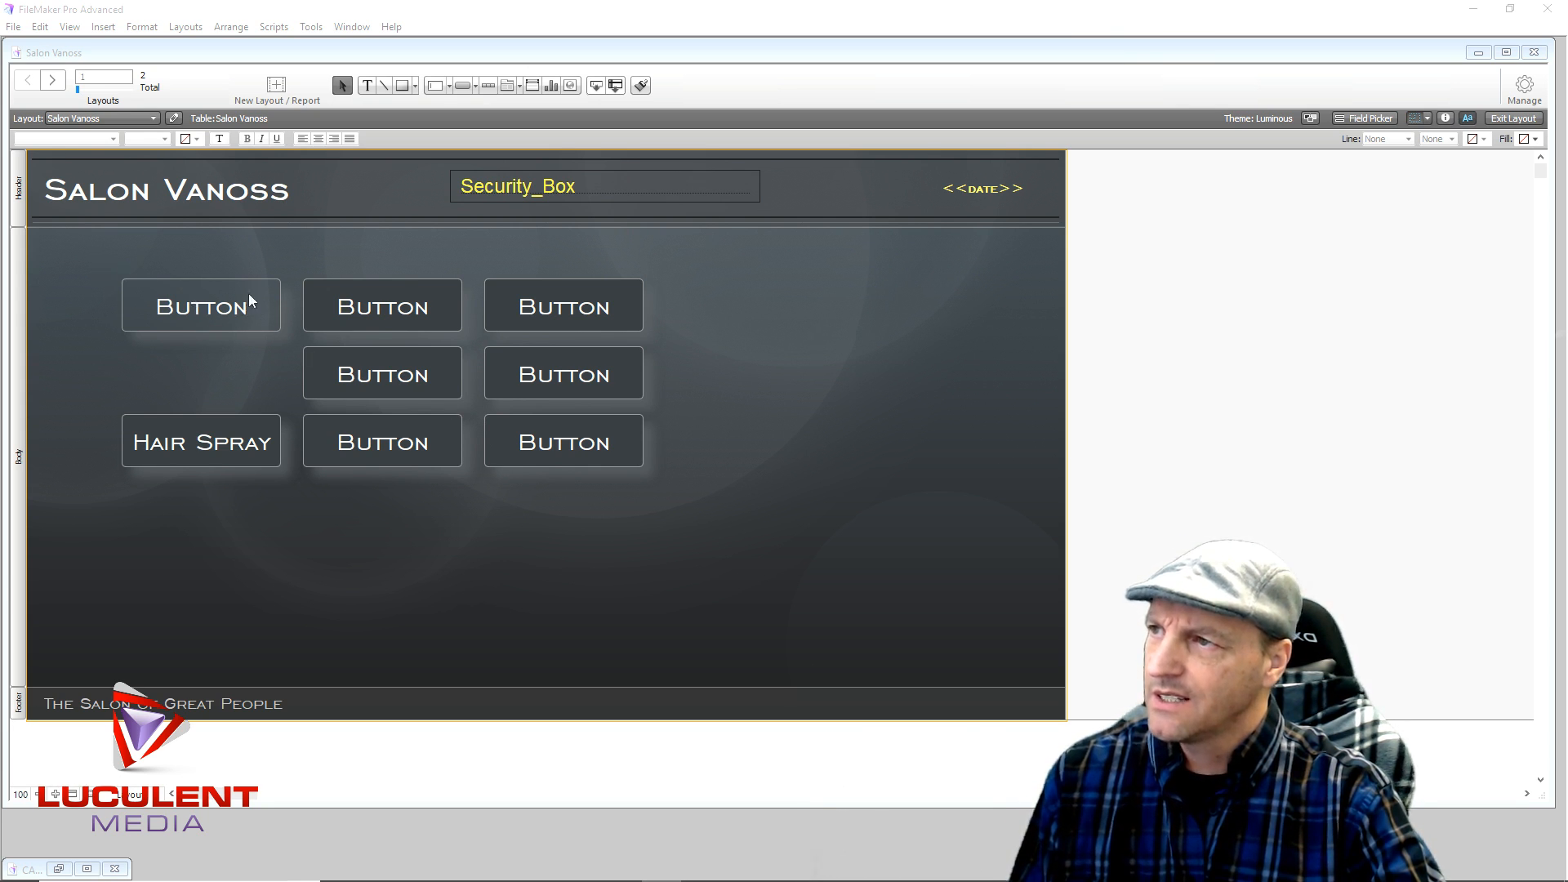
Draw a horizontal line across the layout body above the first row of buttons and colour it bright blue.
{"action": "left_click", "coordinate": [385, 85]}
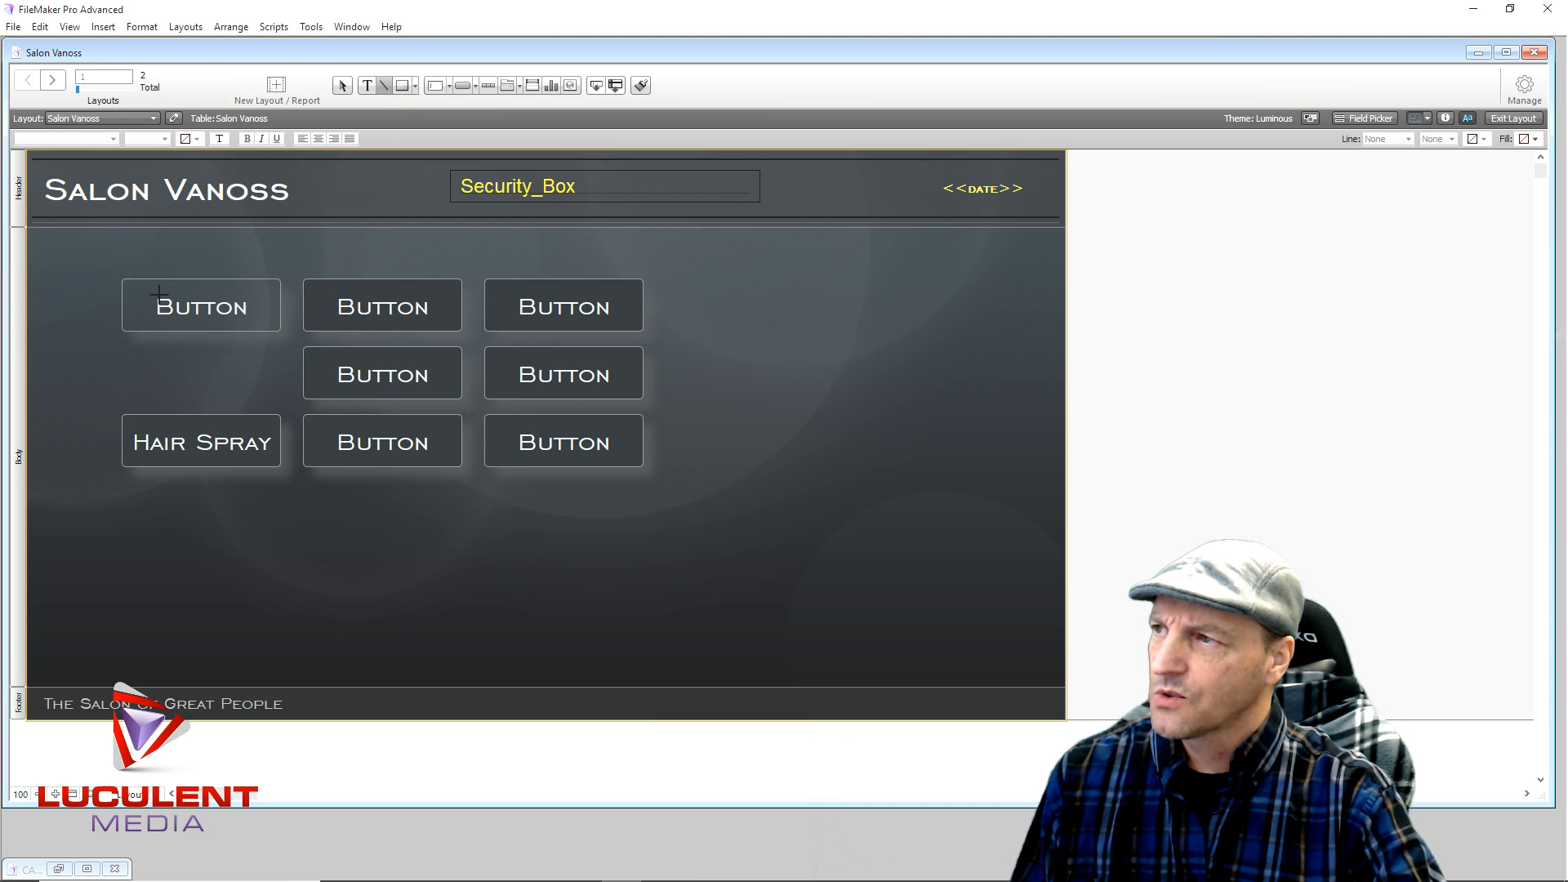
{"action": "left_click_drag", "start_coordinate": [55, 256], "coordinate": [998, 257]}
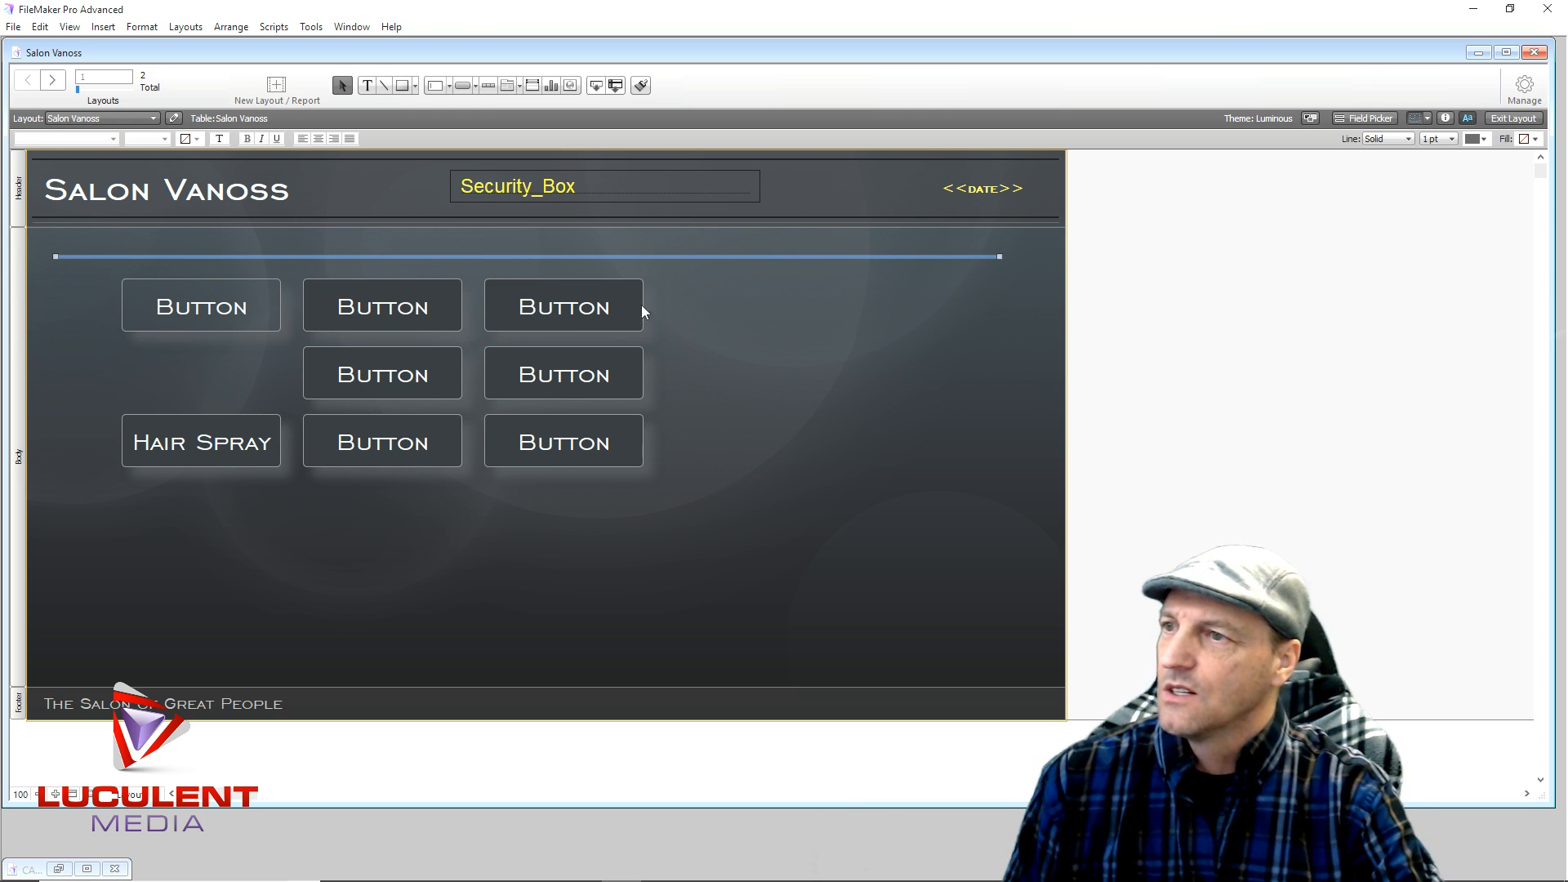
{"action": "left_click", "coordinate": [1482, 140]}
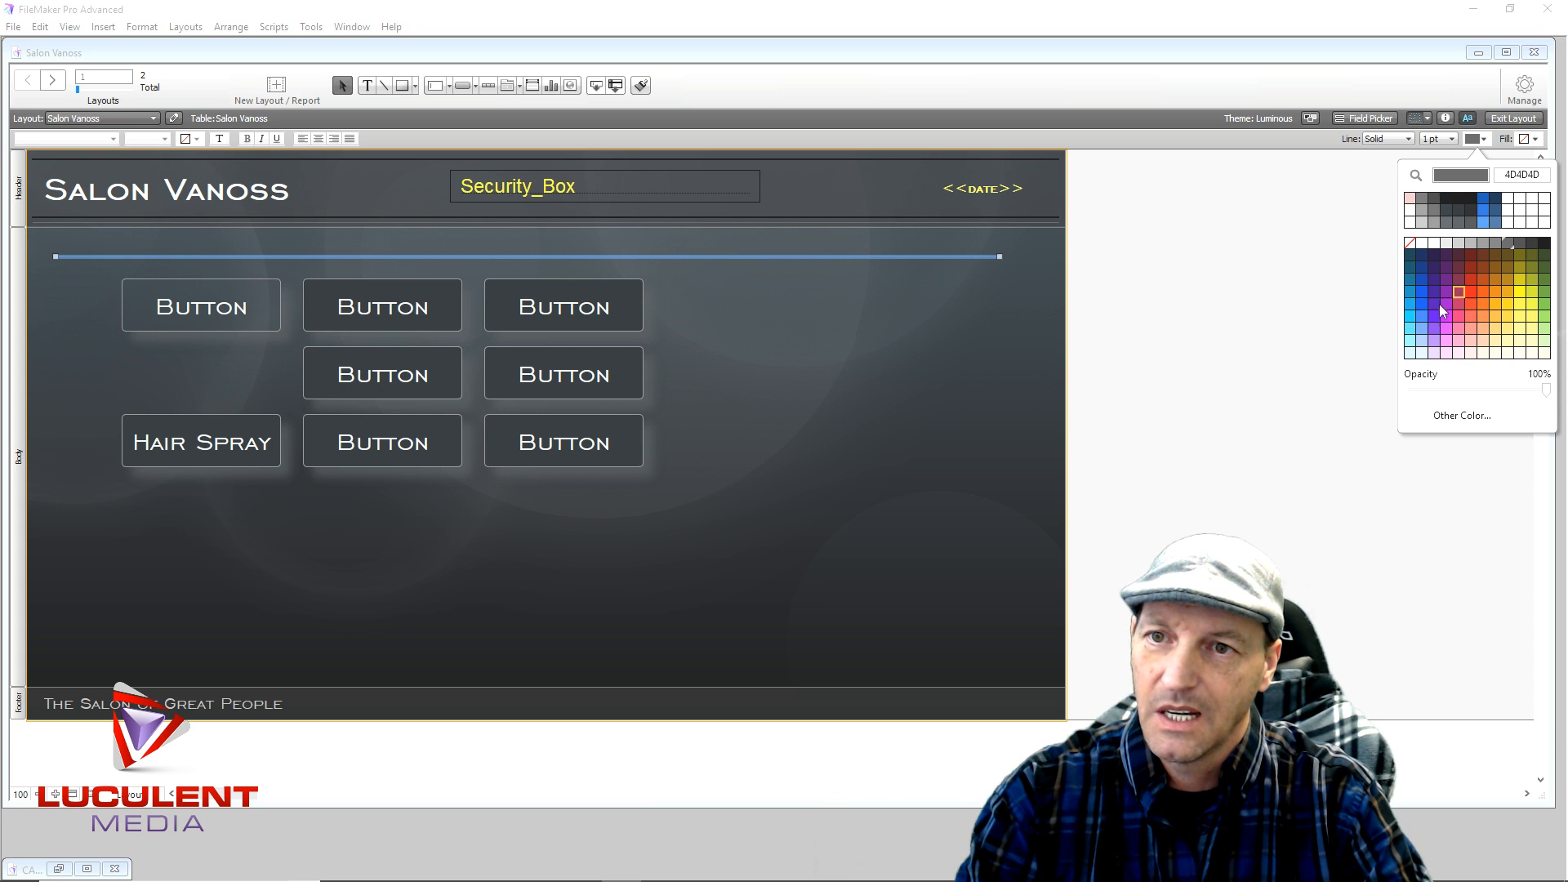
{"action": "left_click", "coordinate": [1410, 313]}
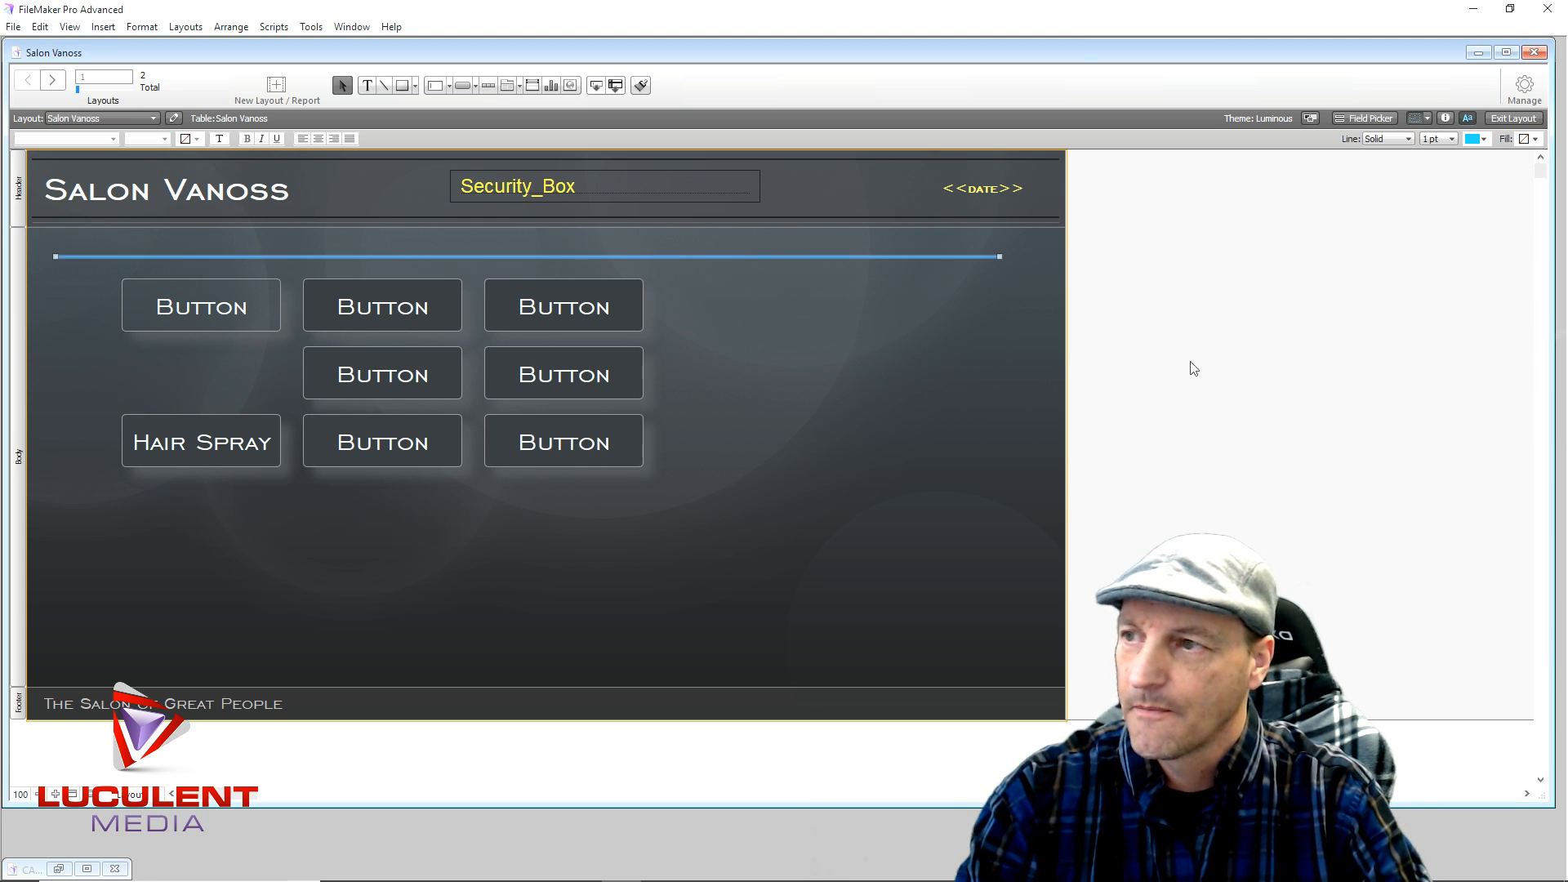
{"action": "left_click", "coordinate": [917, 334]}
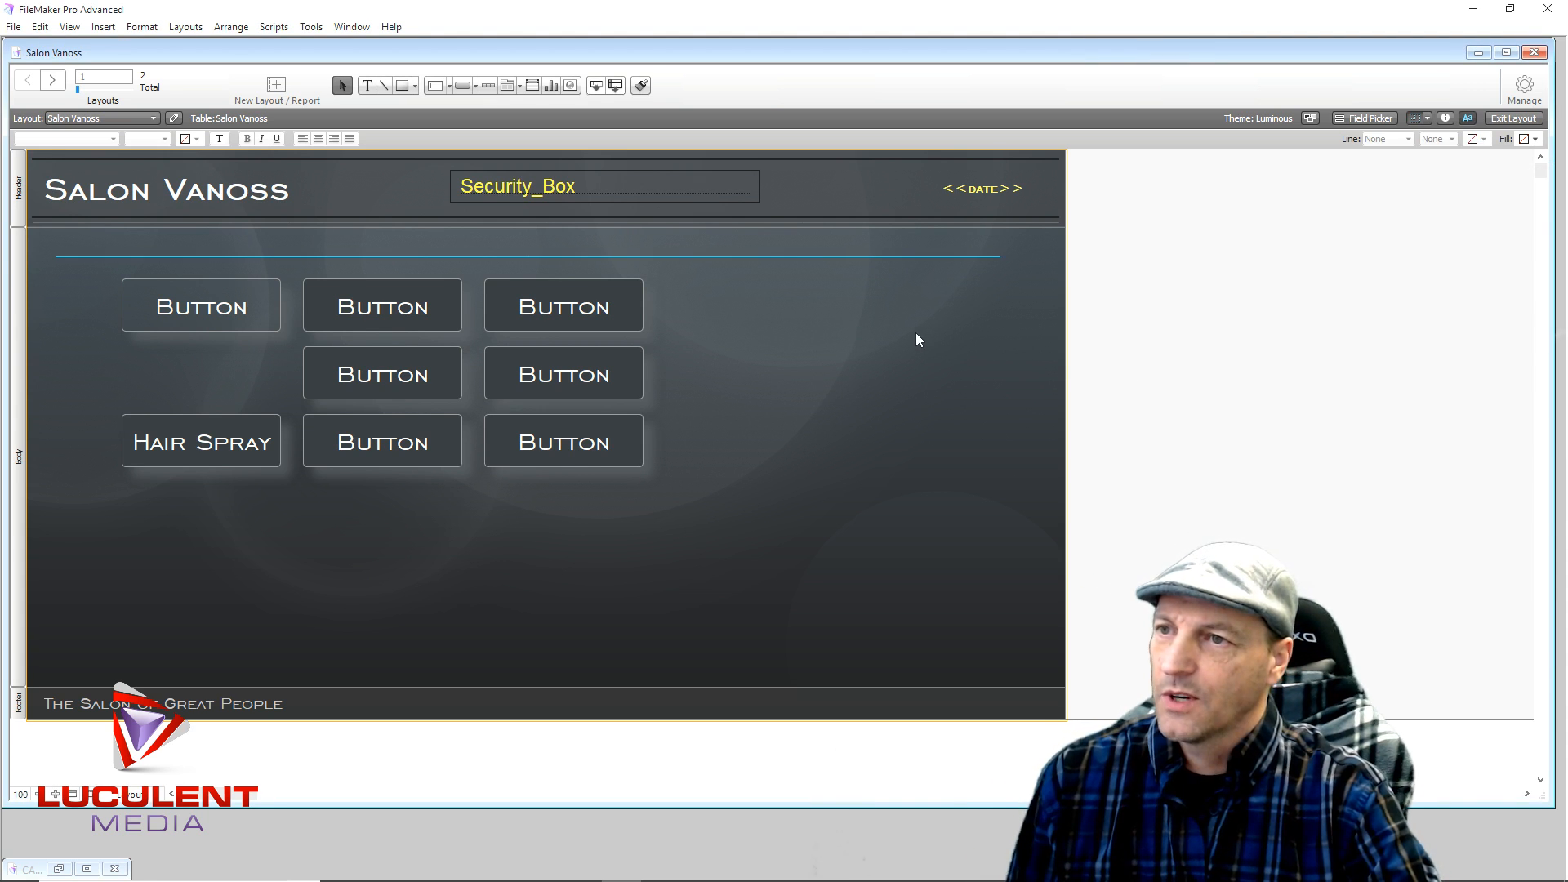
Centre the blue line horizontally in the body and place three evenly spaced copies below it to form three rows.
{"action": "left_click_drag", "start_coordinate": [512, 256], "coordinate": [534, 256]}
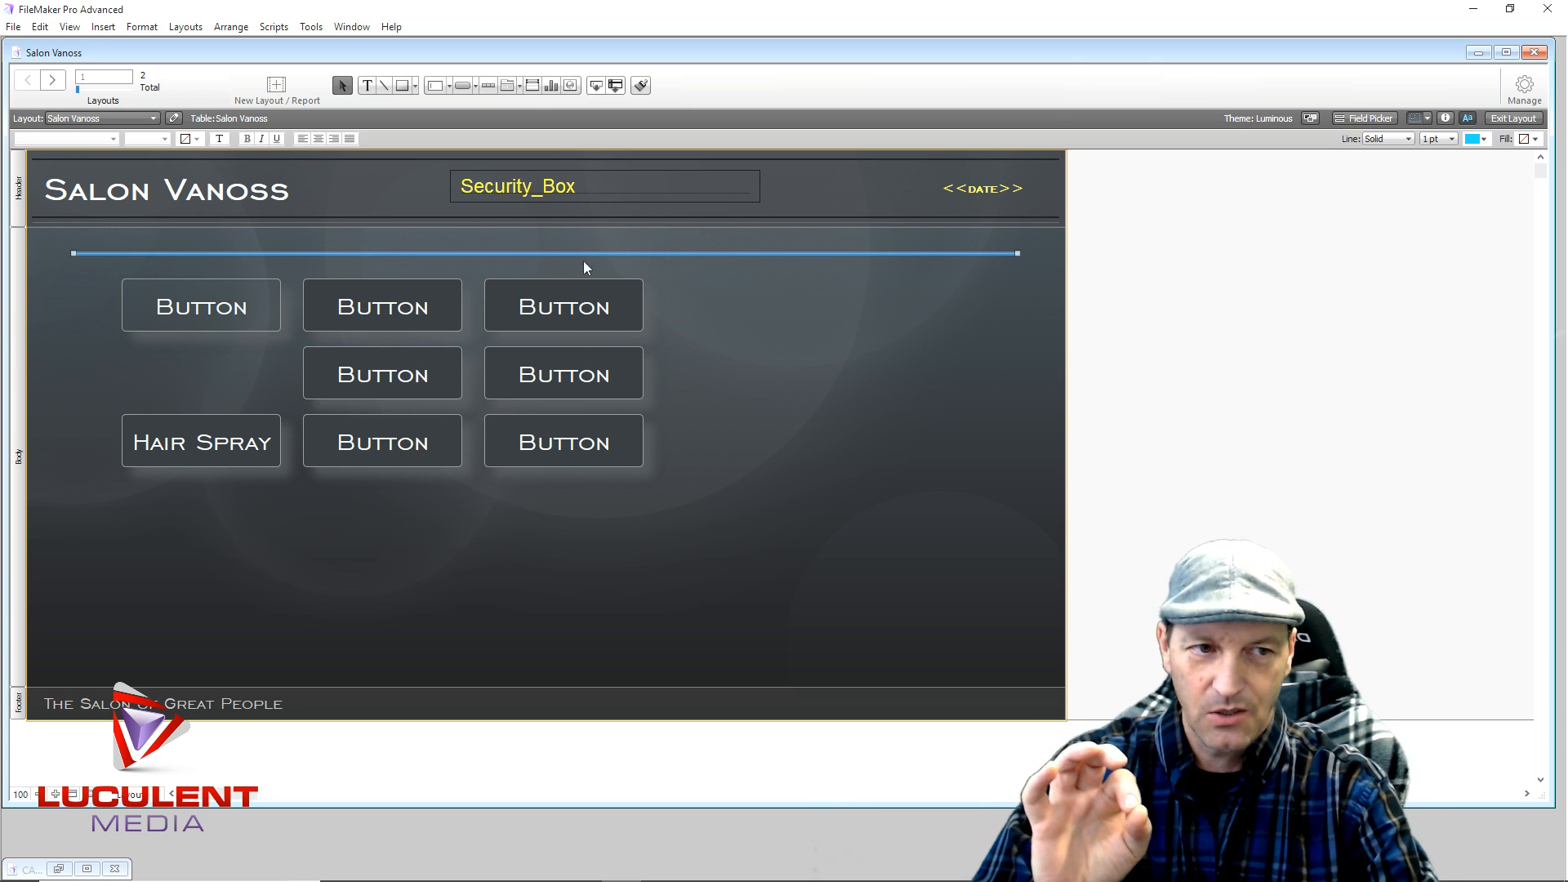
{"action": "left_click", "coordinate": [749, 493]}
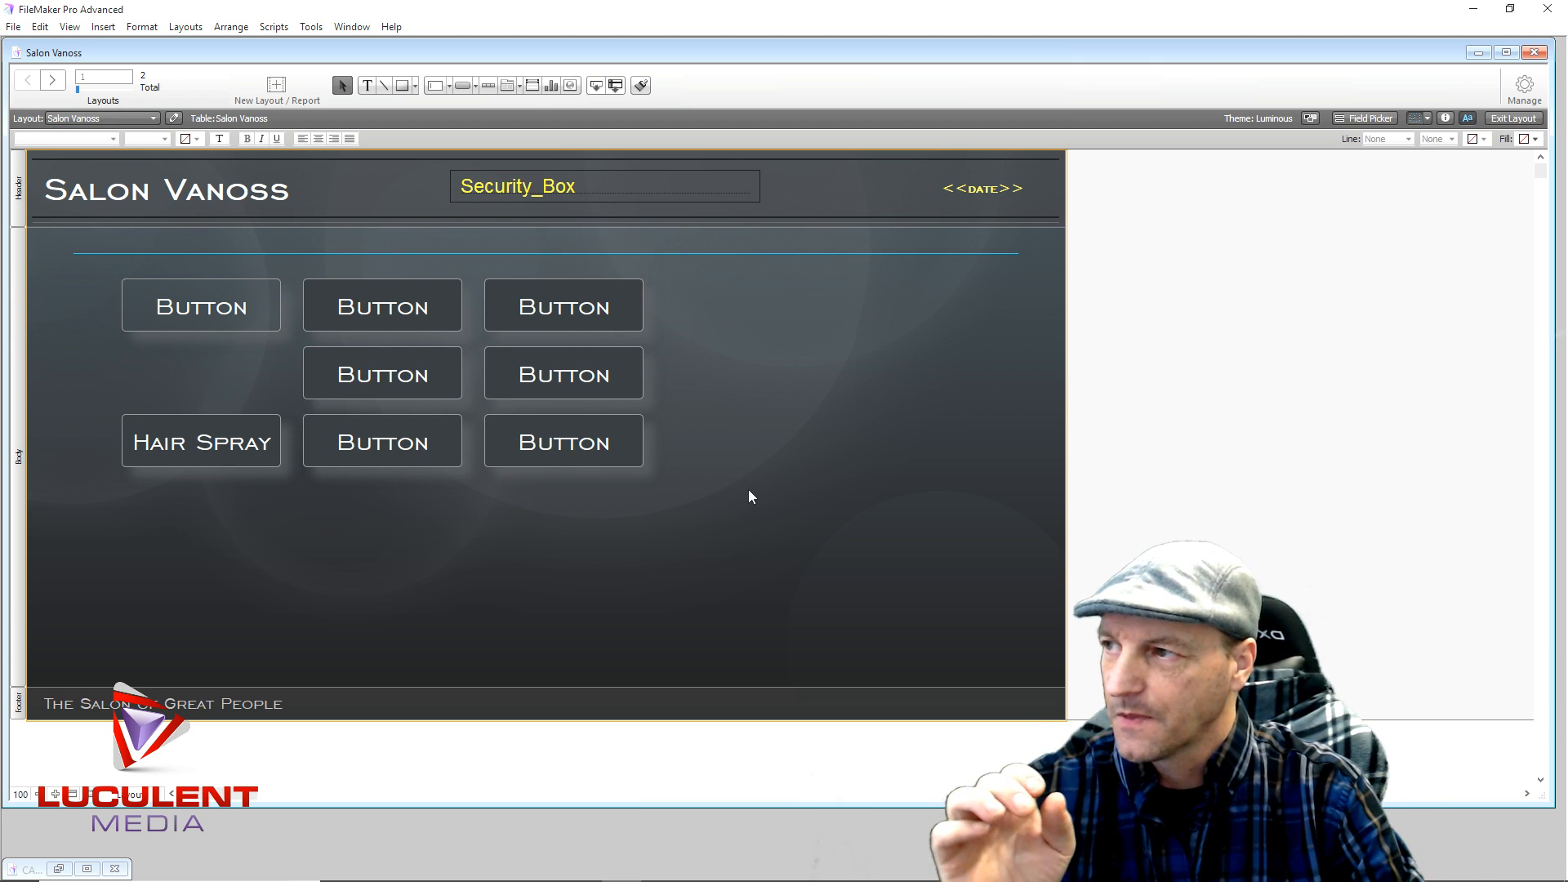
{"action": "left_click", "coordinate": [521, 253]}
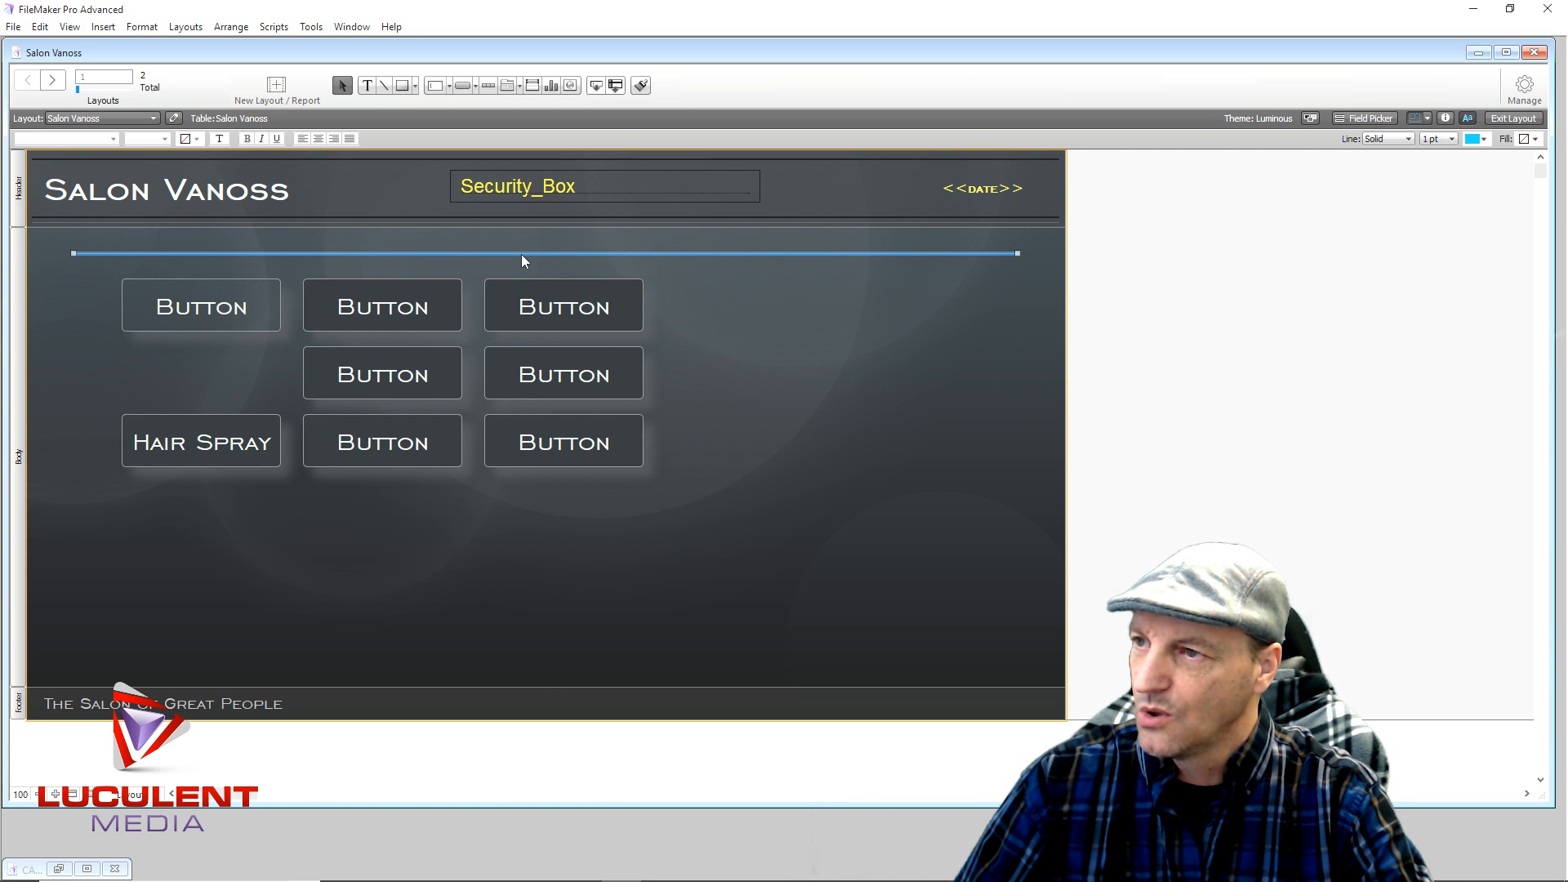
{"action": "left_click_drag", "start_coordinate": [522, 253], "coordinate": [524, 342]}
{"action": "left_click_drag", "start_coordinate": [524, 342], "coordinate": [521, 425]}
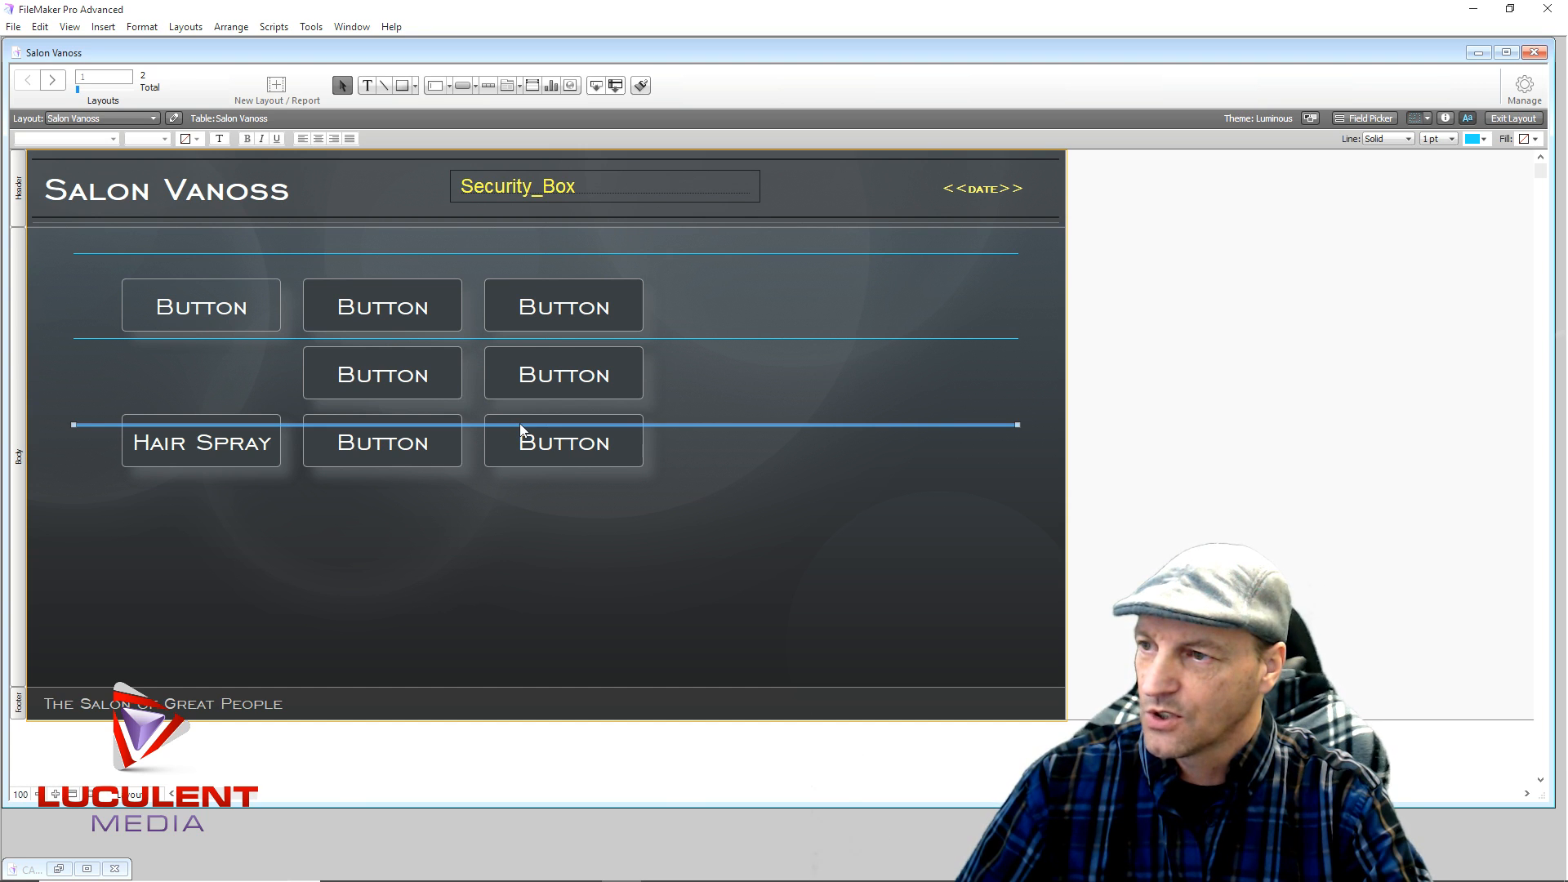
{"action": "left_click_drag", "start_coordinate": [521, 424], "coordinate": [521, 511]}
{"action": "left_click", "coordinate": [502, 576]}
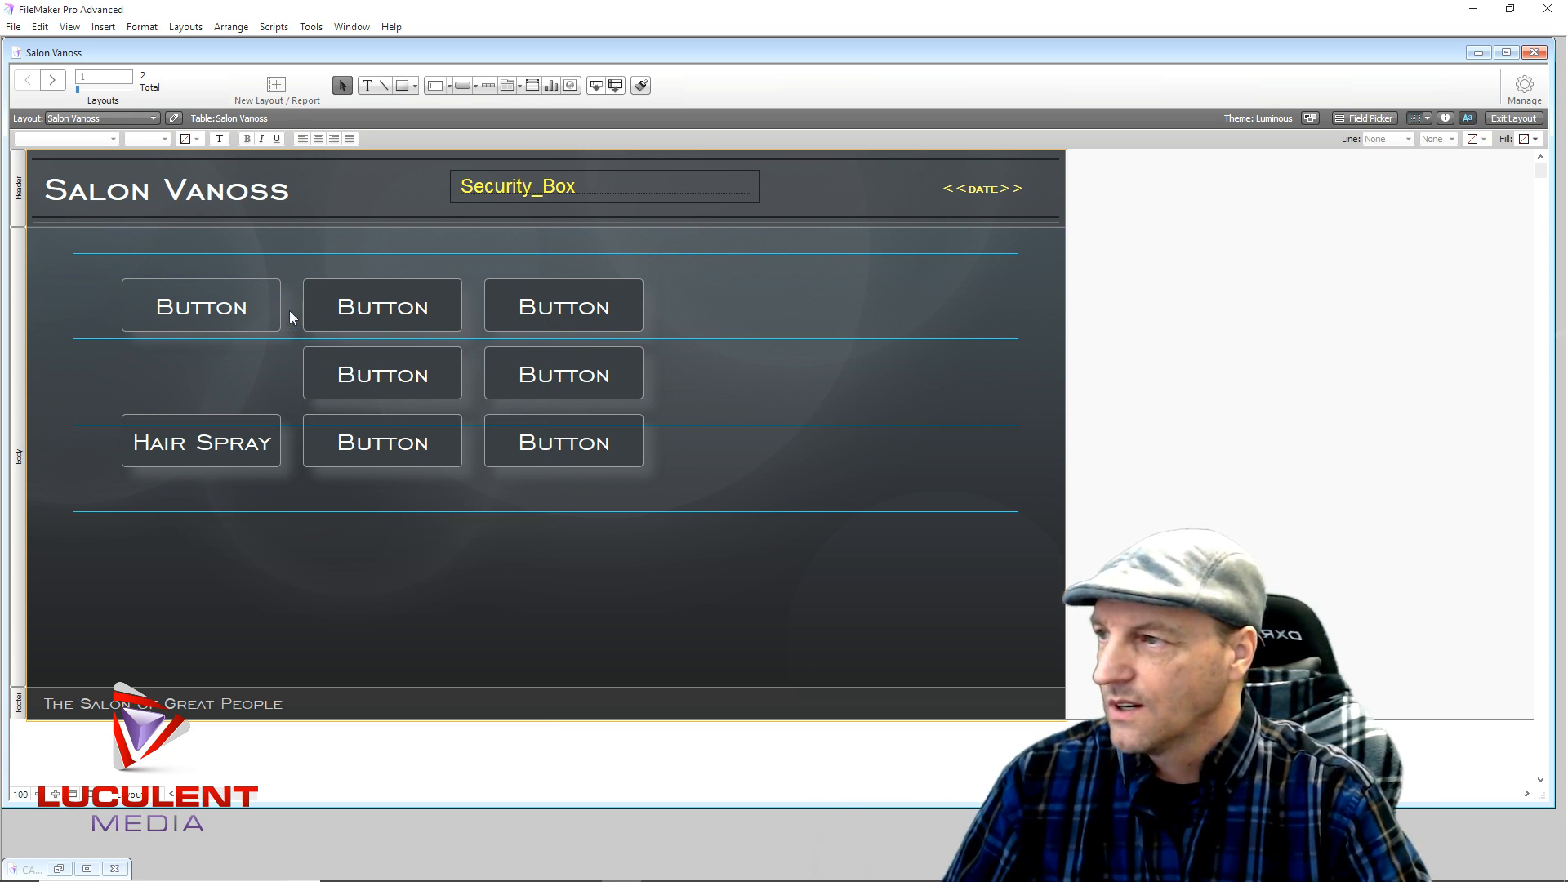
Move the third column's three buttons to the far right end of the lines, one centred in each row.
{"action": "left_click", "coordinate": [564, 306]}
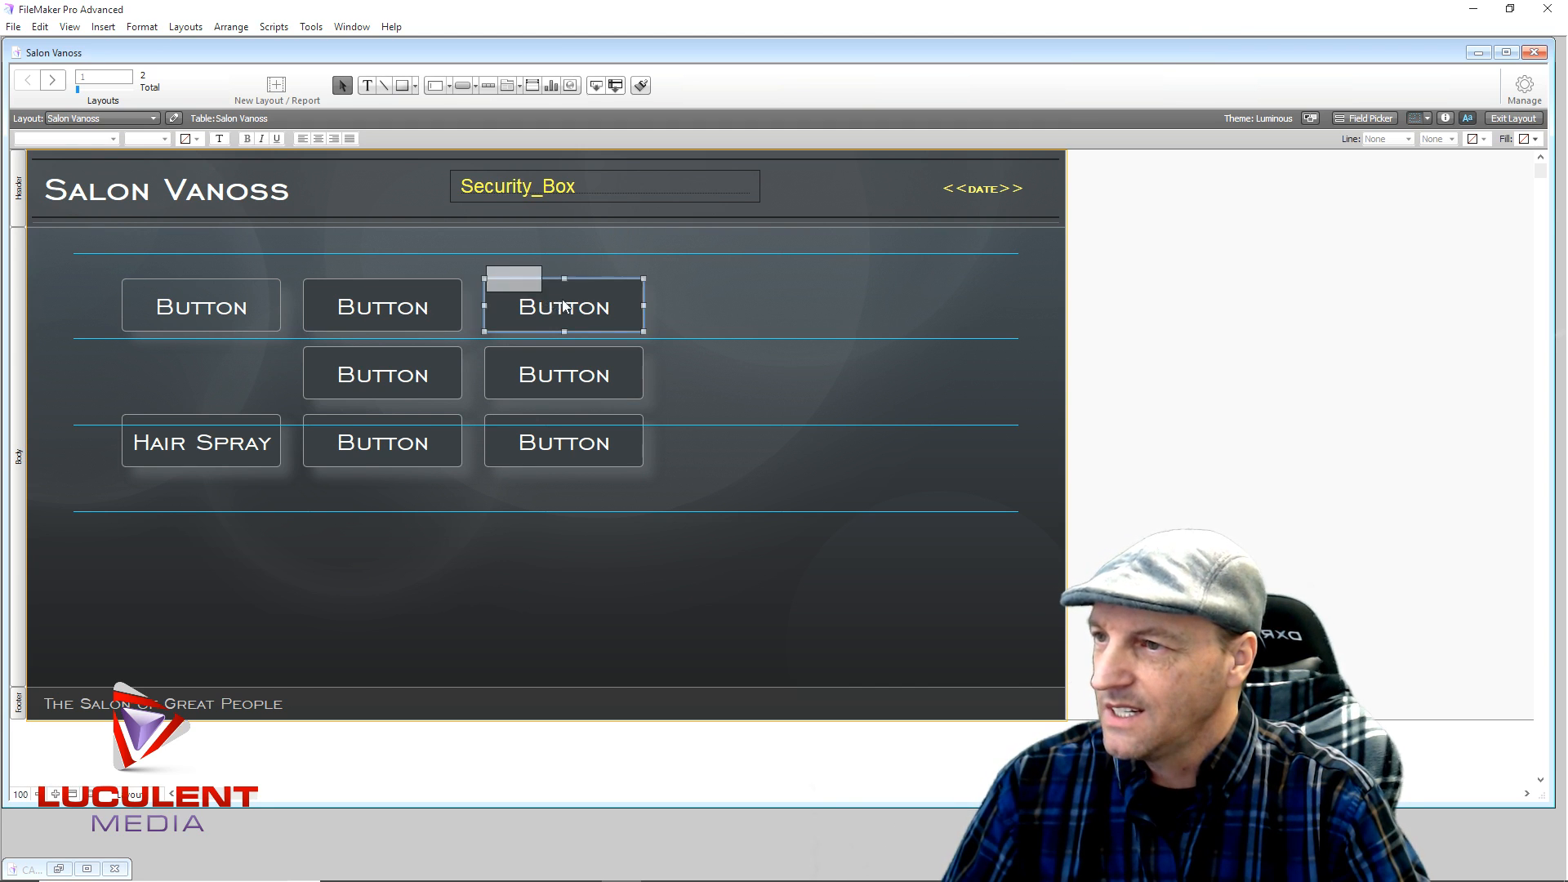
{"action": "left_click_drag", "start_coordinate": [562, 312], "coordinate": [906, 304]}
{"action": "left_click", "coordinate": [512, 366]}
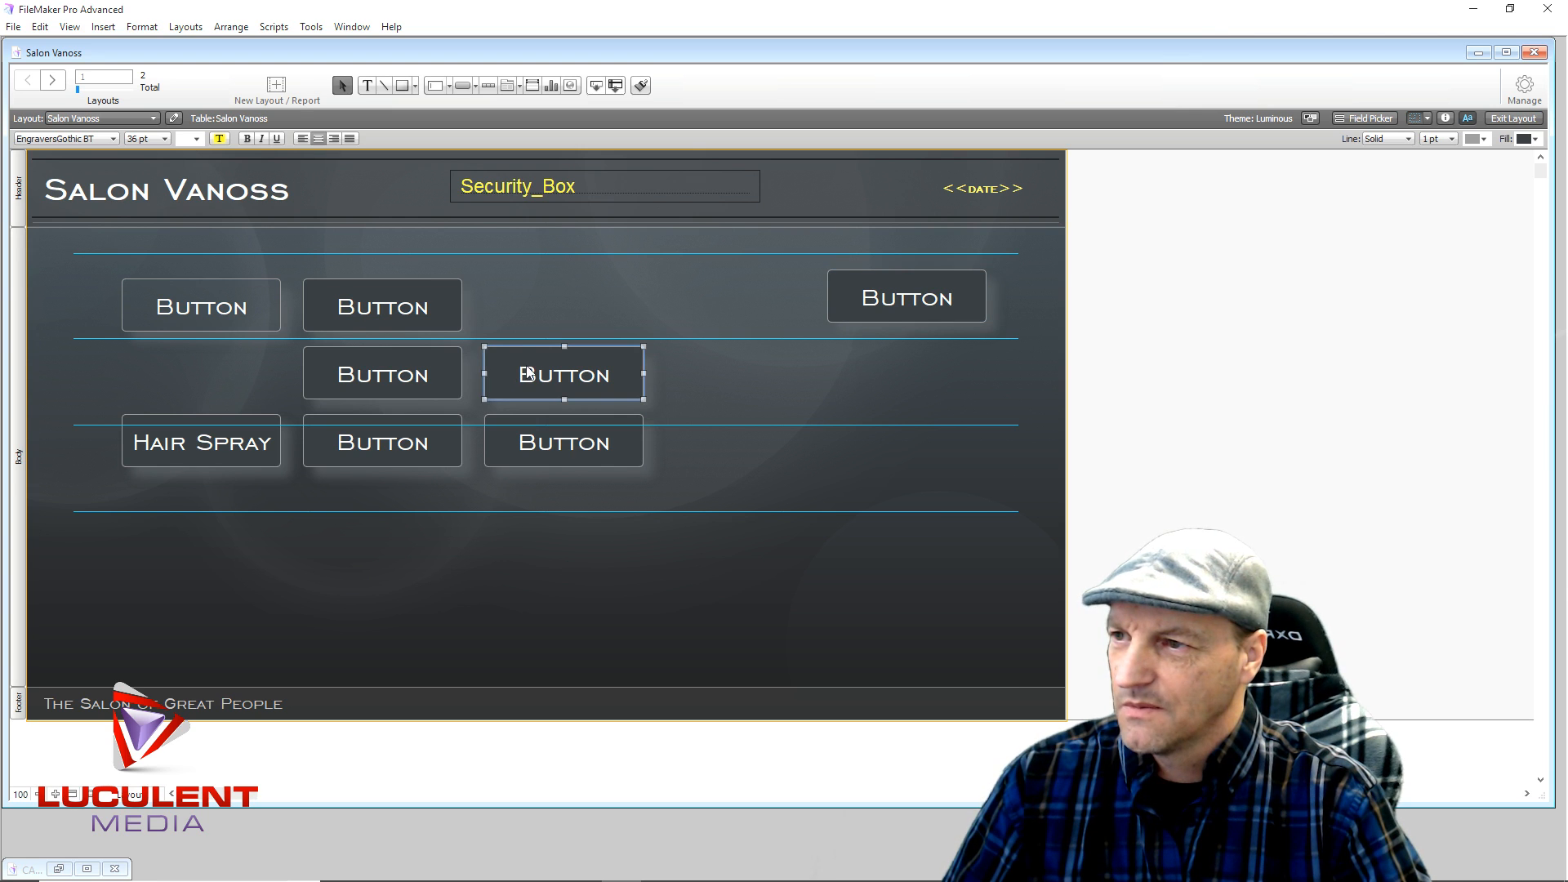
{"action": "left_click_drag", "start_coordinate": [515, 367], "coordinate": [872, 376]}
{"action": "left_click", "coordinate": [588, 454]}
{"action": "left_click_drag", "start_coordinate": [587, 454], "coordinate": [920, 477]}
{"action": "left_click", "coordinate": [707, 477]}
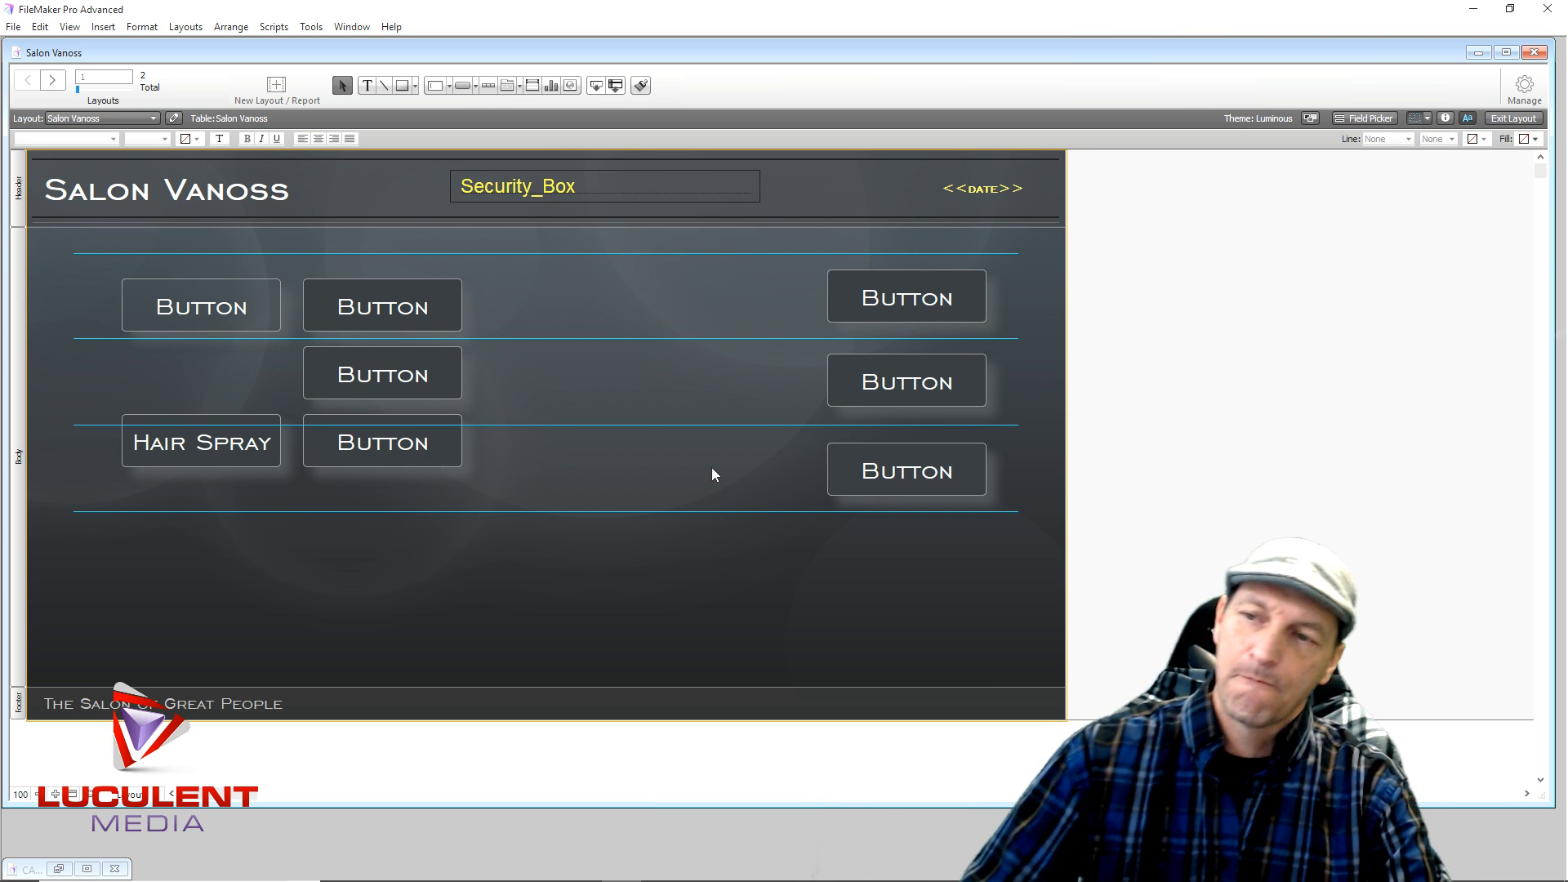
Label the rightmost button in the first row "Box C34".
{"action": "left_click", "coordinate": [900, 305]}
{"action": "double_click", "coordinate": [900, 306]}
{"action": "left_click_drag", "start_coordinate": [1061, 351], "coordinate": [1021, 361]}
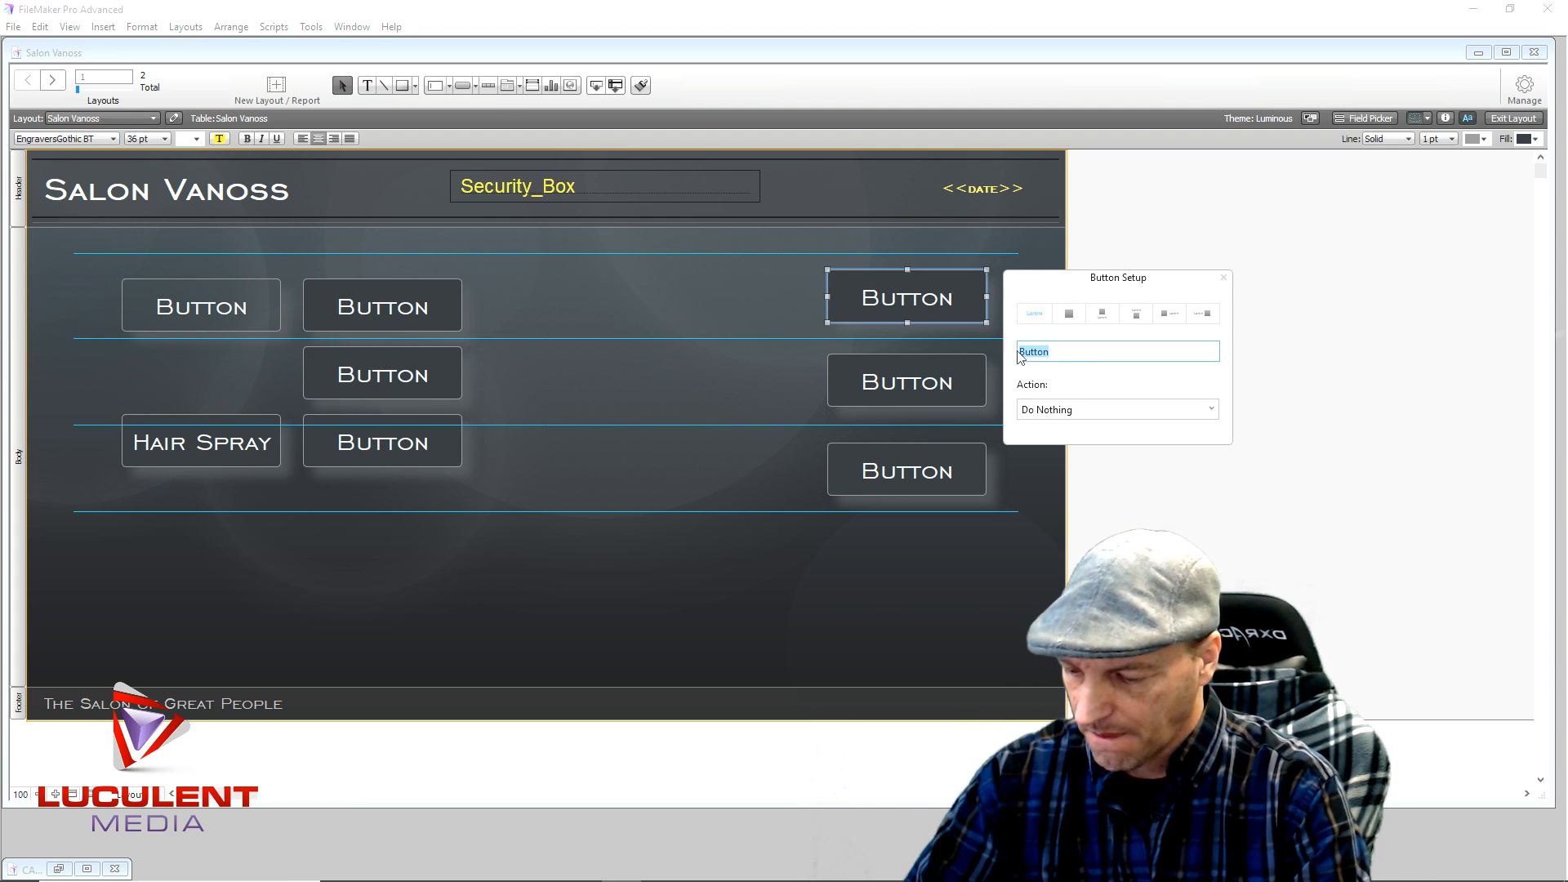
{"action": "type", "text": "Box"}
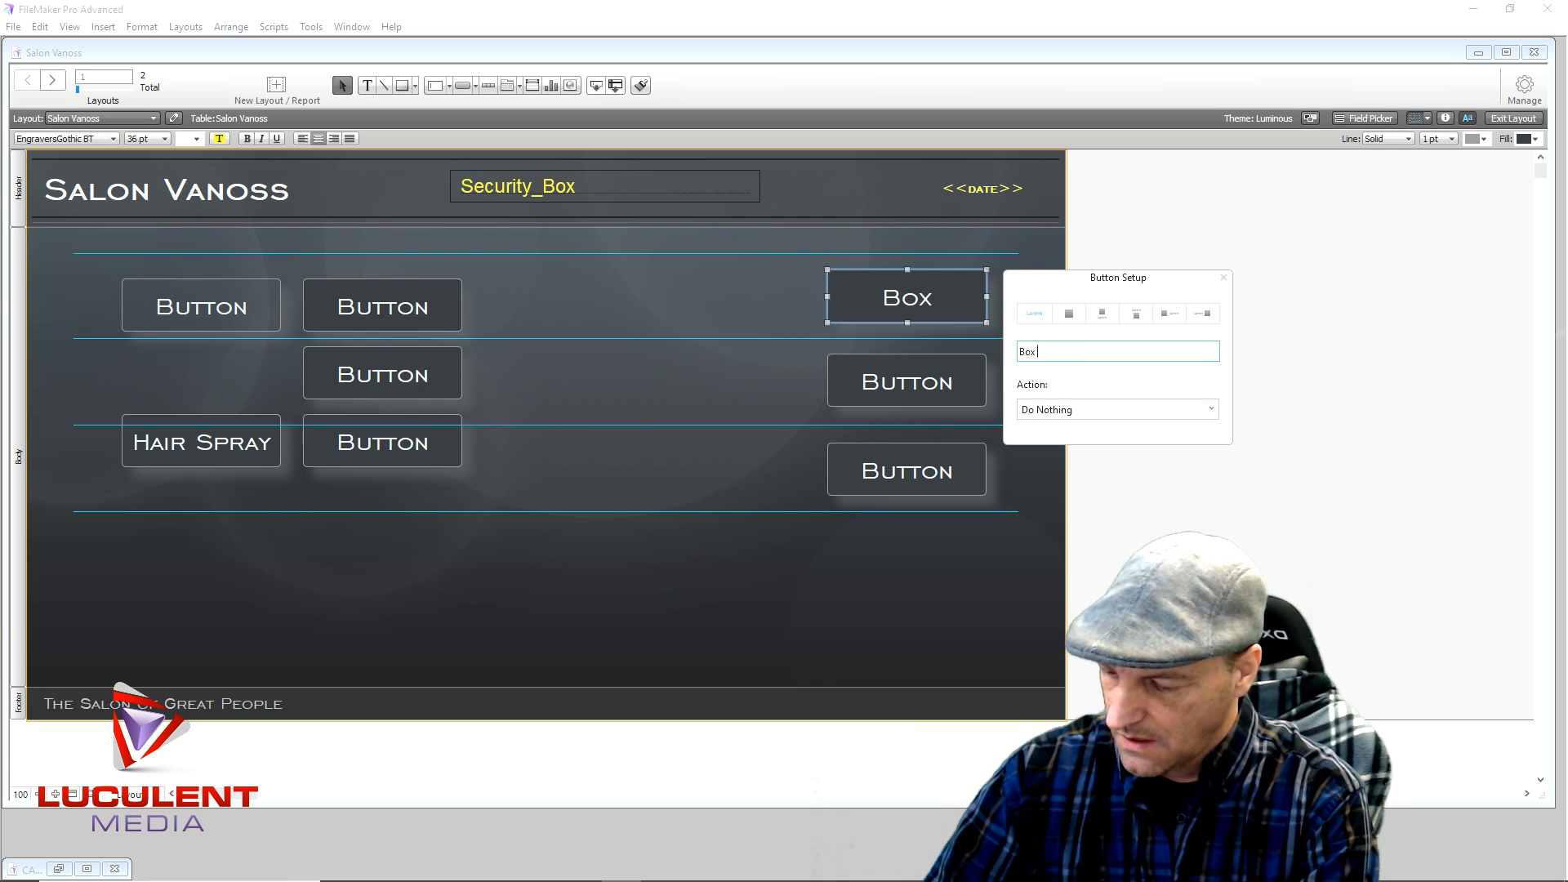
{"action": "type", "text": " C"}
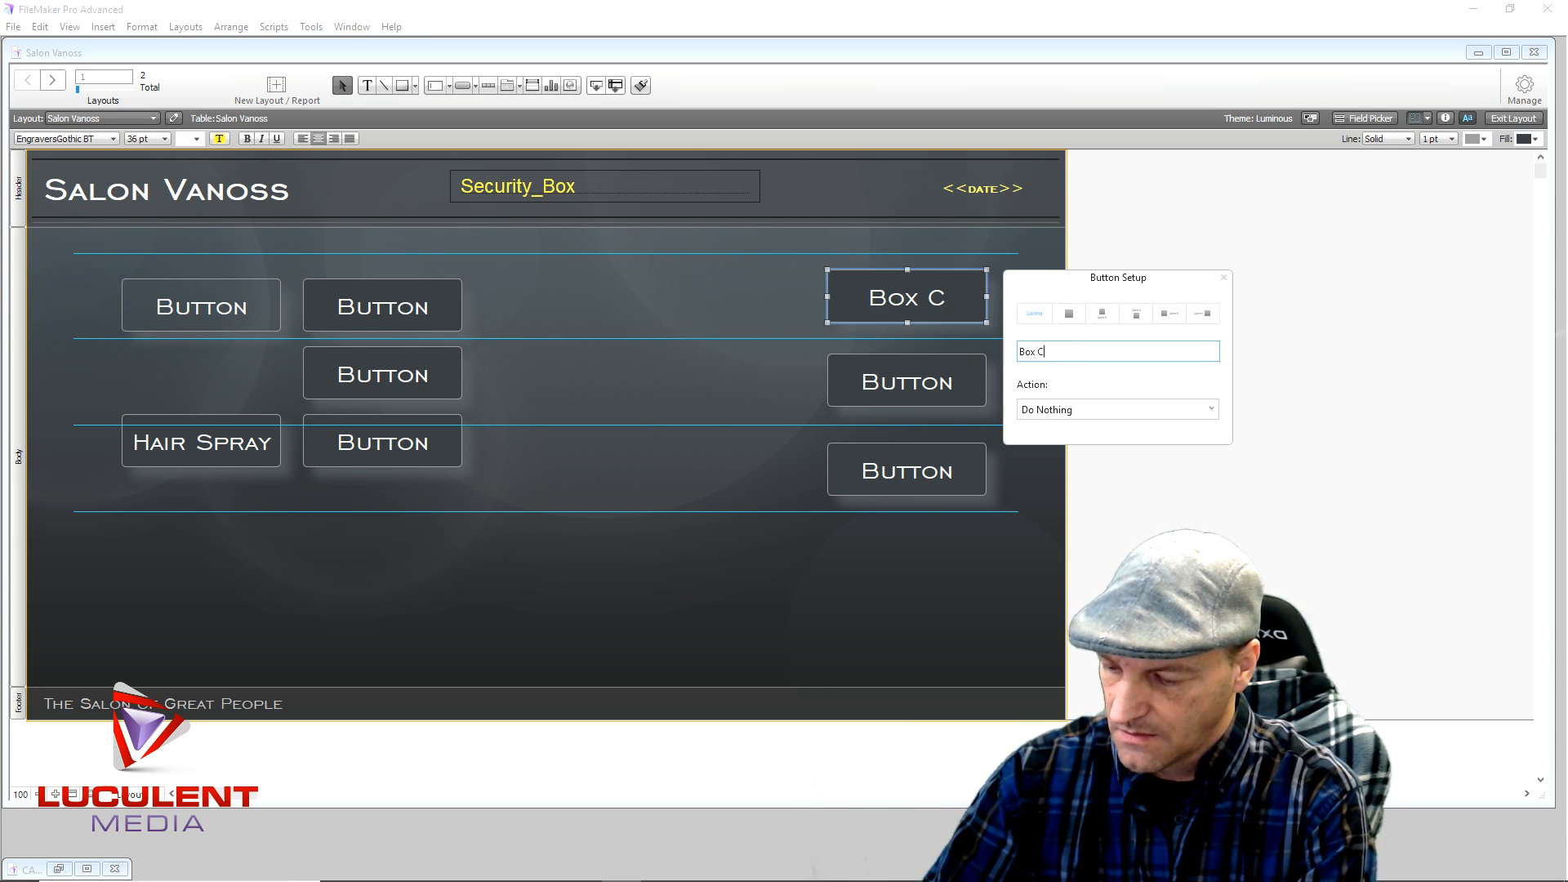
{"action": "type", "text": "34"}
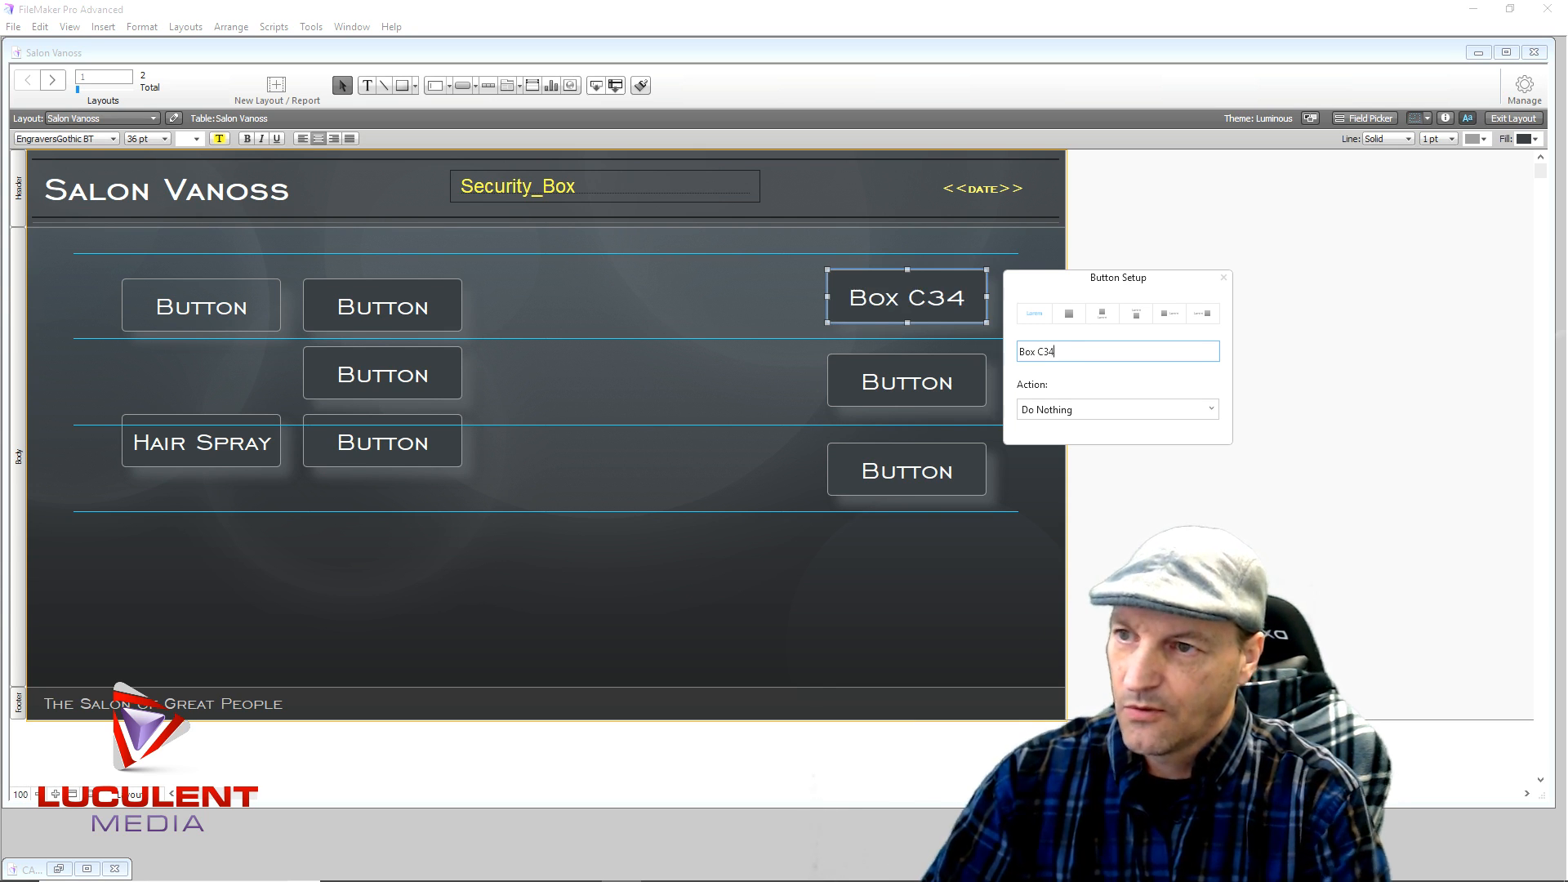
{"action": "left_click", "coordinate": [703, 389]}
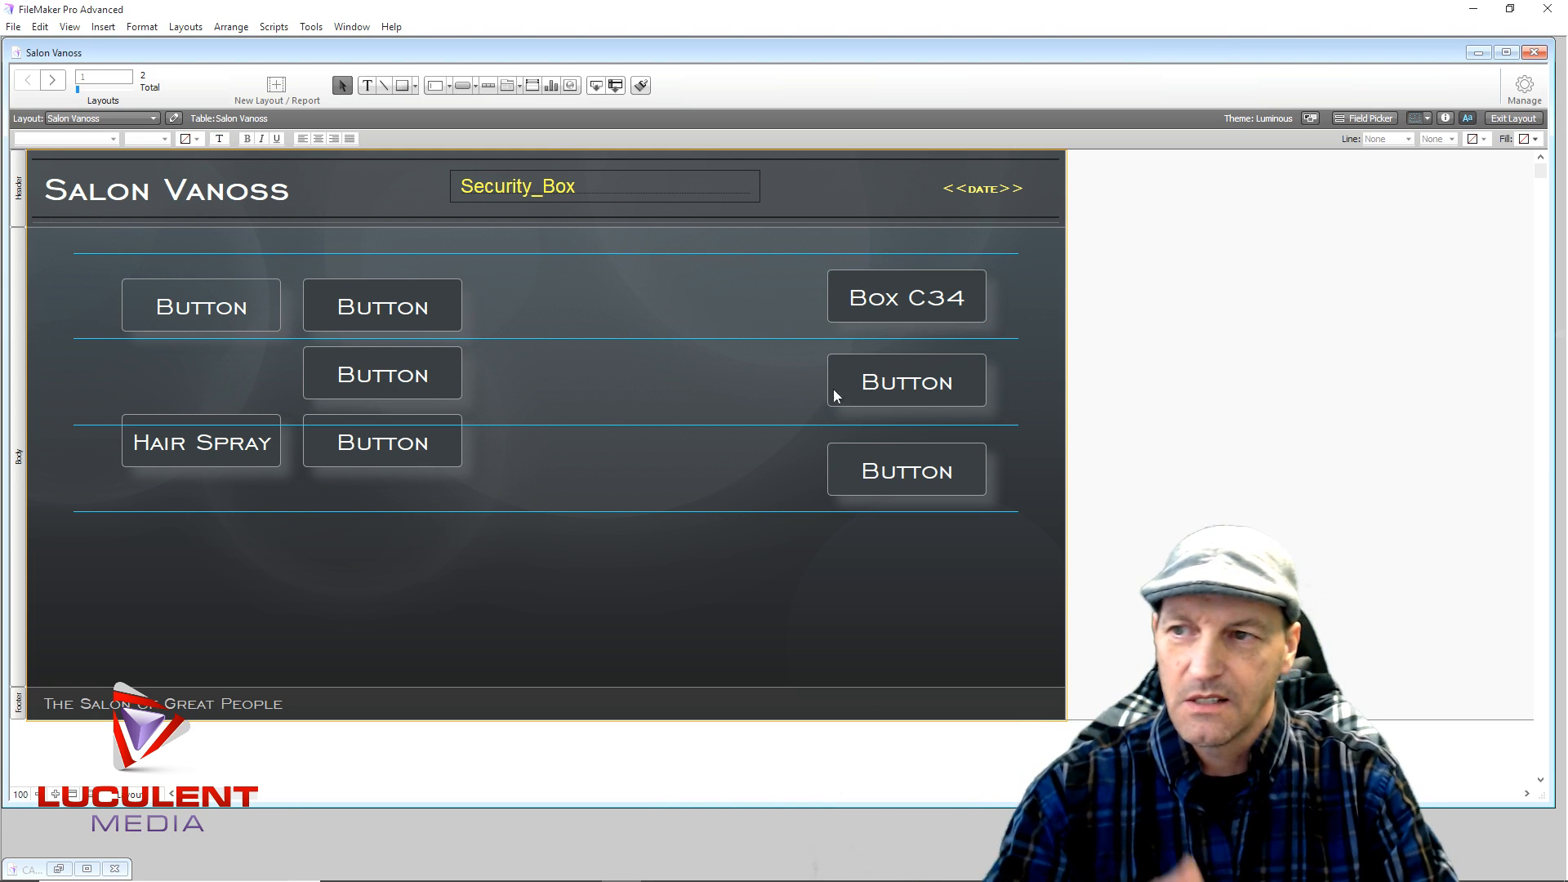
Label the rightmost button in the second row "Box C35".
{"action": "left_click", "coordinate": [893, 392]}
{"action": "double_click", "coordinate": [892, 392]}
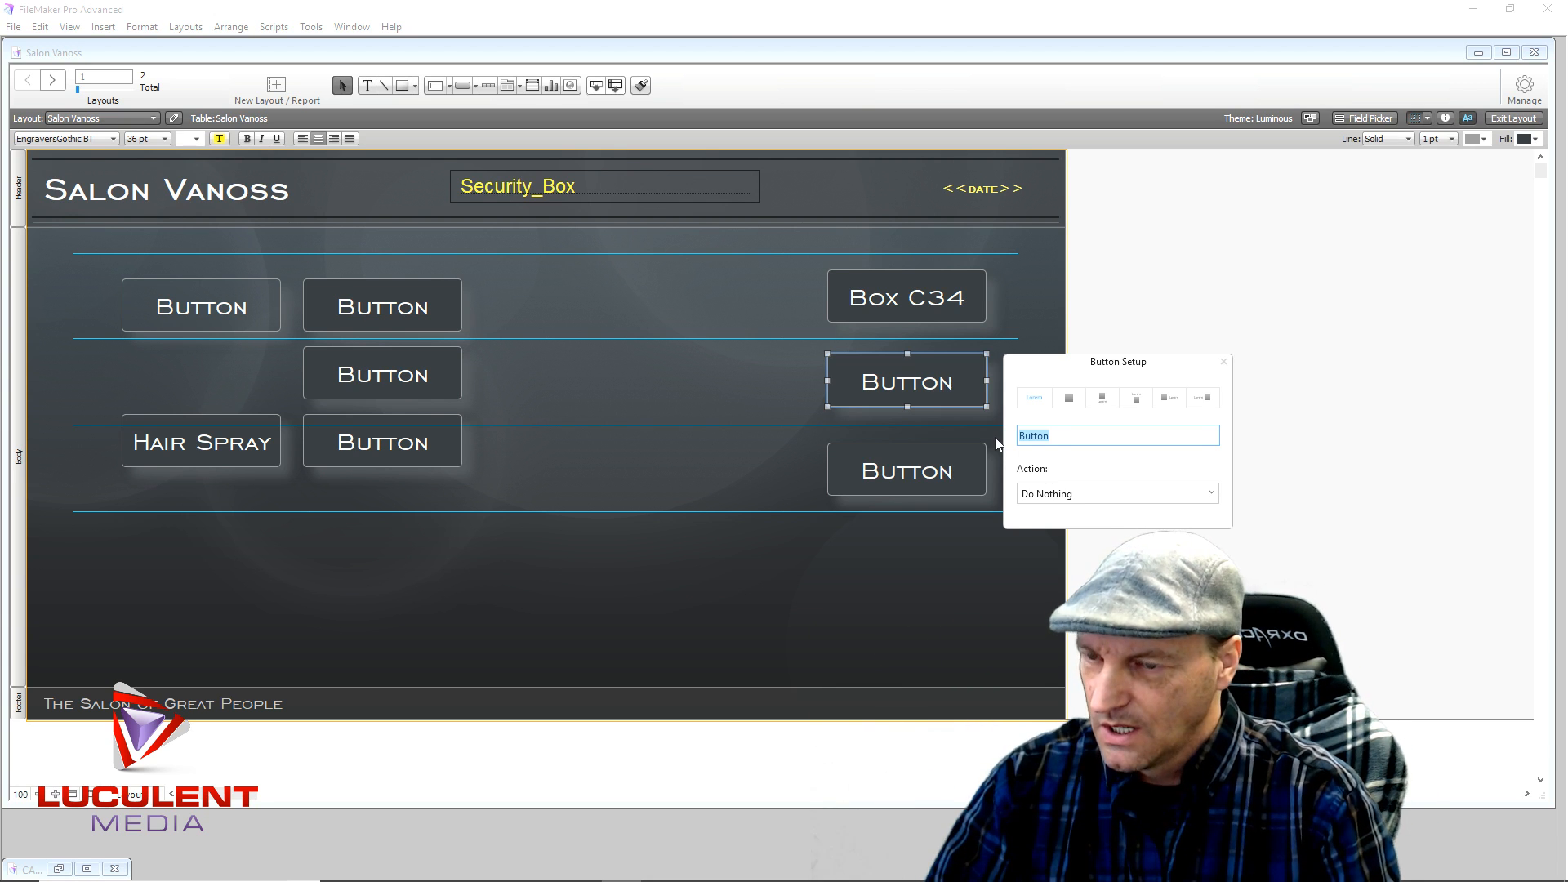
{"action": "type", "text": "C"}
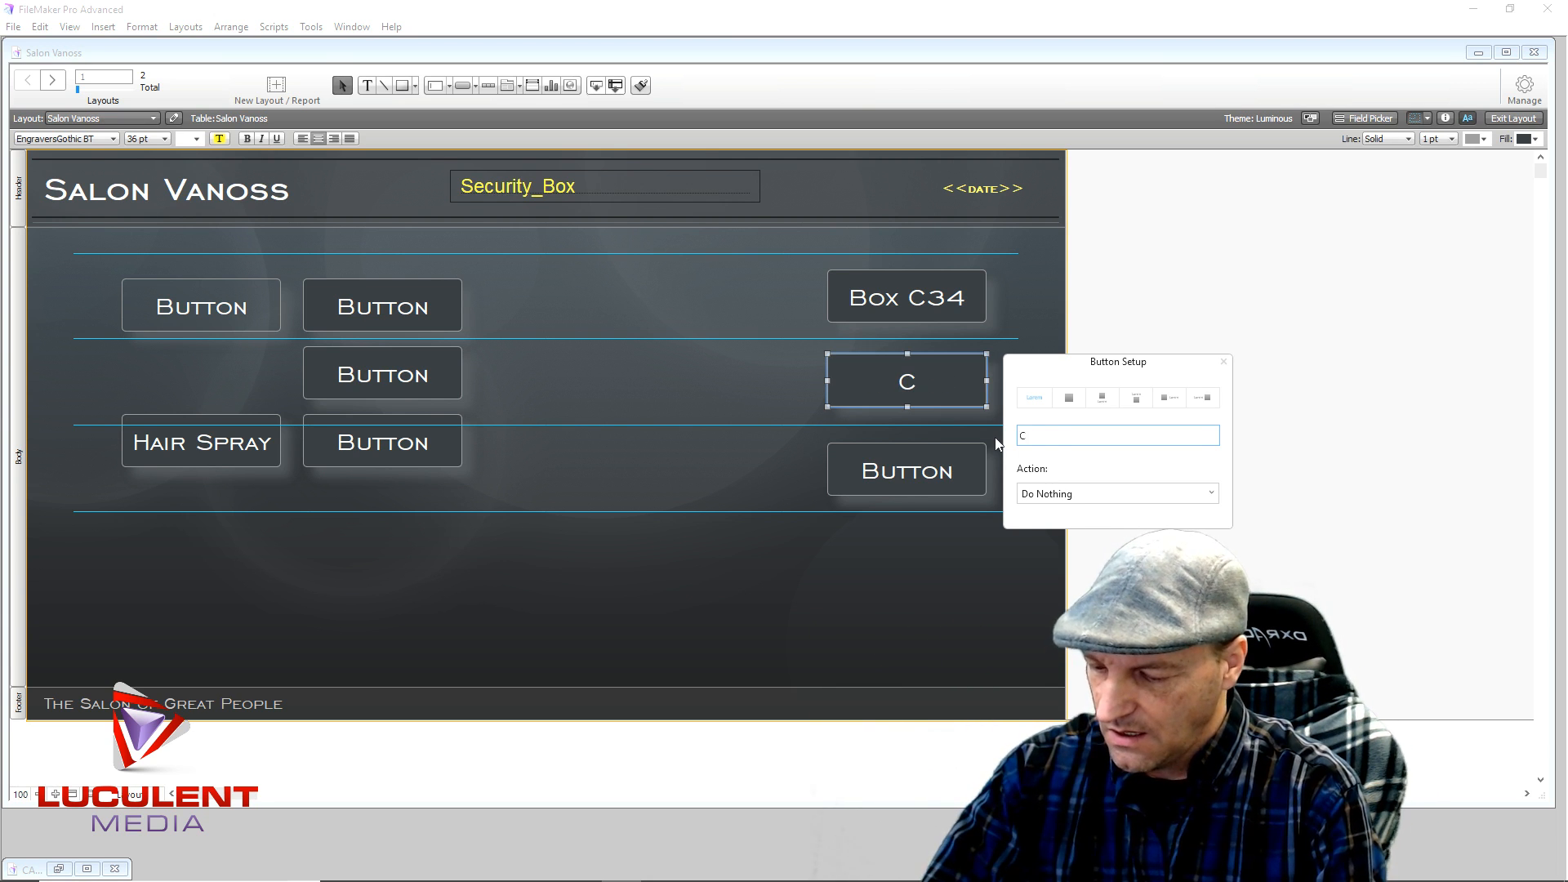
{"action": "type", "text": "35"}
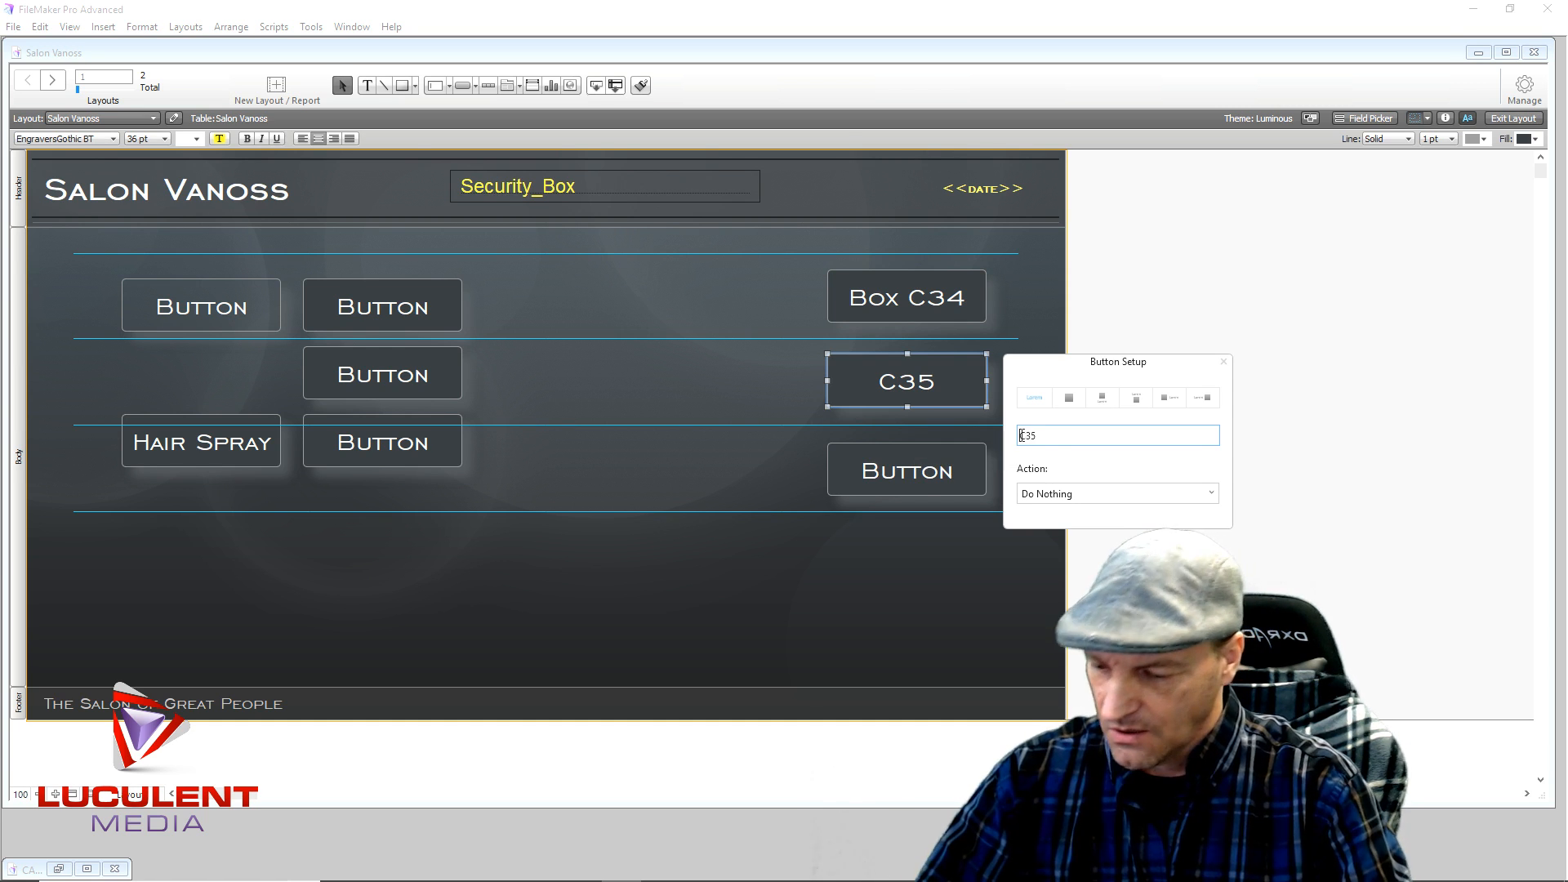
{"action": "left_click", "coordinate": [1022, 435]}
{"action": "type", "text": "Box"}
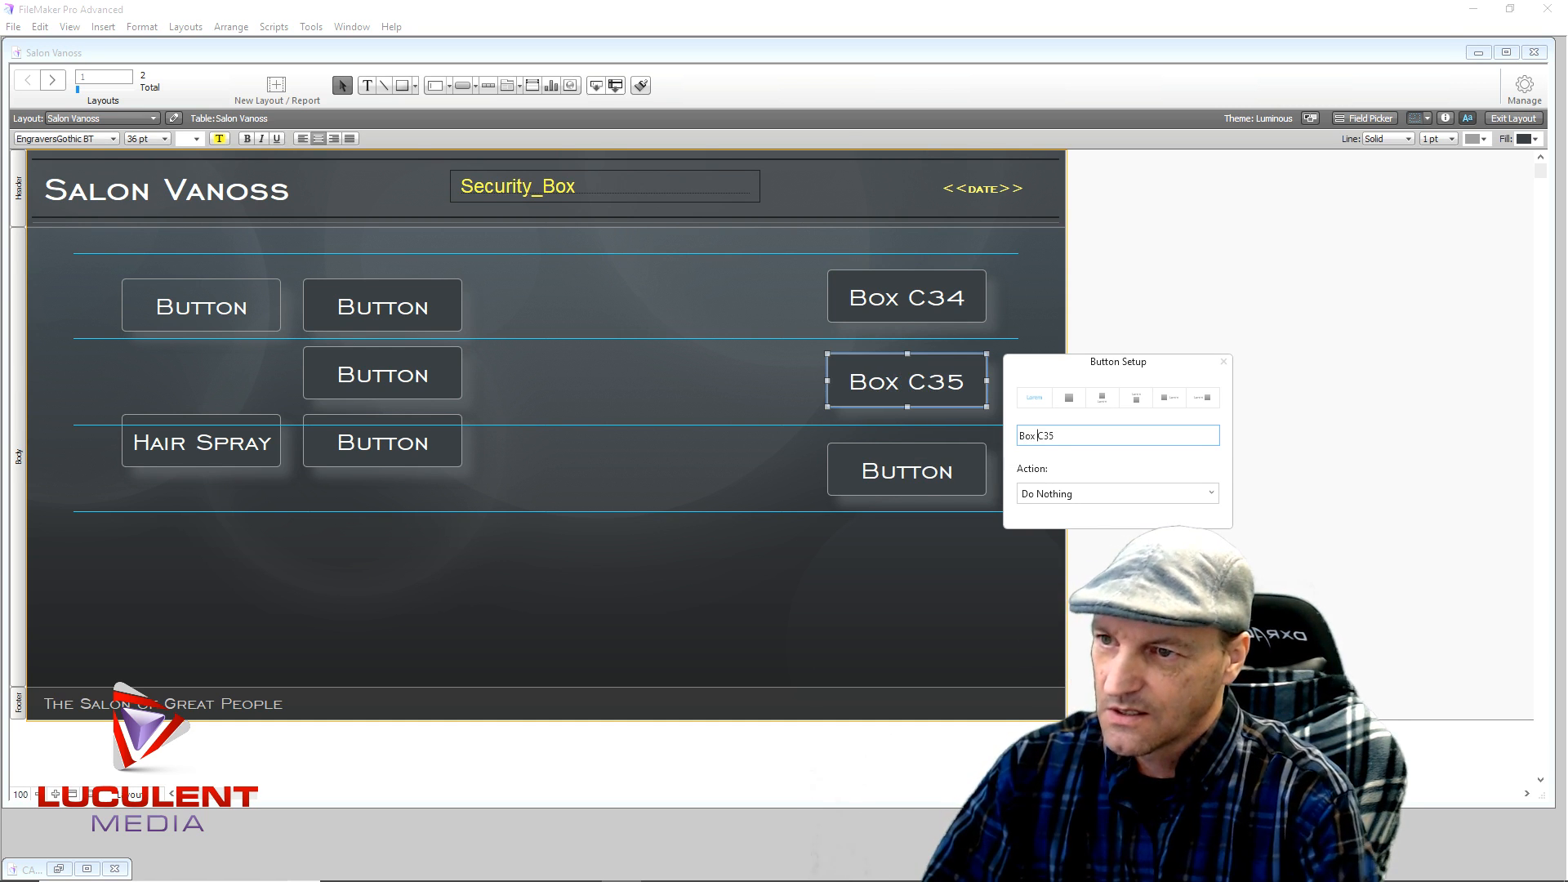
Label the rightmost button in the third row "Box C36".
{"action": "double_click", "coordinate": [913, 474]}
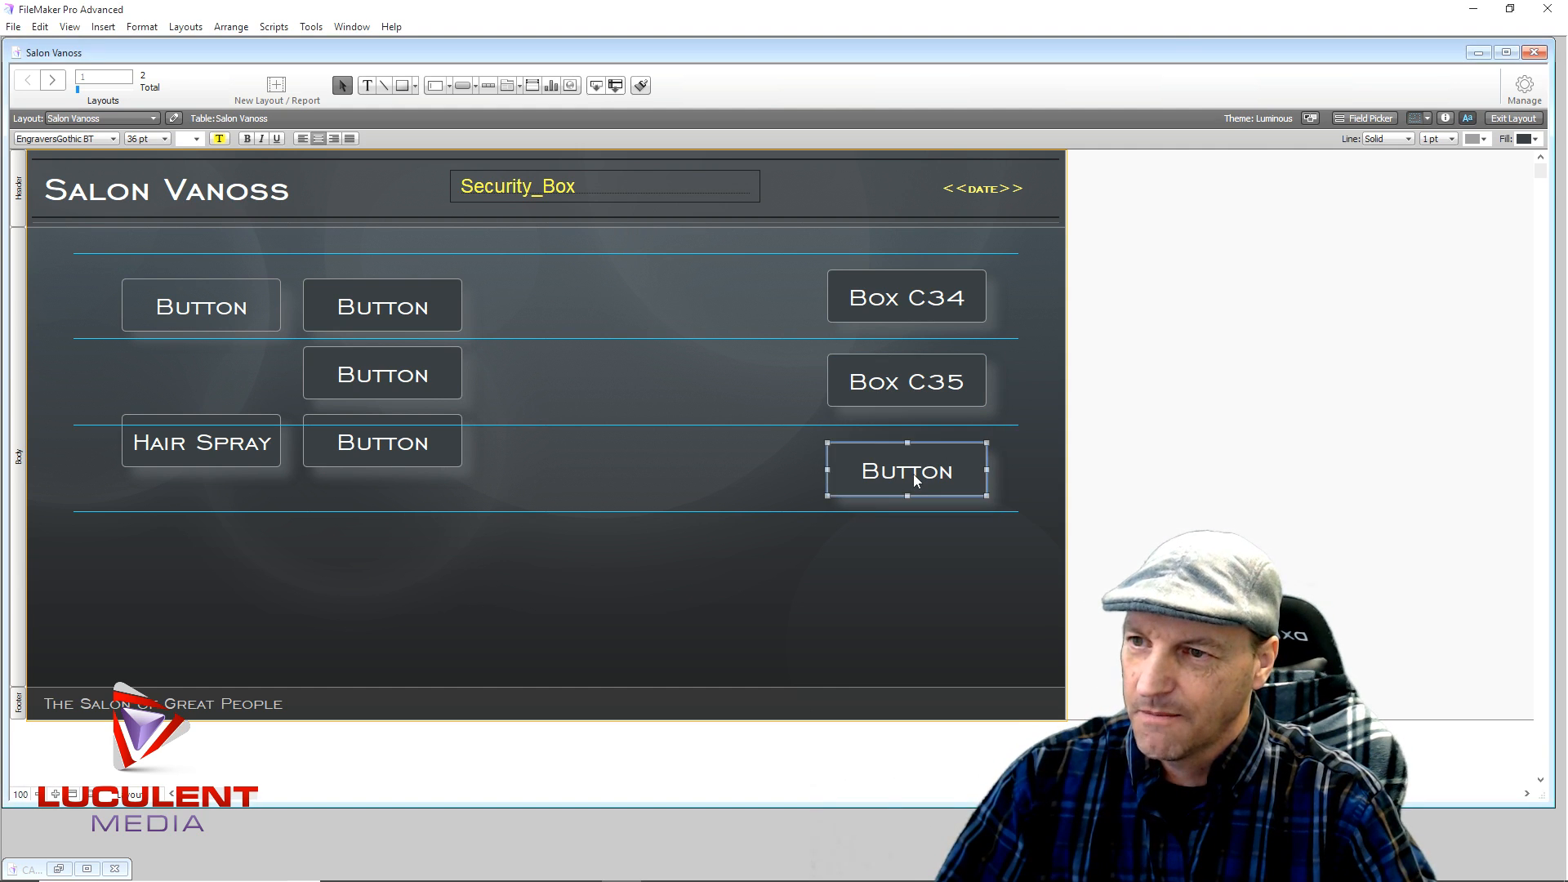
{"action": "left_click_drag", "start_coordinate": [1061, 525], "coordinate": [1021, 526]}
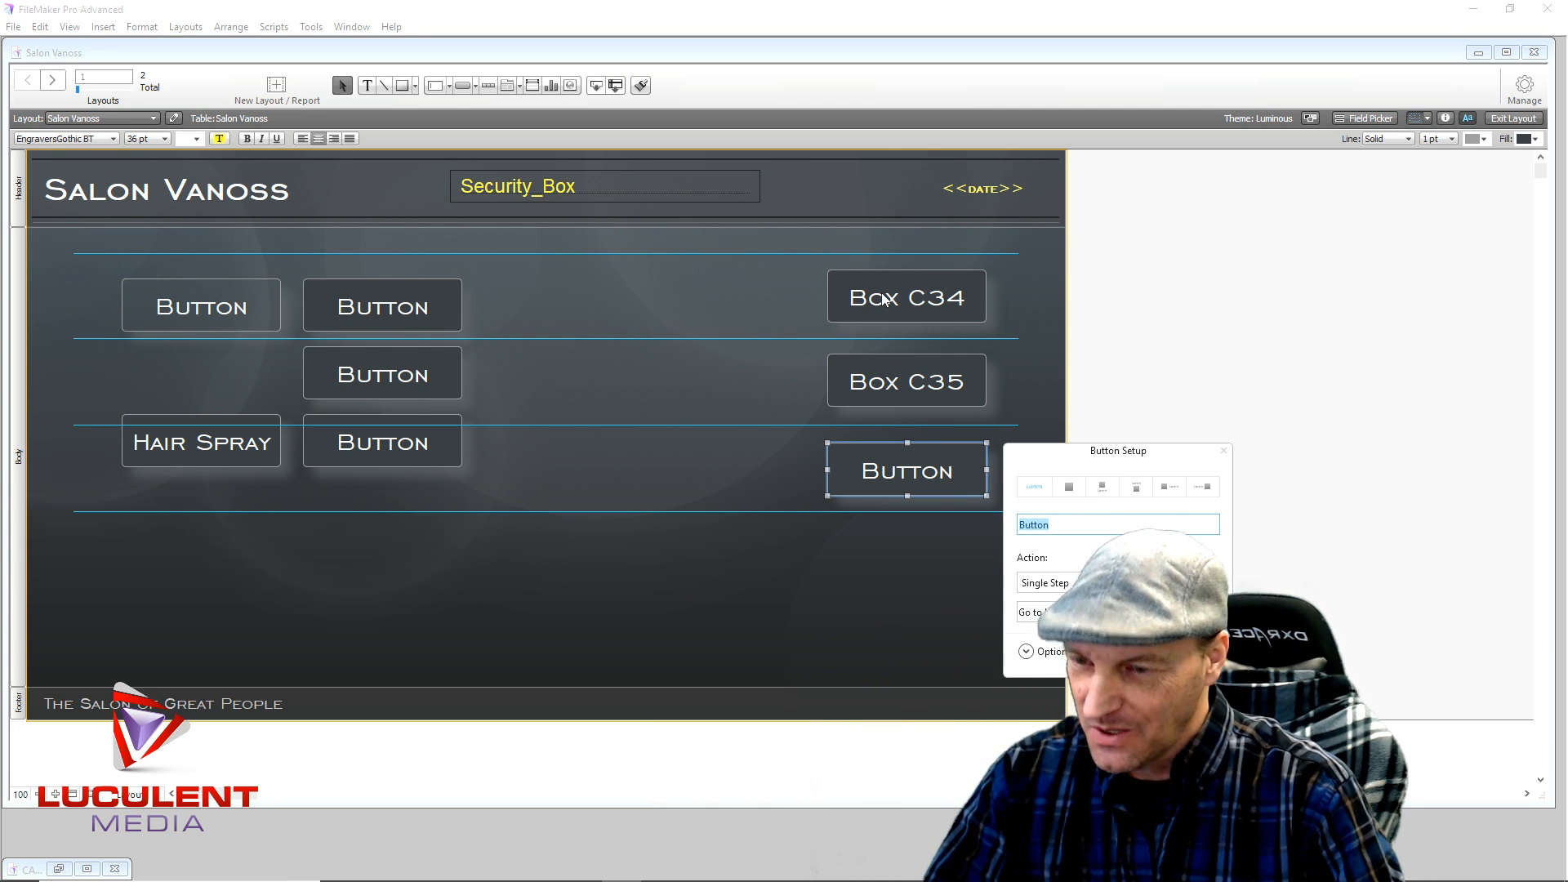
{"action": "type", "text": "Bo"}
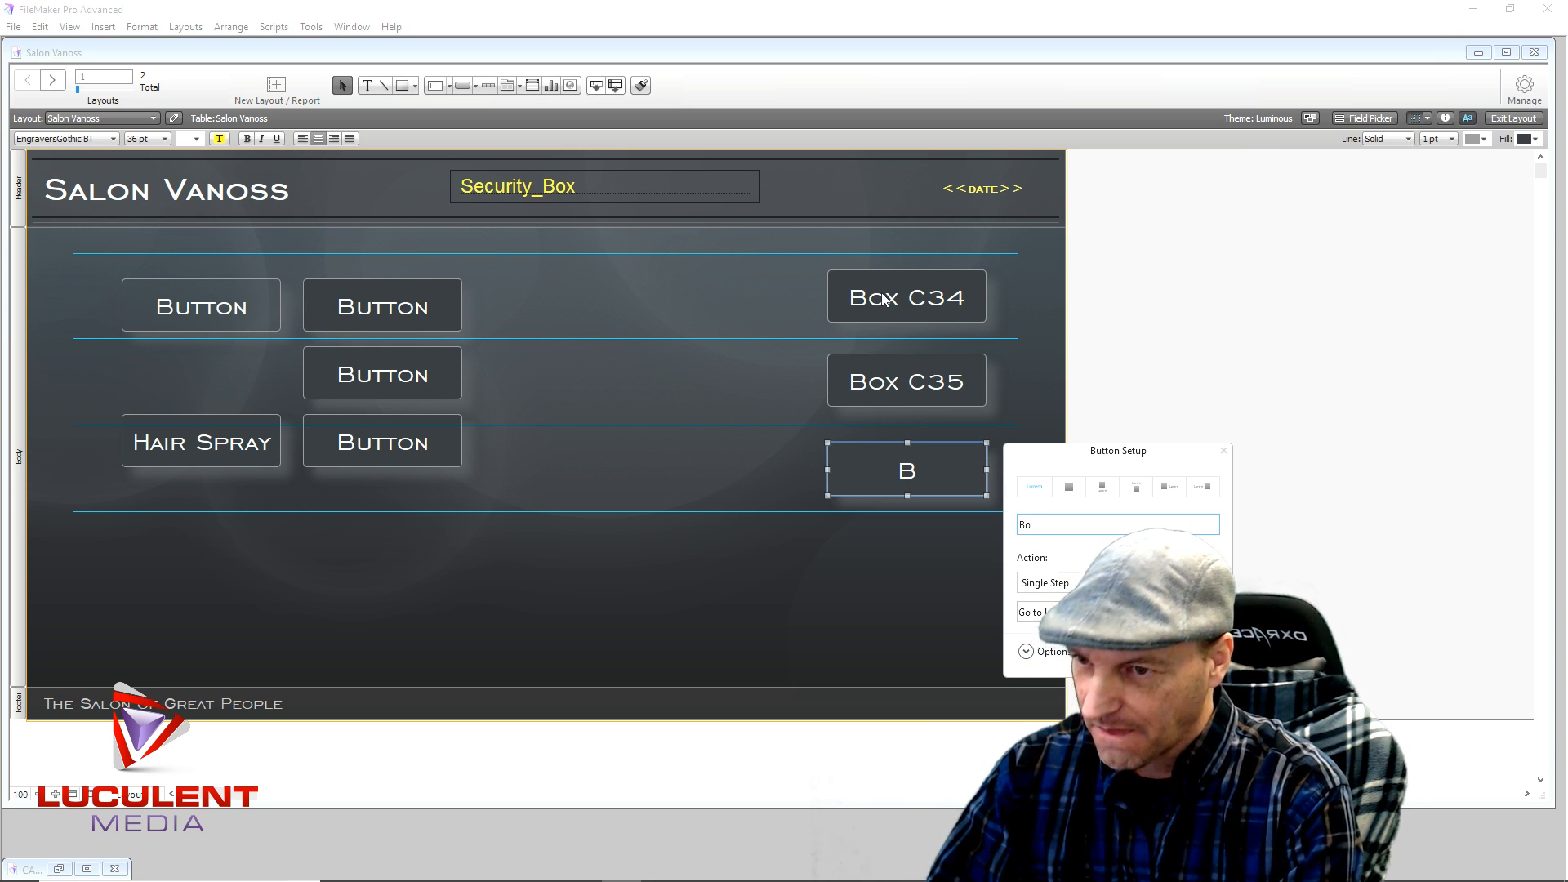
{"action": "type", "text": "x"}
{"action": "type", "text": "C"}
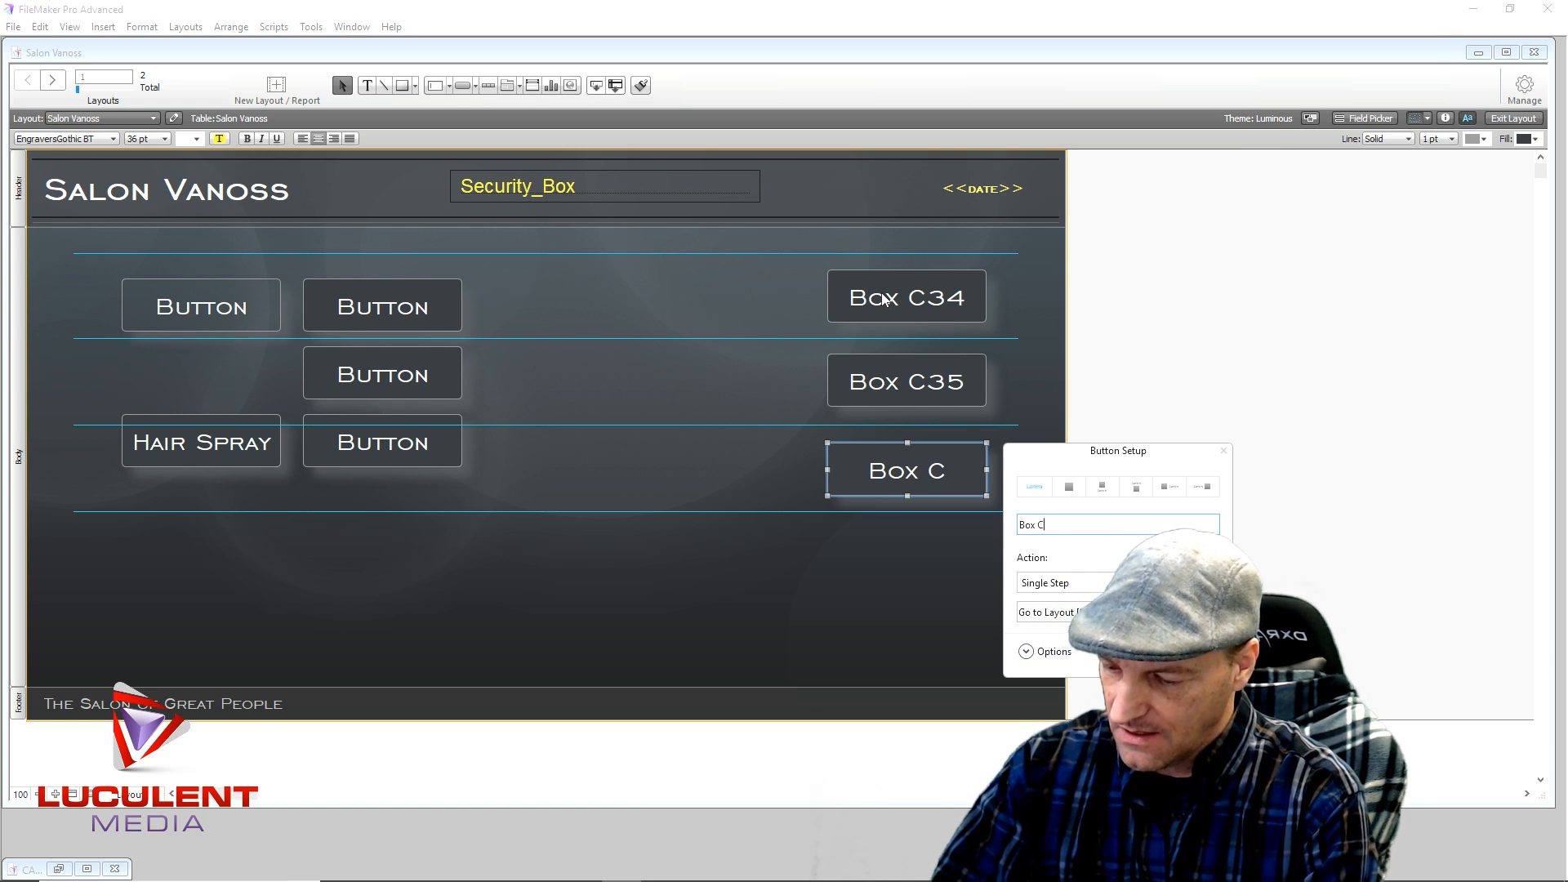
{"action": "type", "text": "36"}
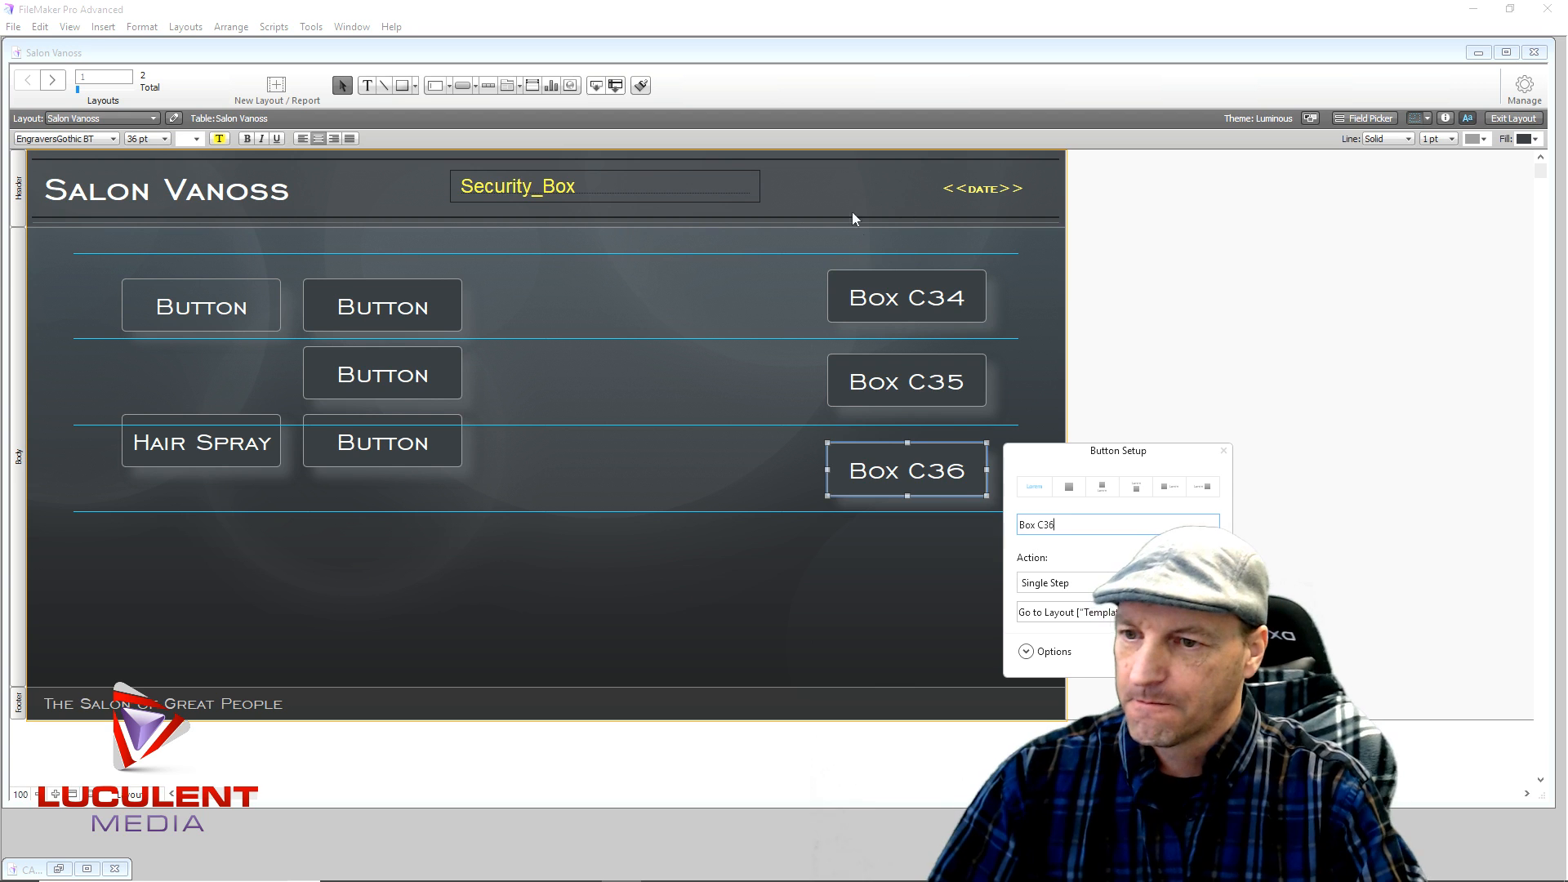
{"action": "left_click", "coordinate": [791, 587]}
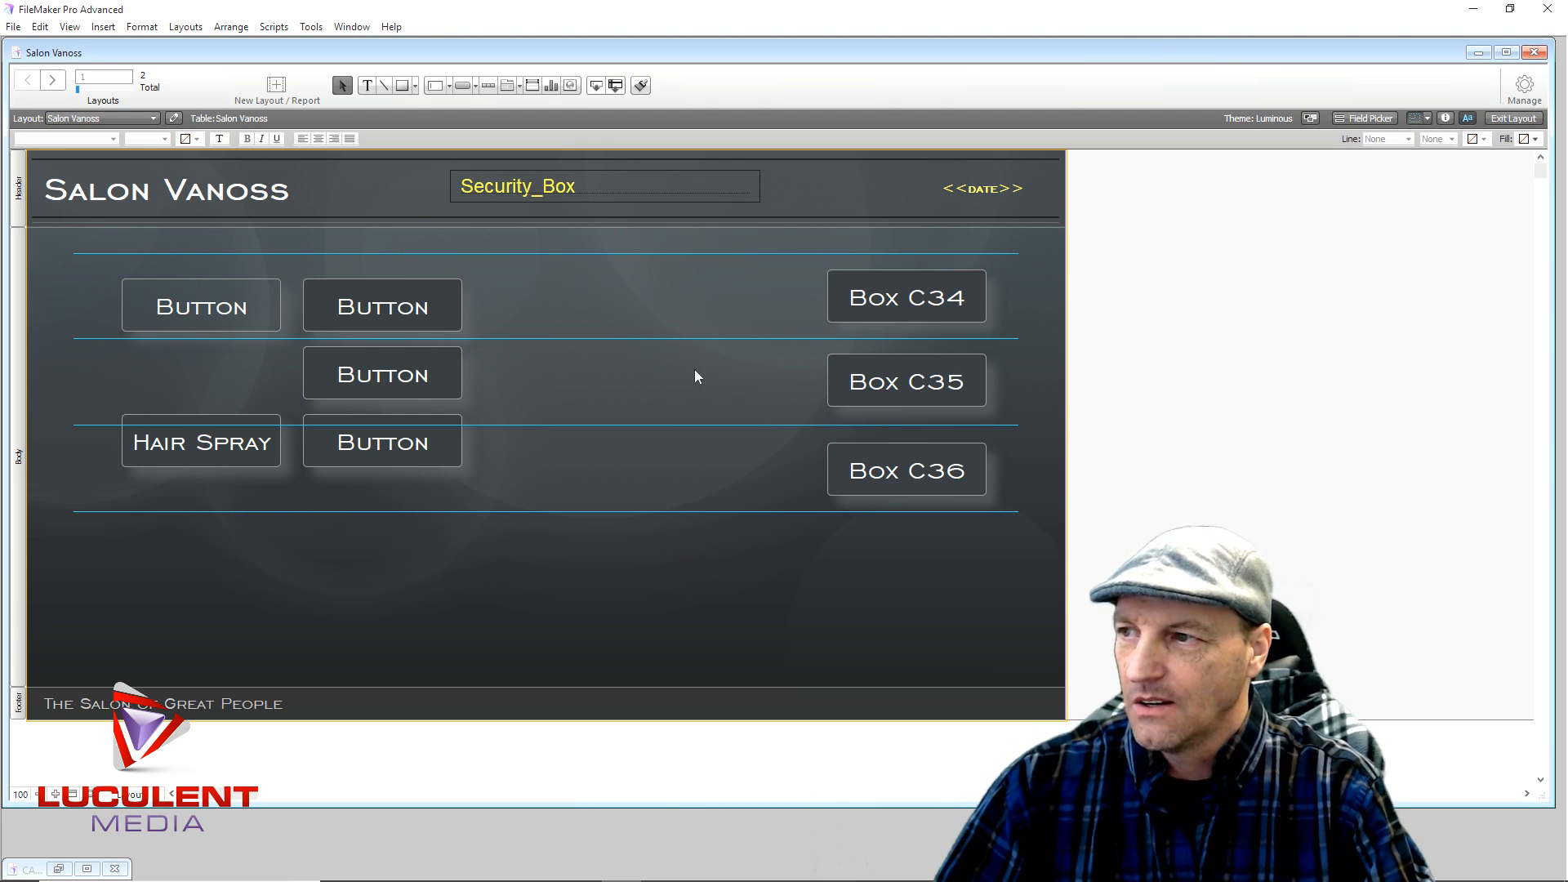
Move the second column's three buttons toward the Box buttons, aligning one with each Box button in its row.
{"action": "left_click_drag", "start_coordinate": [428, 317], "coordinate": [648, 297]}
{"action": "left_click_drag", "start_coordinate": [435, 382], "coordinate": [666, 383]}
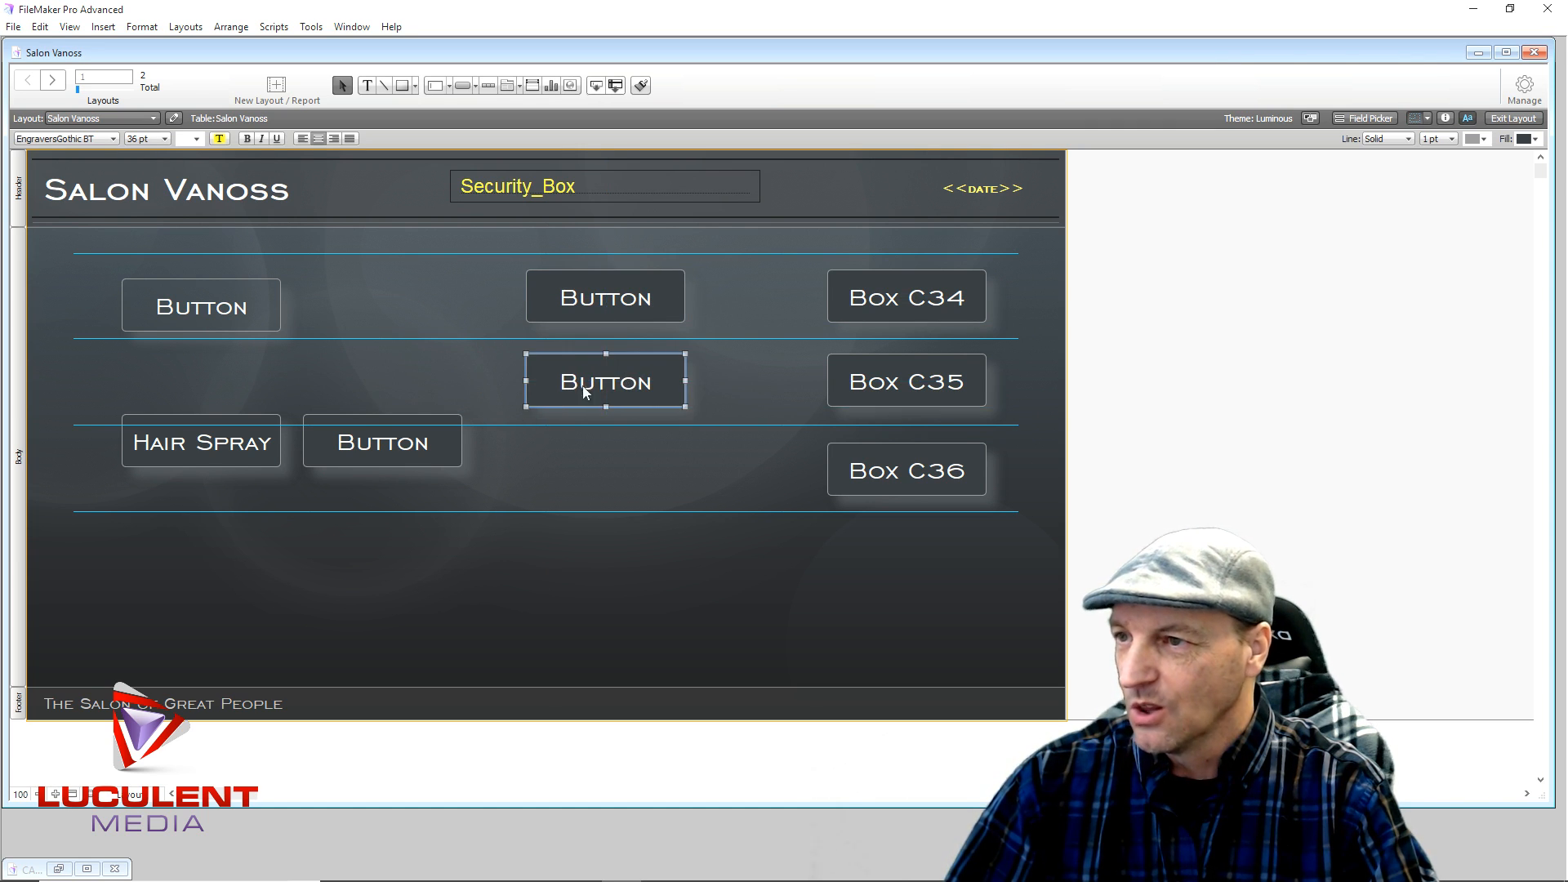
{"action": "left_click_drag", "start_coordinate": [404, 446], "coordinate": [626, 473]}
Move the Hair Spray button into the first row between the two plain buttons and align the leftmost button with it.
{"action": "left_click", "coordinate": [255, 447]}
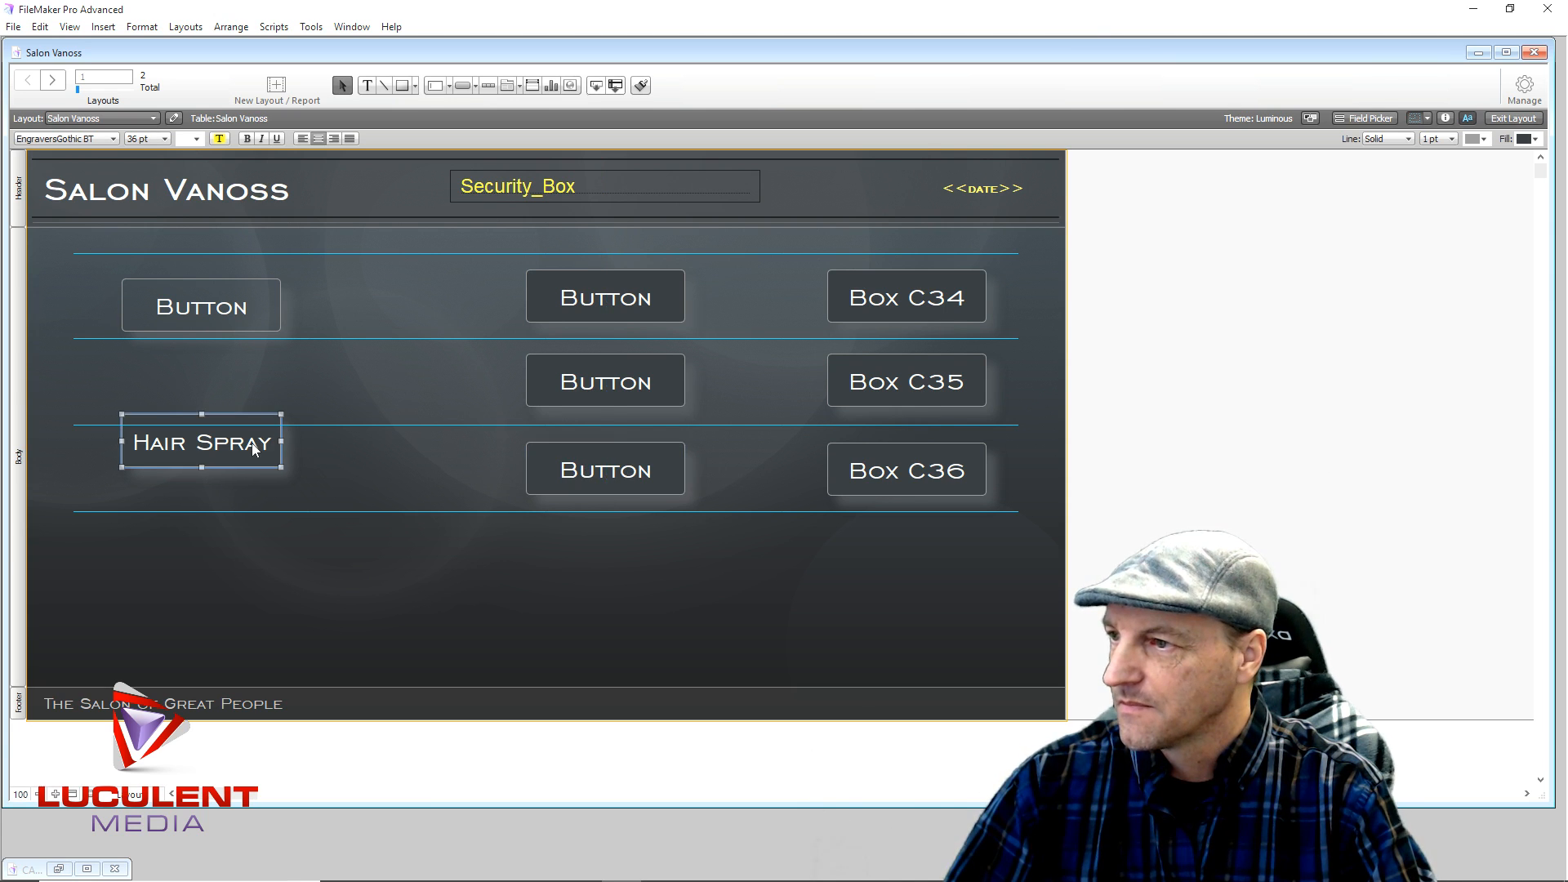
{"action": "left_click_drag", "start_coordinate": [274, 441], "coordinate": [455, 304]}
{"action": "left_click_drag", "start_coordinate": [199, 309], "coordinate": [199, 299]}
{"action": "left_click", "coordinate": [217, 395]}
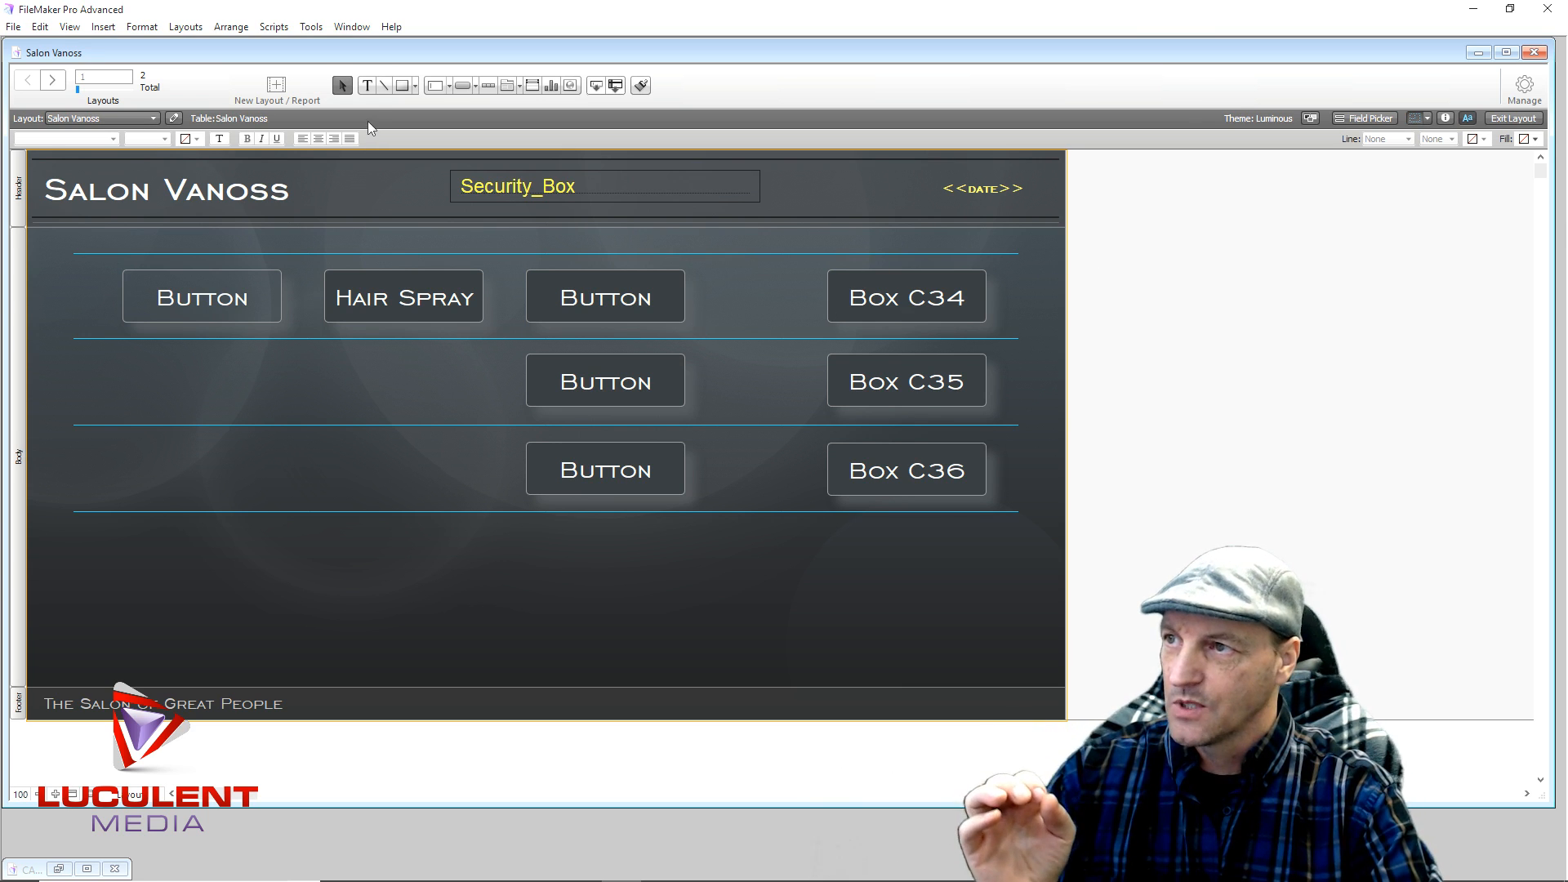
Draw a vertical line about 414 pt high between the leftmost button and Hair Spray, coloured light blue with a 2 pt width.
{"action": "left_click", "coordinate": [383, 85]}
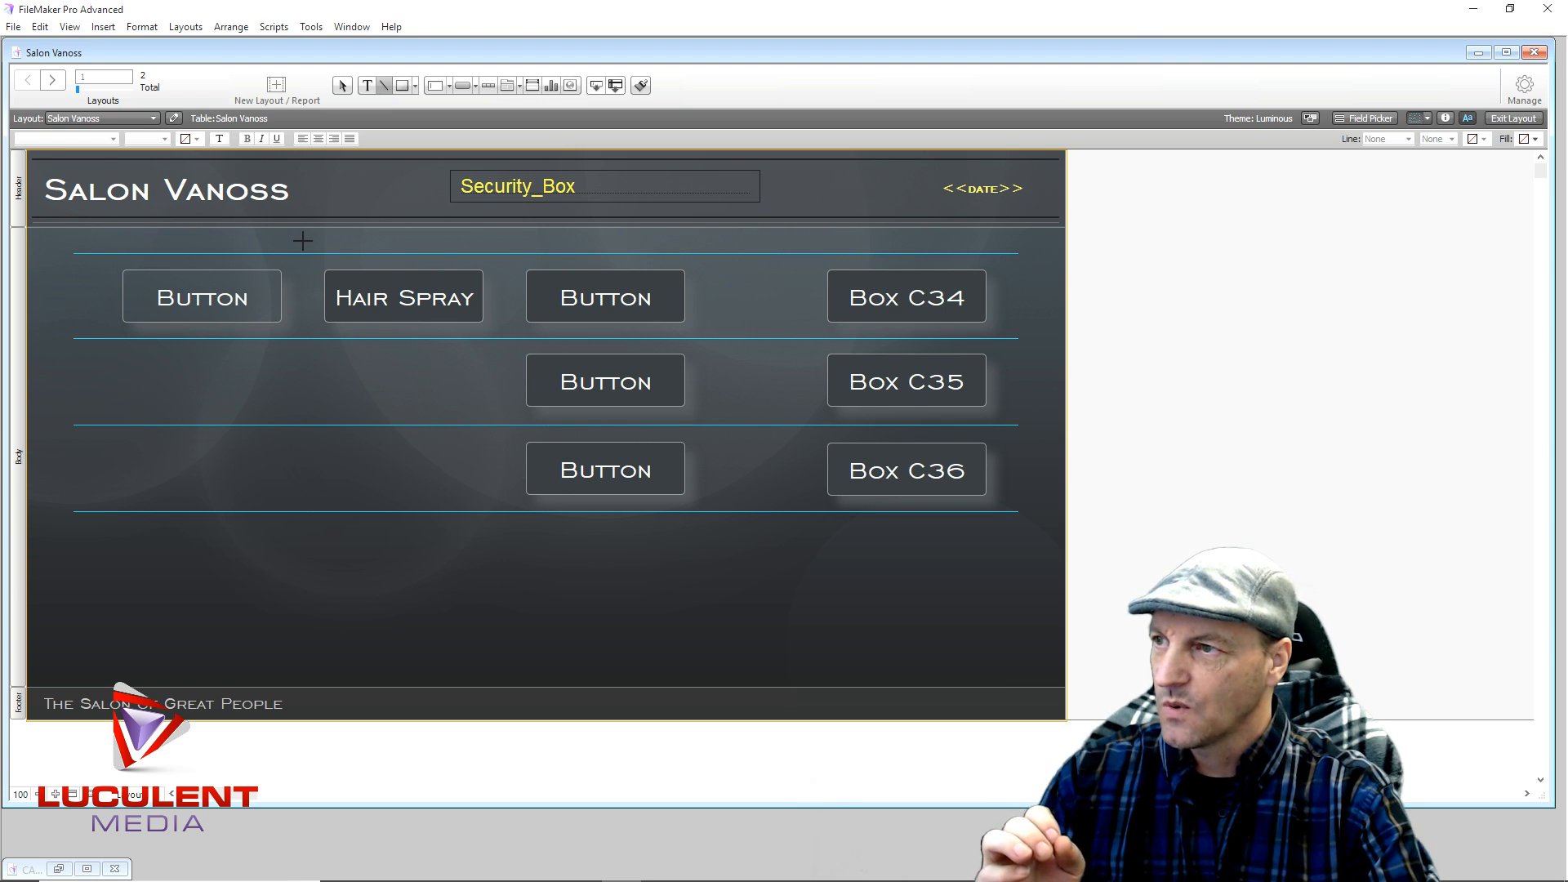
{"action": "left_click_drag", "start_coordinate": [302, 241], "coordinate": [303, 580]}
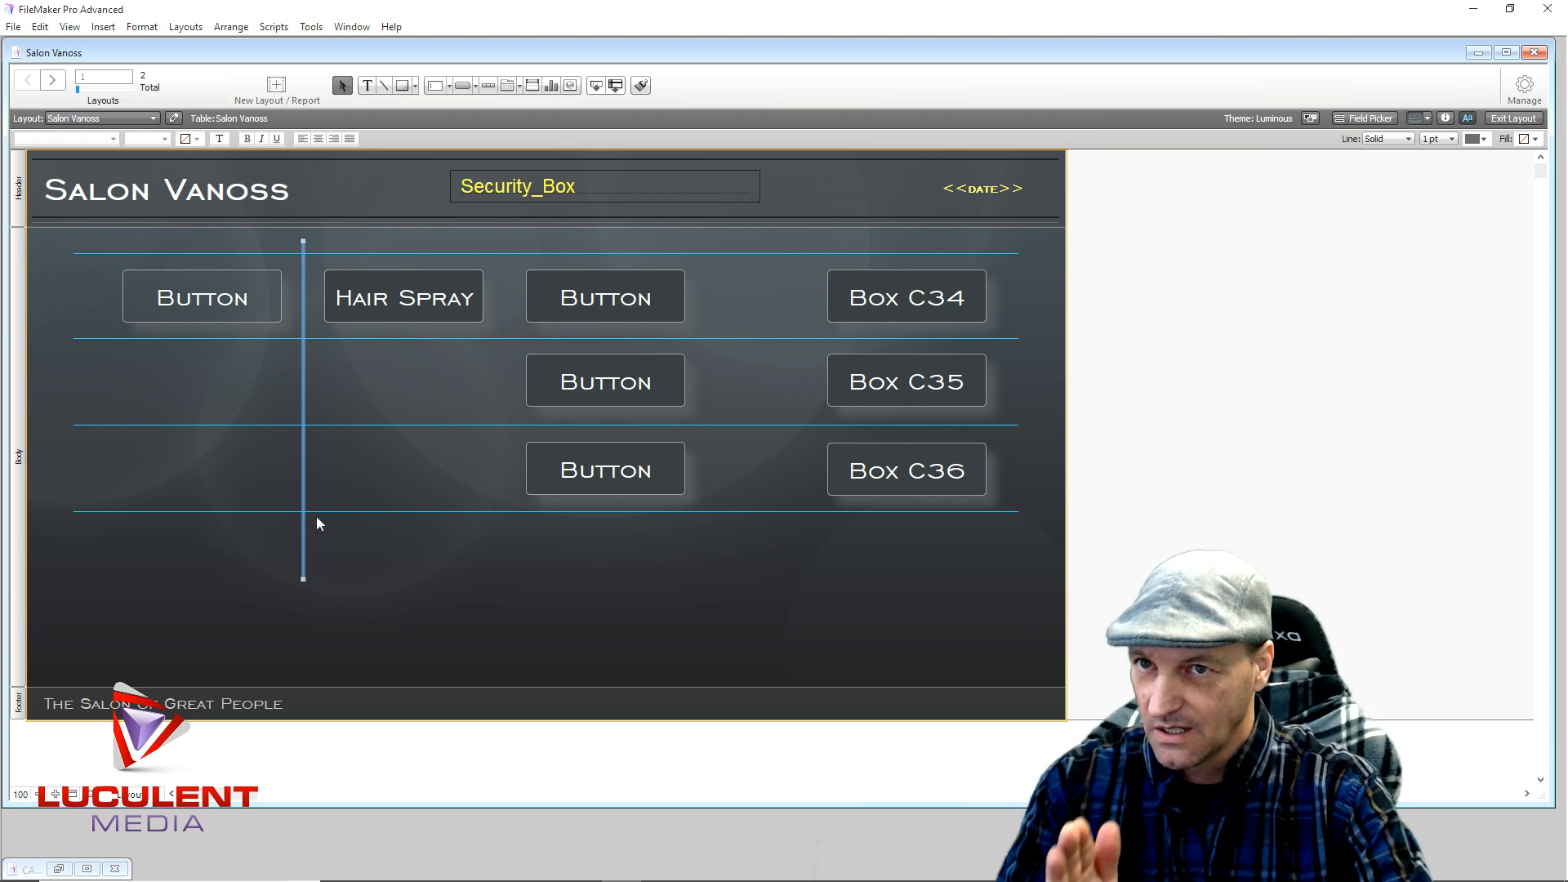
{"action": "left_click", "coordinate": [1484, 140]}
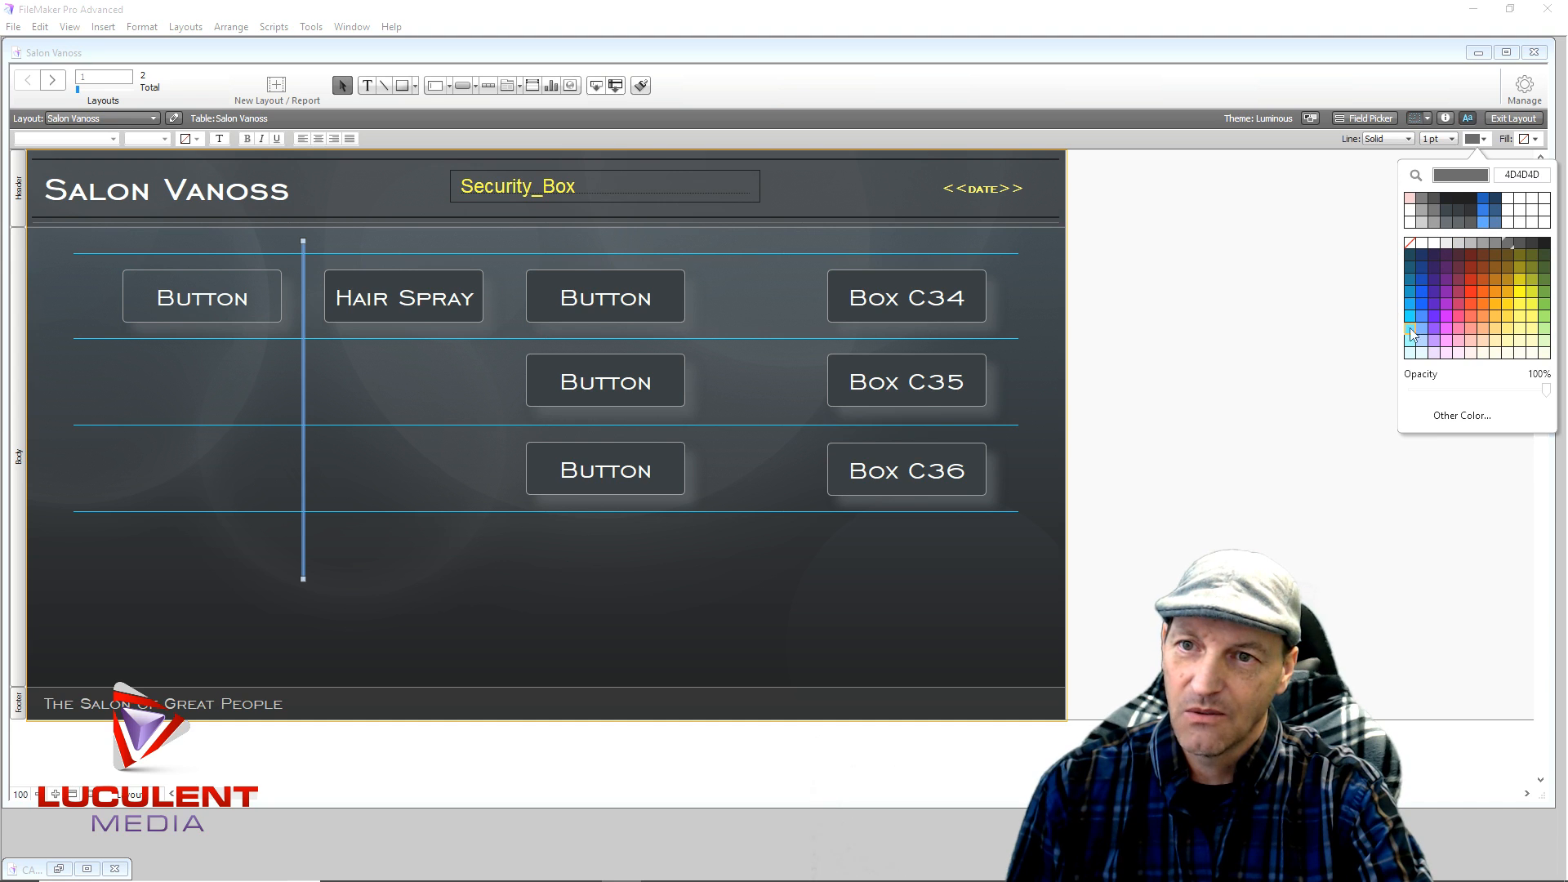
{"action": "left_click", "coordinate": [1410, 319]}
{"action": "left_click", "coordinate": [1442, 139]}
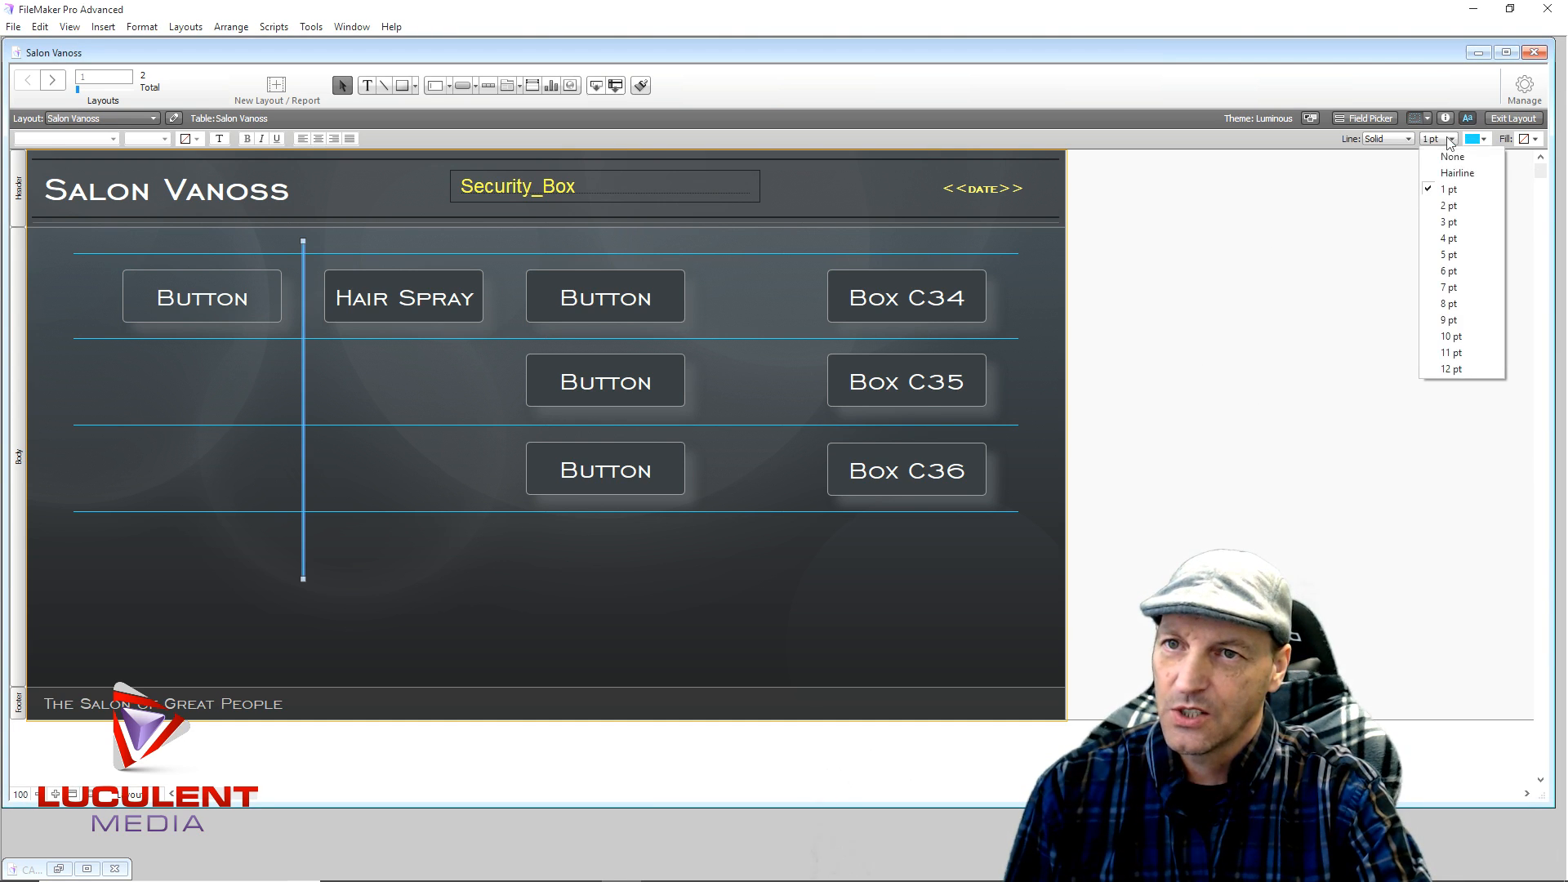
{"action": "left_click", "coordinate": [1448, 206]}
{"action": "left_click", "coordinate": [387, 603]}
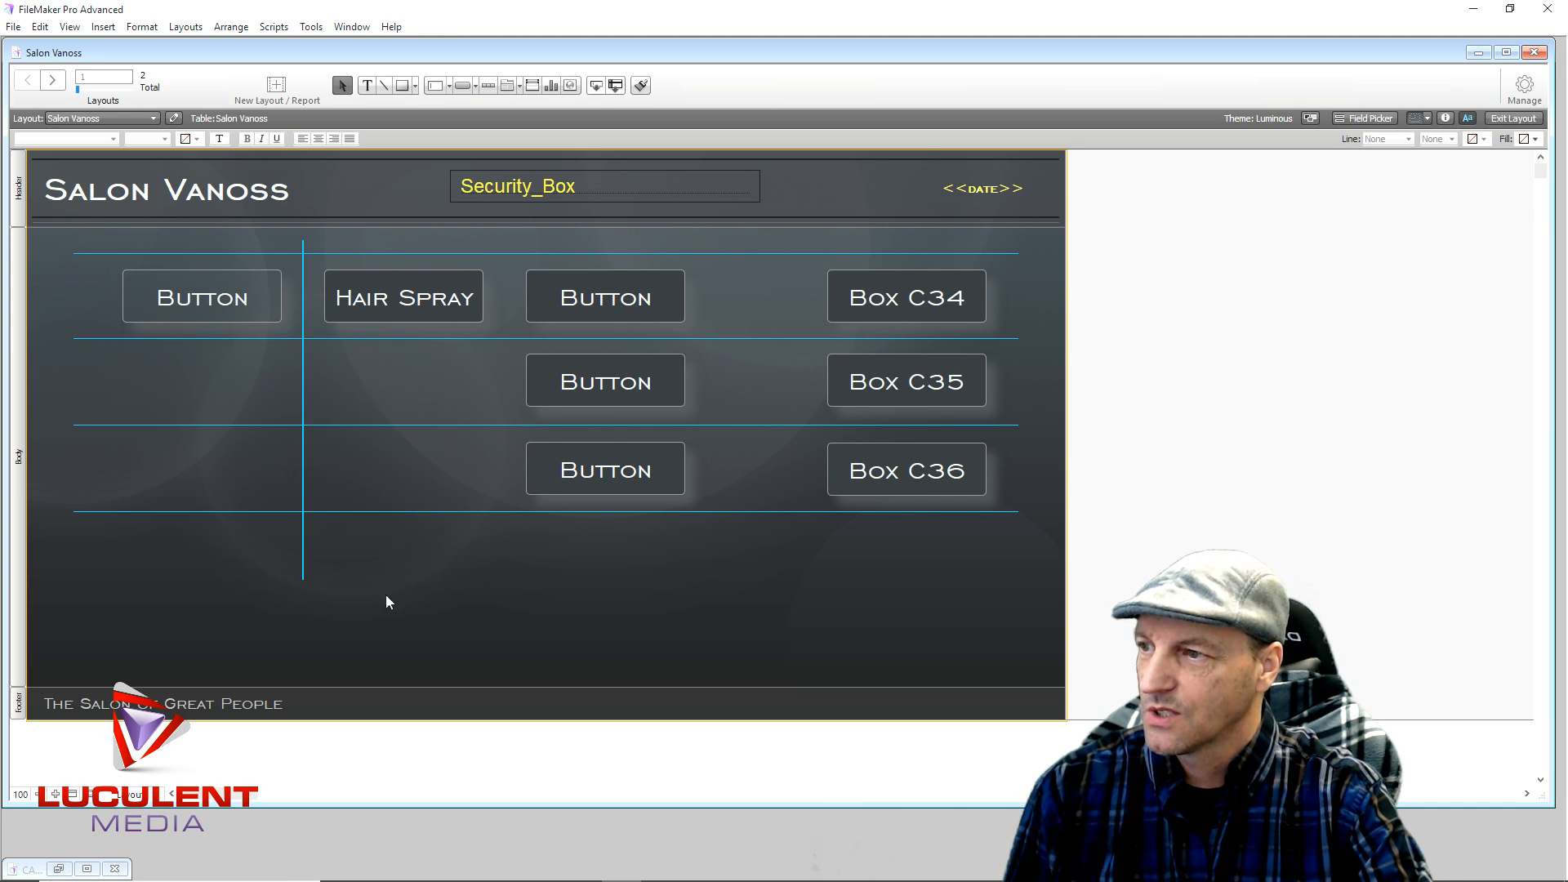
Duplicate the blue vertical line into the gap between the plain buttons and the Box buttons.
{"action": "left_click", "coordinate": [303, 381]}
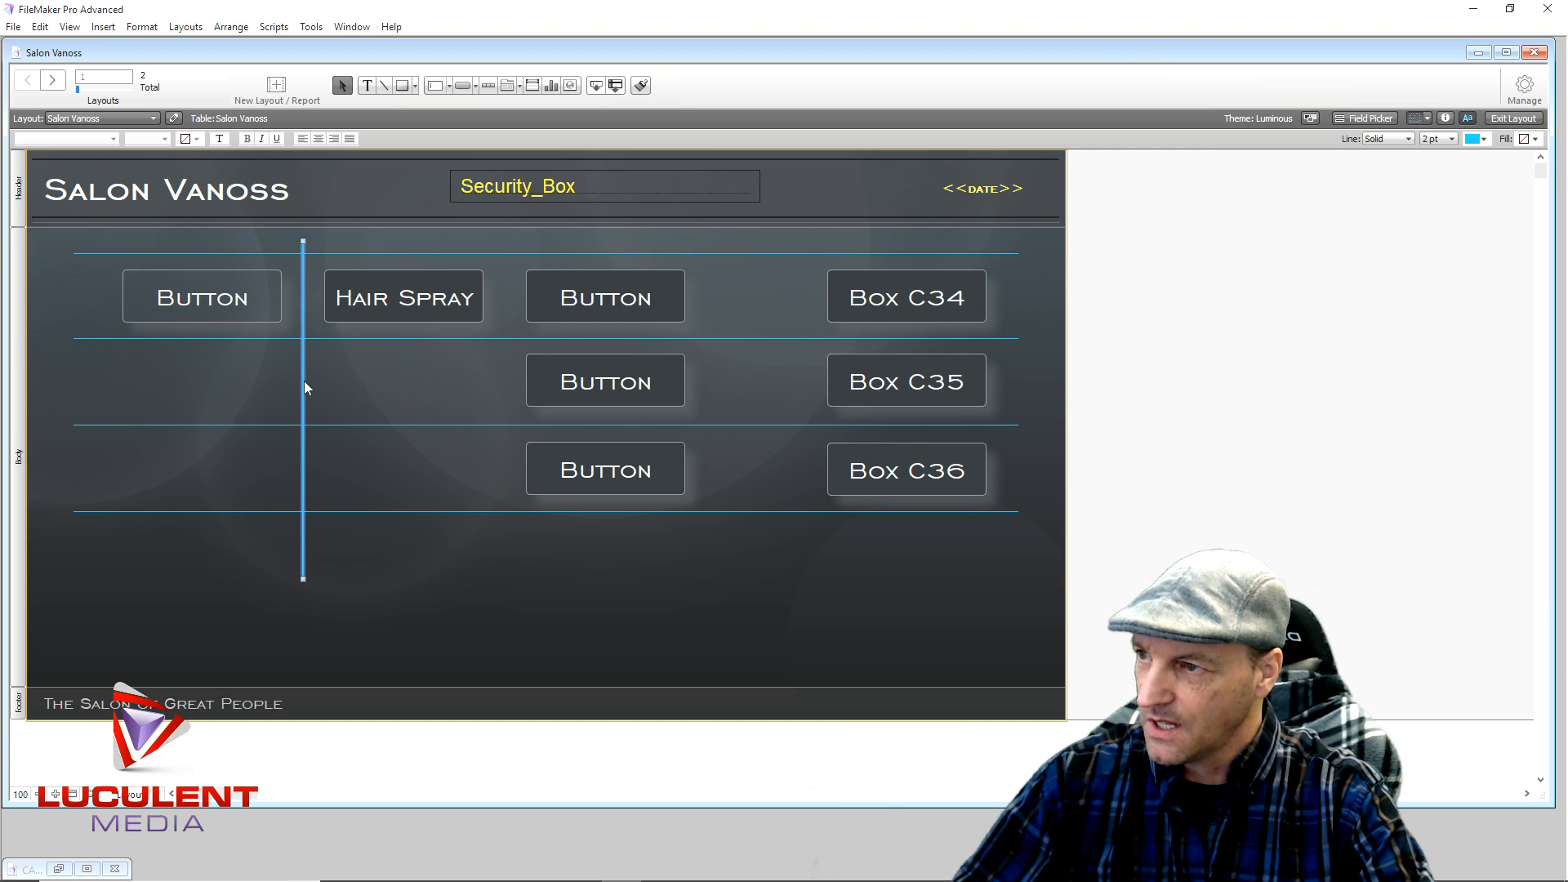
{"action": "left_click_drag", "start_coordinate": [304, 380], "coordinate": [788, 382]}
{"action": "left_click", "coordinate": [676, 612]}
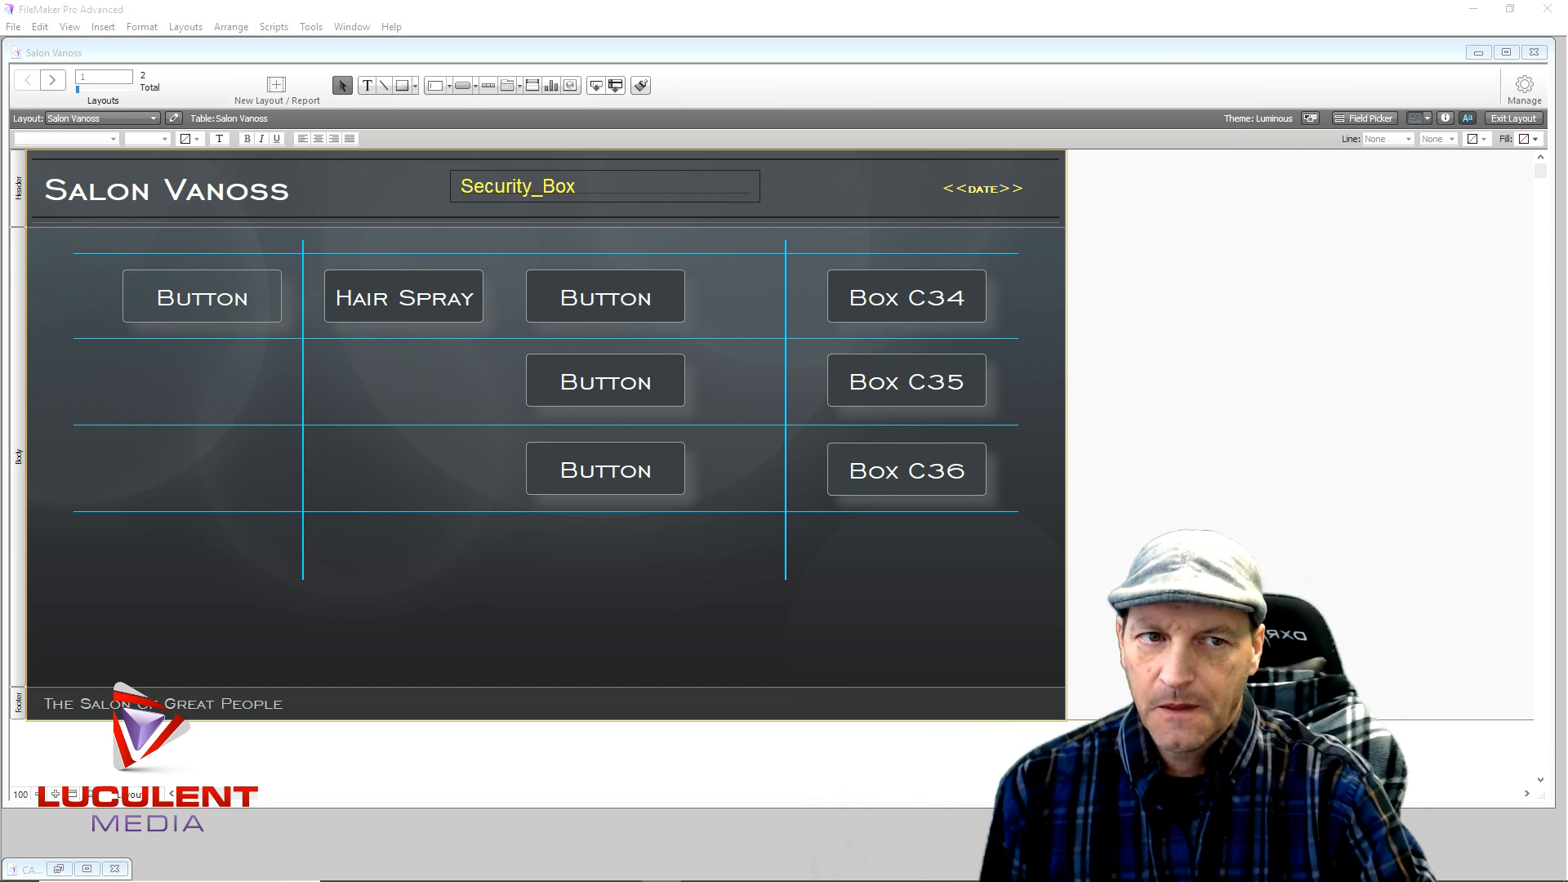
Extend the vertical line beside the Box buttons downward to a height of about 486 pt.
{"action": "left_click", "coordinate": [785, 560]}
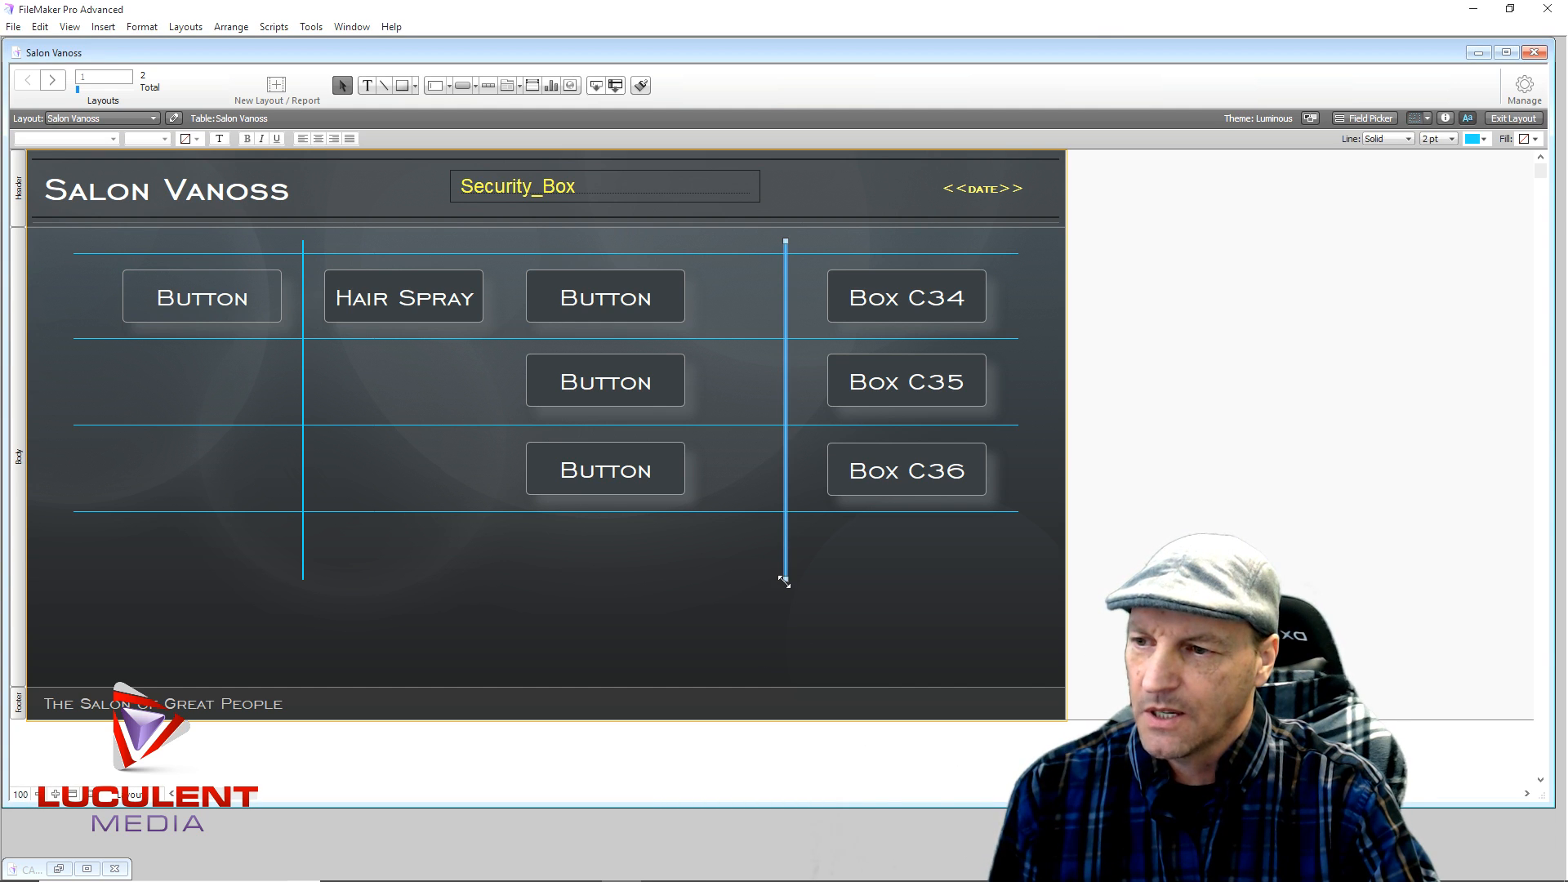
{"action": "left_click_drag", "start_coordinate": [785, 580], "coordinate": [787, 638]}
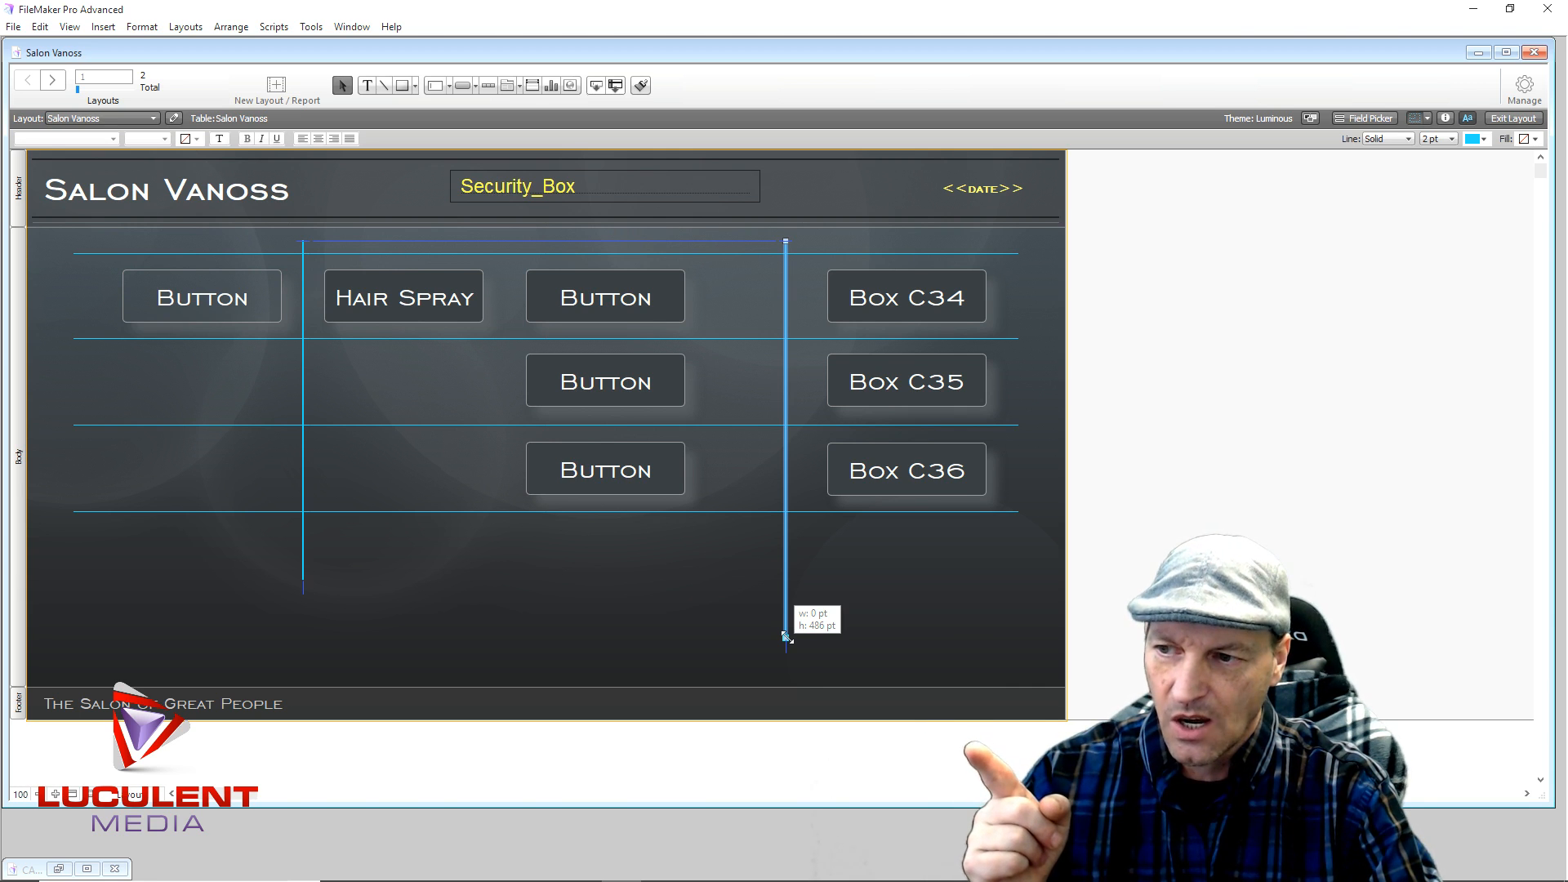
{"action": "left_click_drag", "start_coordinate": [786, 637], "coordinate": [786, 637]}
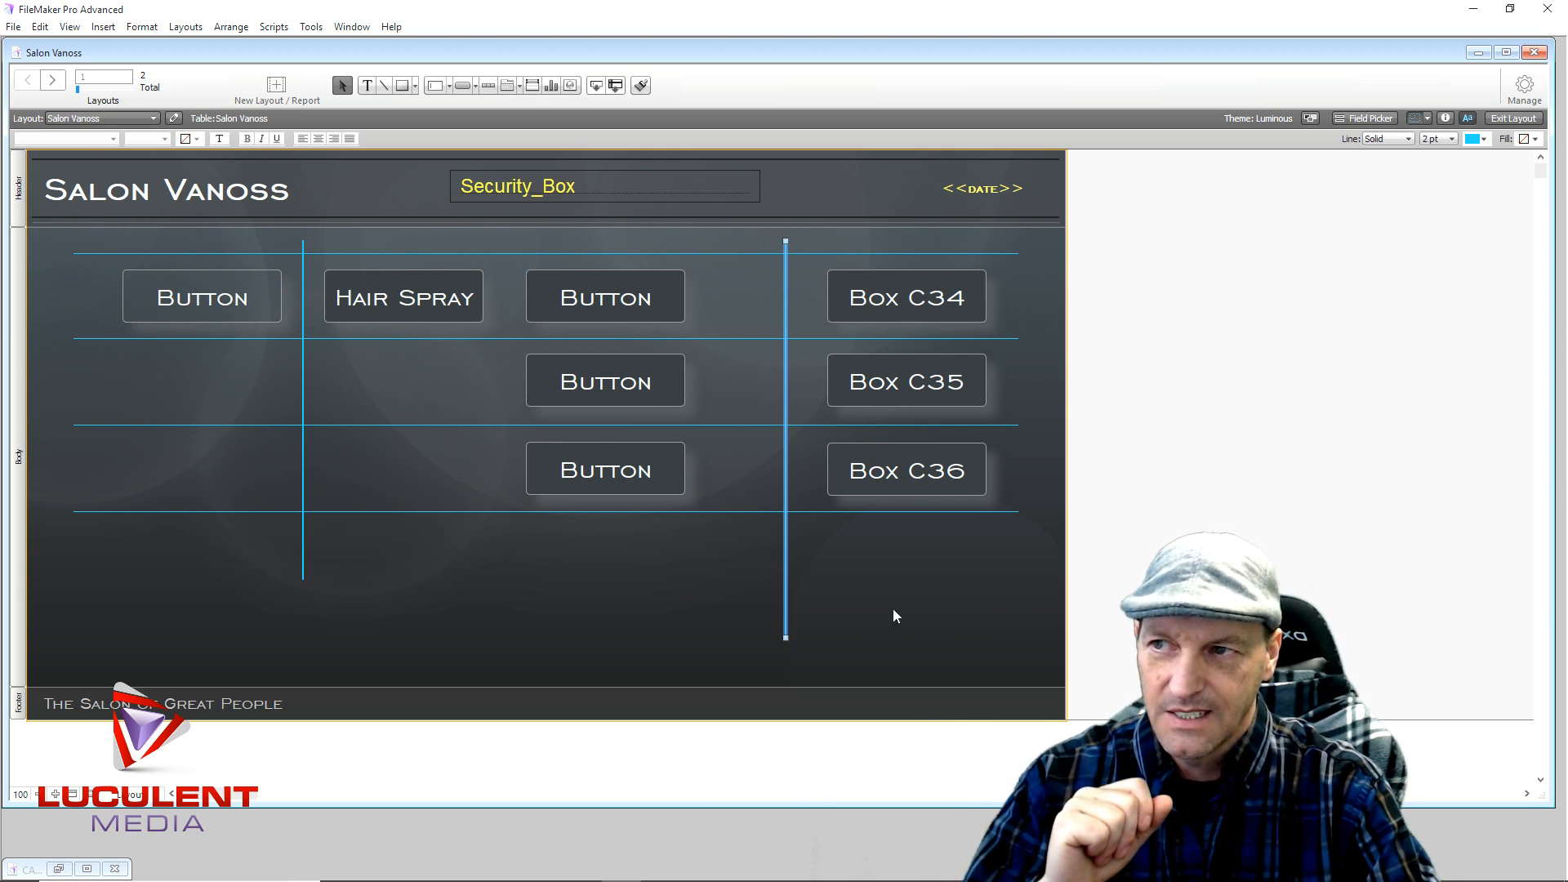
{"action": "left_click", "coordinate": [561, 631]}
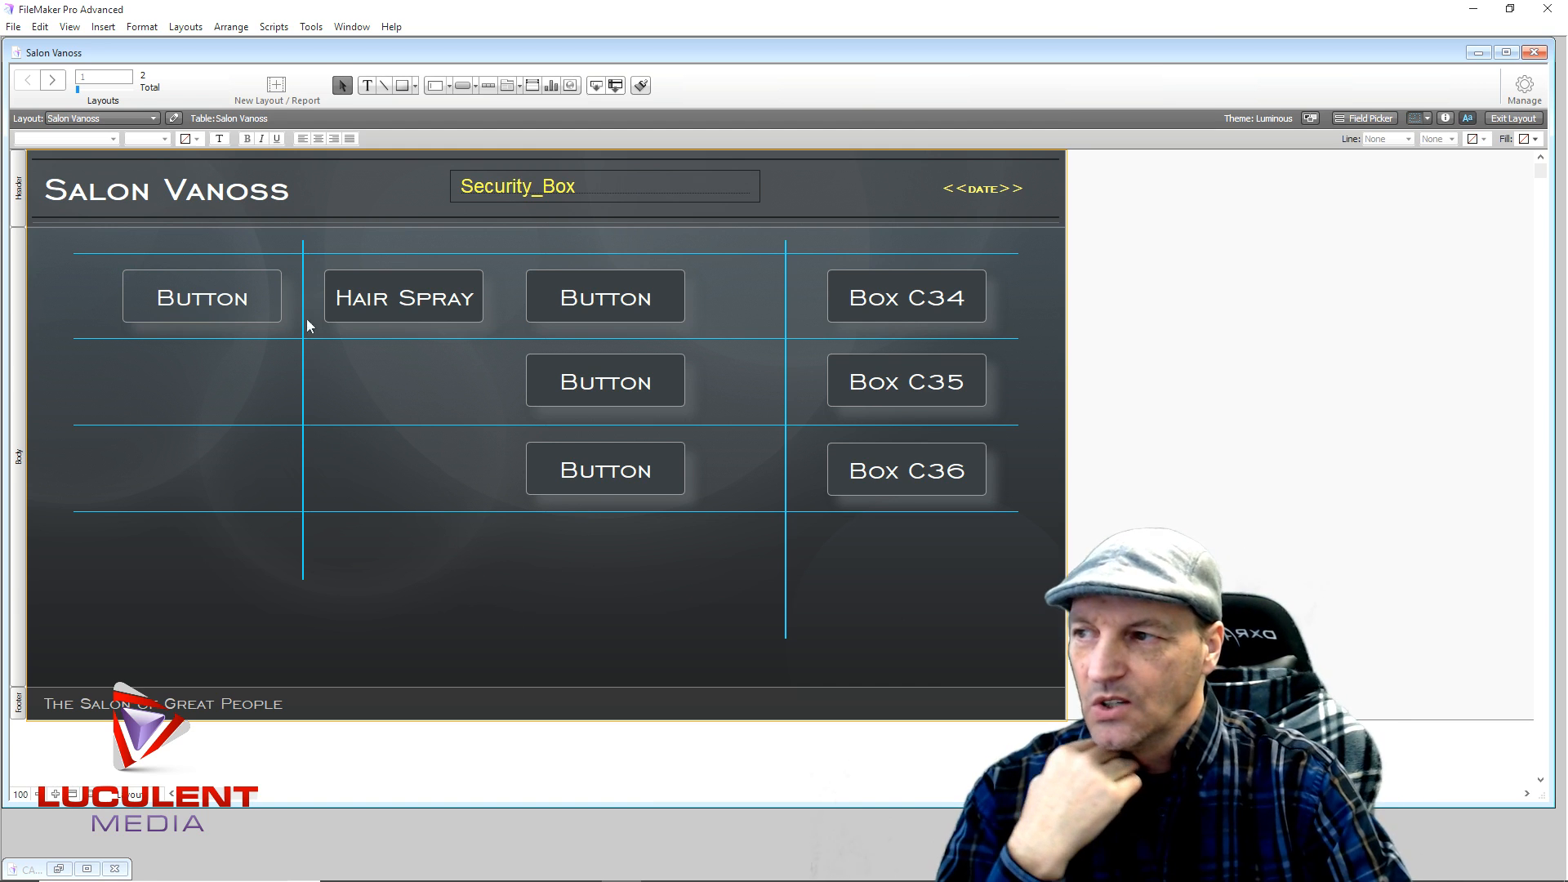
Show the Inspector's position settings and compare the heights of the two vertical lines.
{"action": "left_click", "coordinate": [786, 541]}
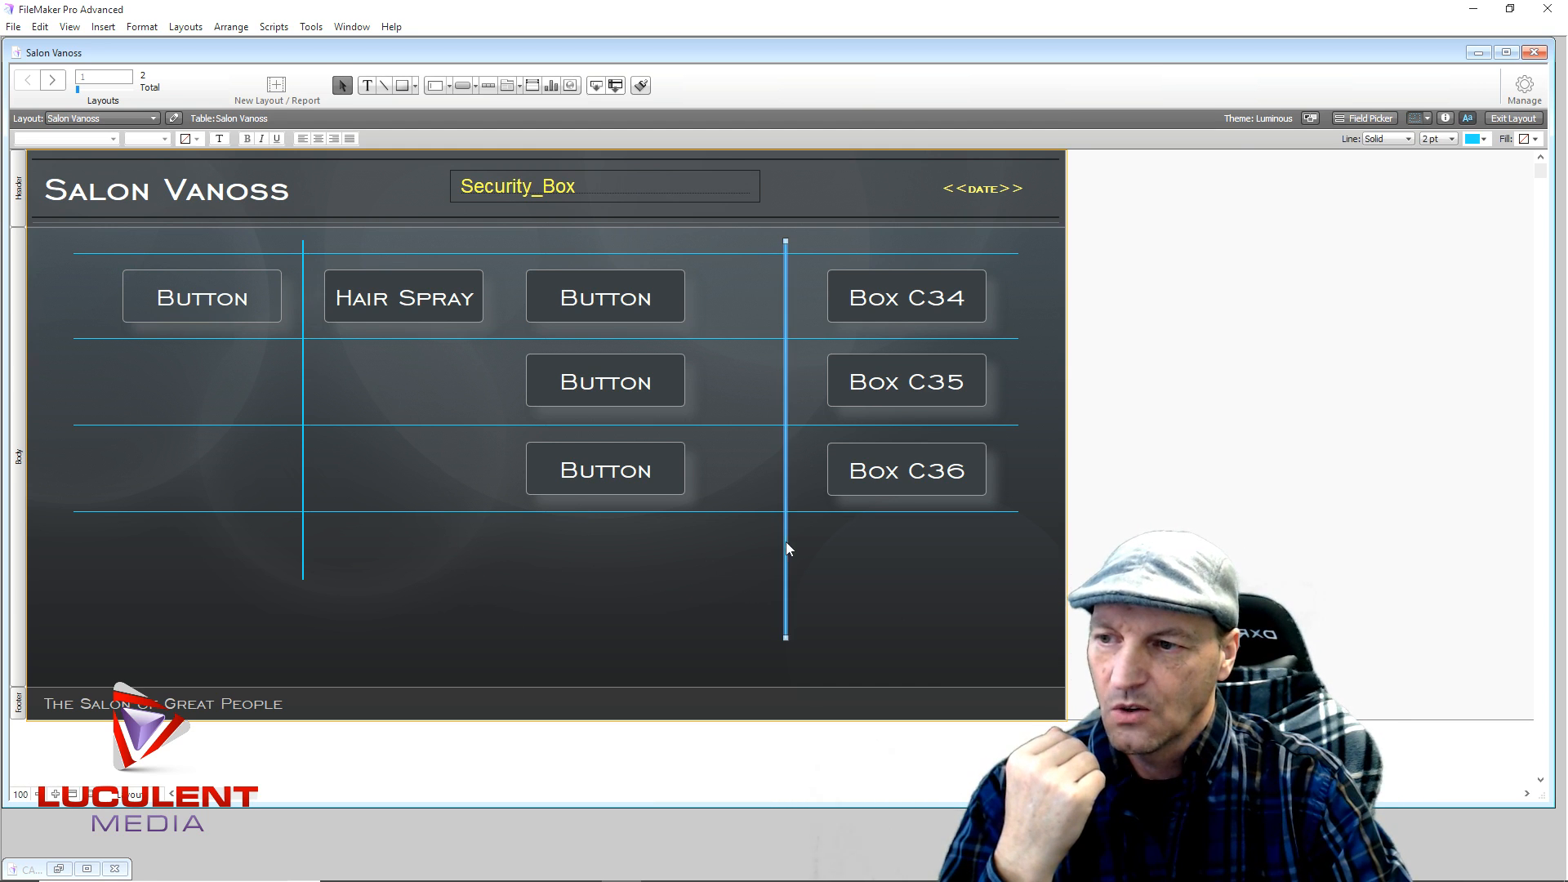
{"action": "left_click", "coordinate": [304, 556]}
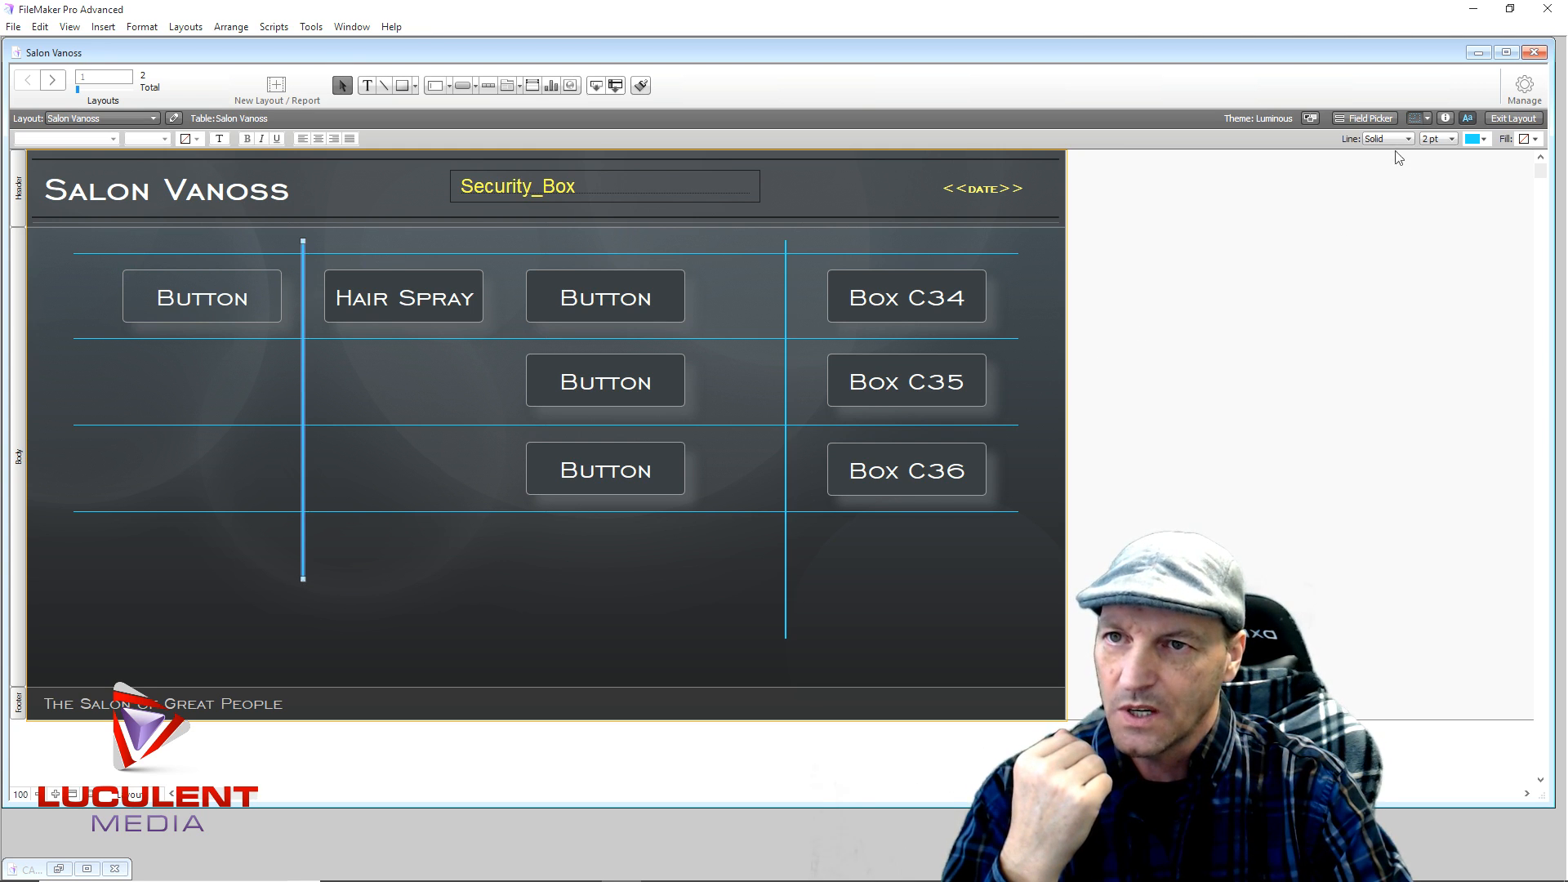
{"action": "left_click", "coordinate": [1446, 117]}
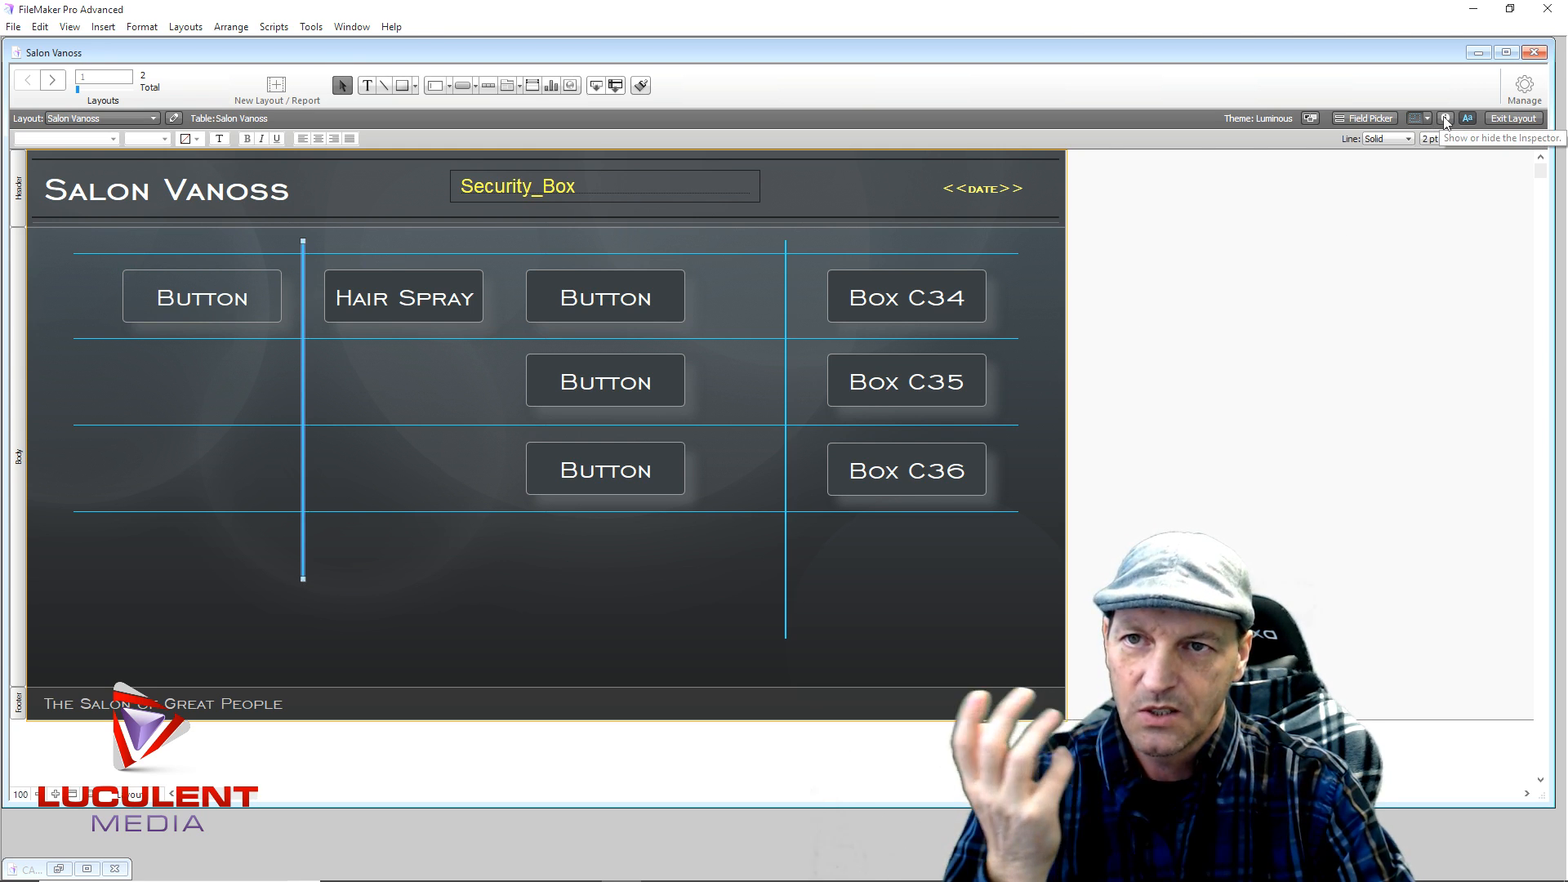
{"action": "left_click_drag", "start_coordinate": [344, 50], "coordinate": [124, 53]}
{"action": "left_click", "coordinate": [122, 69]}
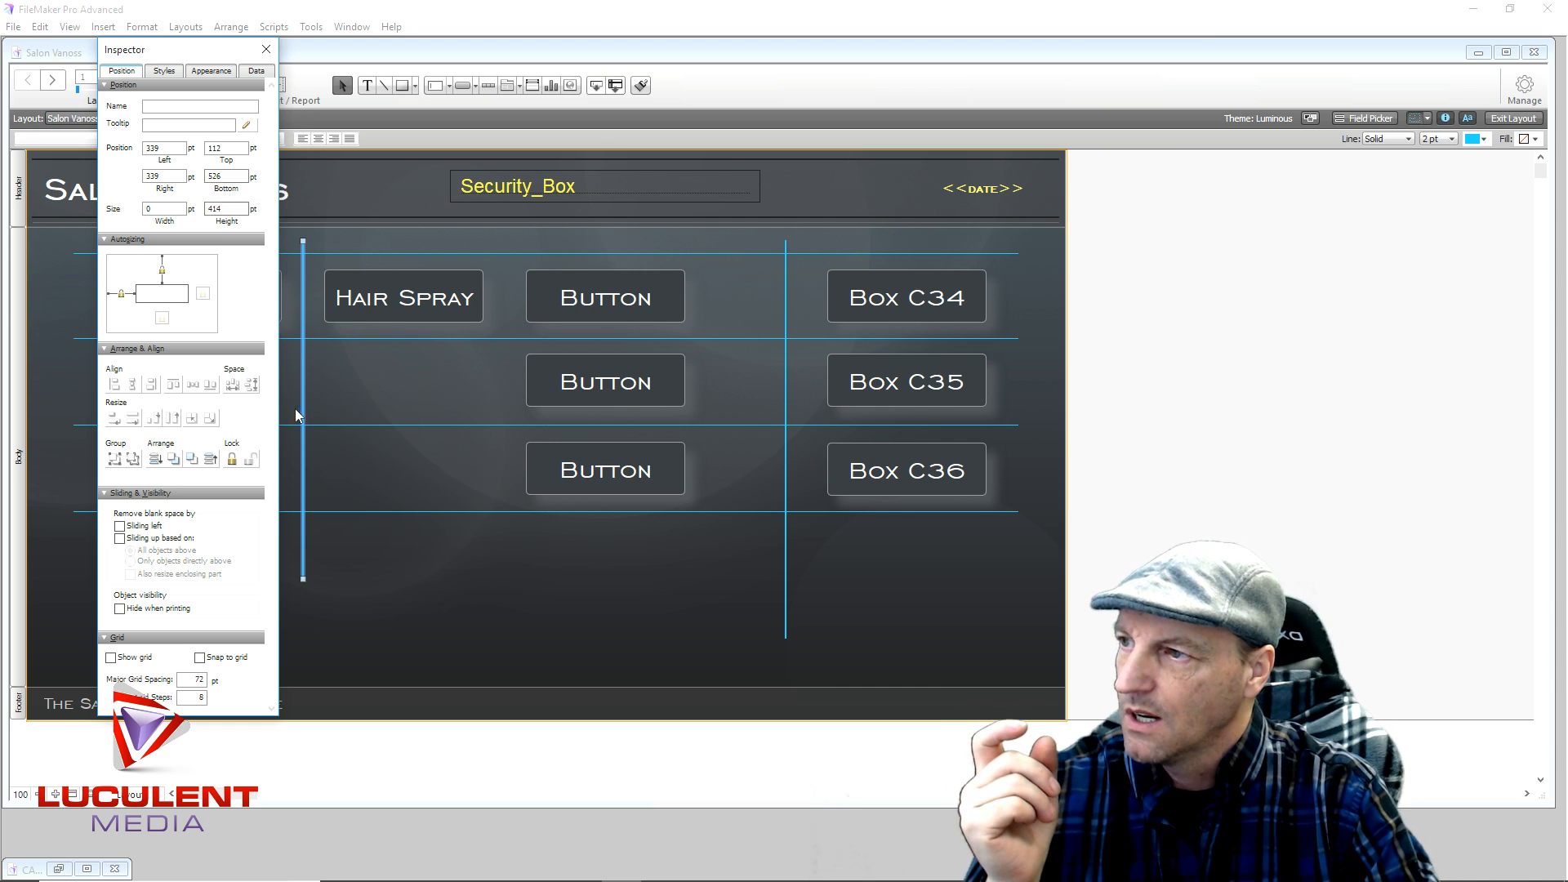
{"action": "left_click", "coordinate": [148, 210]}
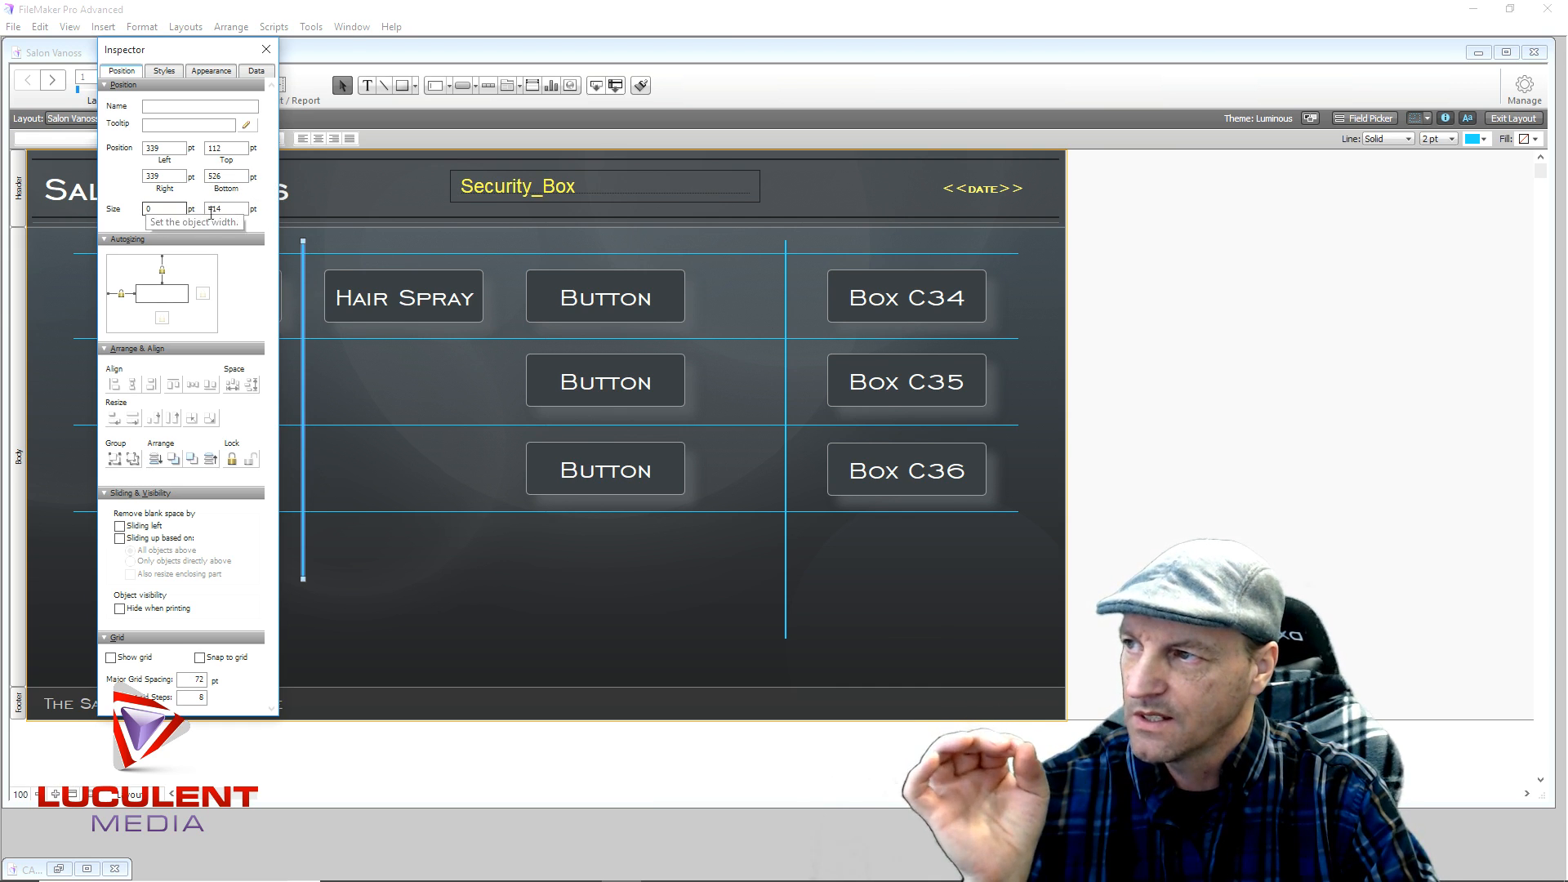
{"action": "left_click", "coordinate": [302, 383]}
{"action": "left_click", "coordinate": [380, 396]}
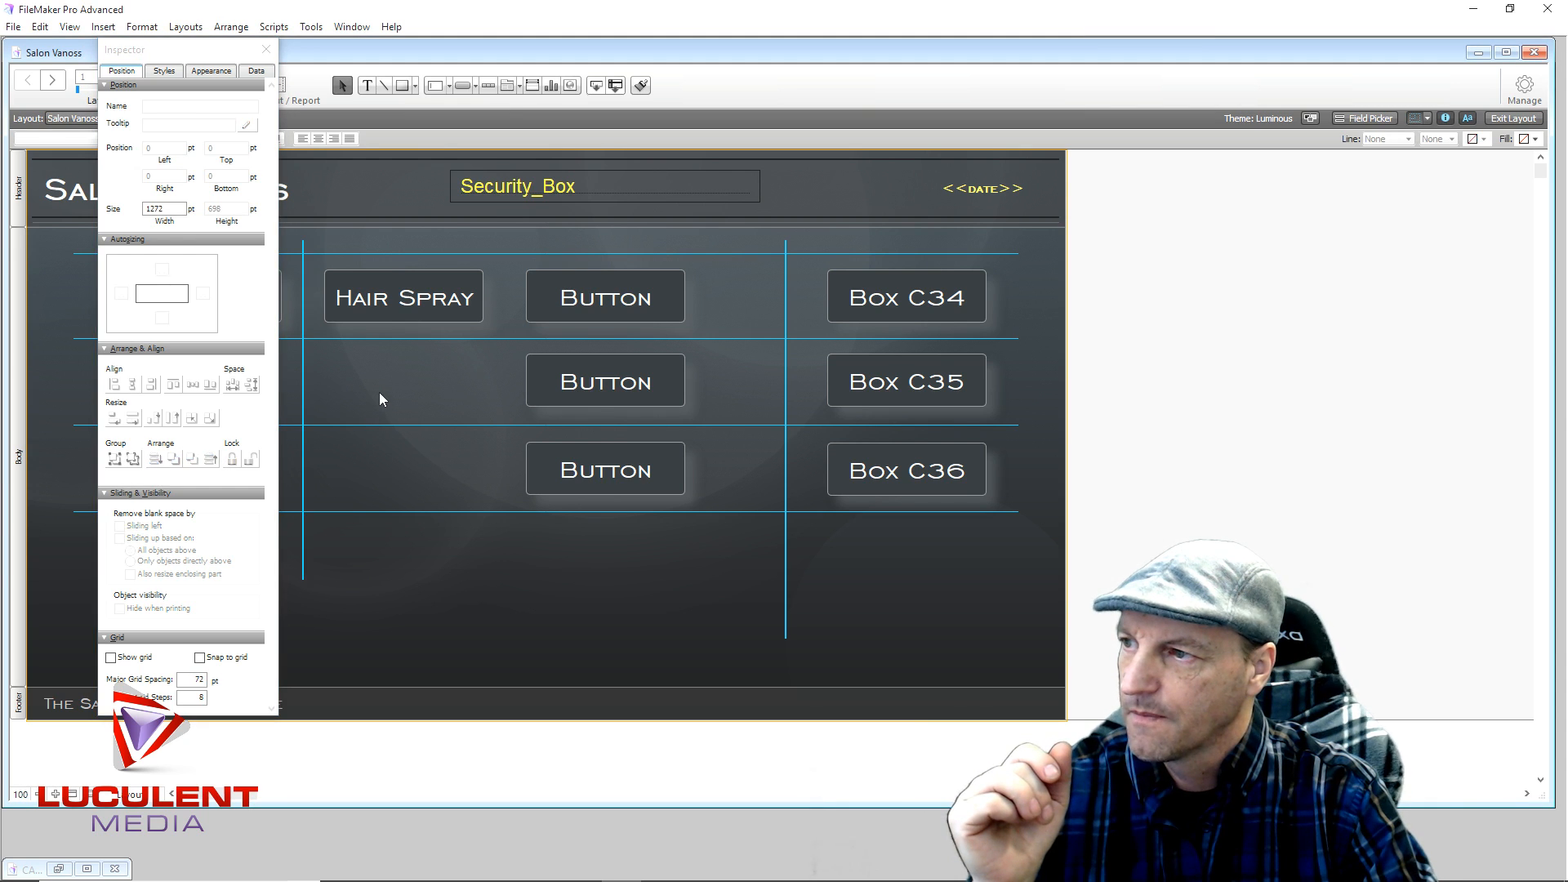
{"action": "left_click", "coordinate": [784, 392]}
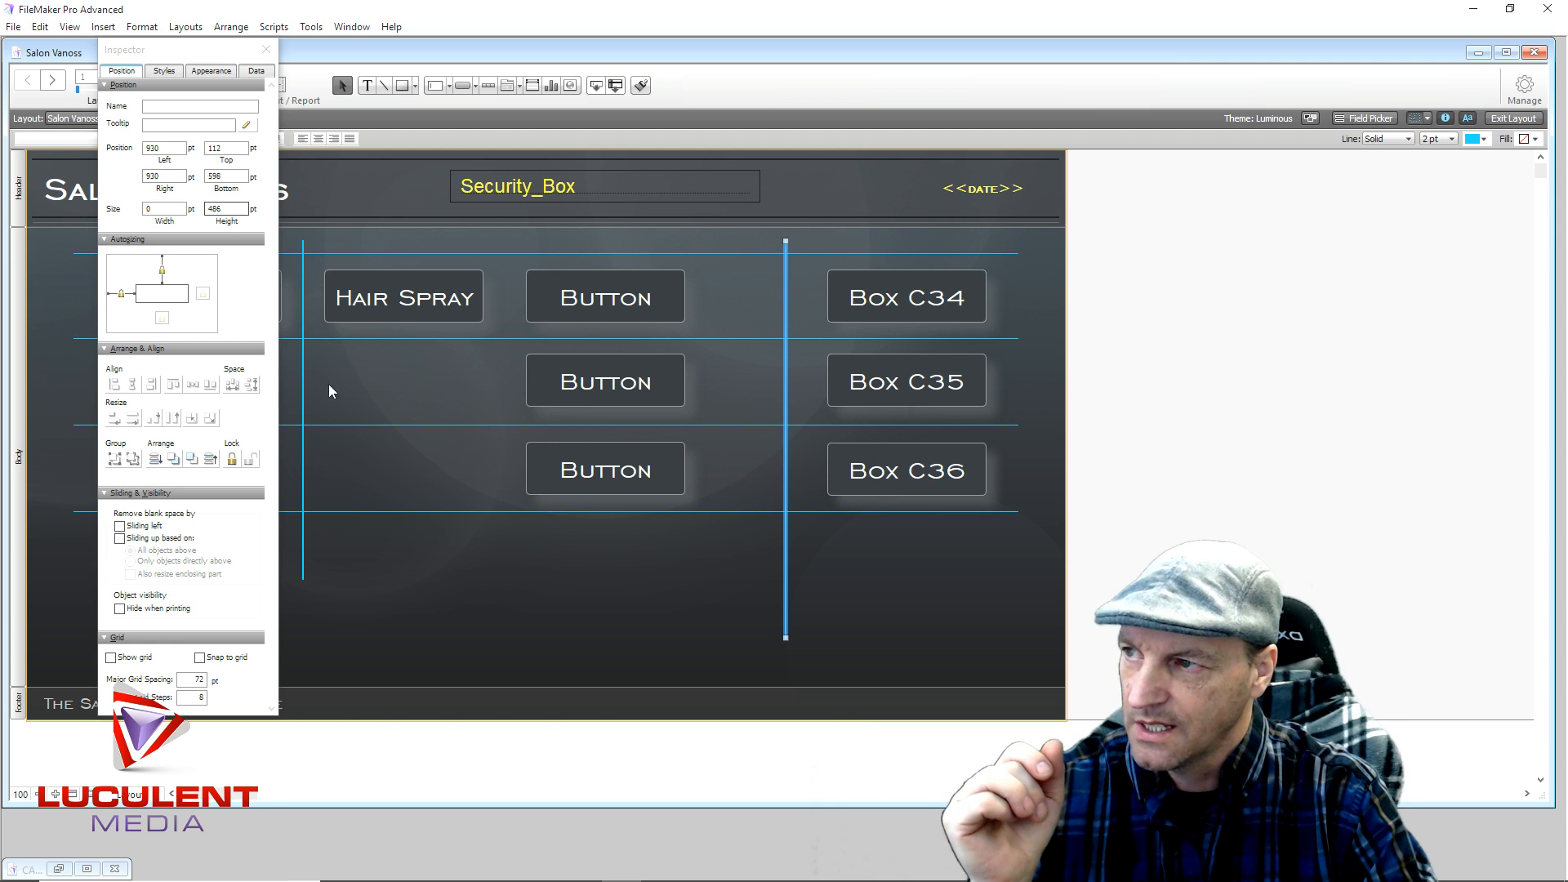
{"action": "left_click", "coordinate": [302, 389]}
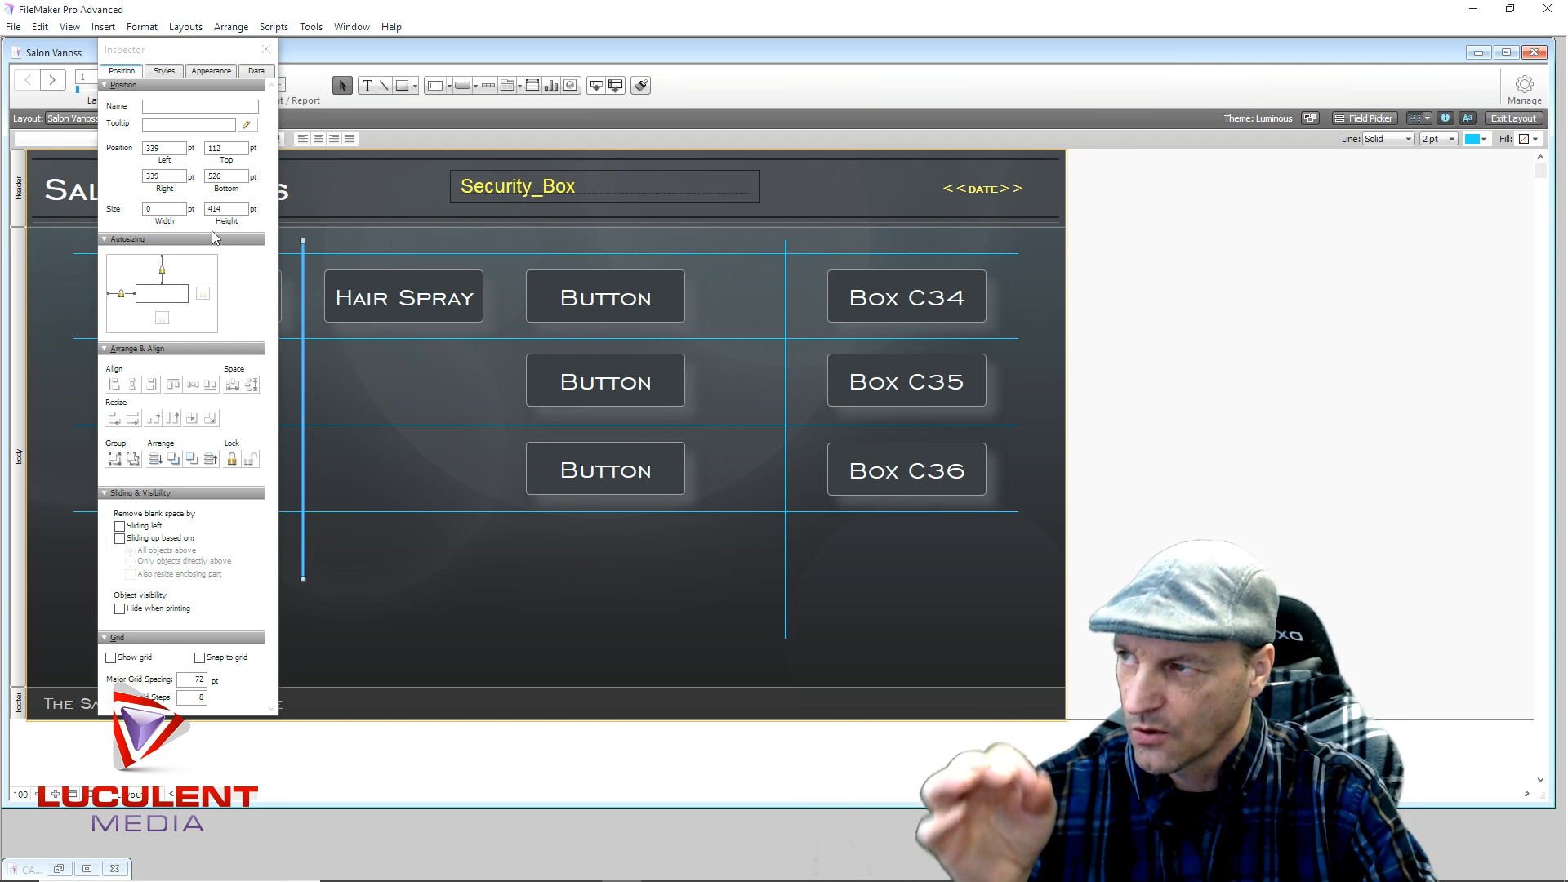
{"action": "left_click", "coordinate": [785, 385]}
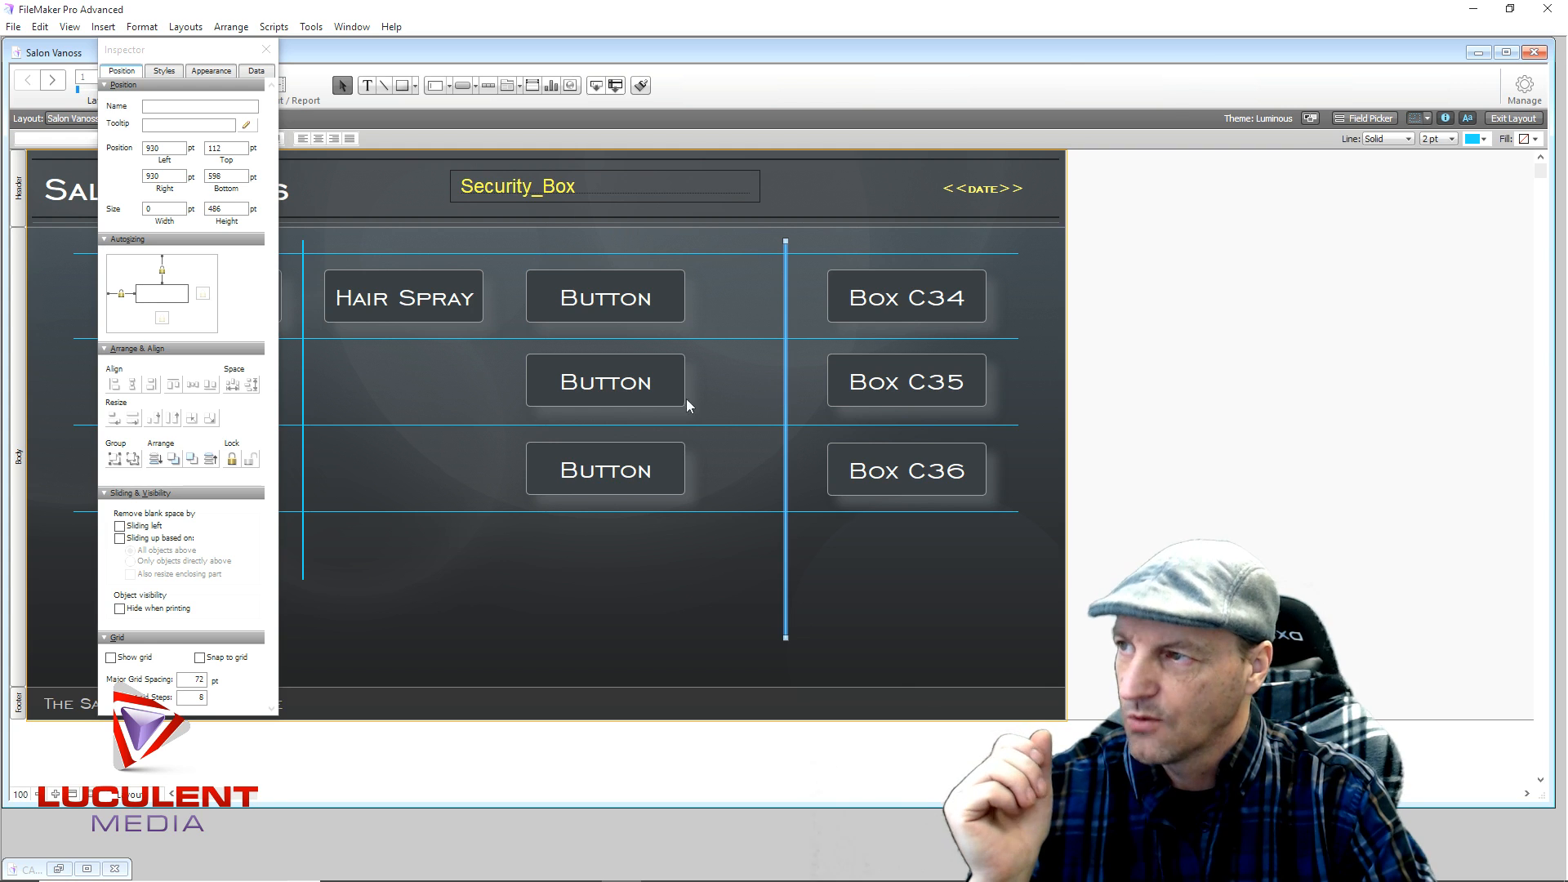
Set the height of the vertical line beside Hair Spray to 486 pt and close the Inspector.
{"action": "left_click", "coordinate": [302, 361]}
{"action": "left_click_drag", "start_coordinate": [228, 210], "coordinate": [208, 209]}
{"action": "type", "text": "48"}
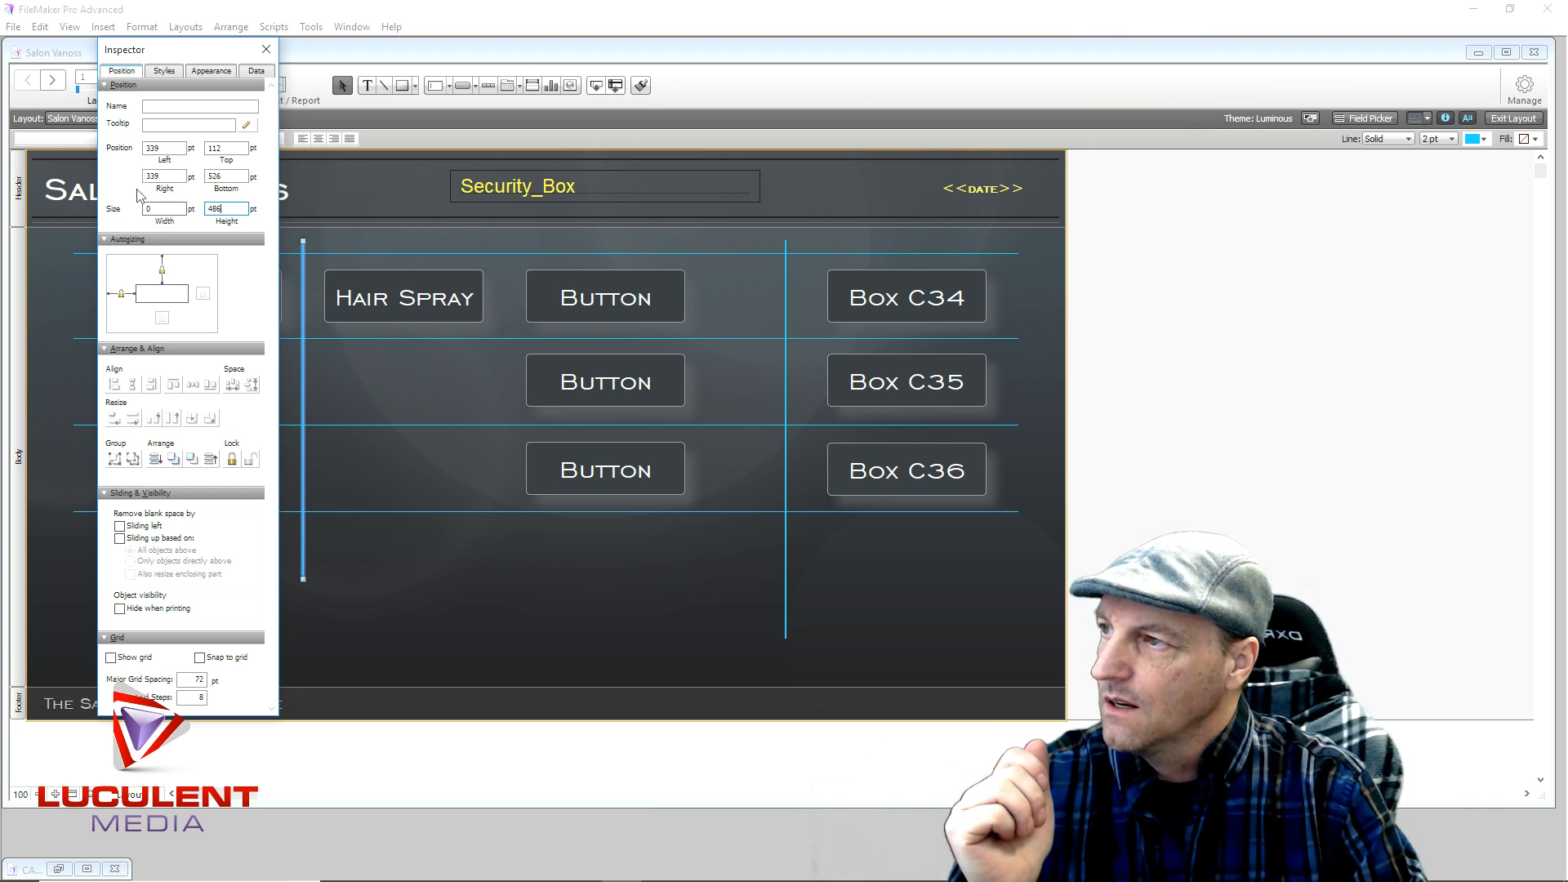
{"action": "left_click", "coordinate": [387, 600]}
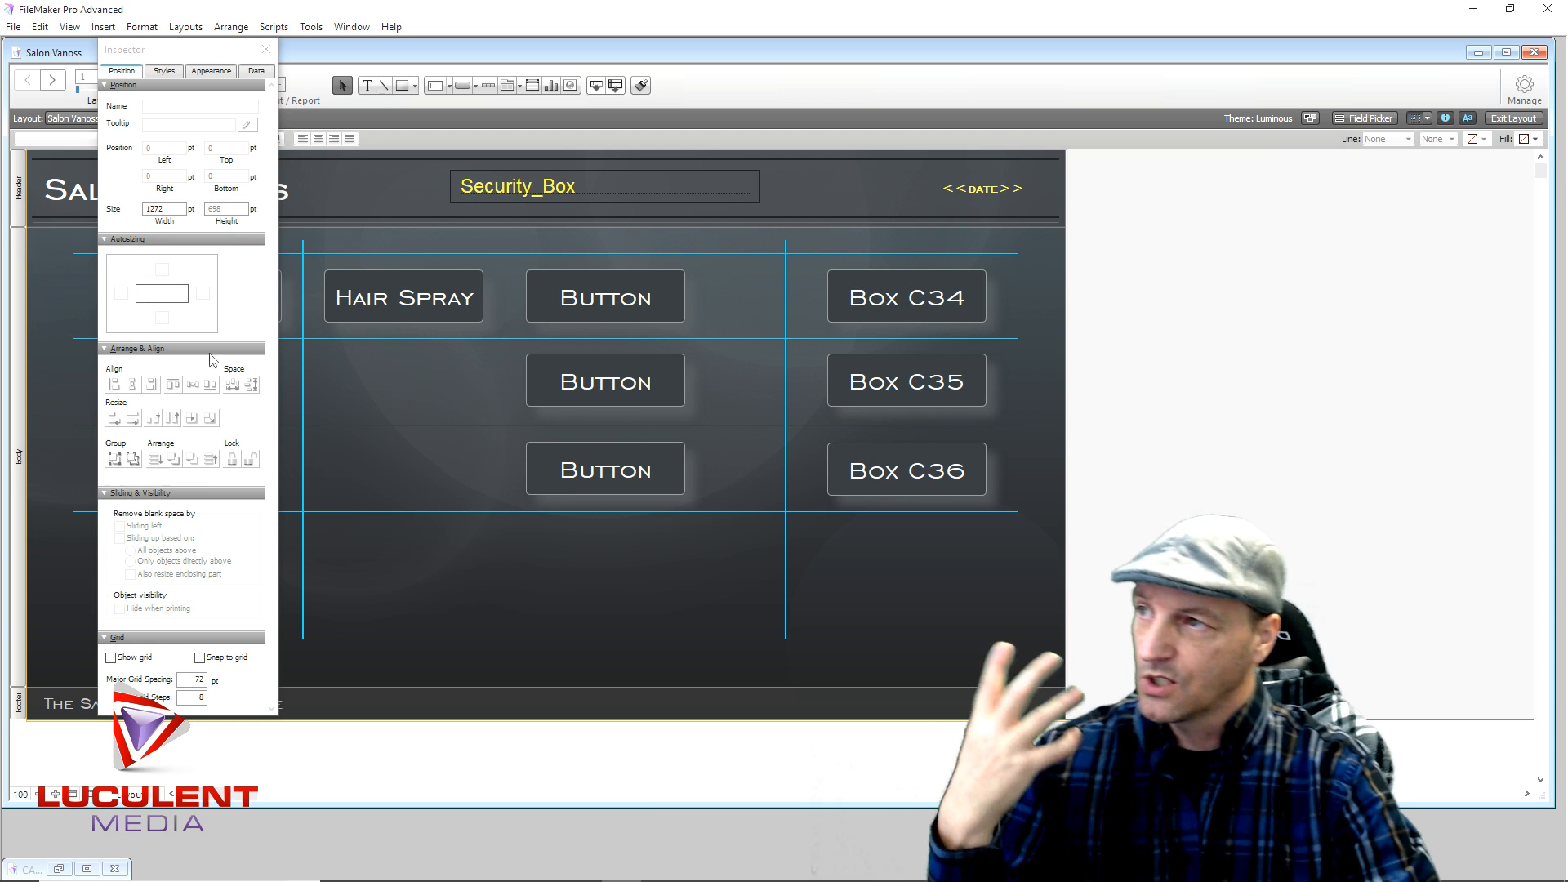
{"action": "left_click", "coordinate": [266, 52]}
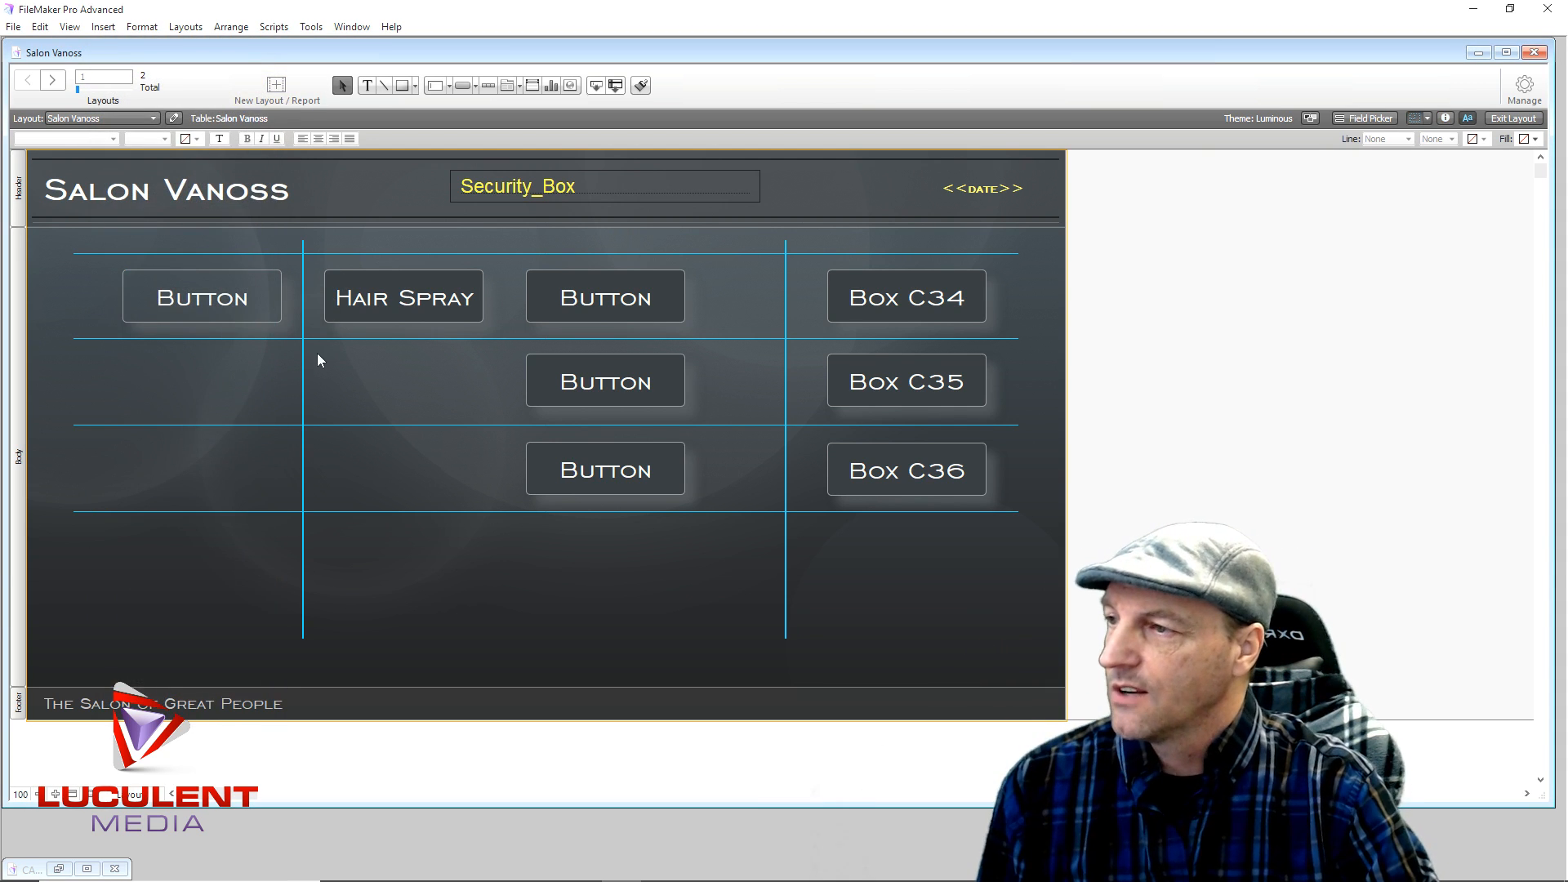
Distribute the four horizontal lines with equal vertical spacing using the Inspector's arrange options.
{"action": "left_click_drag", "start_coordinate": [81, 244], "coordinate": [92, 544]}
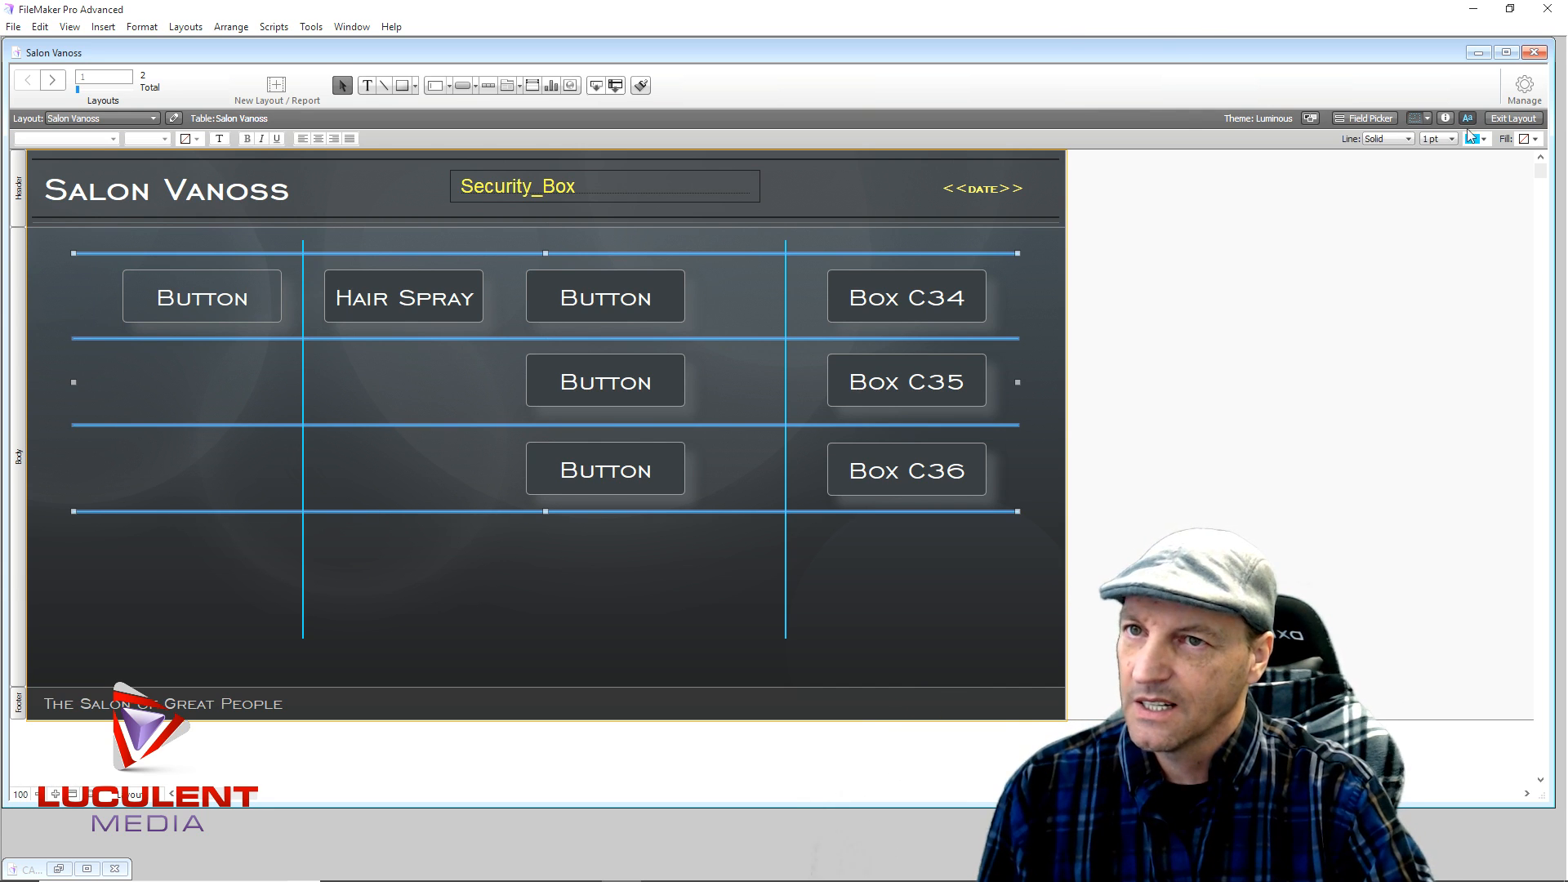
{"action": "left_click", "coordinate": [1445, 118]}
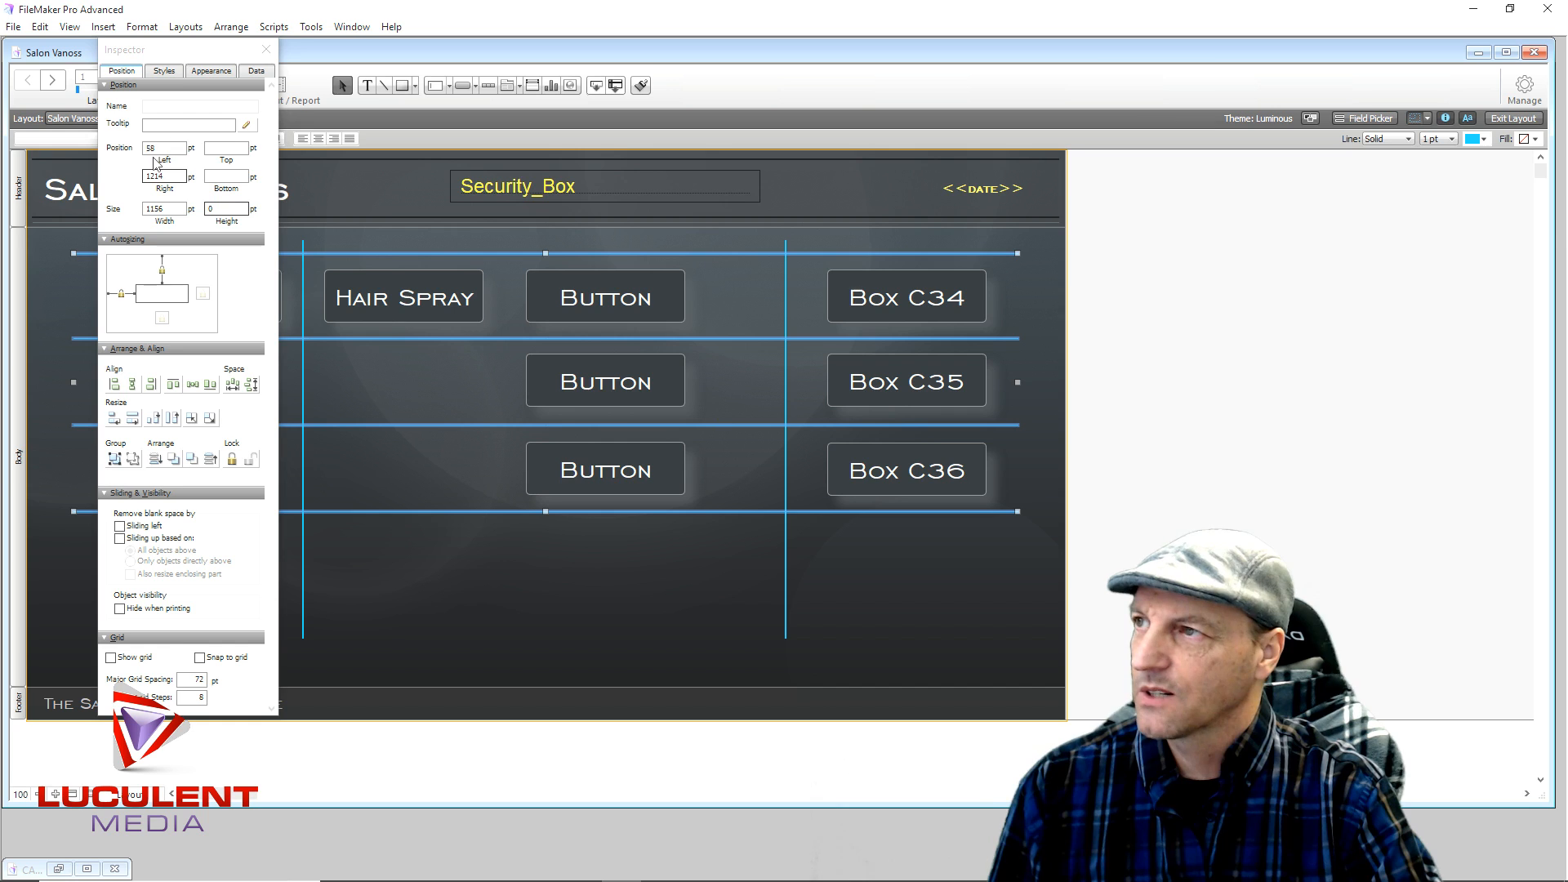
{"action": "left_click_drag", "start_coordinate": [210, 52], "coordinate": [508, 58]}
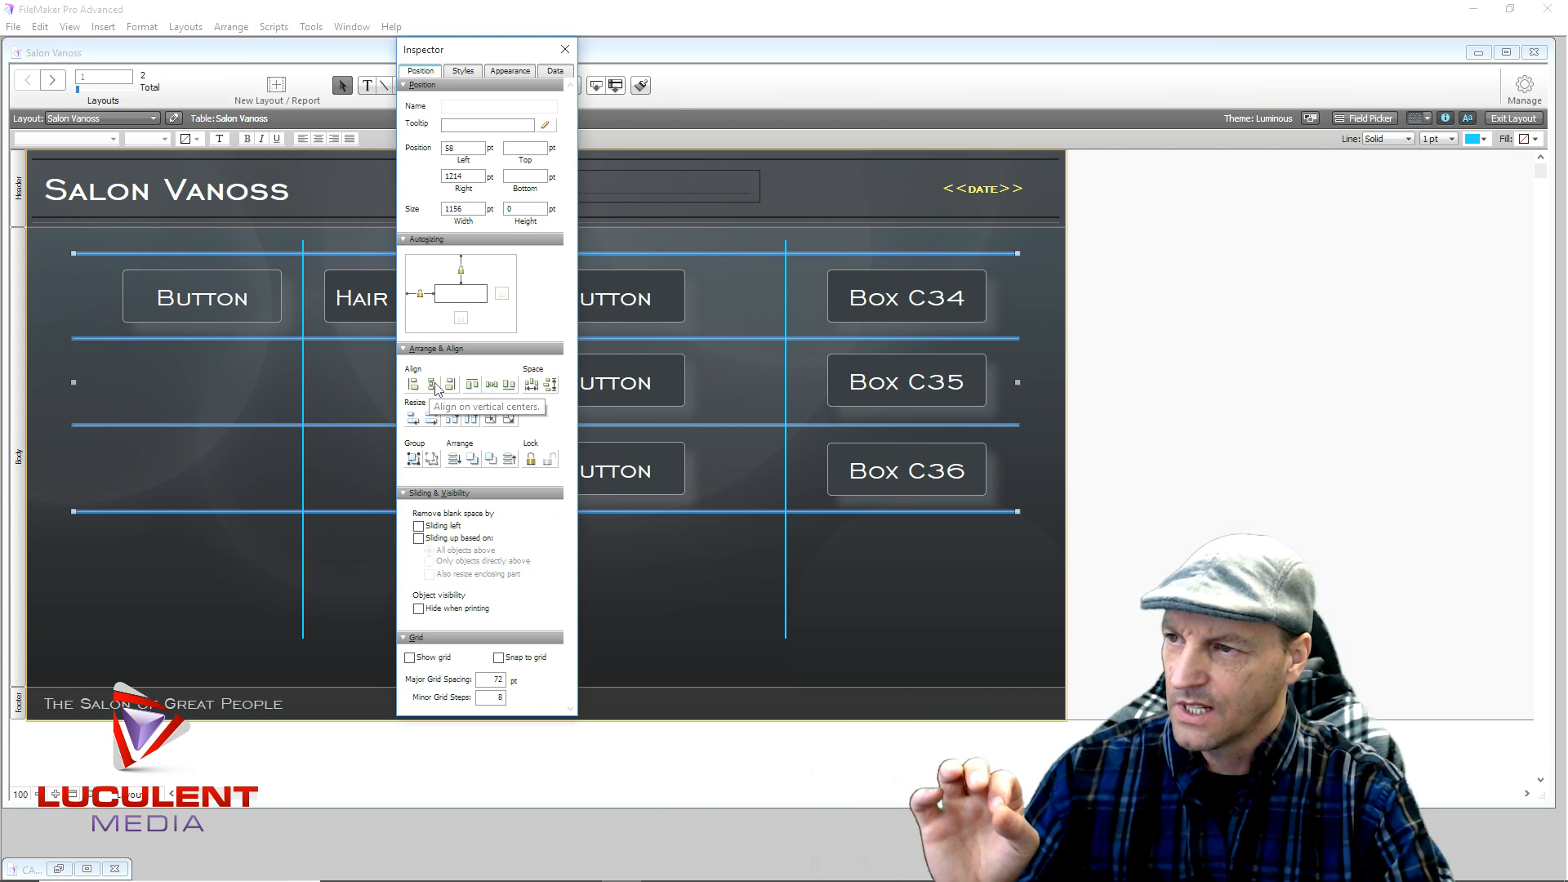
{"action": "left_click", "coordinate": [550, 385]}
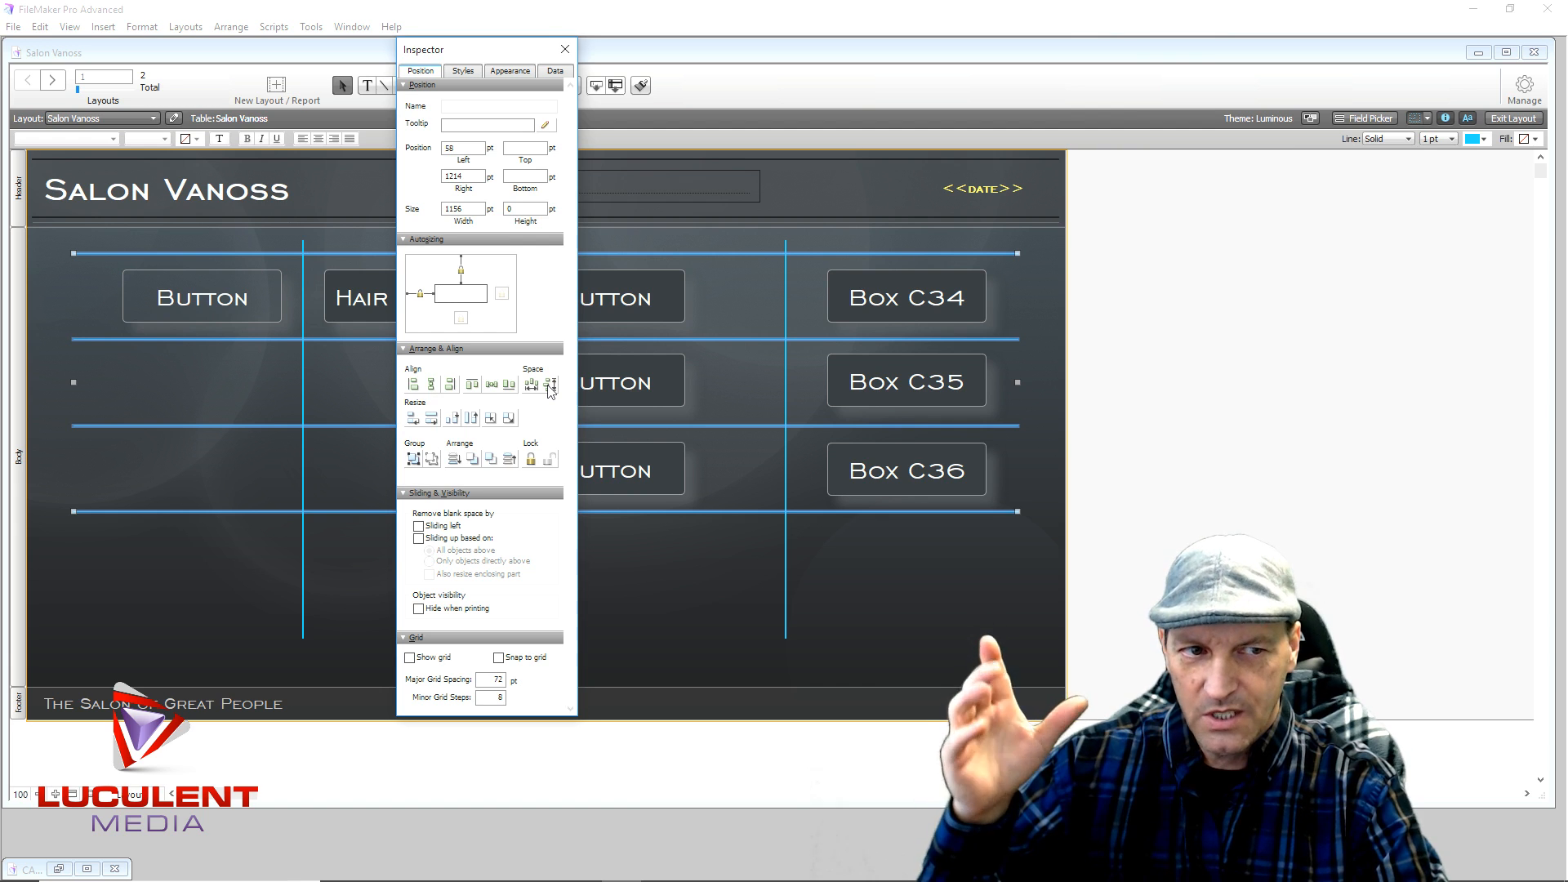
{"action": "left_click", "coordinate": [565, 49]}
{"action": "left_click", "coordinate": [515, 535]}
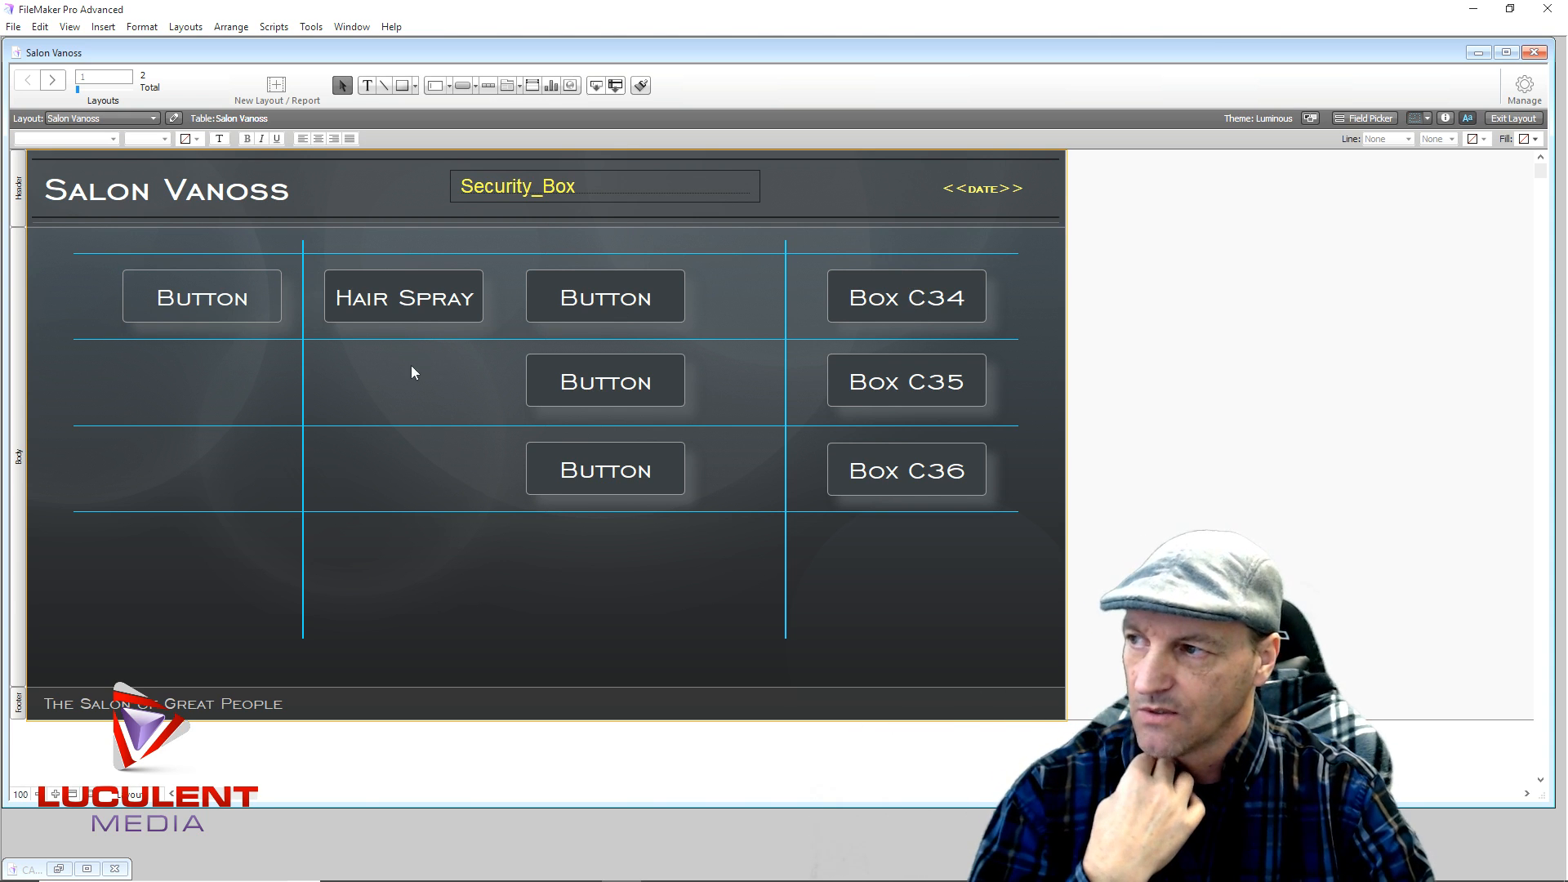
{"action": "left_click", "coordinate": [195, 289]}
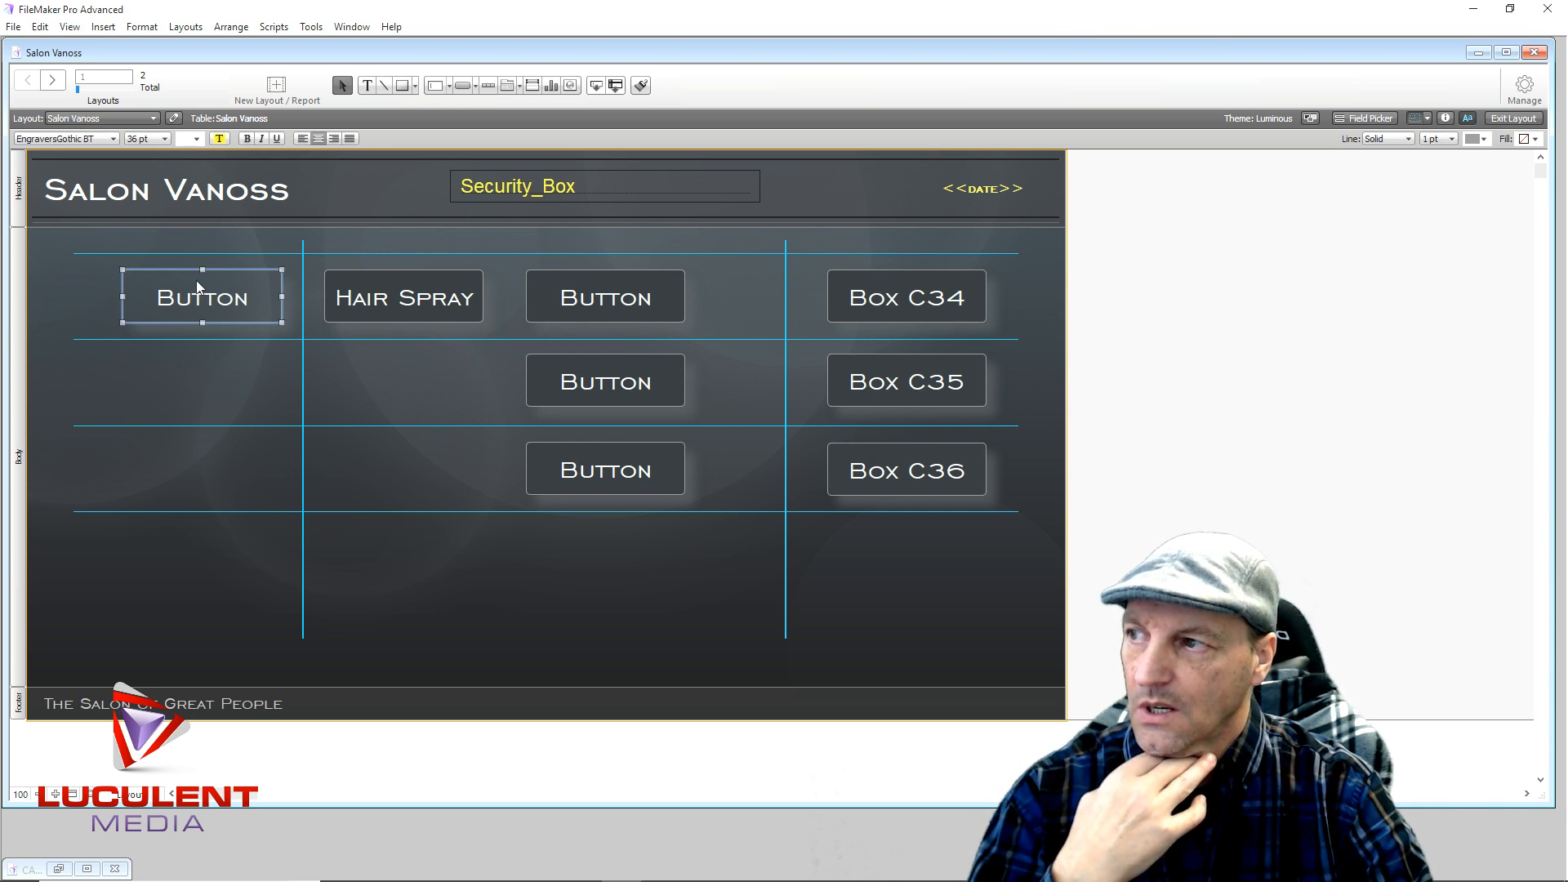
{"action": "right_click", "coordinate": [197, 287]}
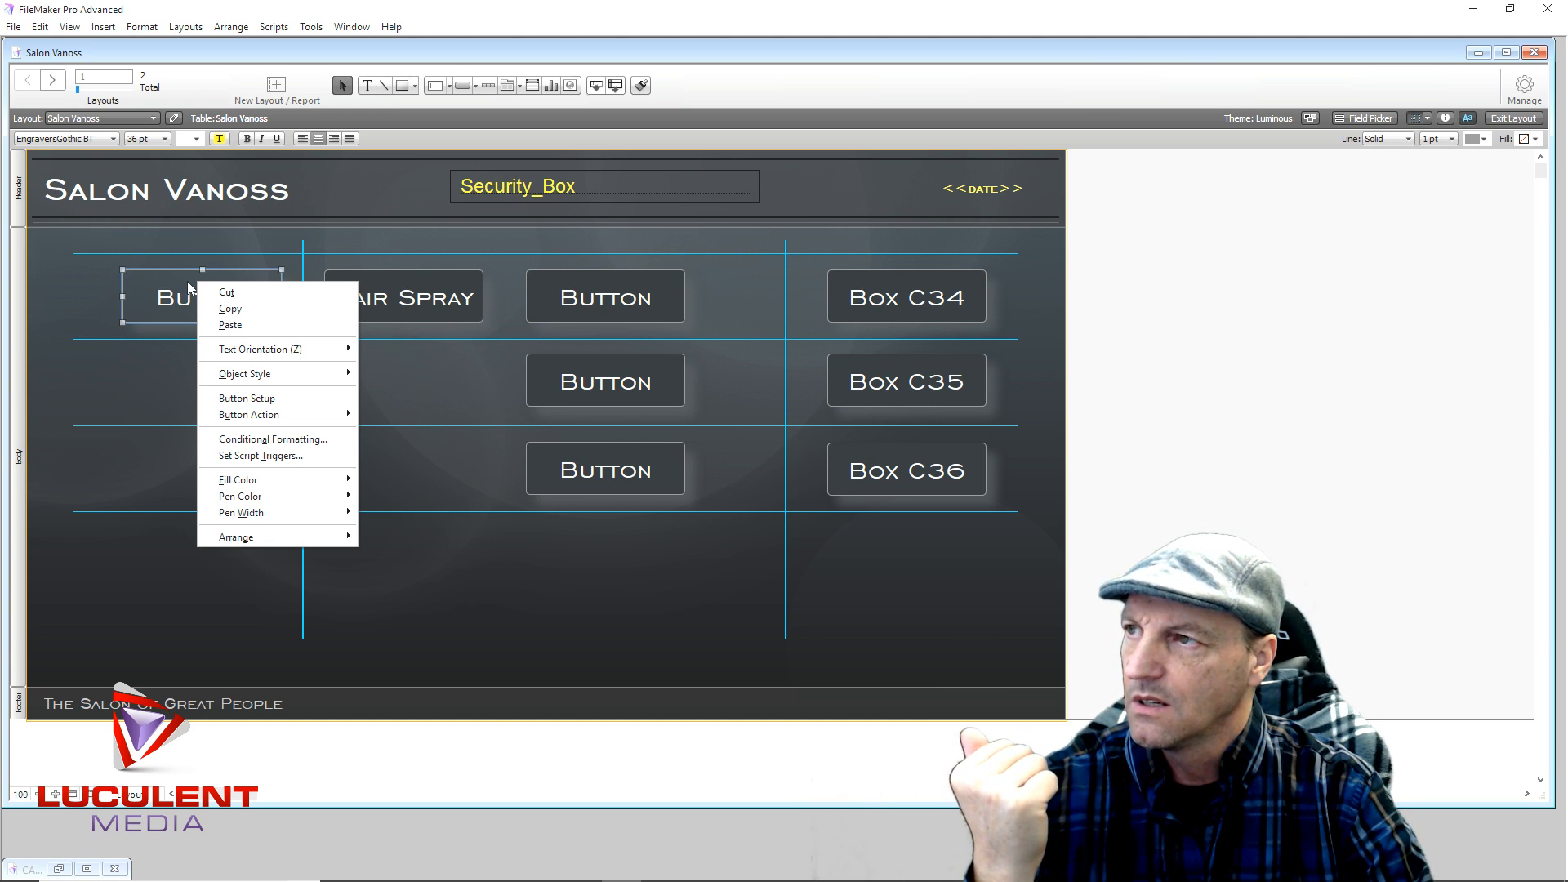
{"action": "left_click", "coordinate": [188, 283]}
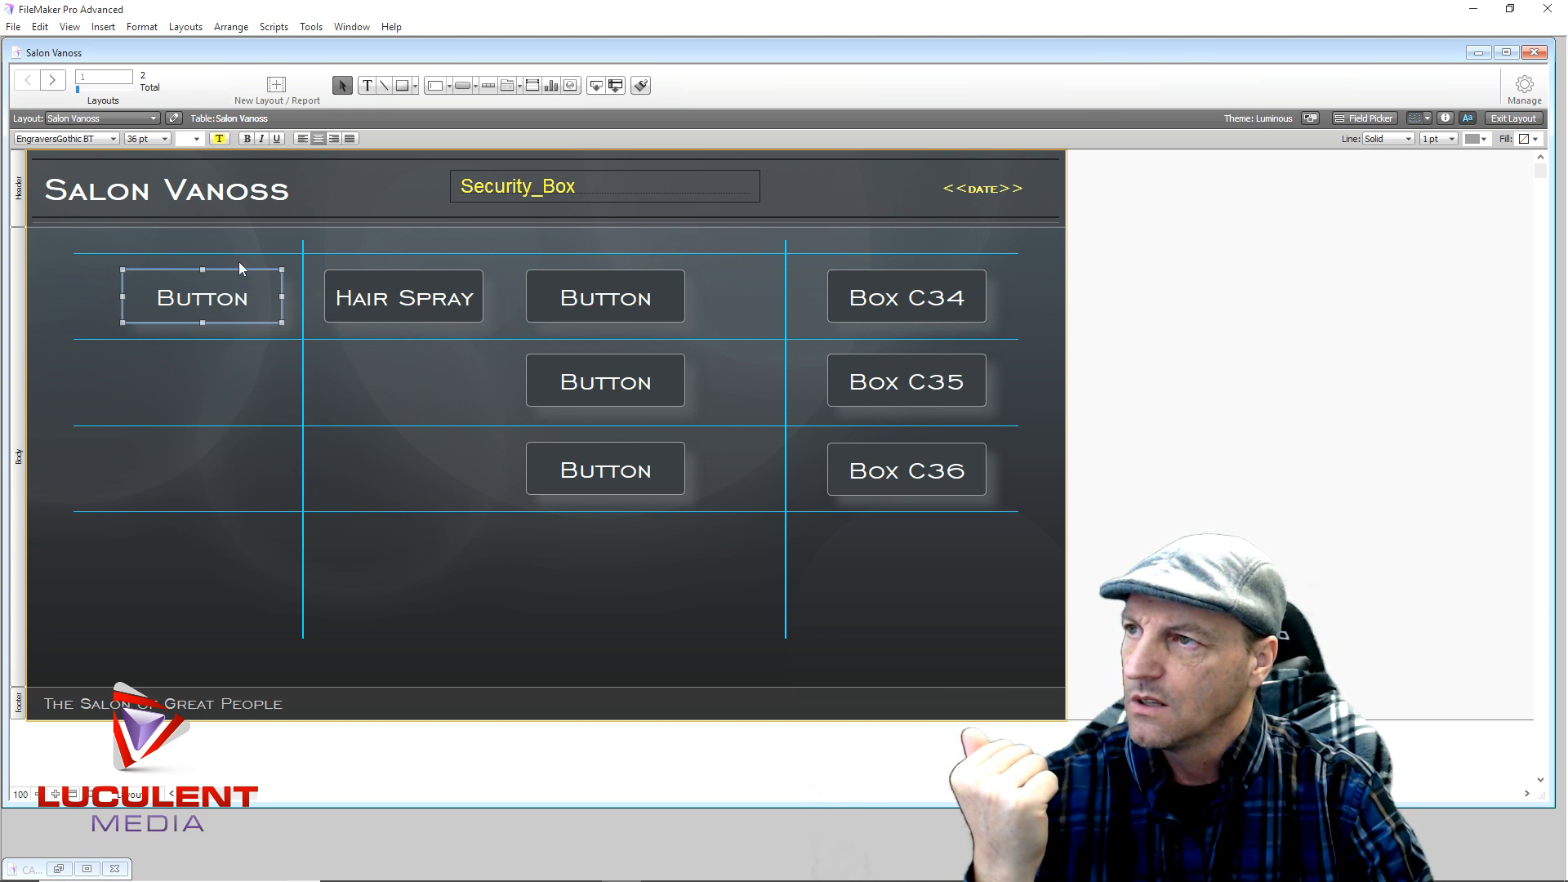
Draw a popover button over the existing first-column button and label it Box A13.
{"action": "left_click", "coordinate": [475, 87]}
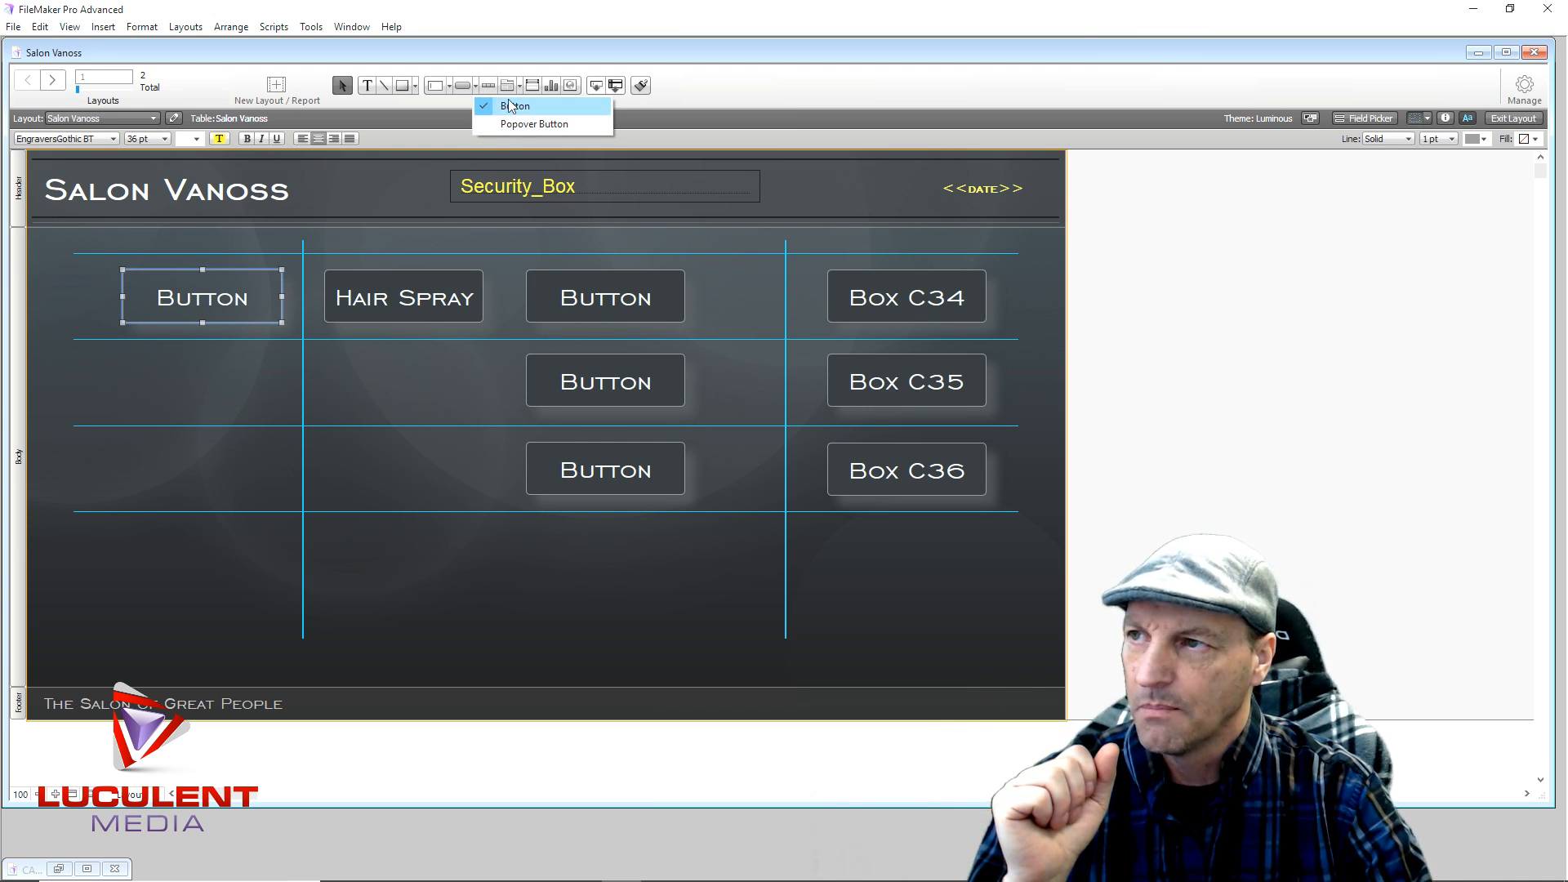
{"action": "left_click", "coordinate": [519, 125]}
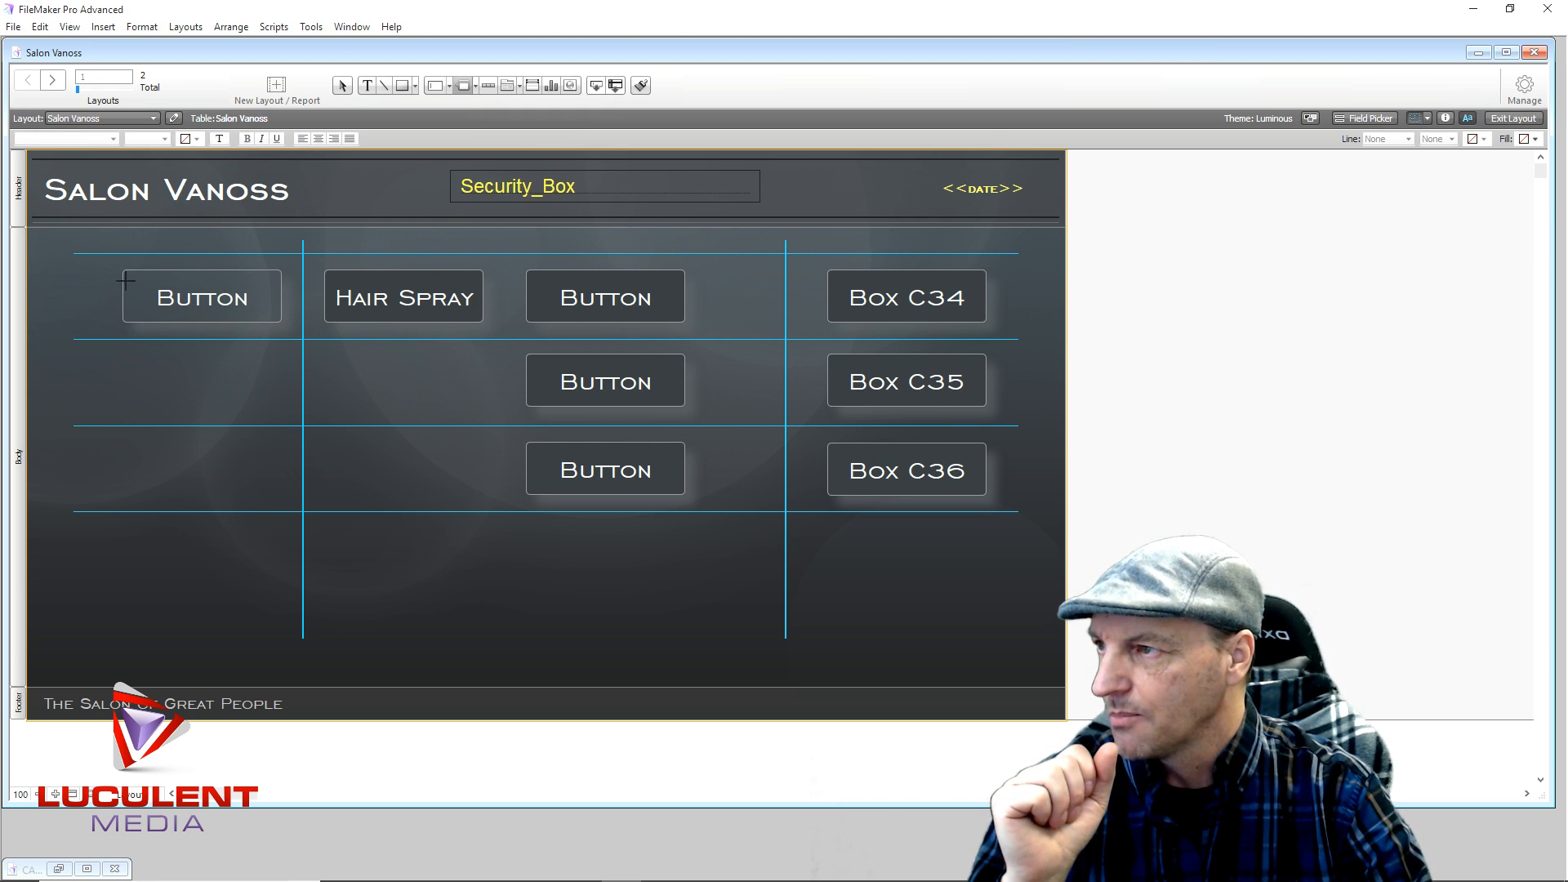
{"action": "left_click_drag", "start_coordinate": [121, 269], "coordinate": [281, 324]}
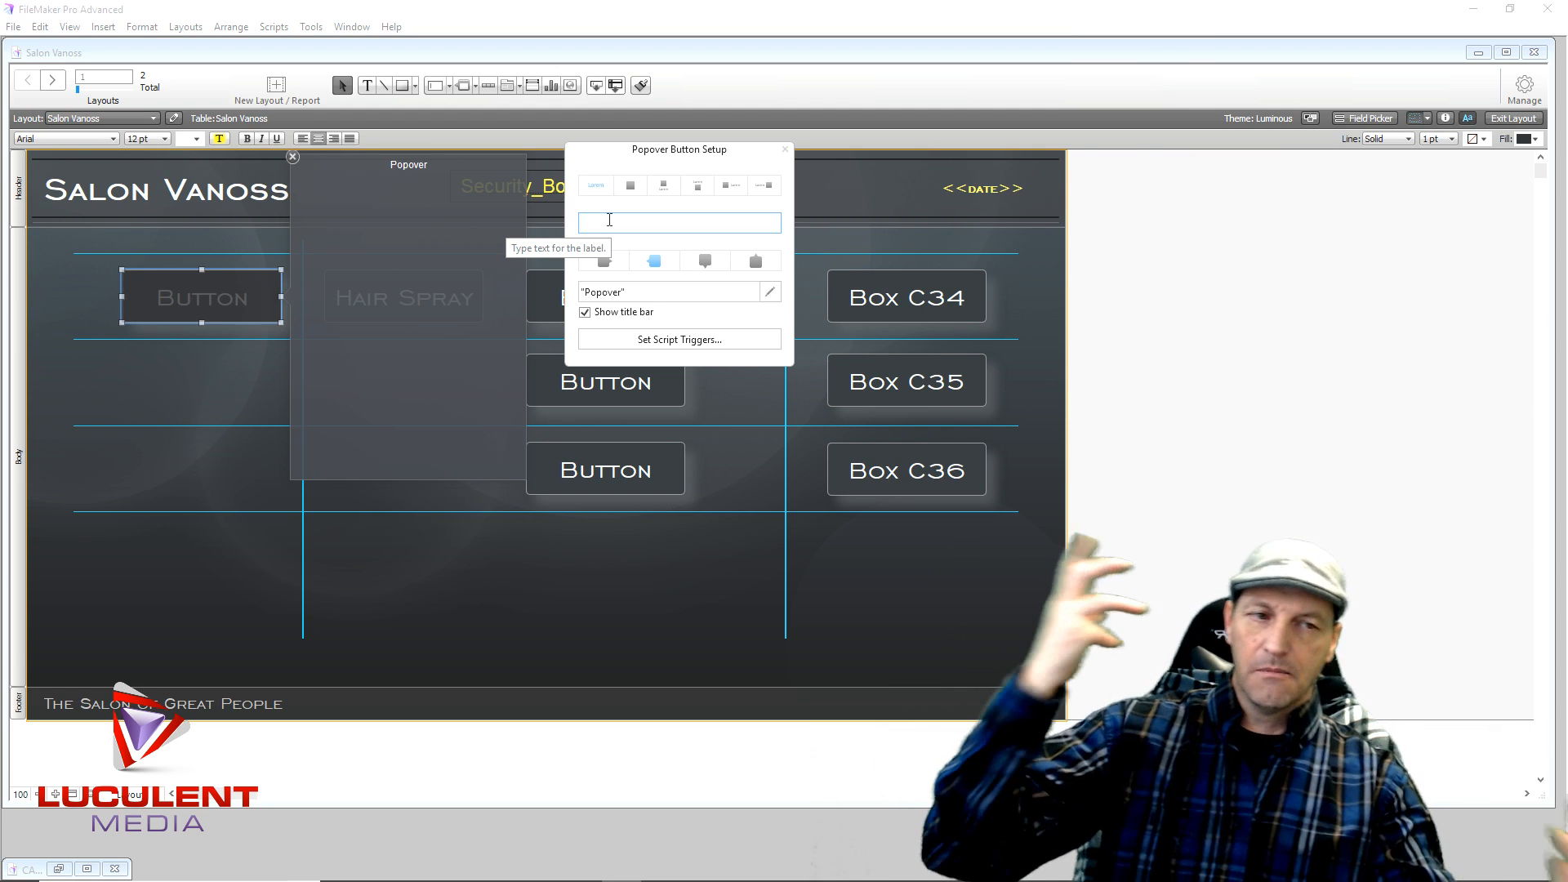
{"action": "type", "text": "Box"}
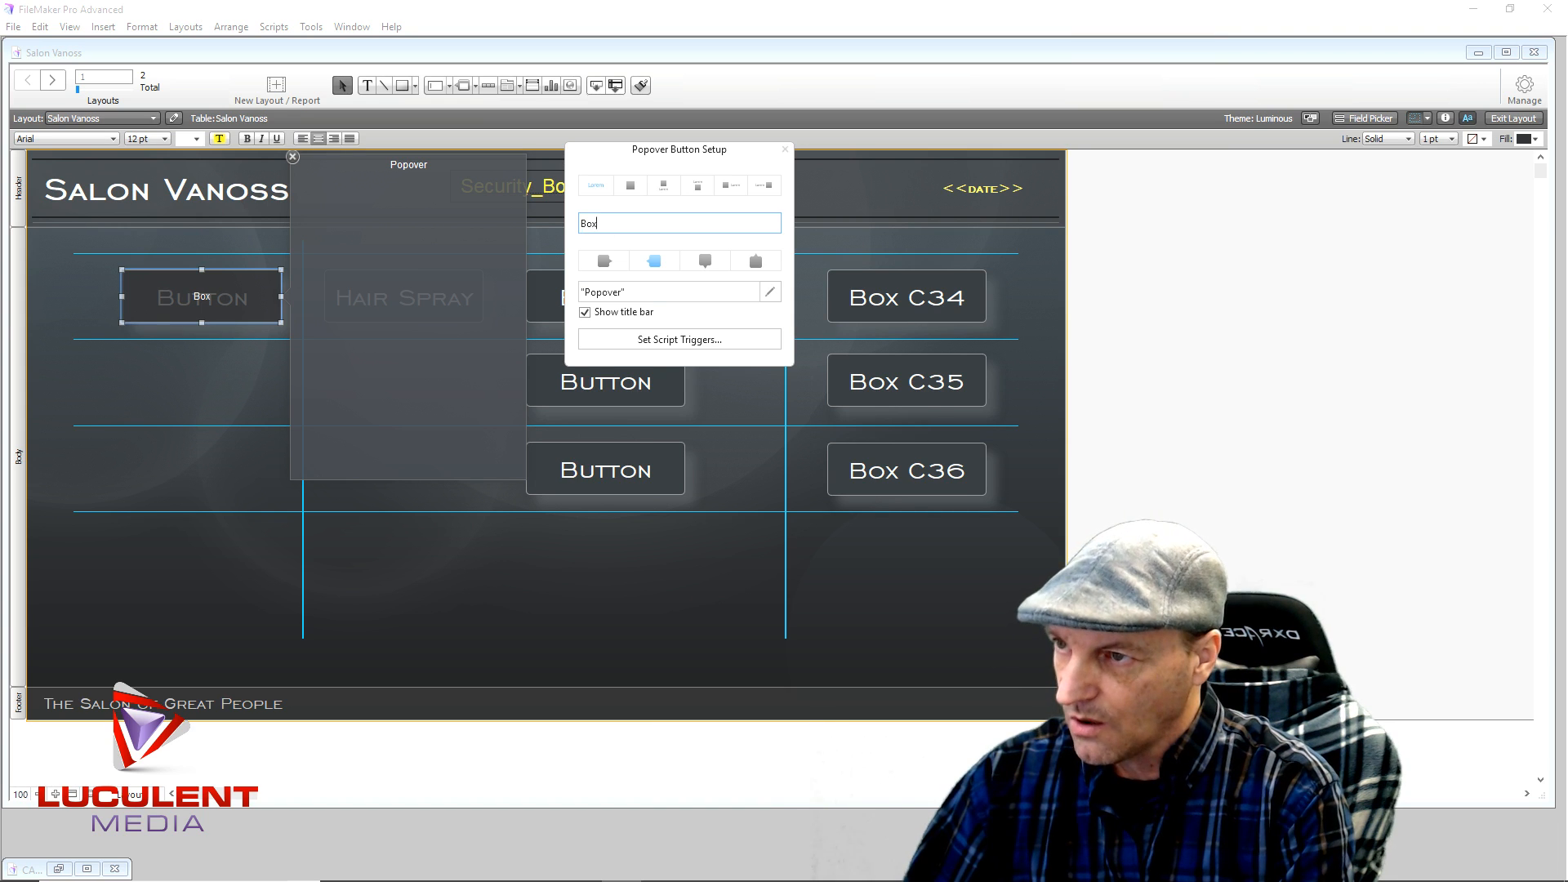
{"action": "type", "text": " A"}
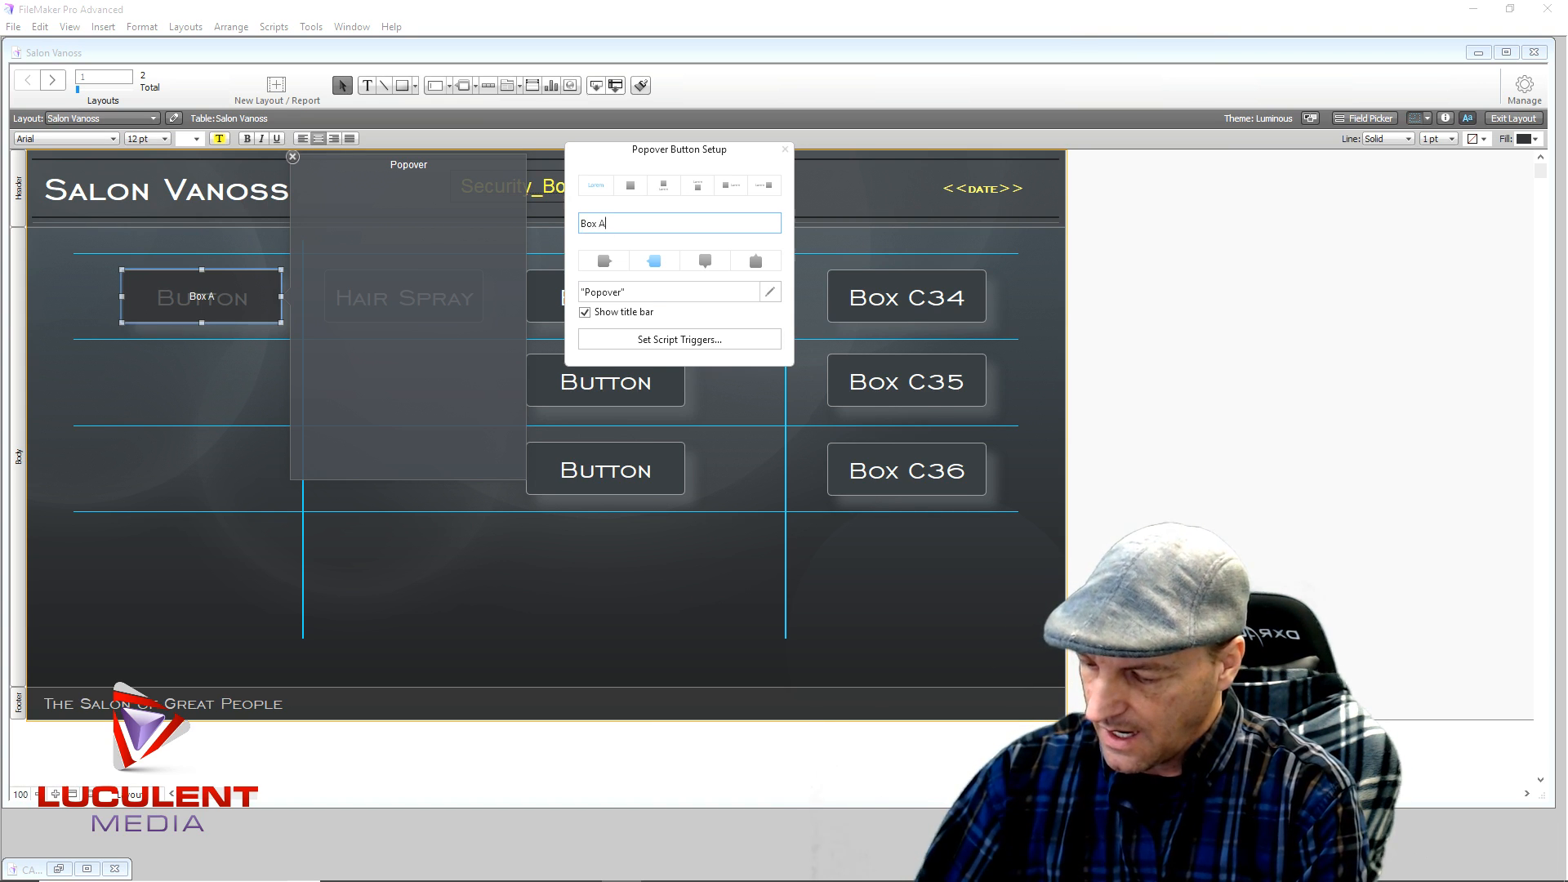
{"action": "type", "text": "13"}
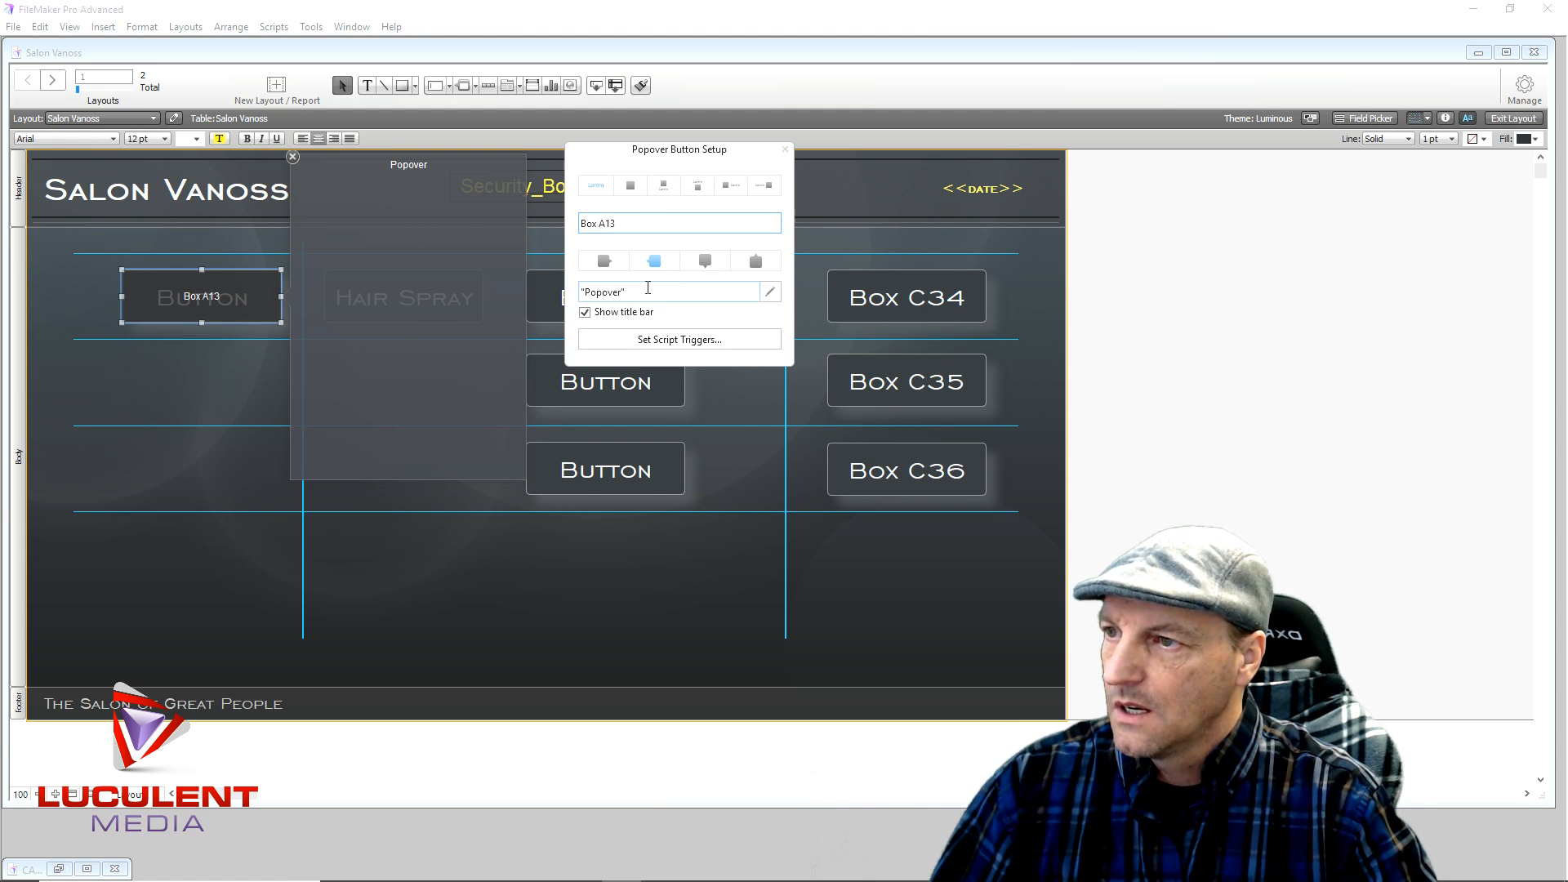
Clear the popover's title, close its setup and move the Box A13 button into the second row of the first column.
{"action": "left_click_drag", "start_coordinate": [649, 288], "coordinate": [578, 295]}
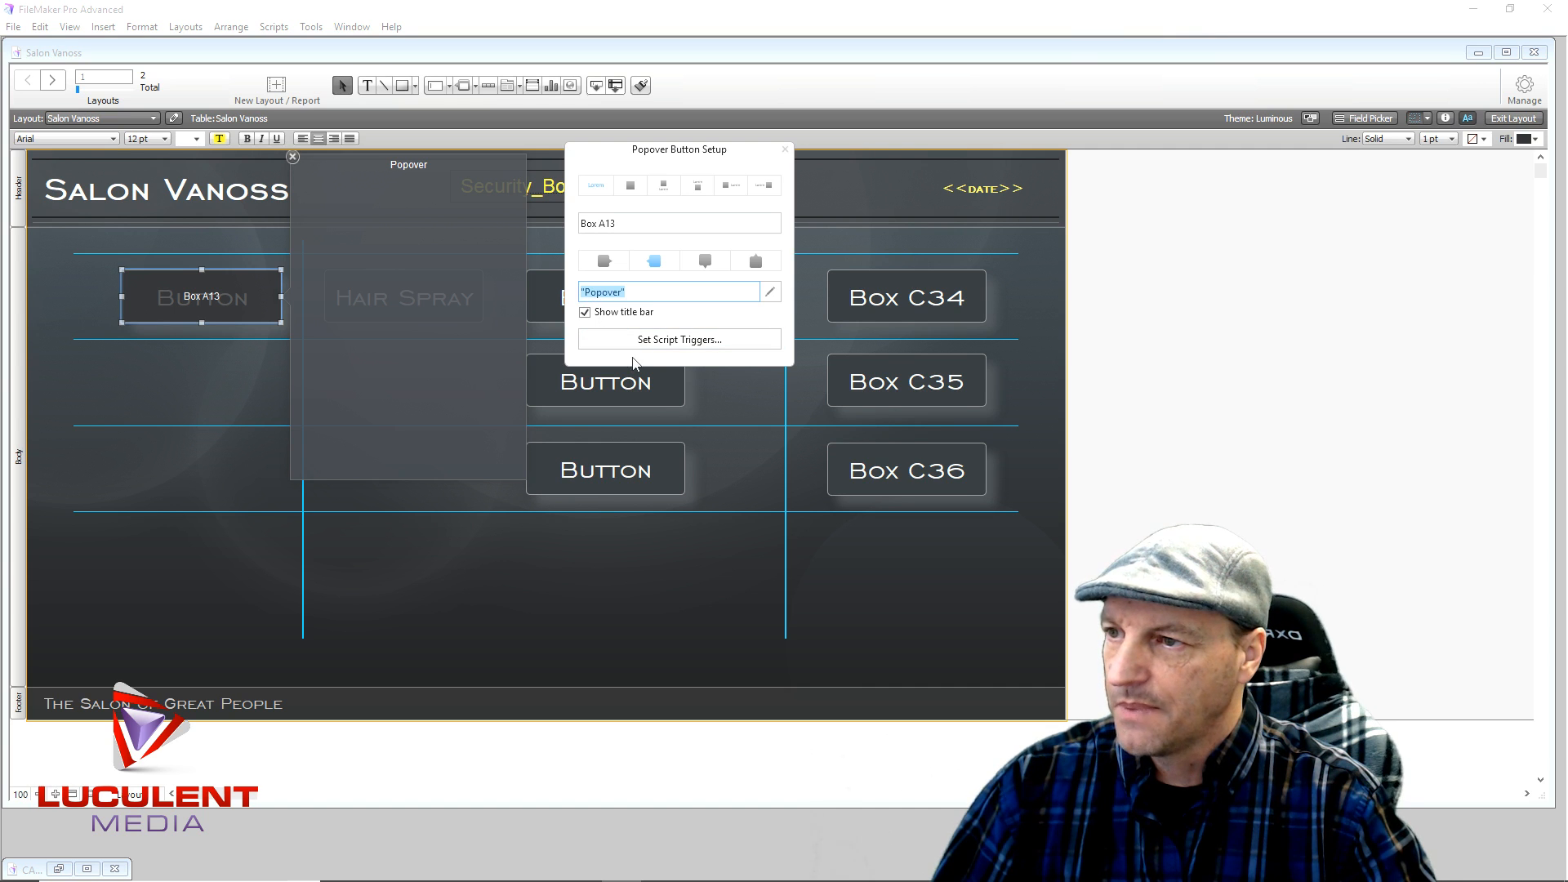
{"action": "key", "text": "BackSpace"}
{"action": "left_click", "coordinate": [665, 598]}
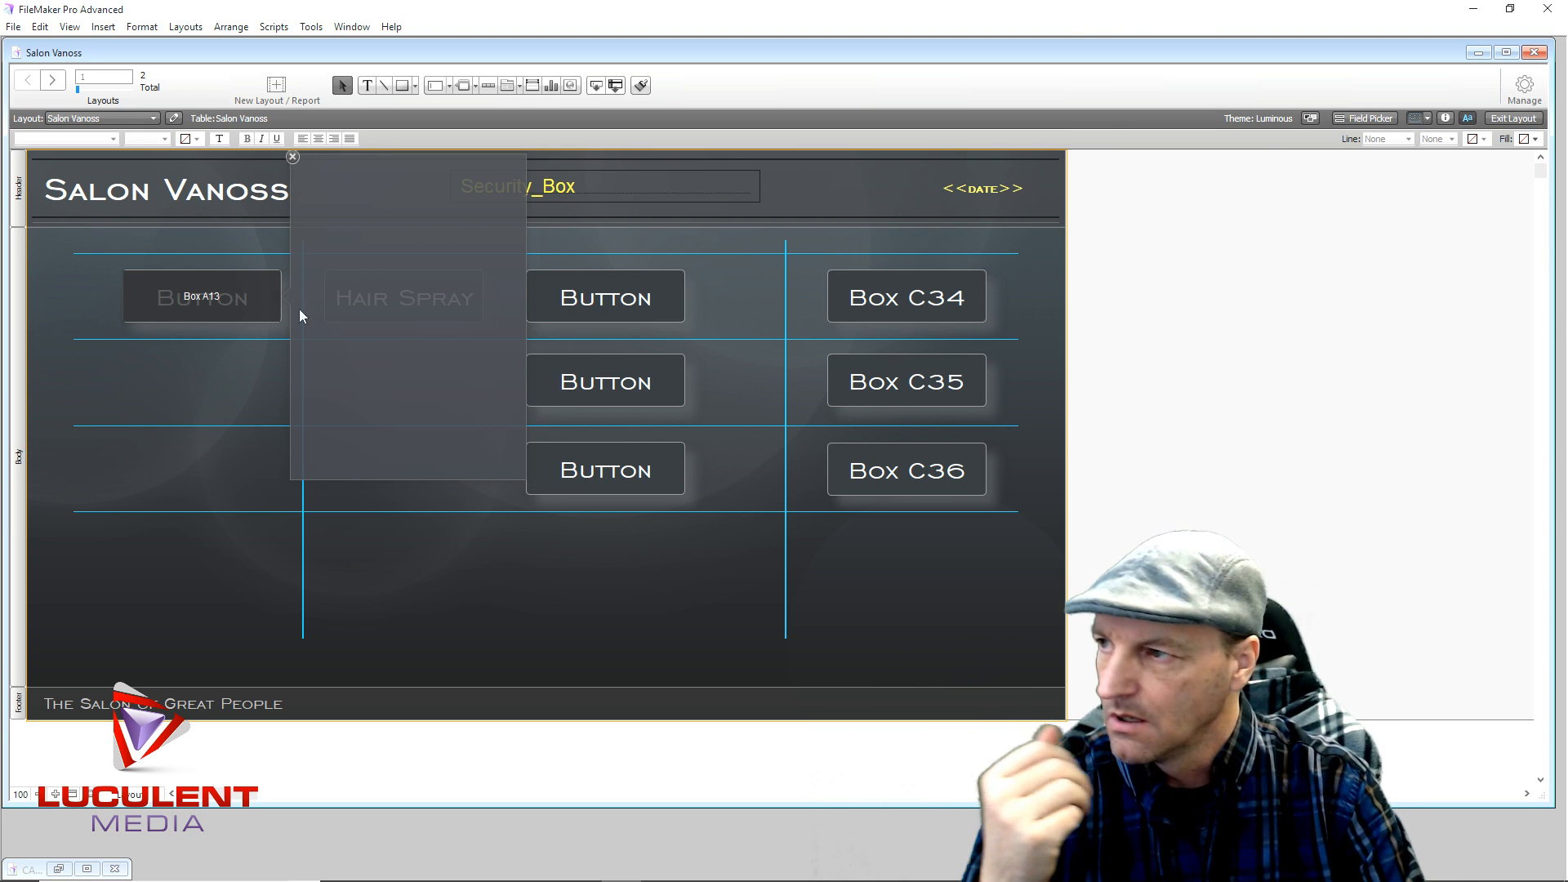
{"action": "left_click_drag", "start_coordinate": [202, 296], "coordinate": [203, 385]}
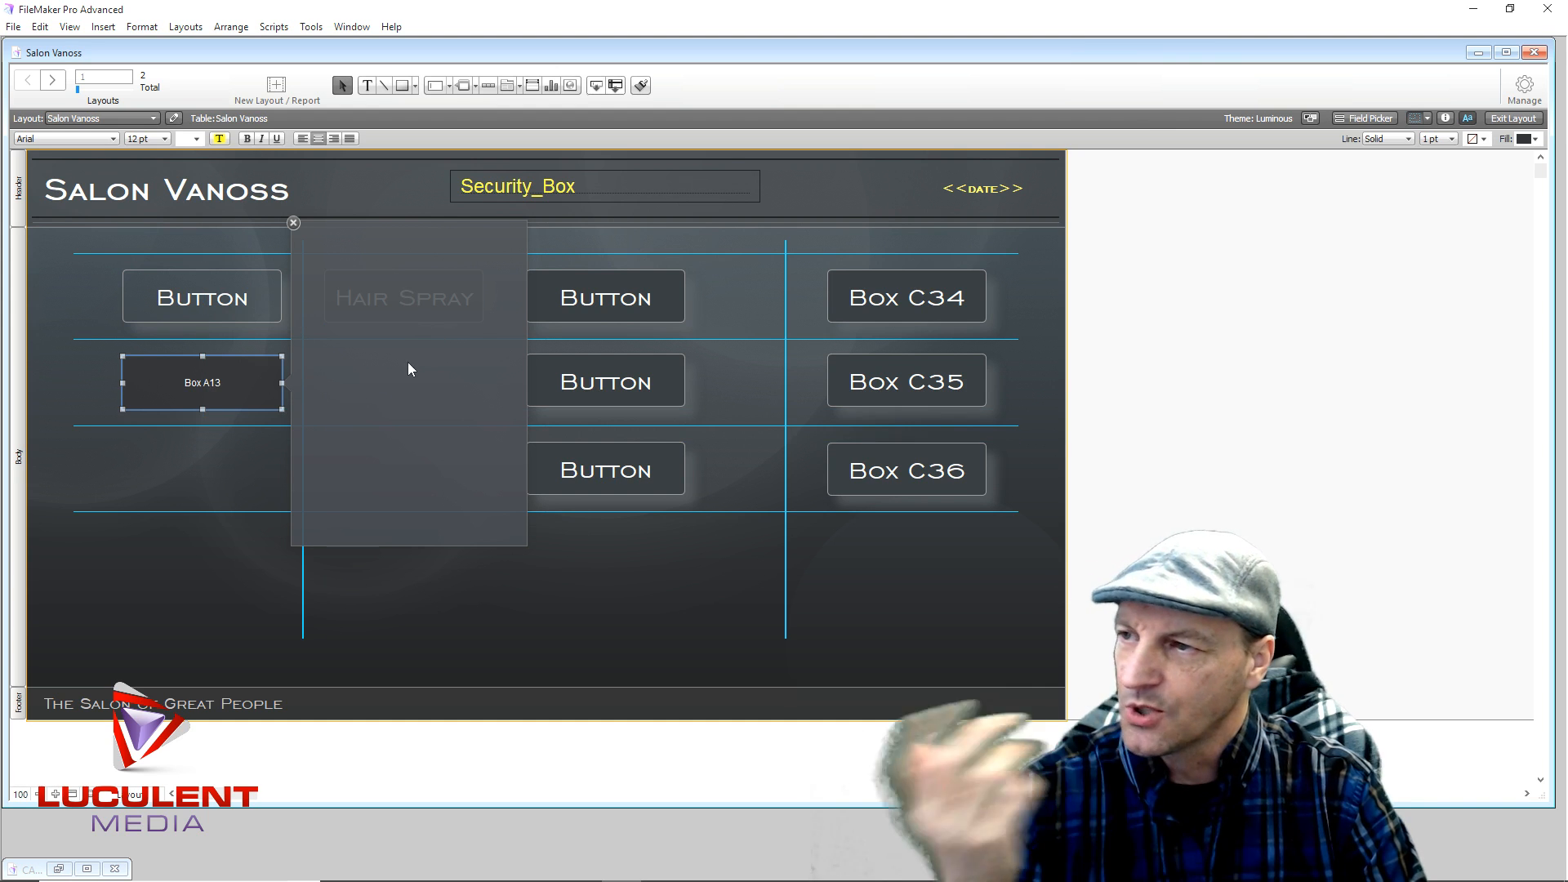
Widen the popover until it covers the third-column buttons and set its line colour to white.
{"action": "left_click", "coordinate": [444, 421]}
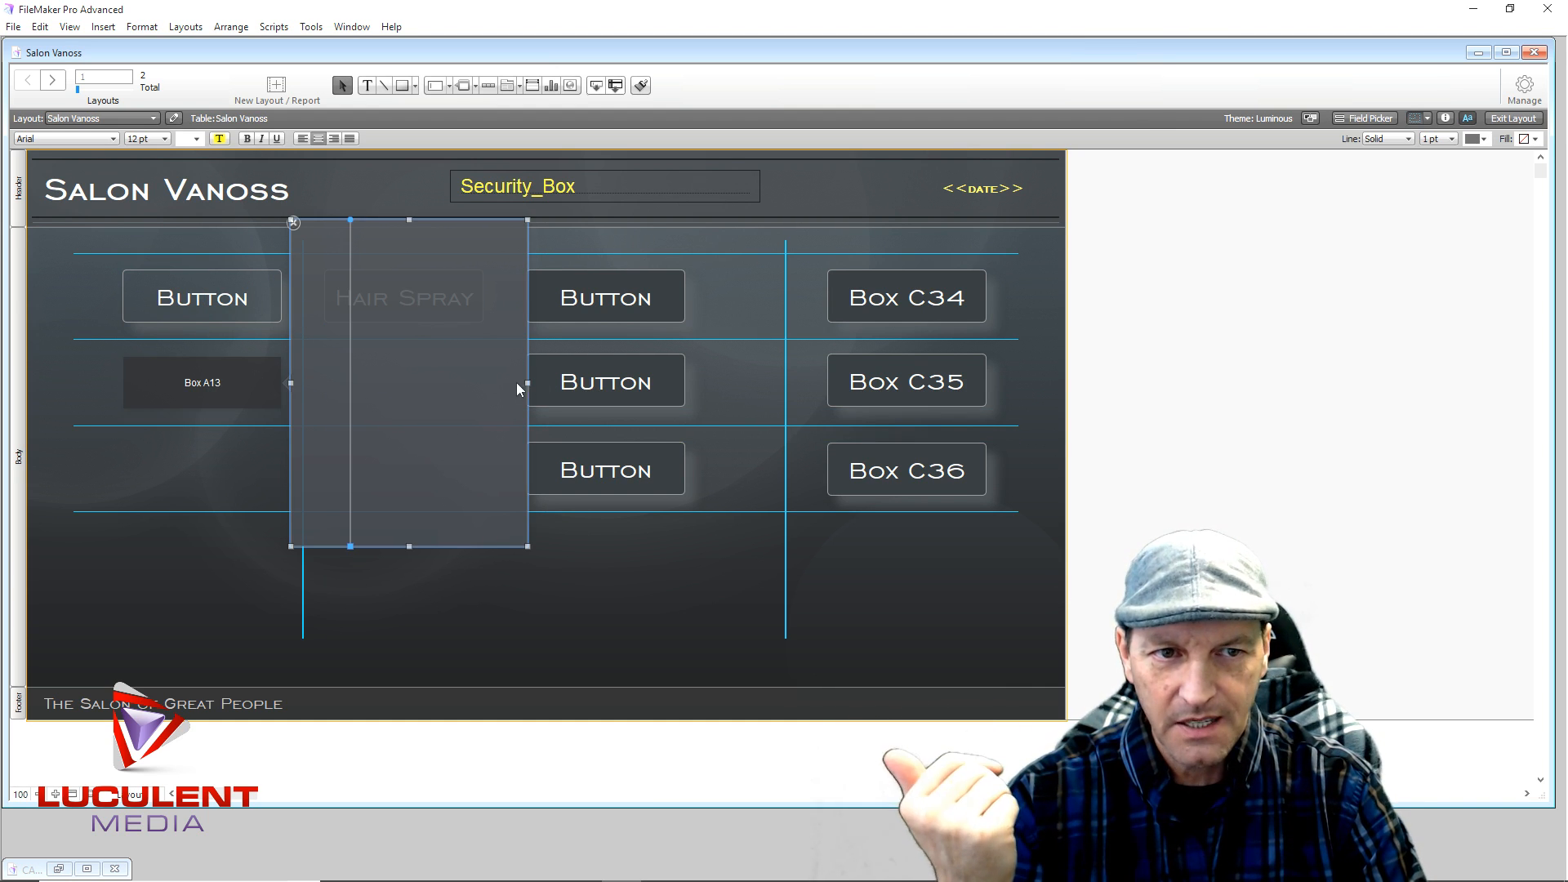
{"action": "left_click_drag", "start_coordinate": [528, 382], "coordinate": [748, 392]}
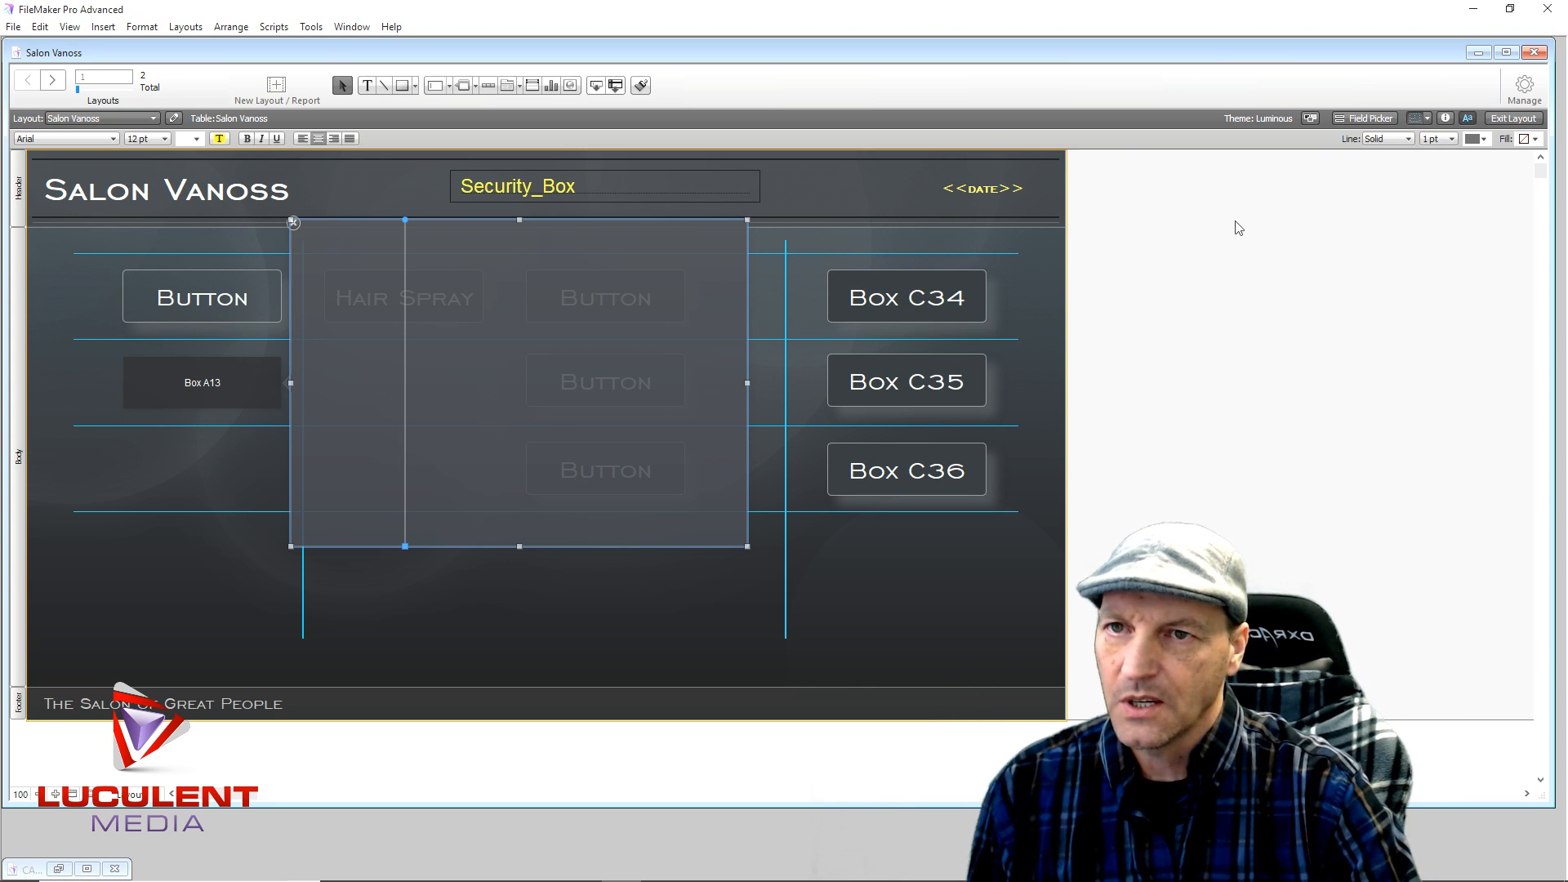
{"action": "left_click", "coordinate": [1486, 141]}
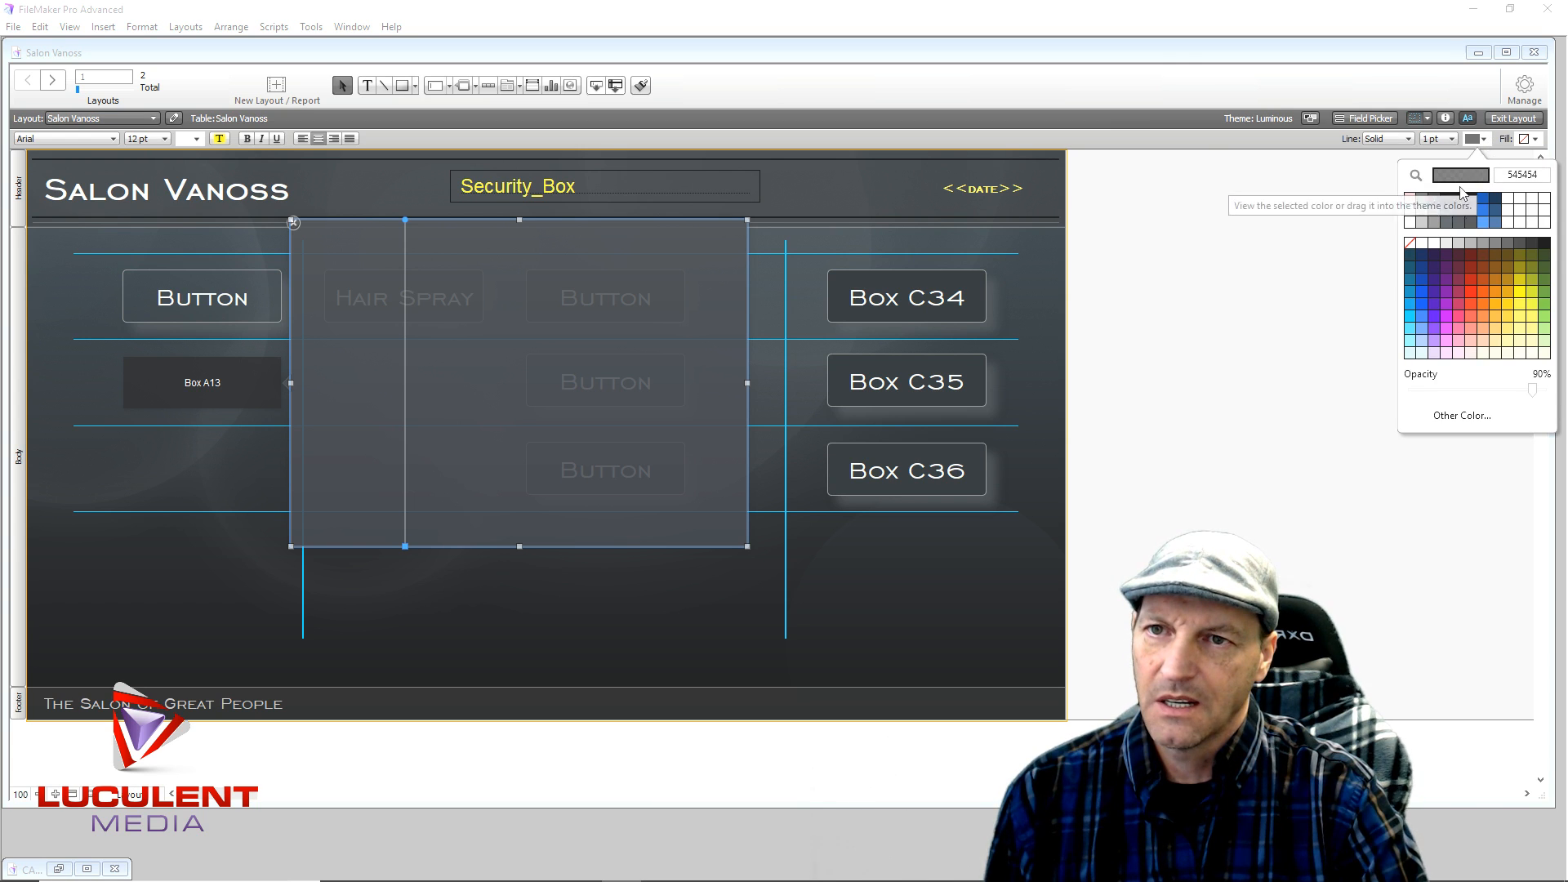
{"action": "left_click", "coordinate": [1414, 222]}
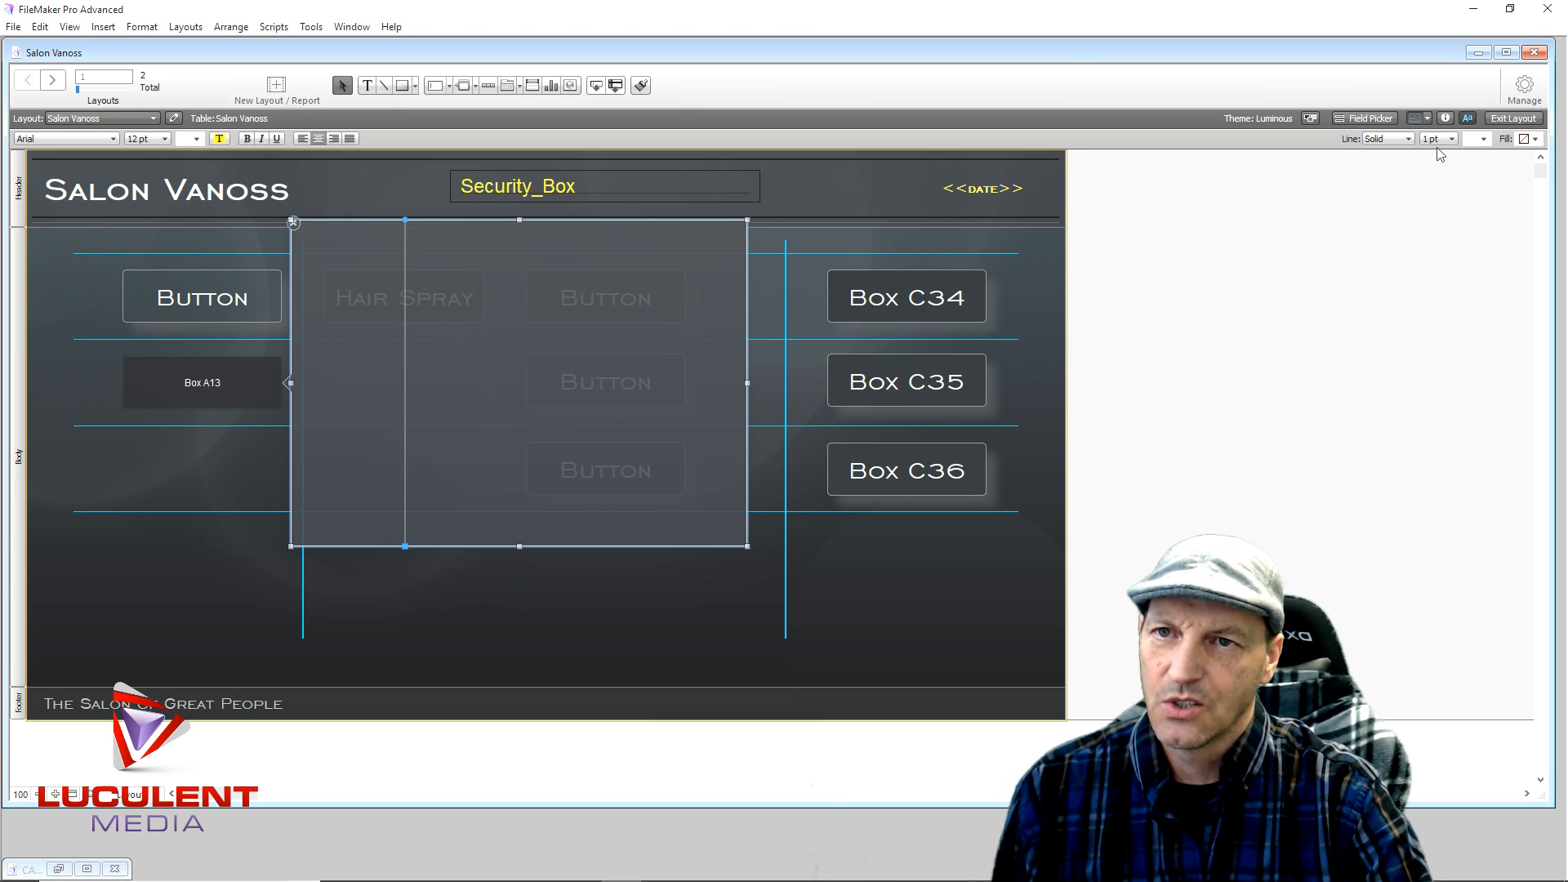
Try a green fill on the popover and replace it with solid white.
{"action": "left_click", "coordinate": [1537, 143]}
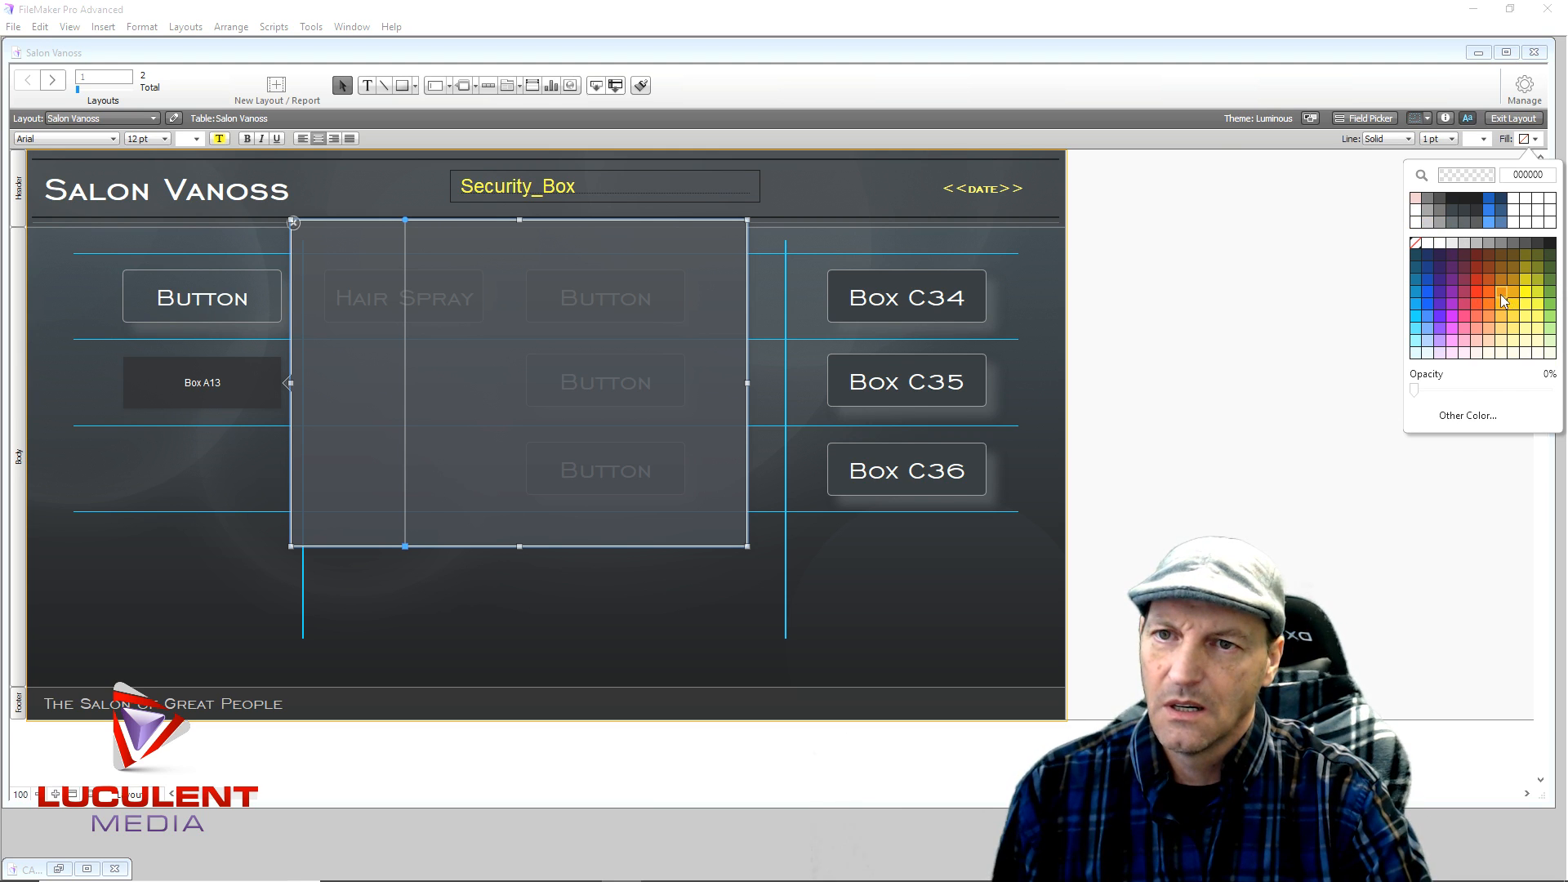
{"action": "left_click", "coordinate": [1551, 291]}
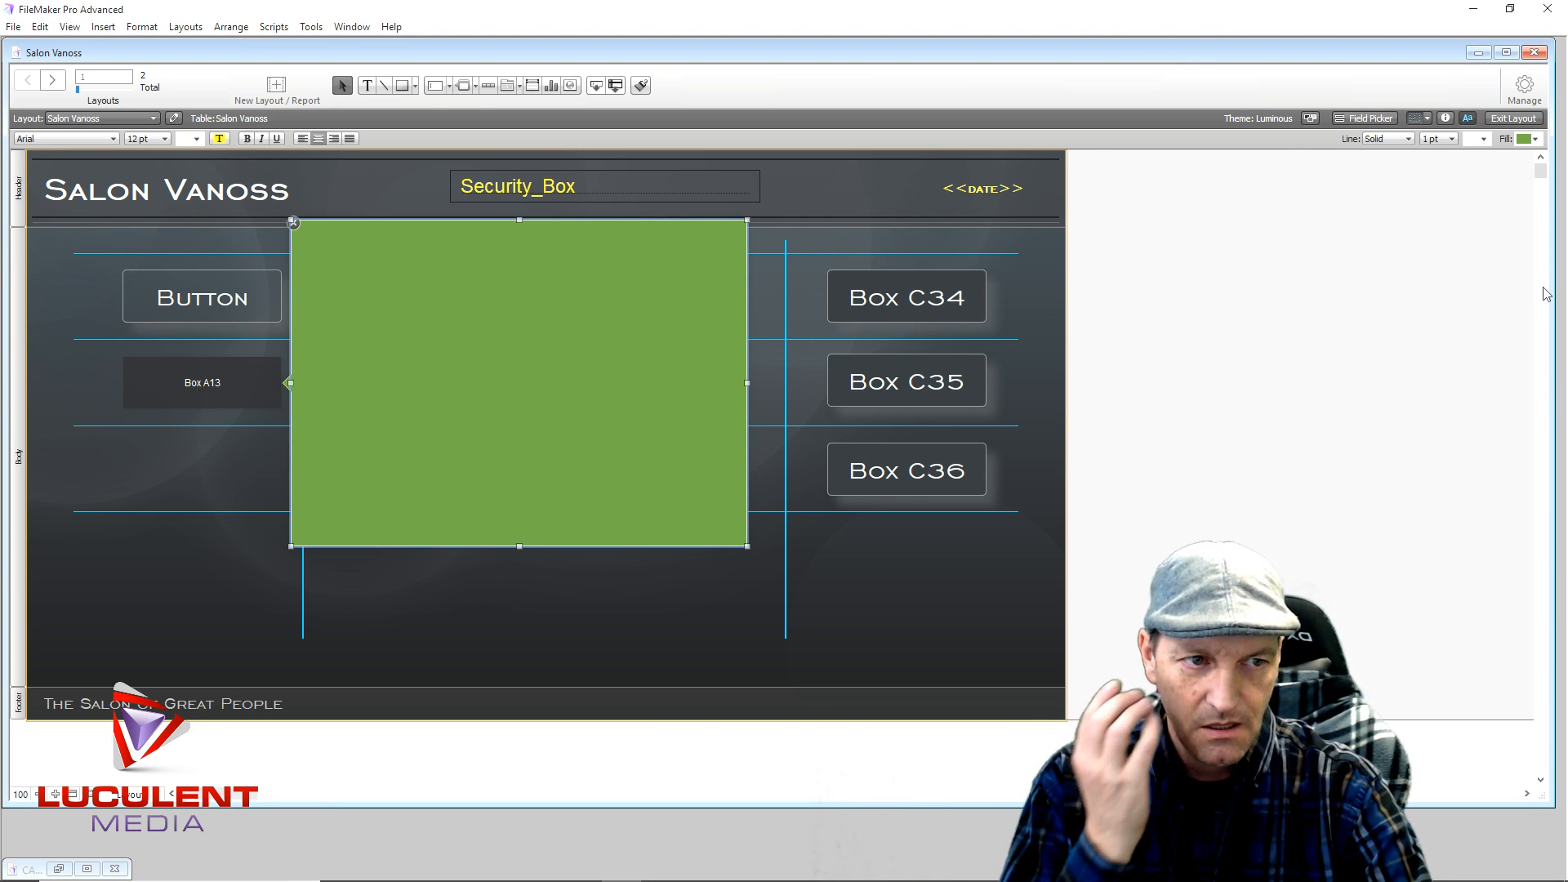
{"action": "left_click", "coordinate": [1535, 140]}
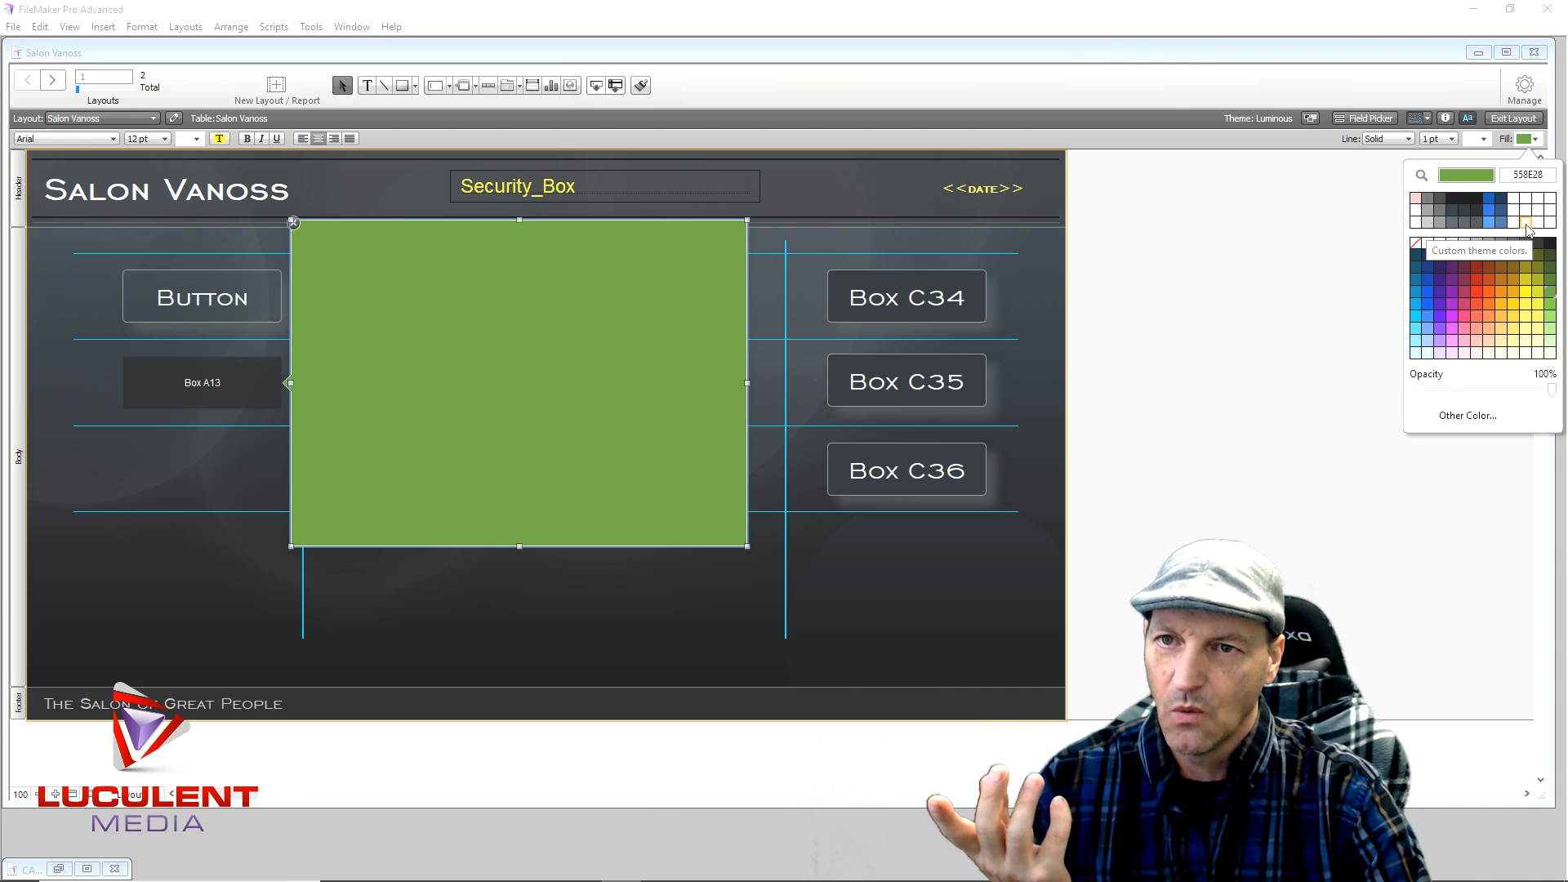
{"action": "left_click", "coordinate": [1430, 248]}
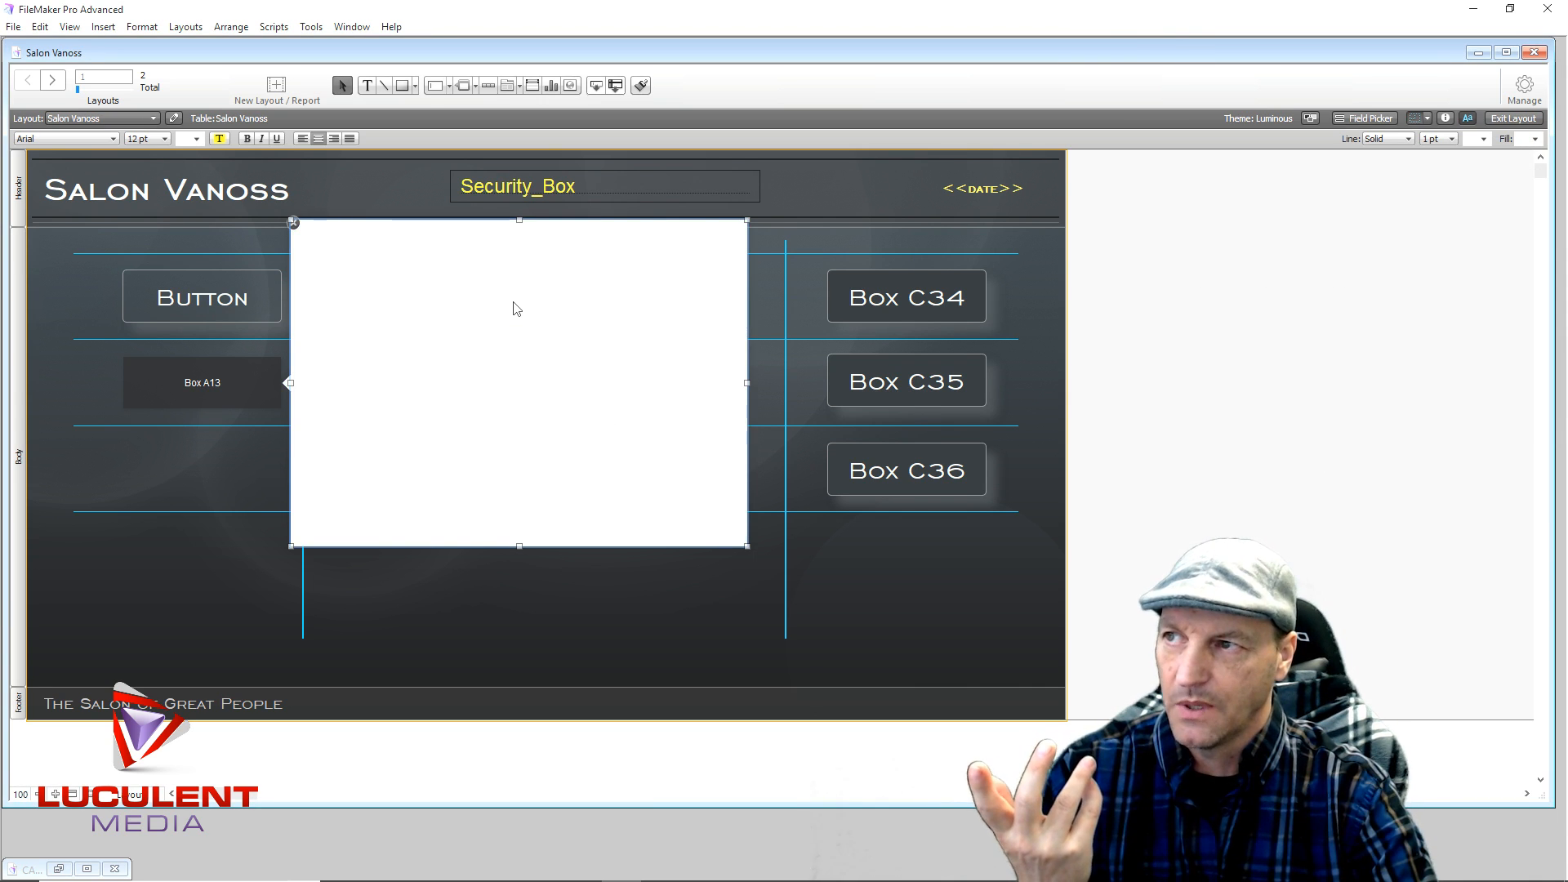
Add a text block in the popover with the lines "Silverware: Spoon Knives and Forks" and "Wine Glasses", ending with a blank line.
{"action": "left_click", "coordinate": [367, 85]}
{"action": "left_click", "coordinate": [372, 263]}
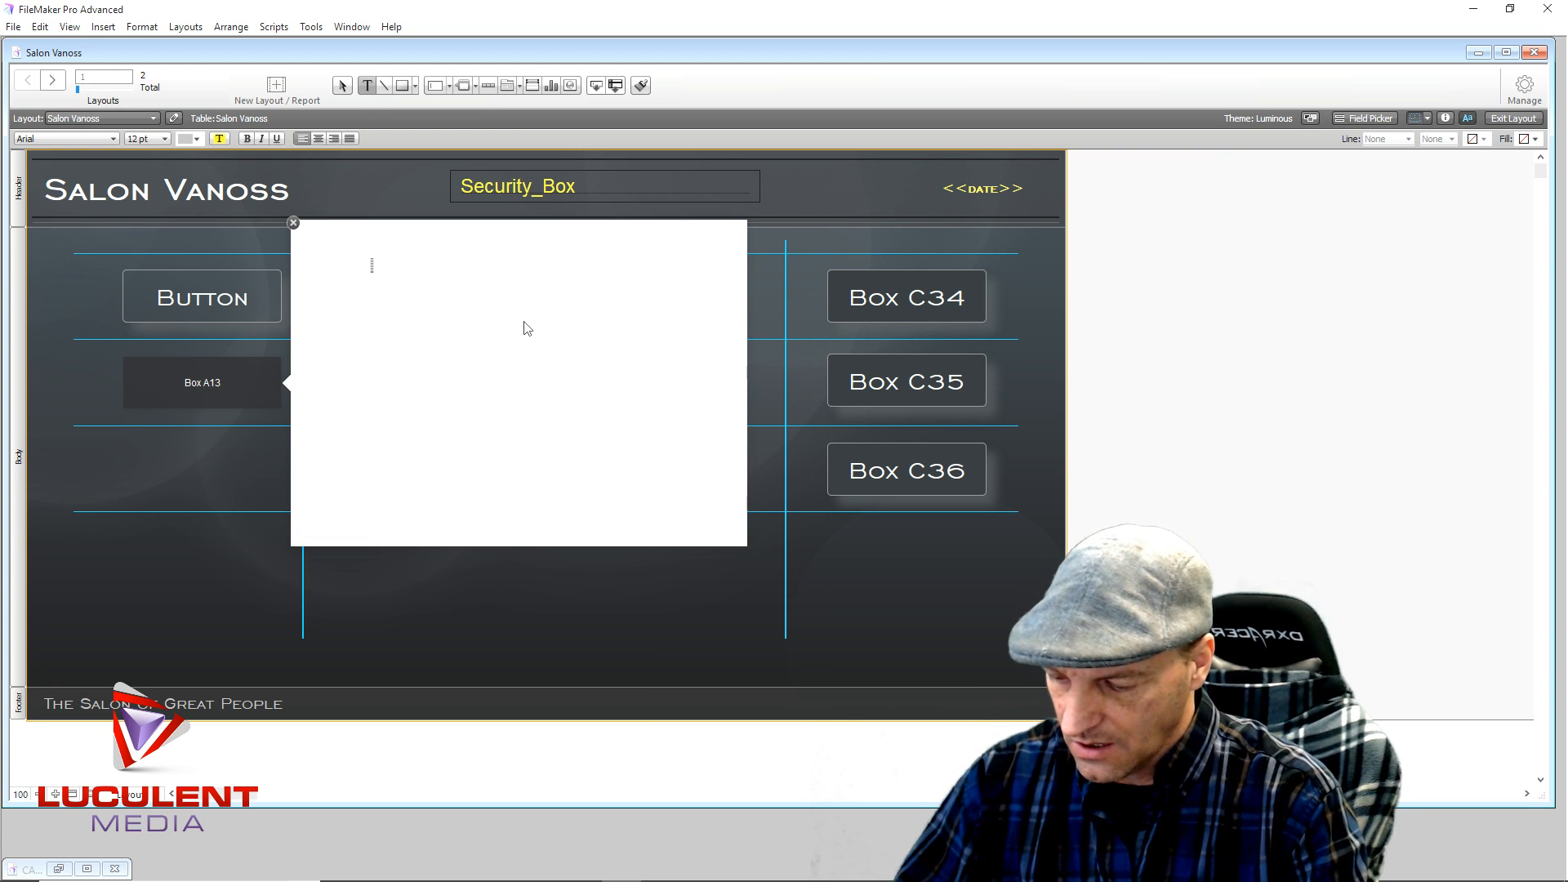
{"action": "type", "text": "Bo"}
{"action": "type", "text": "lverware"}
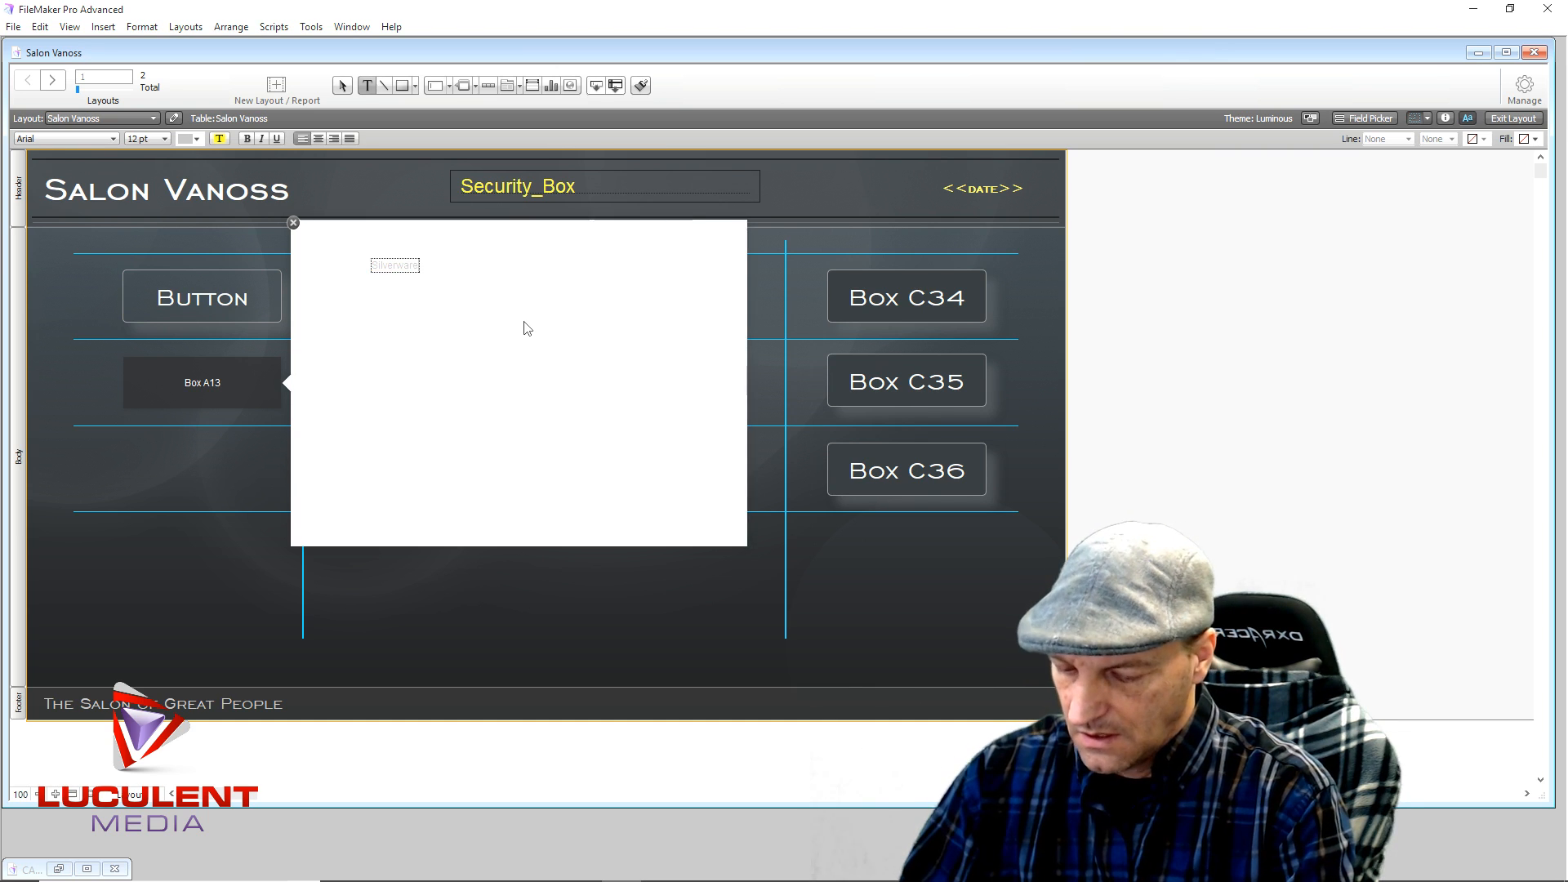
{"action": "type", "text": ": "}
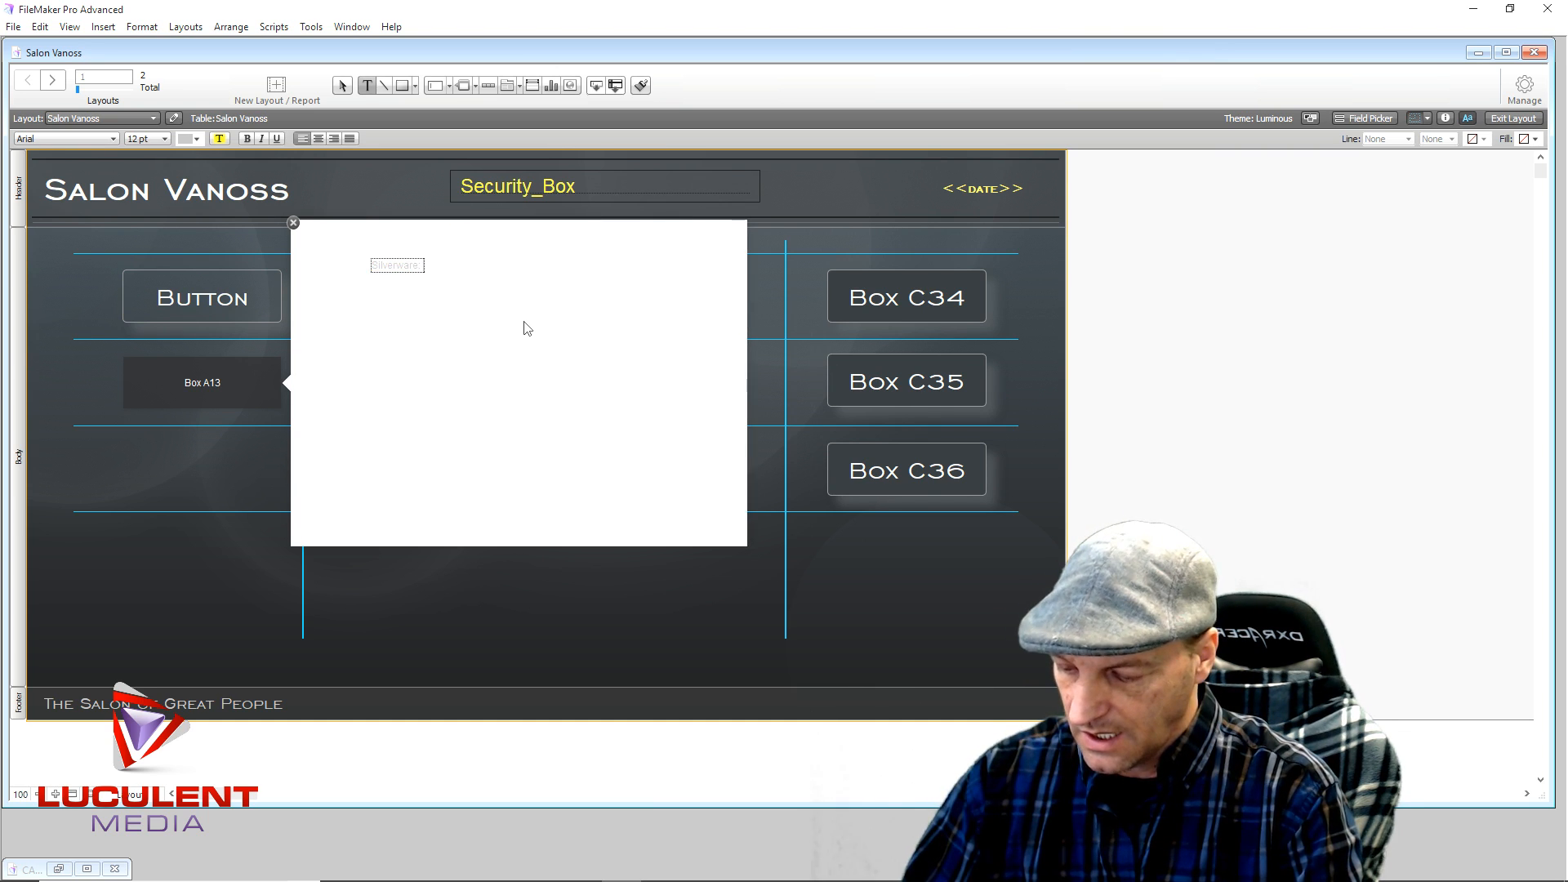
{"action": "type", "text": "Spoon Kn"}
{"action": "type", "text": "ives and F"}
{"action": "type", "text": "ork"}
{"action": "type", "text": "s"}
{"action": "key", "text": "Return"}
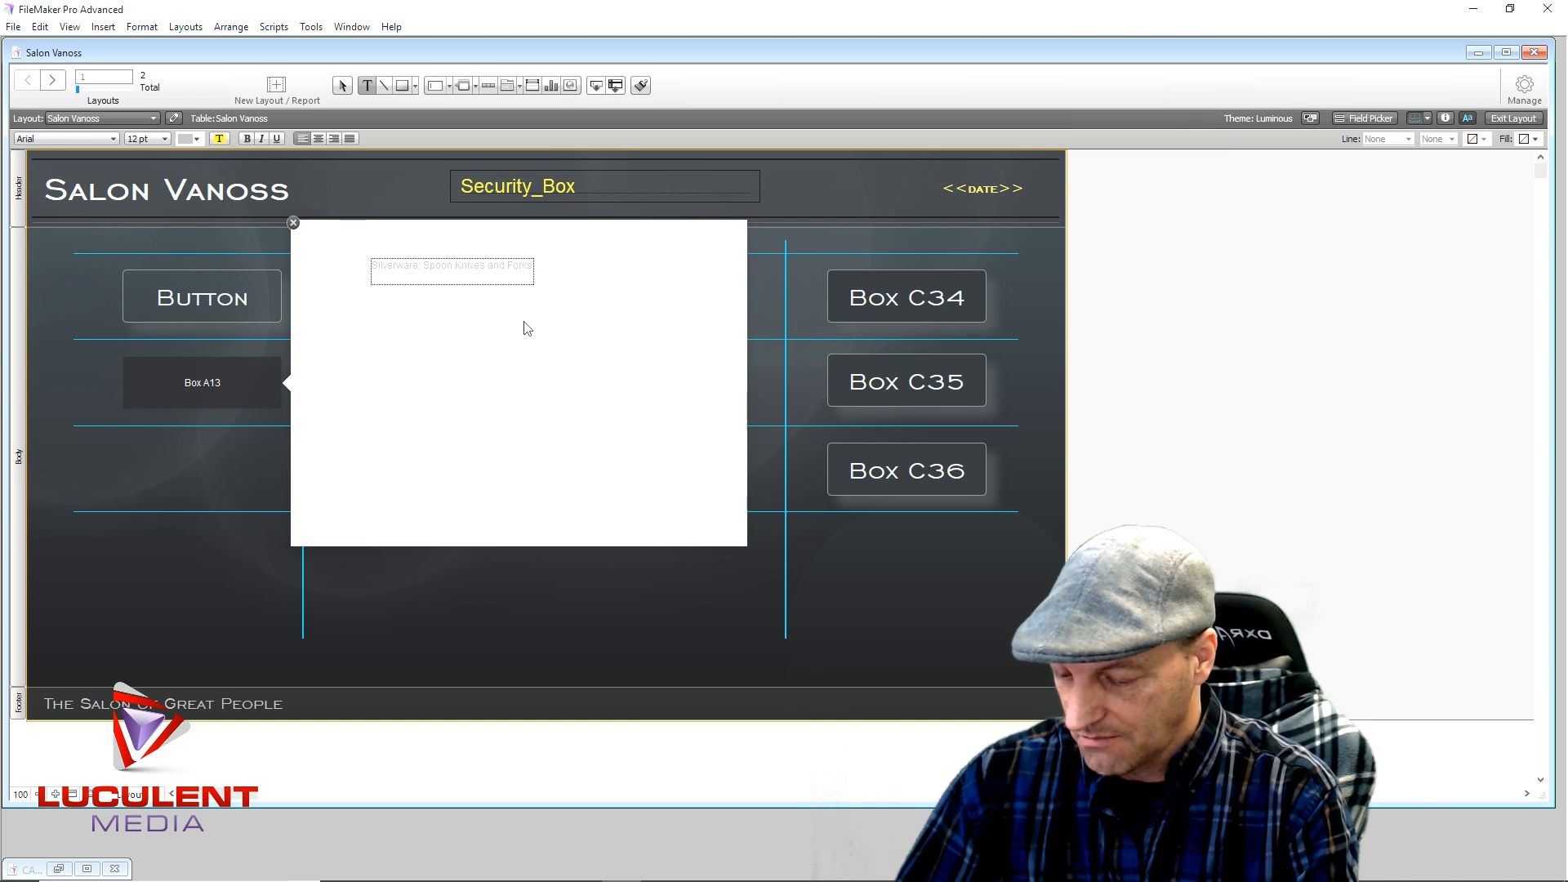
{"action": "key", "text": "Return"}
{"action": "type", "text": "Wine Glasses"}
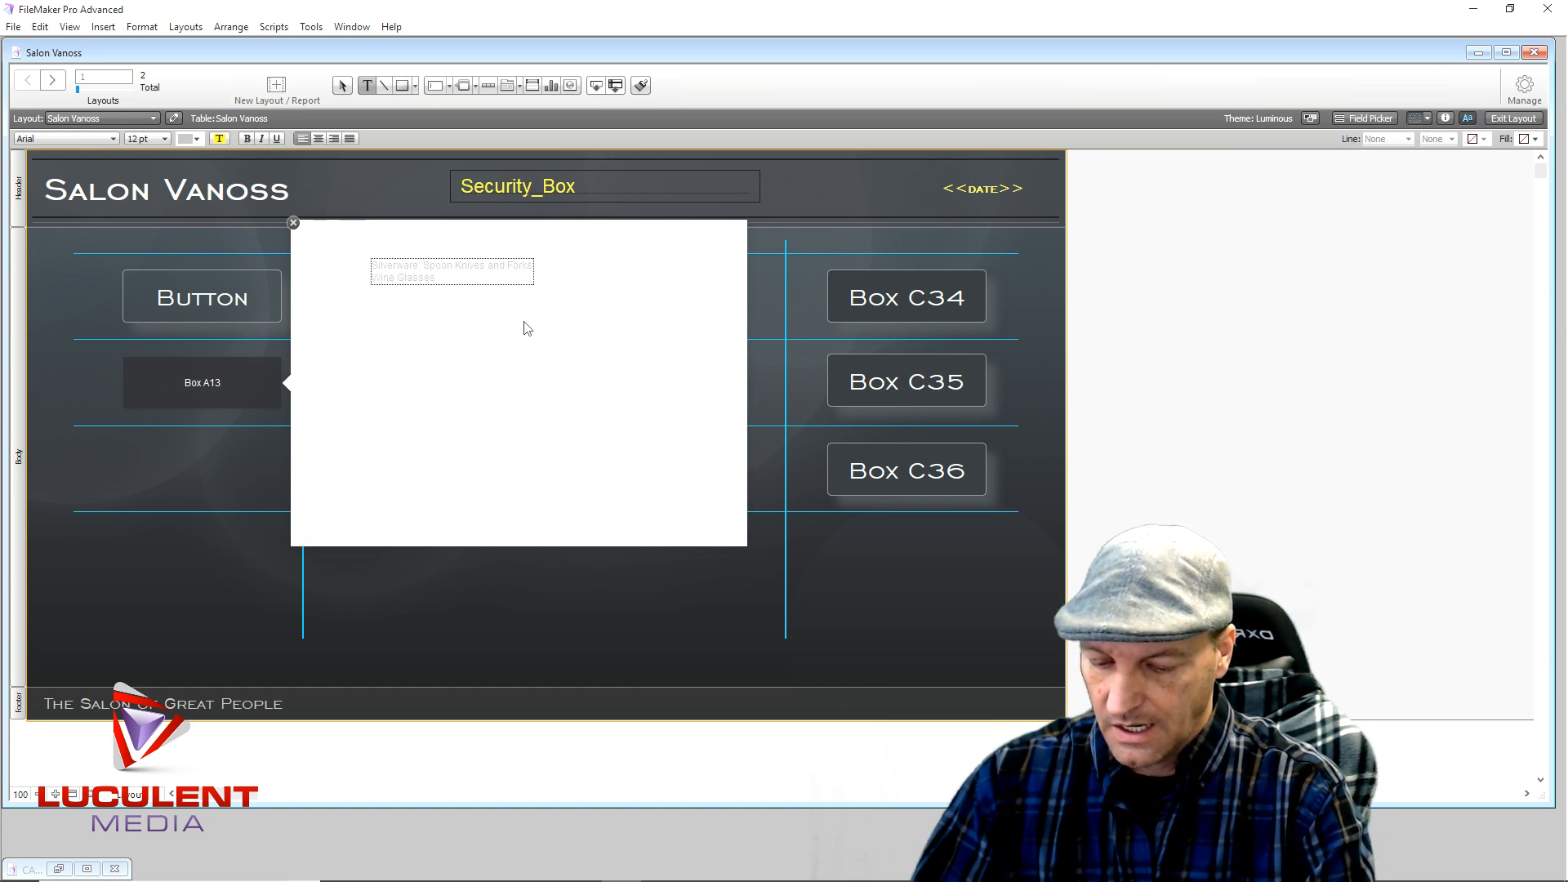
{"action": "key", "text": "Return"}
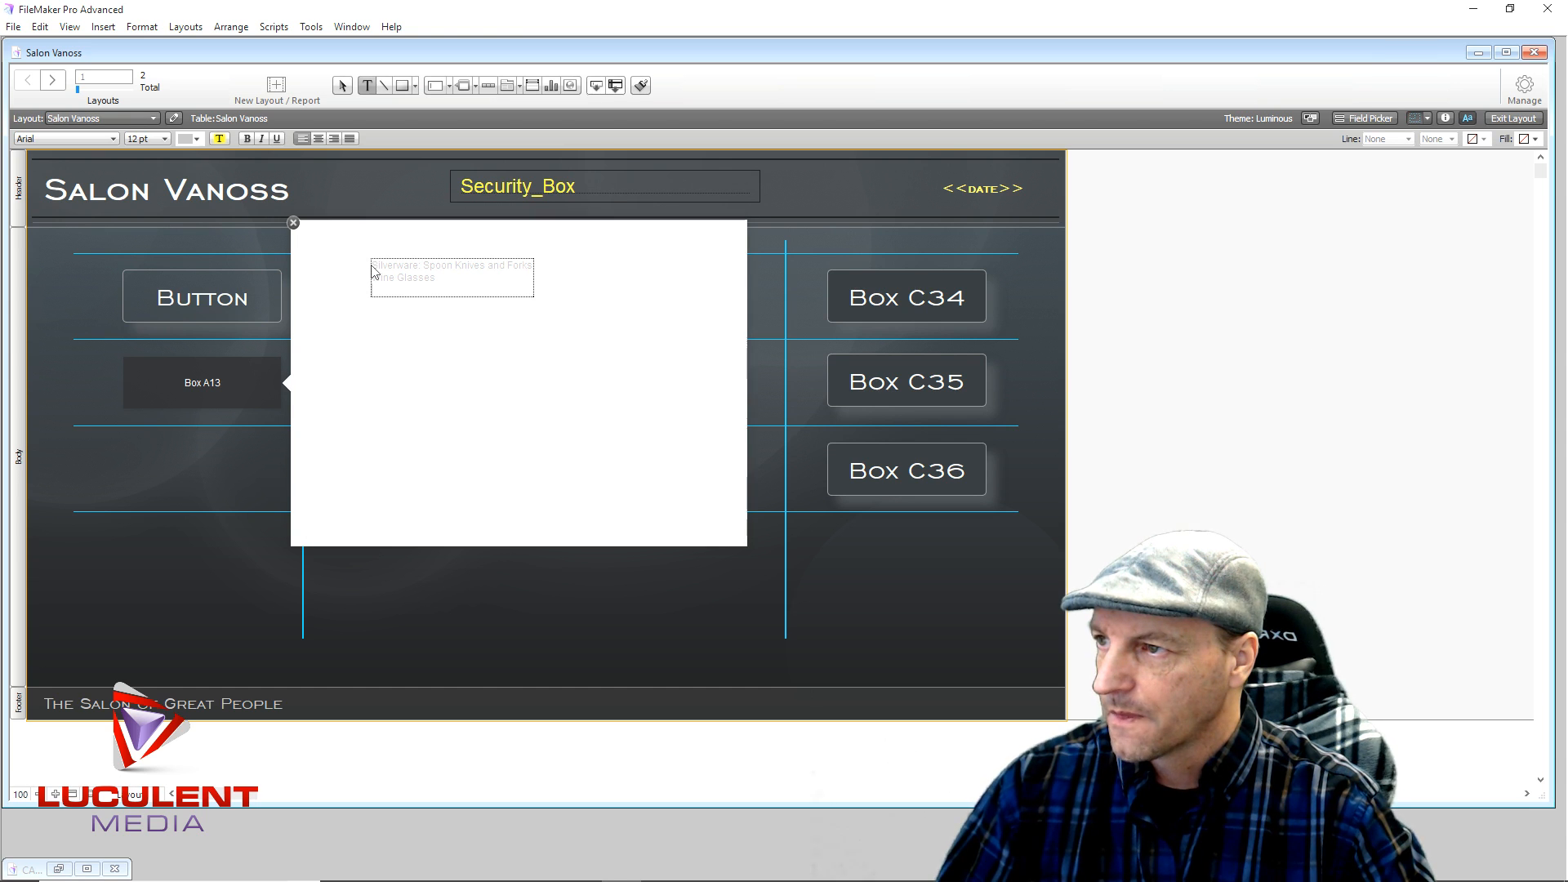
Set all the popover's text to black at 18 pt.
{"action": "left_click_drag", "start_coordinate": [375, 265], "coordinate": [455, 288]}
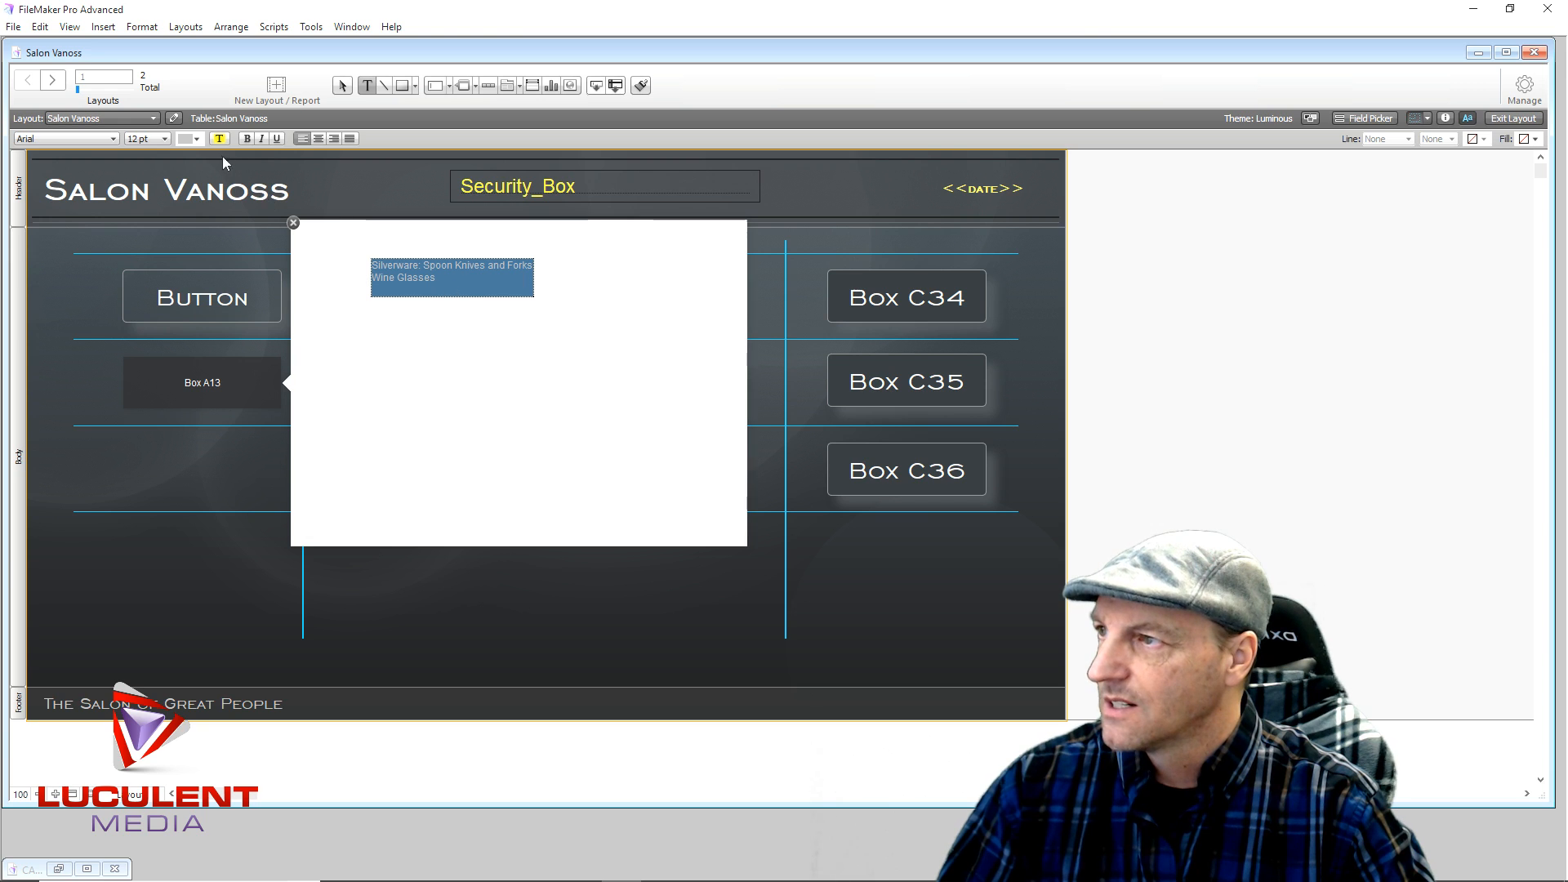
{"action": "left_click", "coordinate": [197, 140]}
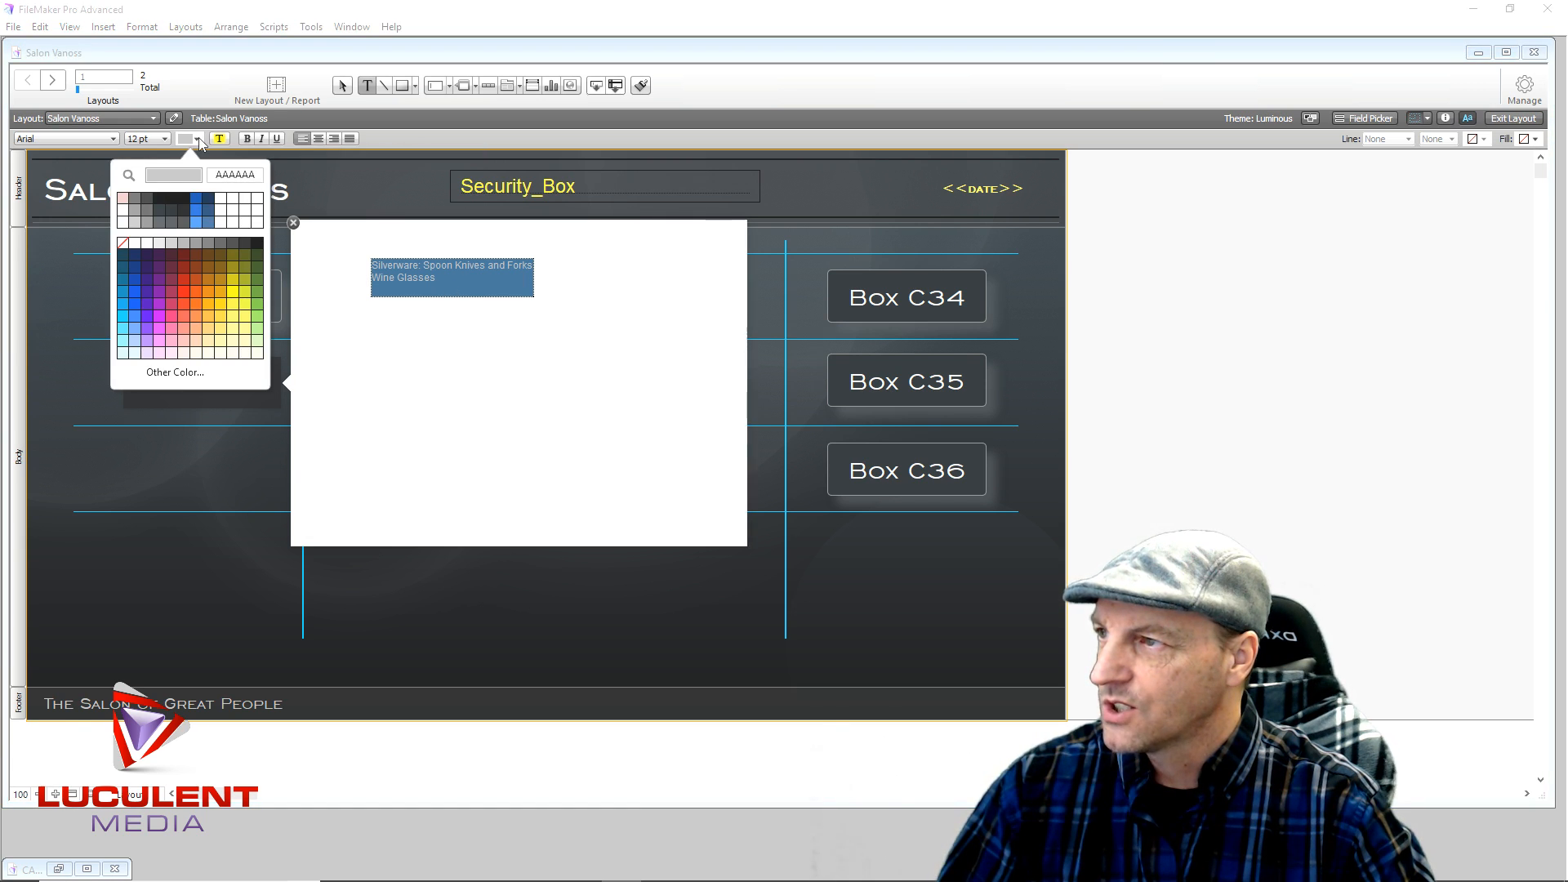
{"action": "left_click", "coordinate": [173, 201]}
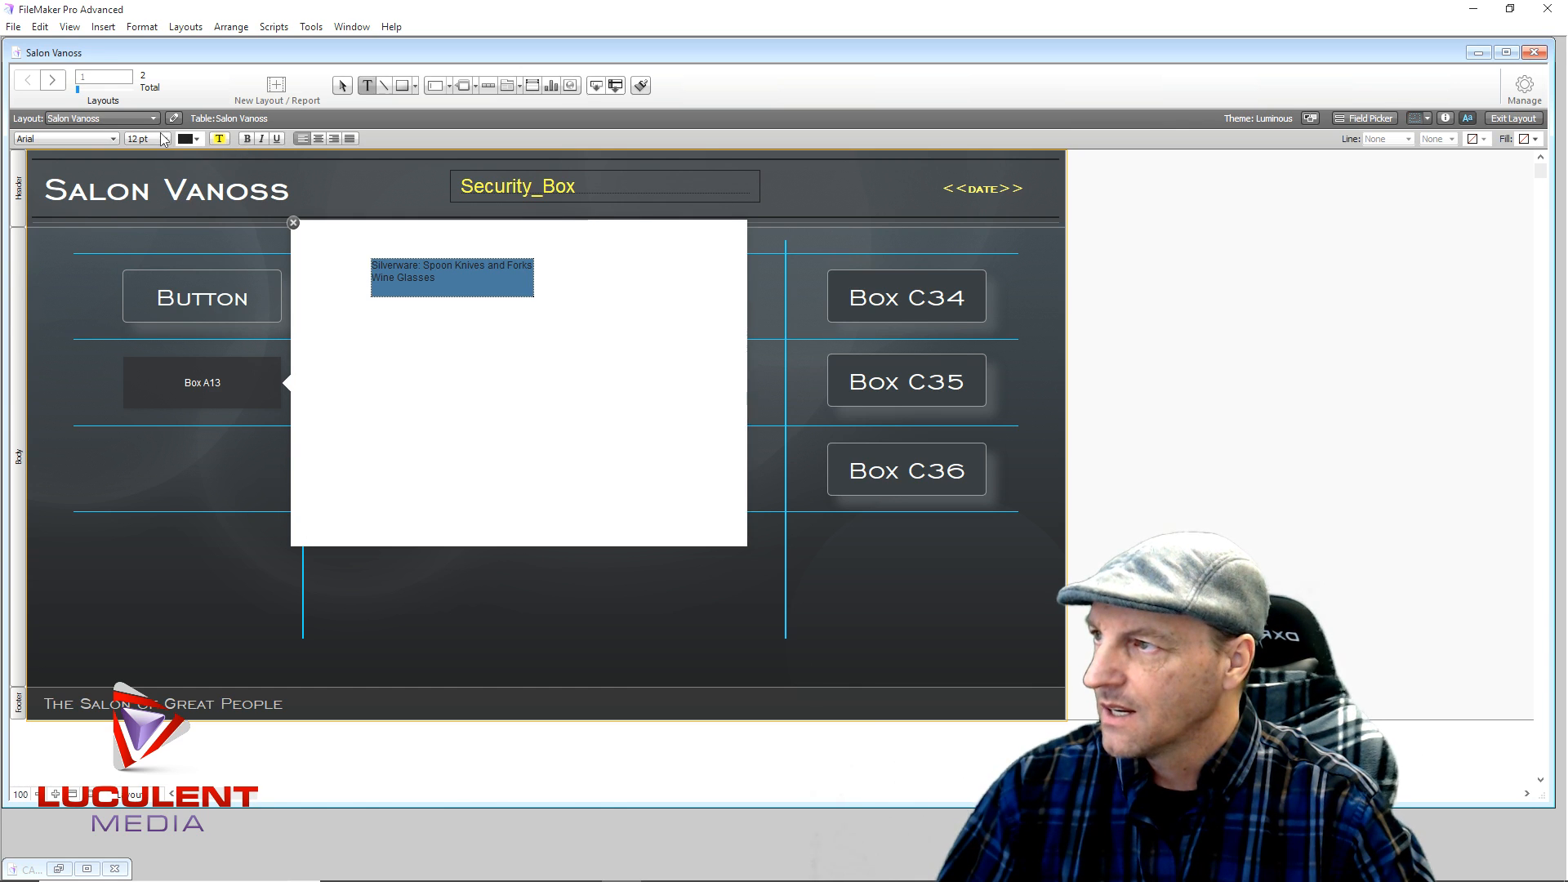
{"action": "left_click", "coordinate": [163, 138]}
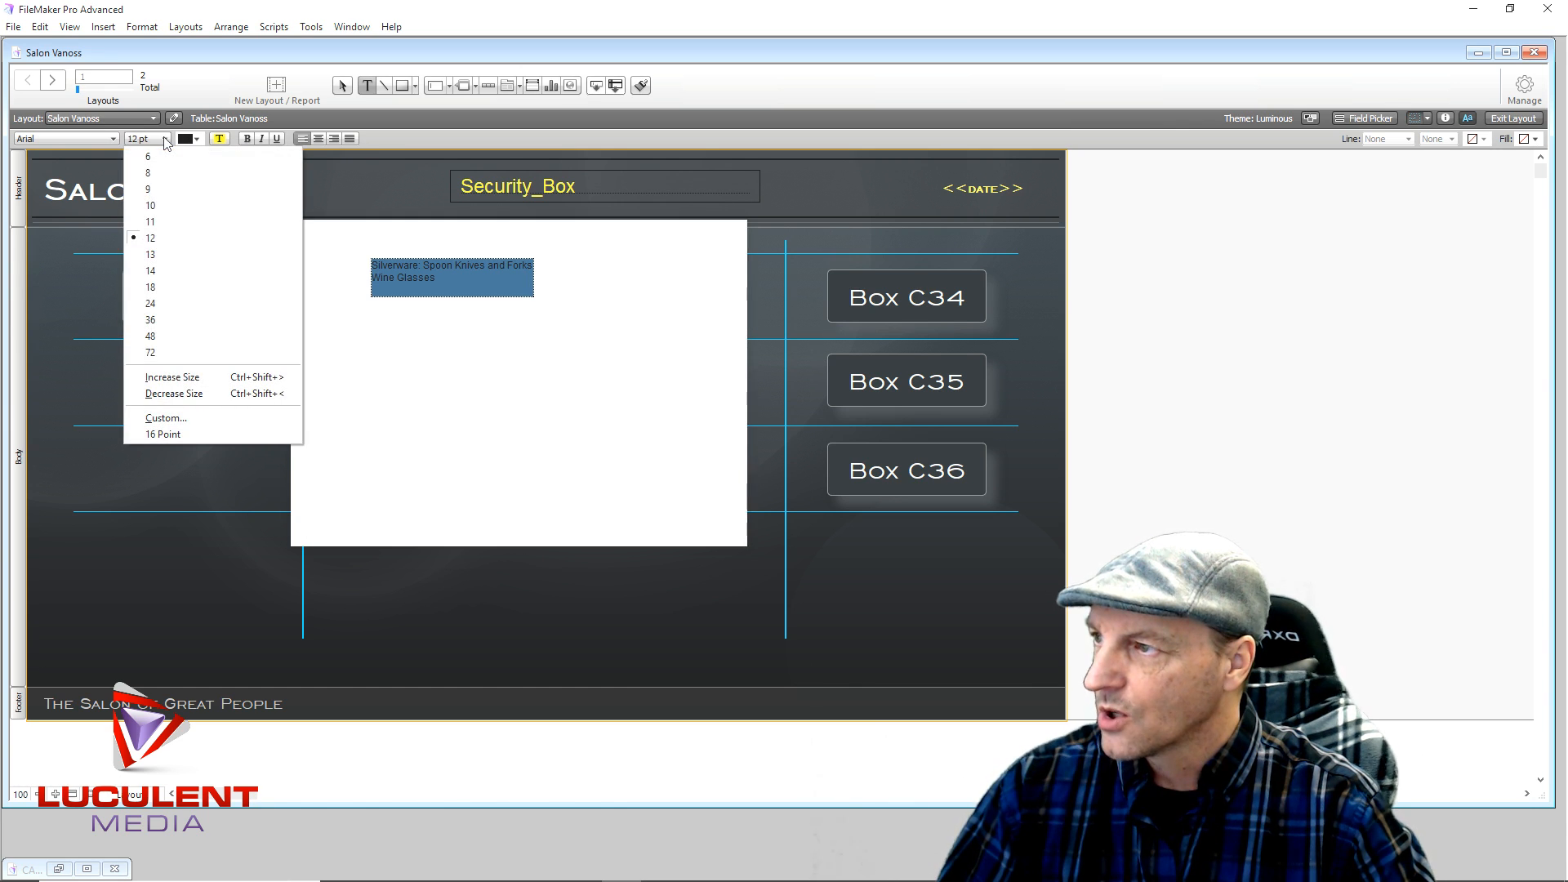
{"action": "left_click", "coordinate": [160, 288]}
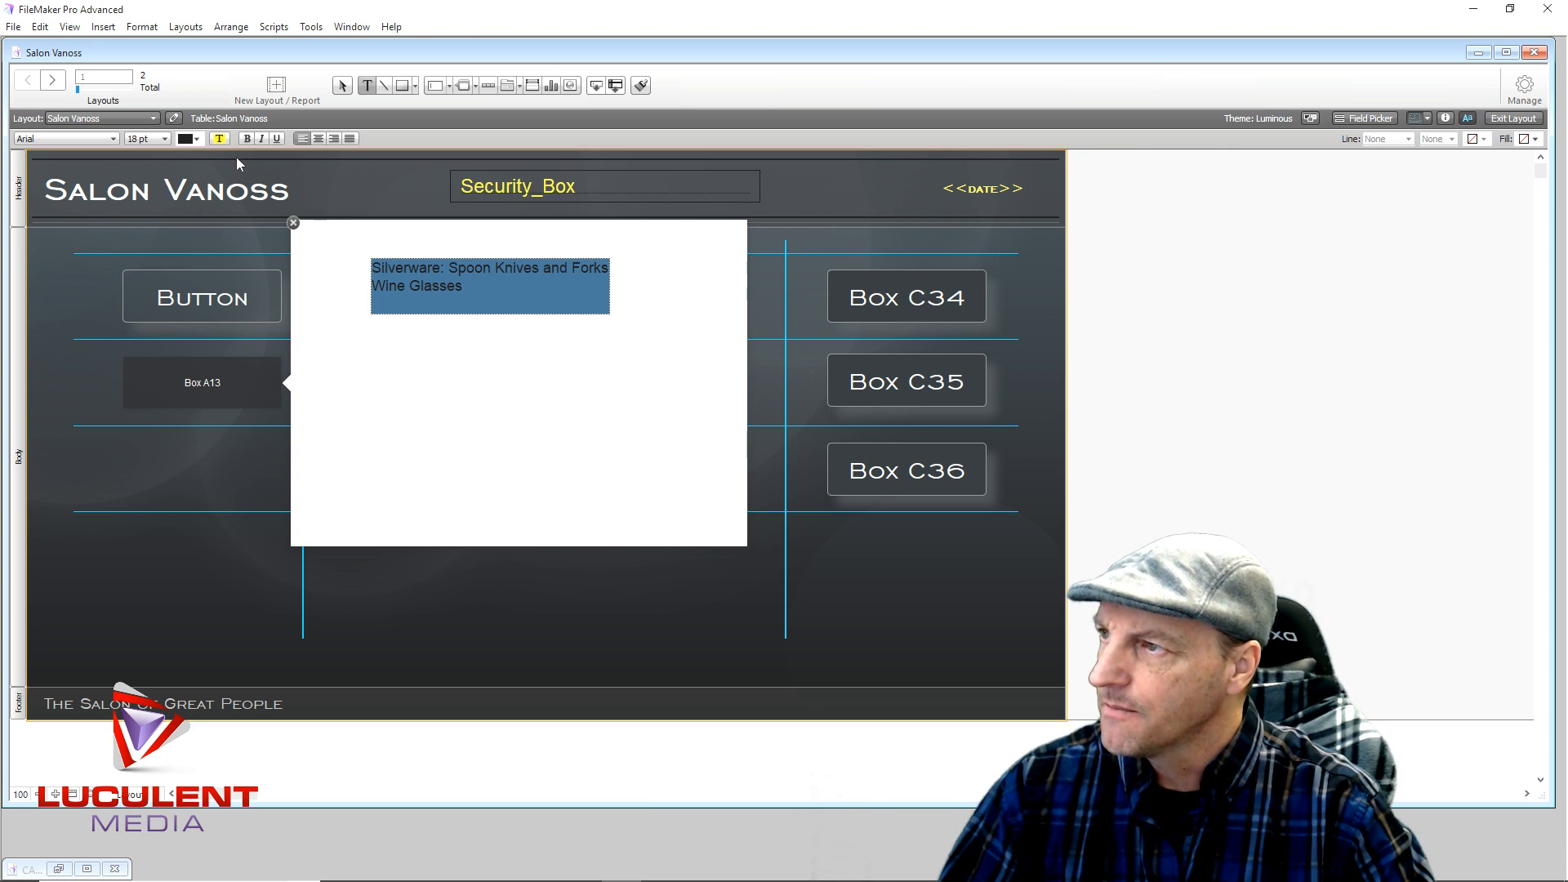
{"action": "left_click", "coordinate": [473, 294]}
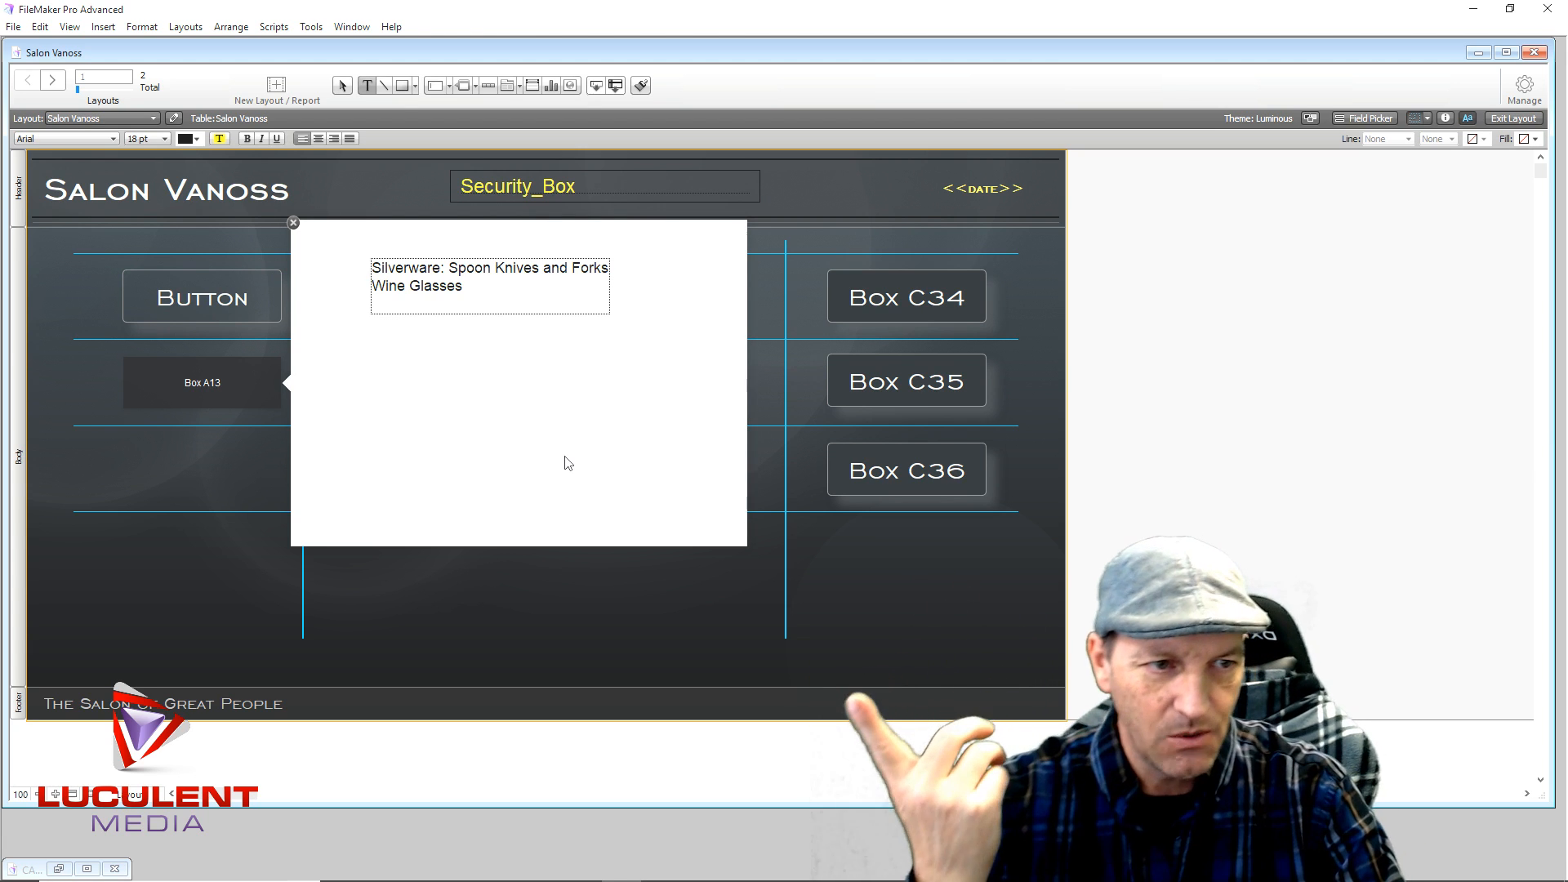
Move the text block to the popover's upper-left corner and add the lines "Napkins" and "Linens" beneath "Wine Glasses".
{"action": "left_click", "coordinate": [465, 325]}
{"action": "left_click_drag", "start_coordinate": [468, 275], "coordinate": [382, 240]}
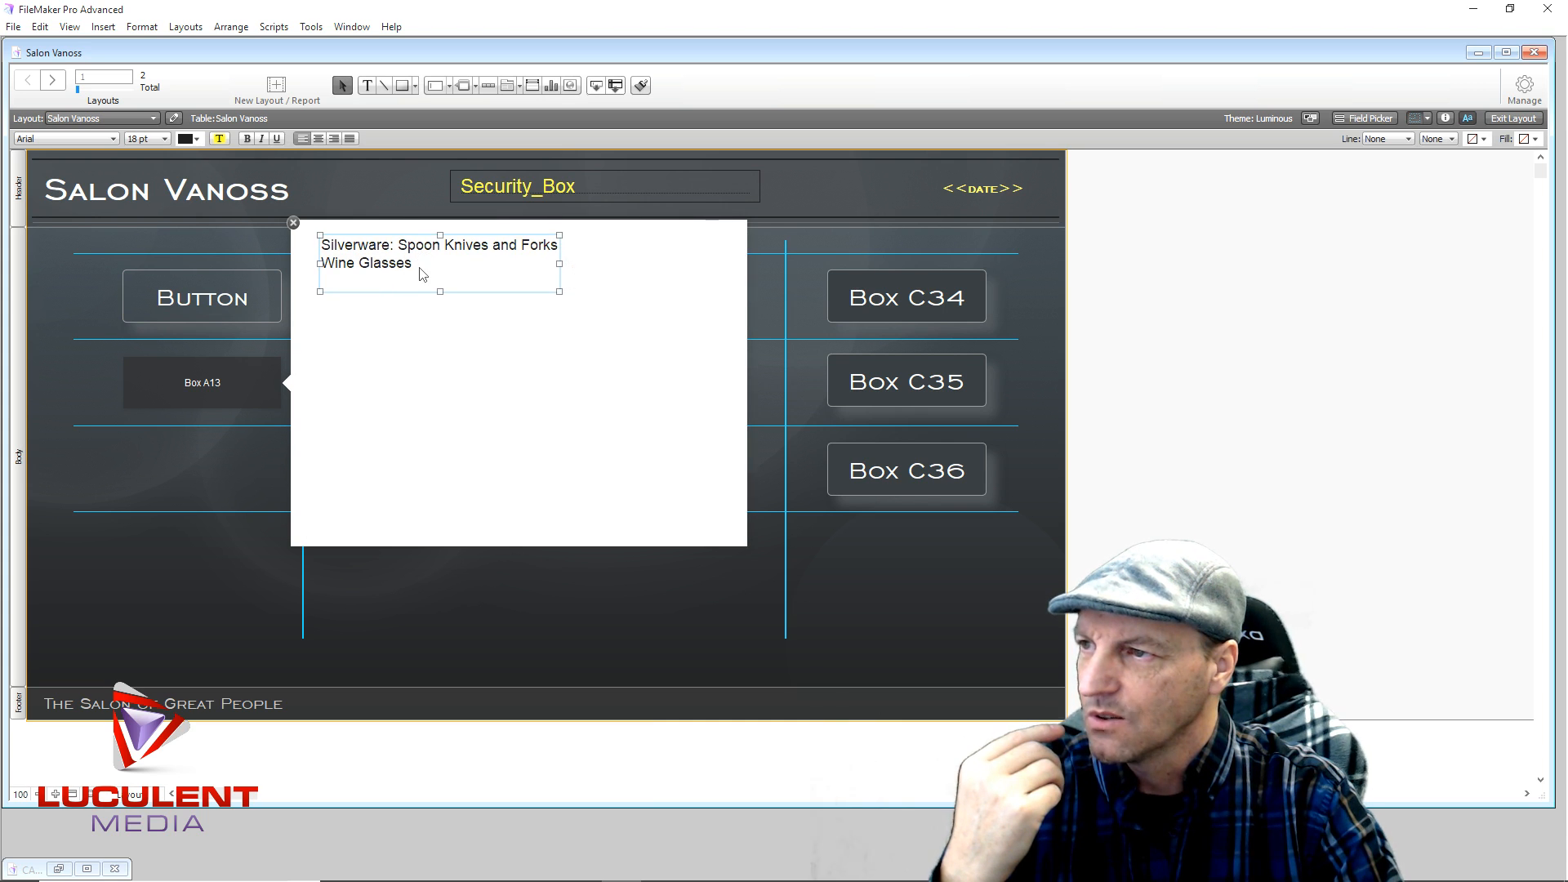
{"action": "double_click", "coordinate": [411, 285]}
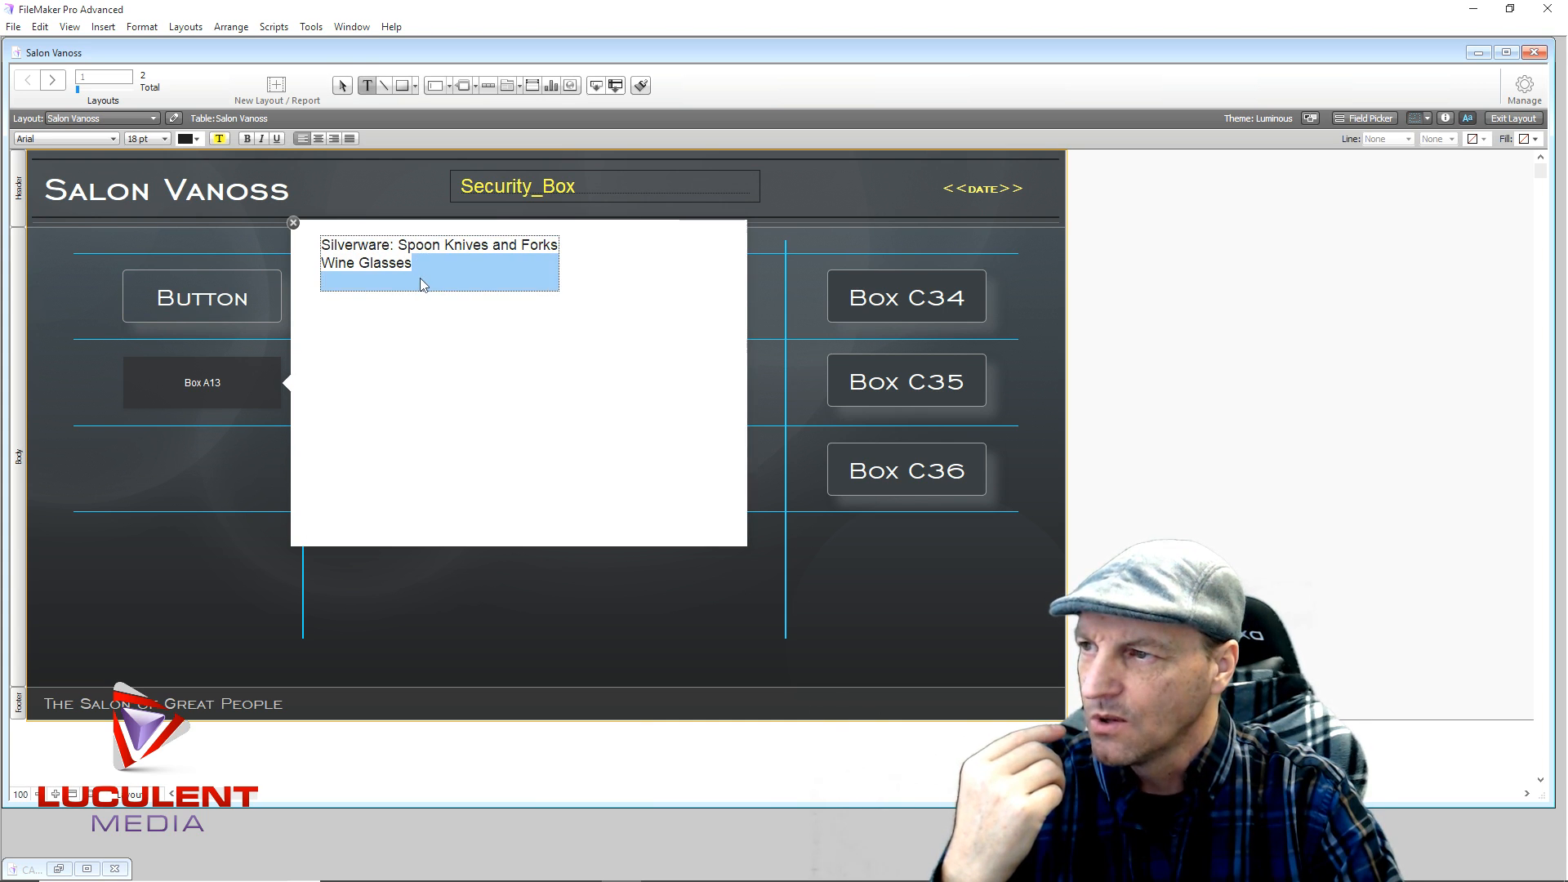
{"action": "left_click", "coordinate": [421, 280]}
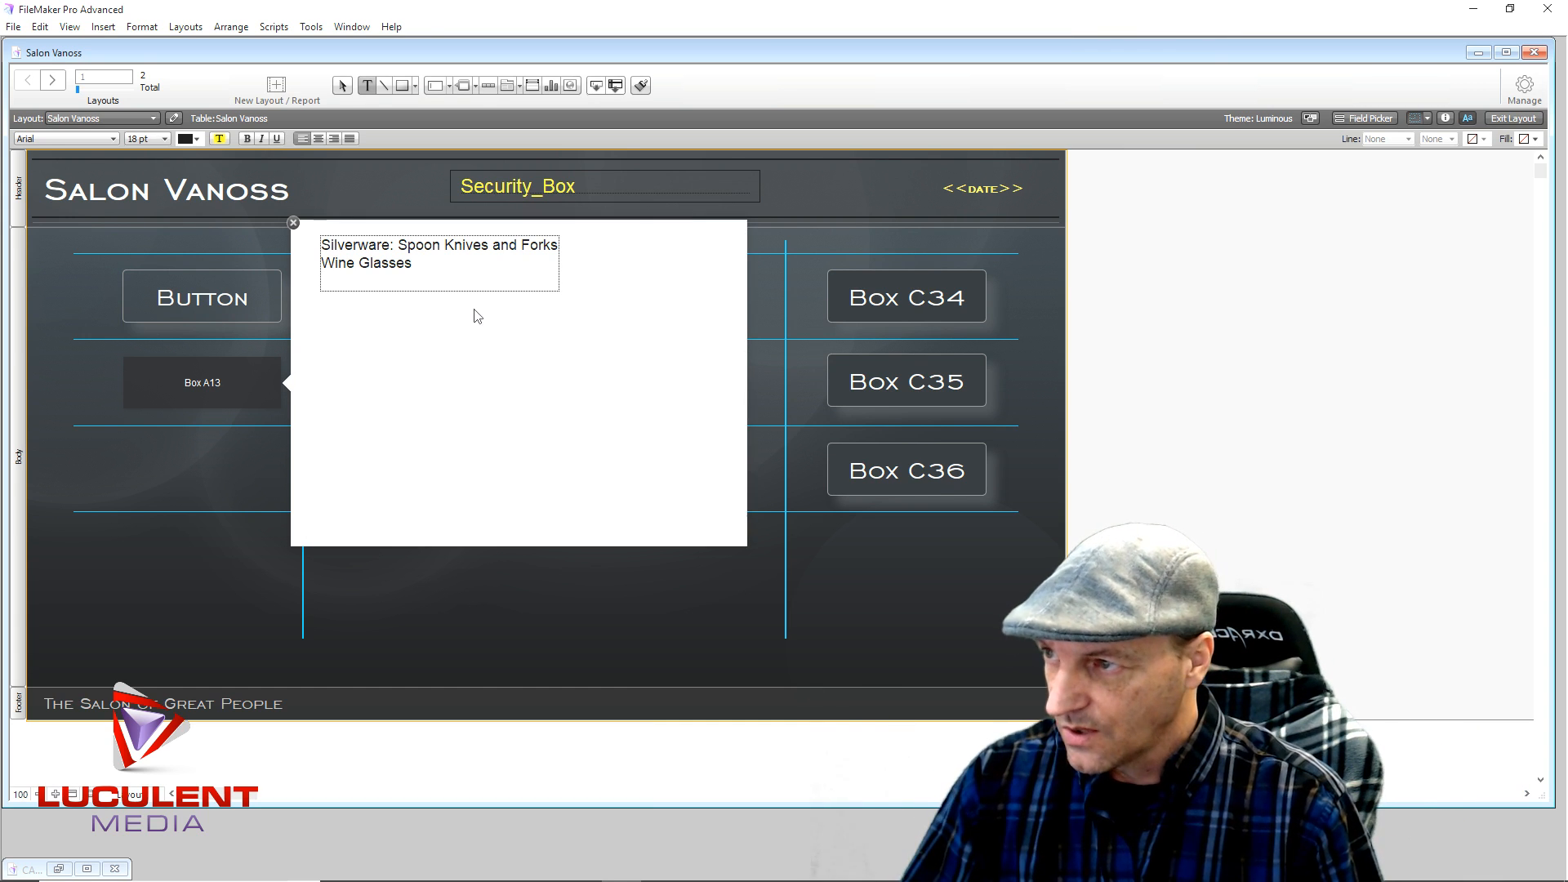
{"action": "type", "text": "Napkins"}
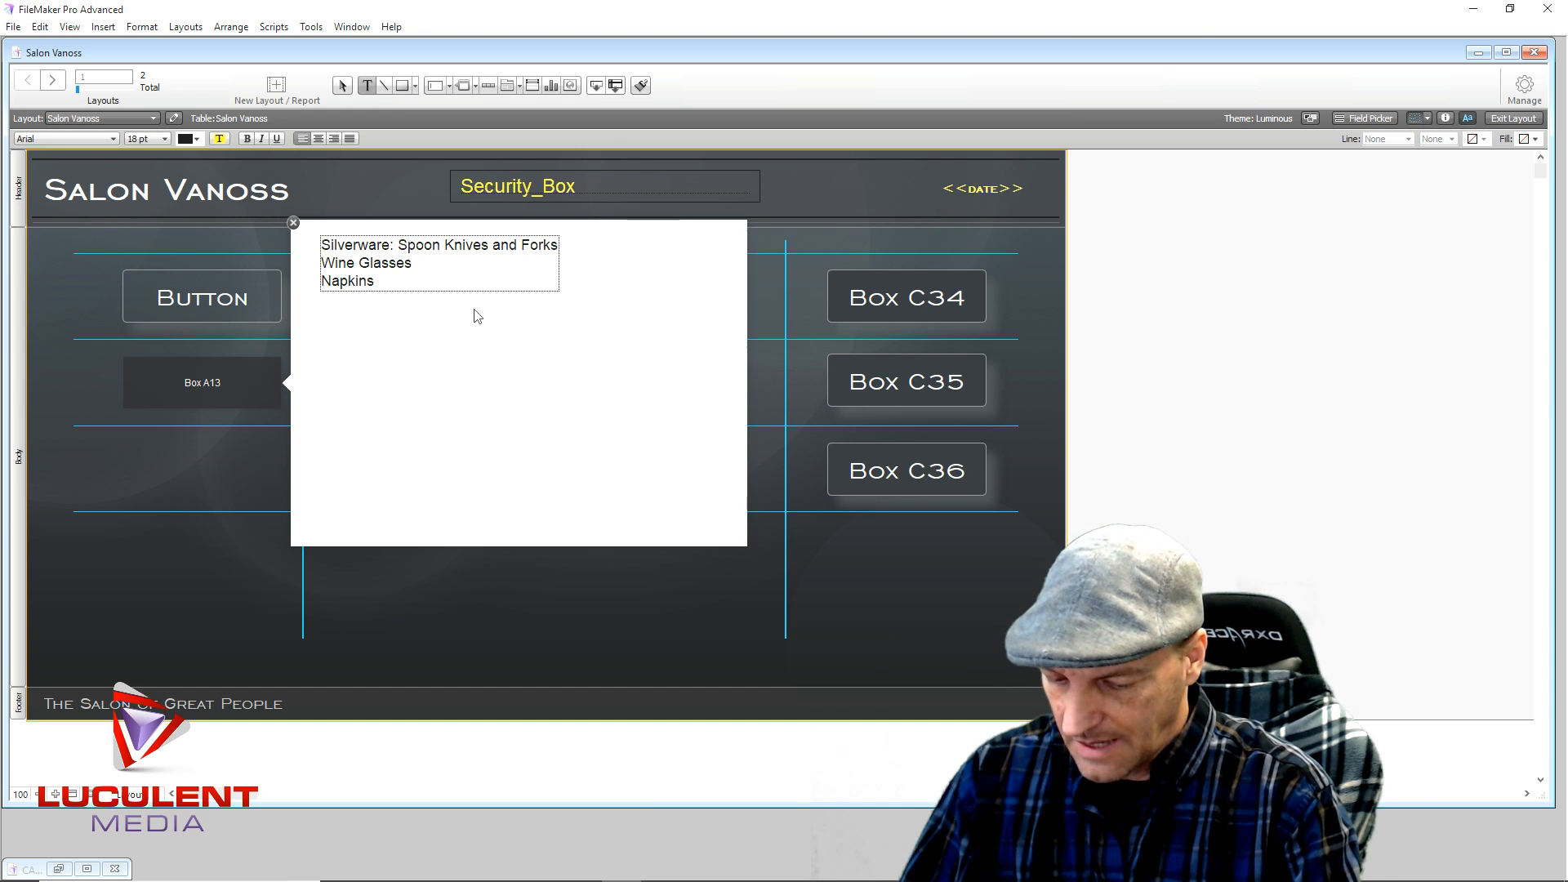
{"action": "key", "text": "Return"}
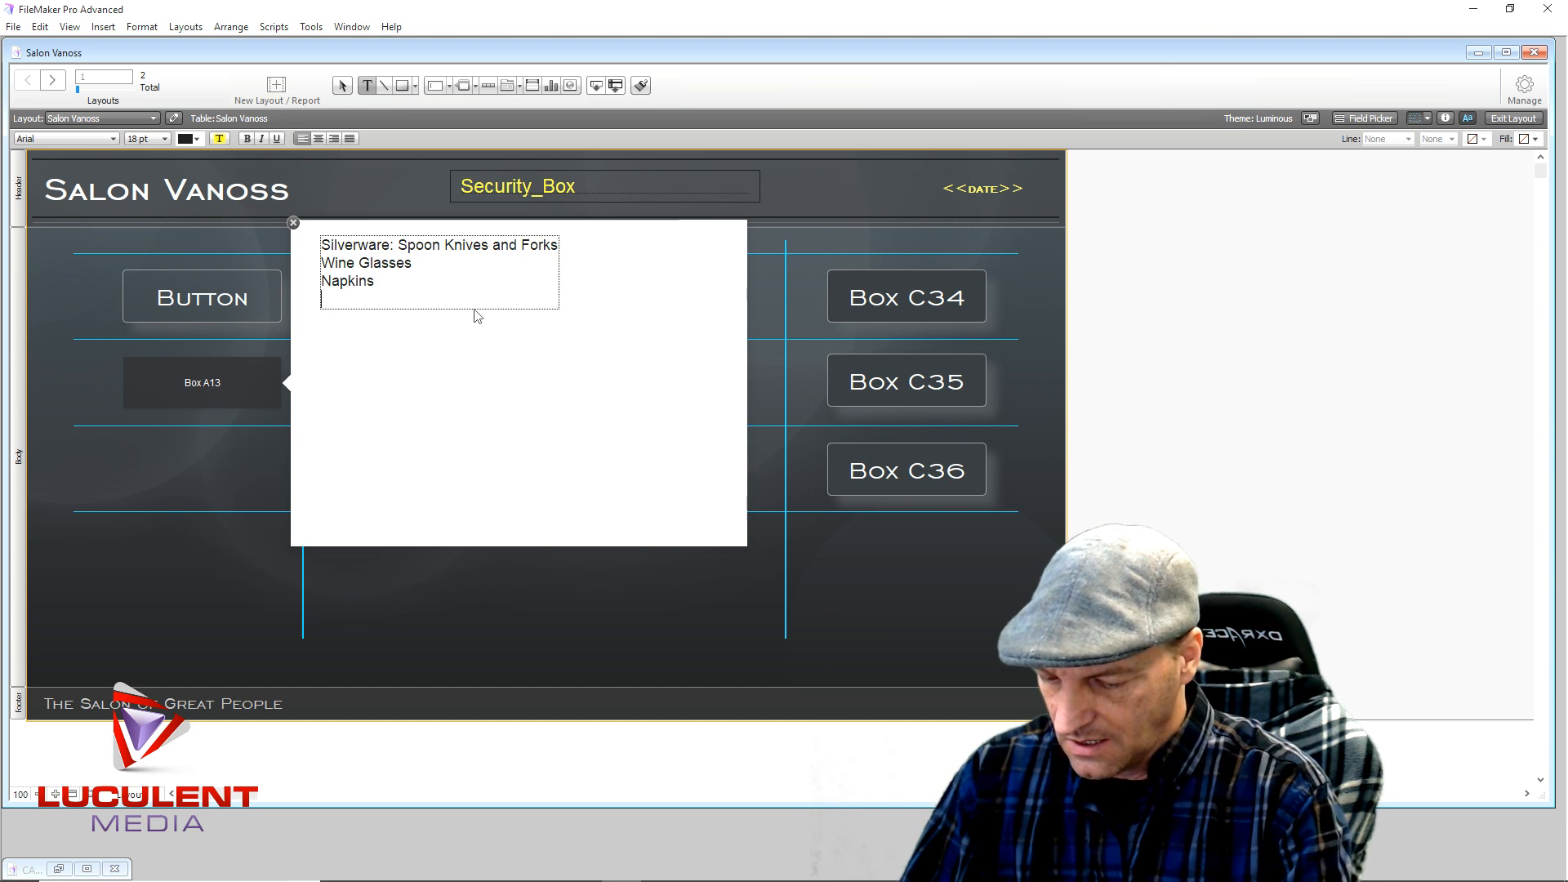
{"action": "type", "text": "Li"}
{"action": "type", "text": "ens"}
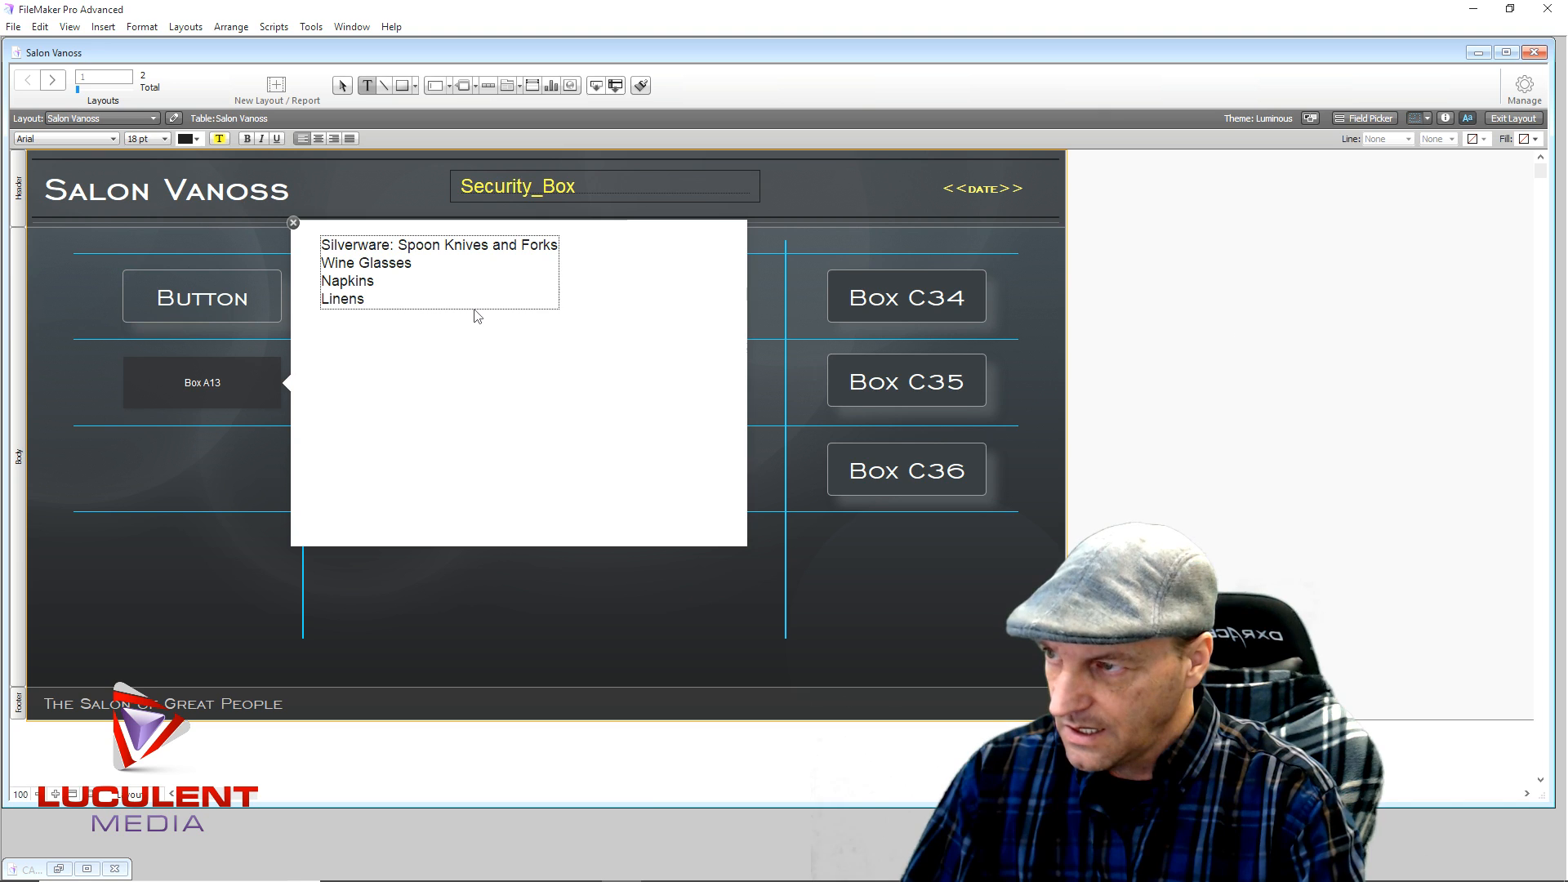
Add the line "Assorted Cups (Coffee)" beneath "Linens" in the popover's text block, ending with a blank line.
{"action": "key", "text": "Return"}
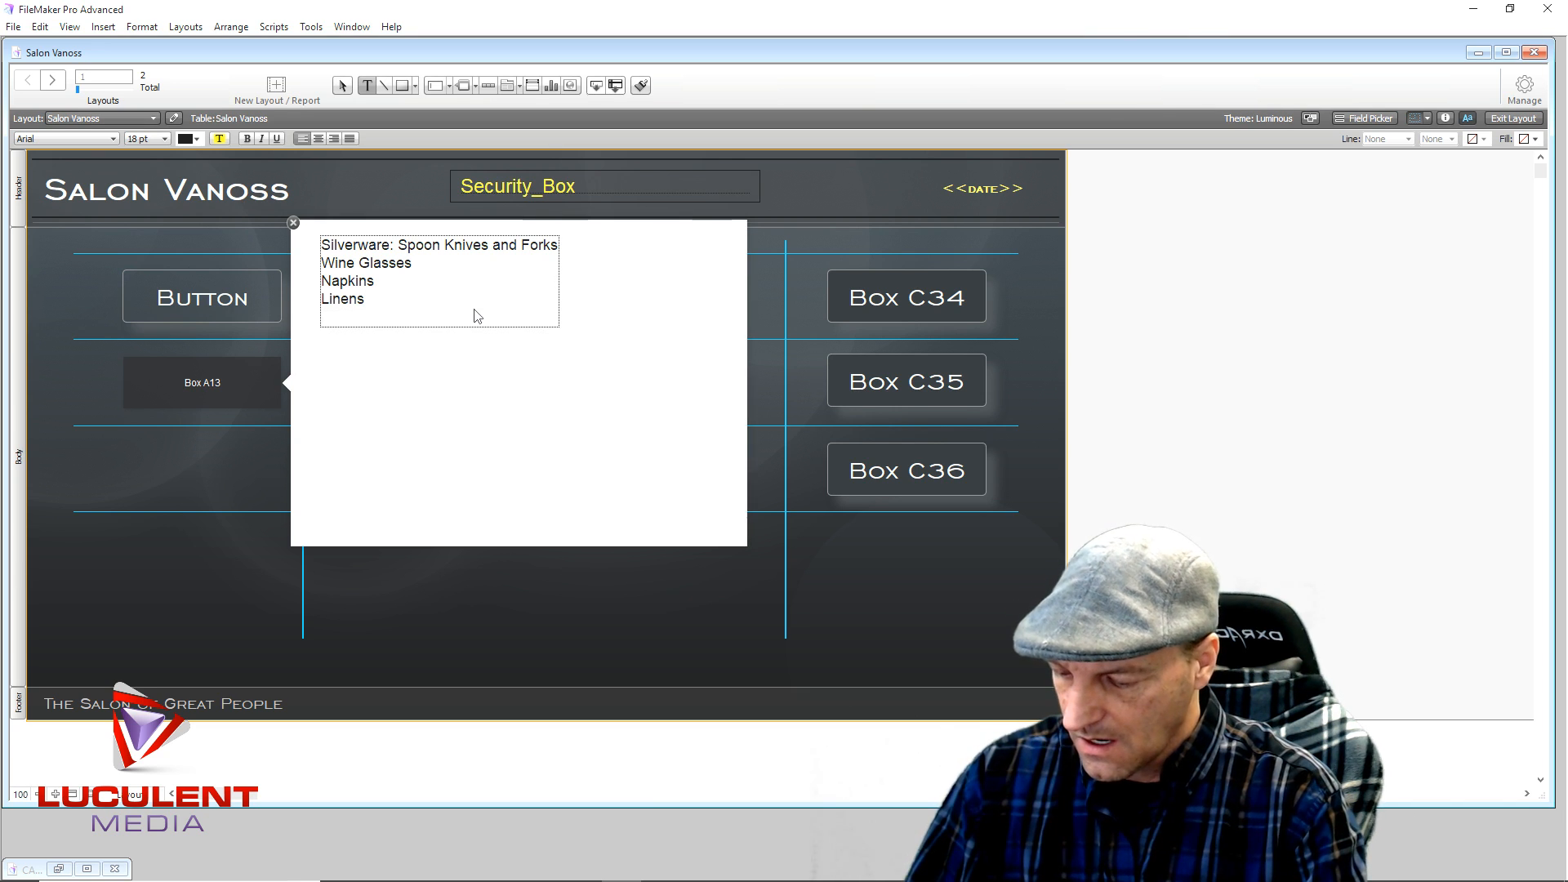
{"action": "type", "text": "Assorted"}
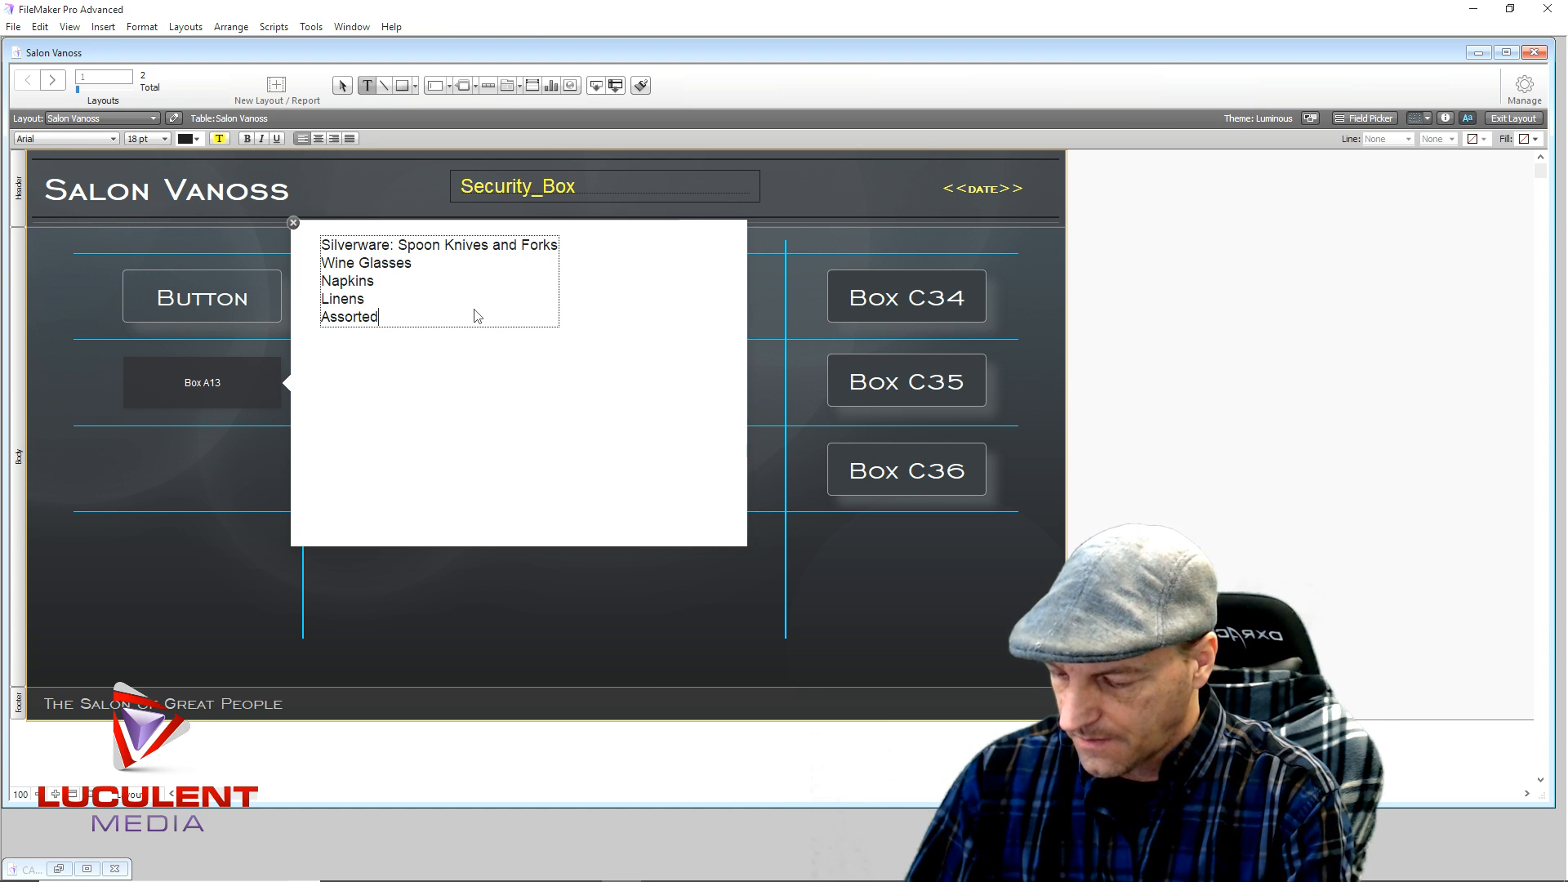
{"action": "type", "text": " Cups"}
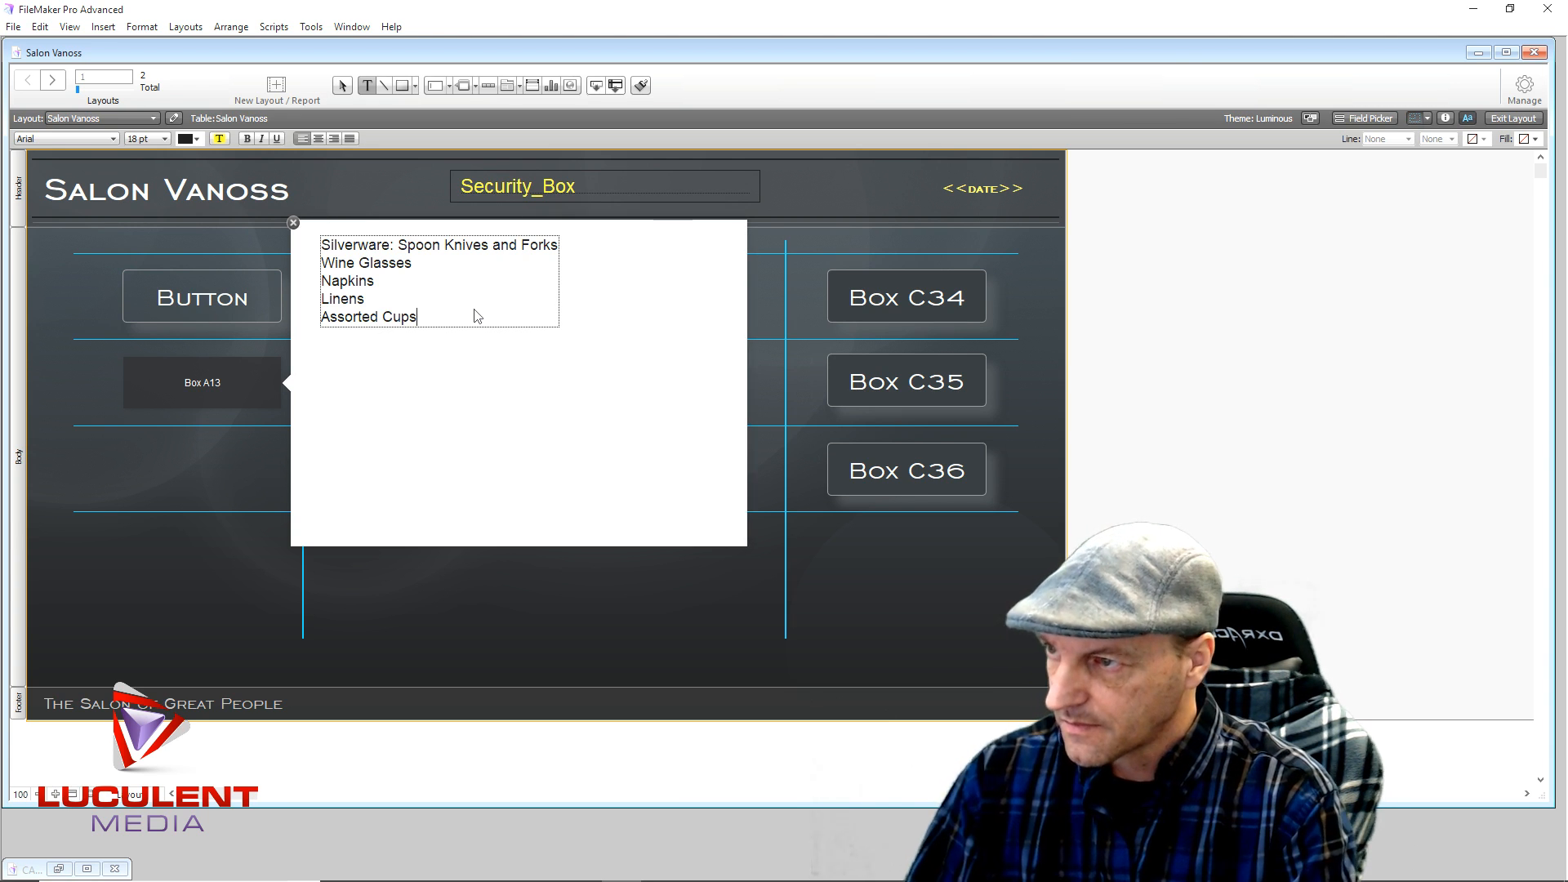
{"action": "type", "text": " (Cooff"}
{"action": "key", "text": "BackSpace"}
{"action": "key", "text": "BackSpace"}
{"action": "key", "text": "BackSpace"}
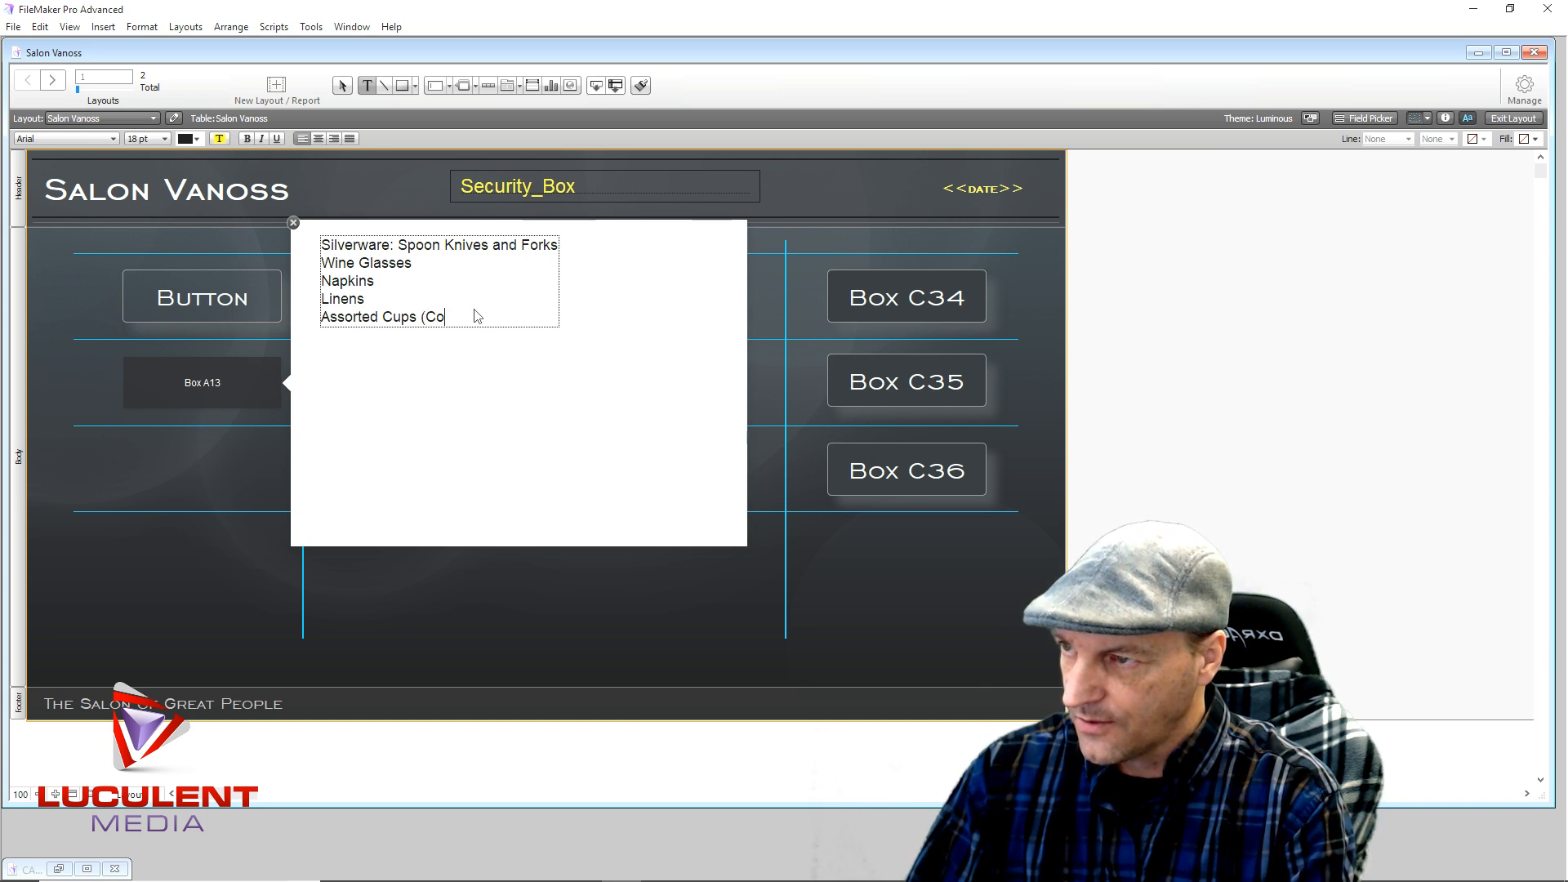
{"action": "type", "text": "ffee"}
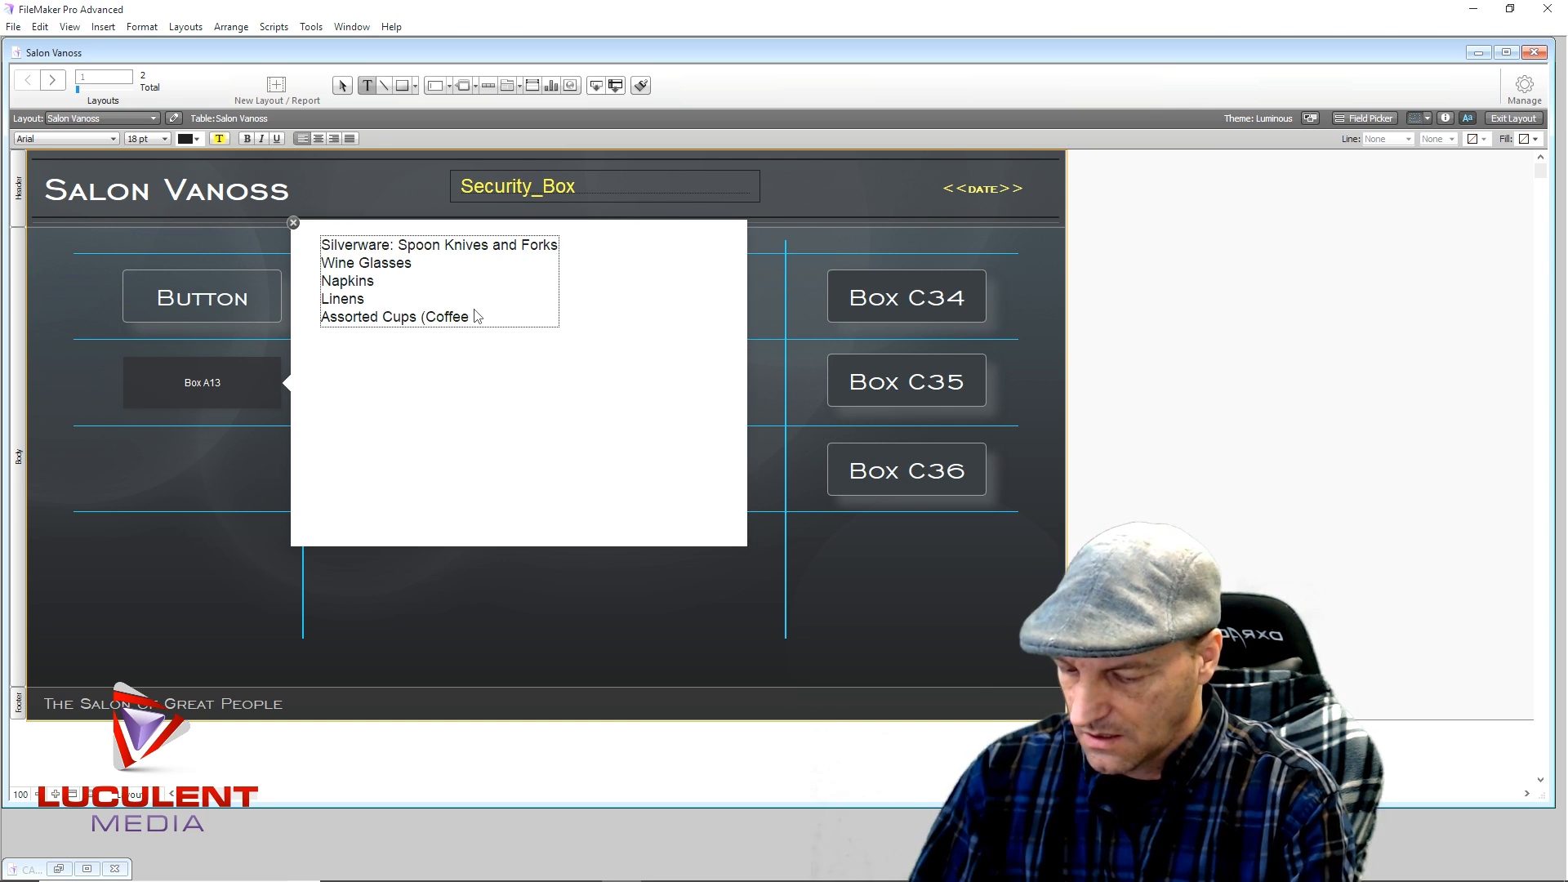
{"action": "type", "text": ")"}
{"action": "key", "text": "Return"}
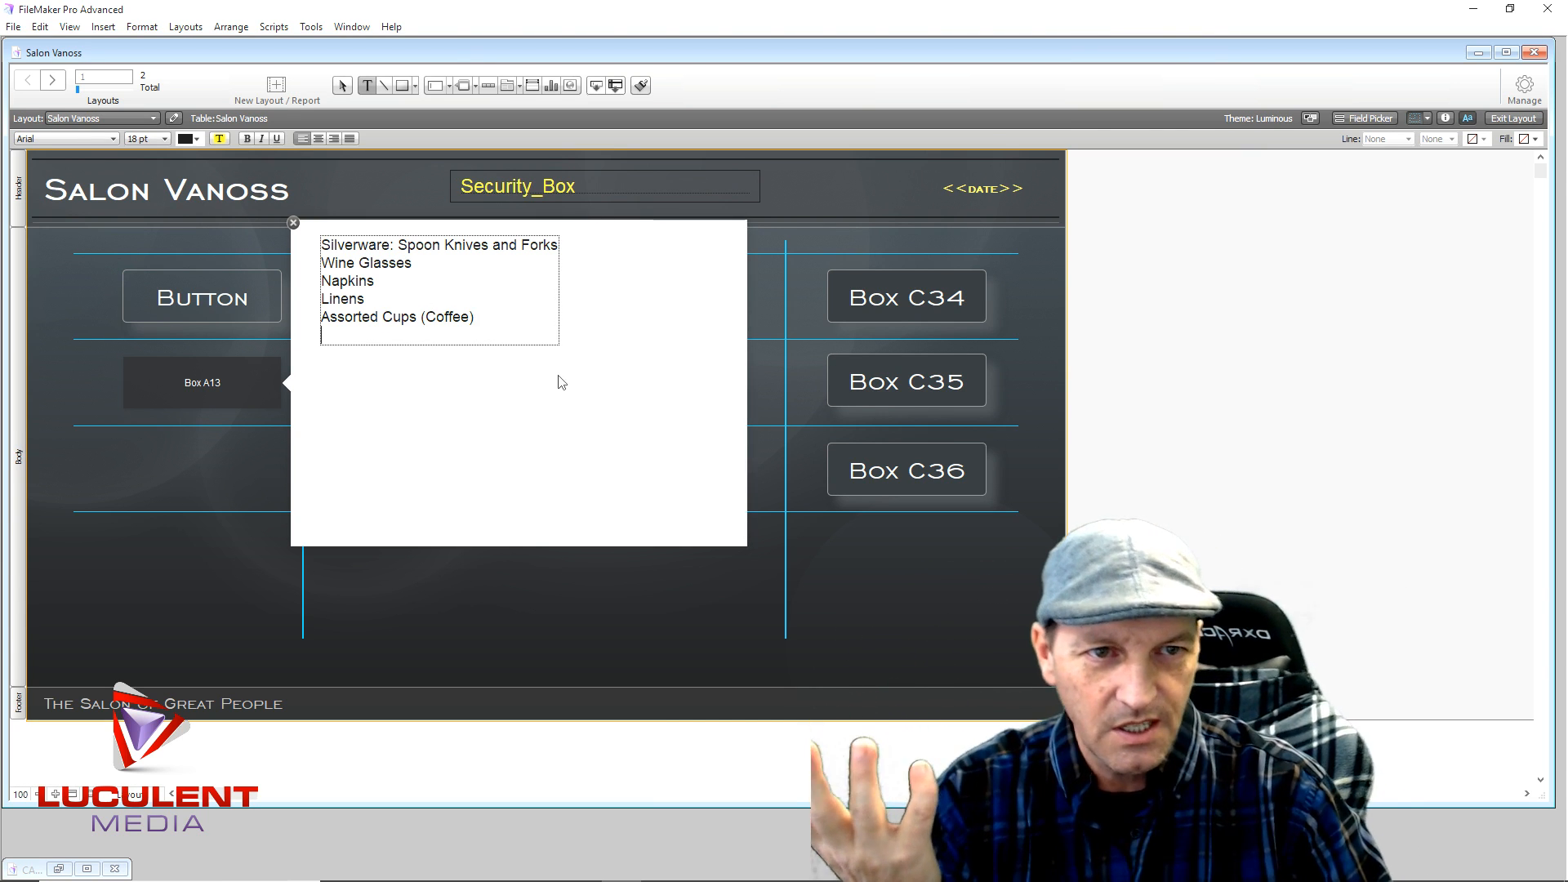
{"action": "left_click", "coordinate": [539, 402]}
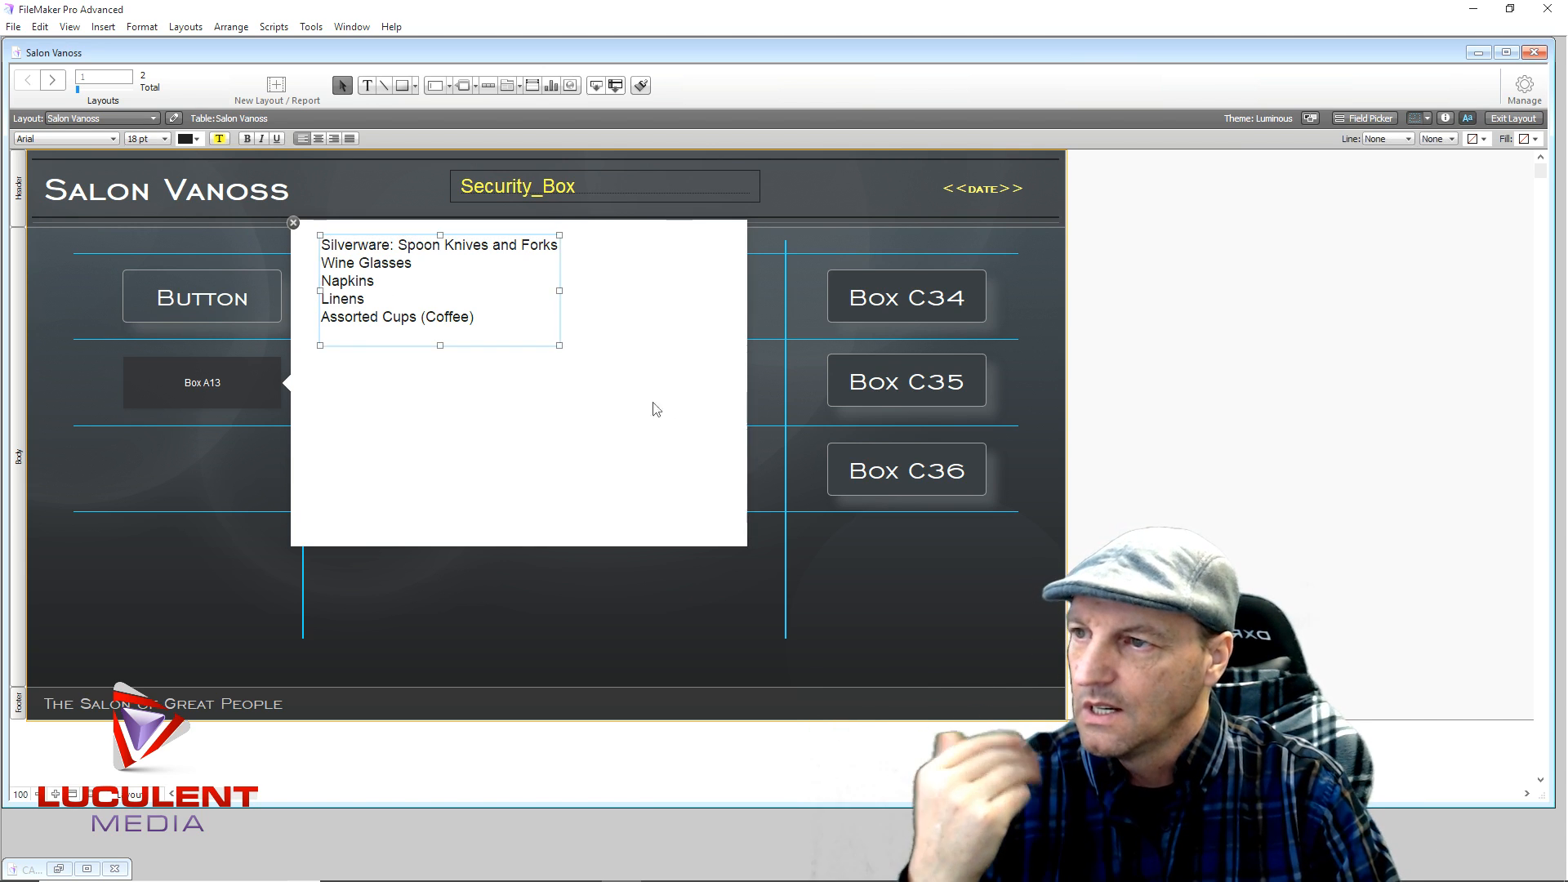
Reduce the popover's width and height to fit closely around the list of contents.
{"action": "left_click", "coordinate": [695, 395]}
{"action": "left_click", "coordinate": [740, 389]}
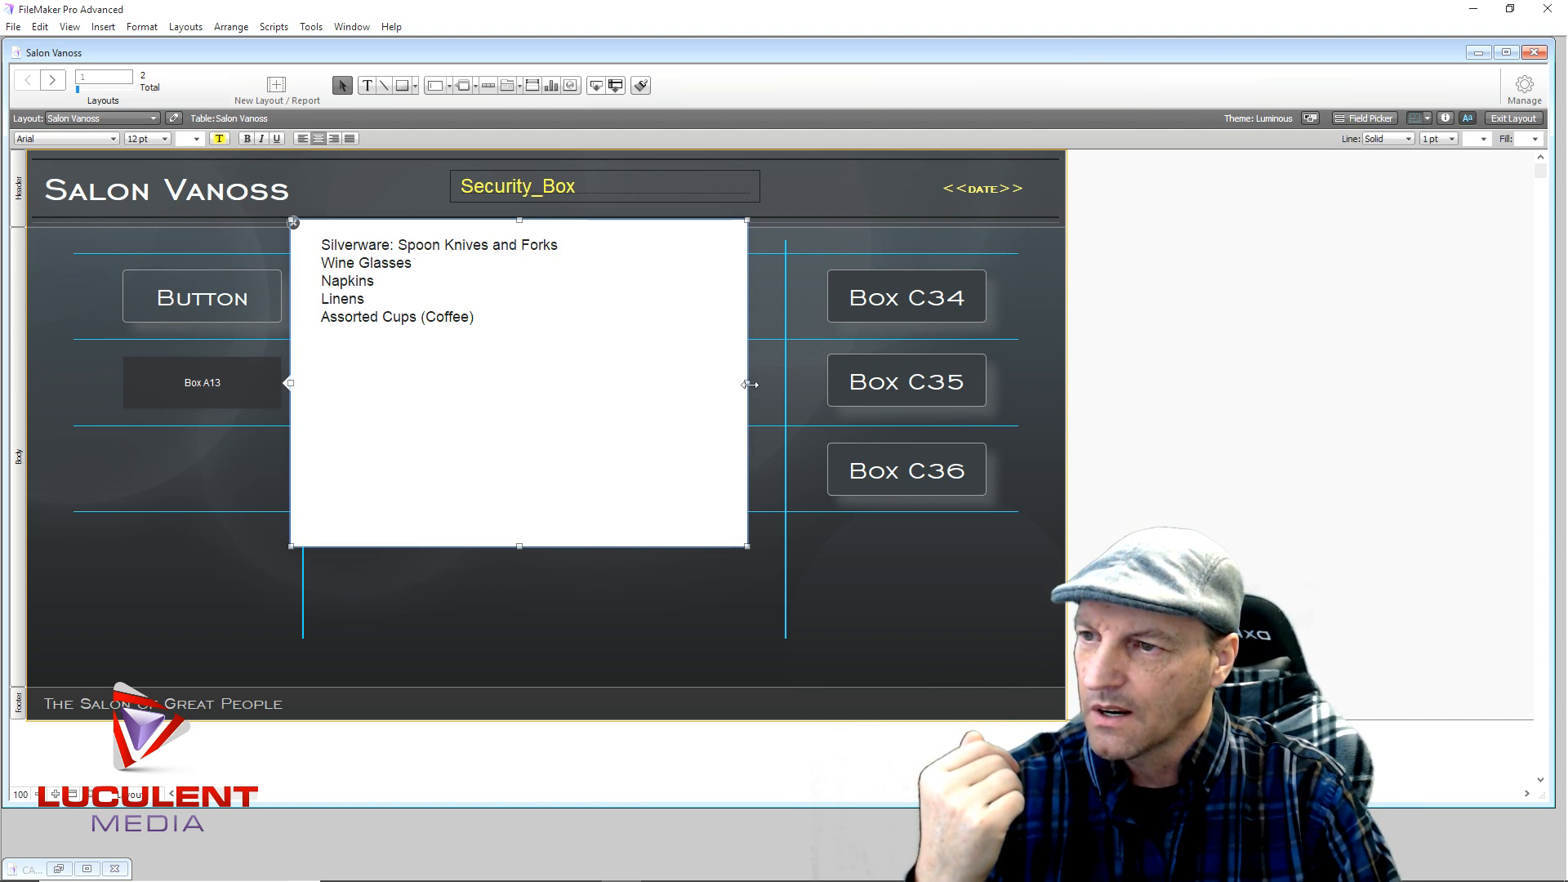
{"action": "left_click_drag", "start_coordinate": [749, 384], "coordinate": [594, 384]}
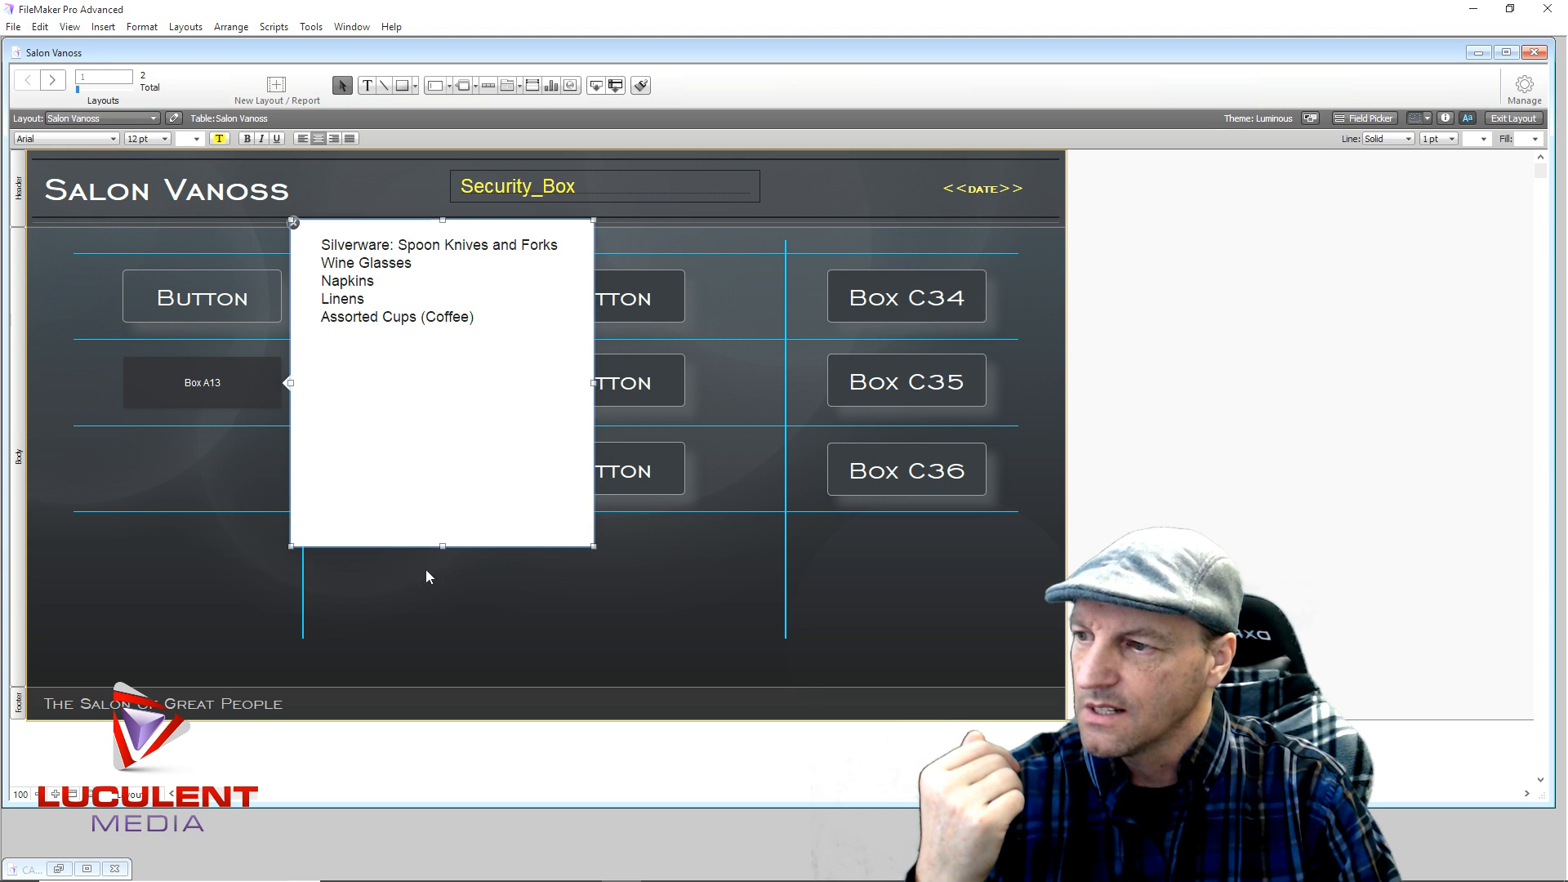
{"action": "left_click_drag", "start_coordinate": [442, 546], "coordinate": [451, 350]}
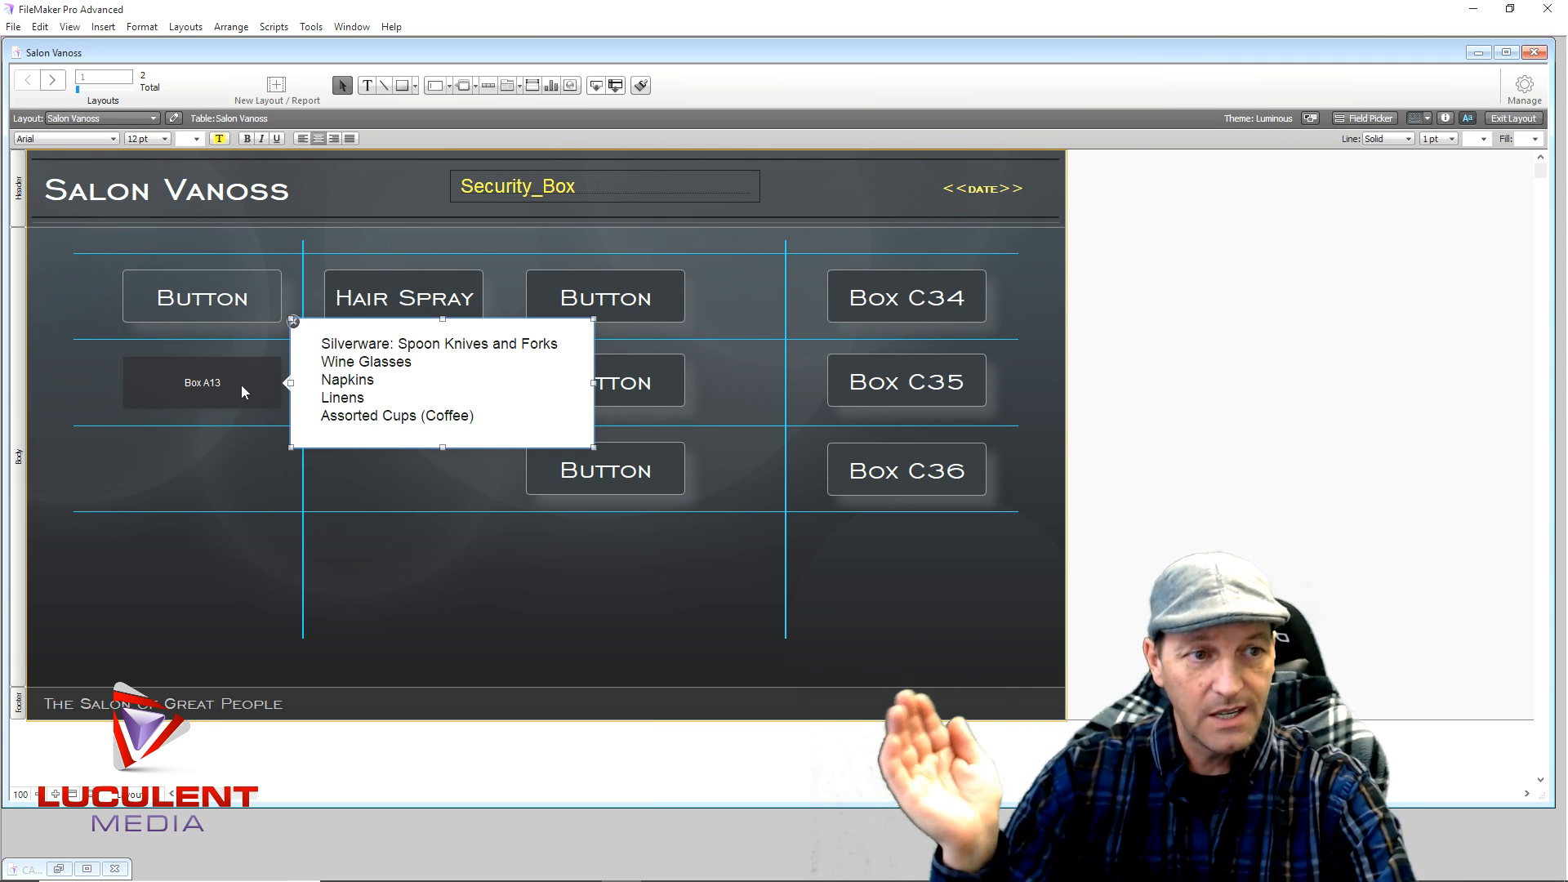
{"action": "left_click", "coordinate": [193, 473]}
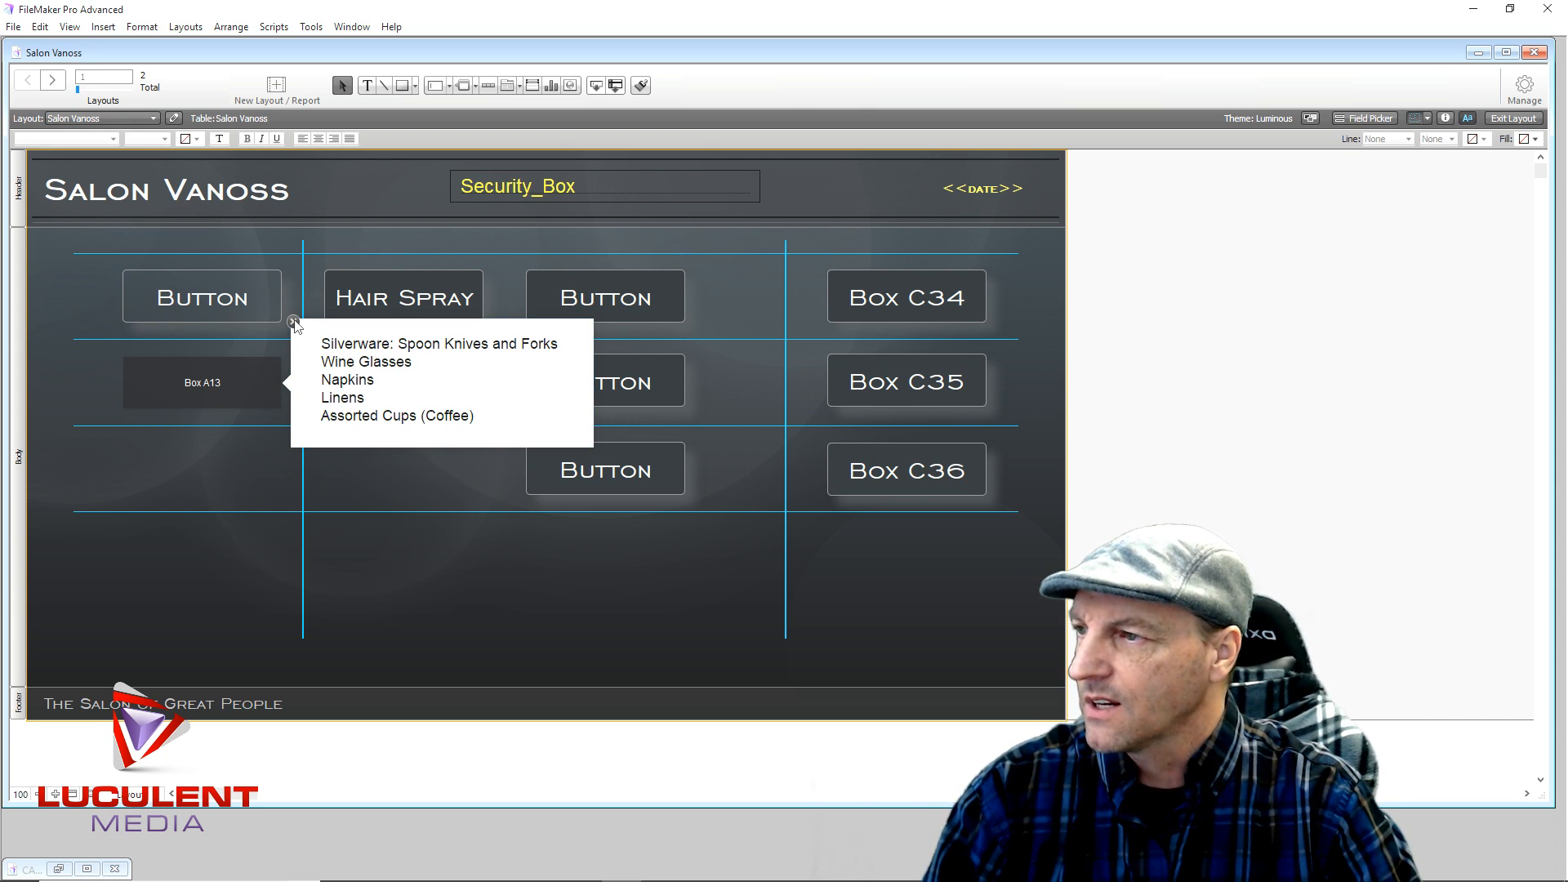
{"action": "left_click", "coordinate": [198, 453]}
Check the Box A13 popover button's setup without changing it and close its popover.
{"action": "double_click", "coordinate": [227, 386]}
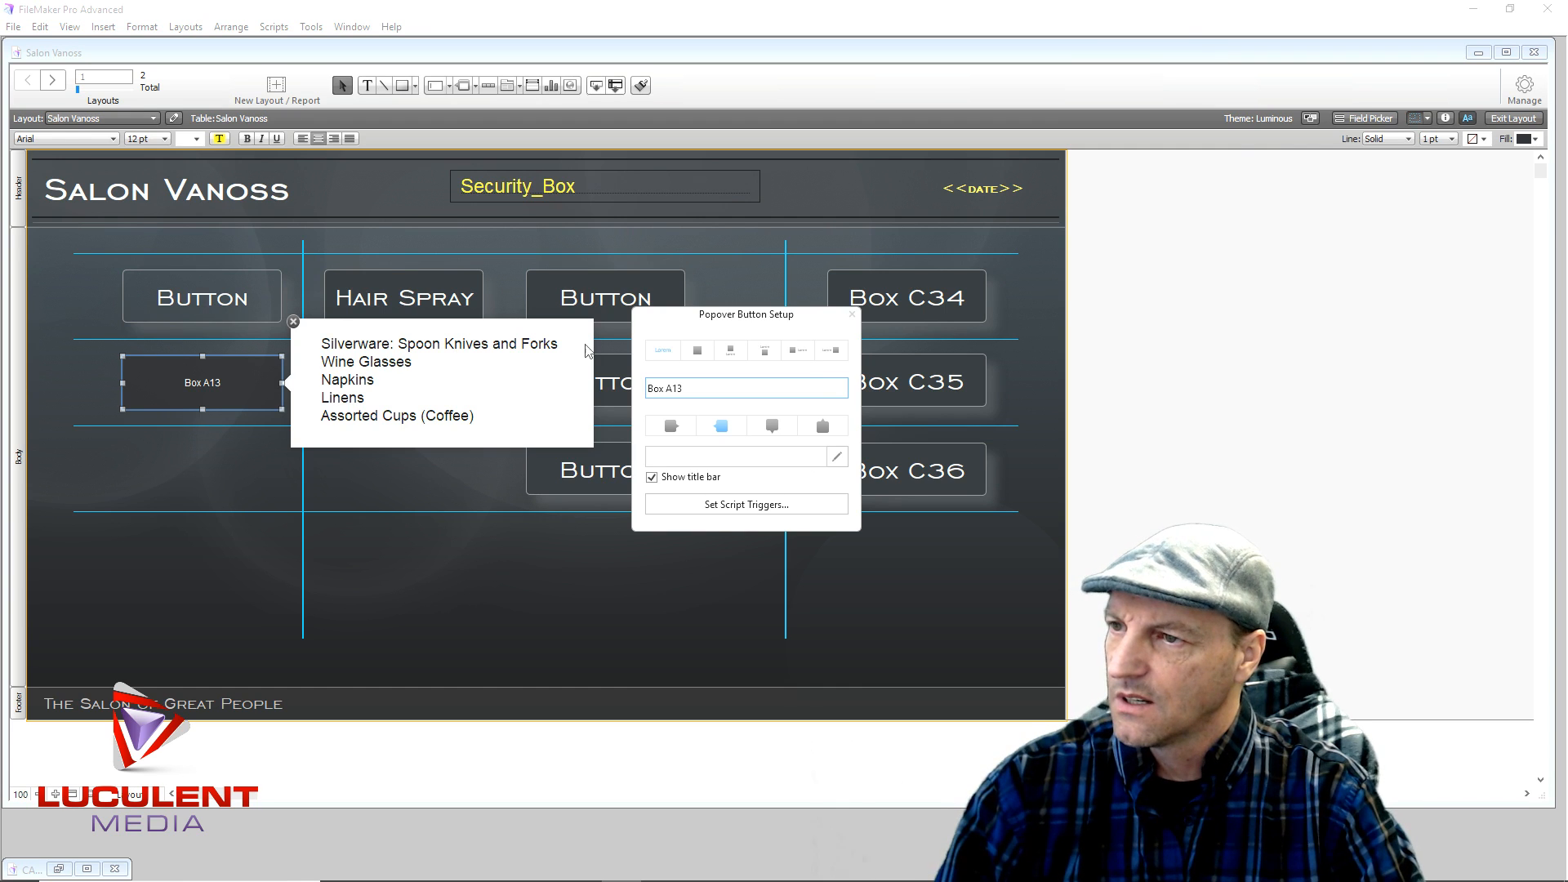
{"action": "left_click", "coordinate": [852, 314]}
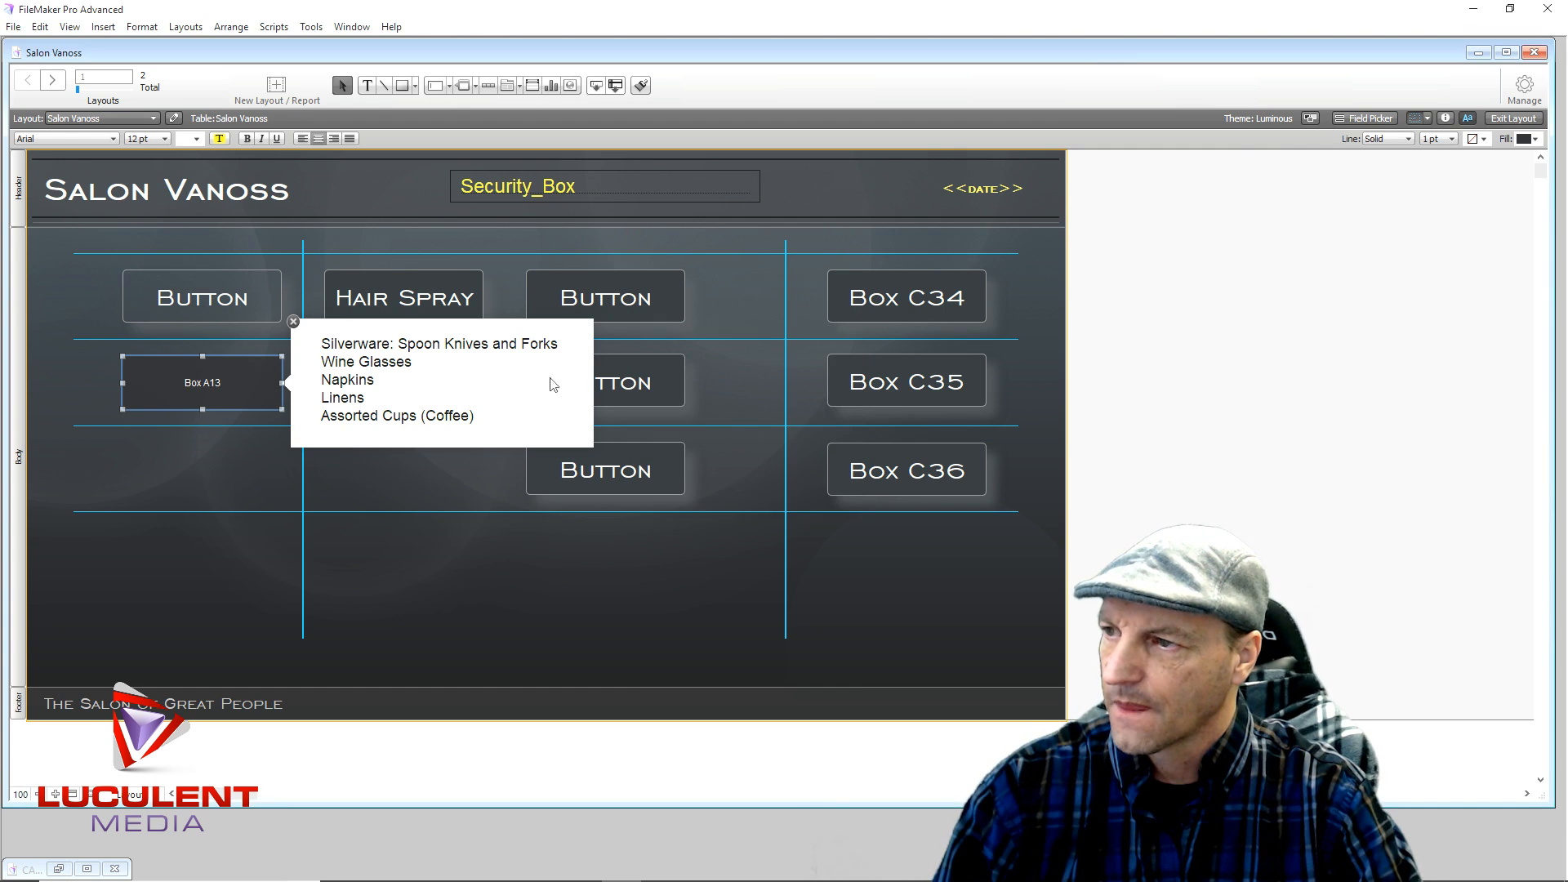
{"action": "left_click", "coordinate": [295, 323]}
{"action": "left_click", "coordinate": [190, 454]}
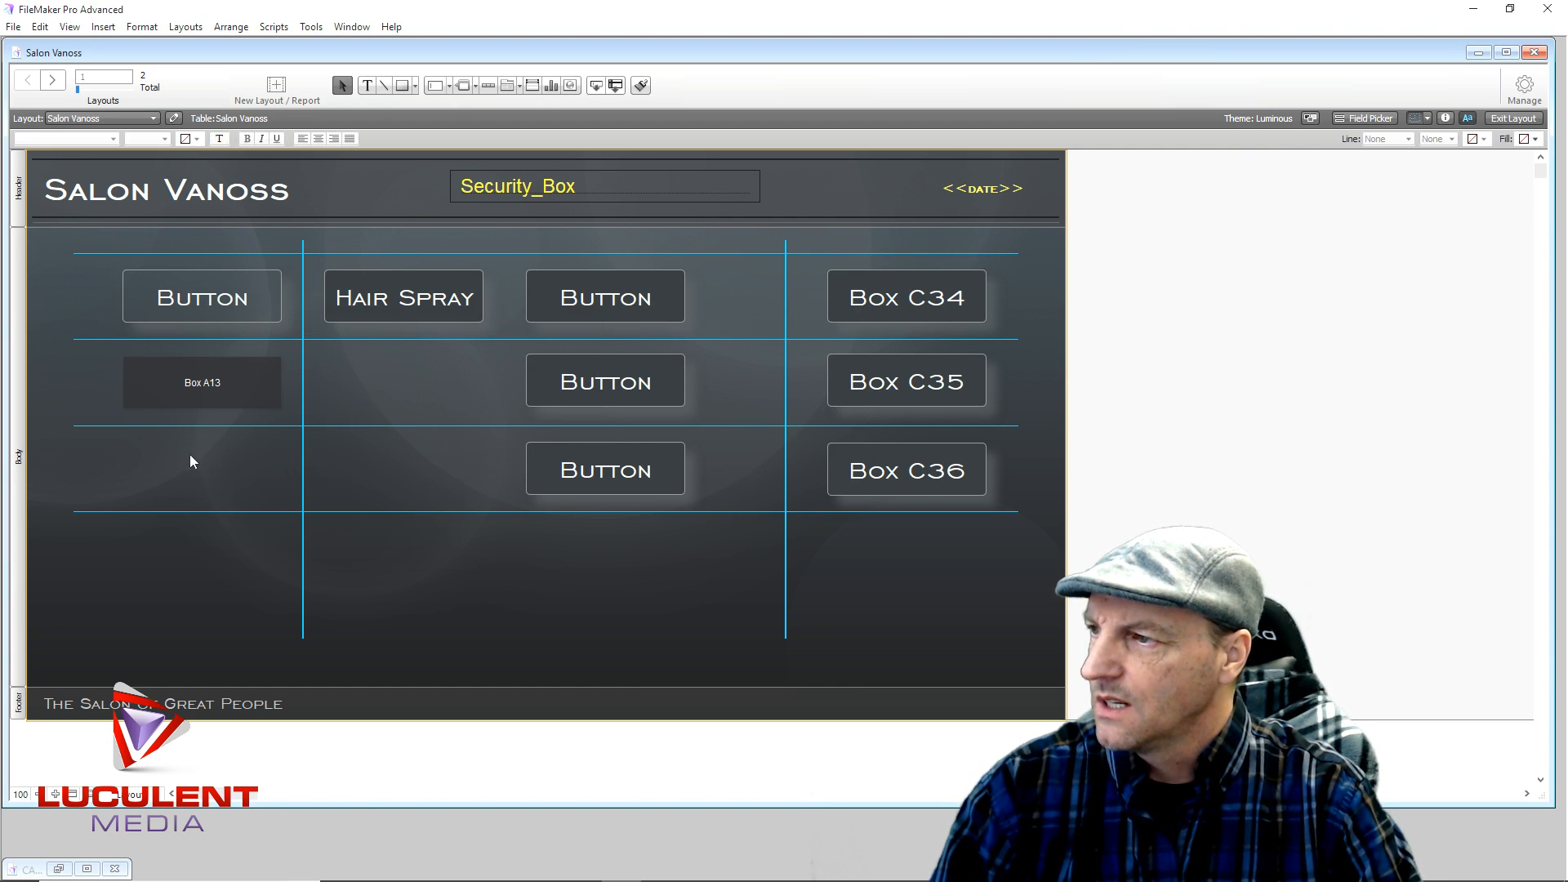
Set the Box A13 button label's font to EngraversGothic BT.
{"action": "left_click", "coordinate": [205, 378]}
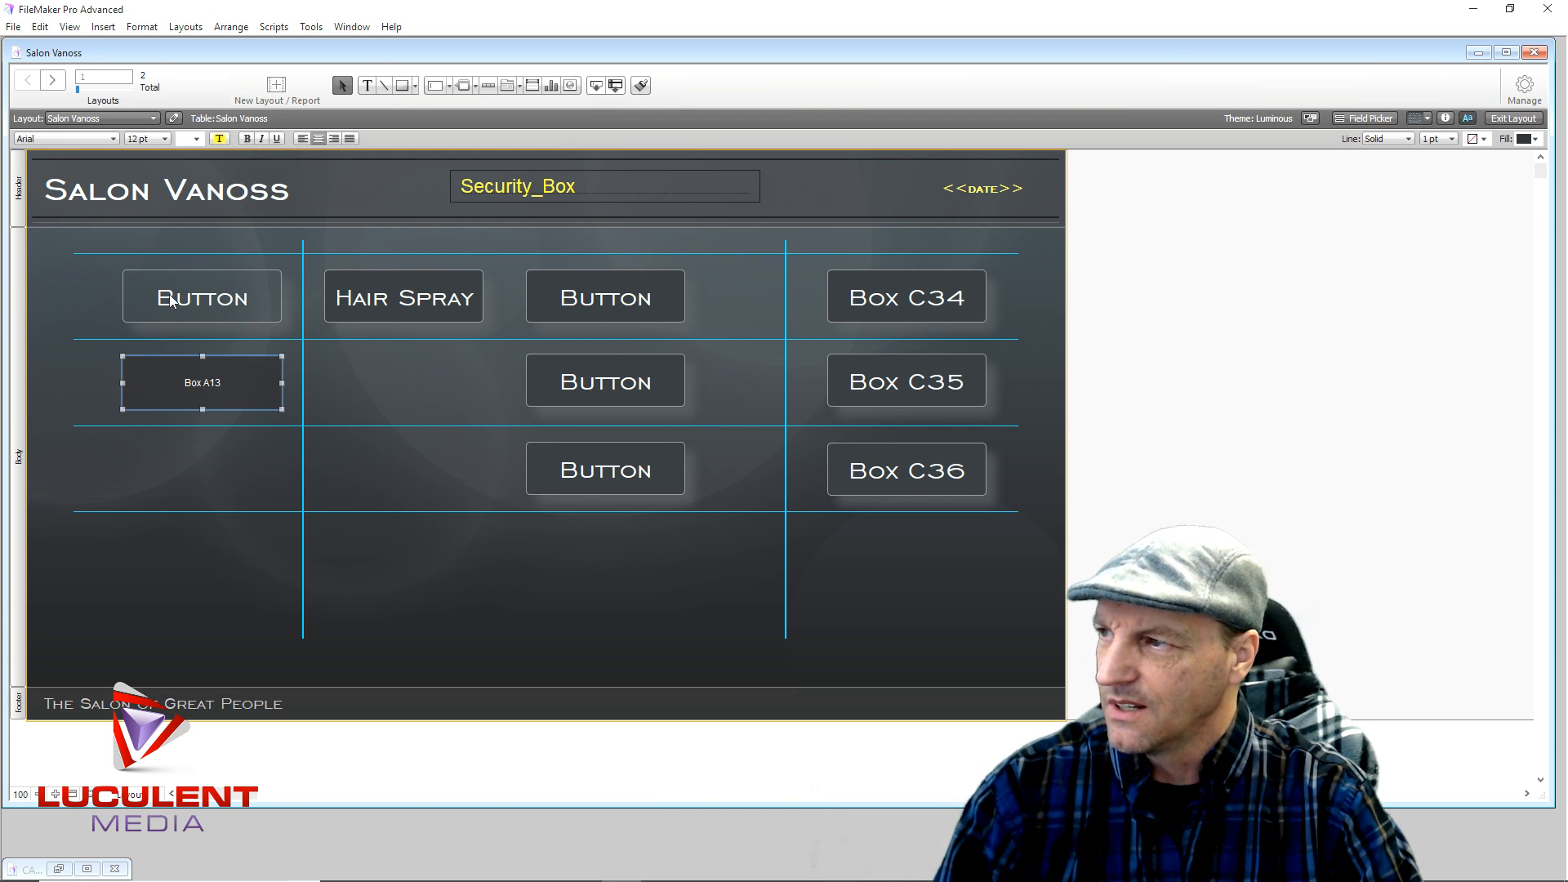
{"action": "left_click", "coordinate": [117, 139]}
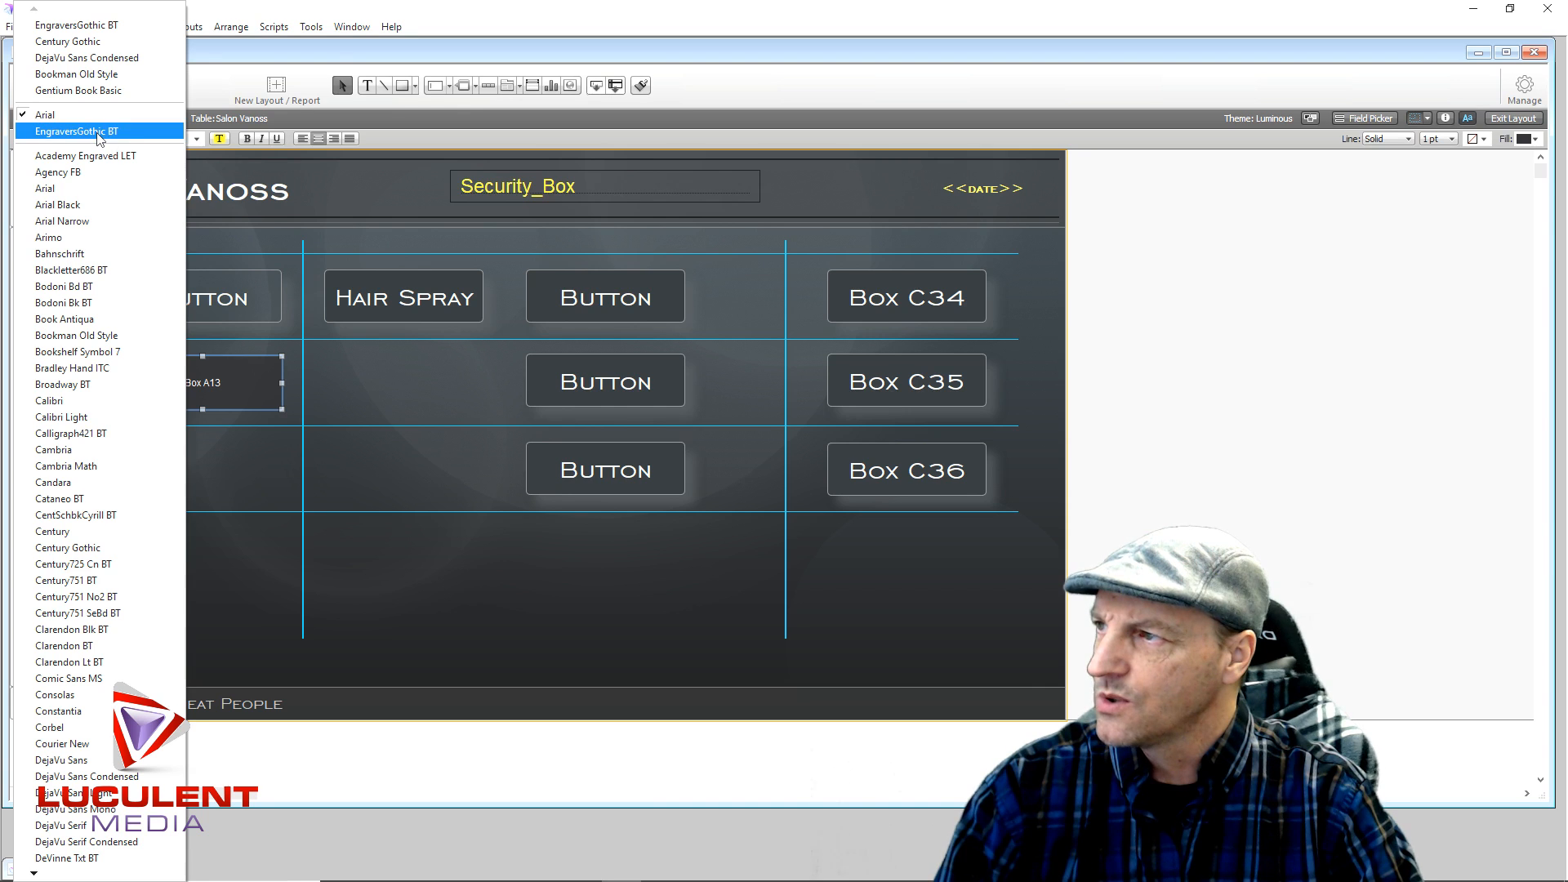
{"action": "left_click", "coordinate": [99, 131]}
{"action": "left_click", "coordinate": [183, 303]}
{"action": "left_click", "coordinate": [210, 389]}
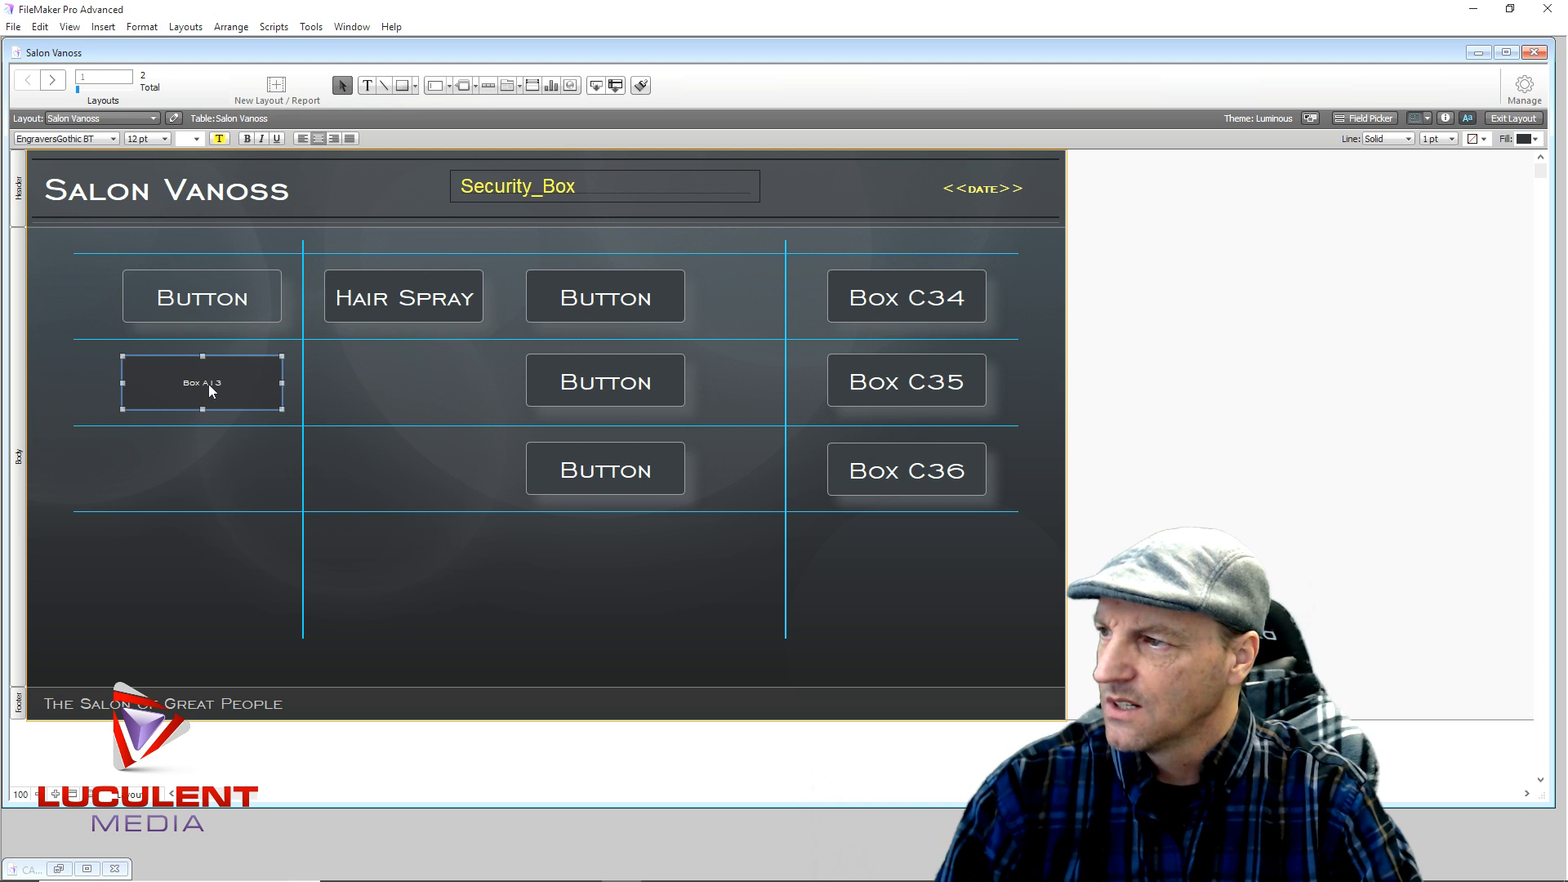
{"action": "left_click", "coordinate": [112, 140]}
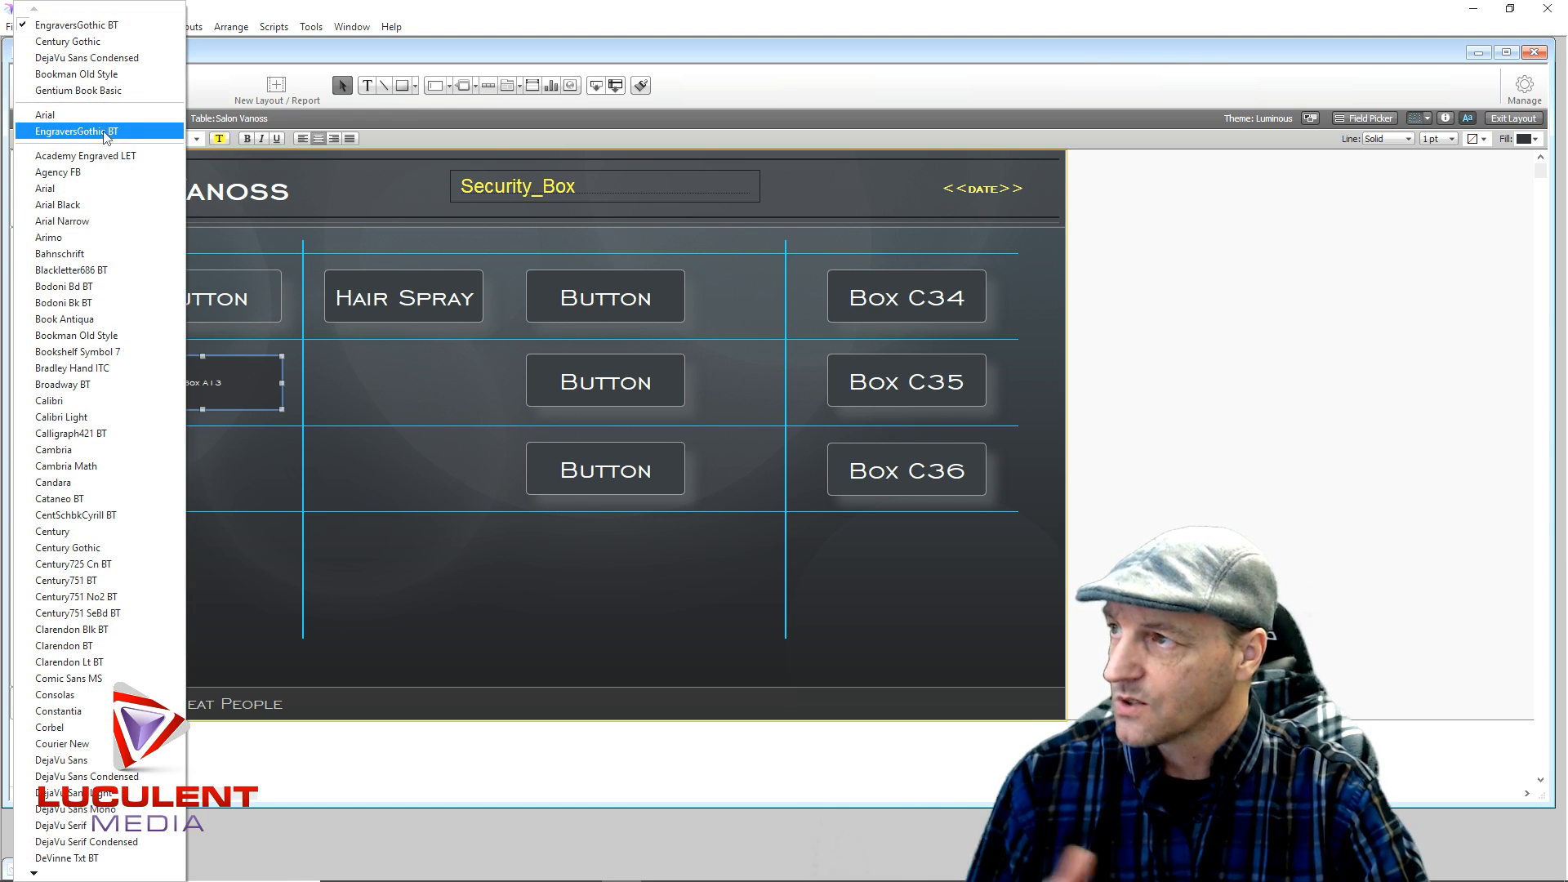
{"action": "left_click", "coordinate": [315, 194]}
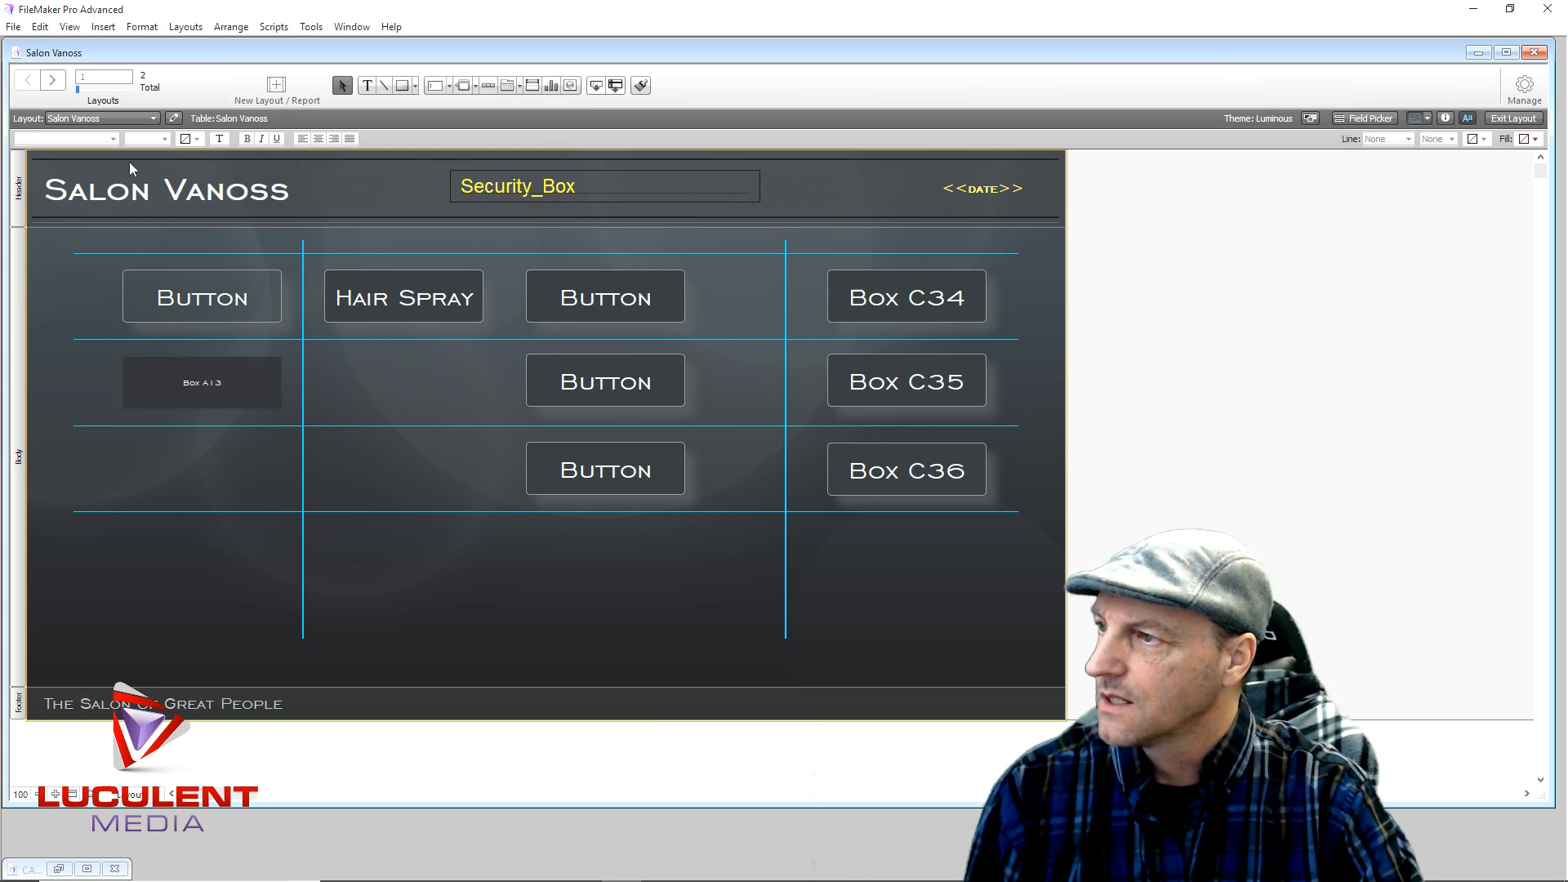
Set the Box A13 button label's font size to 36 pt.
{"action": "left_click", "coordinate": [183, 396]}
{"action": "left_click", "coordinate": [162, 141]}
{"action": "left_click", "coordinate": [156, 320]}
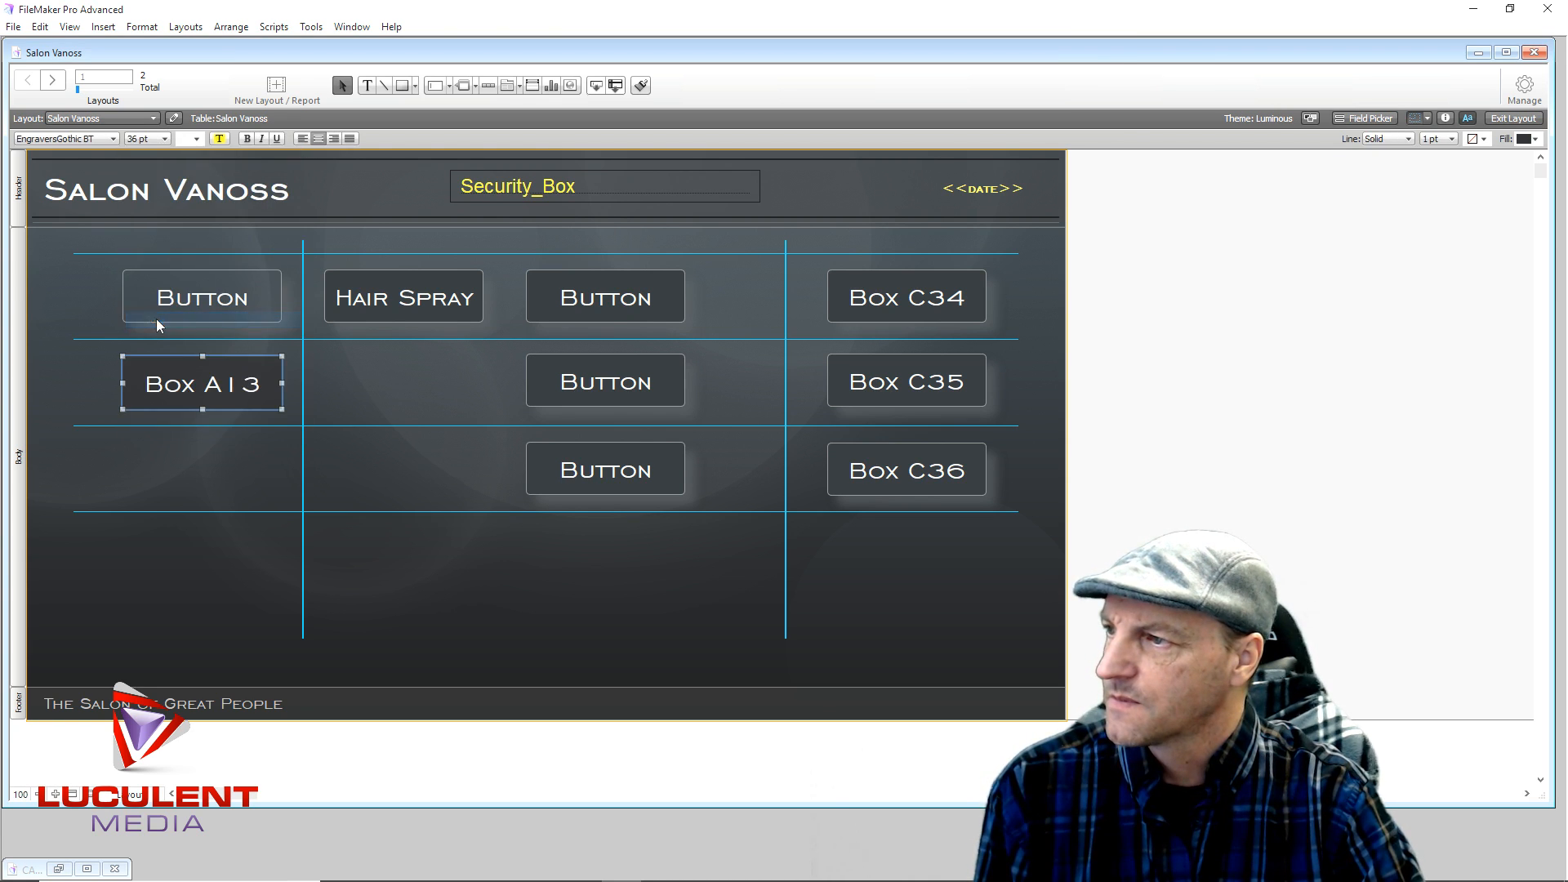
{"action": "left_click", "coordinate": [211, 472]}
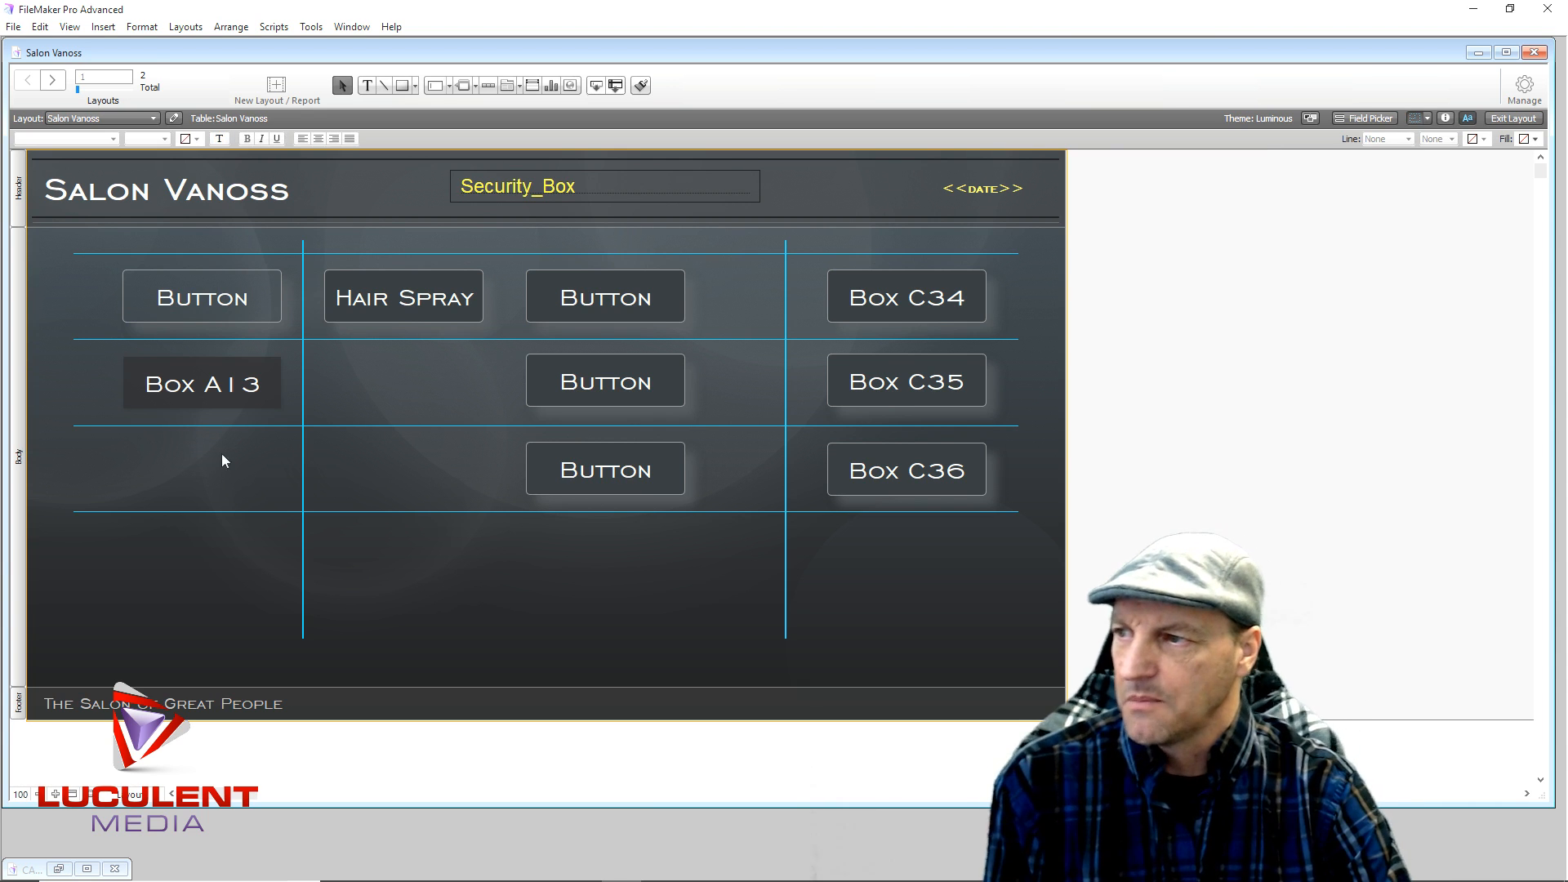
Set the Box A13 button's corner radius to 5 and compare it with the button above.
{"action": "left_click", "coordinate": [233, 366]}
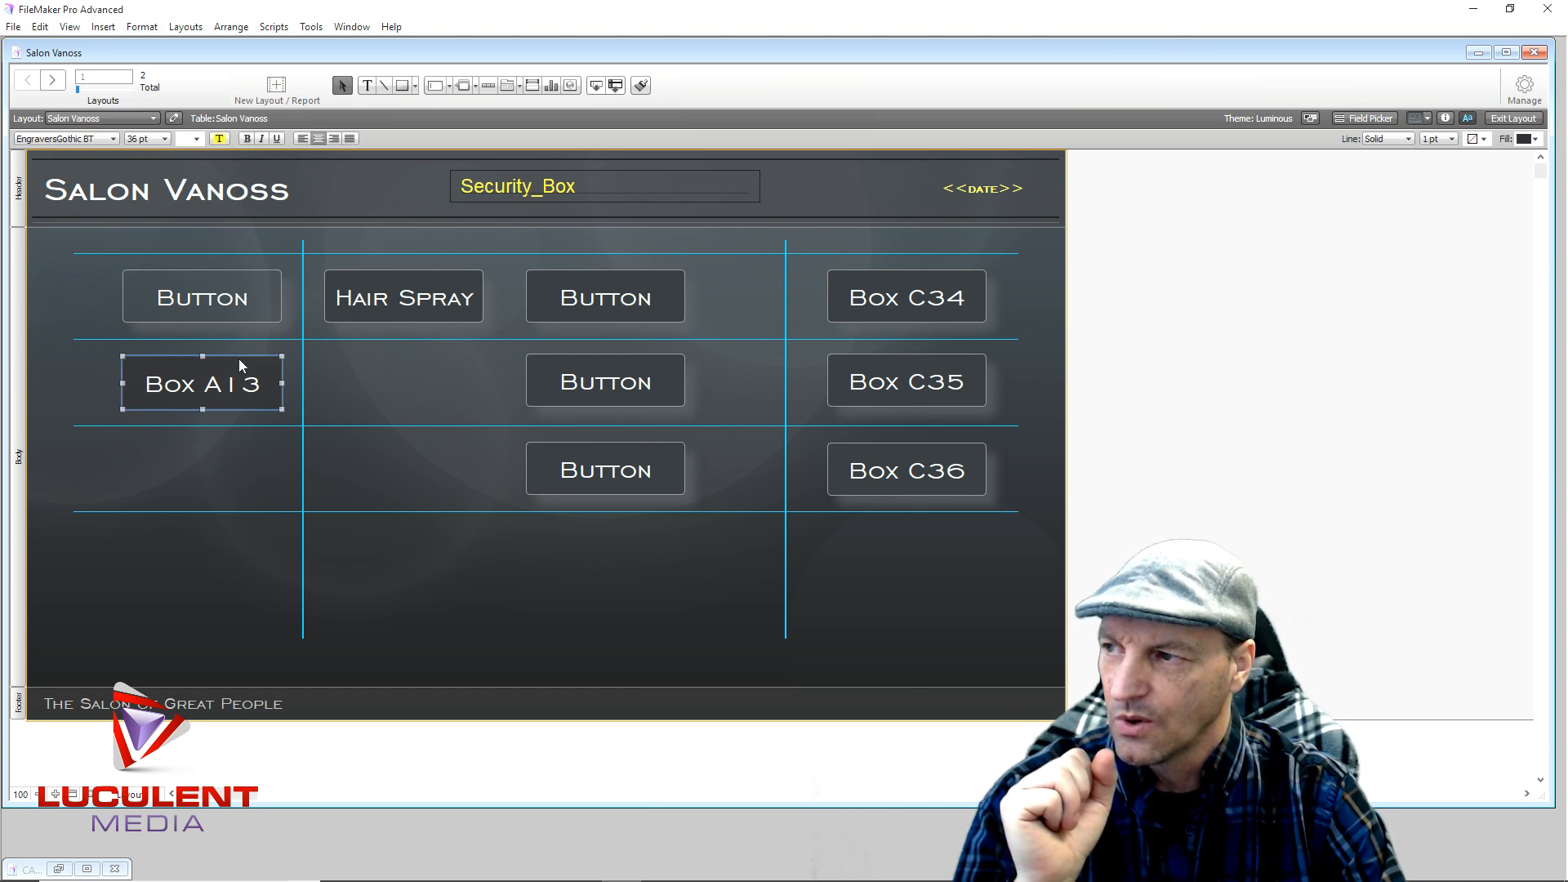
{"action": "left_click", "coordinate": [1447, 120]}
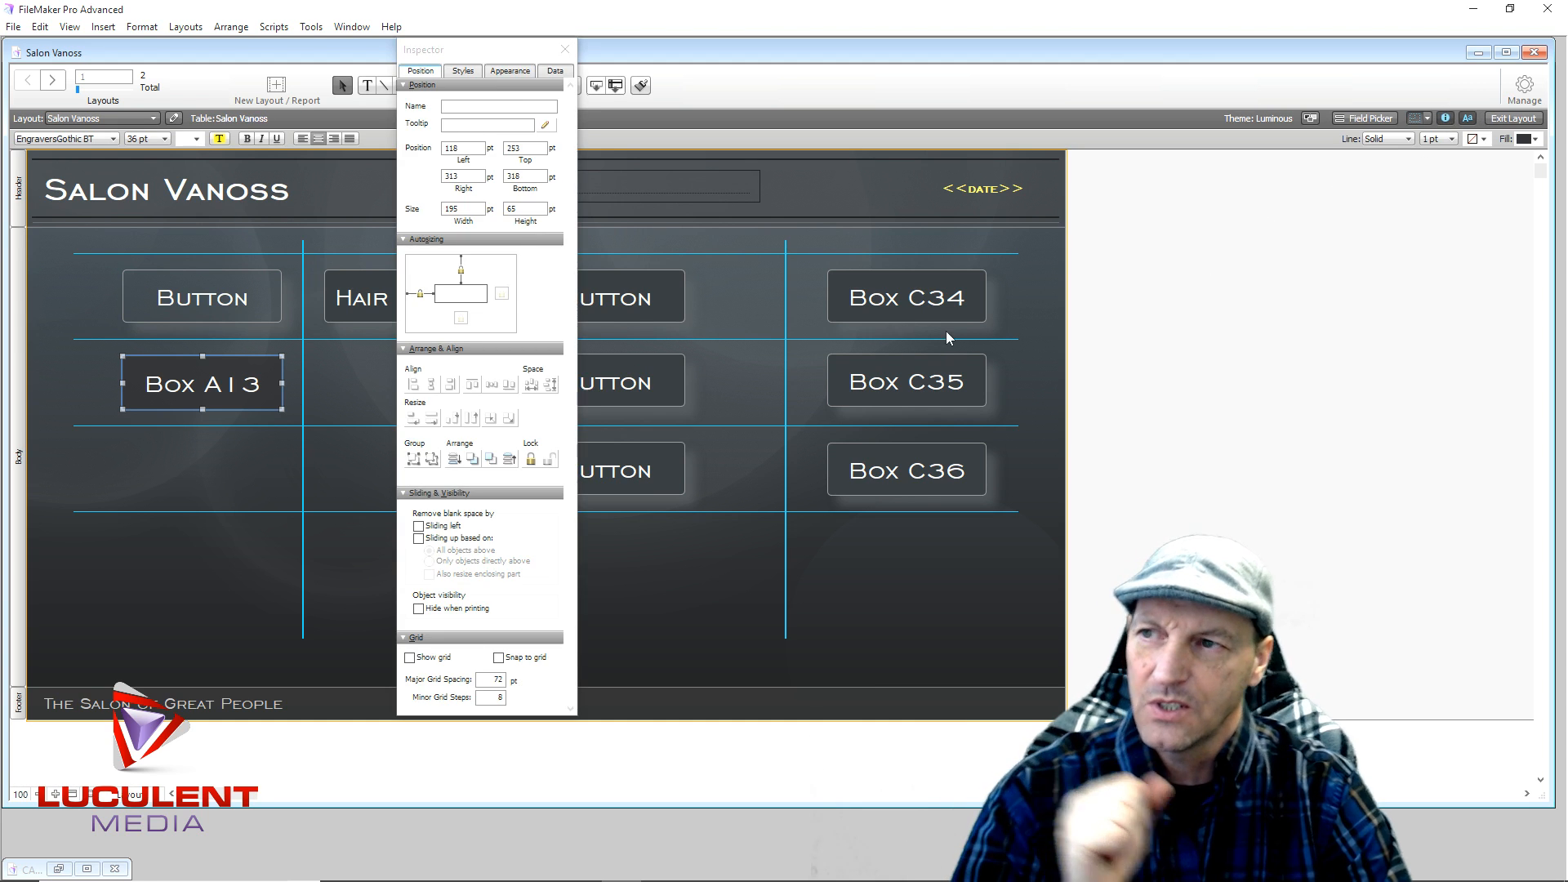
{"action": "left_click_drag", "start_coordinate": [494, 55], "coordinate": [411, 41]}
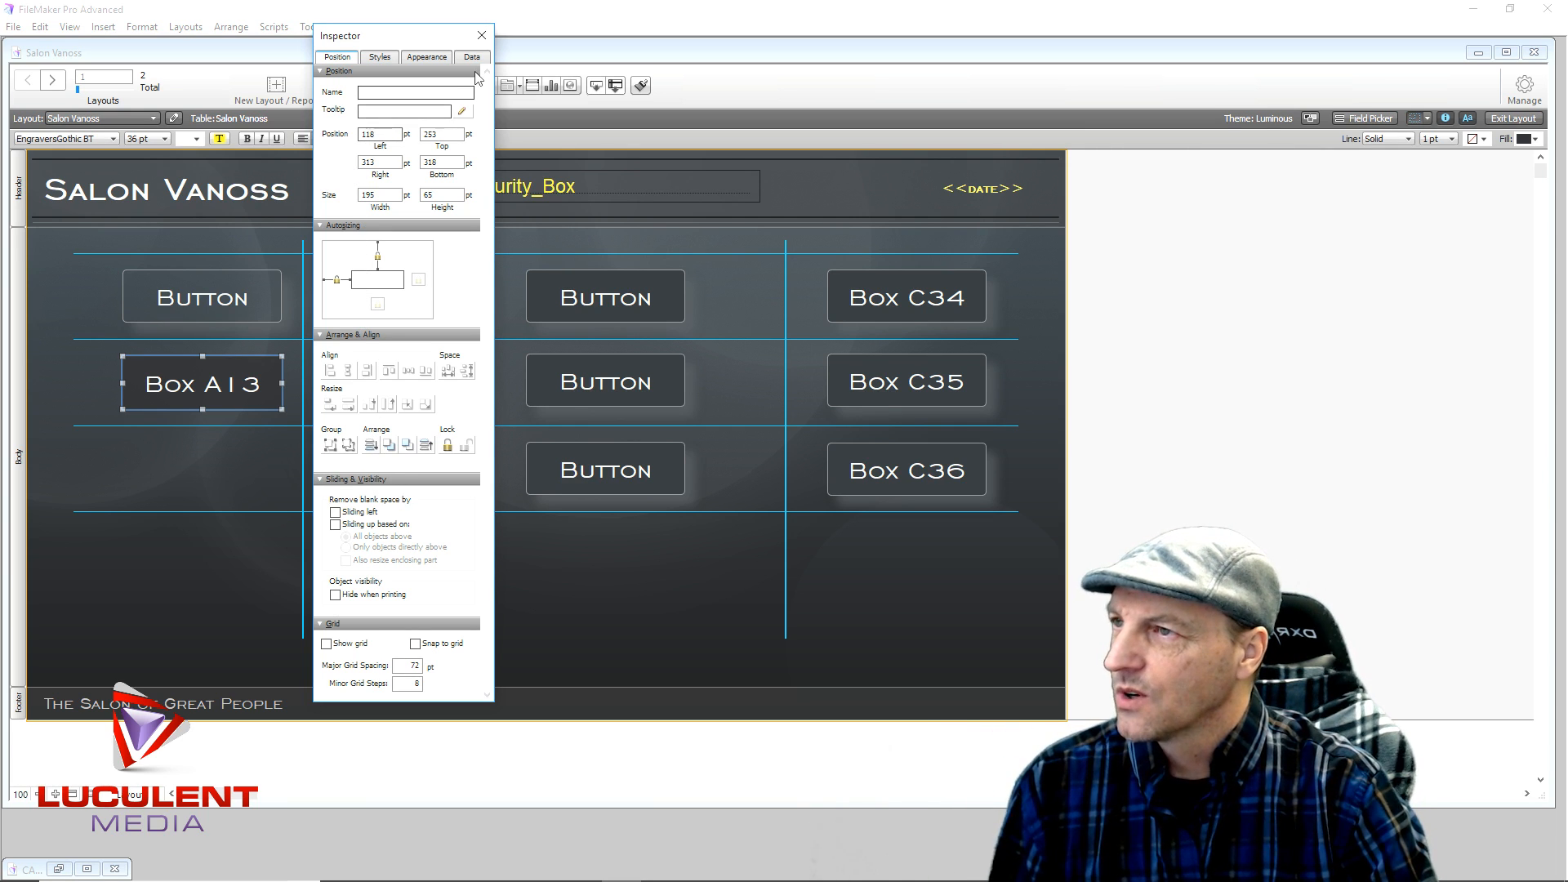
{"action": "left_click", "coordinate": [428, 57]}
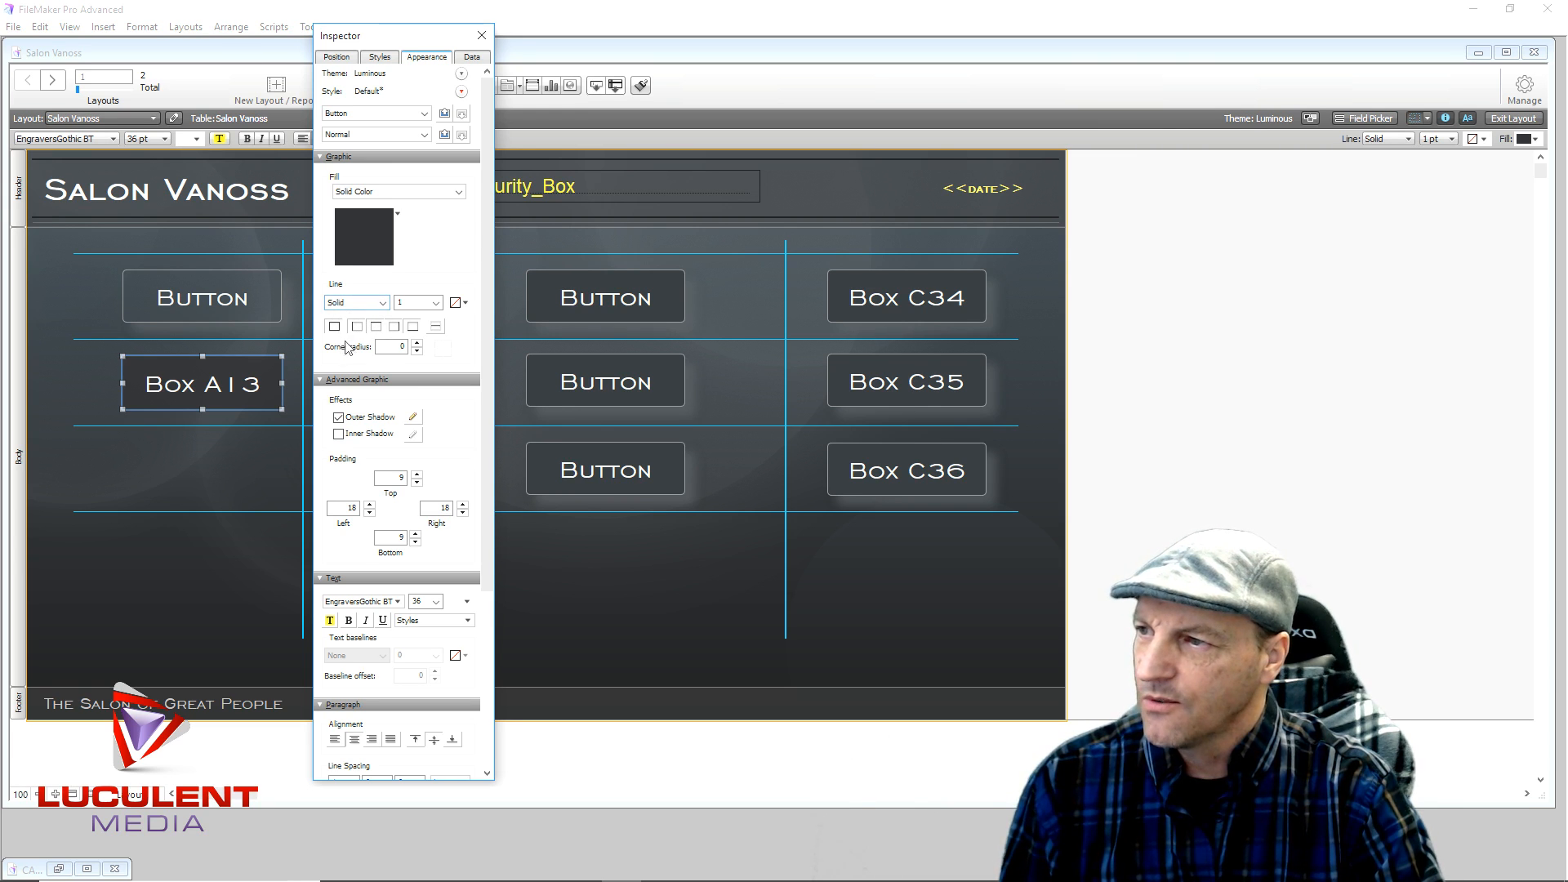
{"action": "left_click", "coordinate": [417, 344]}
{"action": "left_click", "coordinate": [418, 344]}
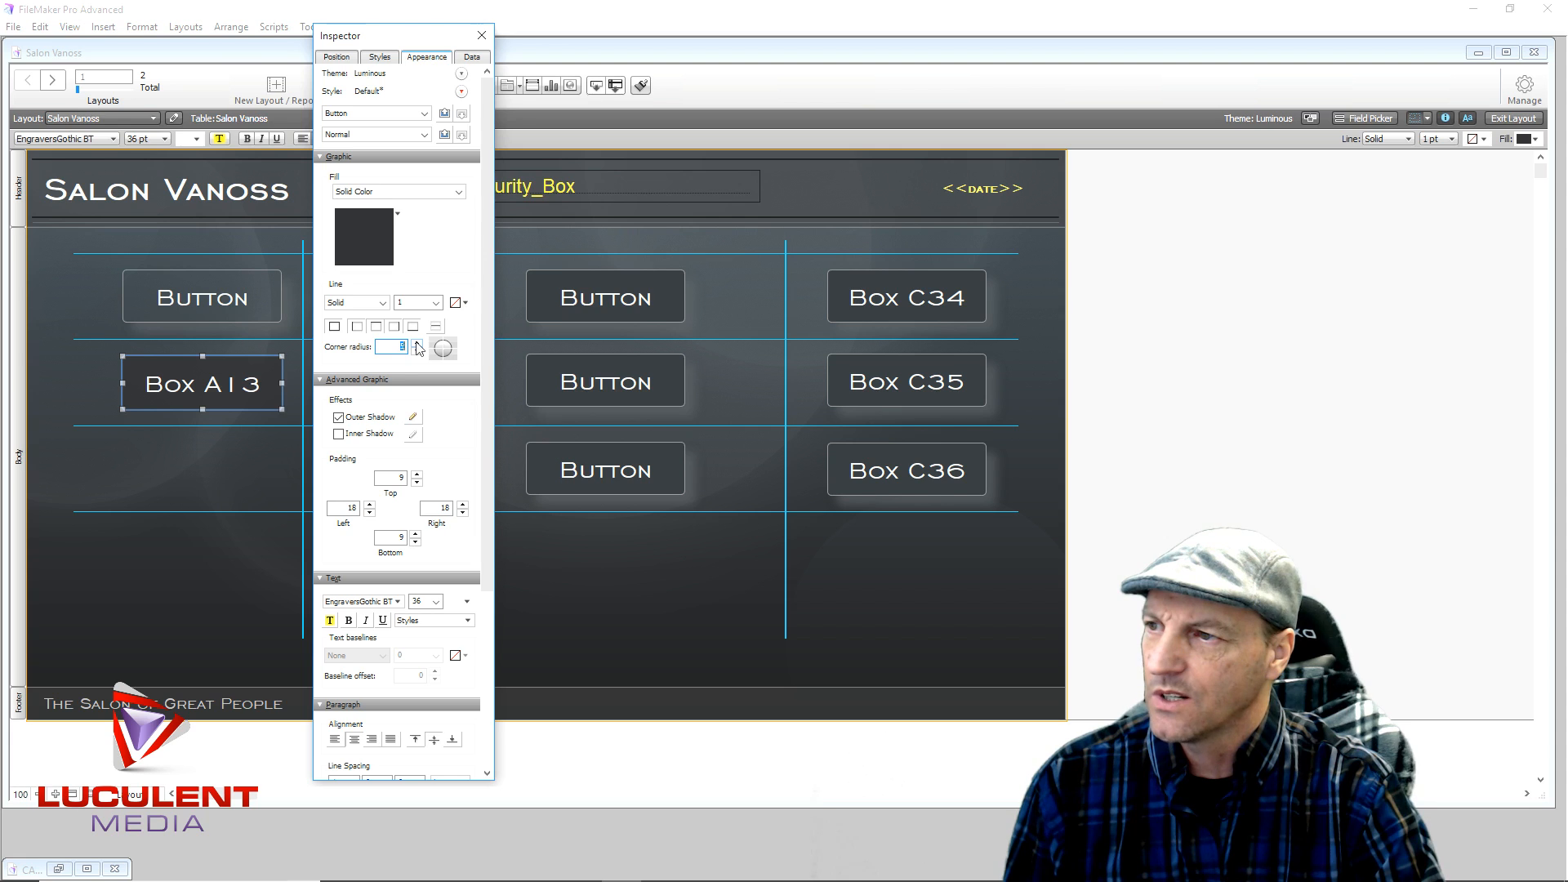
{"action": "left_click", "coordinate": [224, 472]}
{"action": "left_click", "coordinate": [241, 304]}
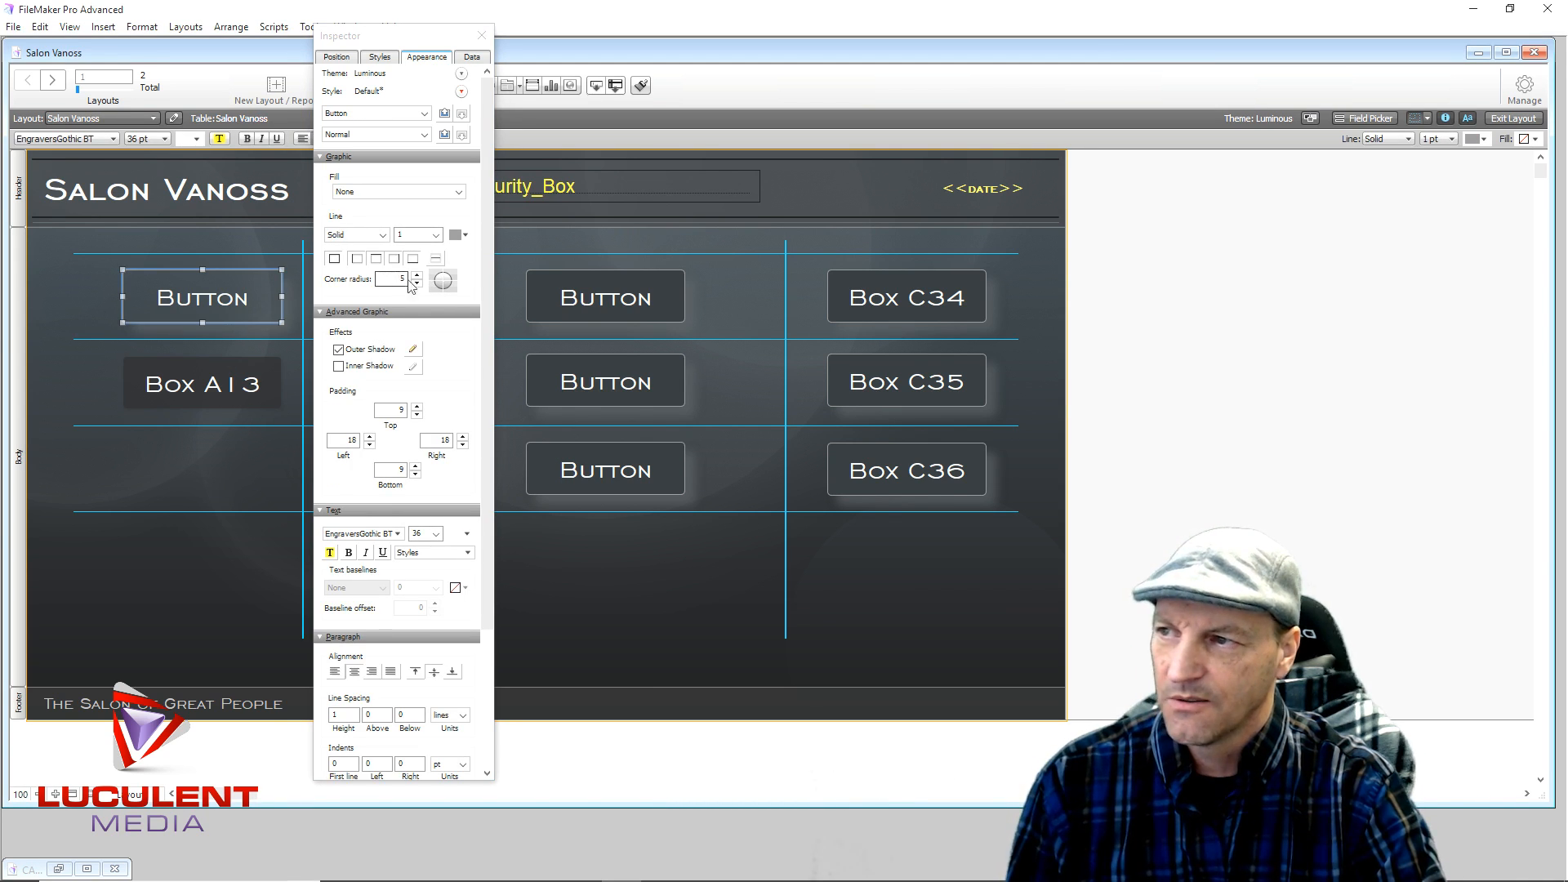
Remove the solid colour fill from the Box A13 button by setting its fill to None.
{"action": "left_click", "coordinate": [244, 390]}
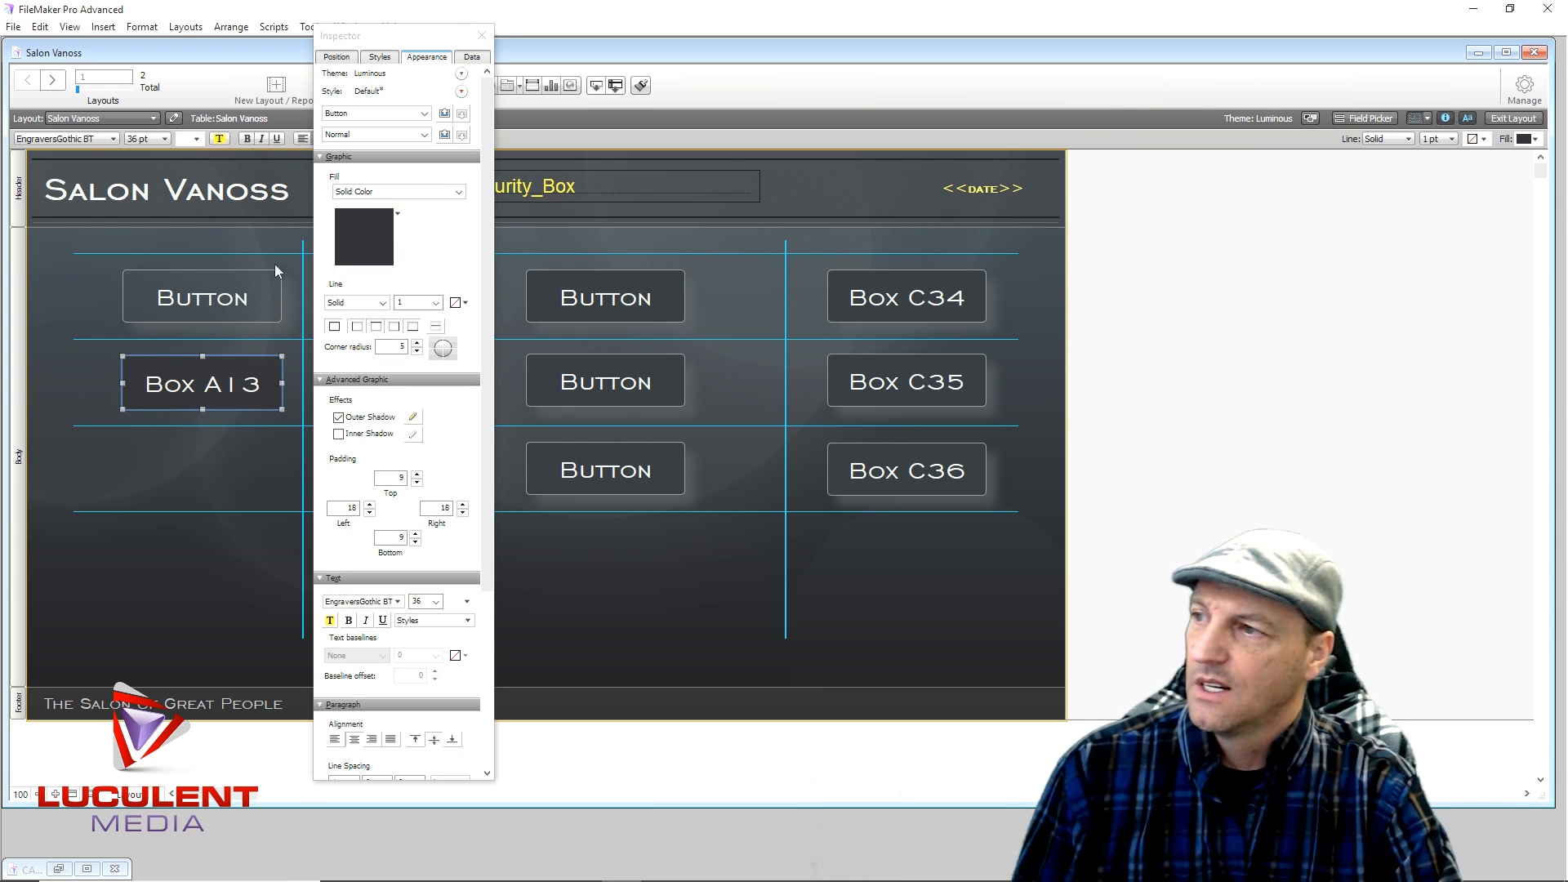
{"action": "left_click", "coordinate": [361, 237]}
{"action": "left_click", "coordinate": [361, 237]}
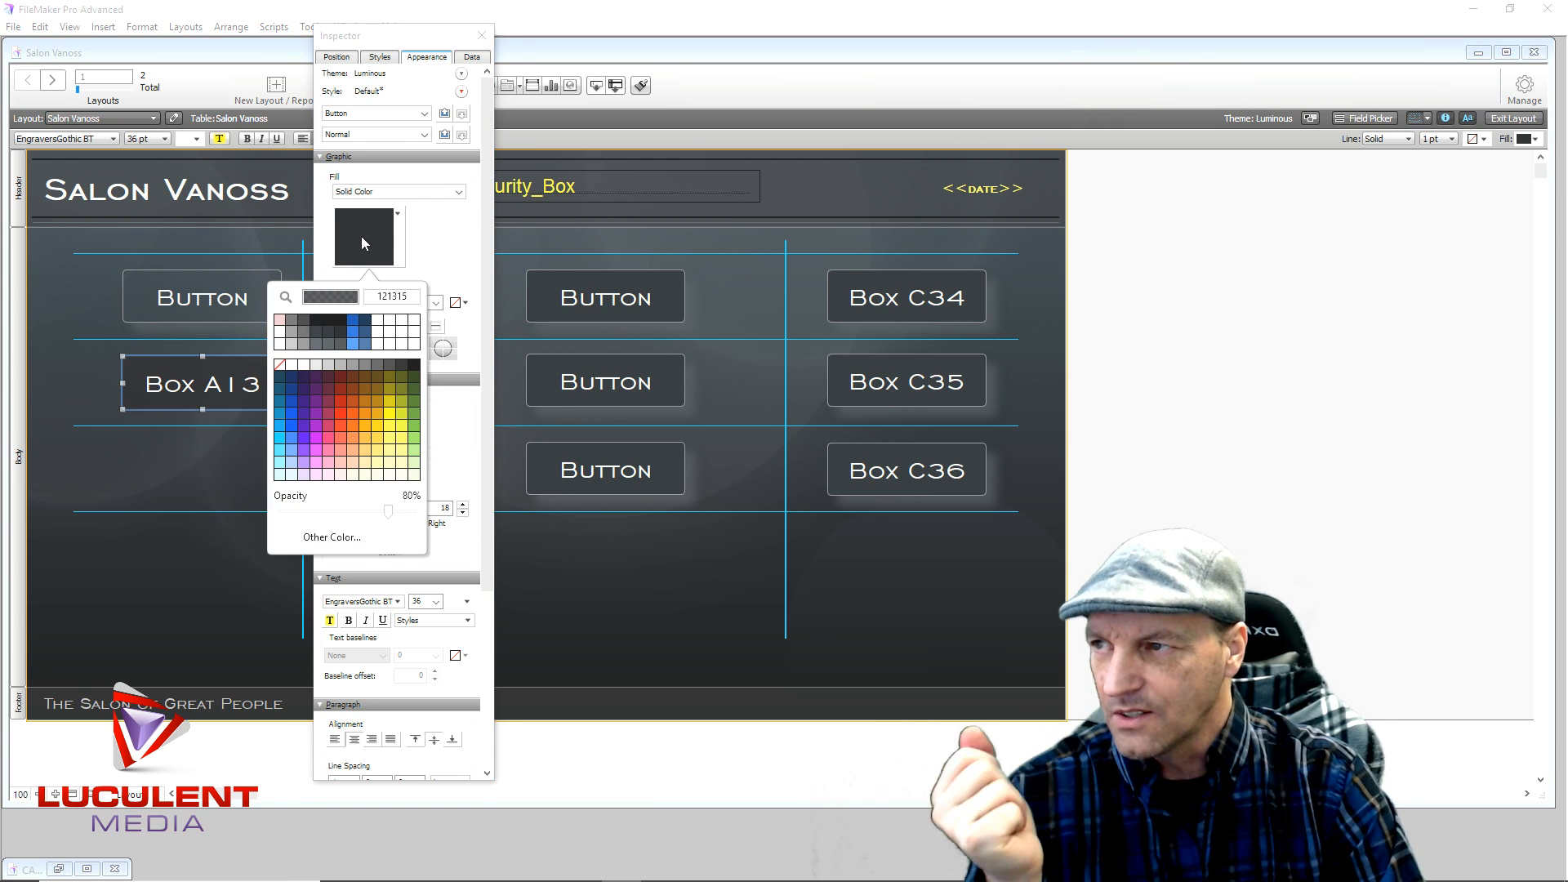
{"action": "left_click", "coordinate": [341, 298]}
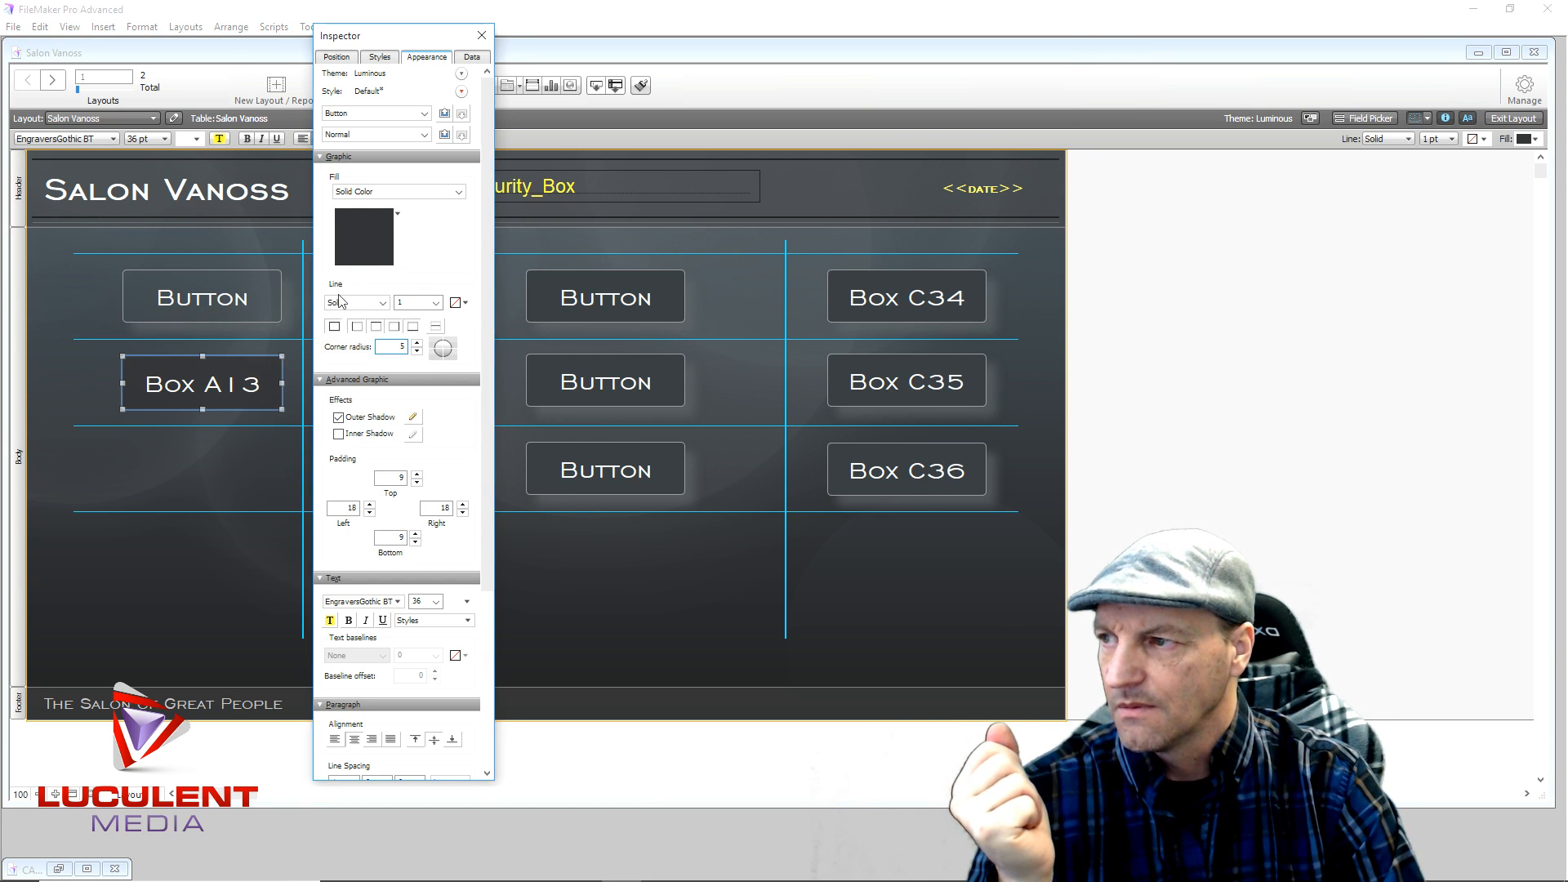
{"action": "left_click", "coordinate": [447, 192]}
{"action": "left_click", "coordinate": [402, 204]}
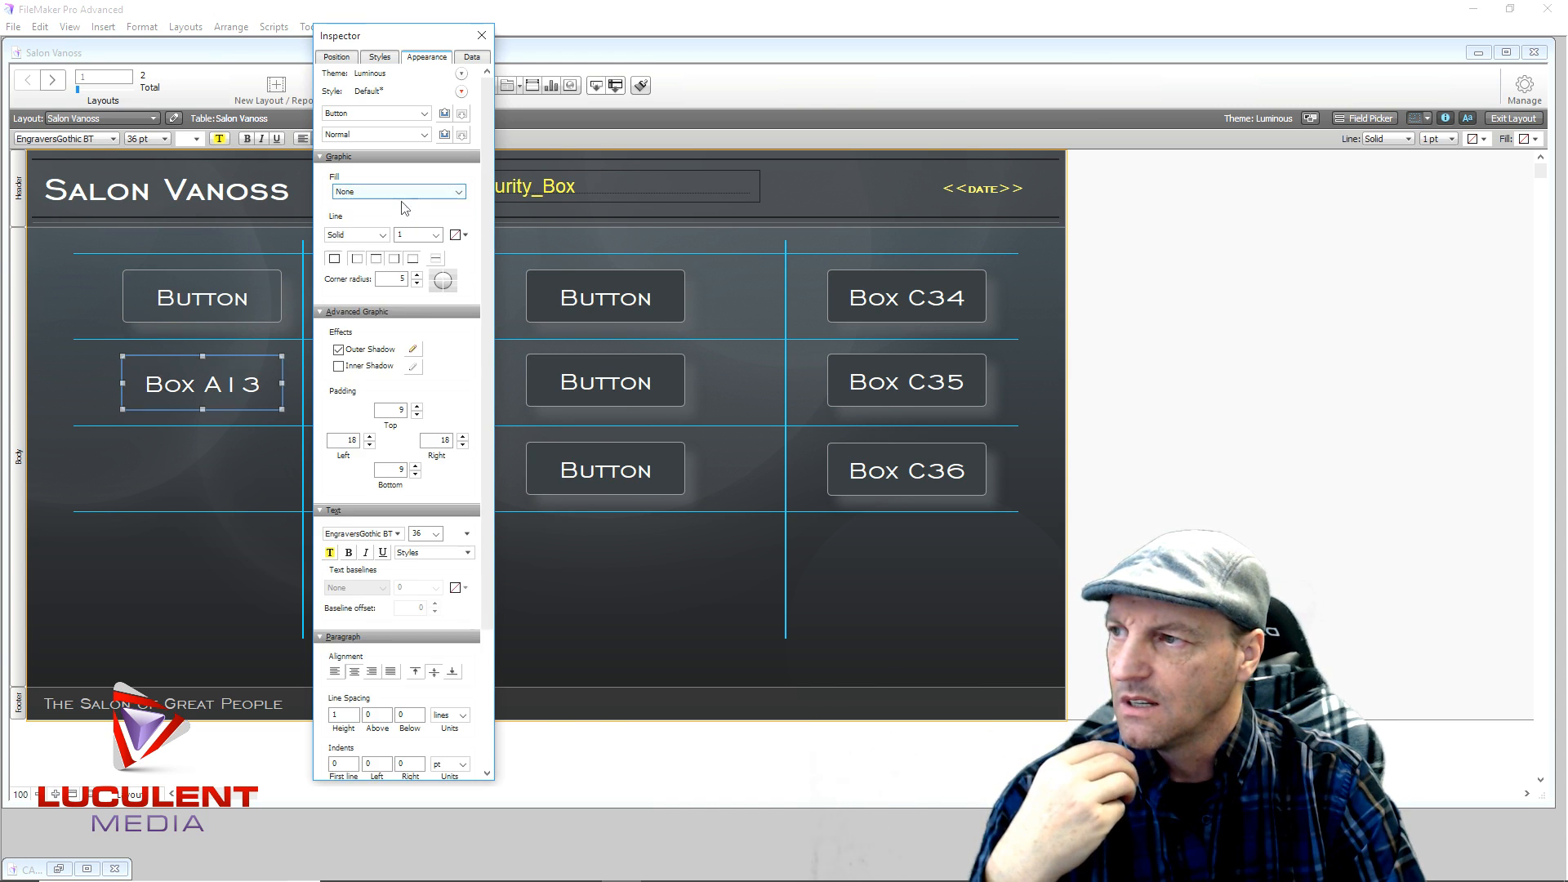
{"action": "left_click", "coordinate": [244, 459]}
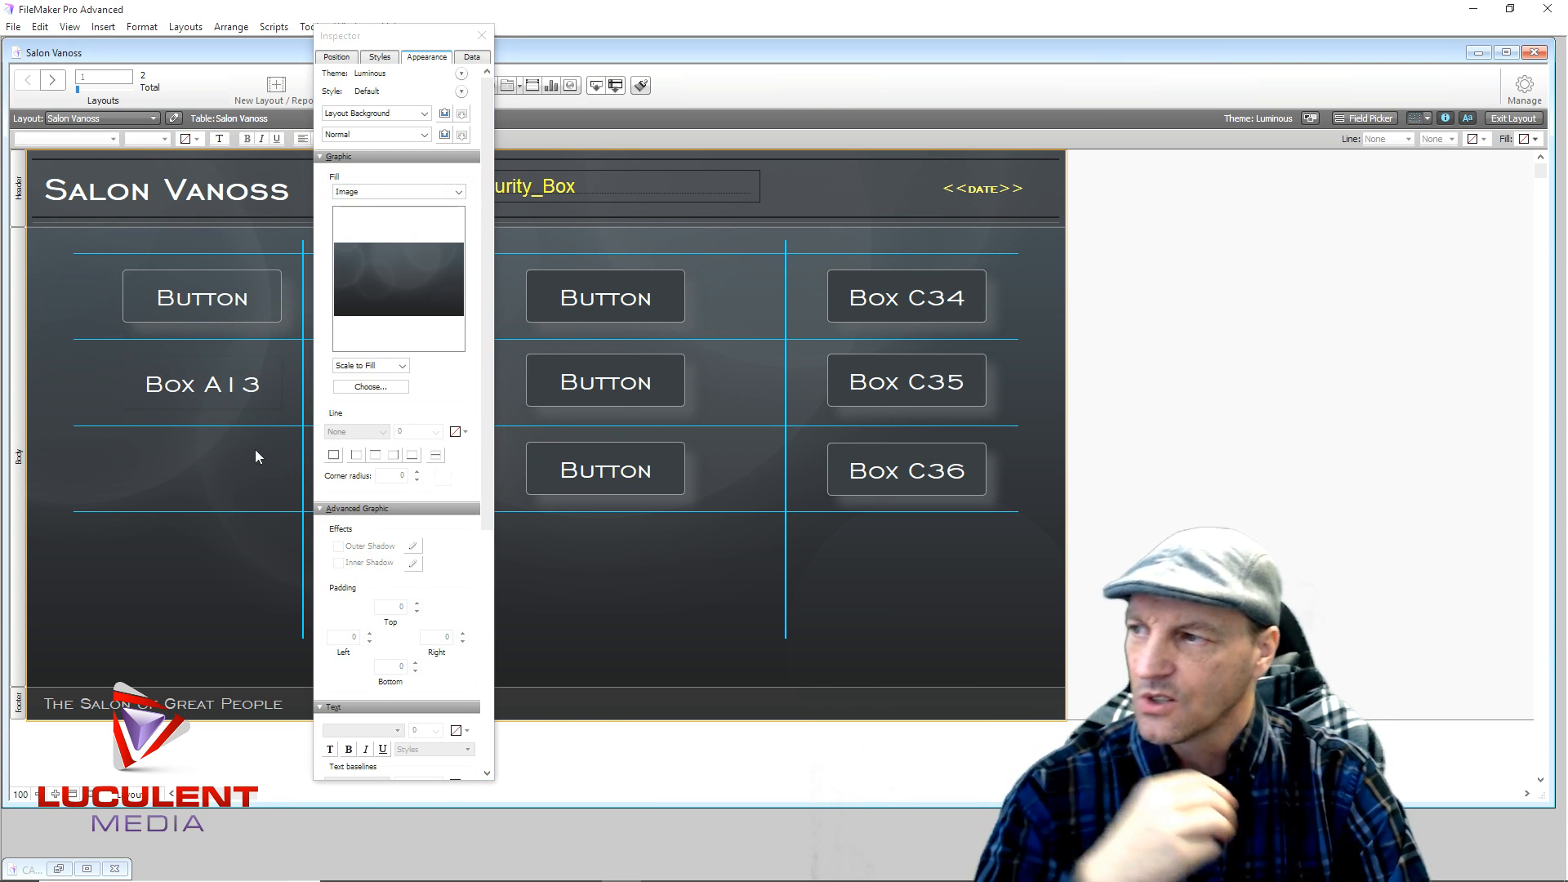
Apply a light grey line colour to the Box A13 button's outline.
{"action": "left_click", "coordinate": [210, 396]}
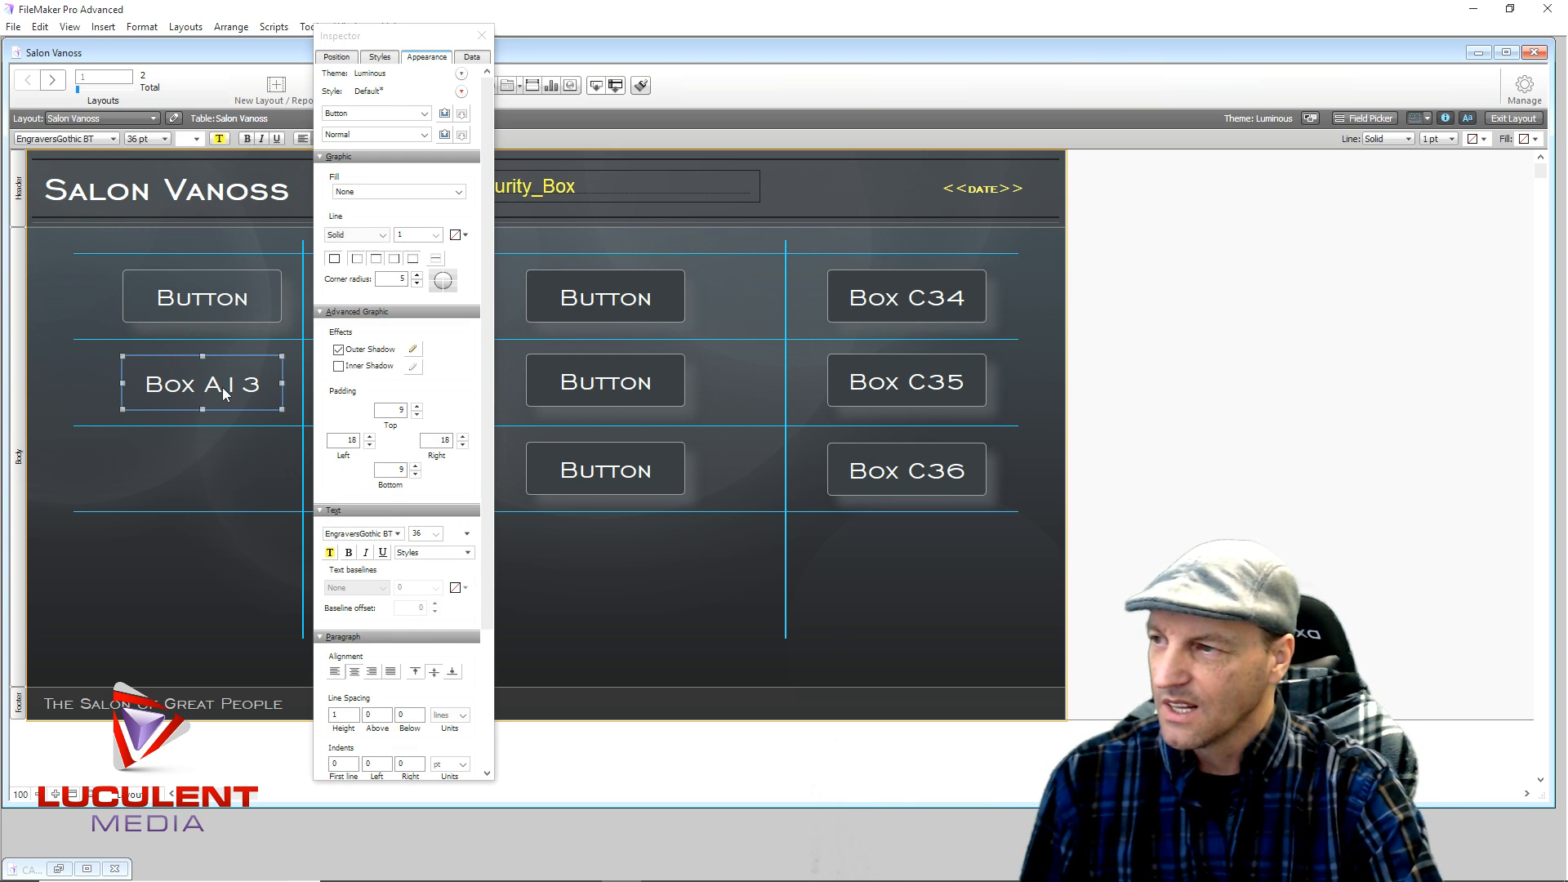
{"action": "left_click", "coordinate": [463, 237]}
{"action": "left_click", "coordinate": [463, 237]}
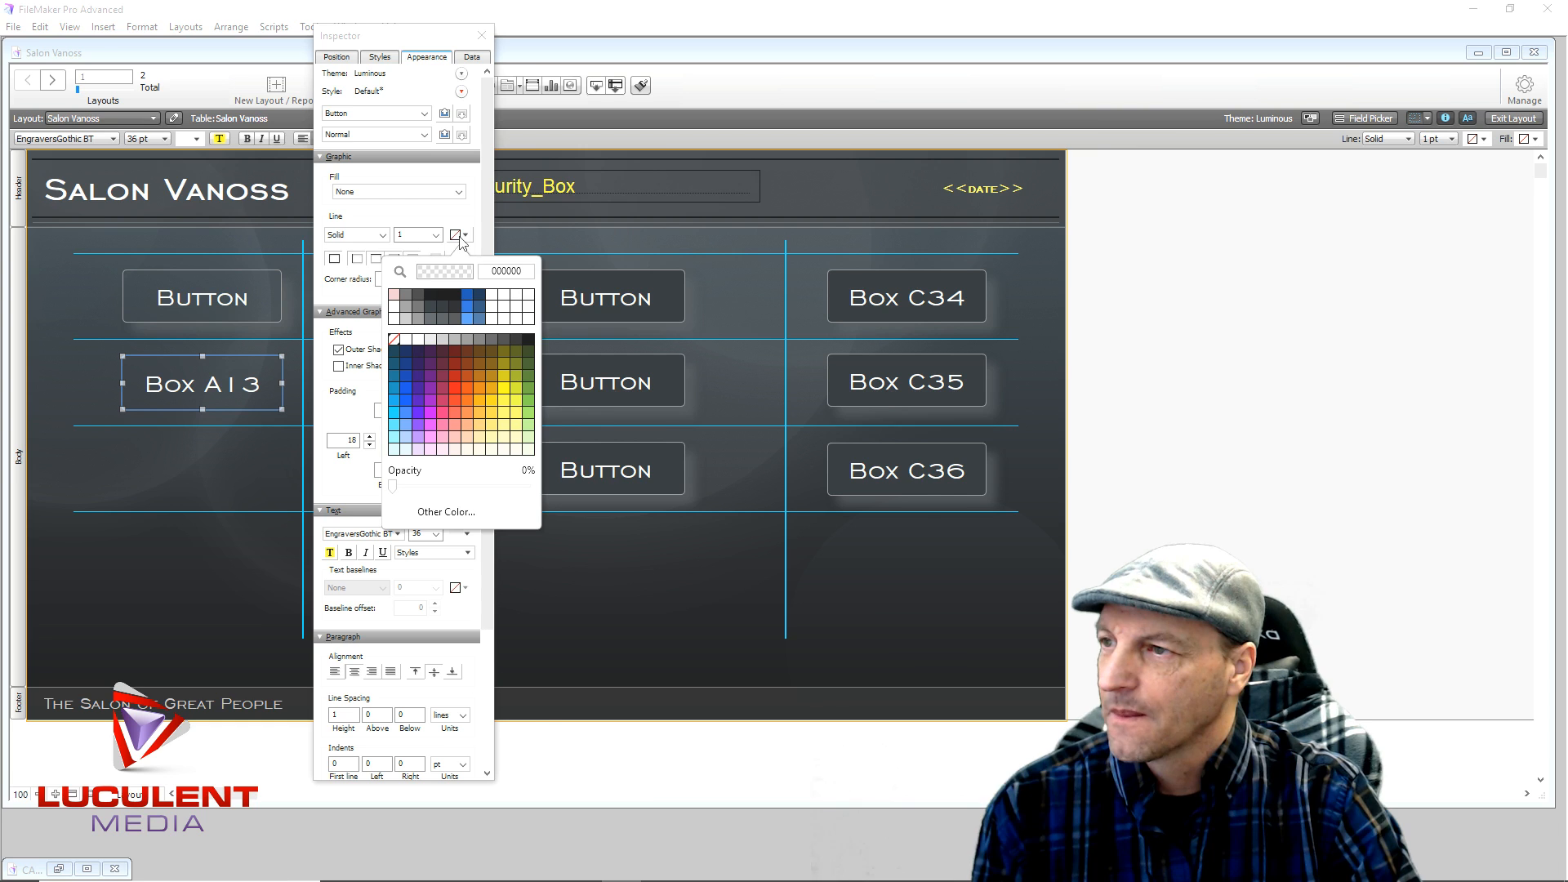
{"action": "left_click", "coordinate": [407, 319]}
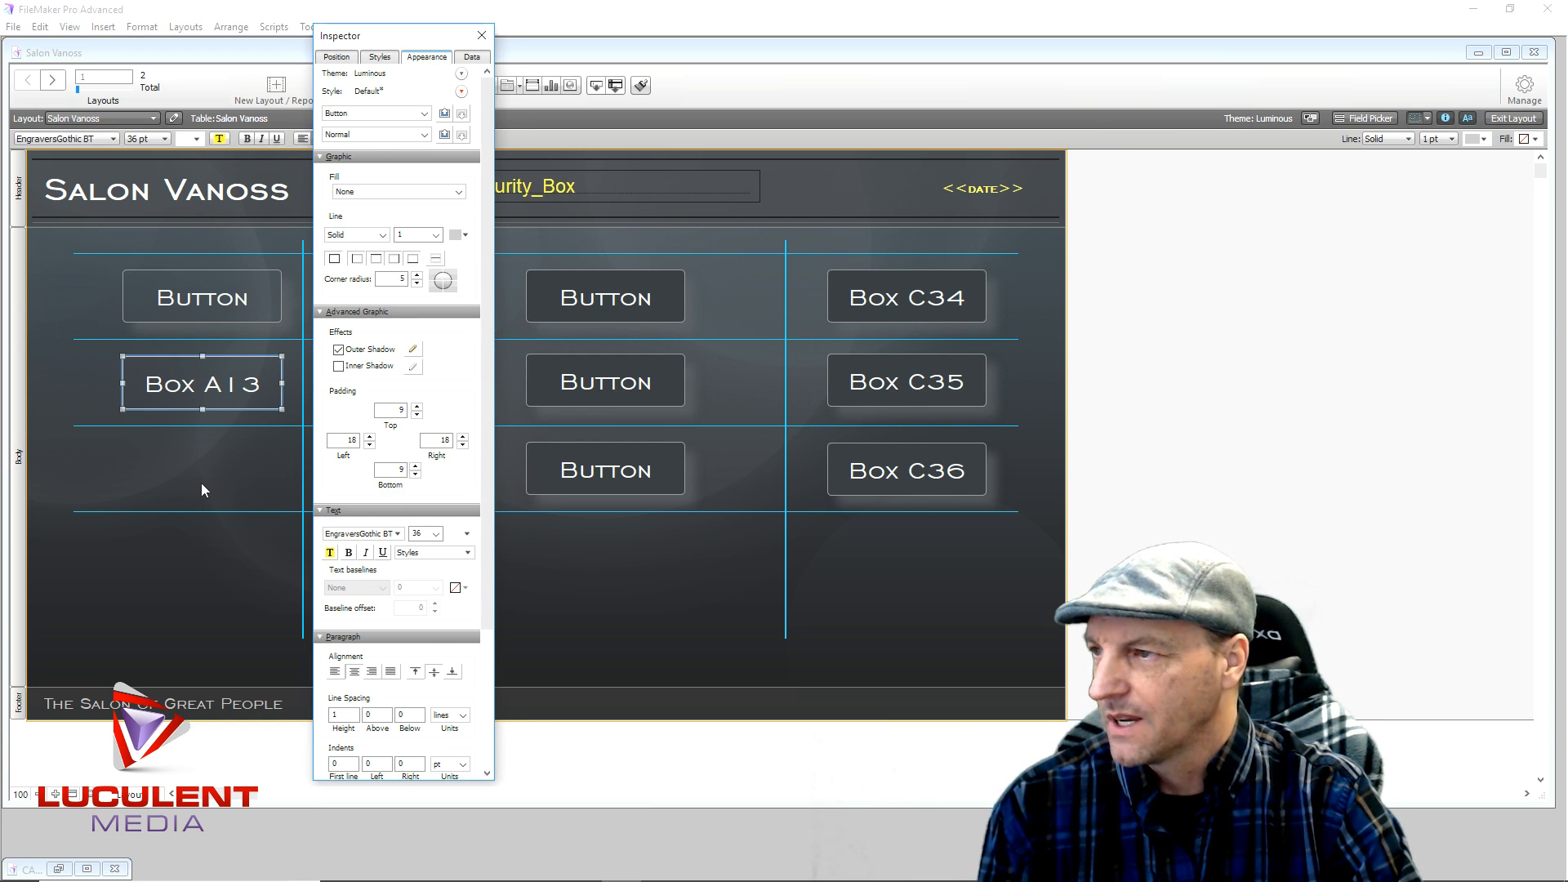
Close the Inspector, leave layout editing and check the Box A13 button's popover contents in Browse mode.
{"action": "left_click", "coordinate": [228, 480]}
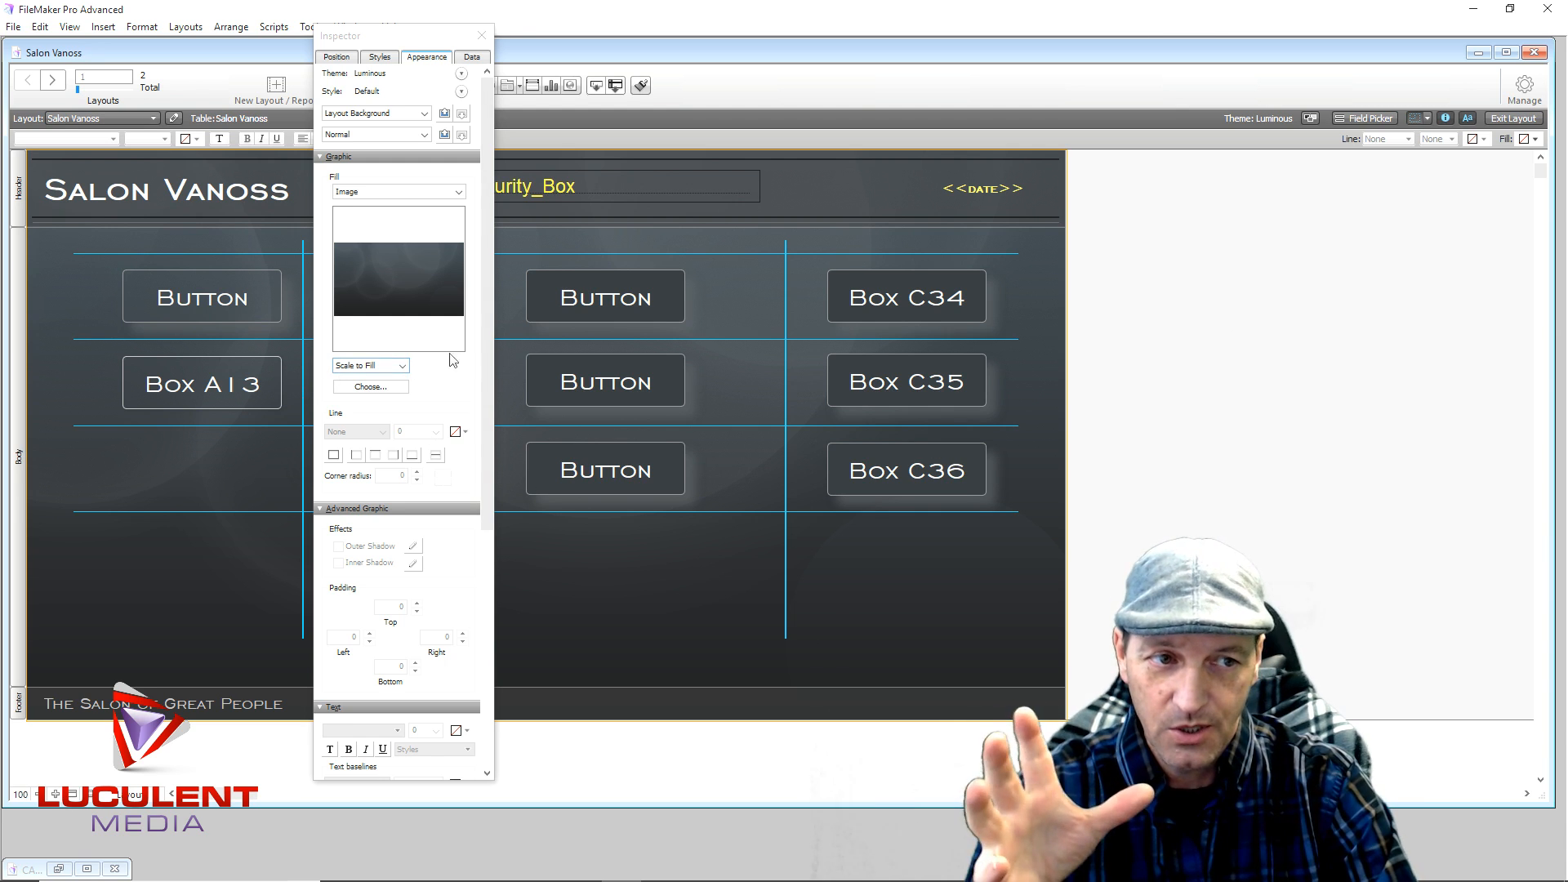
{"action": "left_click", "coordinate": [482, 36]}
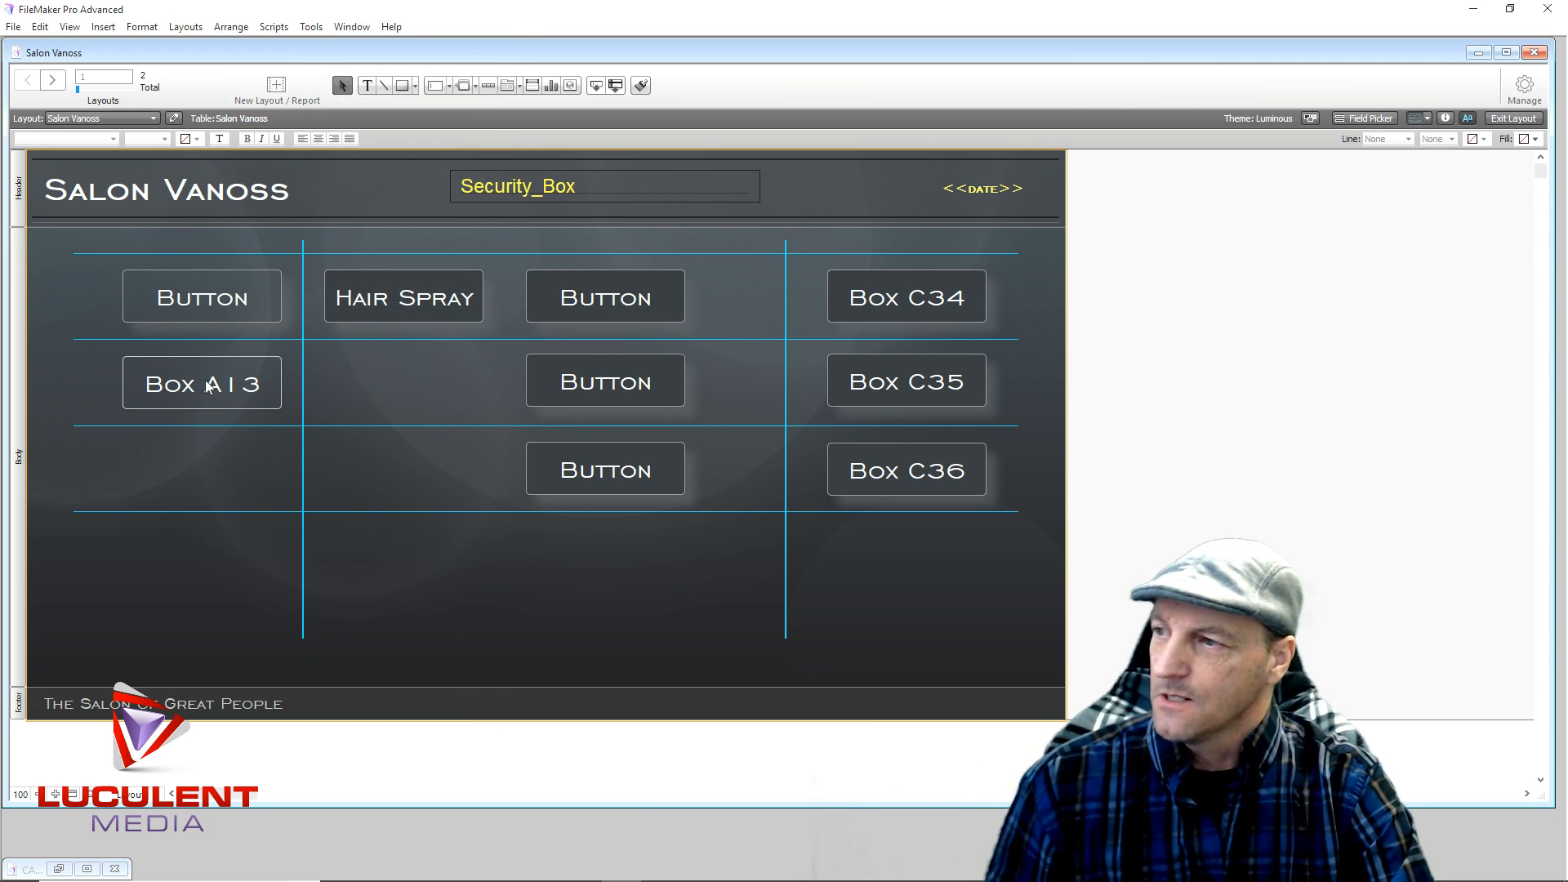
{"action": "left_click", "coordinate": [191, 386]}
{"action": "left_click", "coordinate": [370, 451]}
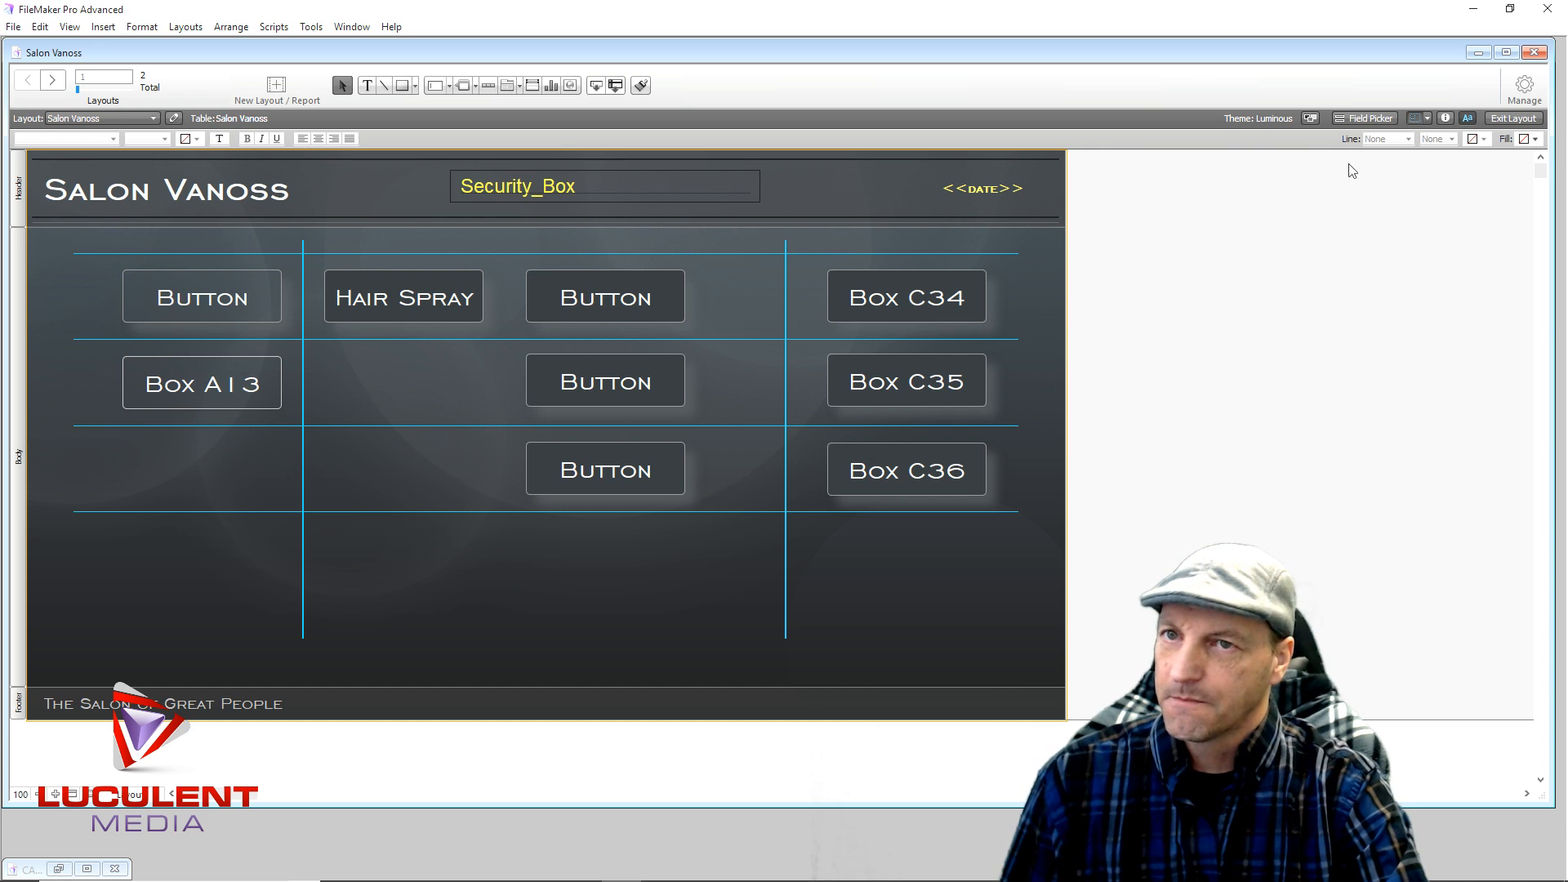
{"action": "left_click", "coordinate": [1512, 118]}
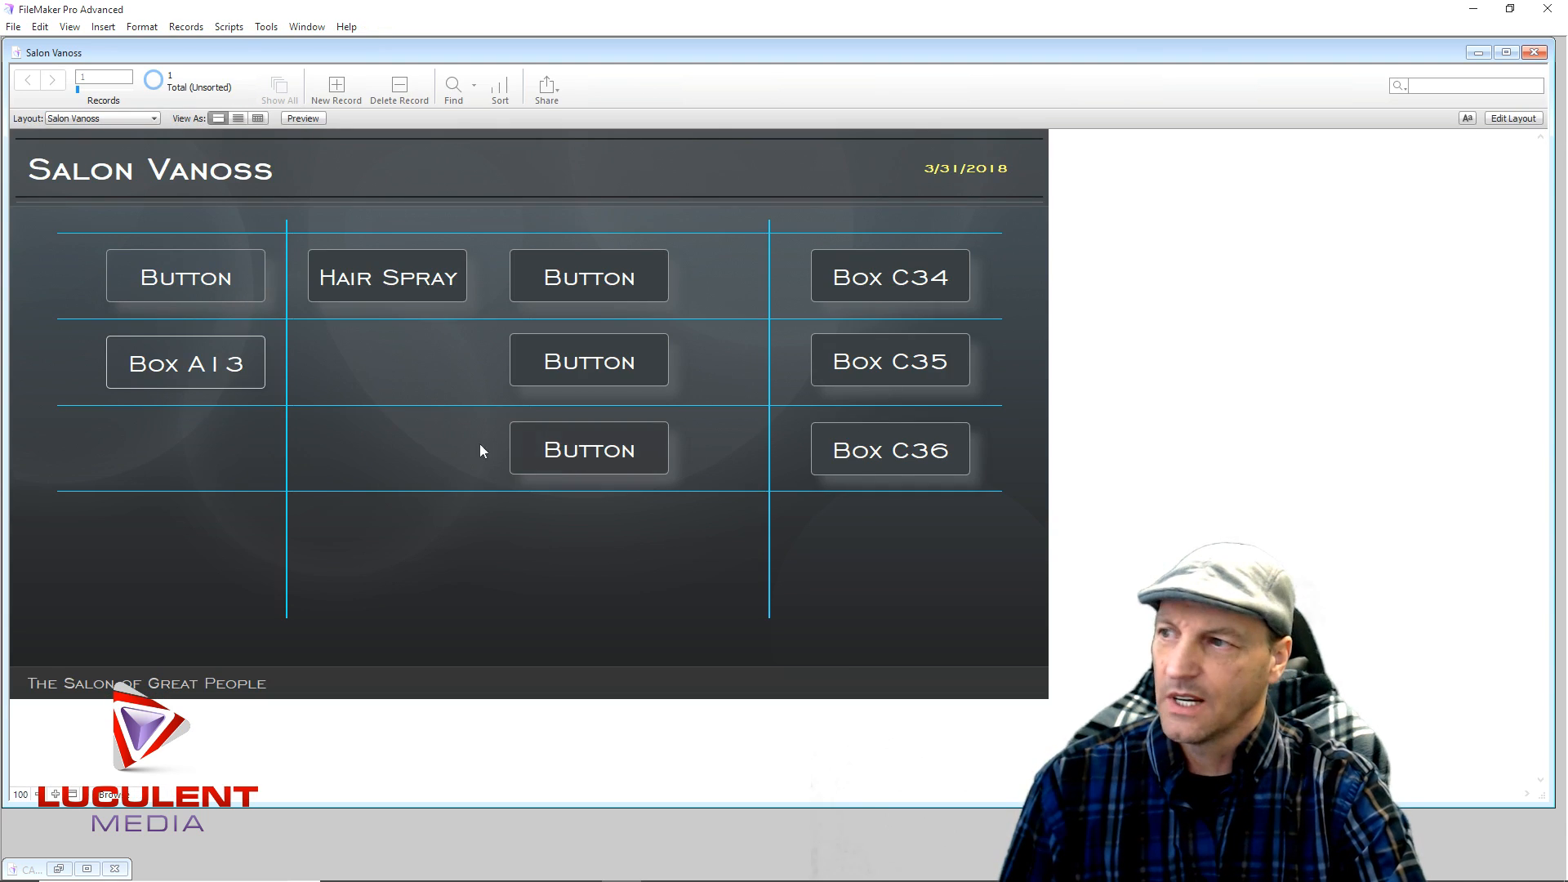
{"action": "left_click", "coordinate": [205, 372]}
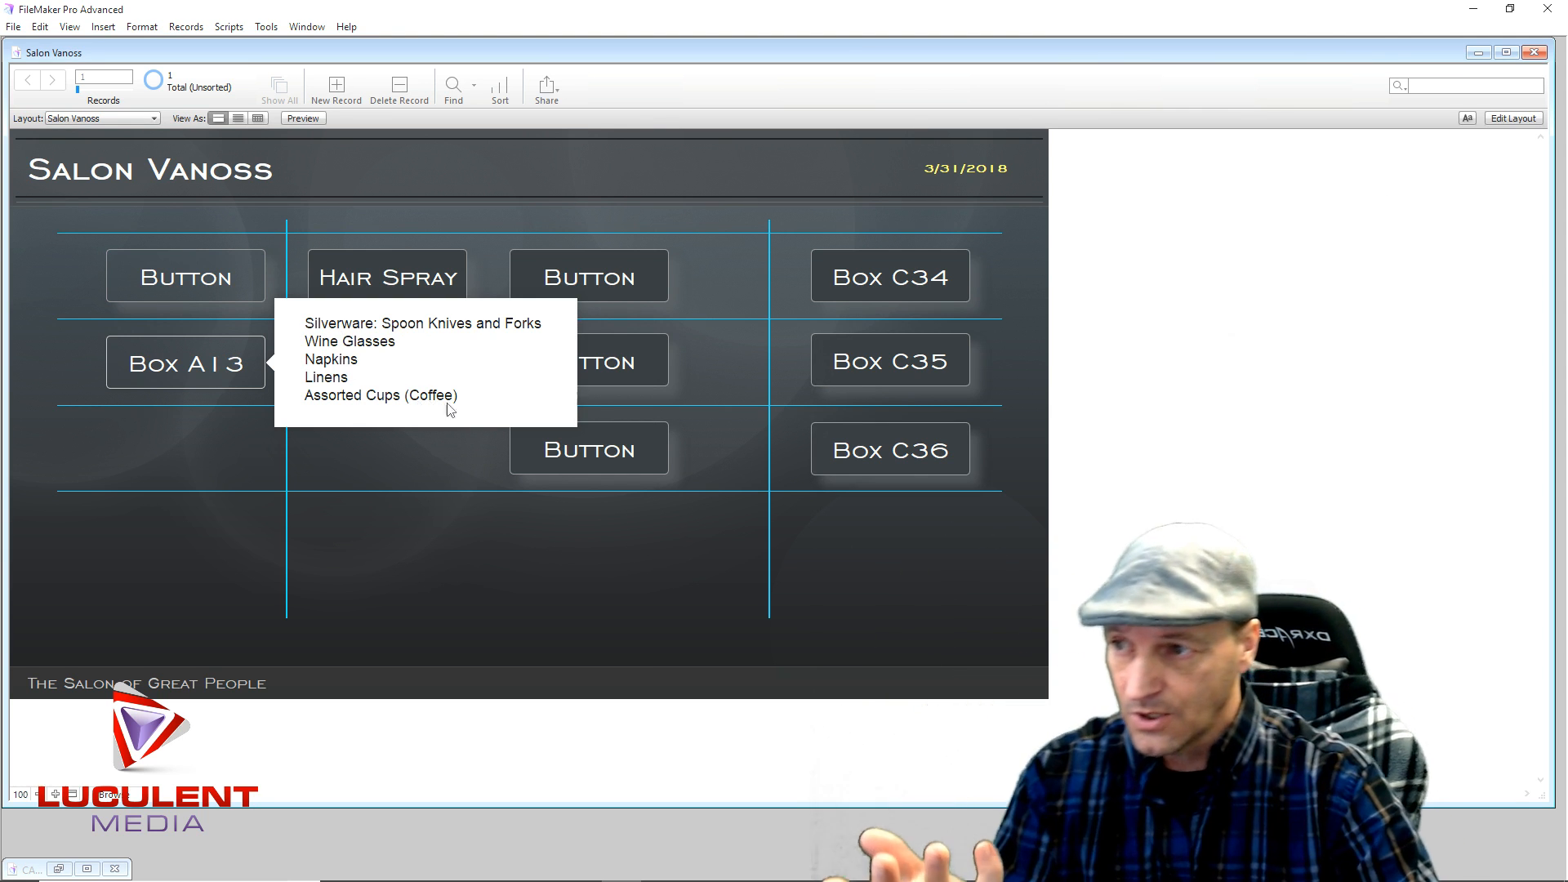
{"action": "left_click", "coordinate": [534, 588]}
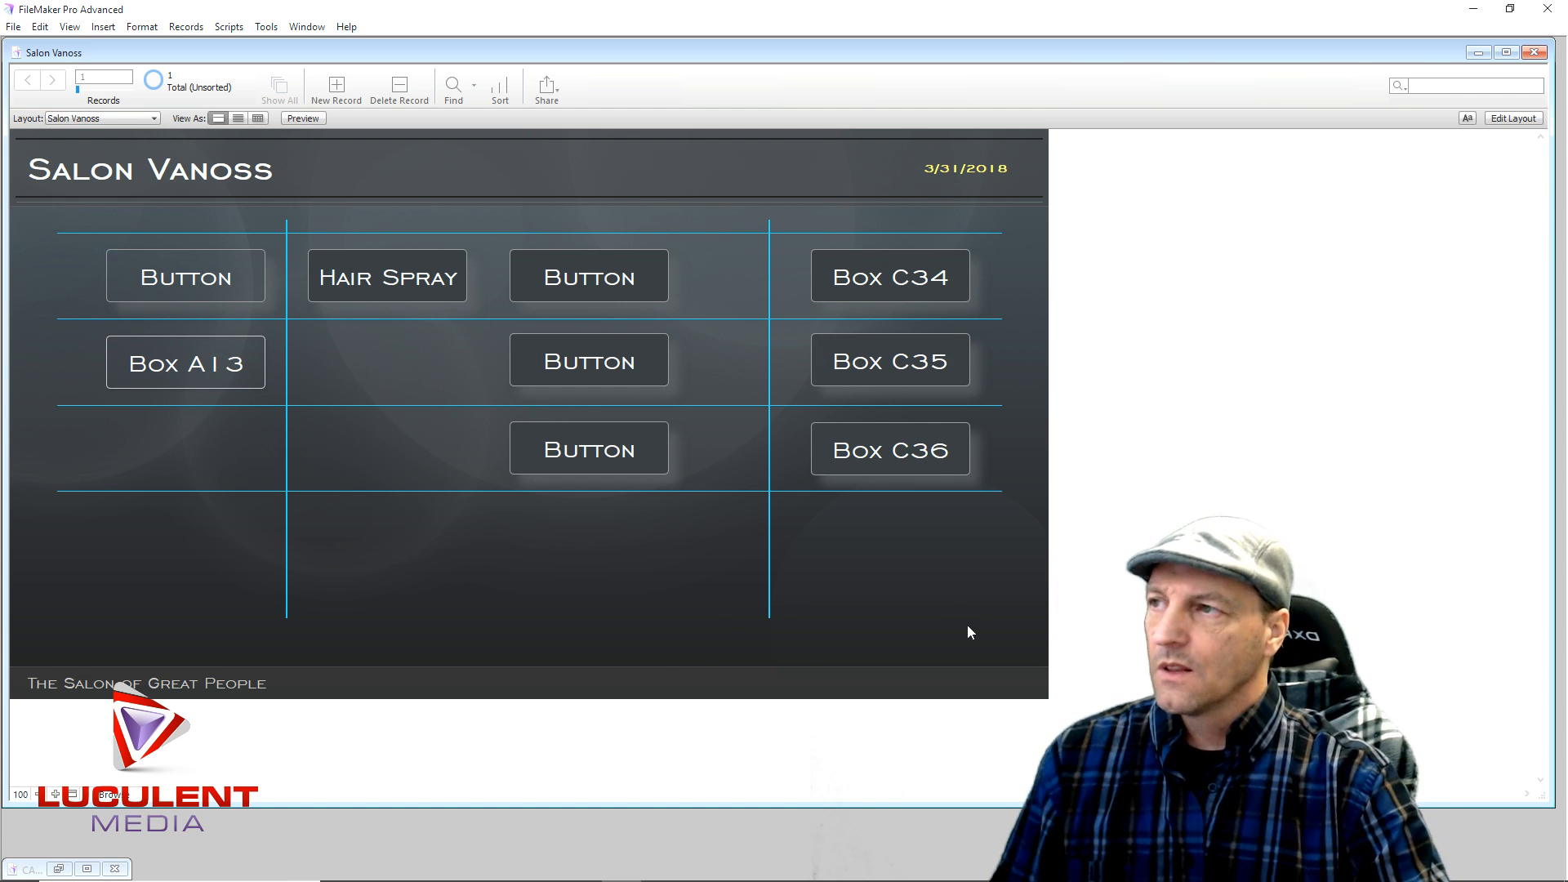
Return to layout editing and create two new tables named Boxes and Stuff in the Salon Vanoss database.
{"action": "left_click", "coordinate": [1516, 119]}
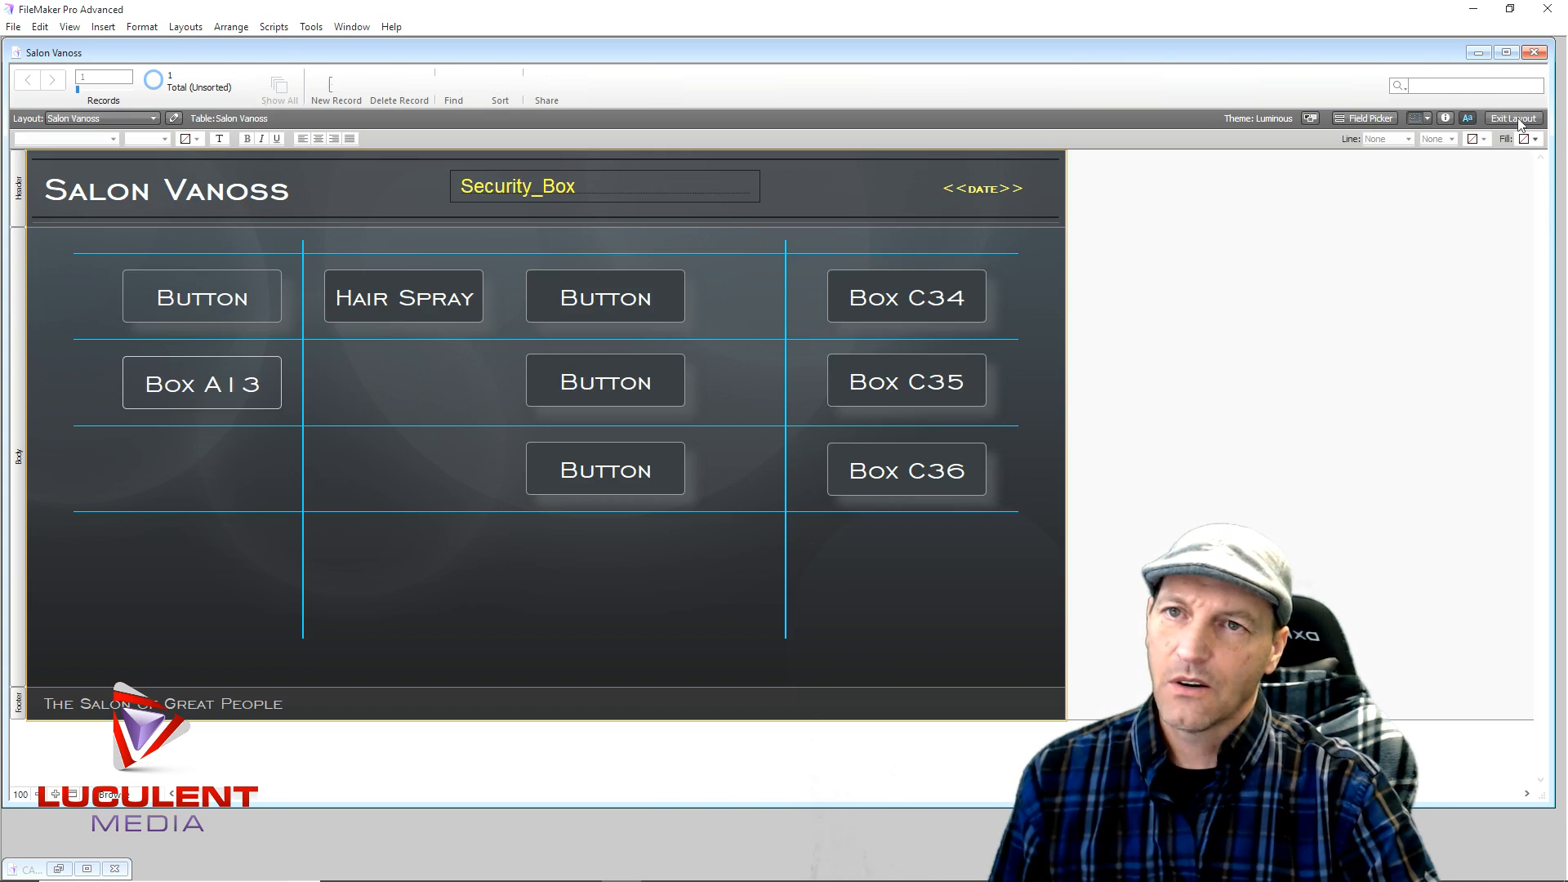
{"action": "left_click", "coordinate": [1525, 87]}
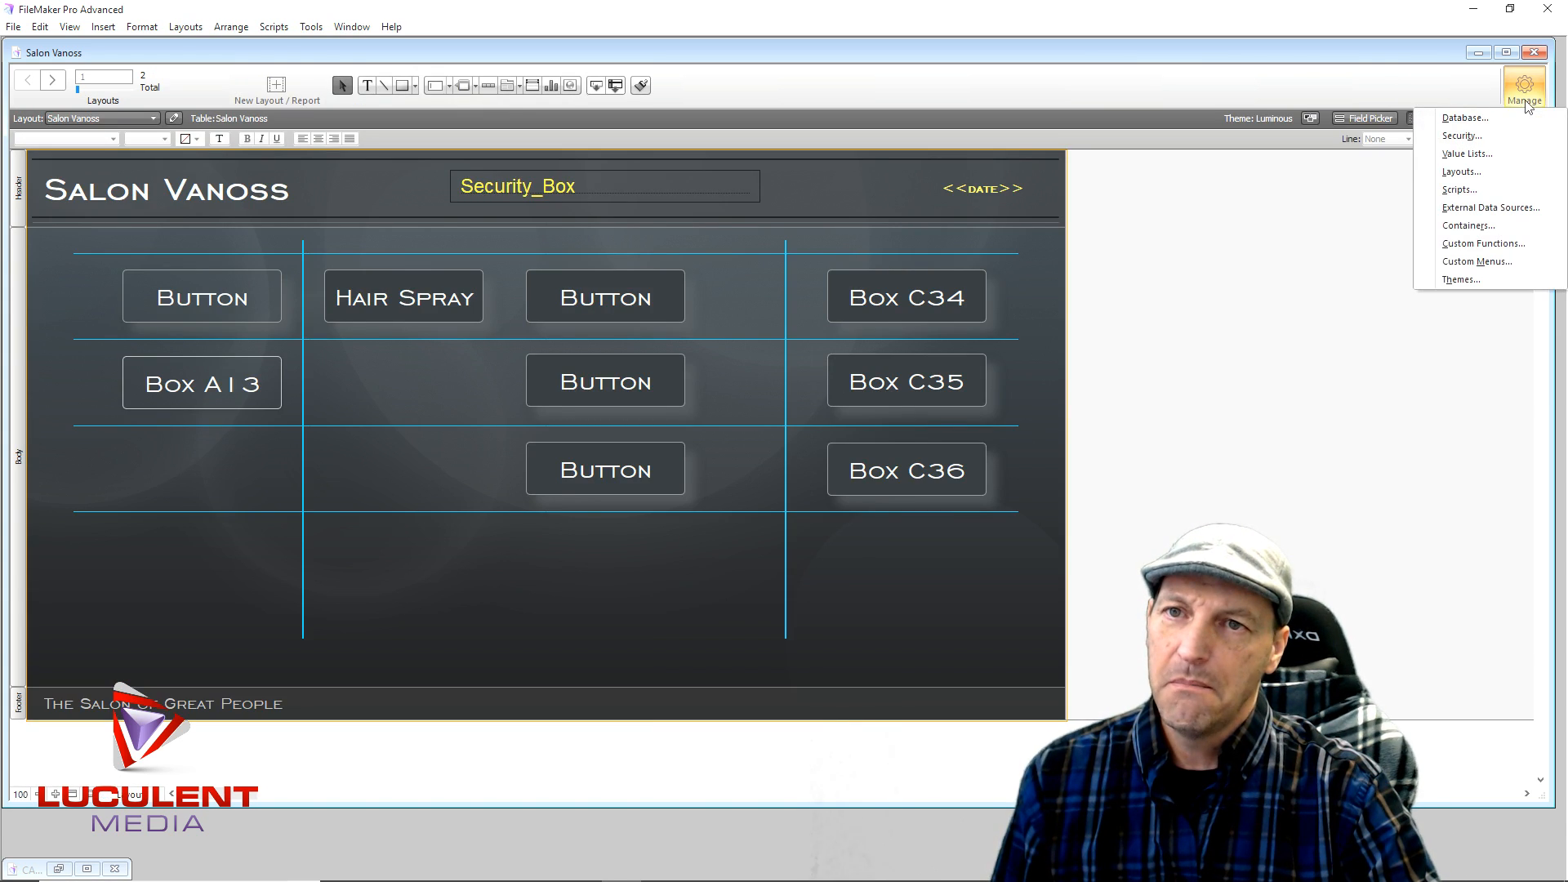
{"action": "left_click", "coordinate": [1479, 121]}
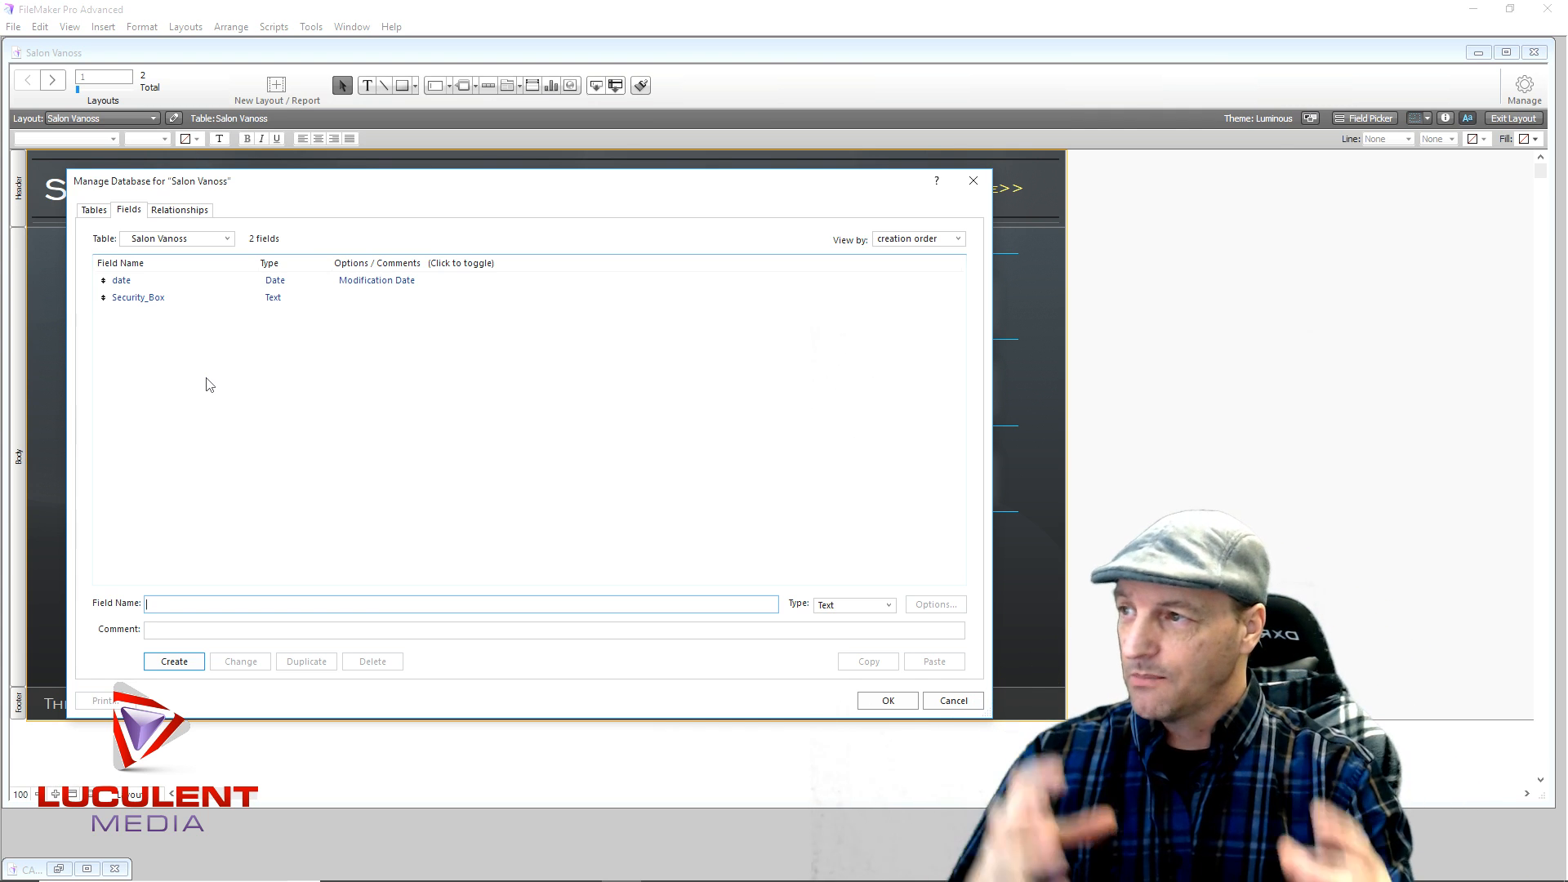
{"action": "left_click", "coordinate": [97, 211]}
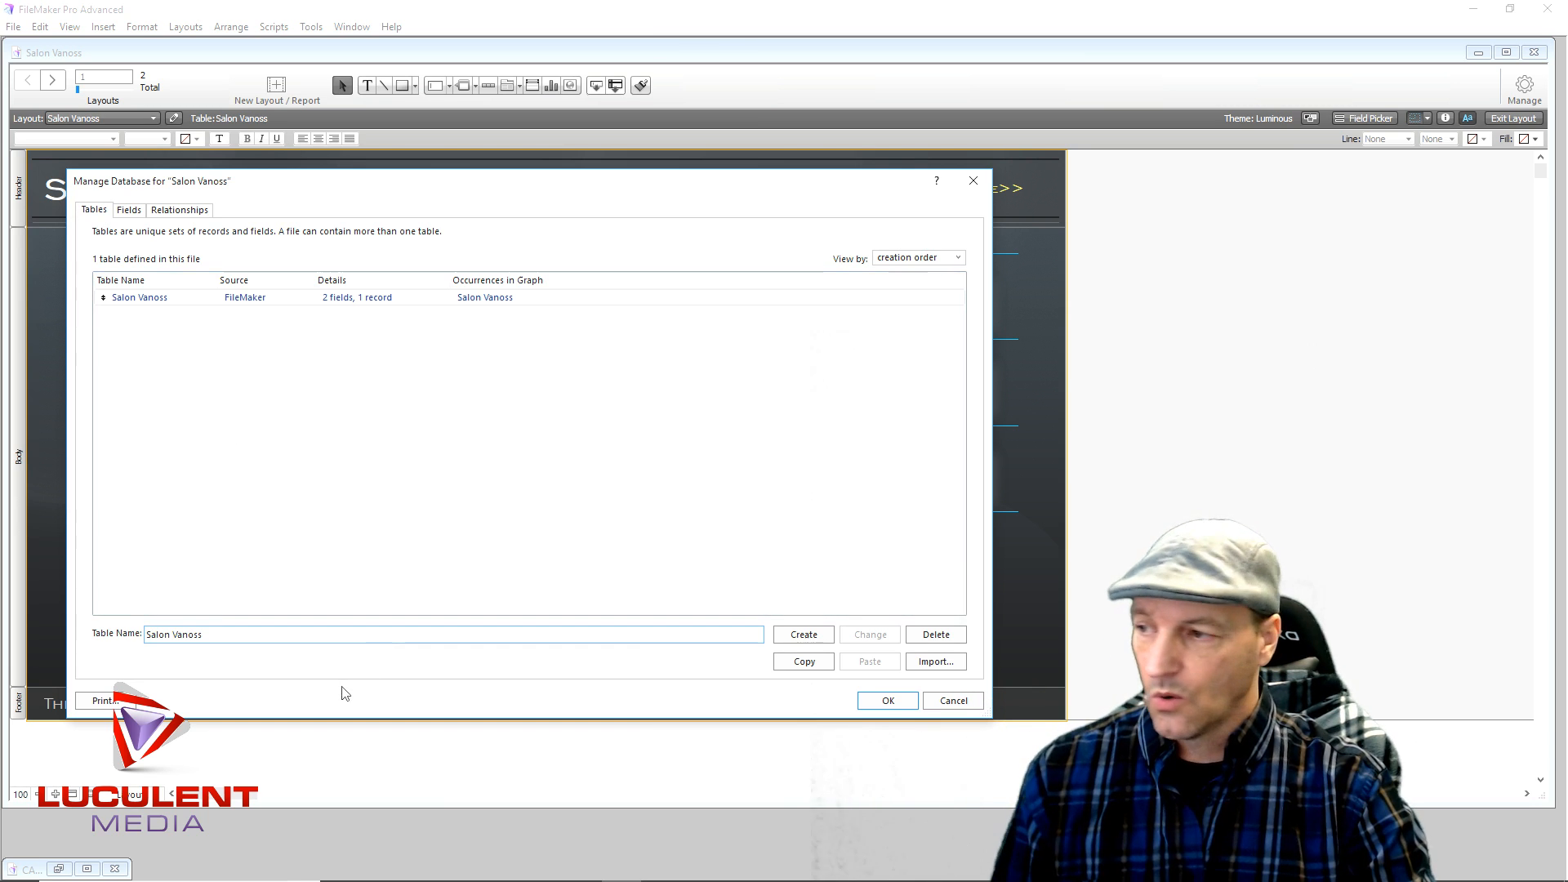
{"action": "left_click_drag", "start_coordinate": [204, 635], "coordinate": [133, 638]}
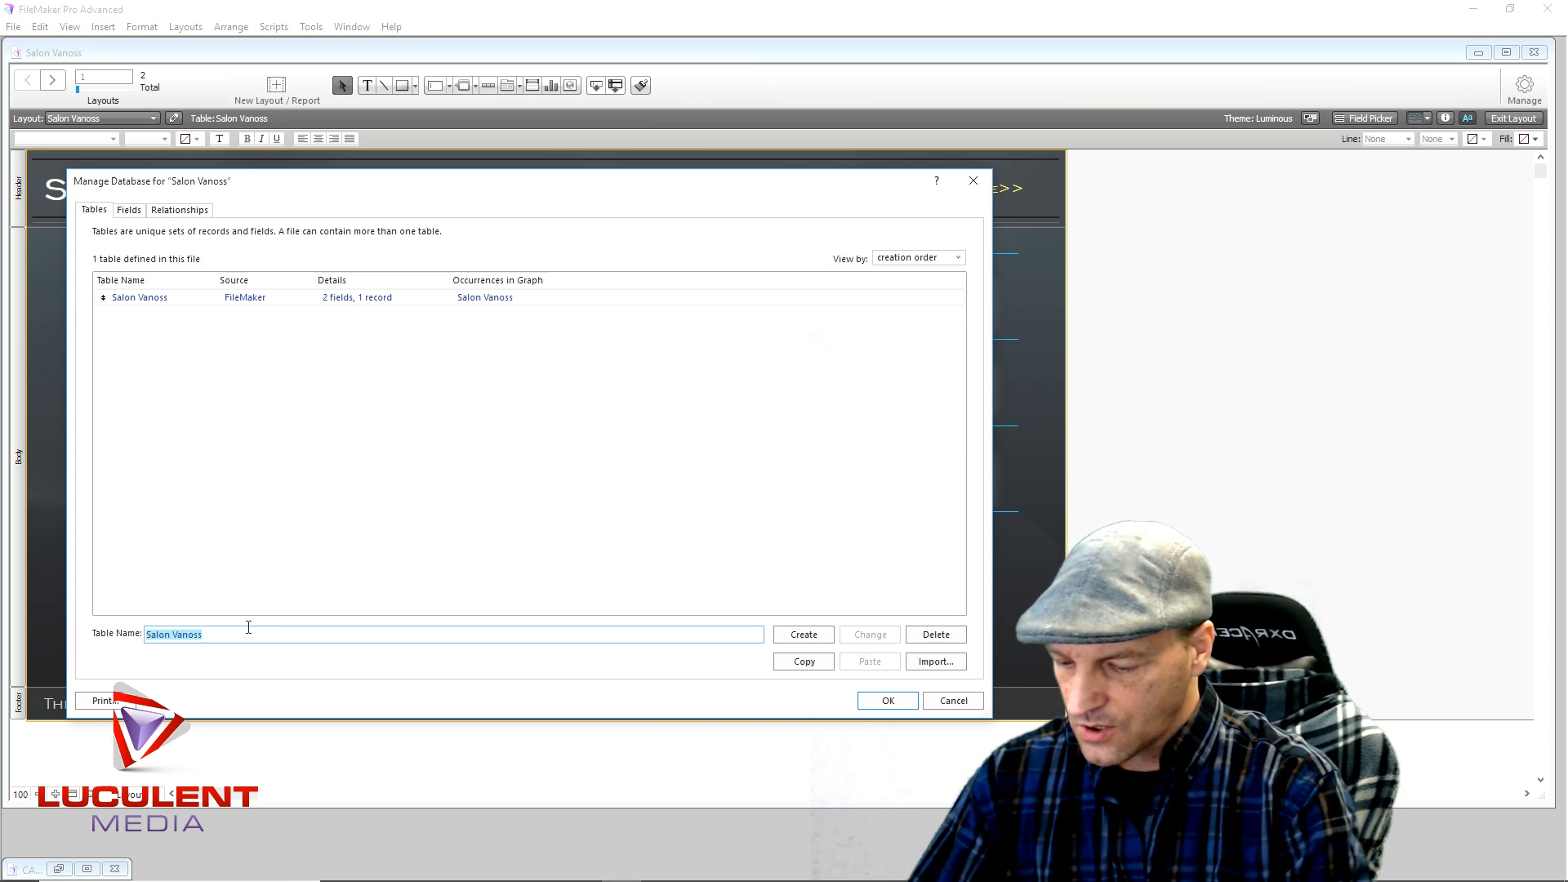
{"action": "type", "text": "Boxes"}
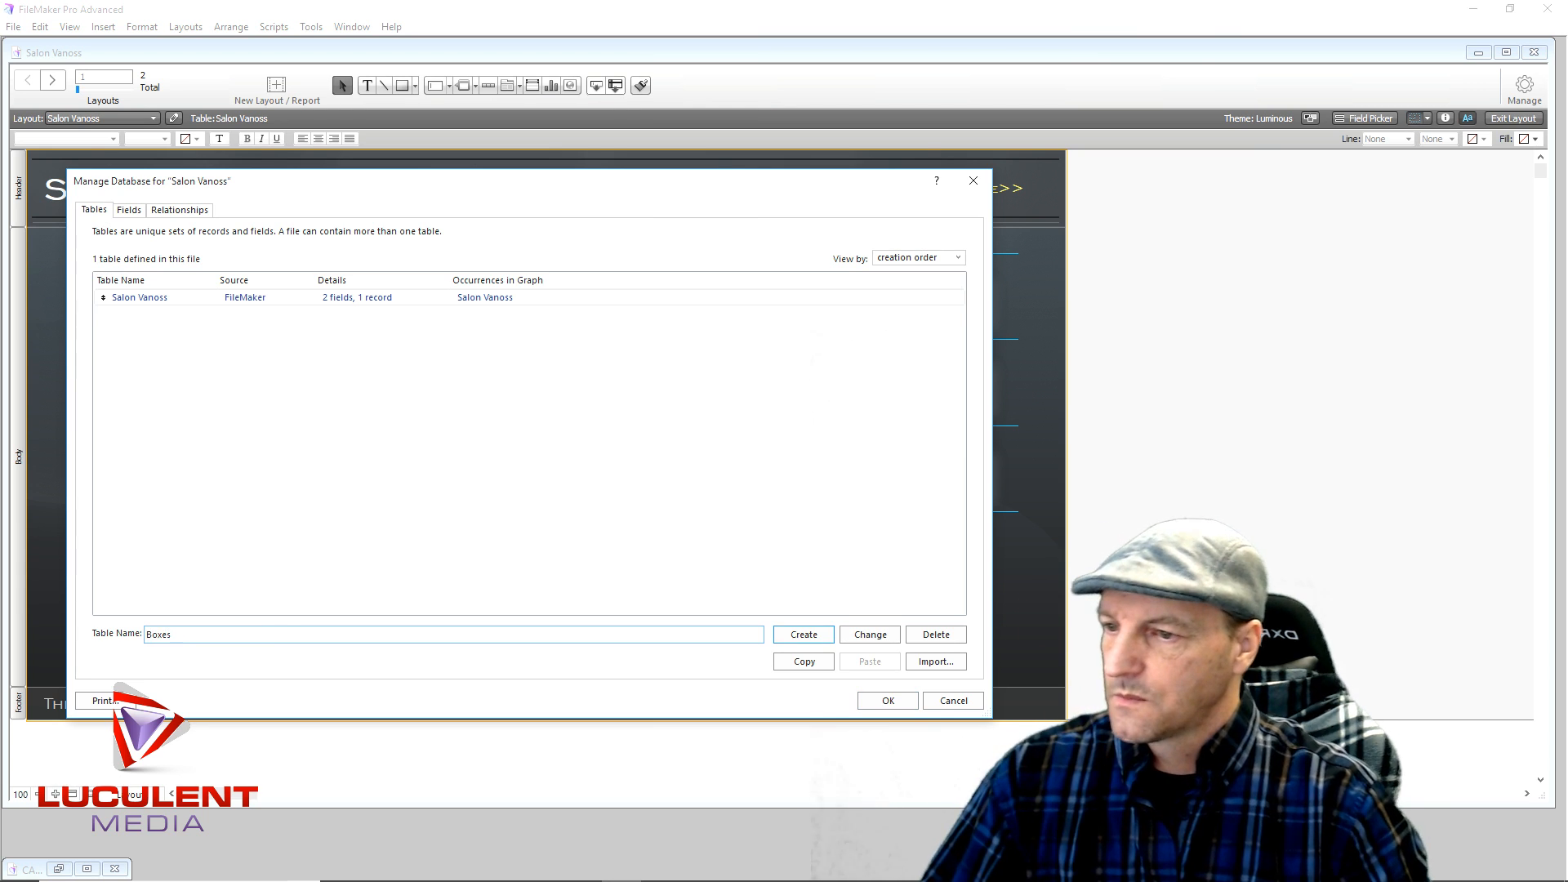
{"action": "left_click", "coordinate": [801, 636]}
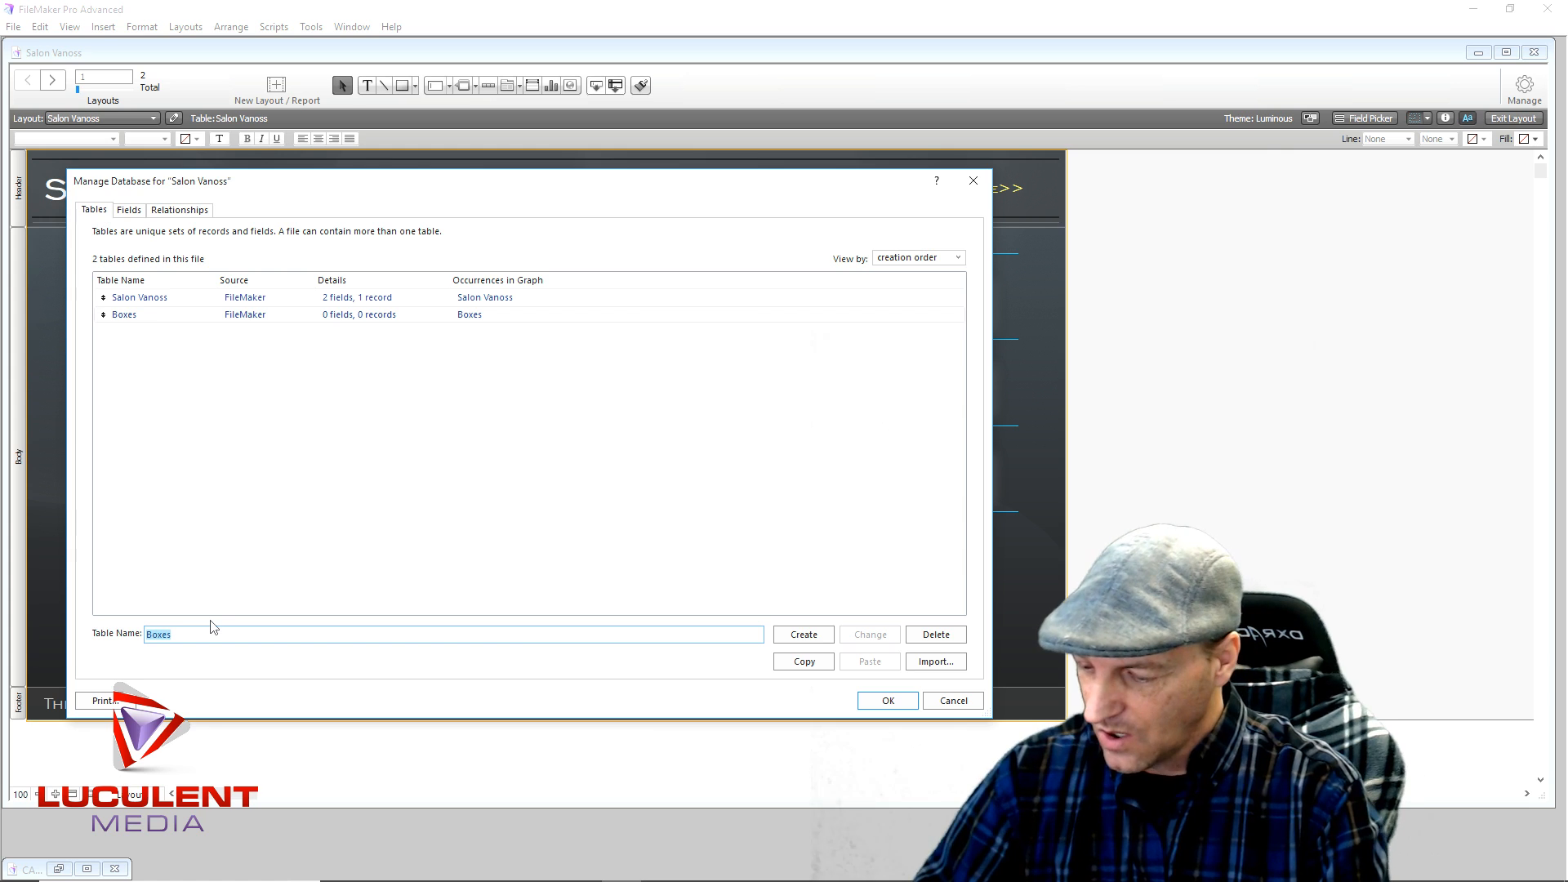
{"action": "type", "text": "Stuff"}
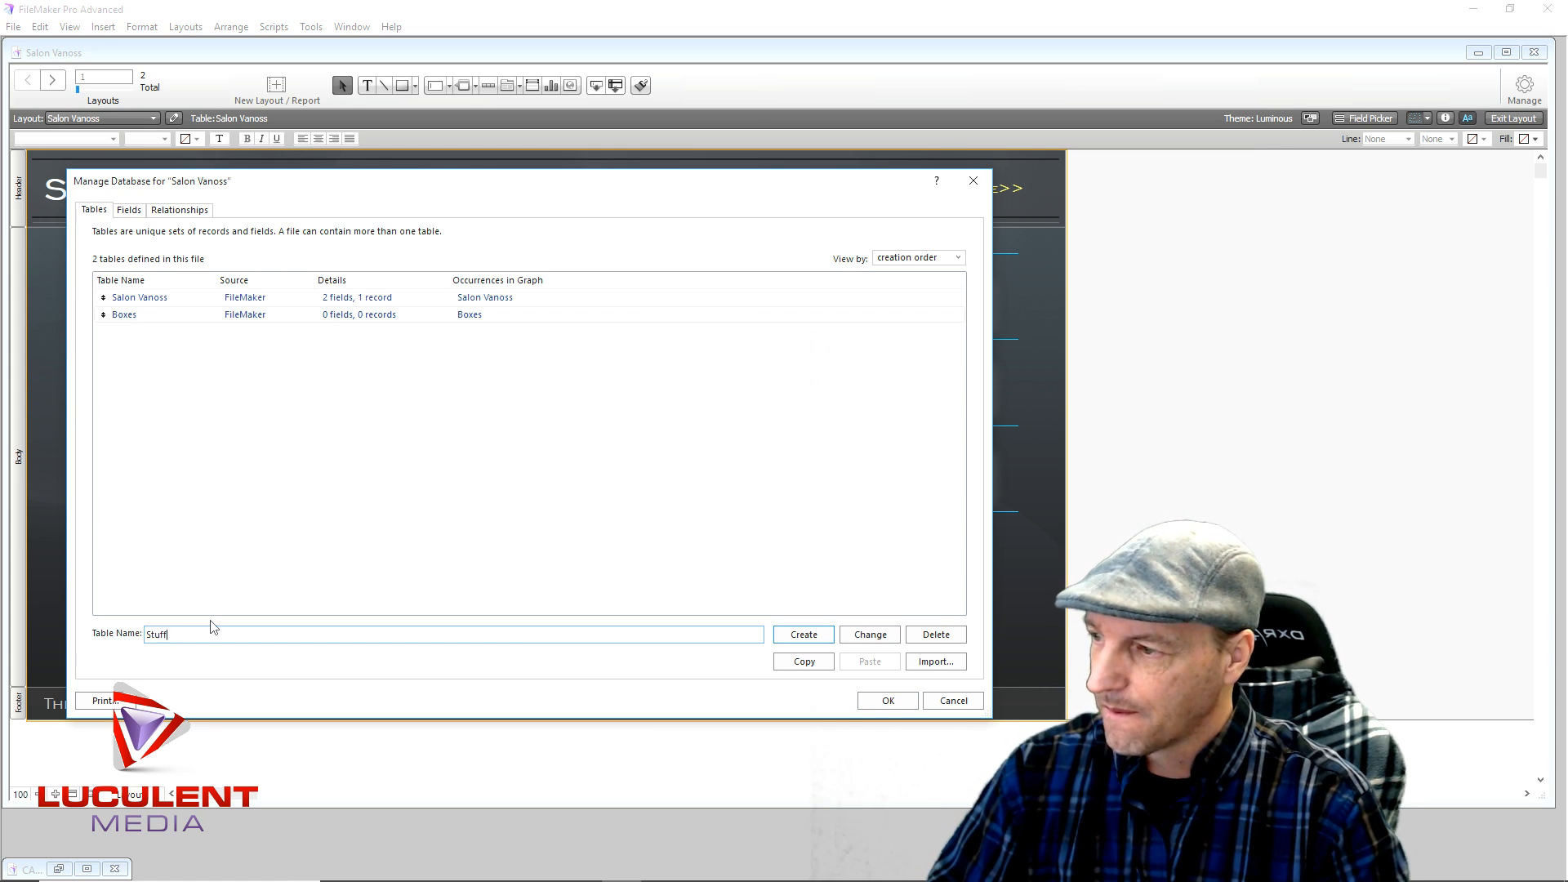
{"action": "left_click", "coordinate": [801, 636]}
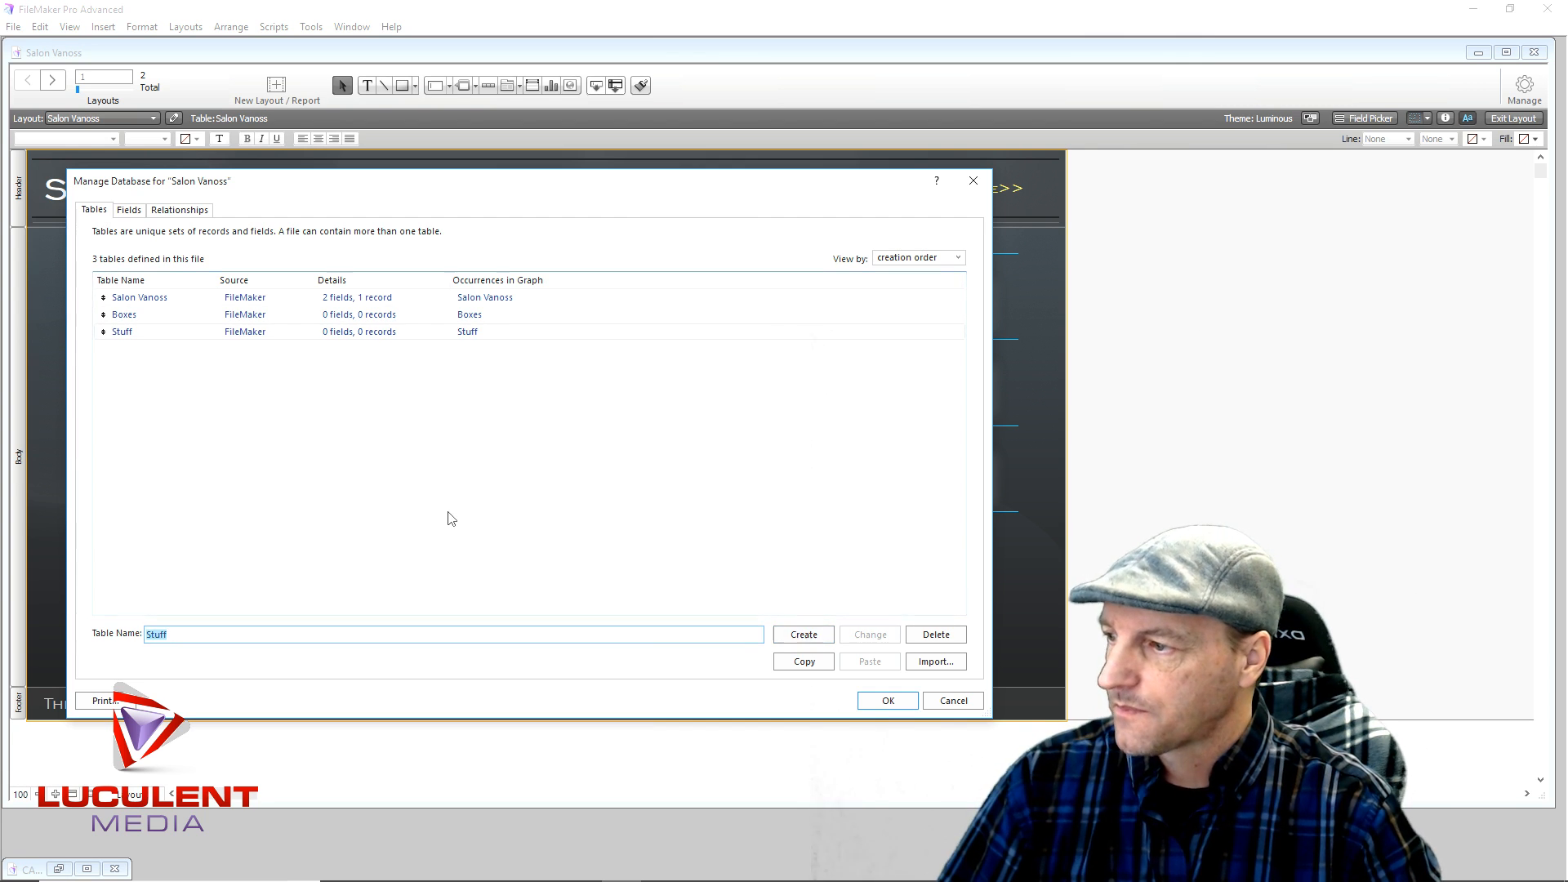
Create a text field named Box Number in the Boxes table.
{"action": "double_click", "coordinate": [129, 321]}
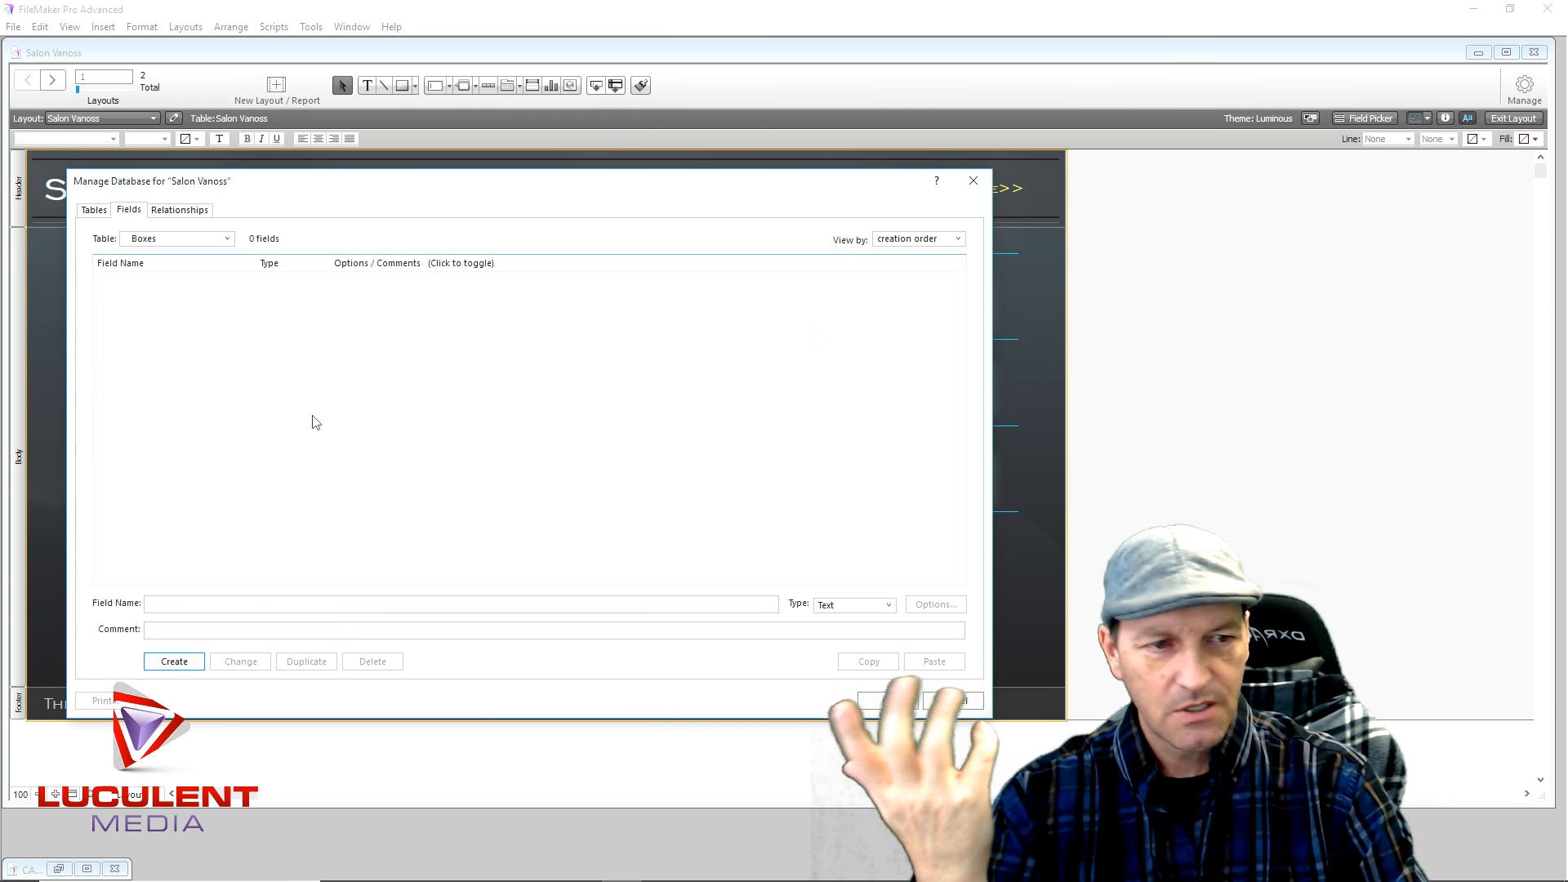
{"action": "left_click", "coordinate": [192, 603]}
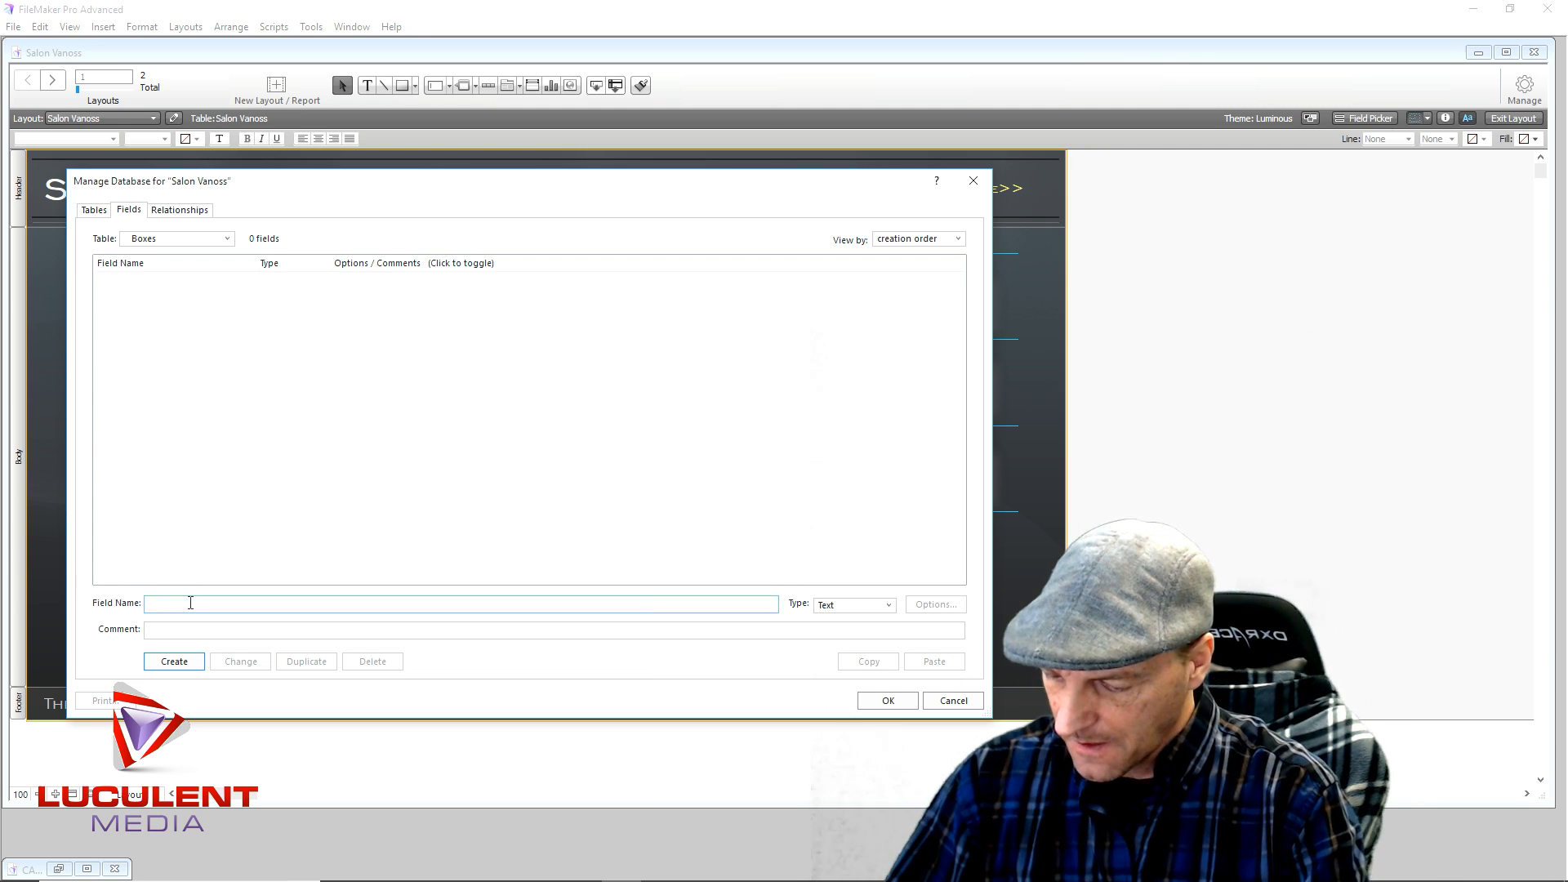
{"action": "type", "text": "Bo"}
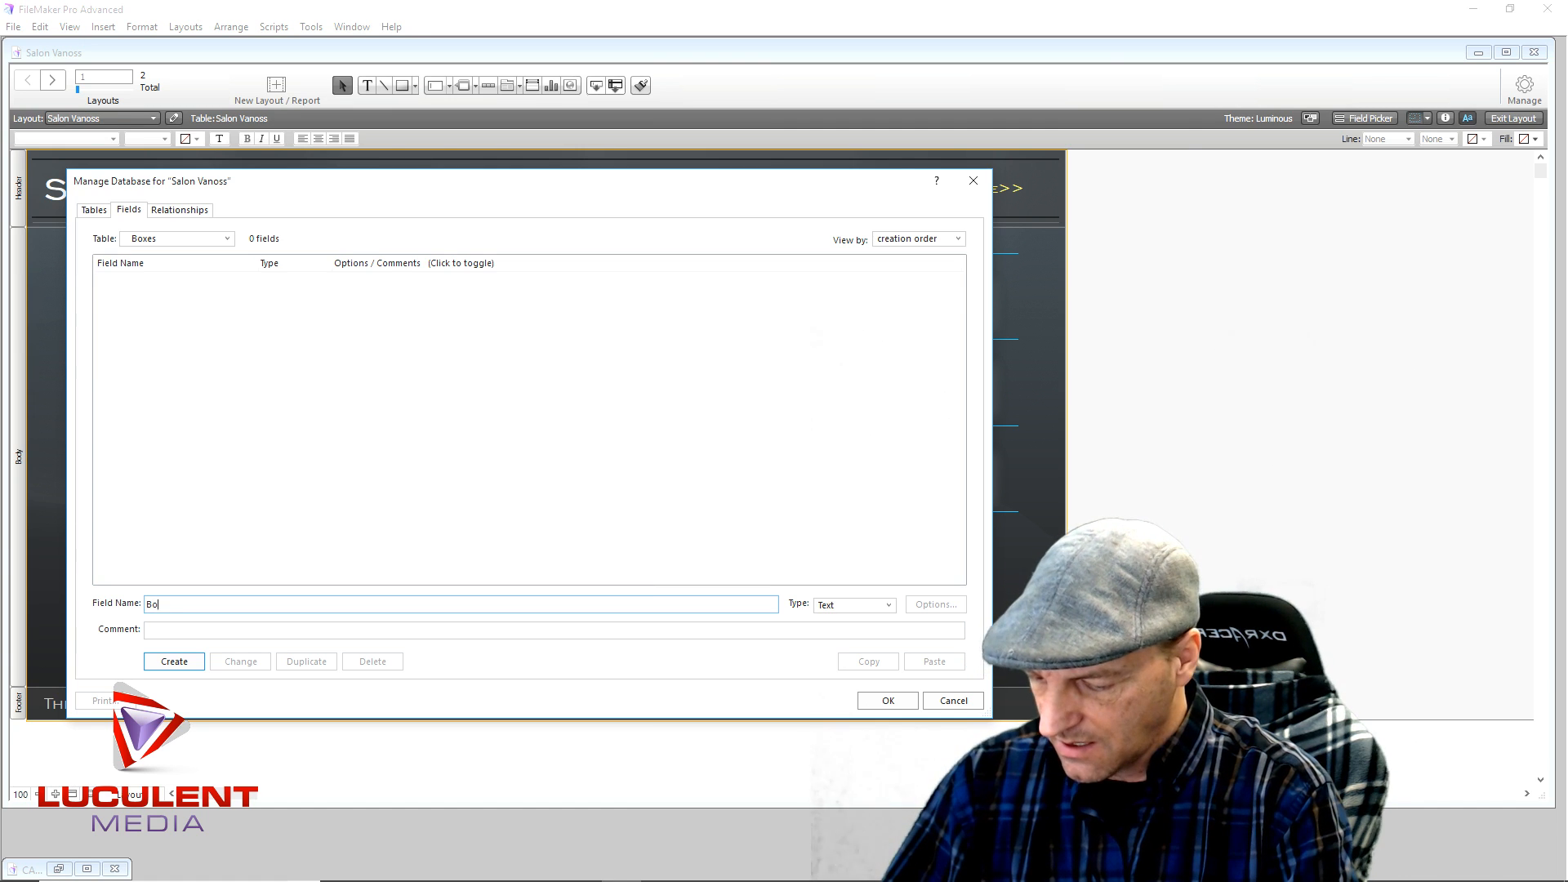
{"action": "type", "text": "x Number"}
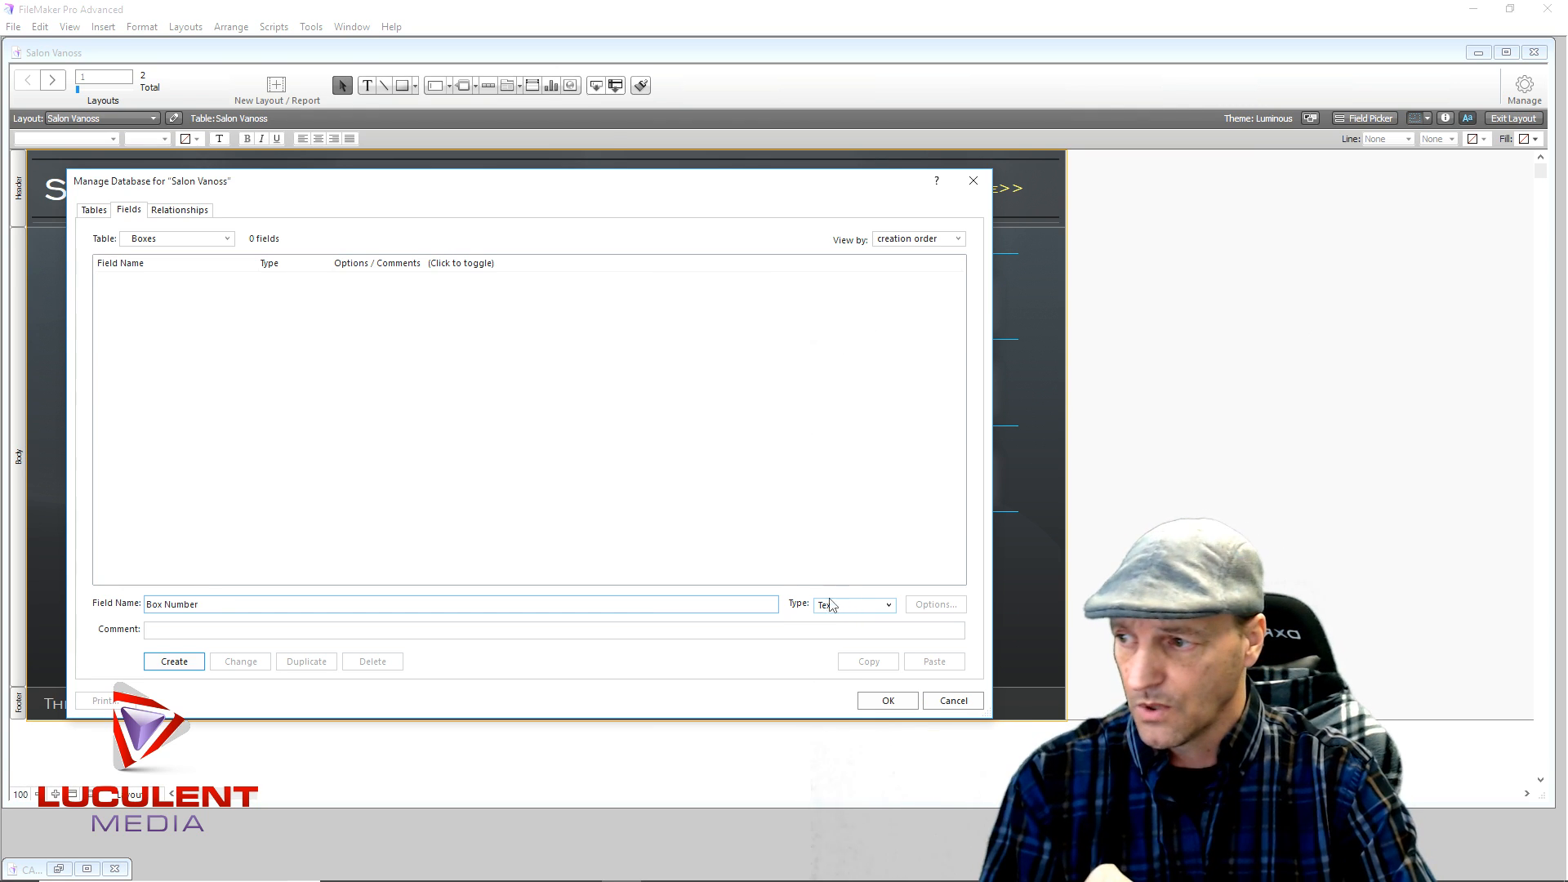
{"action": "left_click", "coordinate": [173, 663]}
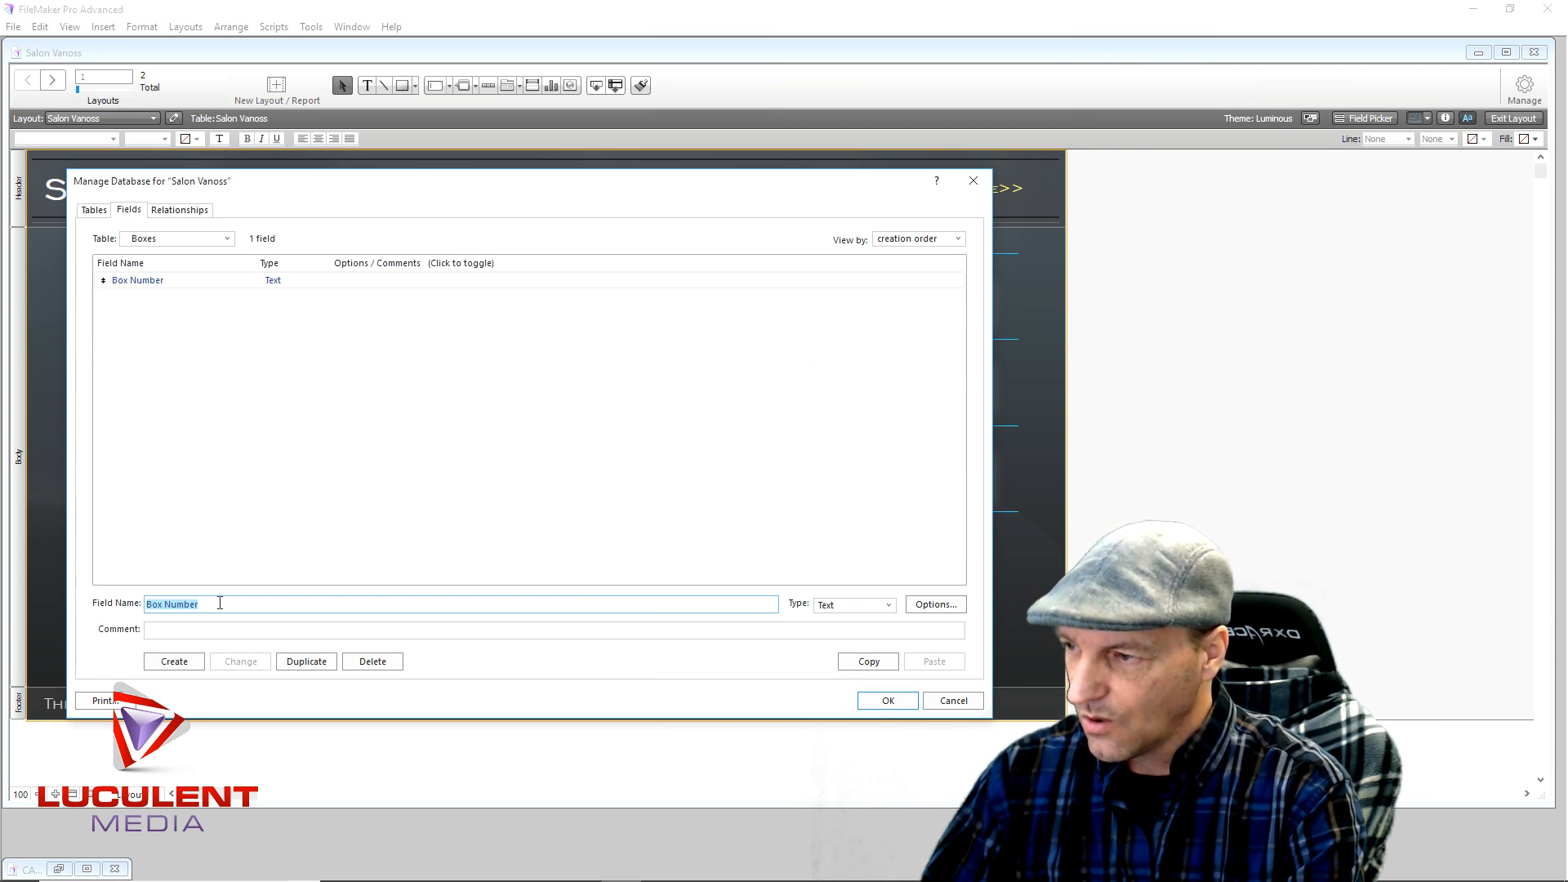
Add a number field named Id to the Boxes table.
{"action": "type", "text": "Id"}
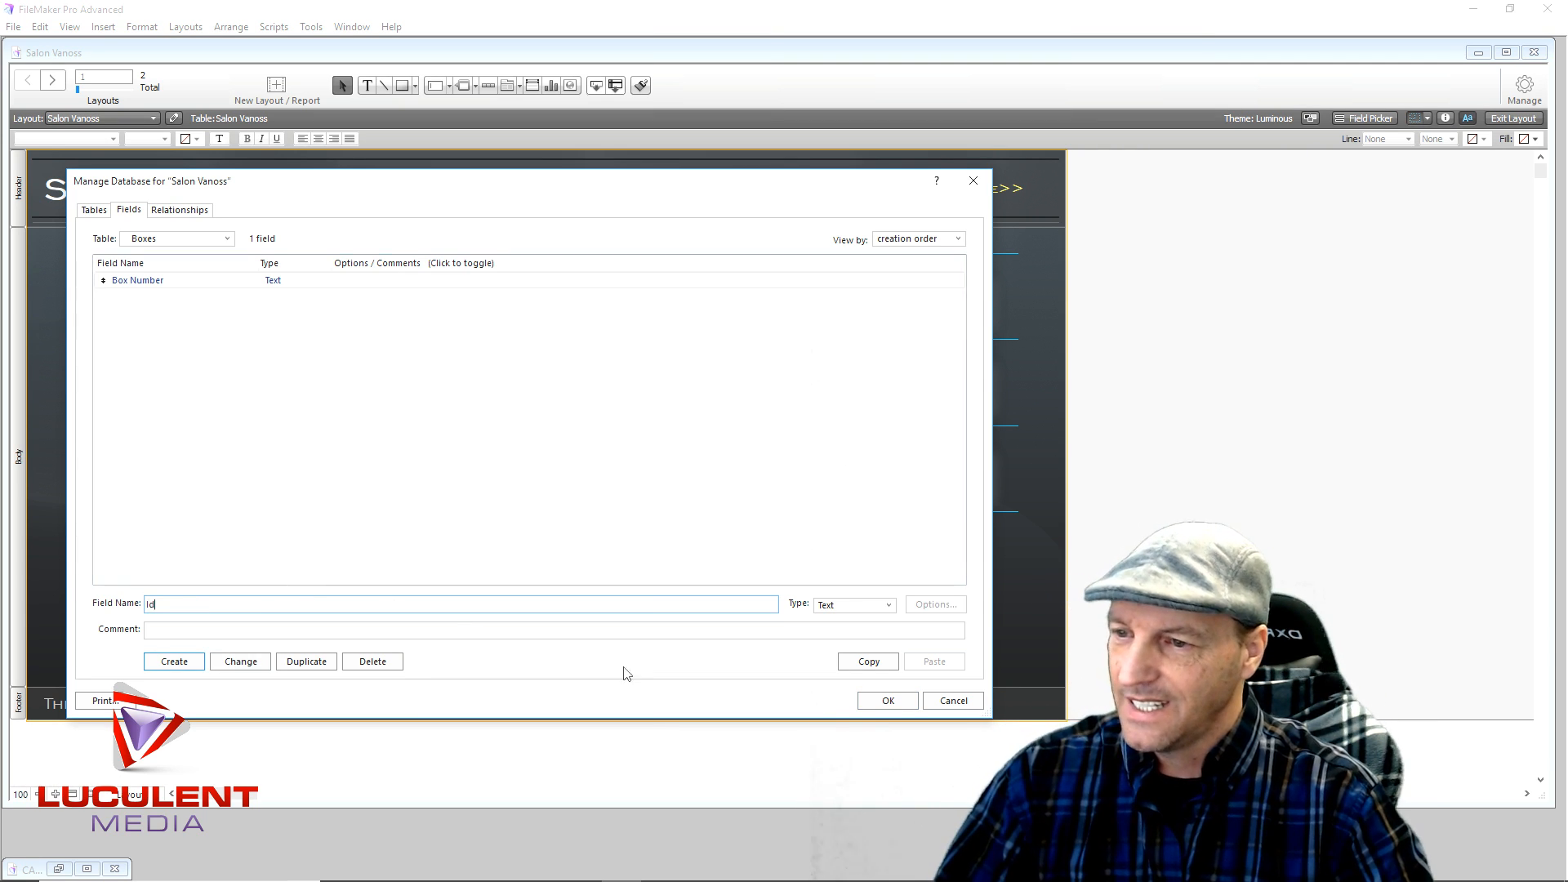
{"action": "left_click", "coordinate": [888, 606]}
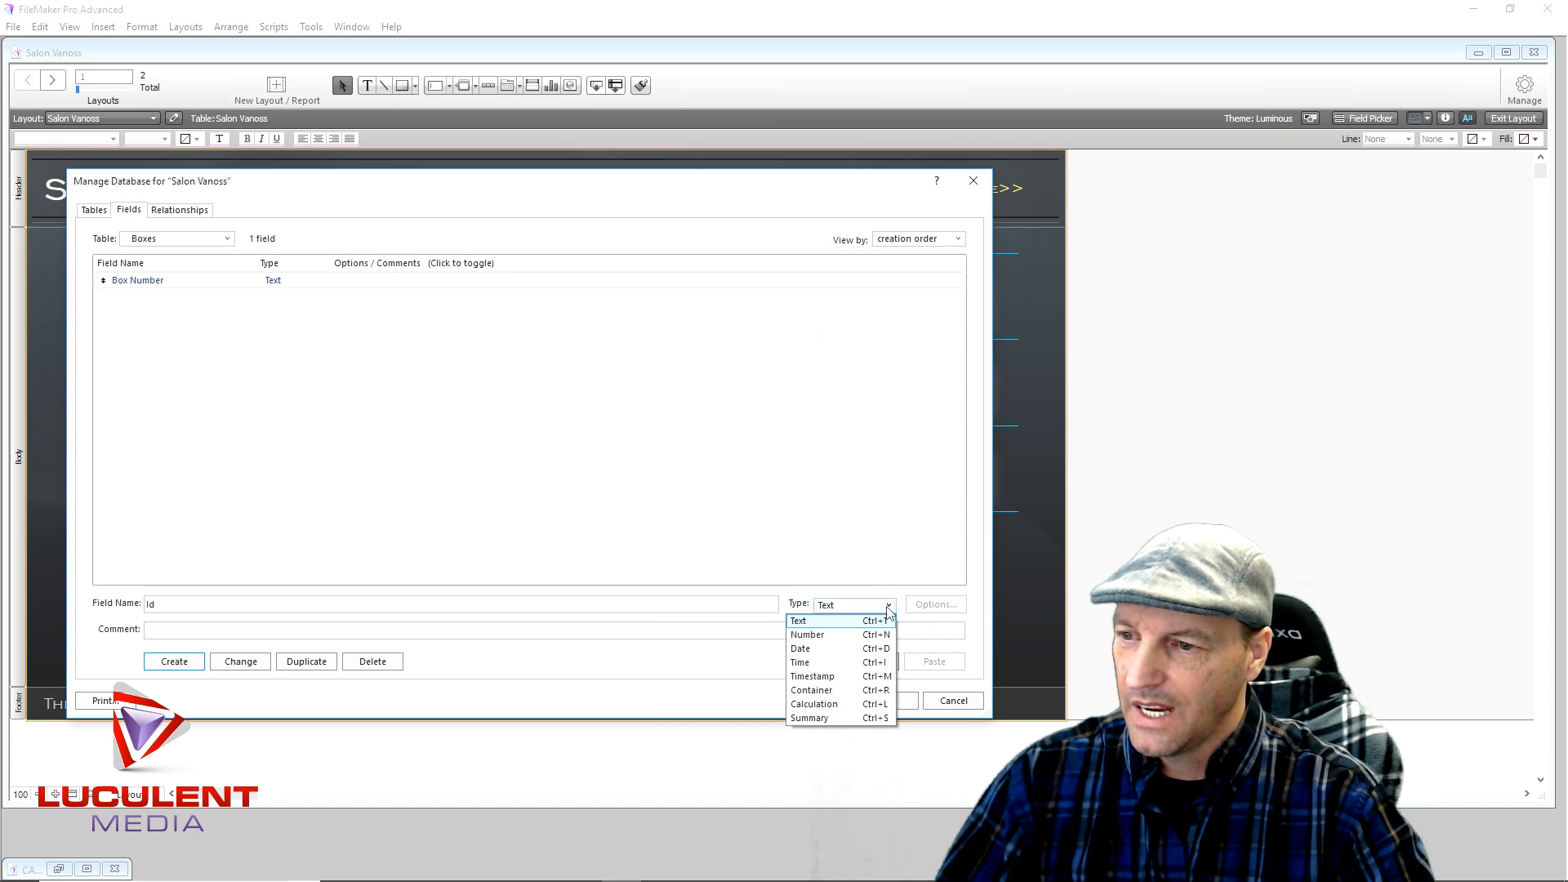
{"action": "left_click", "coordinate": [849, 636]}
{"action": "left_click", "coordinate": [190, 661]}
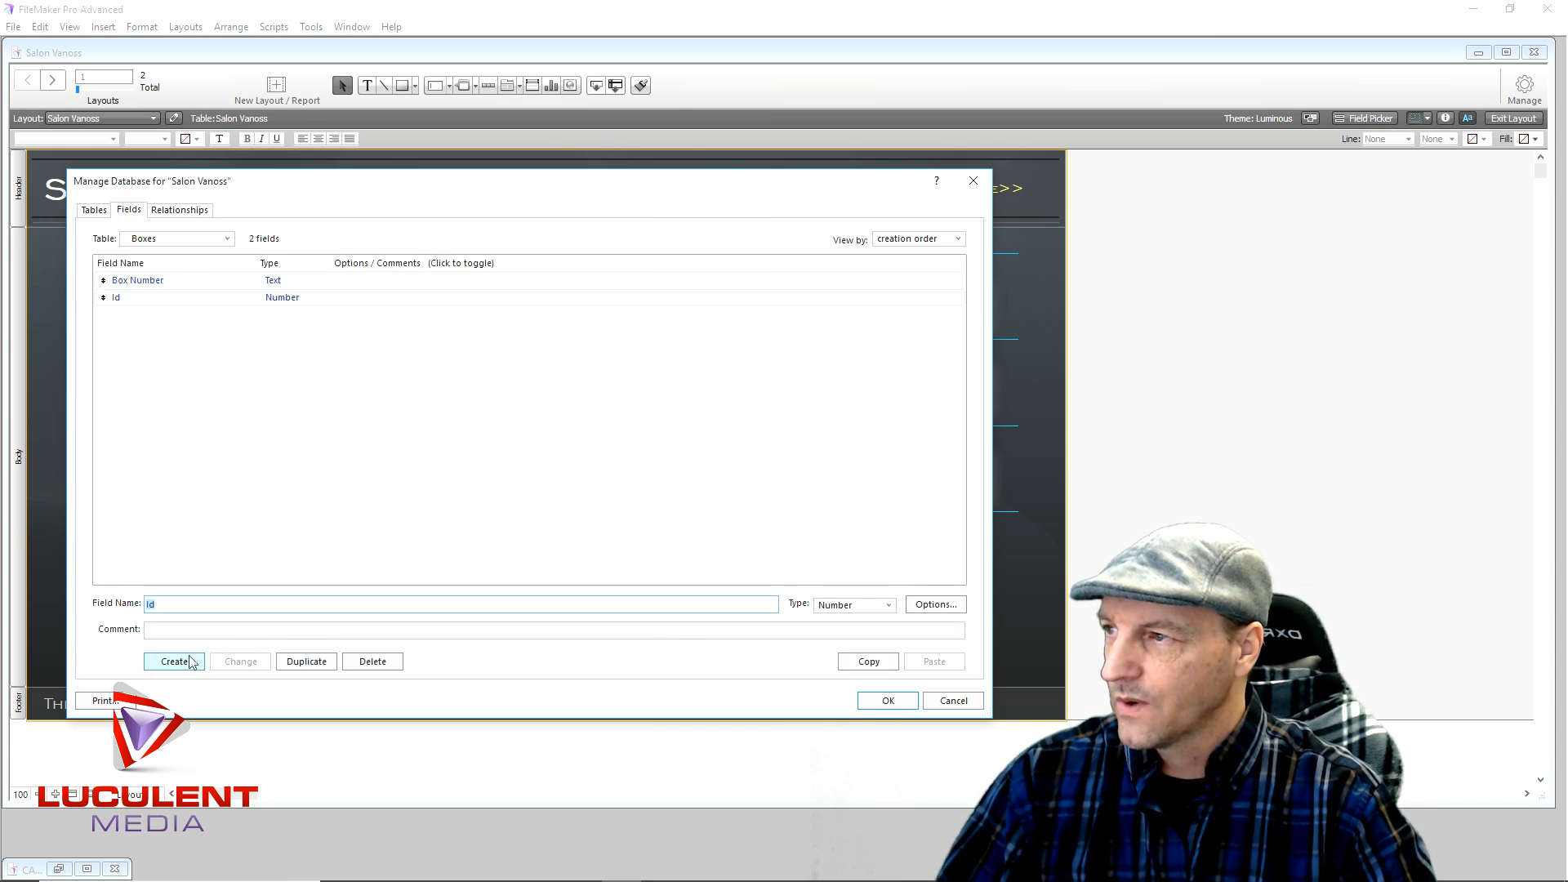
Set the Id field in the Boxes table to auto-enter a serial number on creation.
{"action": "double_click", "coordinate": [288, 307]}
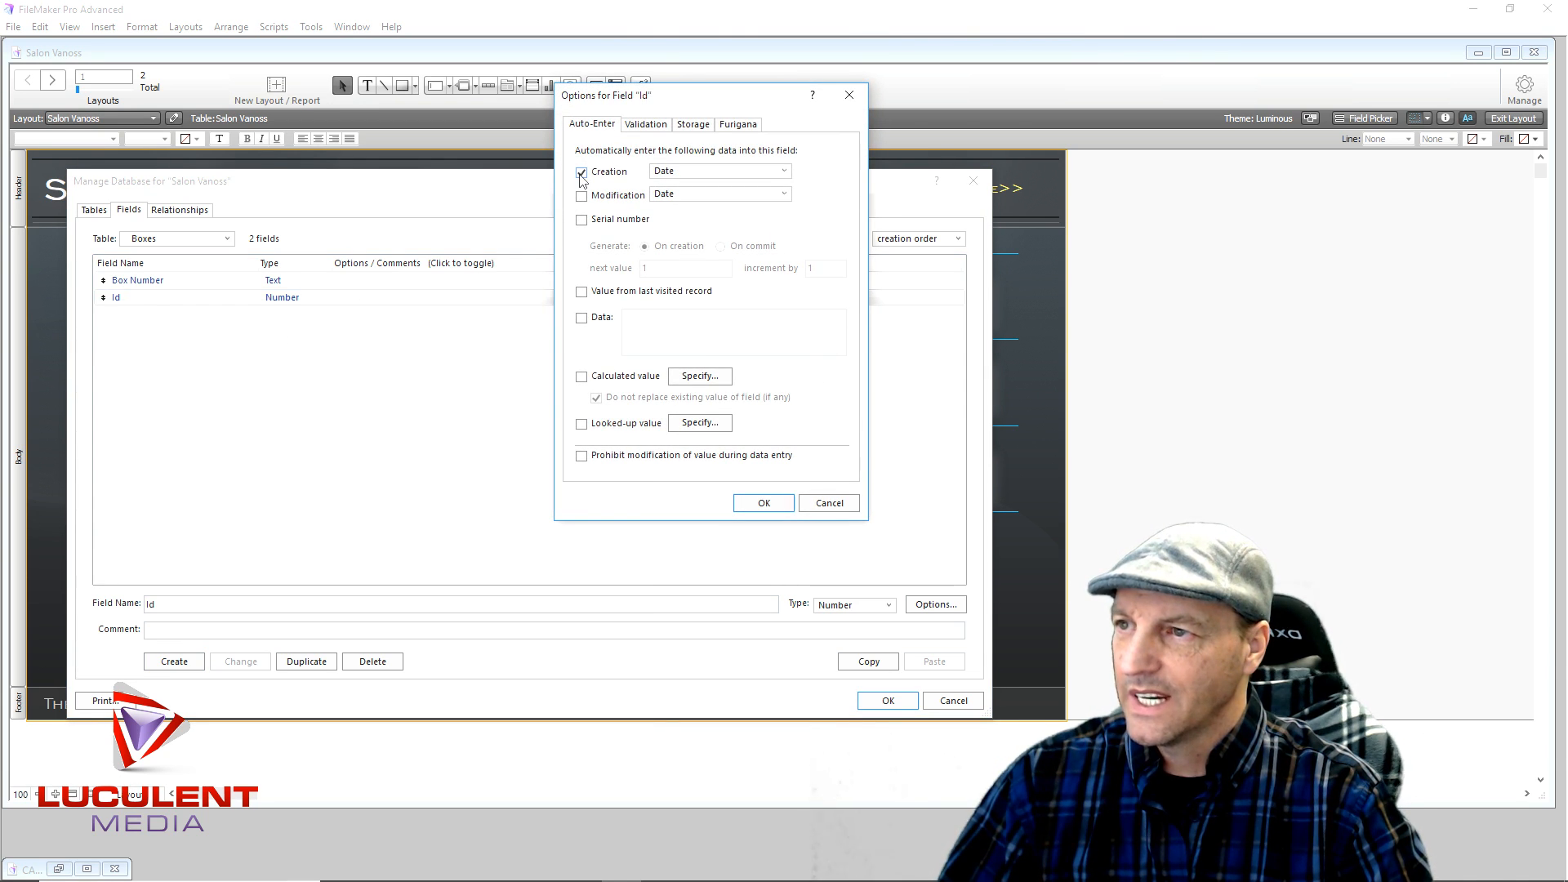
{"action": "left_click", "coordinate": [582, 219]}
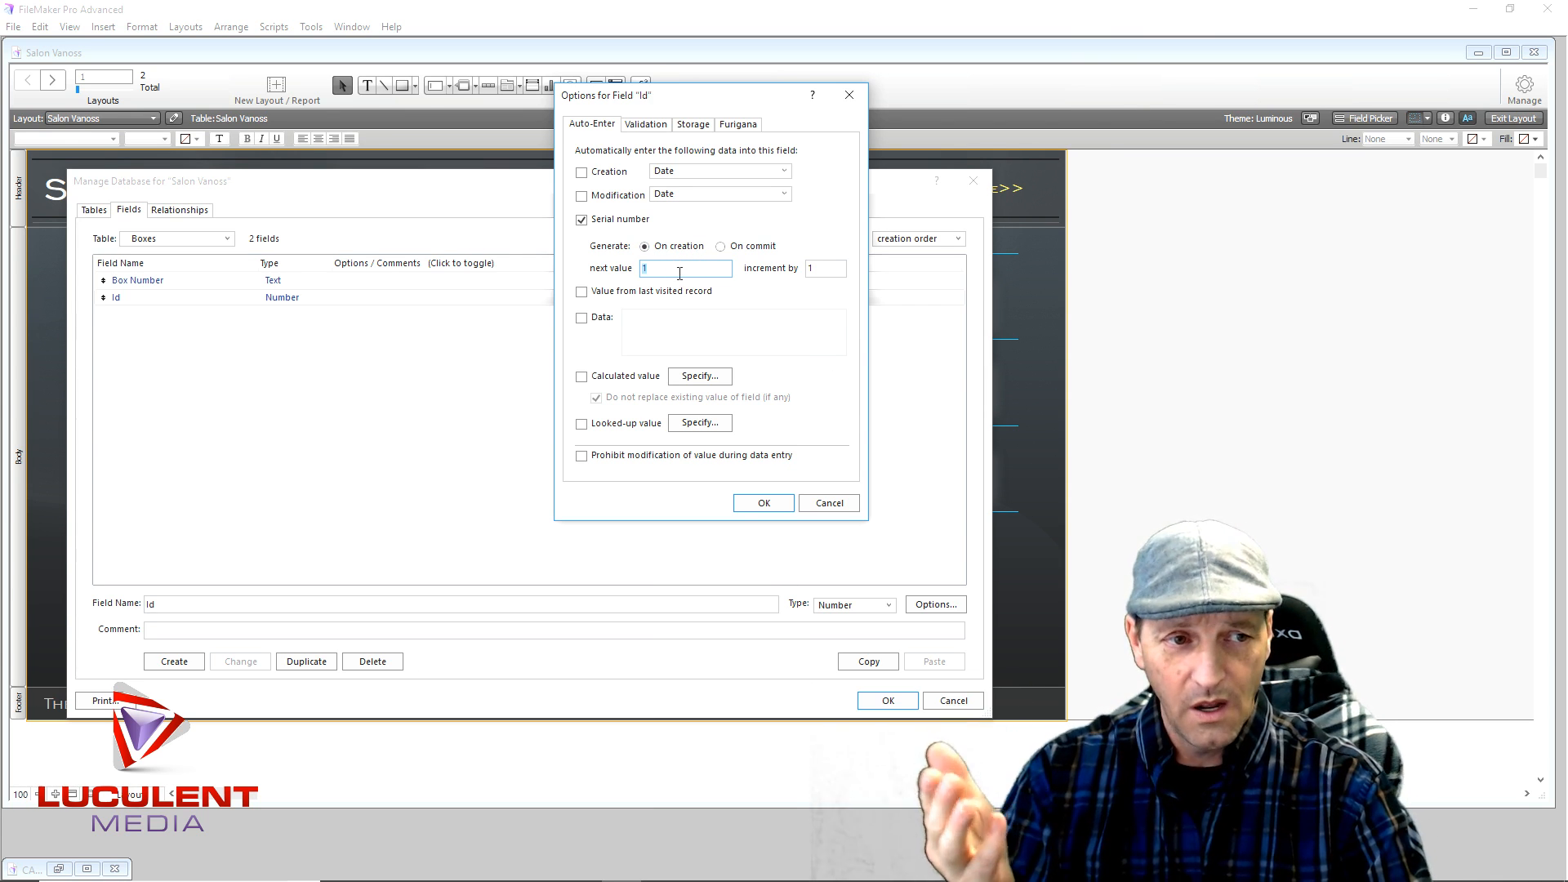
{"action": "left_click", "coordinate": [745, 505]}
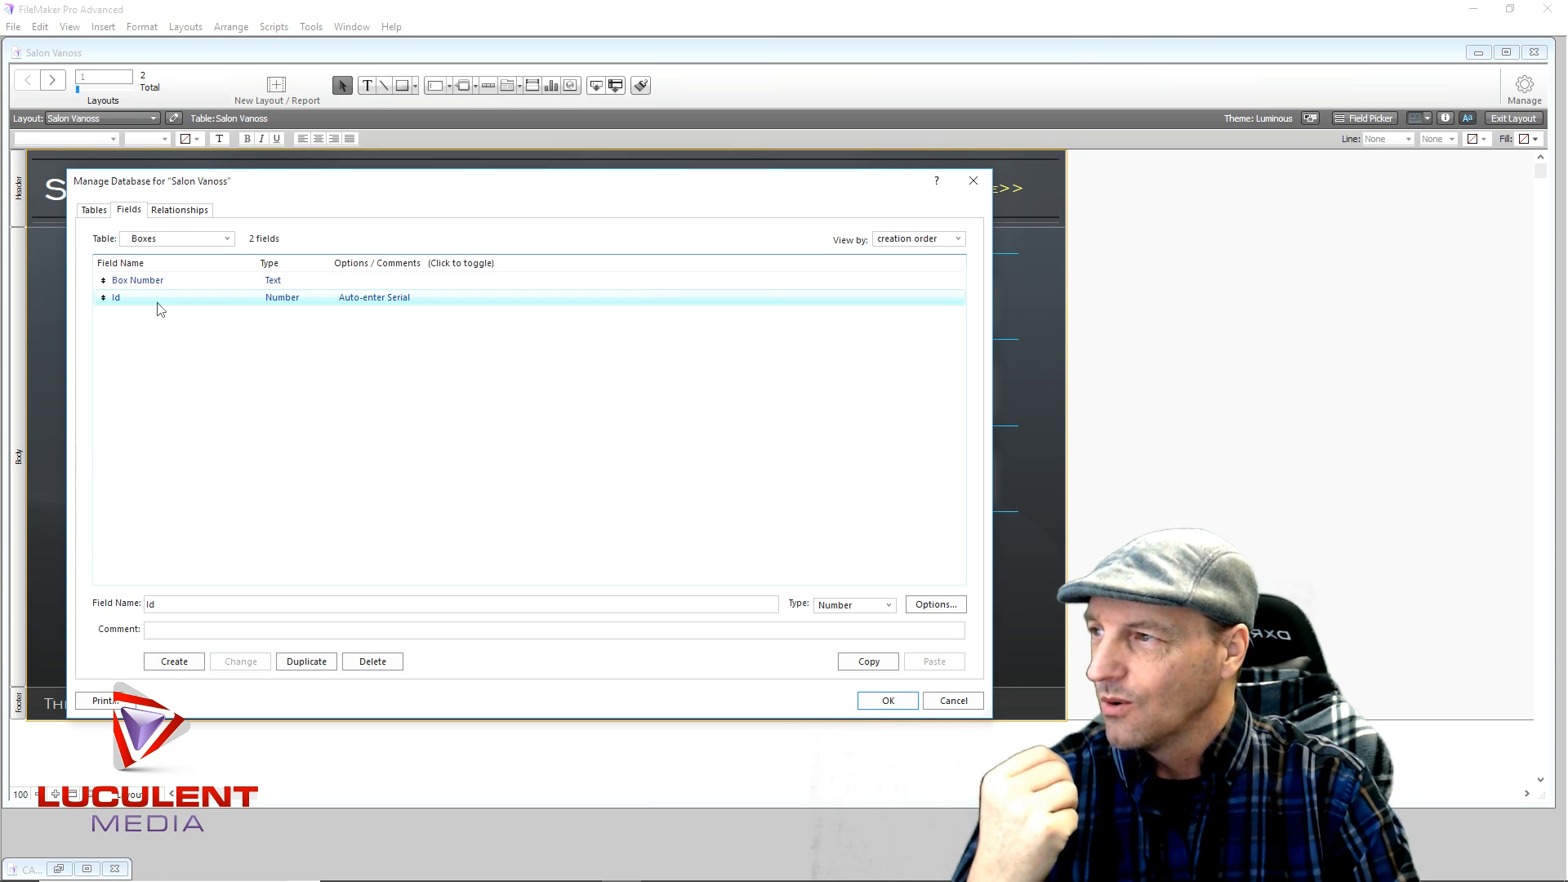
Create a number field named Idfk in the Stuff table.
{"action": "left_click", "coordinate": [192, 244]}
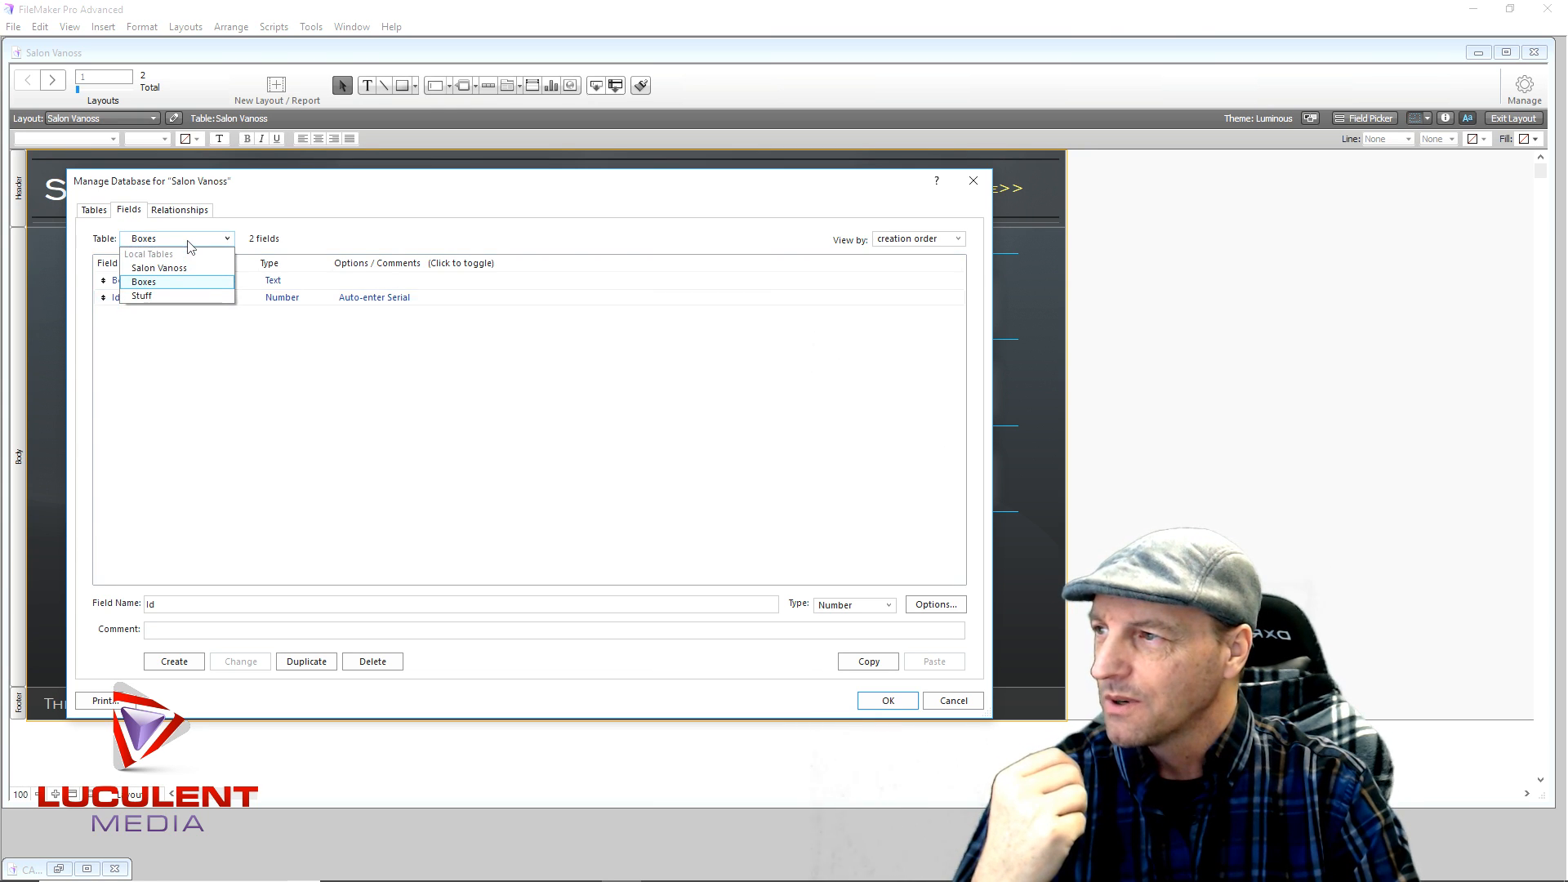
{"action": "left_click", "coordinate": [164, 296]}
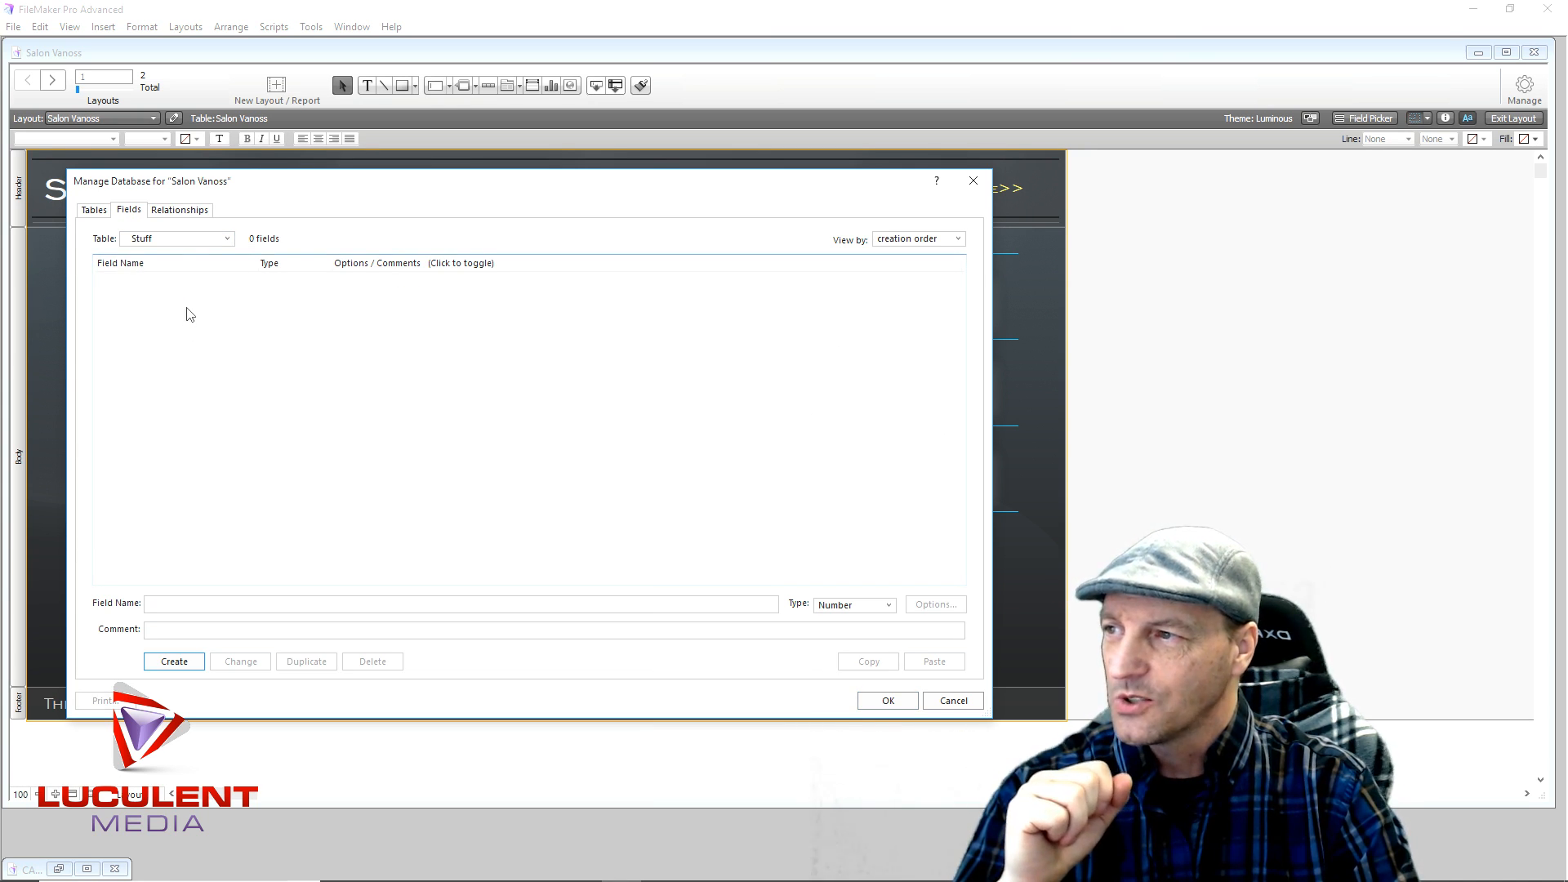
{"action": "left_click", "coordinate": [174, 605]}
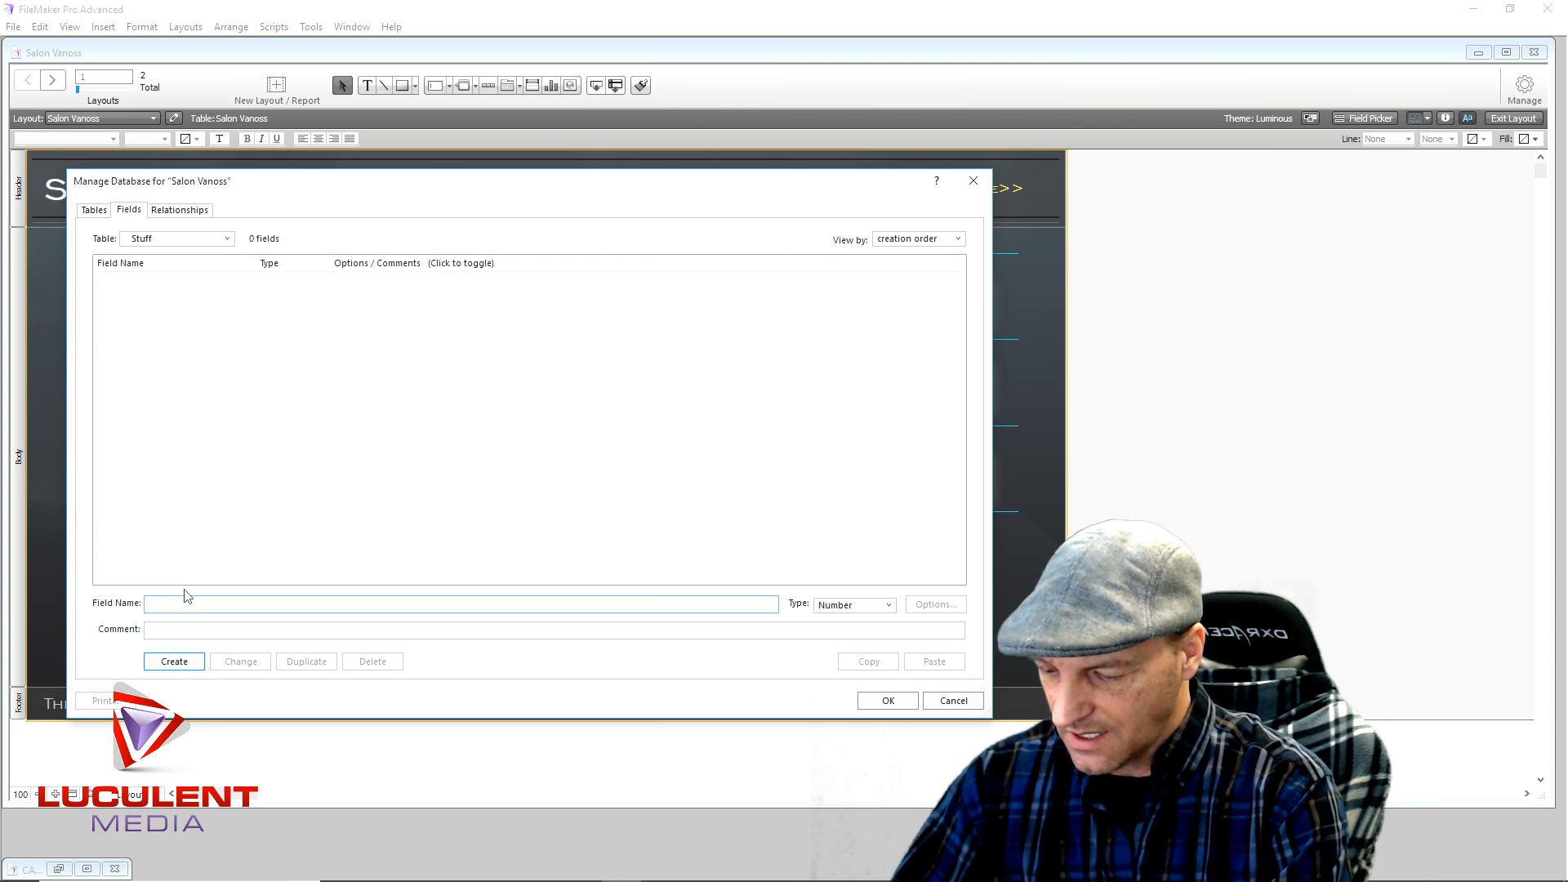
{"action": "type", "text": "Idfk"}
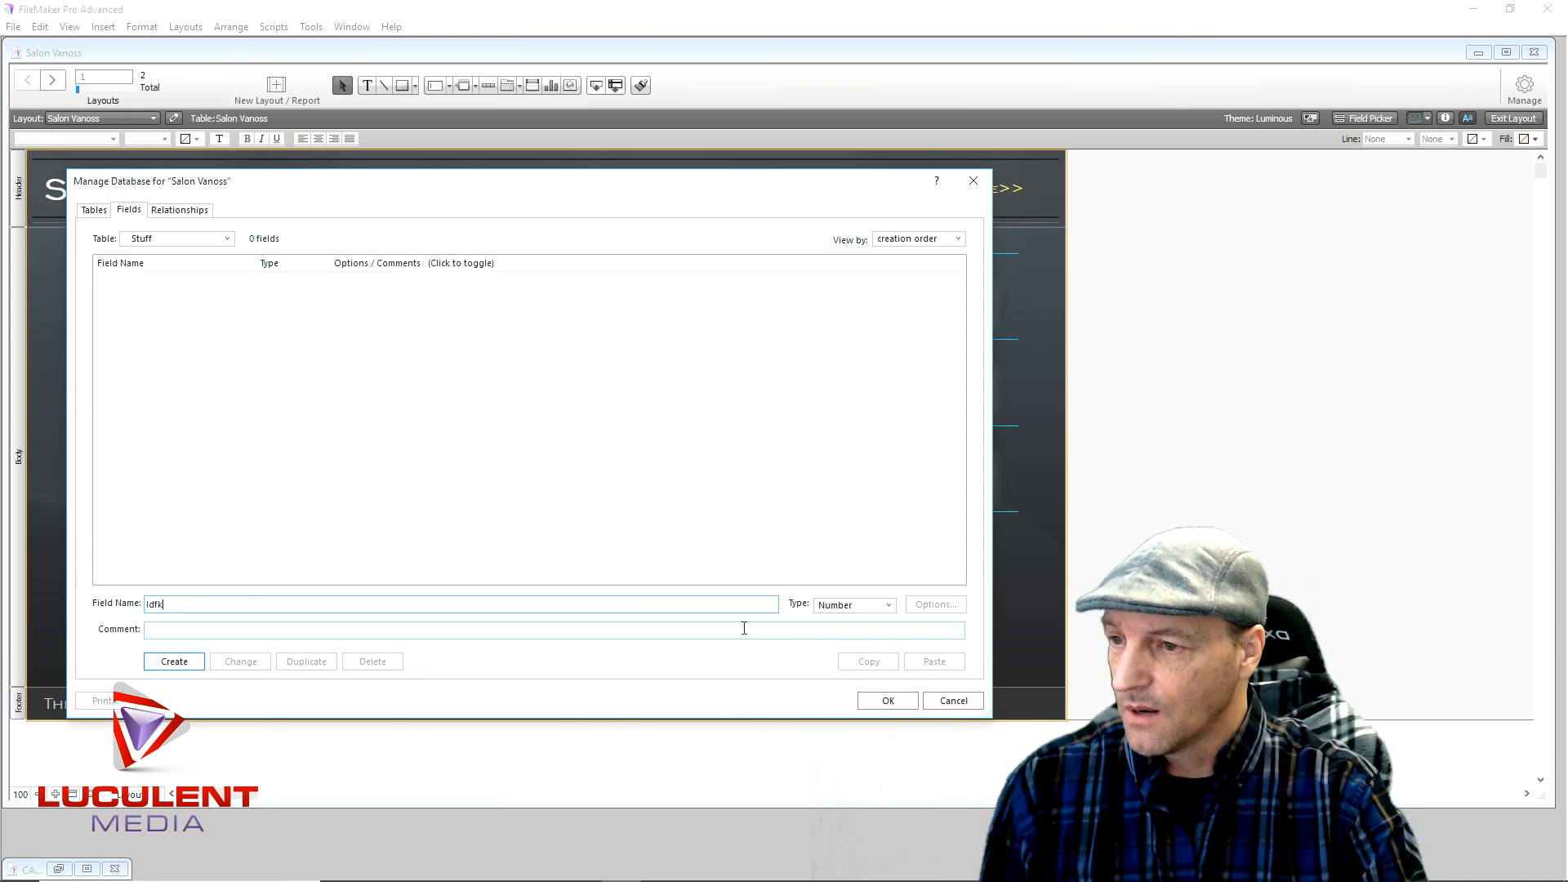
{"action": "left_click", "coordinate": [174, 662]}
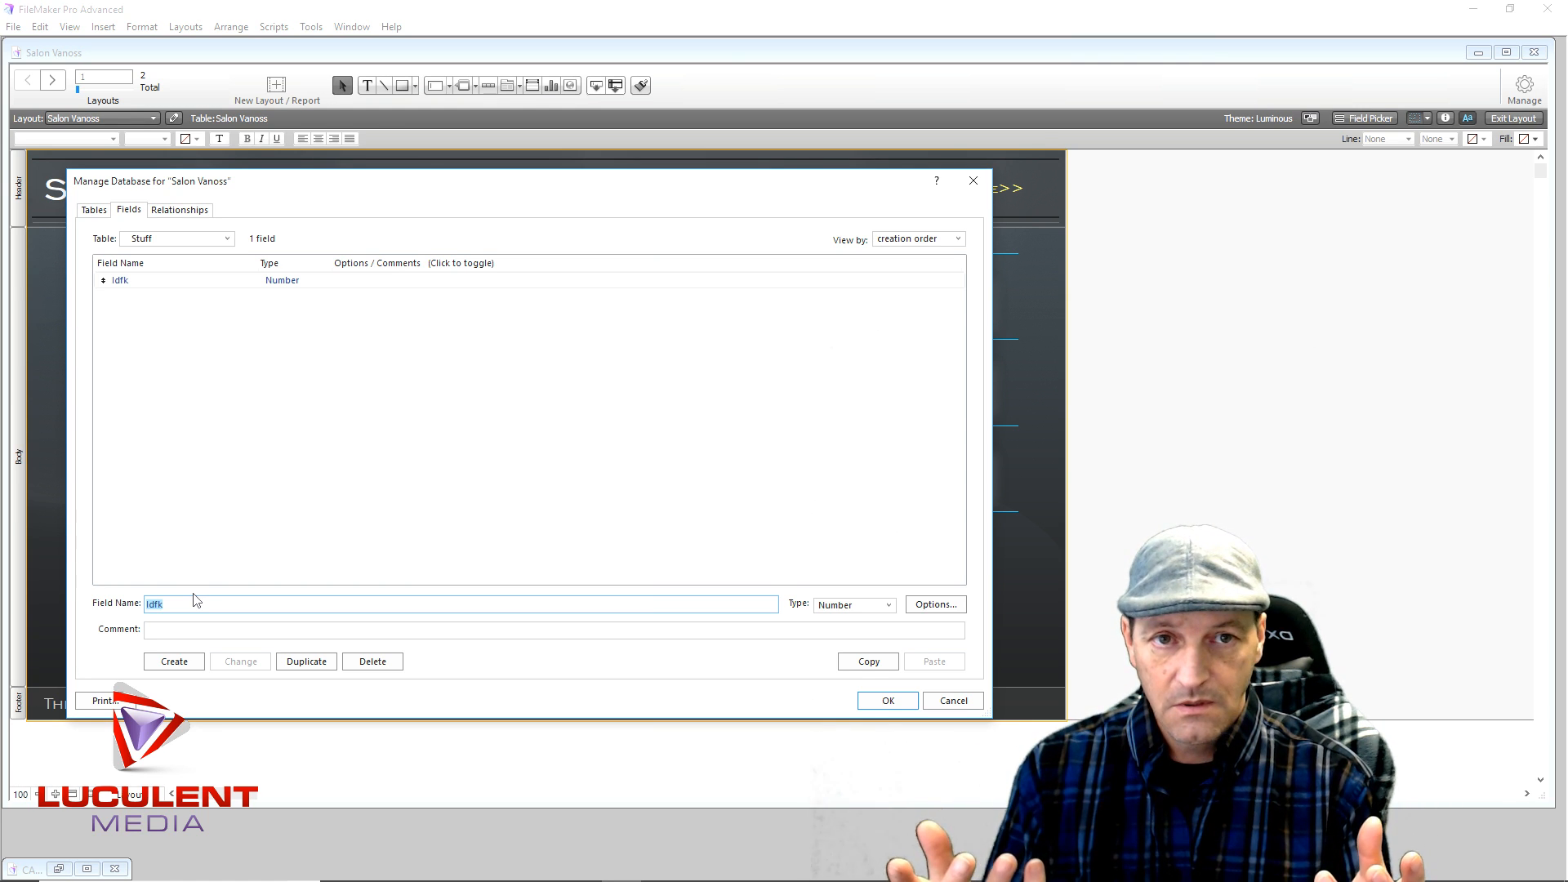
Create a text field named Description in the Stuff table.
{"action": "type", "text": "D"}
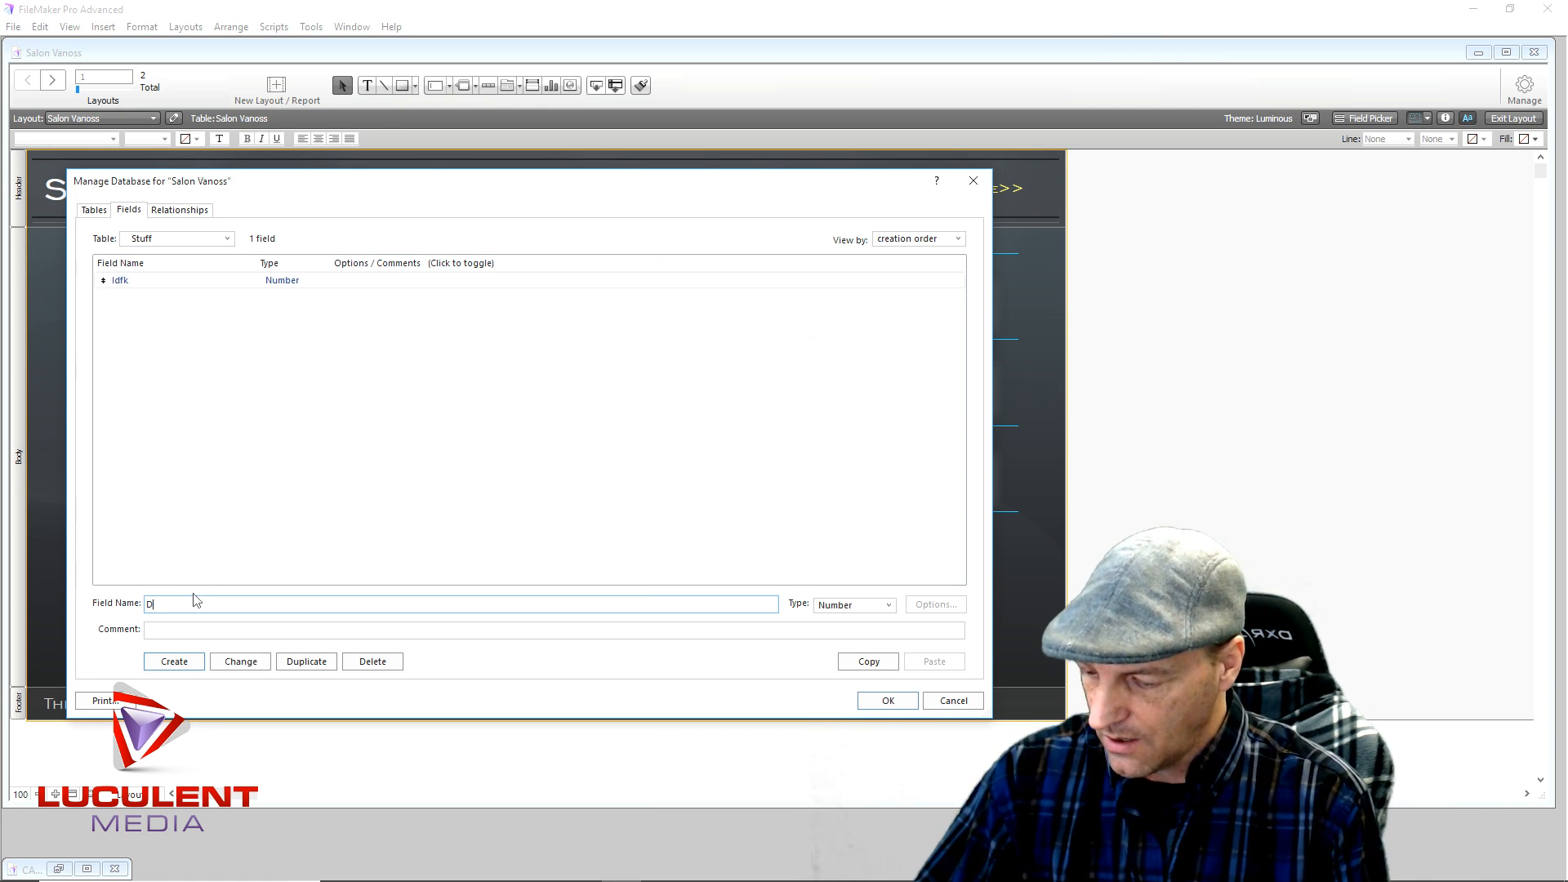
{"action": "type", "text": "escrition"}
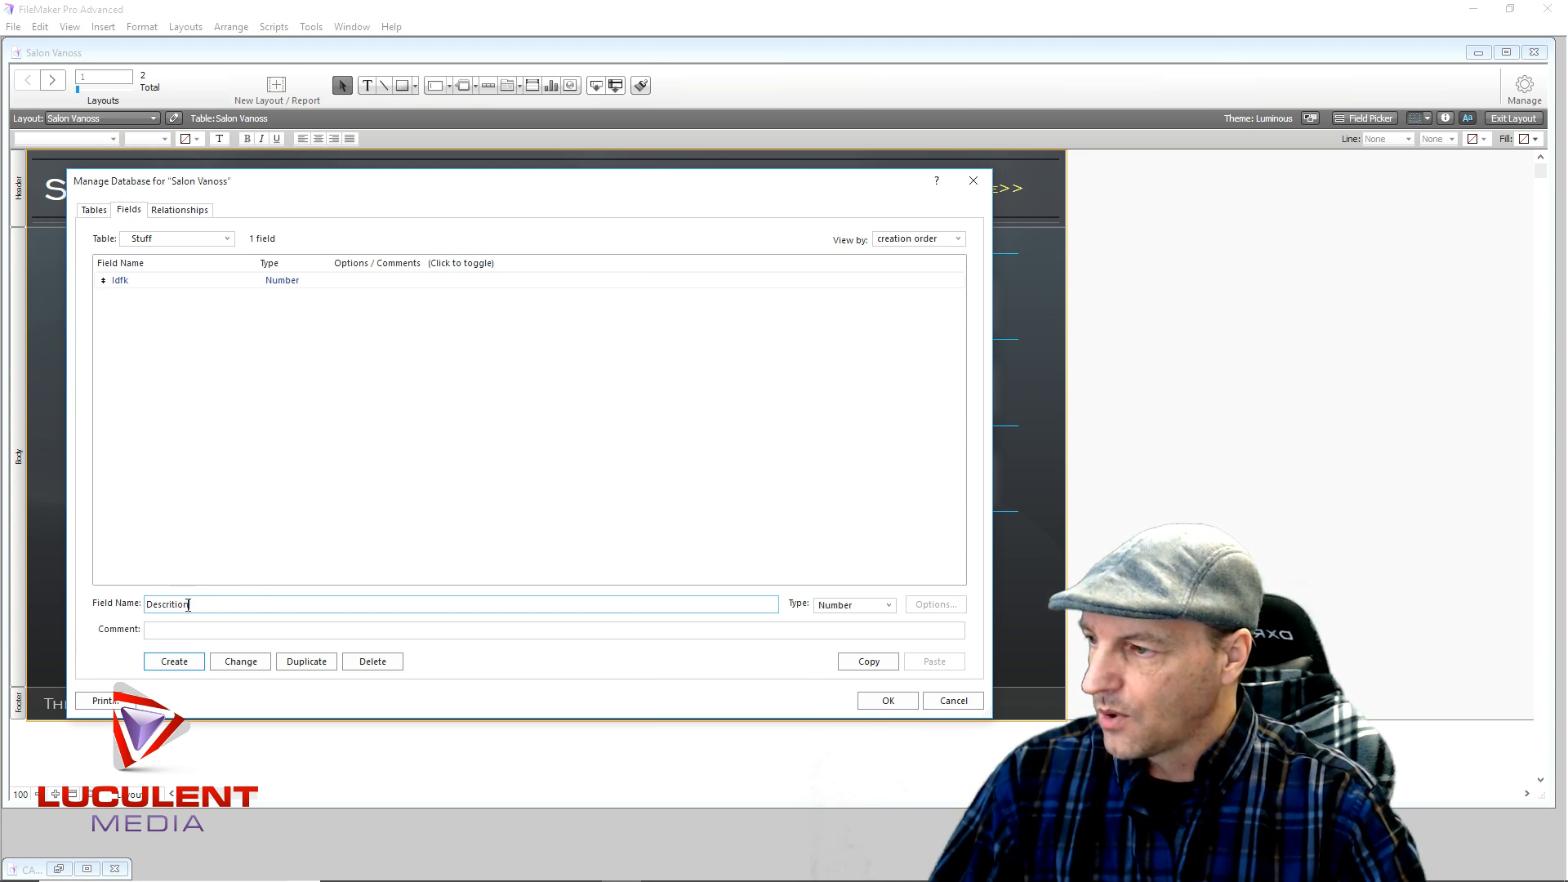
{"action": "key", "text": "BackSpace"}
{"action": "key", "text": "BackSpace"}
{"action": "key", "text": "BackSpace"}
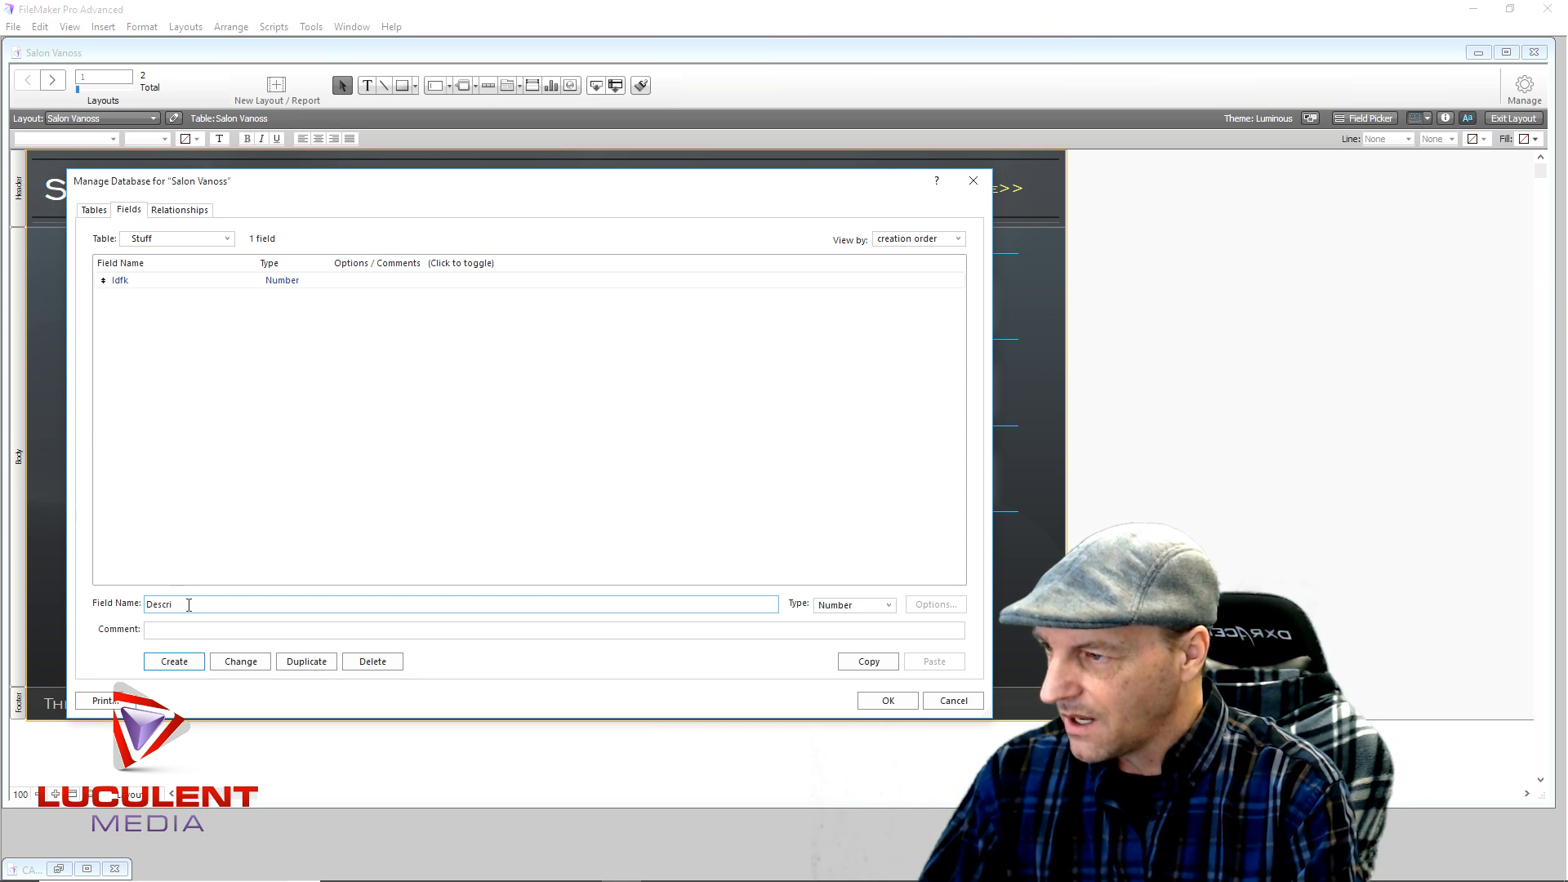
{"action": "type", "text": "ption"}
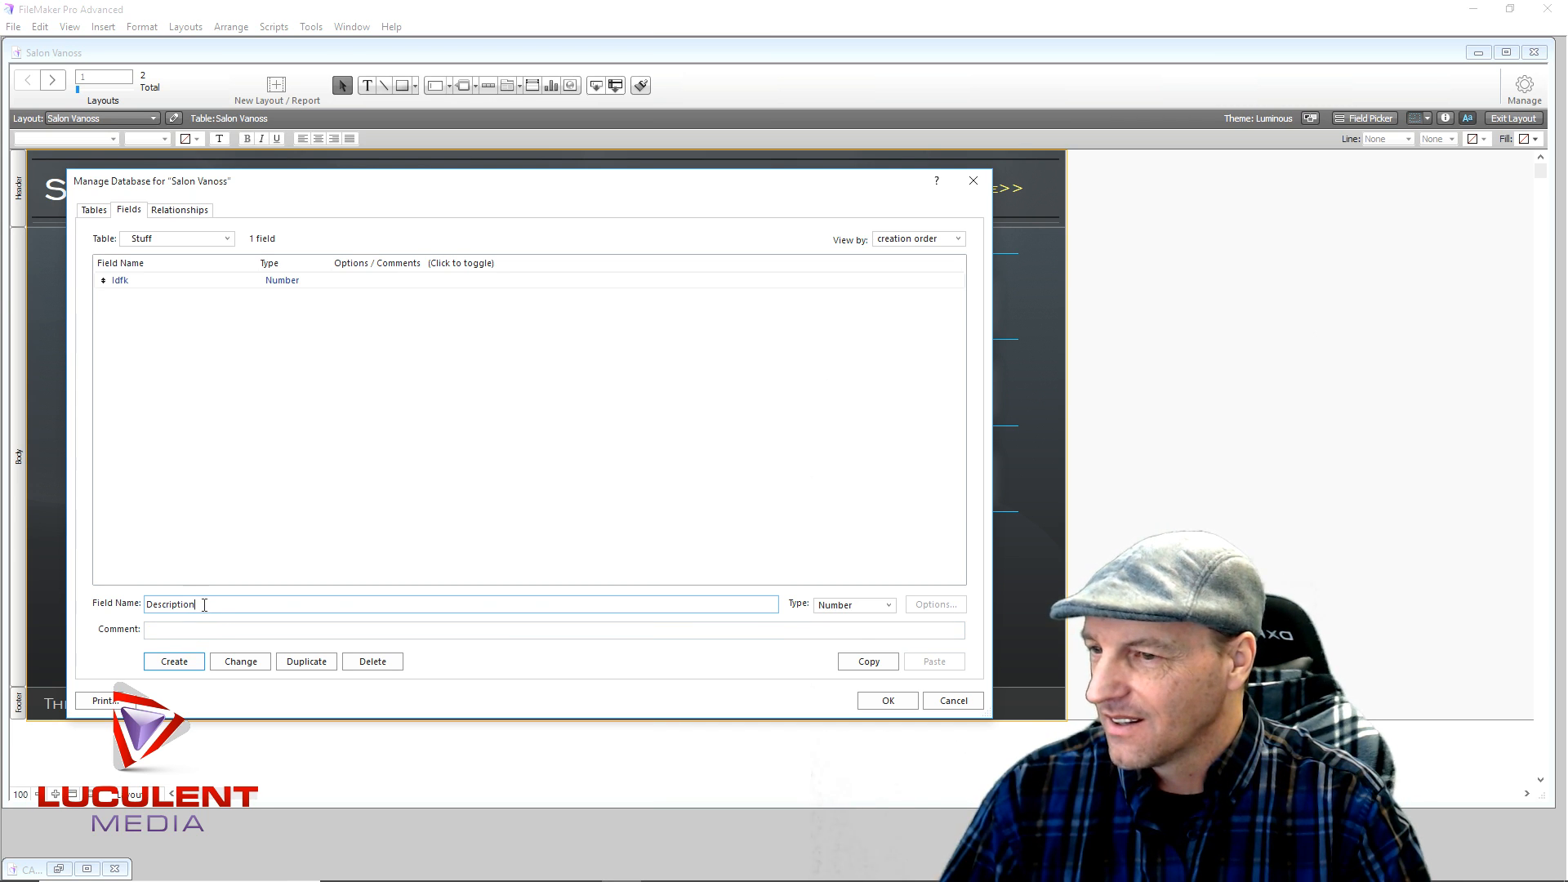
{"action": "left_click", "coordinate": [882, 606]}
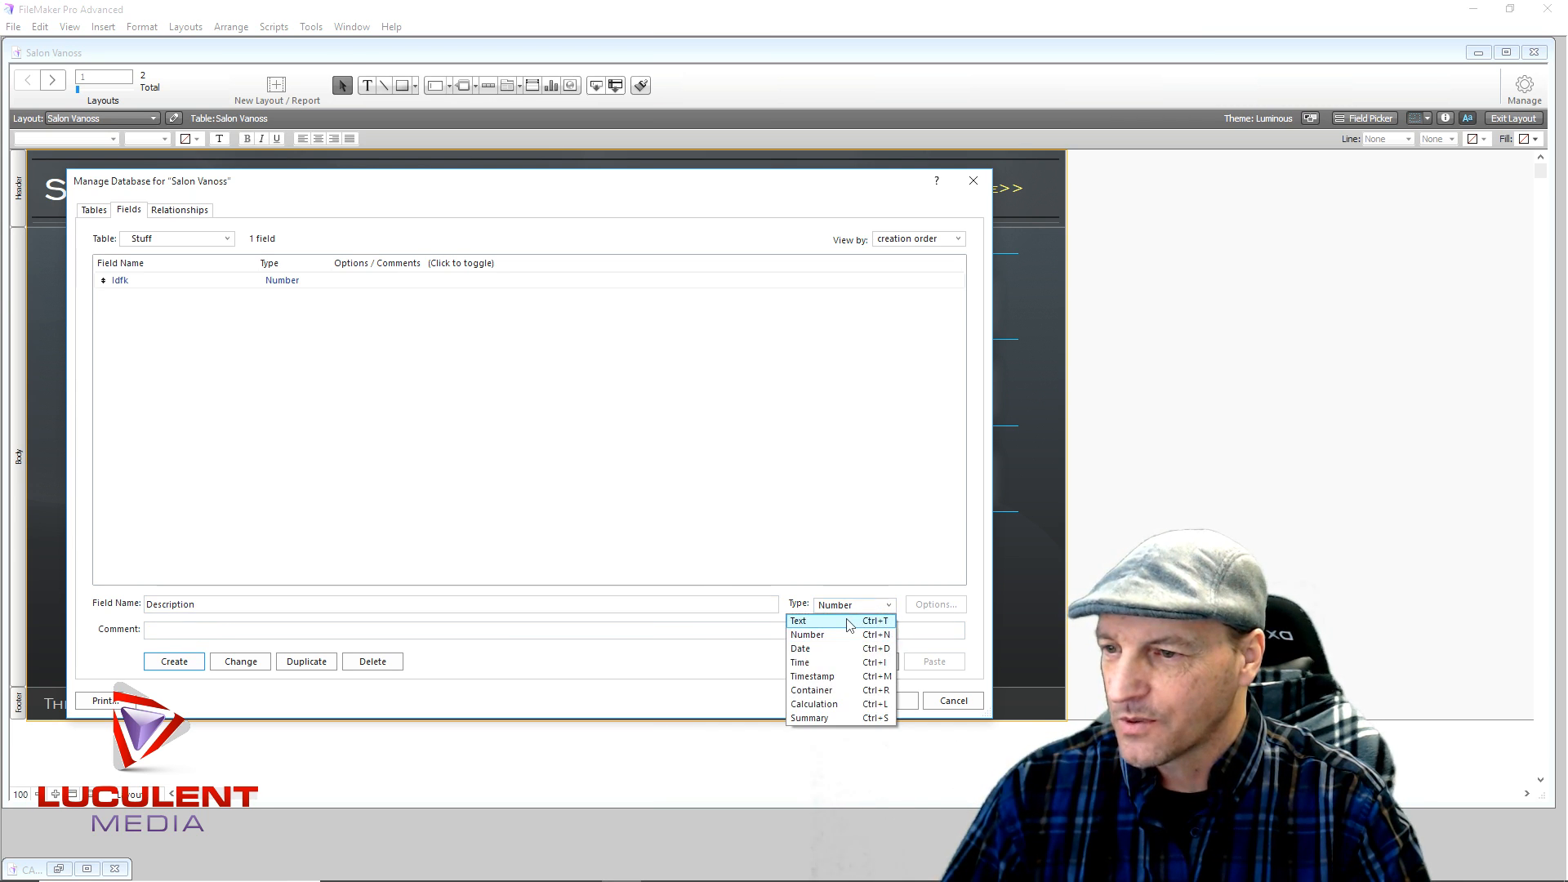
{"action": "left_click", "coordinate": [847, 618]}
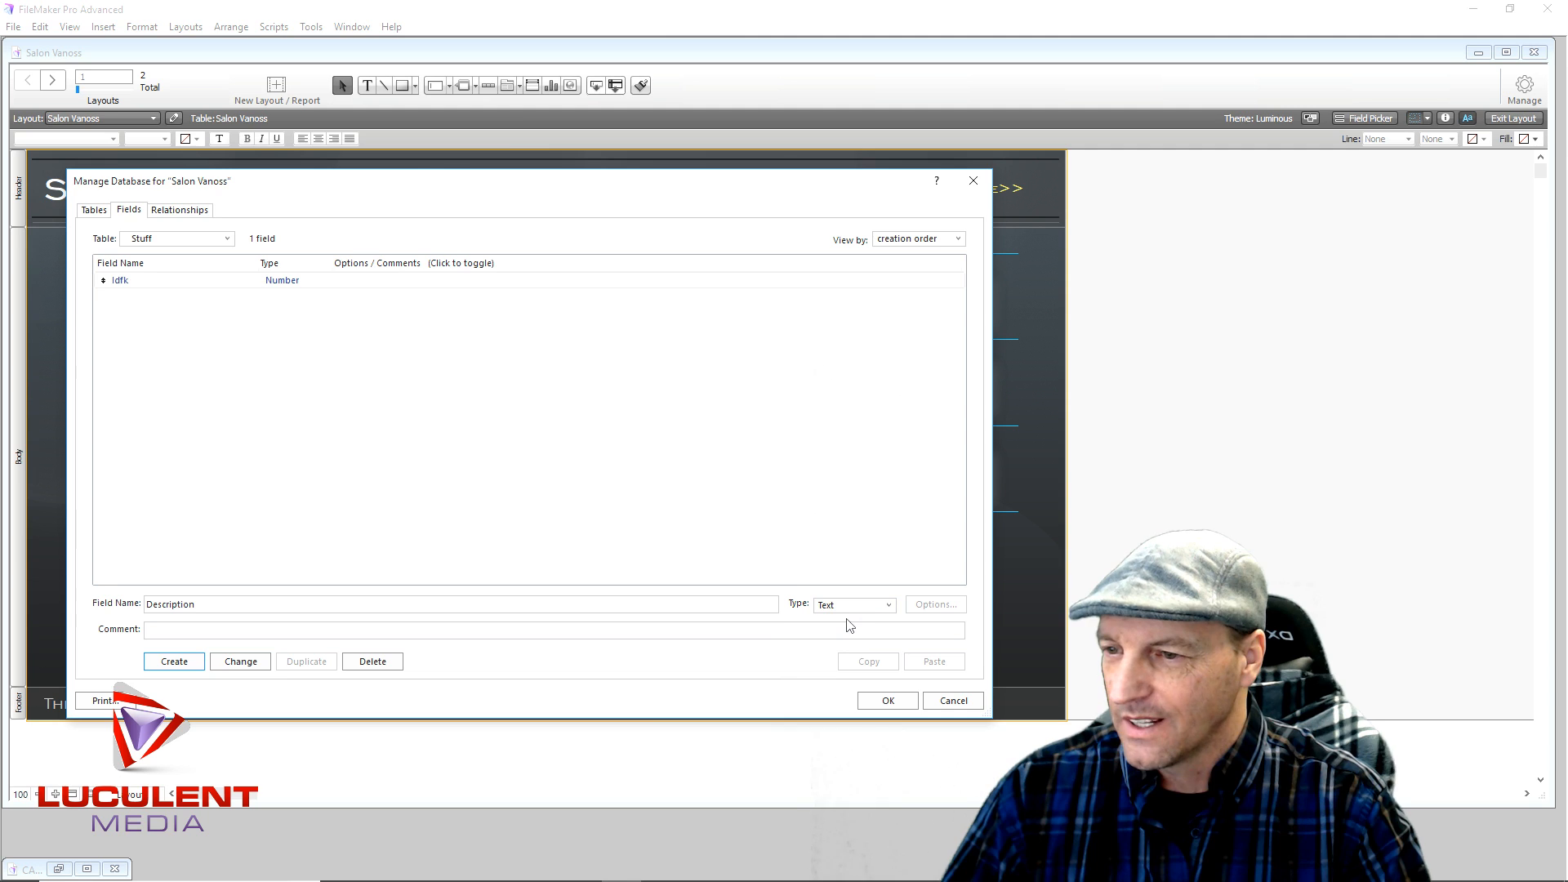
{"action": "left_click", "coordinate": [189, 664]}
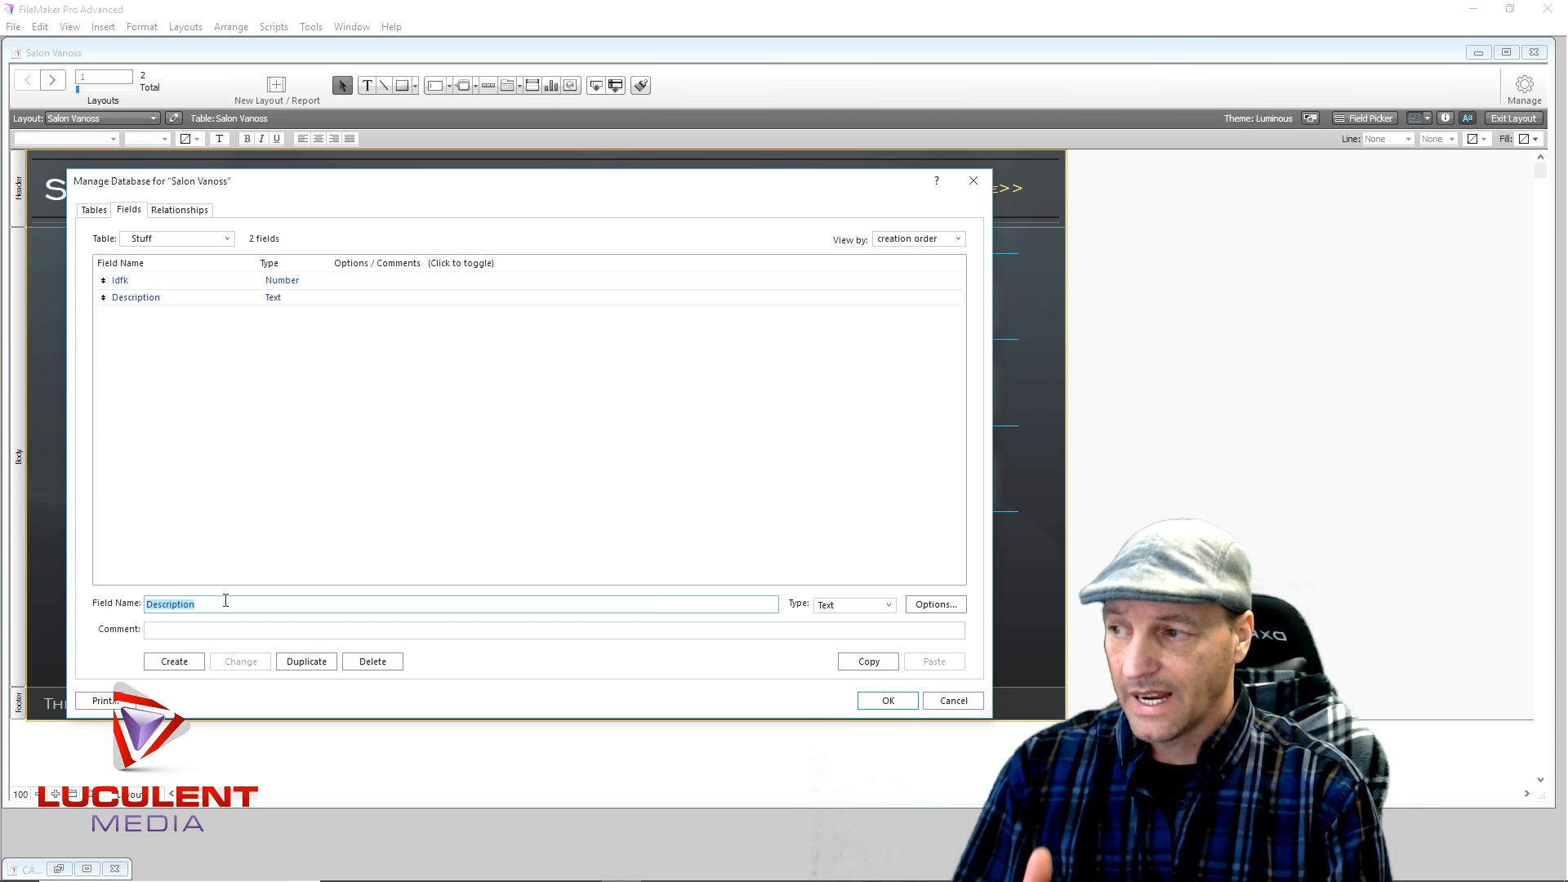
Add a number field named Item_id to the Stuff table.
{"action": "key", "text": "BackSpace"}
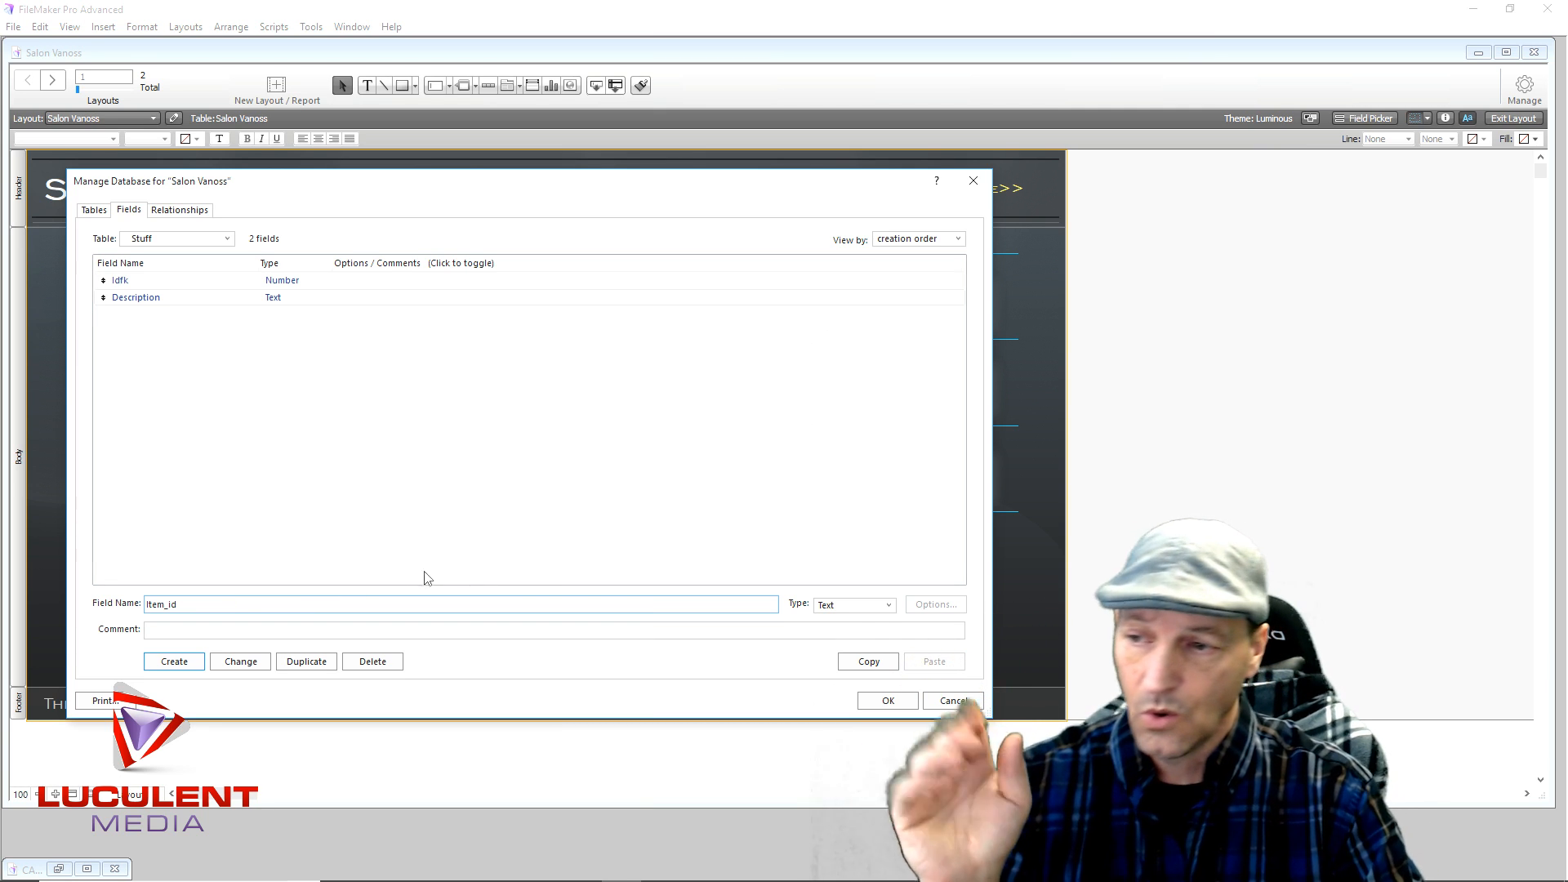
{"action": "left_click", "coordinate": [890, 614]}
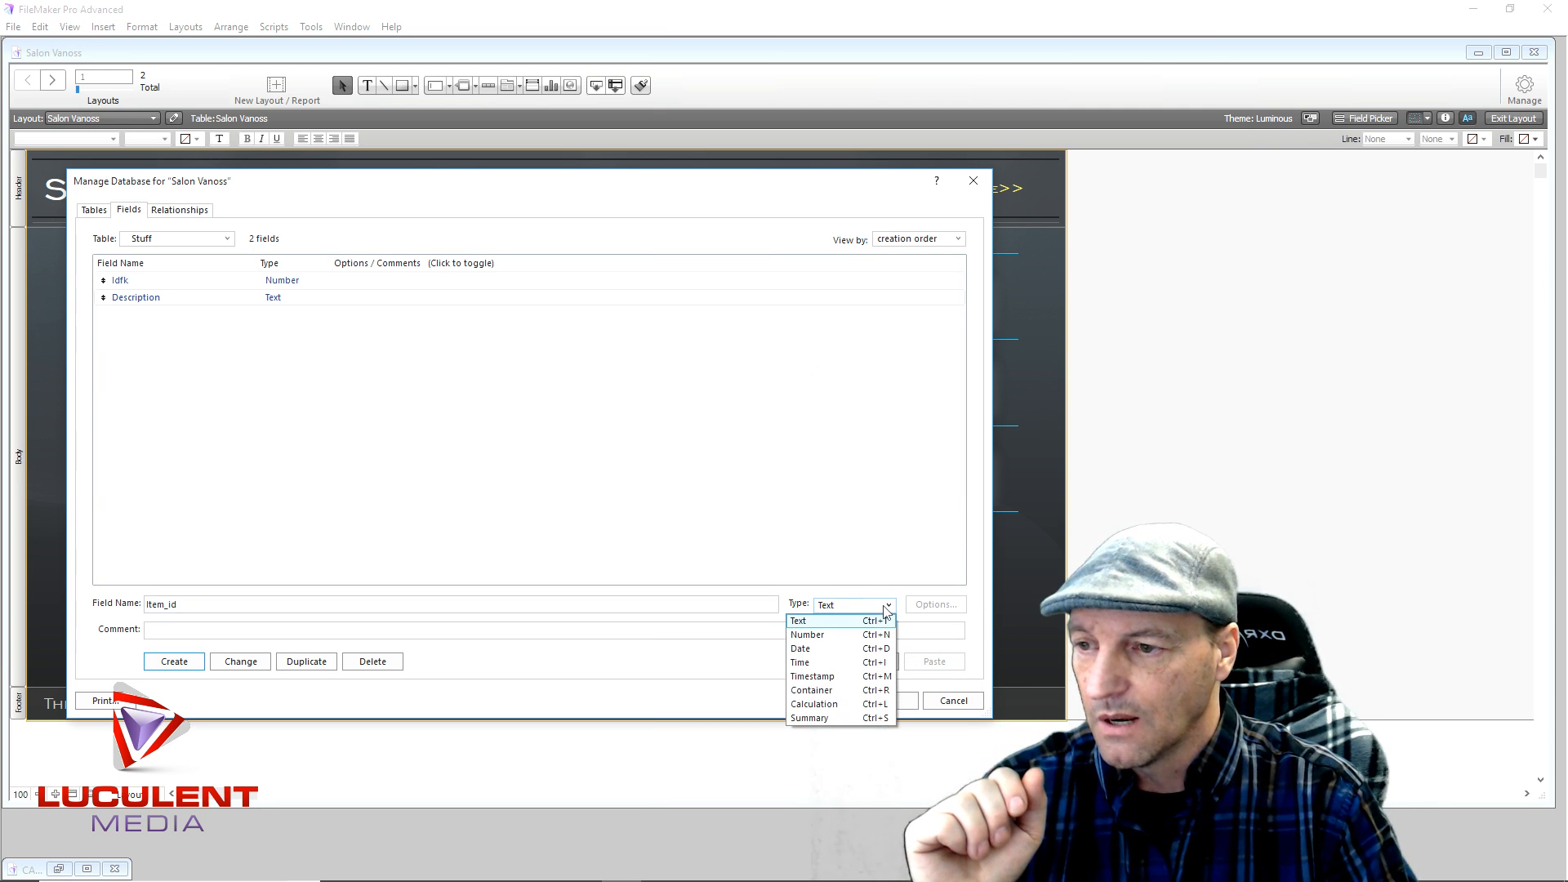
{"action": "left_click", "coordinate": [837, 632]}
{"action": "left_click", "coordinate": [156, 668]}
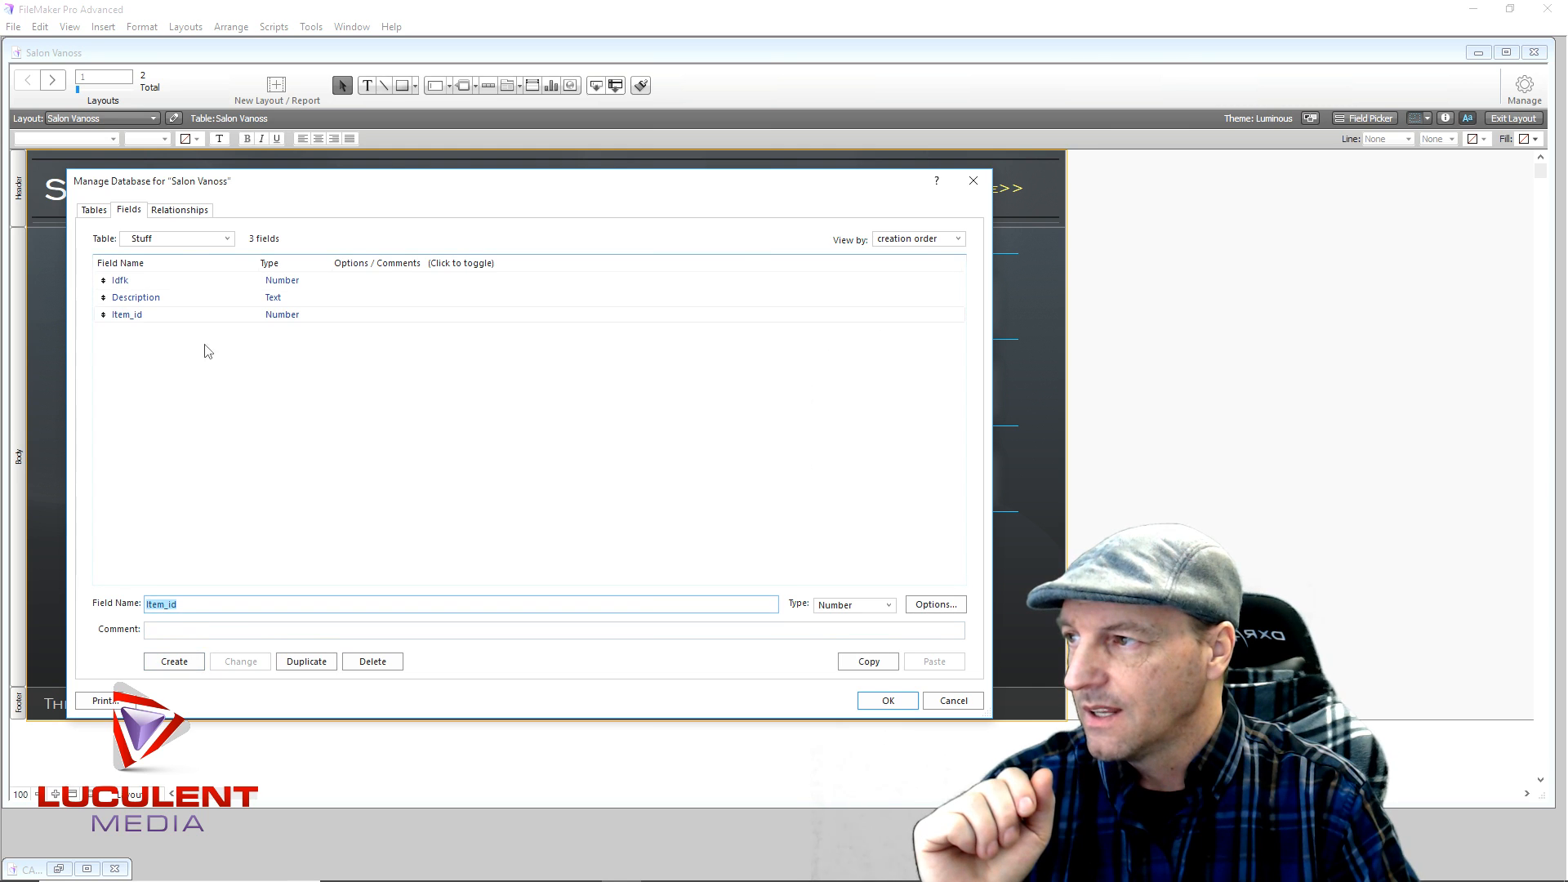
Set the Item_id field to auto-enter a serial number on creation.
{"action": "double_click", "coordinate": [284, 317]}
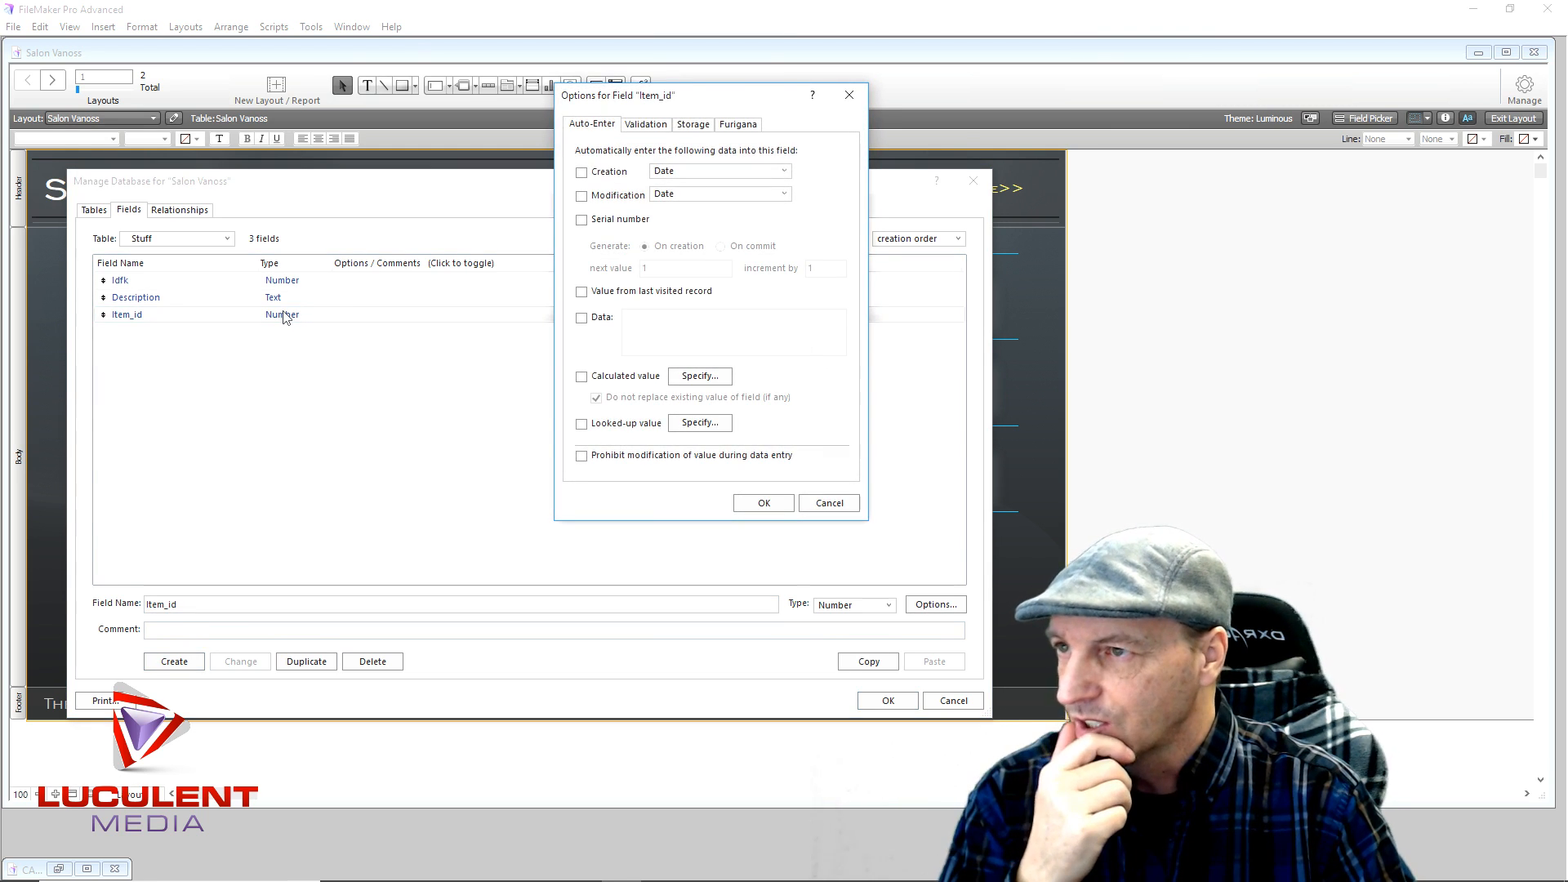
{"action": "left_click", "coordinate": [582, 219]}
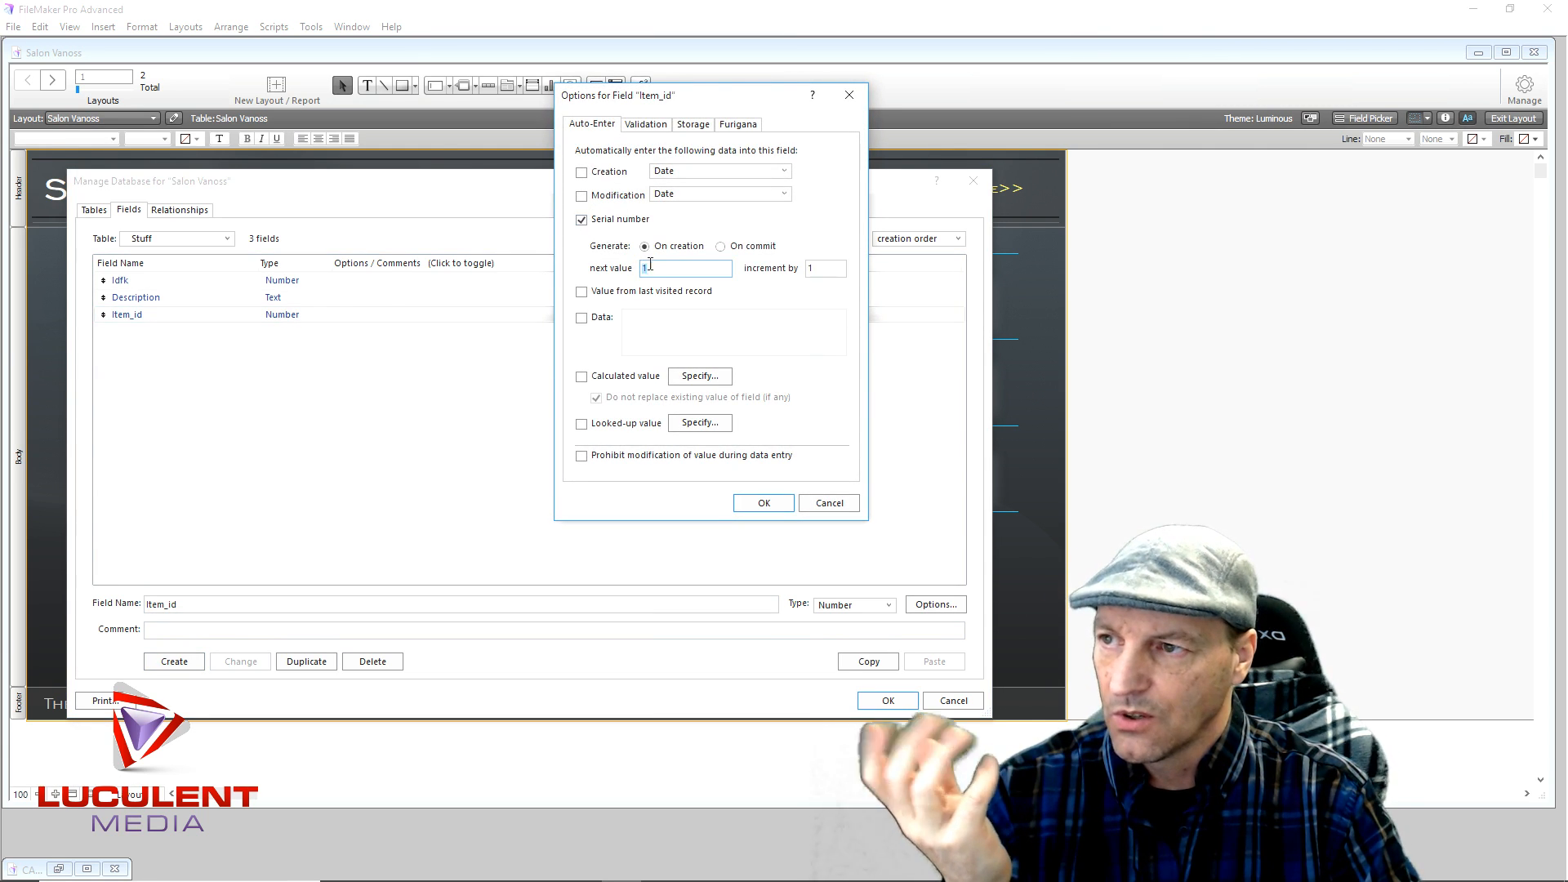
{"action": "left_click", "coordinate": [762, 504]}
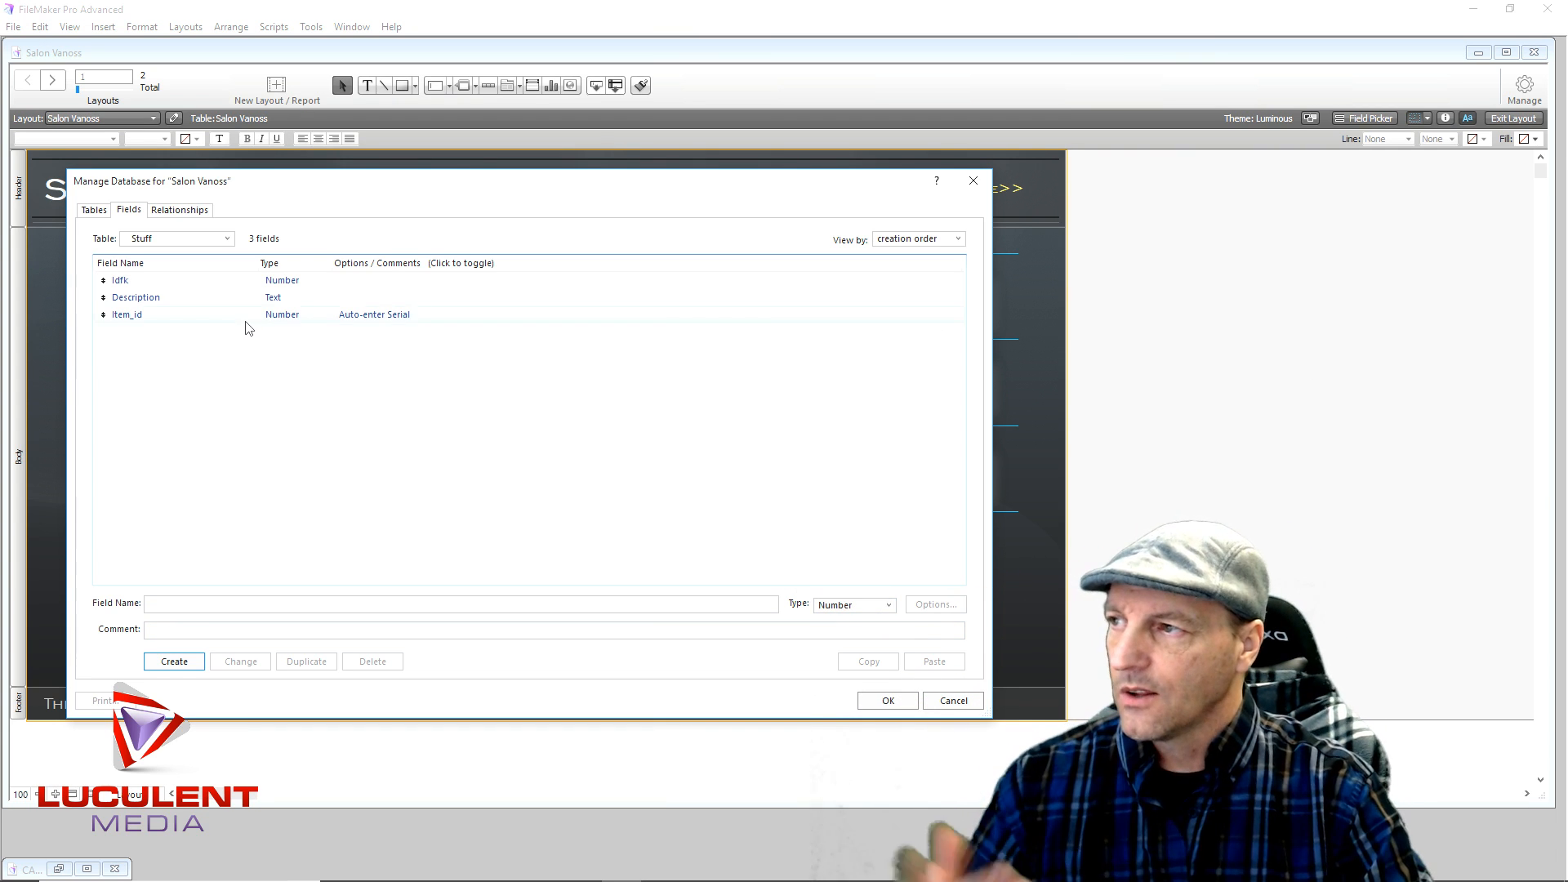
In the relationships graph, move Boxes and Stuff away from Salon Vanoss and relate Boxes' Id to Stuff's Idfk.
{"action": "left_click", "coordinate": [187, 212]}
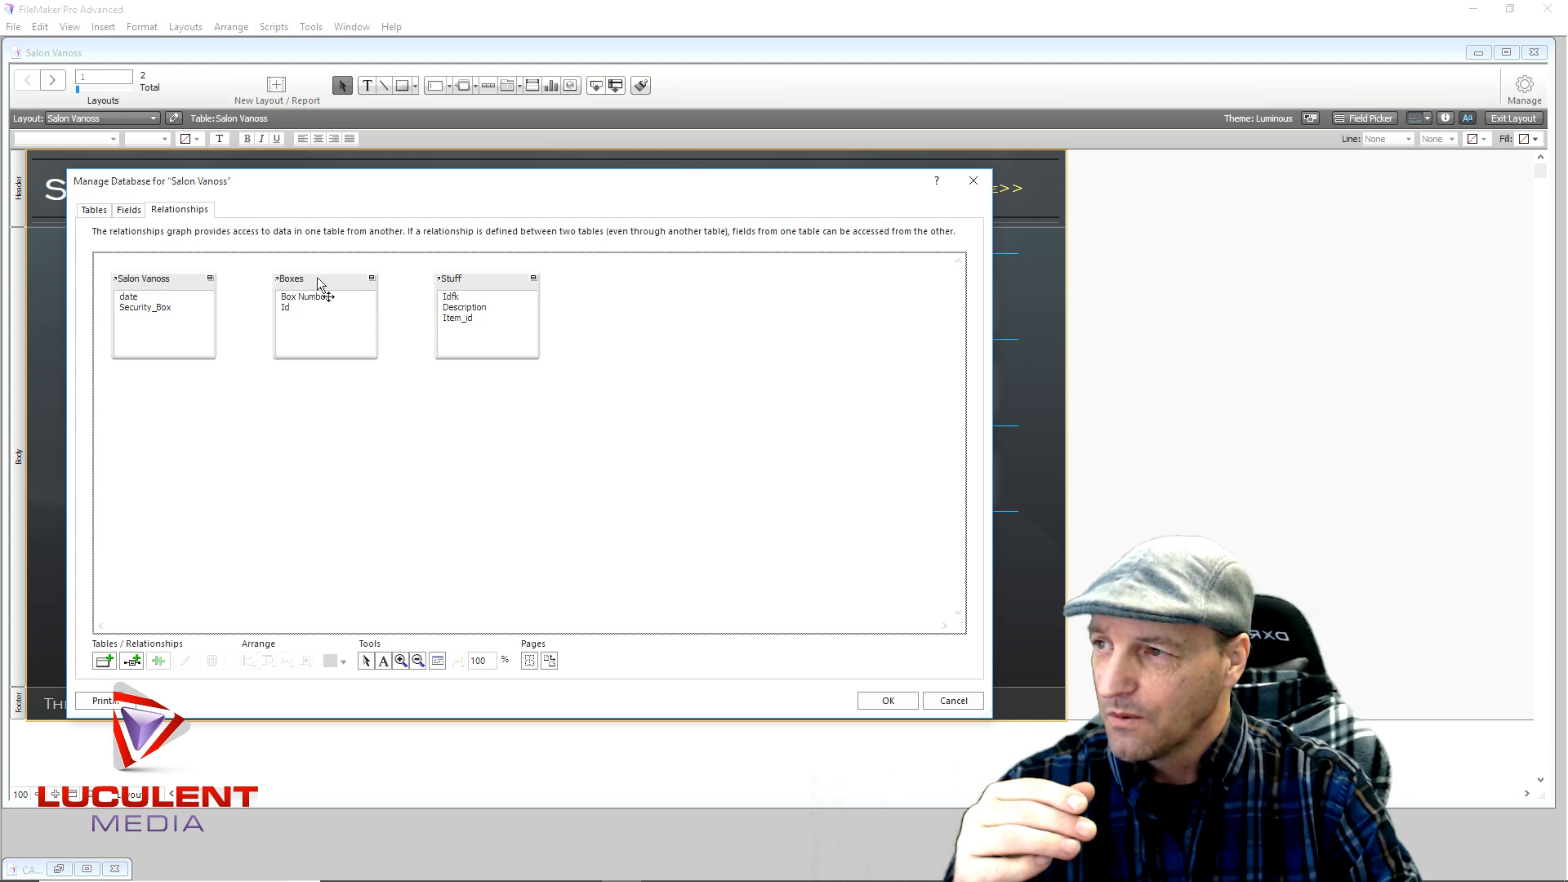
{"action": "left_click_drag", "start_coordinate": [318, 278], "coordinate": [763, 283]}
{"action": "left_click_drag", "start_coordinate": [494, 286], "coordinate": [892, 287]}
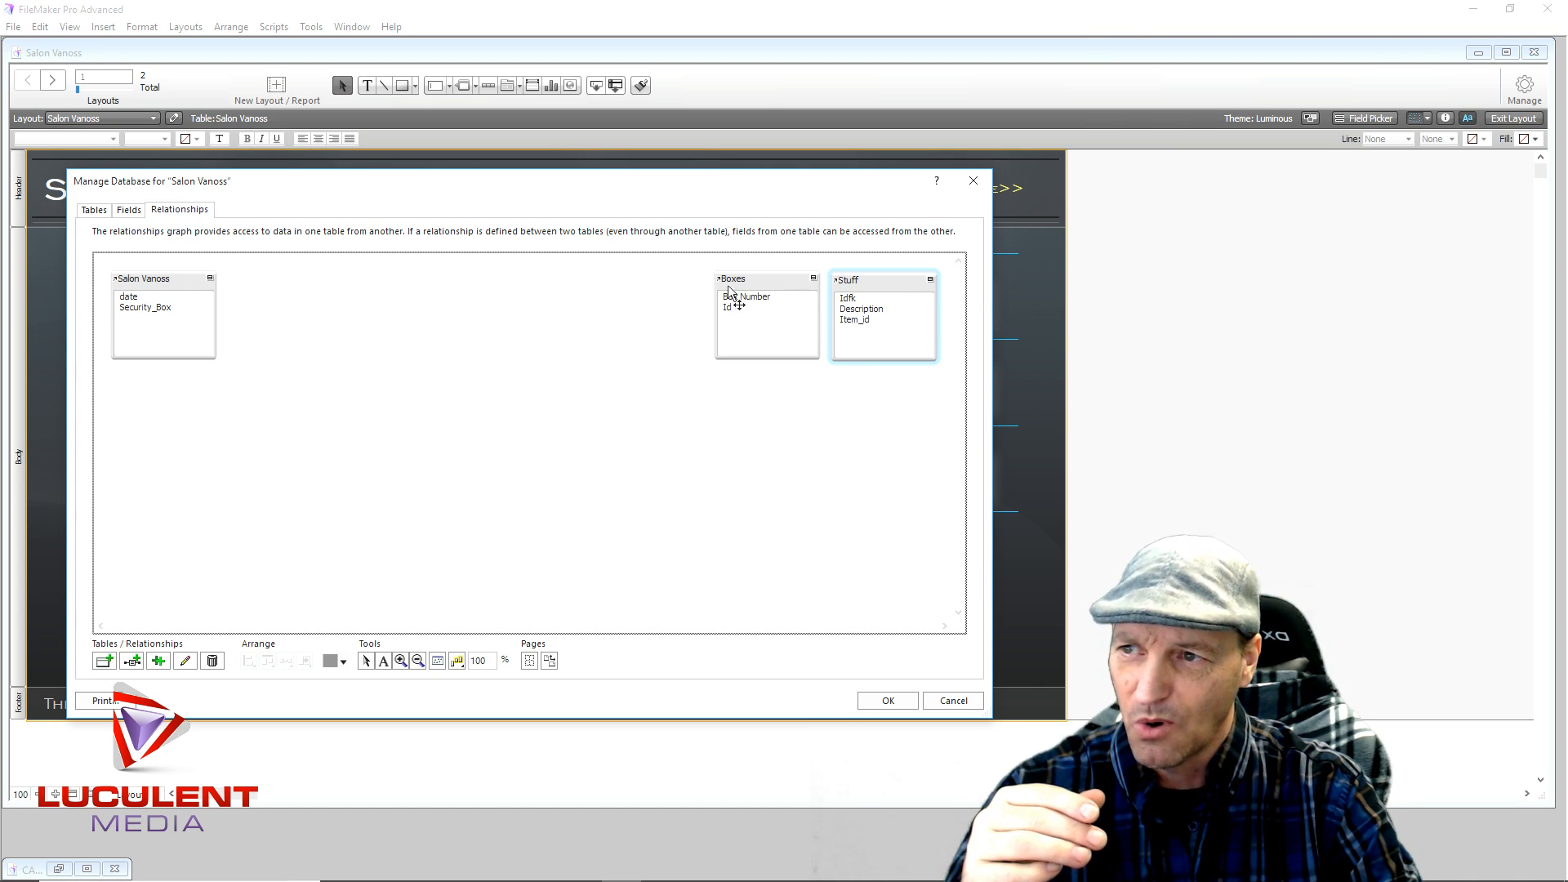
{"action": "left_click_drag", "start_coordinate": [762, 283], "coordinate": [736, 286]}
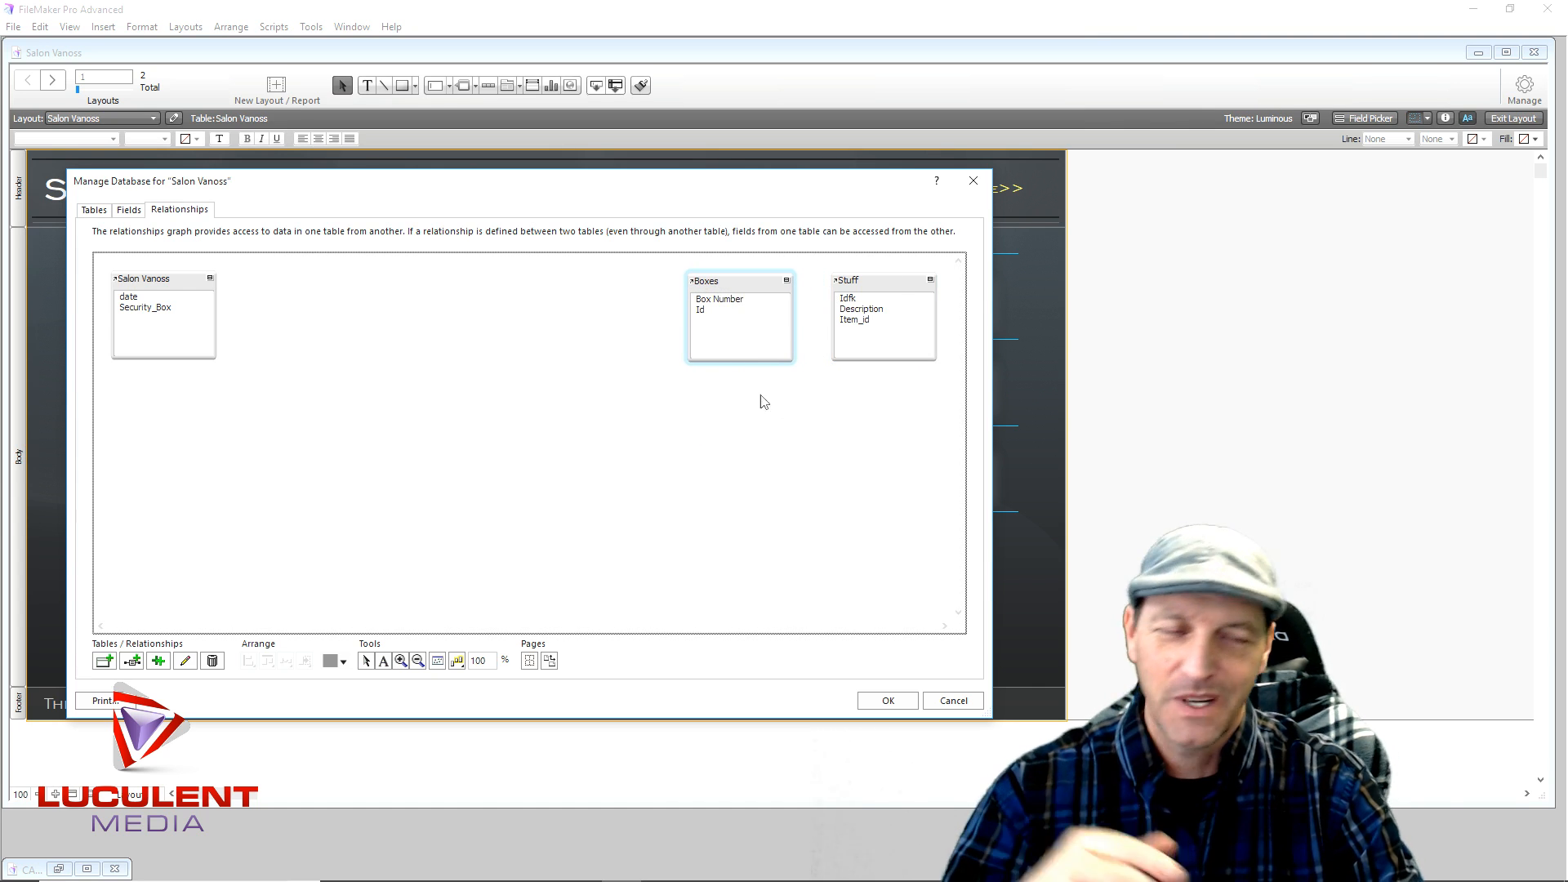
{"action": "left_click", "coordinate": [709, 314]}
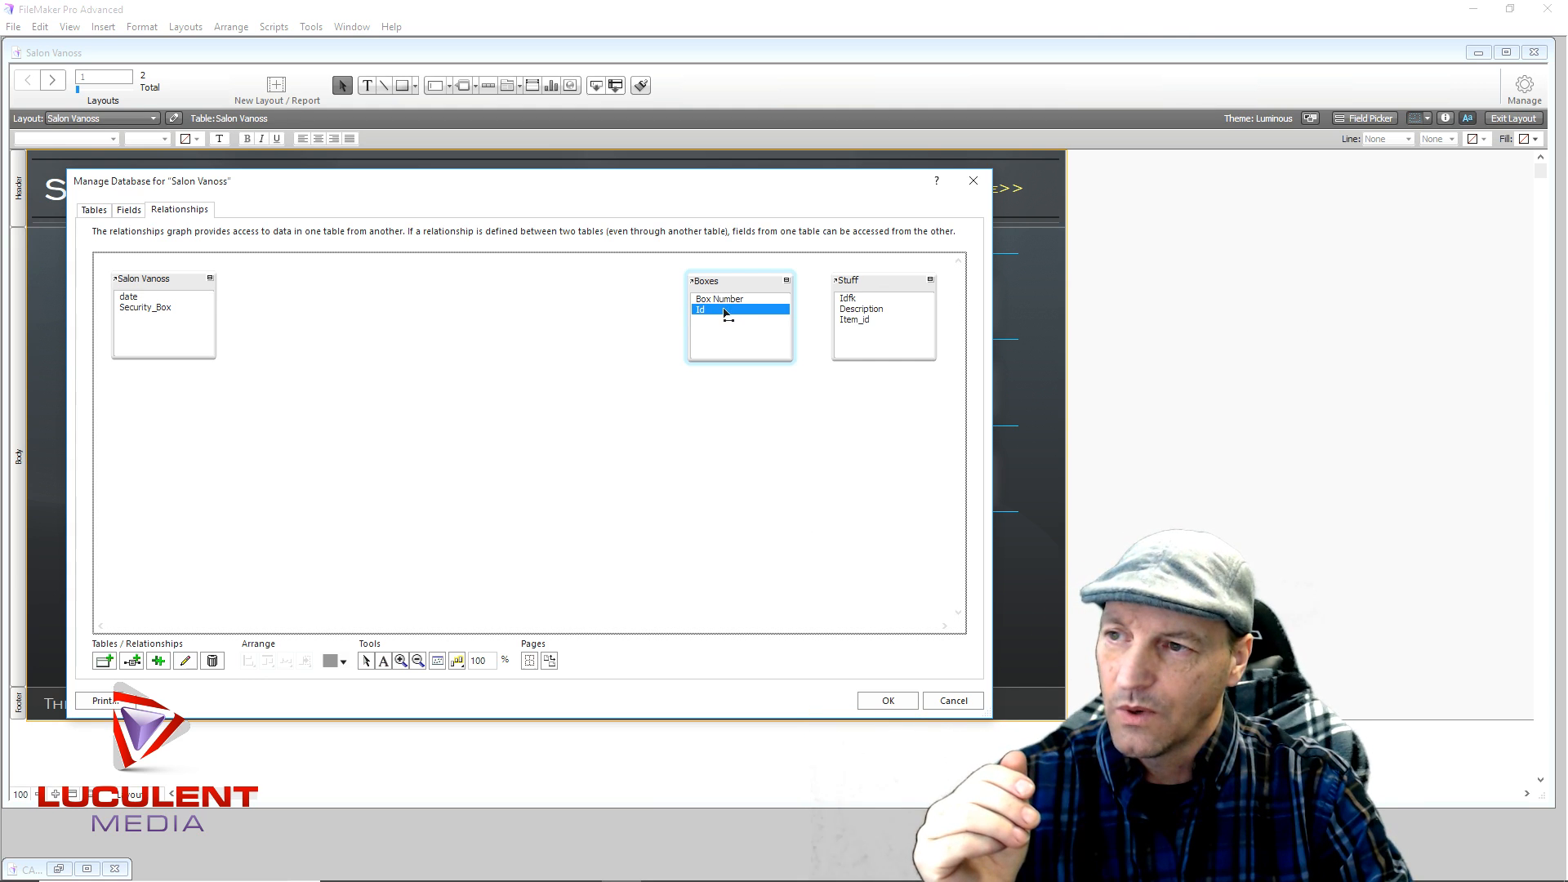
{"action": "left_click_drag", "start_coordinate": [727, 313], "coordinate": [851, 308]}
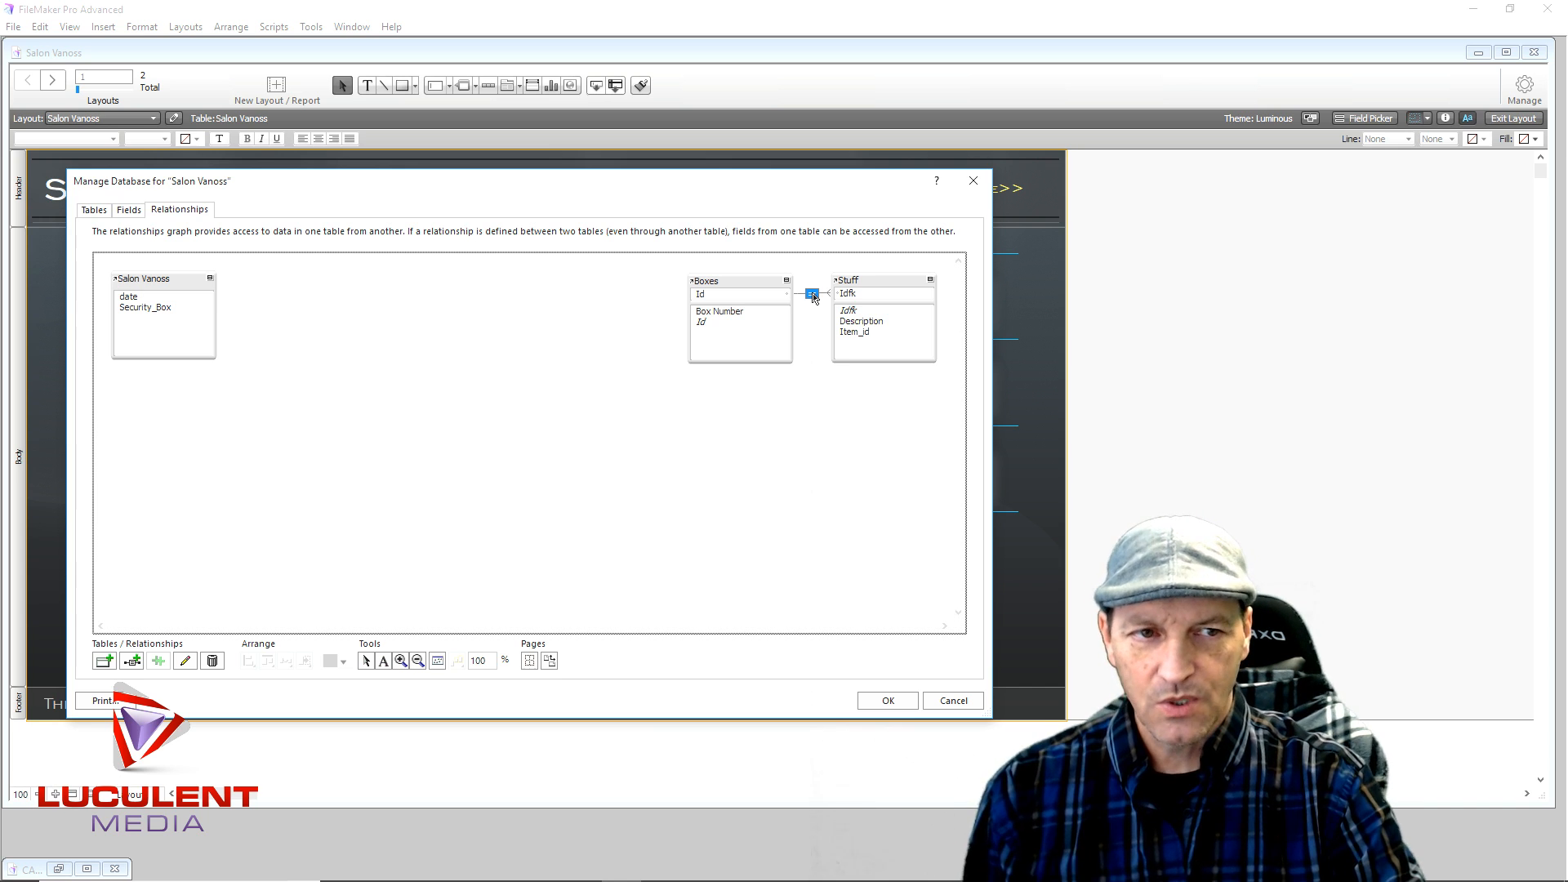
Allow record creation through the Boxes–Stuff relationship in both tables.
{"action": "double_click", "coordinate": [813, 295]}
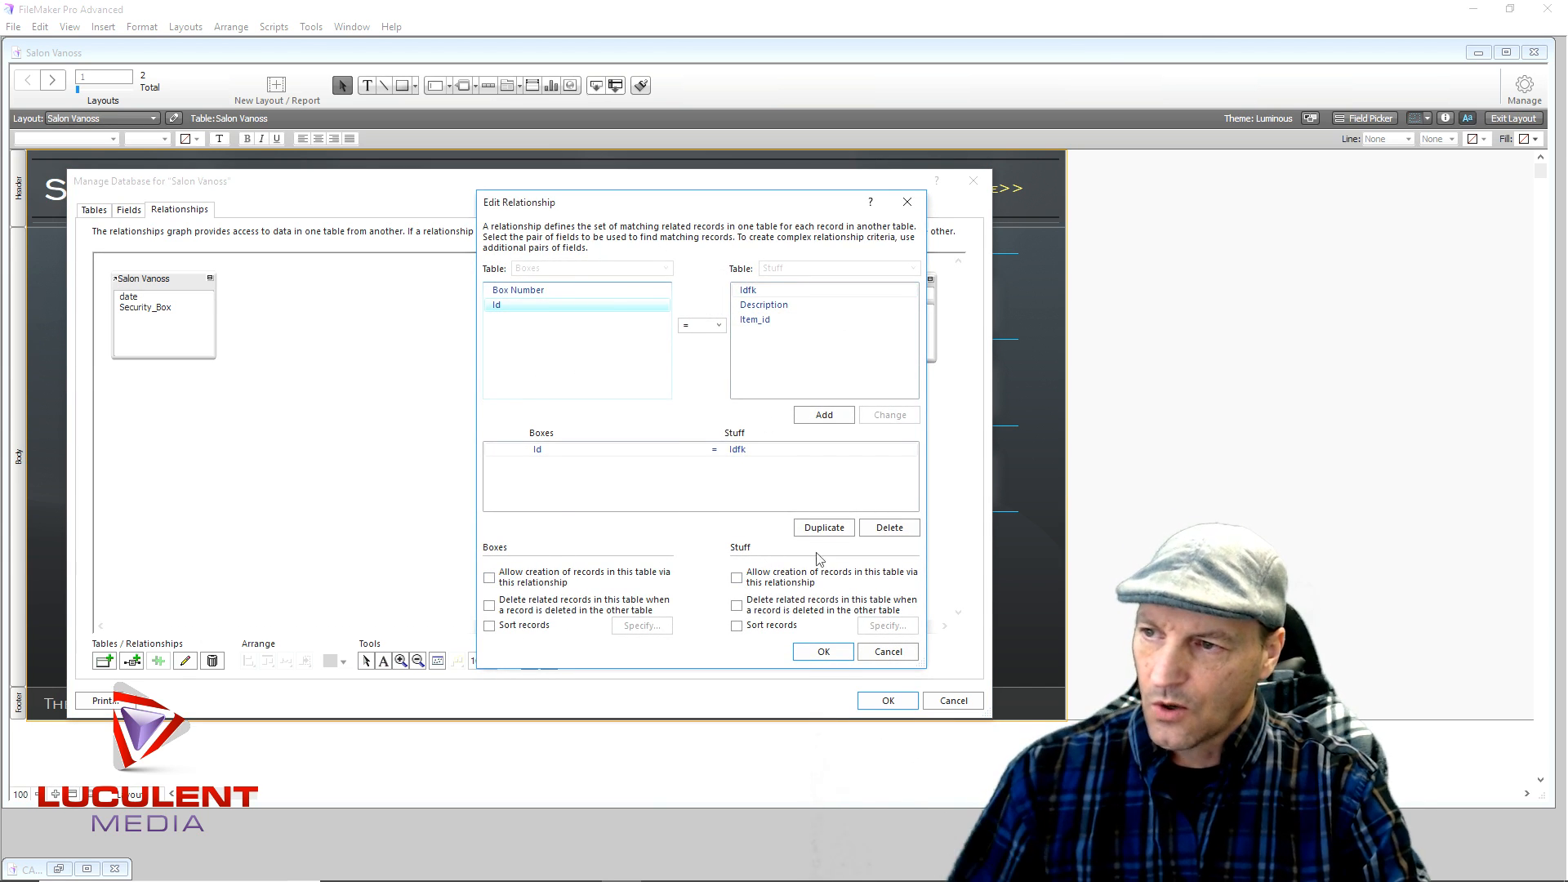
{"action": "left_click", "coordinate": [500, 577]}
{"action": "left_click", "coordinate": [737, 578]}
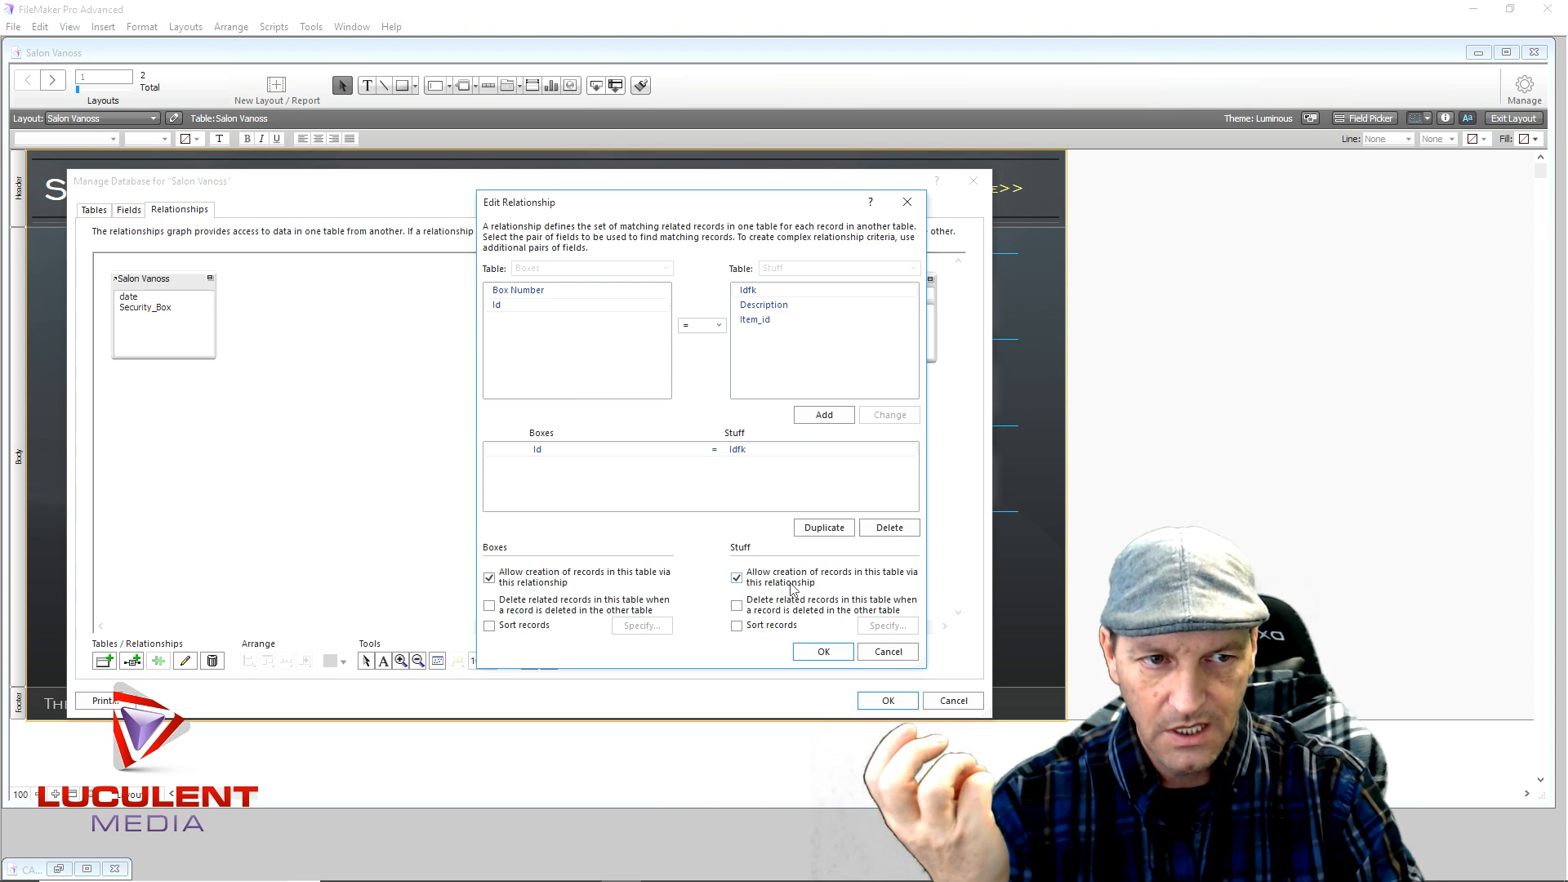
{"action": "left_click", "coordinate": [820, 652]}
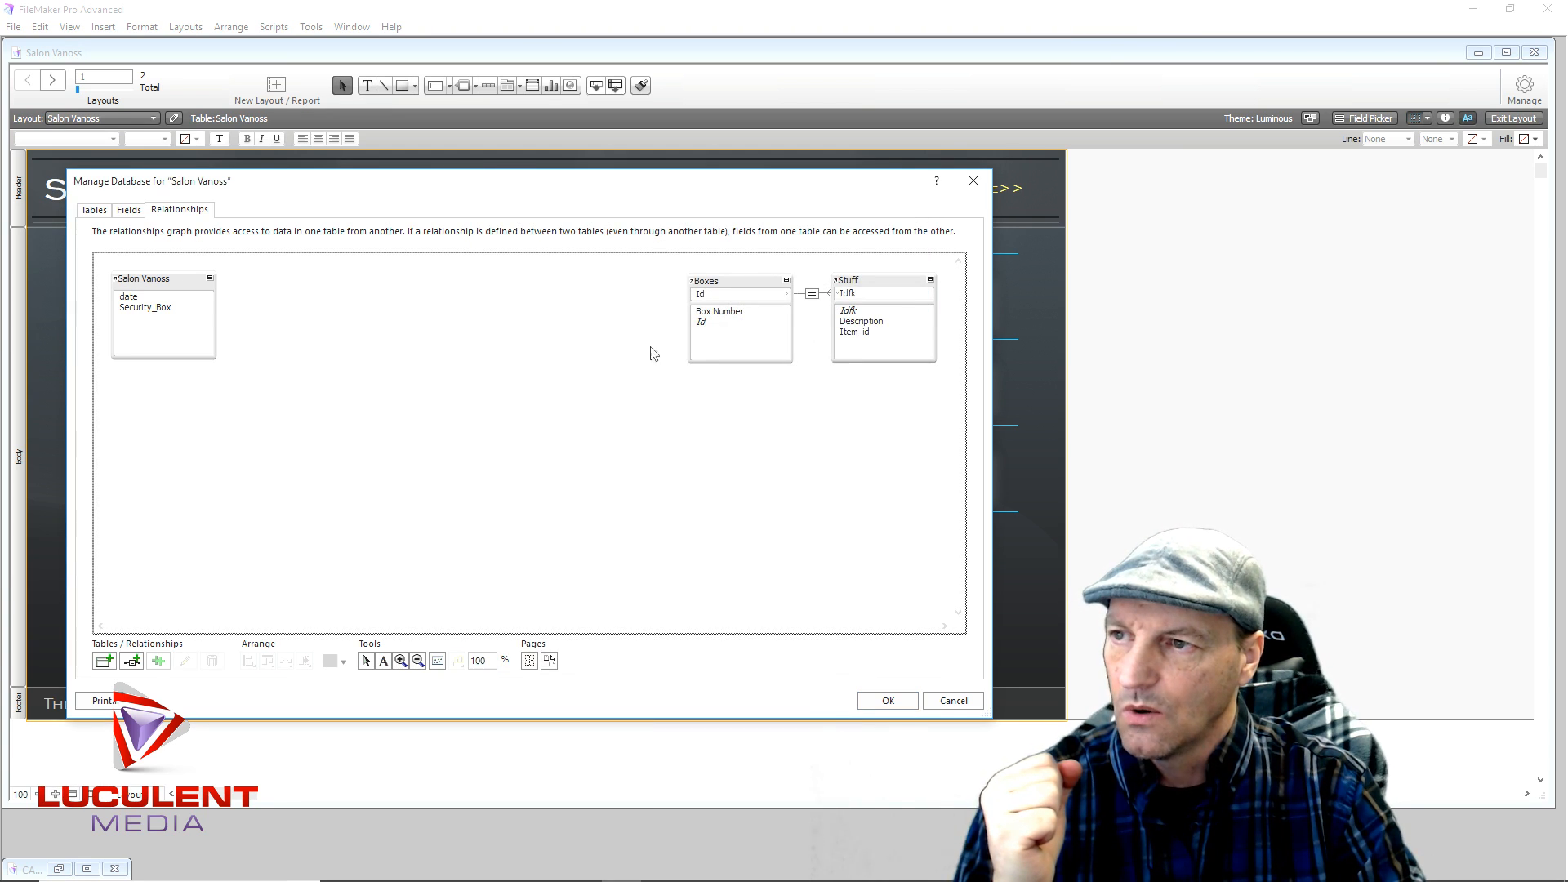
Colour the Boxes and Stuff table occurrences purple in the relationships graph.
{"action": "left_click_drag", "start_coordinate": [640, 267], "coordinate": [893, 389]}
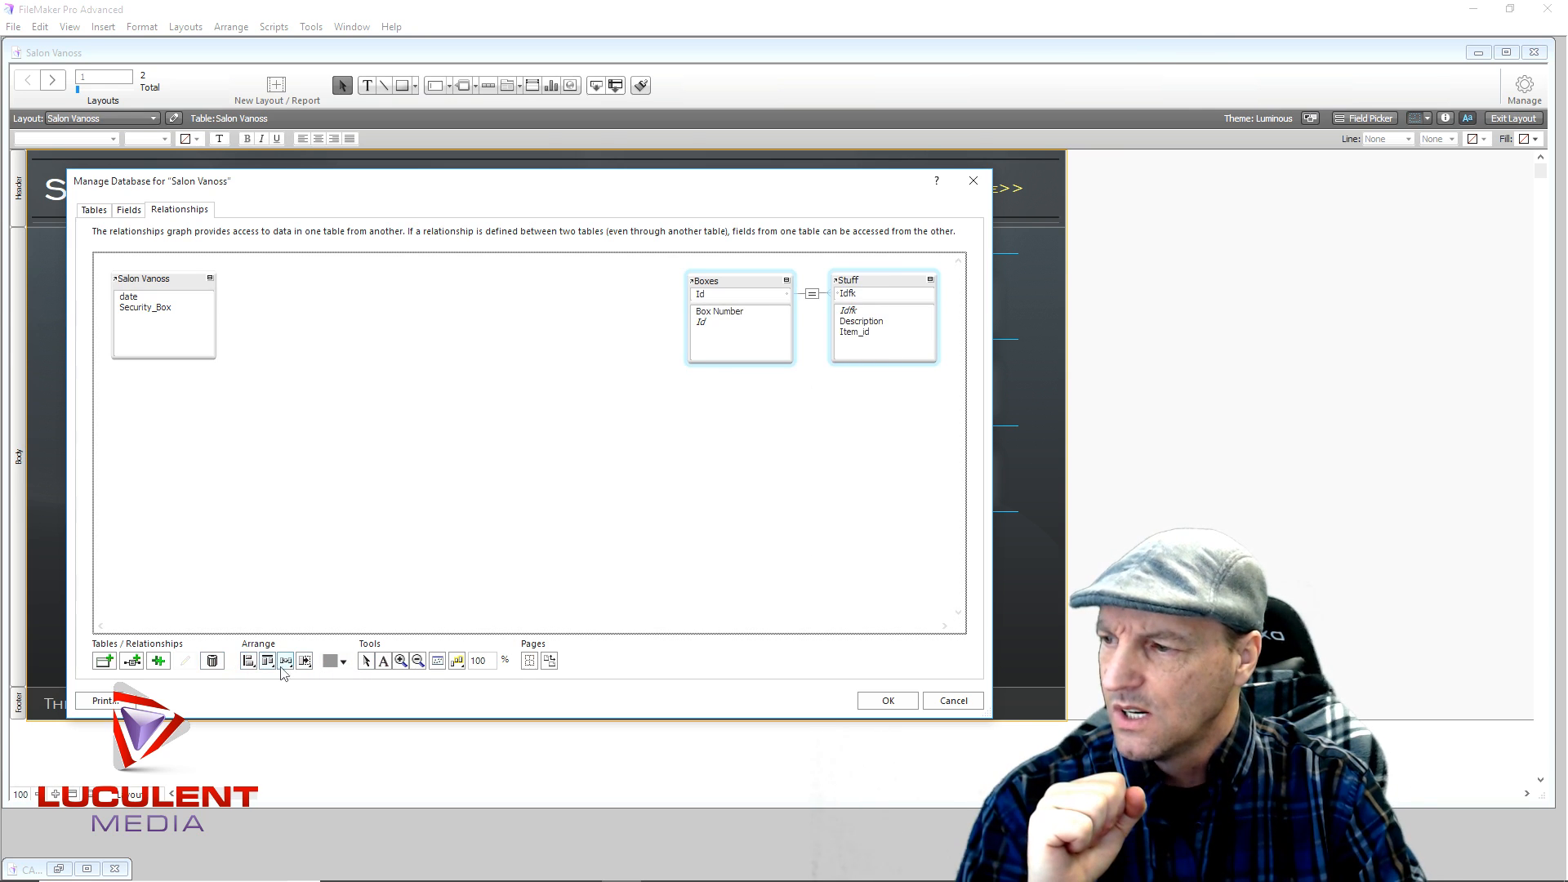
{"action": "left_click", "coordinate": [339, 662]}
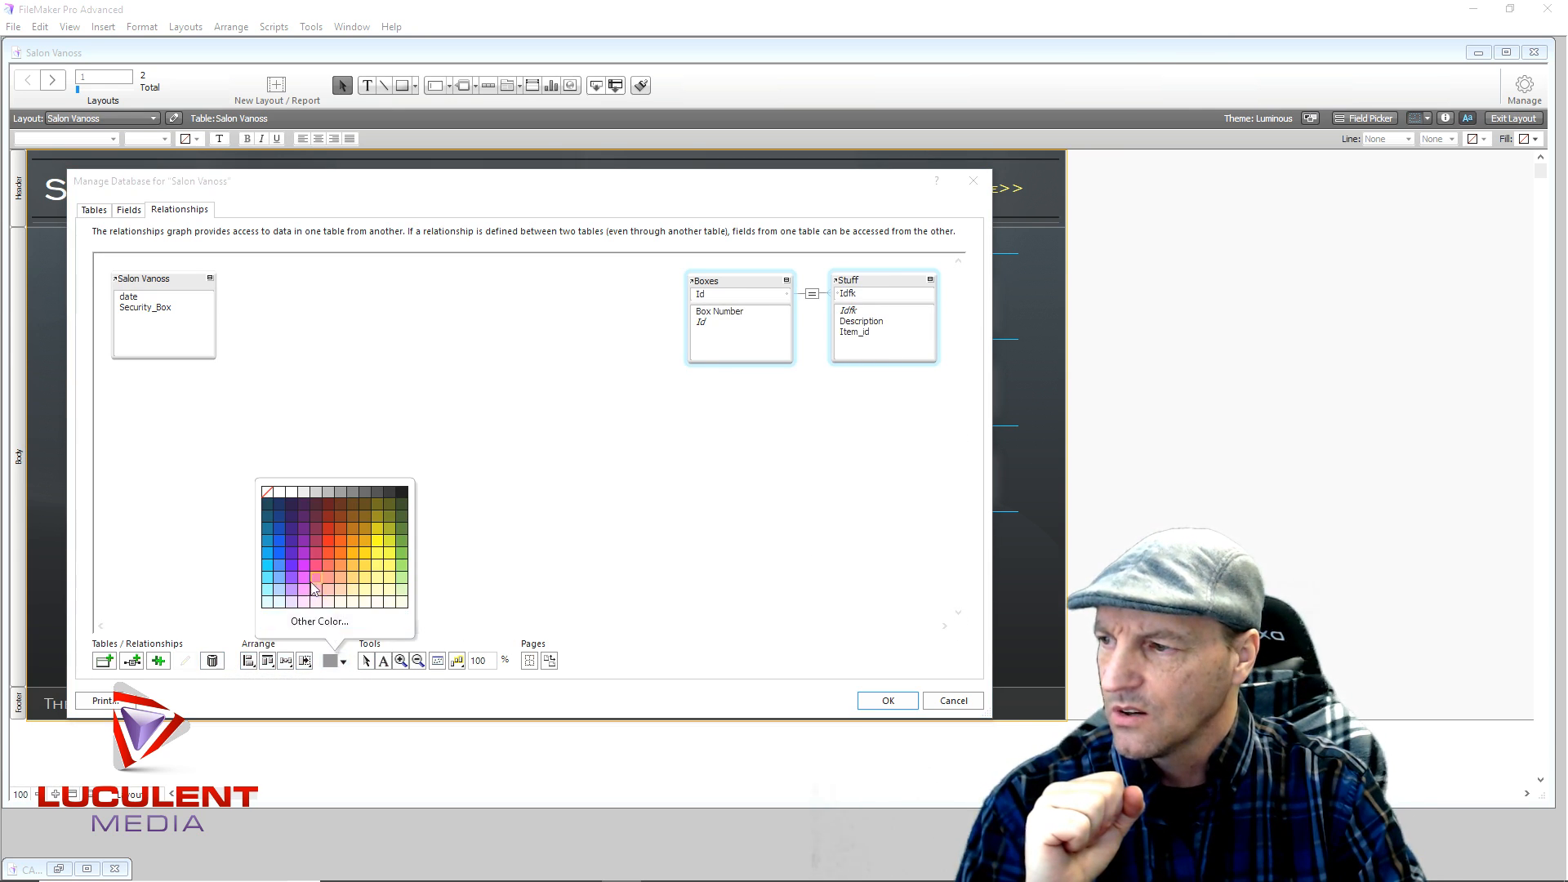
{"action": "left_click", "coordinate": [291, 564]}
{"action": "left_click", "coordinate": [585, 563]}
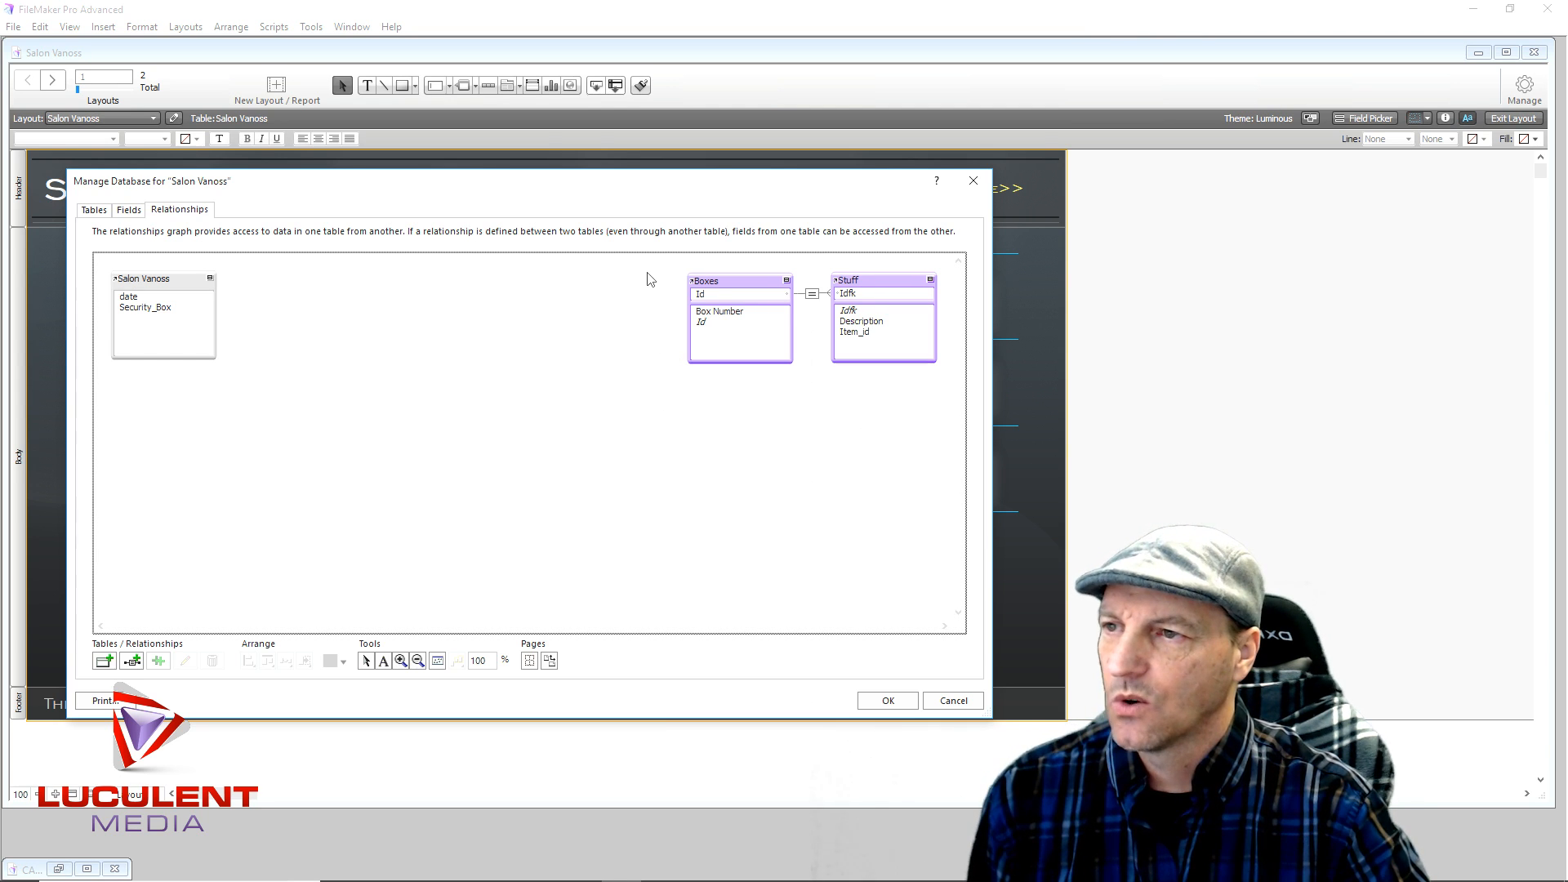
Move the related Boxes and Stuff table occurrences together to just below the Salon Vanoss table.
{"action": "left_click_drag", "start_coordinate": [648, 278], "coordinate": [912, 375]}
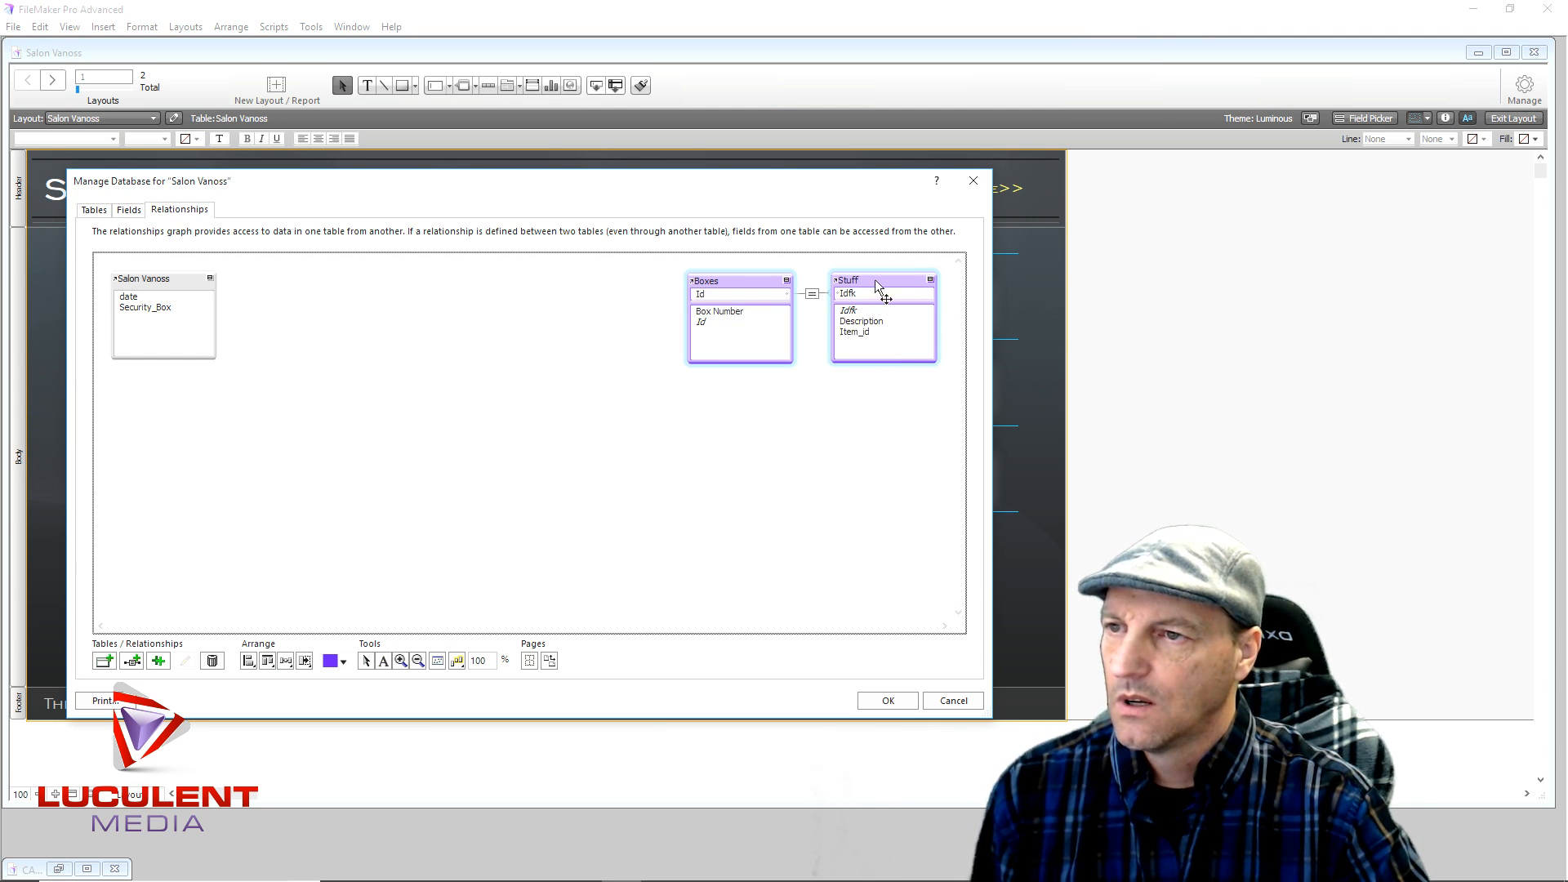
{"action": "left_click_drag", "start_coordinate": [875, 279], "coordinate": [304, 387]}
{"action": "left_click", "coordinate": [455, 424]}
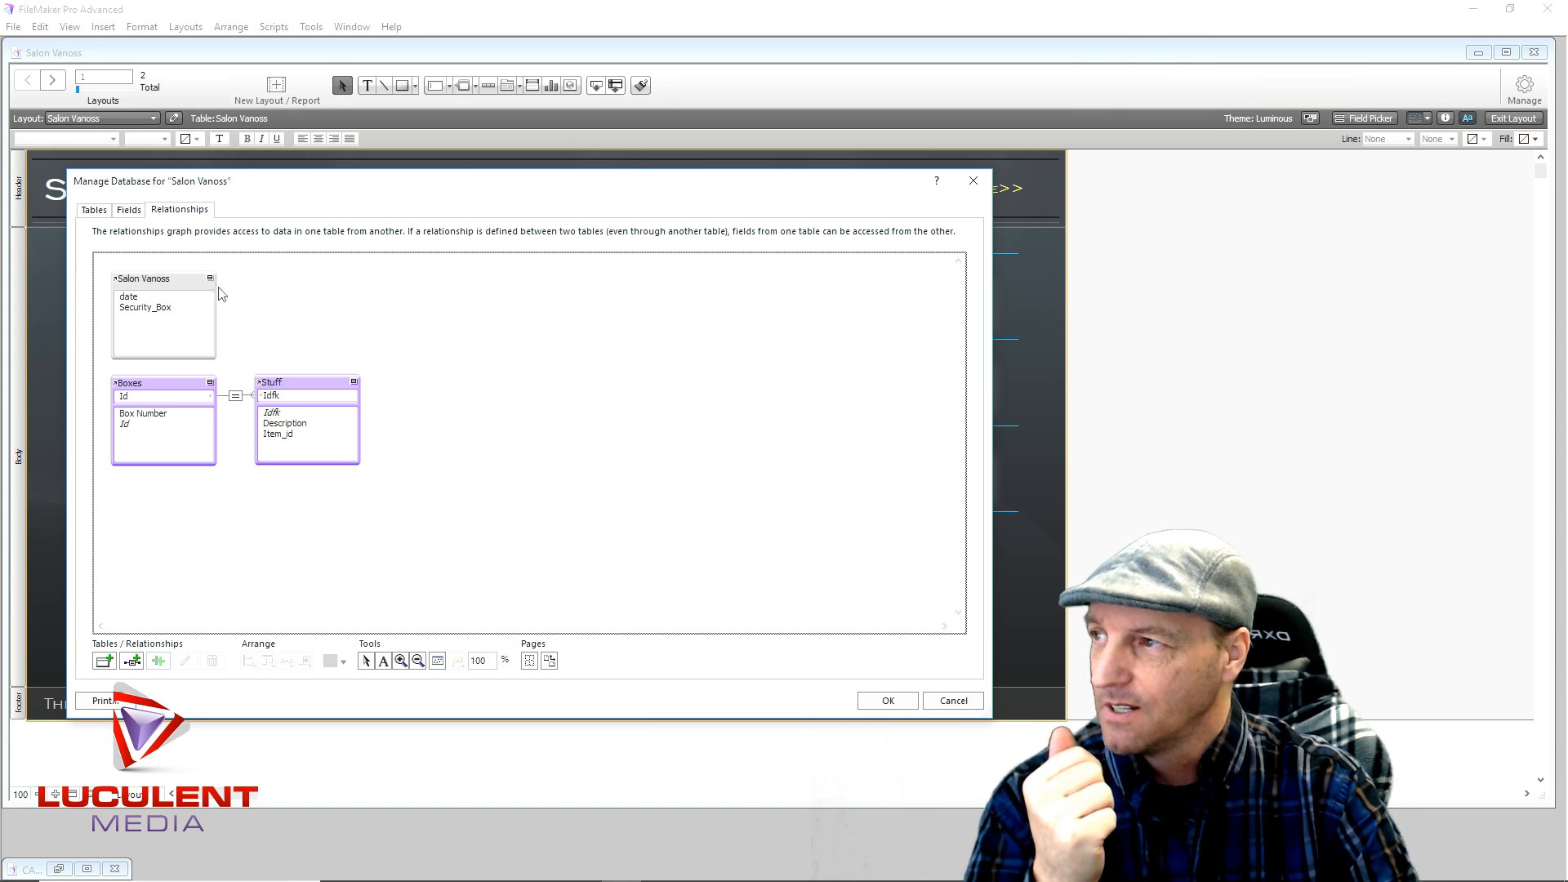
Check the table, field and relationship definitions and save the database changes.
{"action": "left_click", "coordinate": [94, 210]}
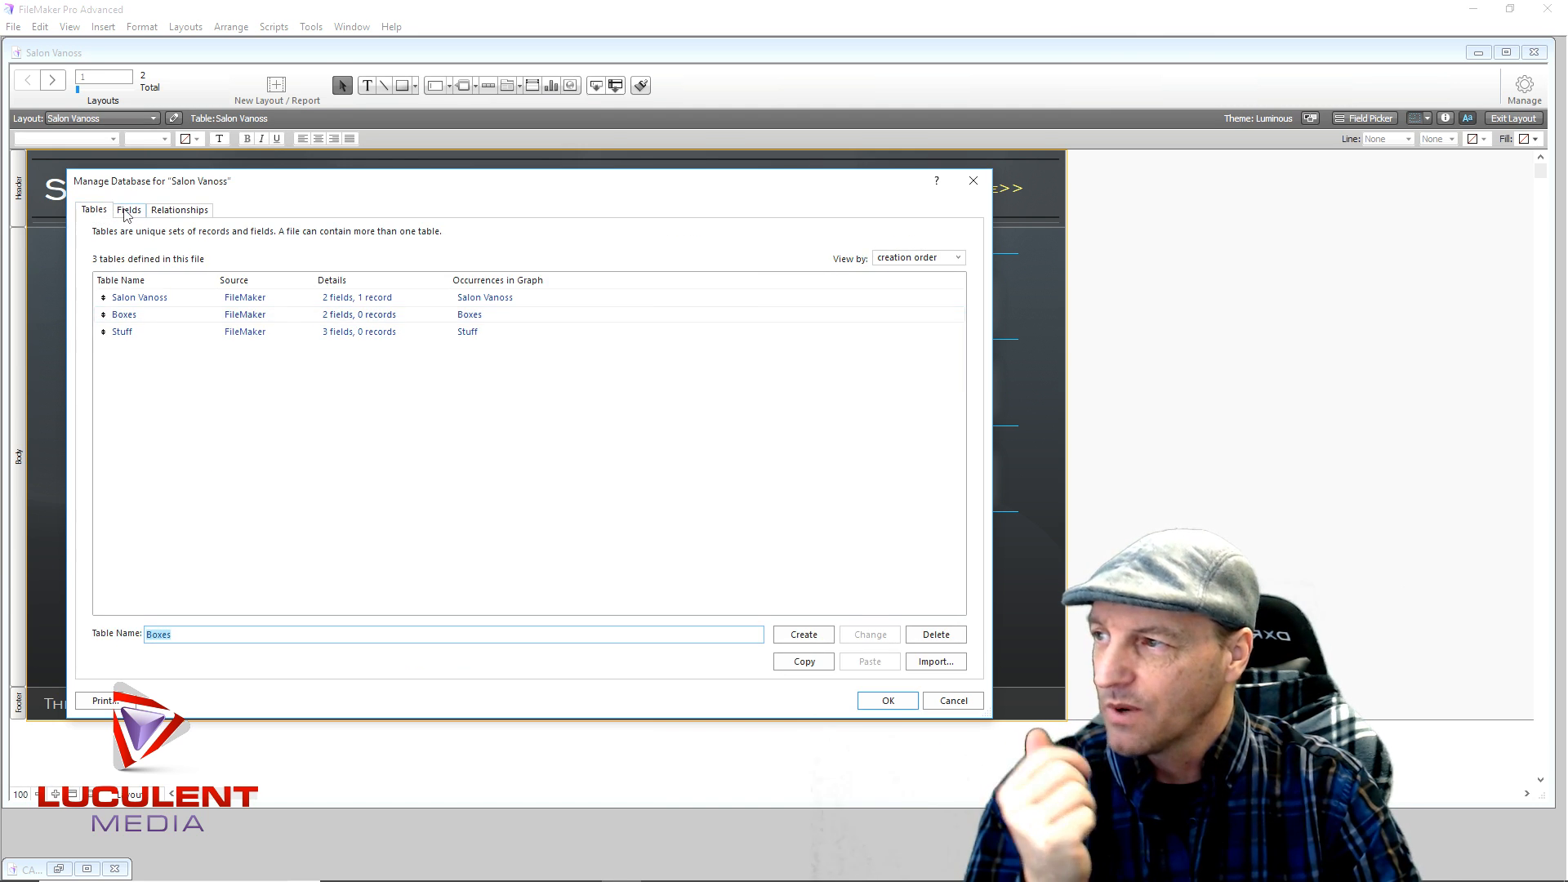
{"action": "left_click", "coordinate": [128, 210]}
{"action": "left_click", "coordinate": [178, 210]}
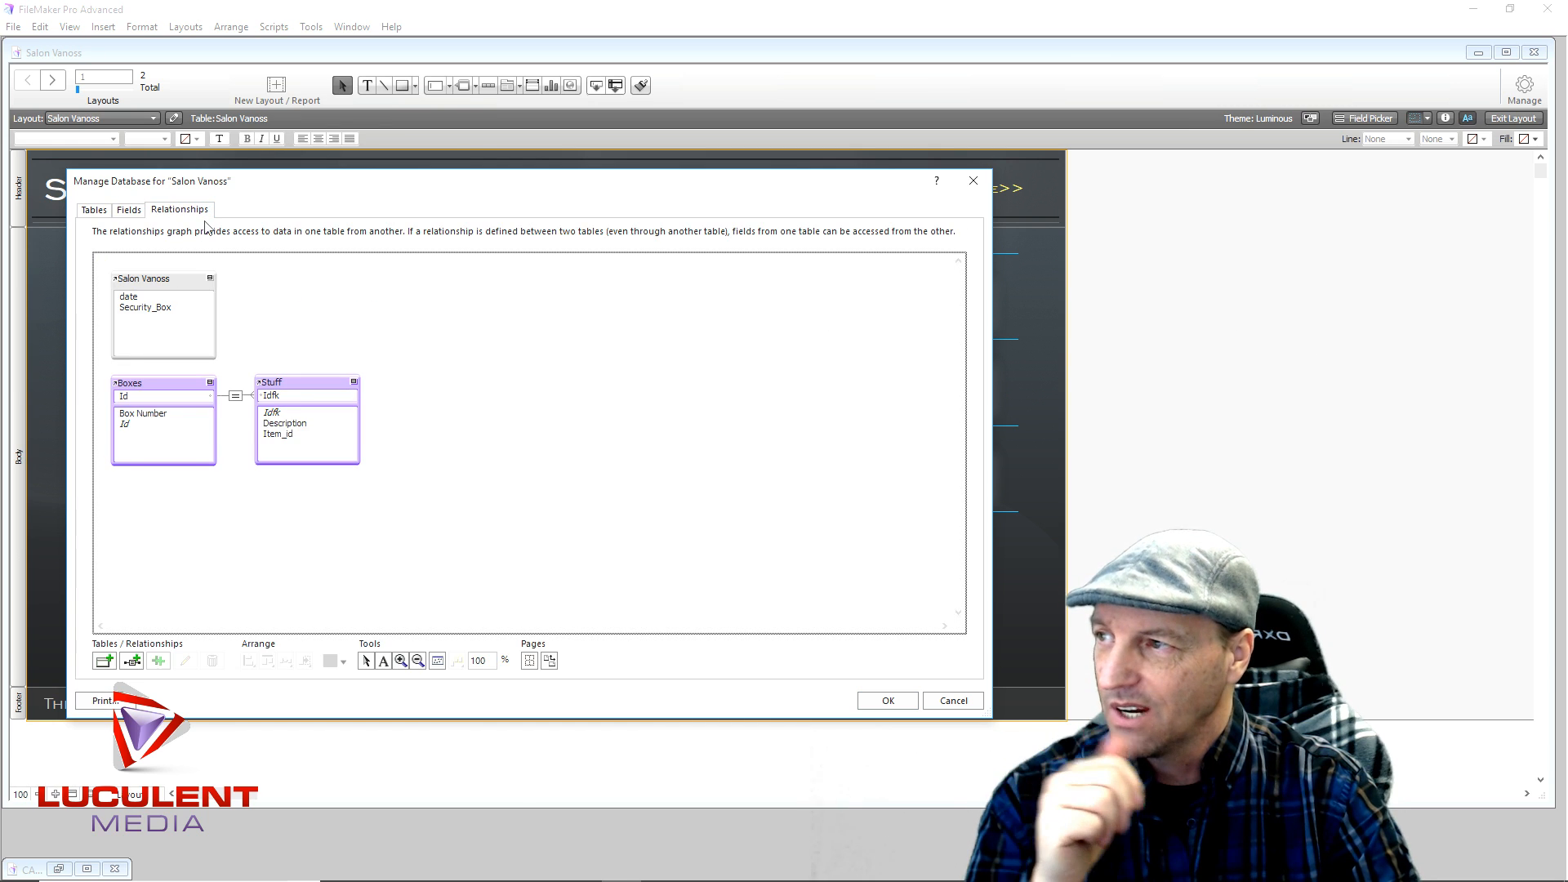
{"action": "left_click", "coordinate": [880, 702]}
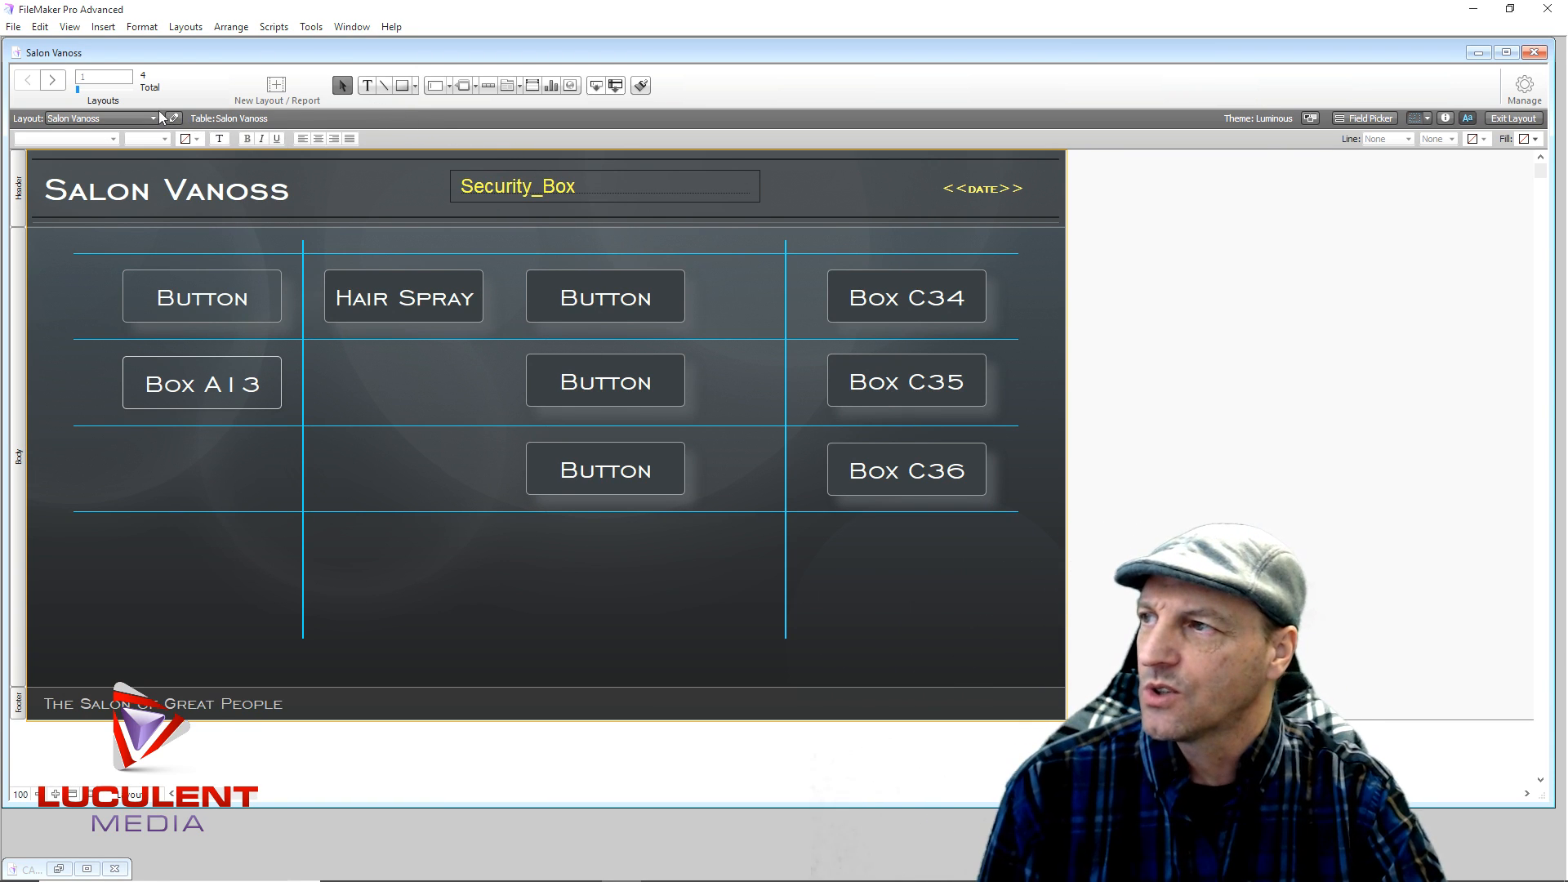
Open the Boxes layout from the list of managed layouts to view it, and close its window.
{"action": "left_click", "coordinate": [1527, 91]}
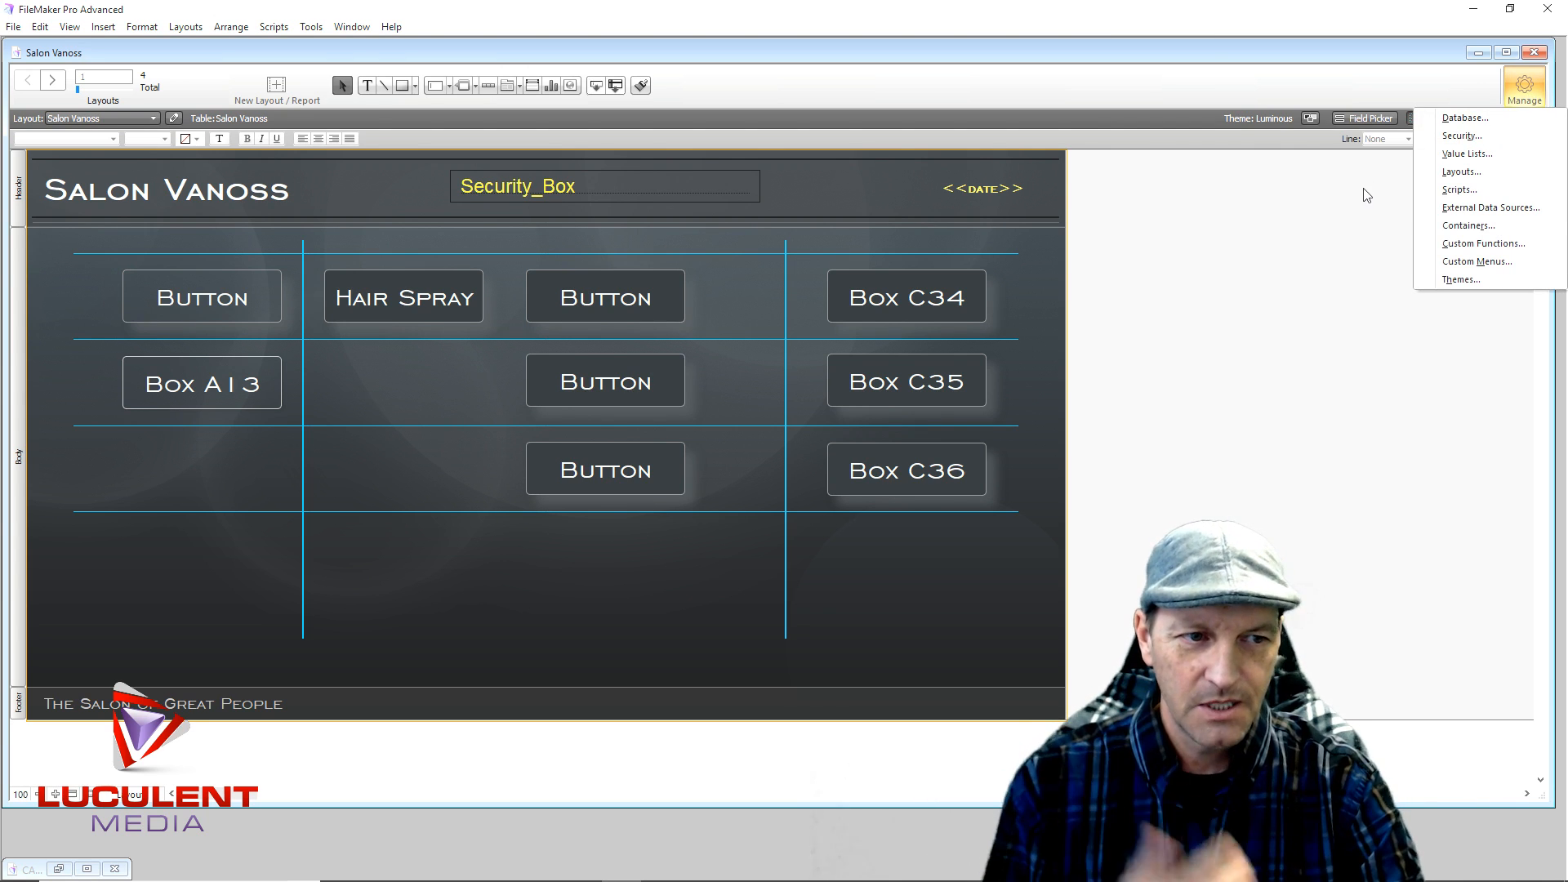
{"action": "left_click", "coordinate": [1471, 174]}
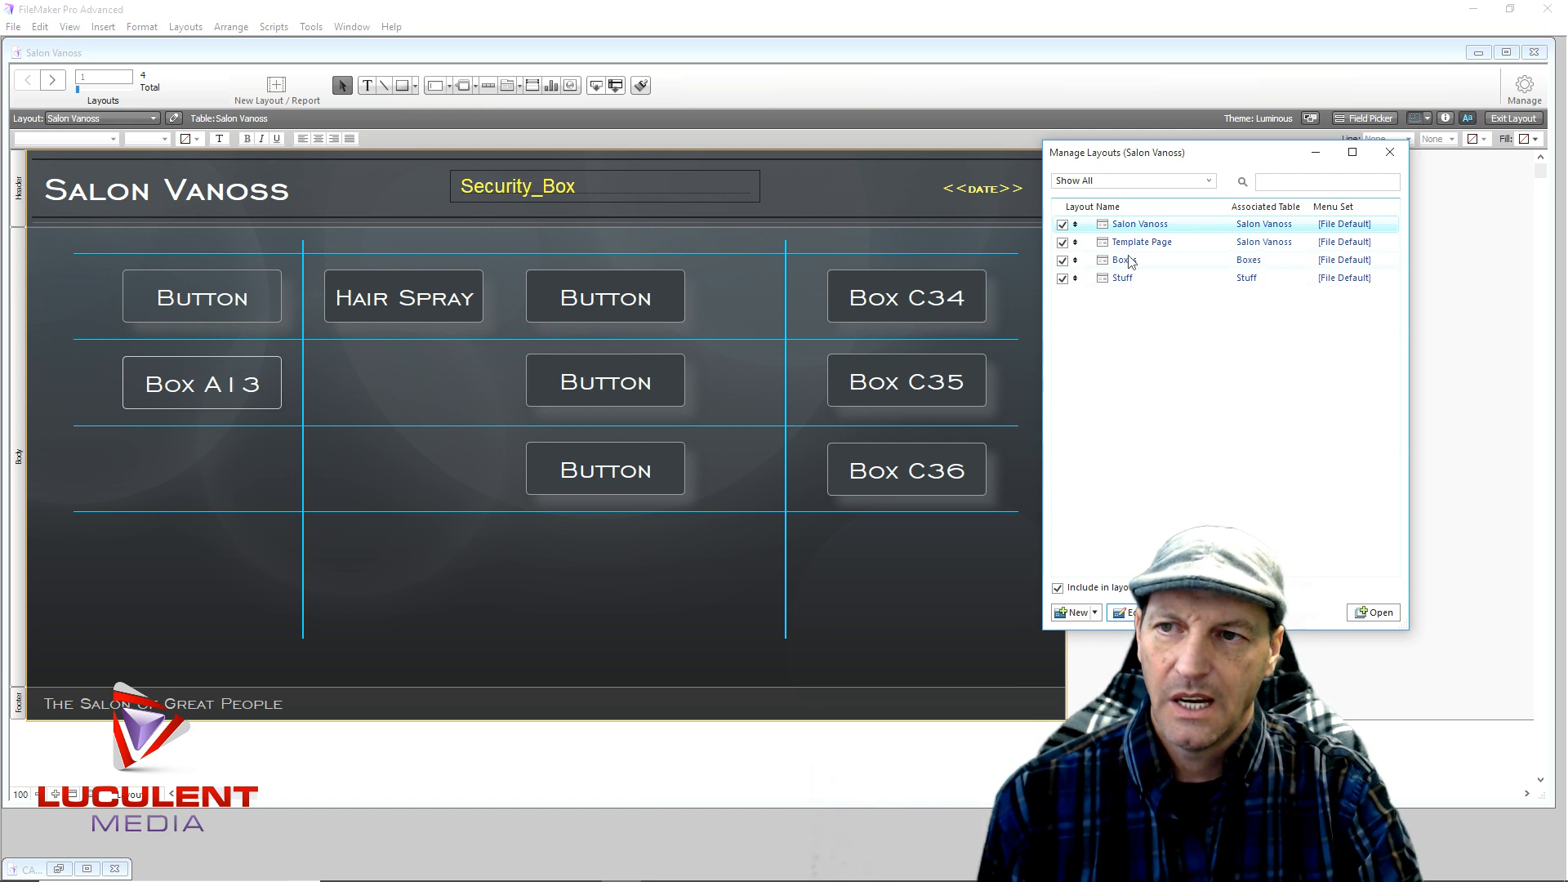
{"action": "left_click", "coordinate": [1124, 260]}
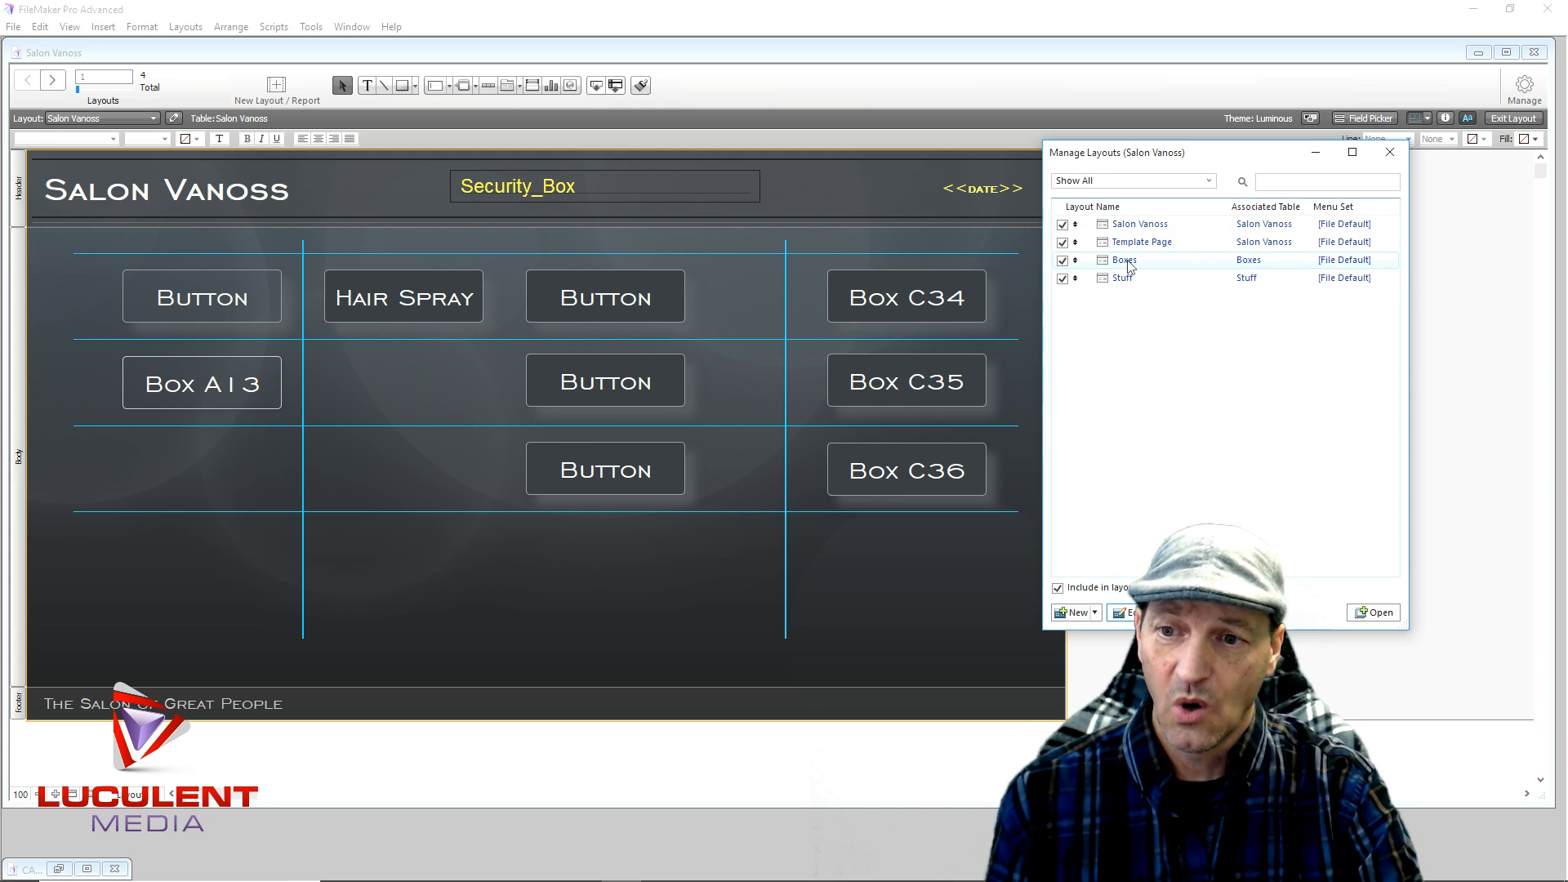
{"action": "left_click", "coordinate": [1380, 614]}
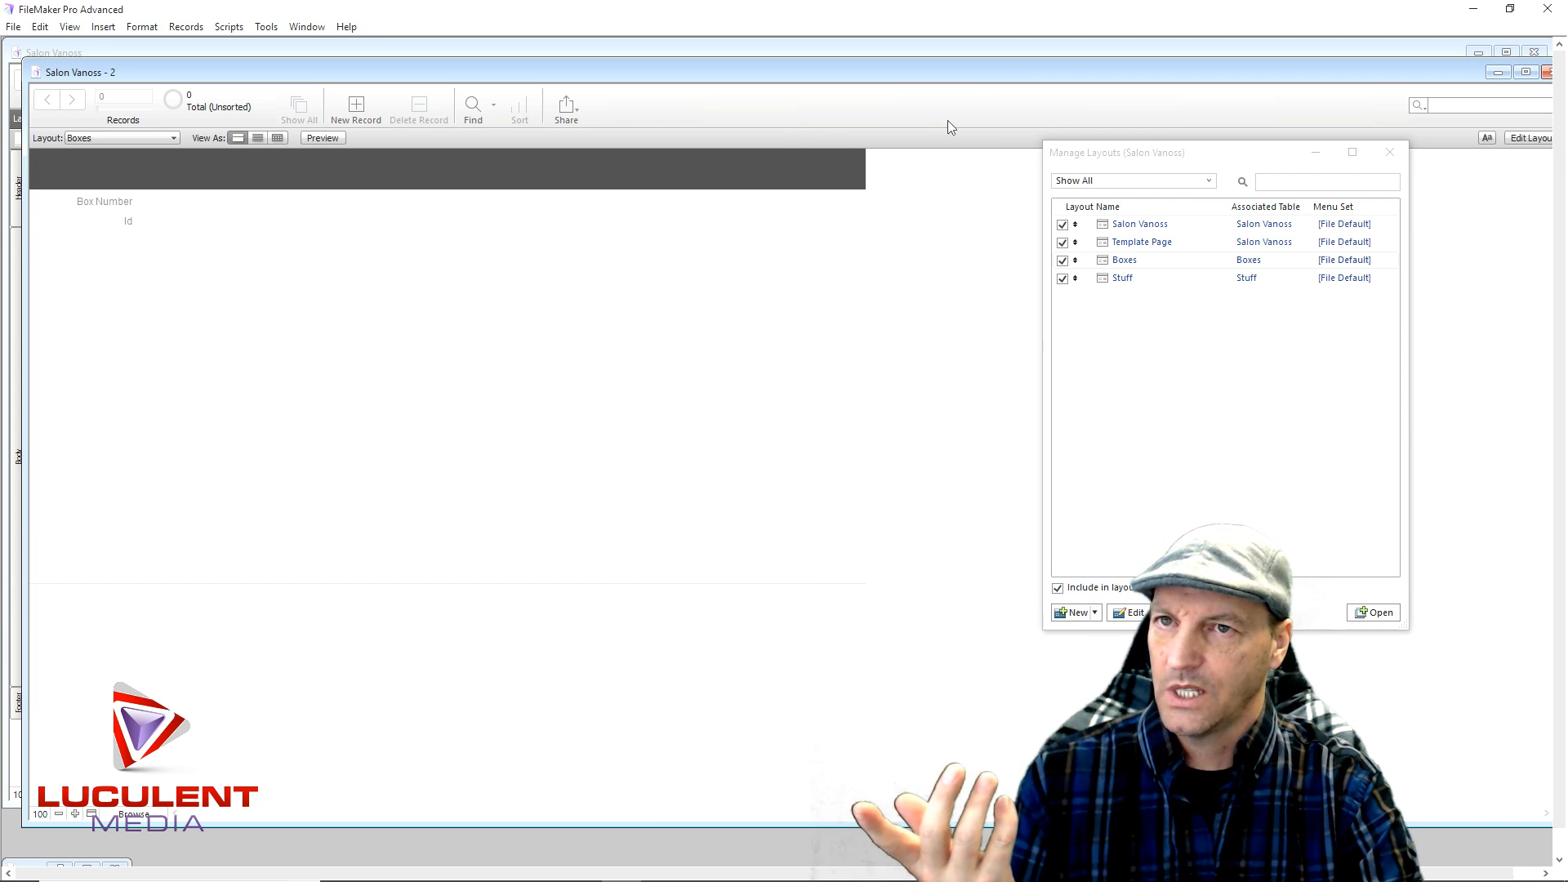
{"action": "left_click_drag", "start_coordinate": [1461, 80], "coordinate": [1420, 76]}
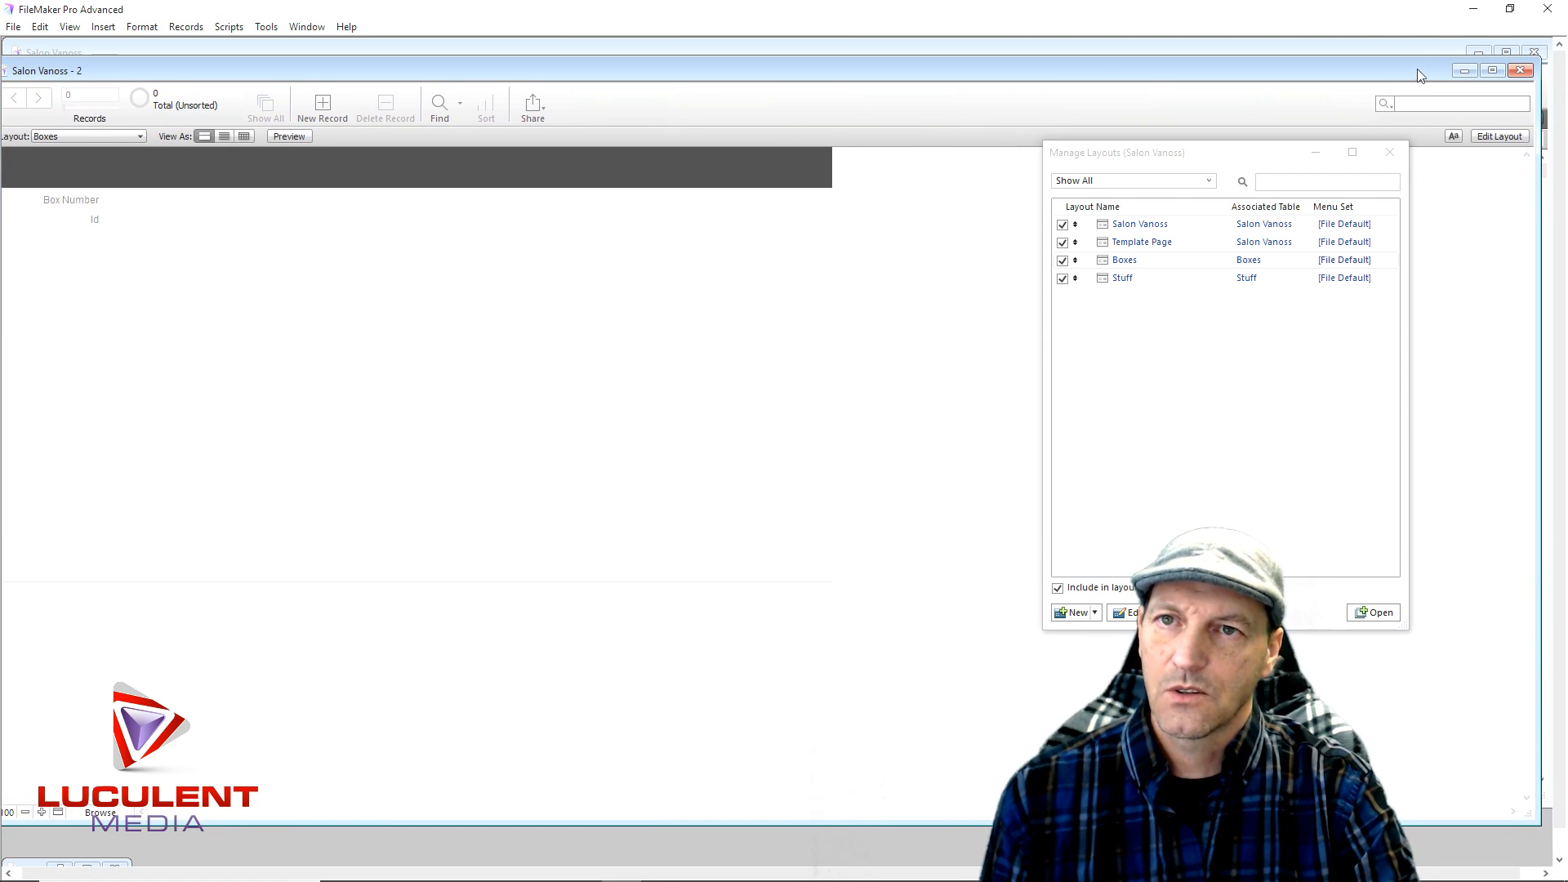
{"action": "left_click", "coordinate": [1519, 71]}
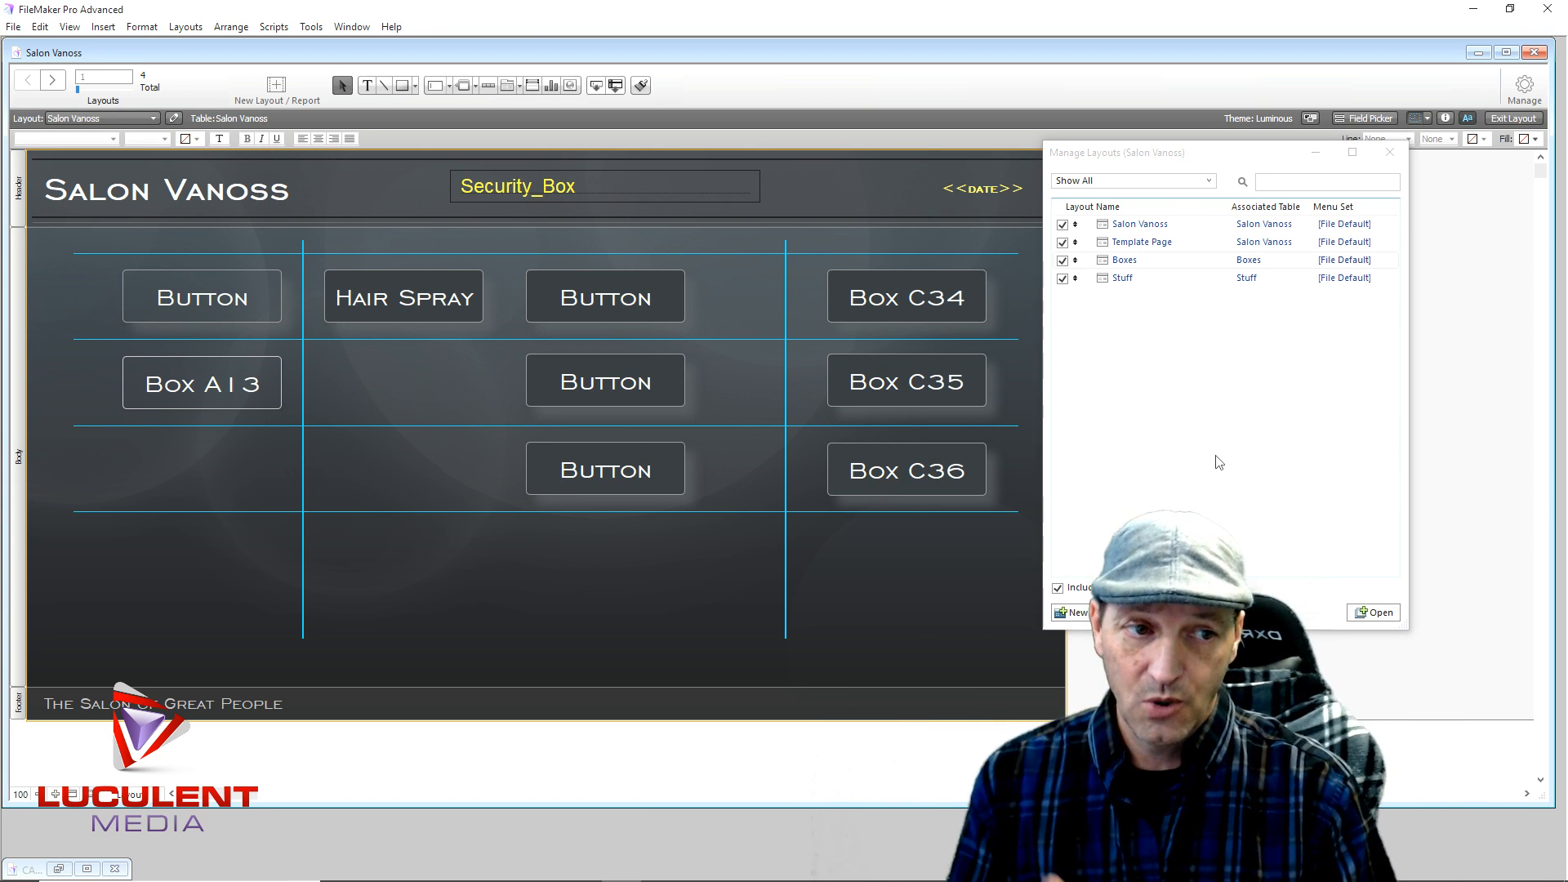
Exclude the Boxes and Stuff layouts from the layout menus.
{"action": "left_click", "coordinate": [1062, 261]}
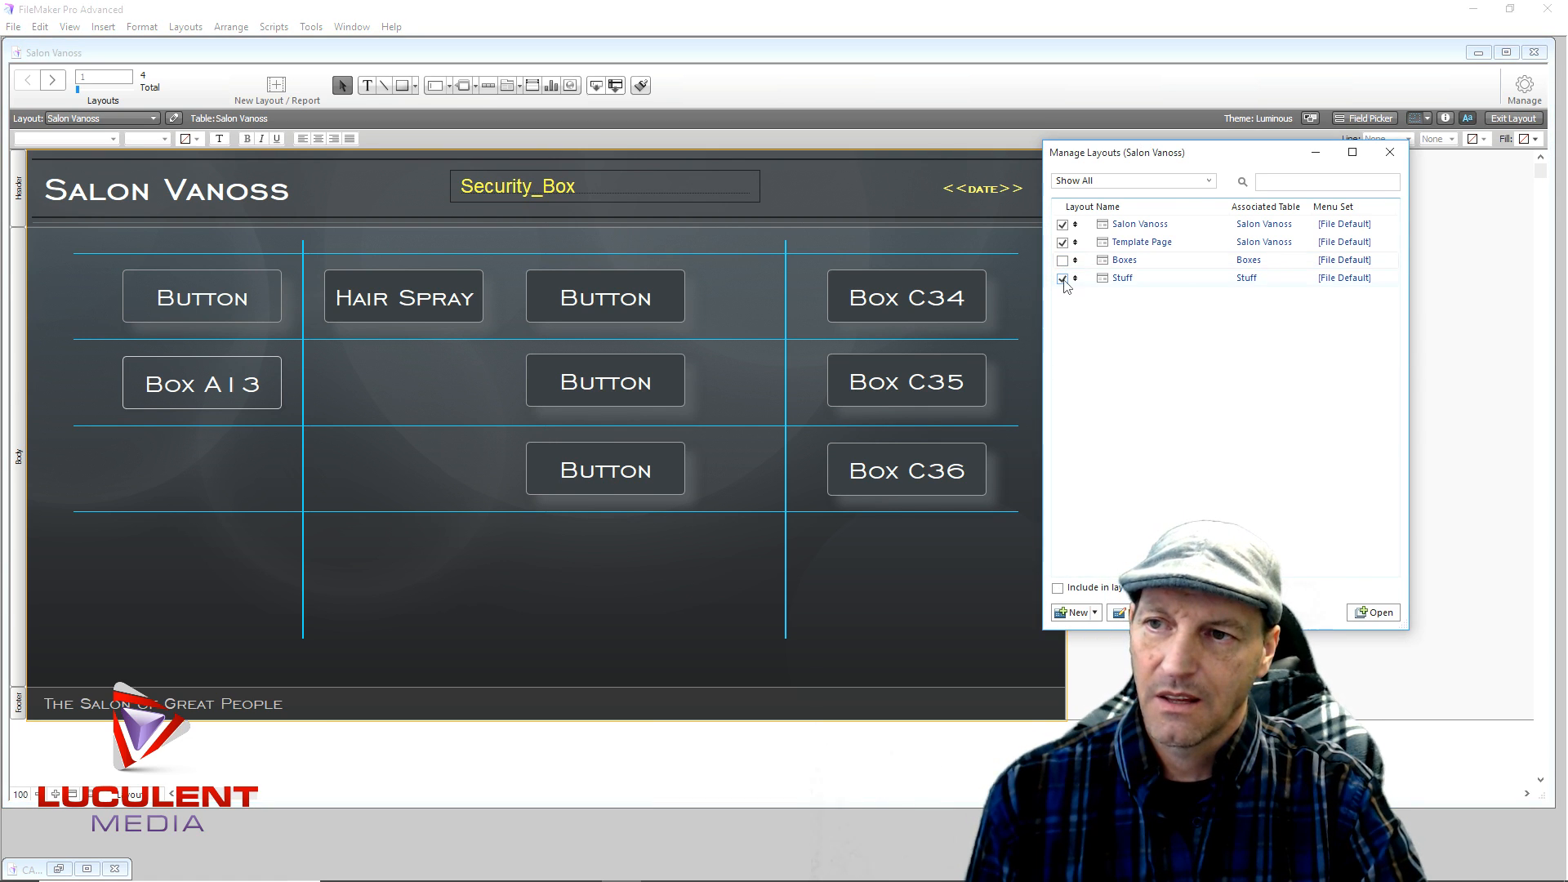
{"action": "left_click", "coordinate": [1063, 278]}
{"action": "left_click", "coordinate": [1182, 385]}
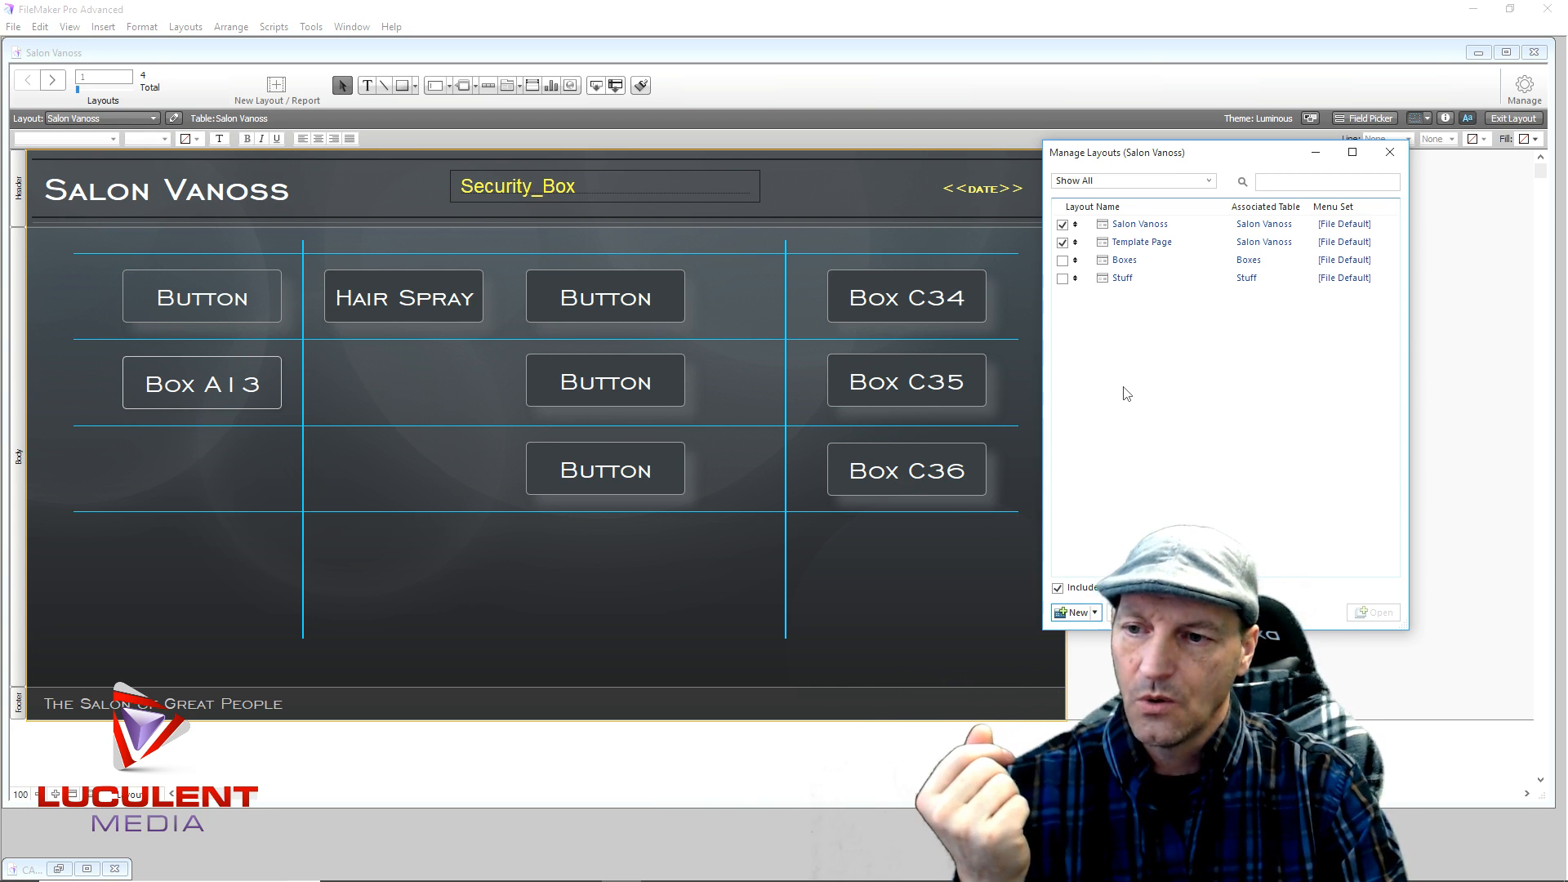
Create a layout folder named SINU and exclude it from the layout menus.
{"action": "left_click", "coordinate": [1096, 613]}
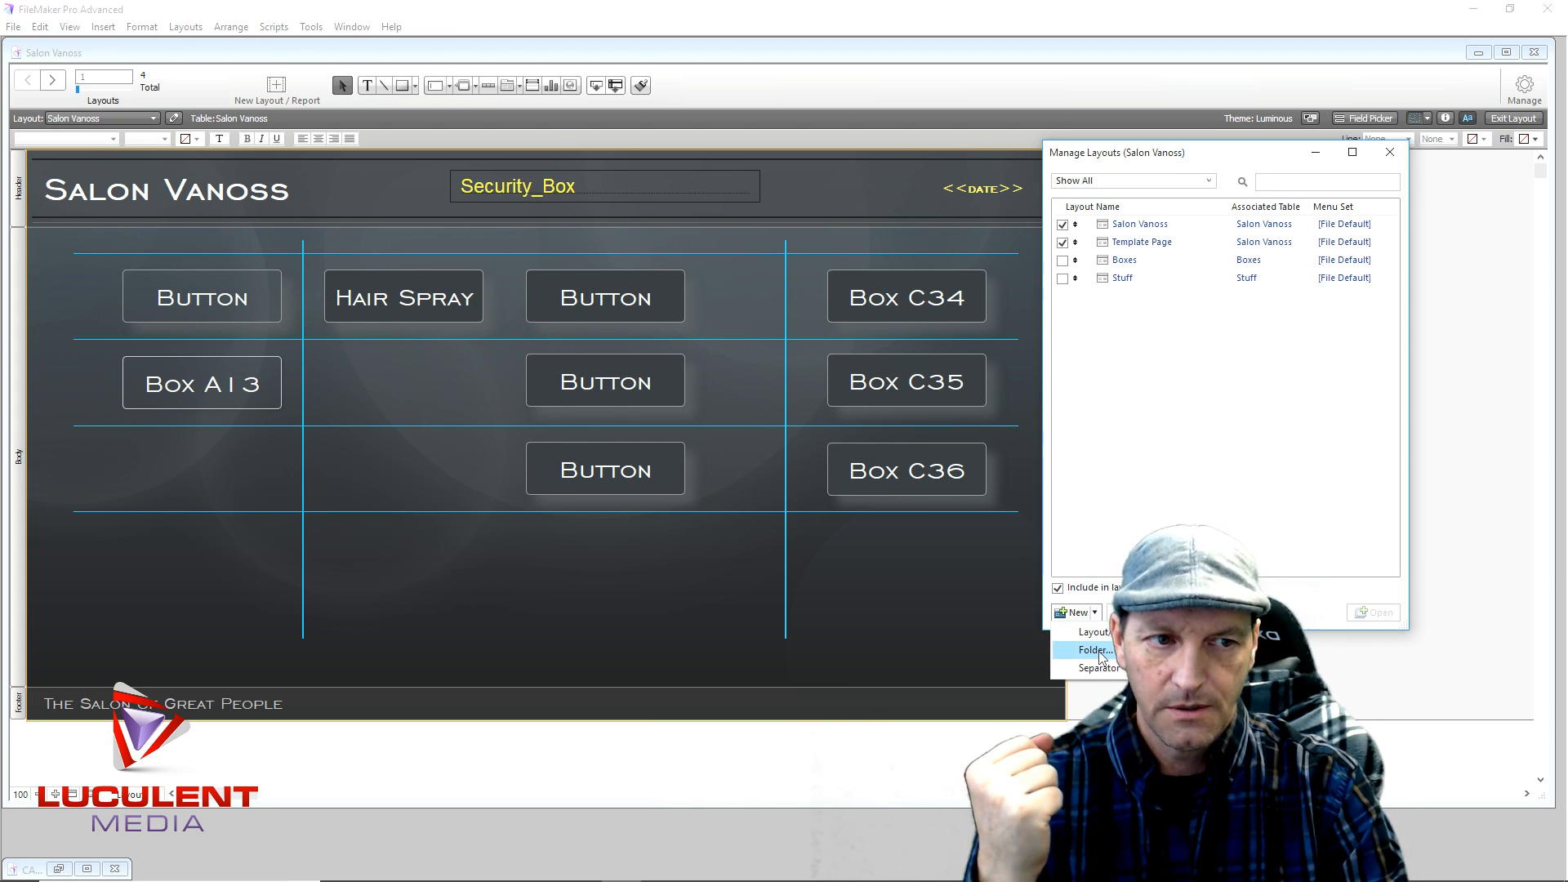
{"action": "left_click", "coordinate": [1094, 651]}
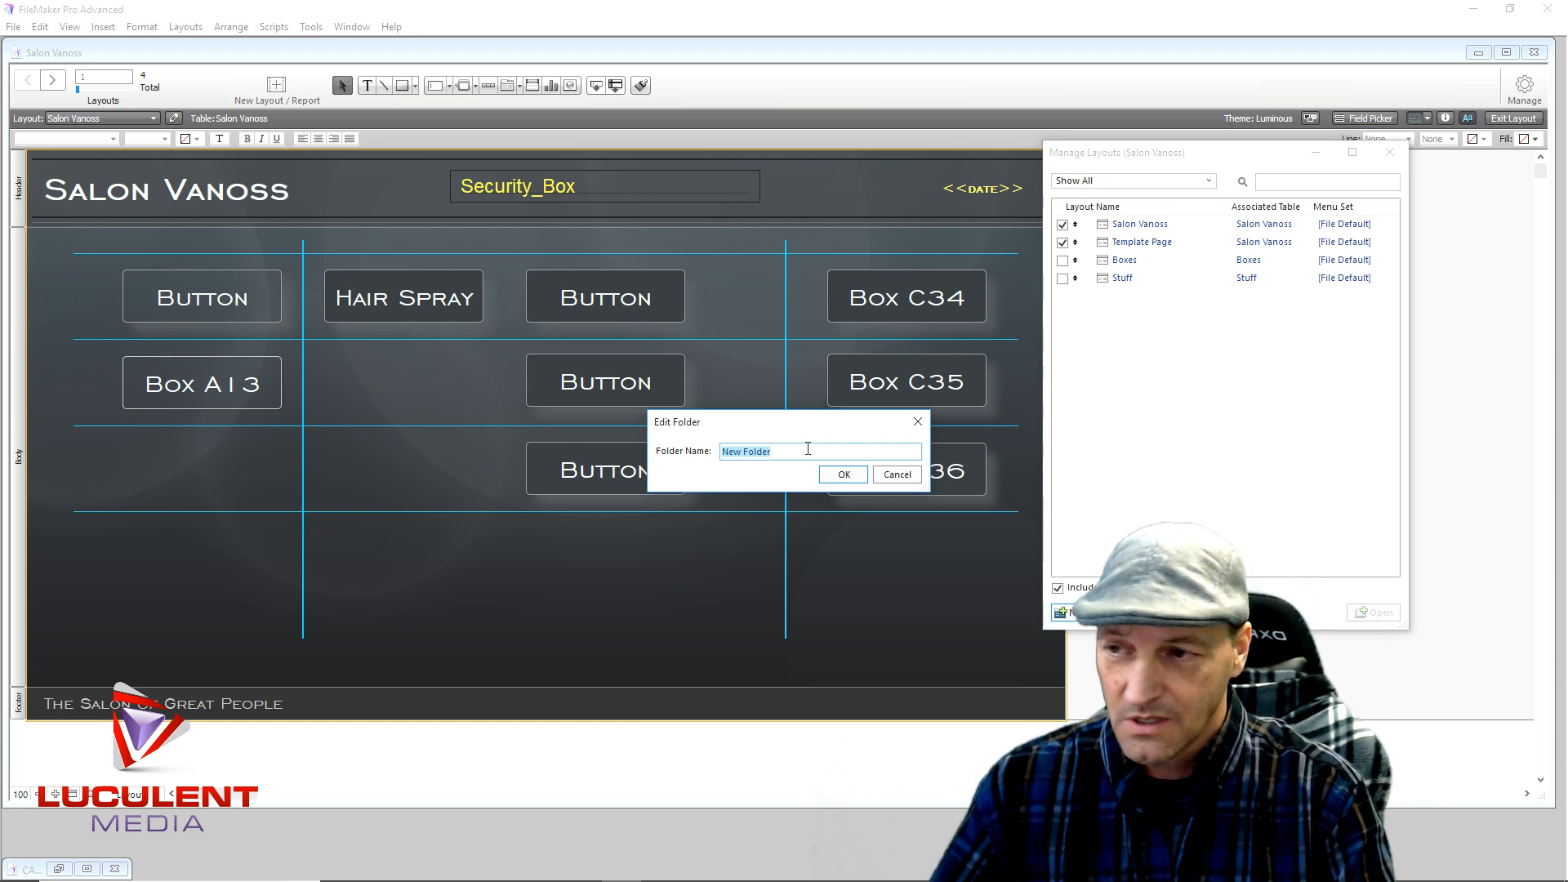
{"action": "type", "text": "SINU"}
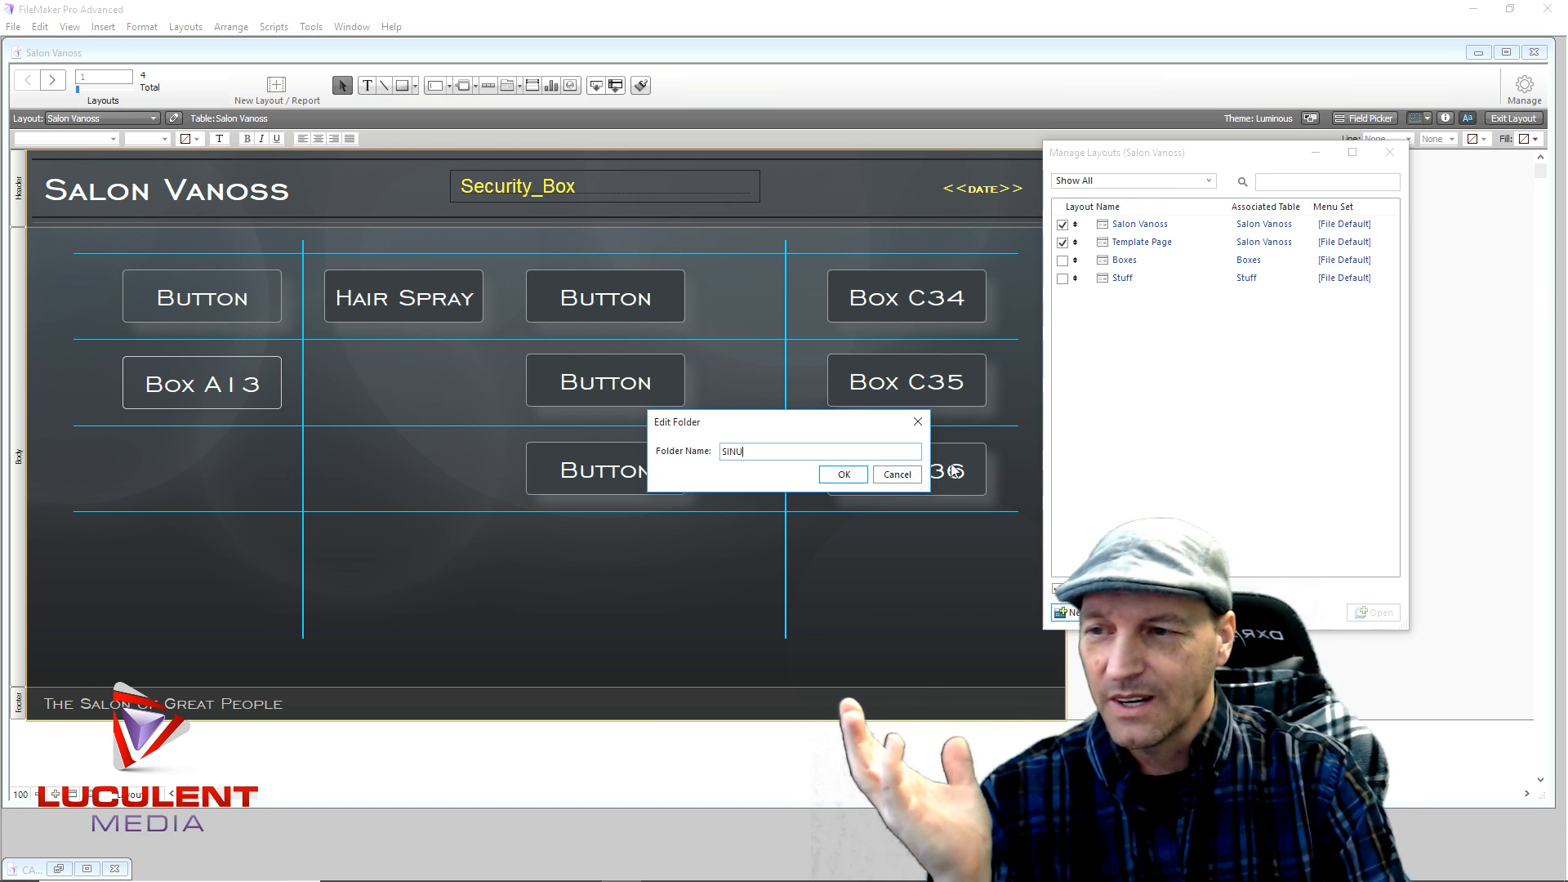
{"action": "left_click", "coordinate": [838, 474]}
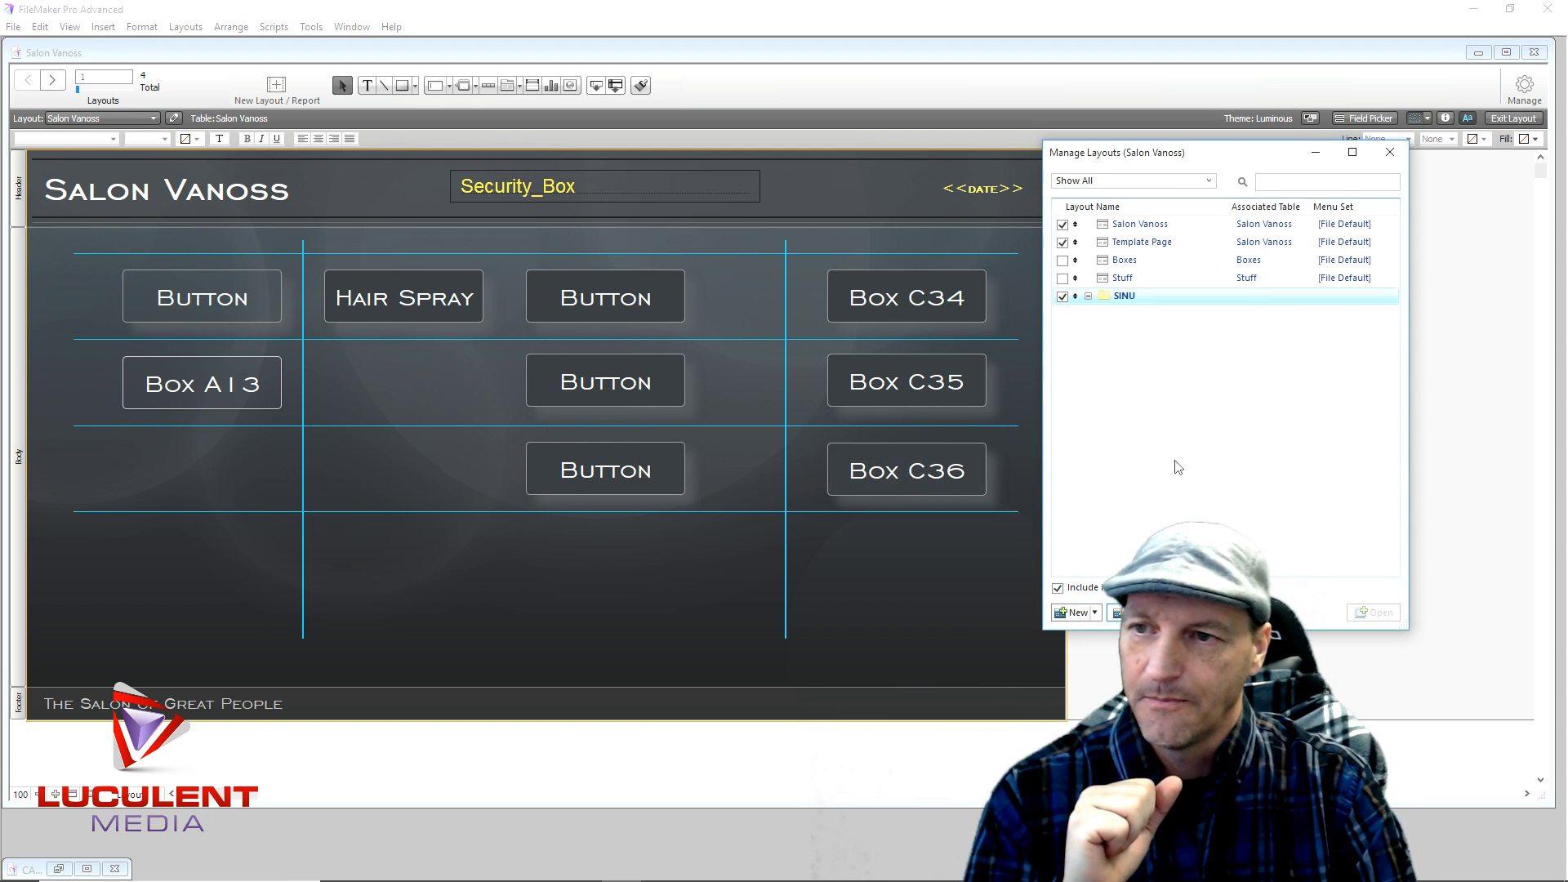
{"action": "left_click", "coordinate": [1063, 296]}
{"action": "left_click", "coordinate": [1126, 401]}
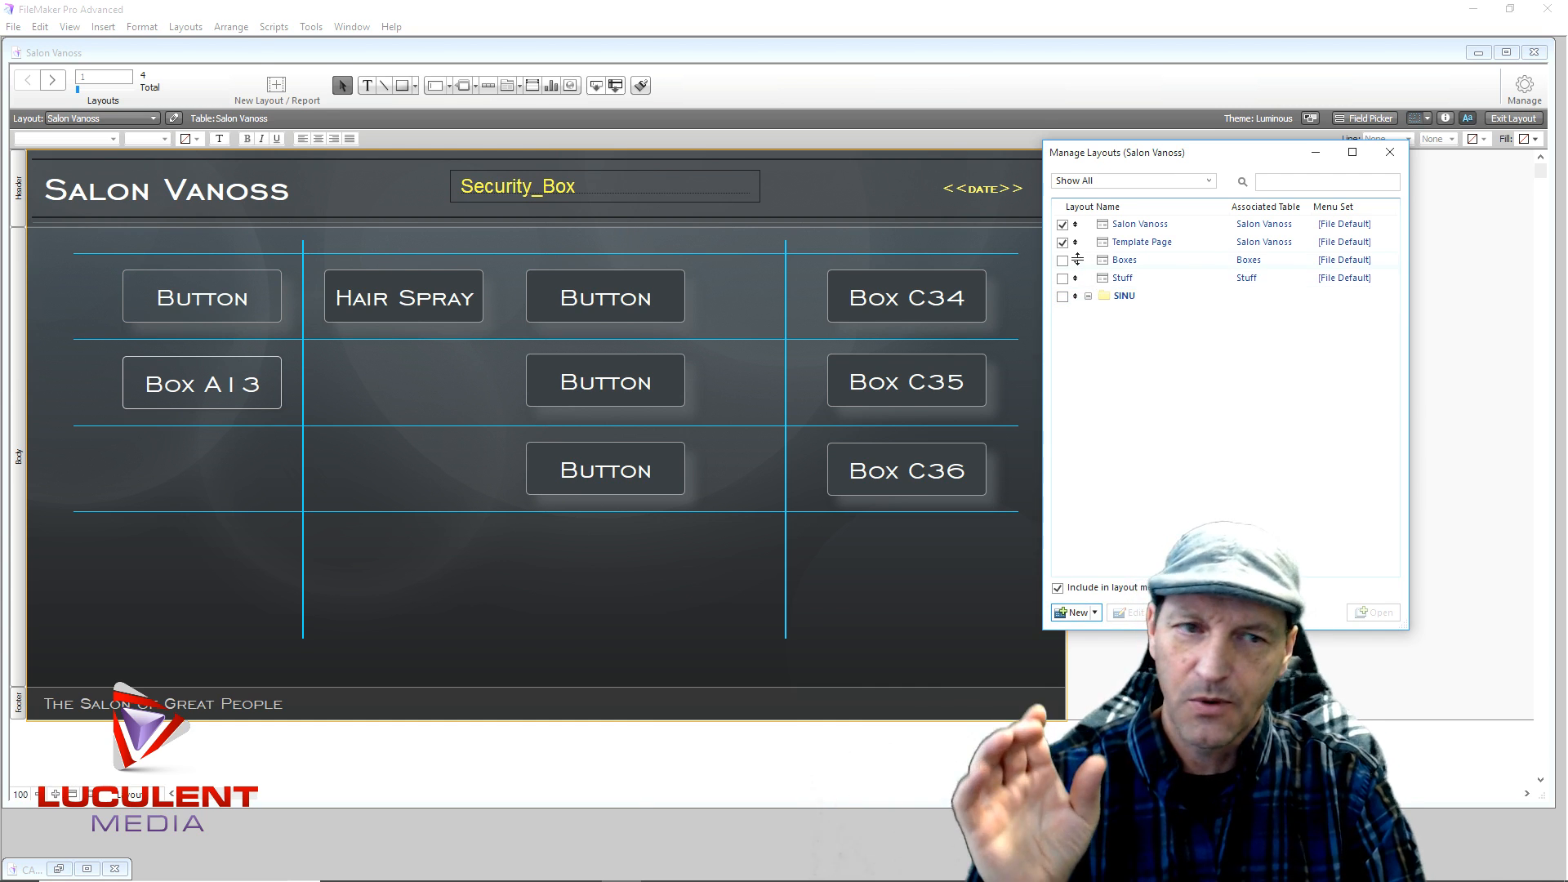
Move the Boxes and Stuff layouts into the SINU folder.
{"action": "left_click_drag", "start_coordinate": [1233, 159], "coordinate": [530, 191]}
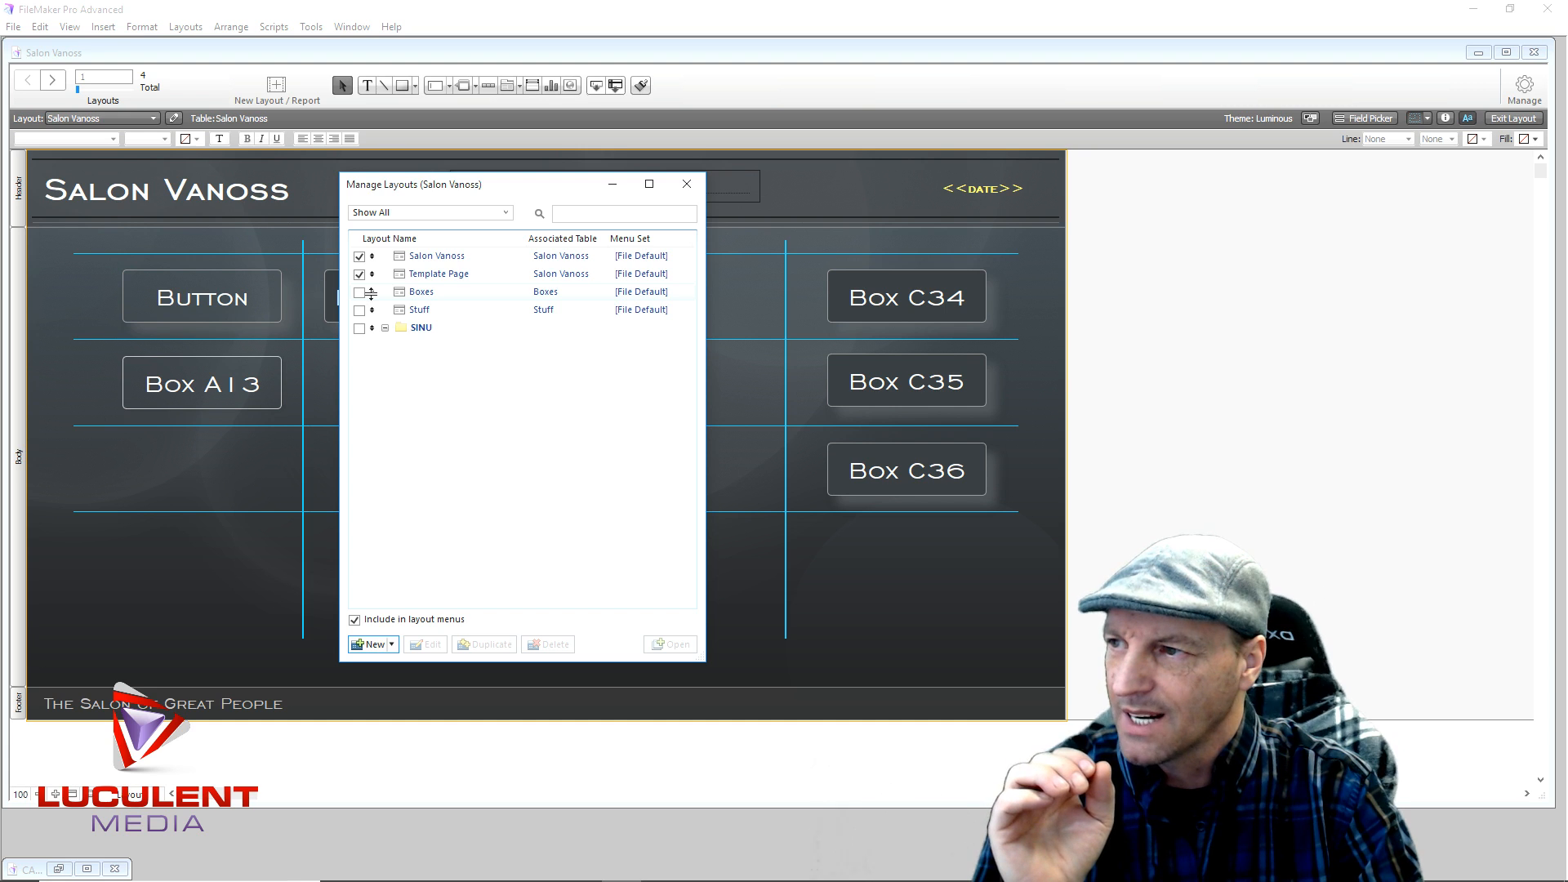
{"action": "left_click_drag", "start_coordinate": [372, 292], "coordinate": [373, 325]}
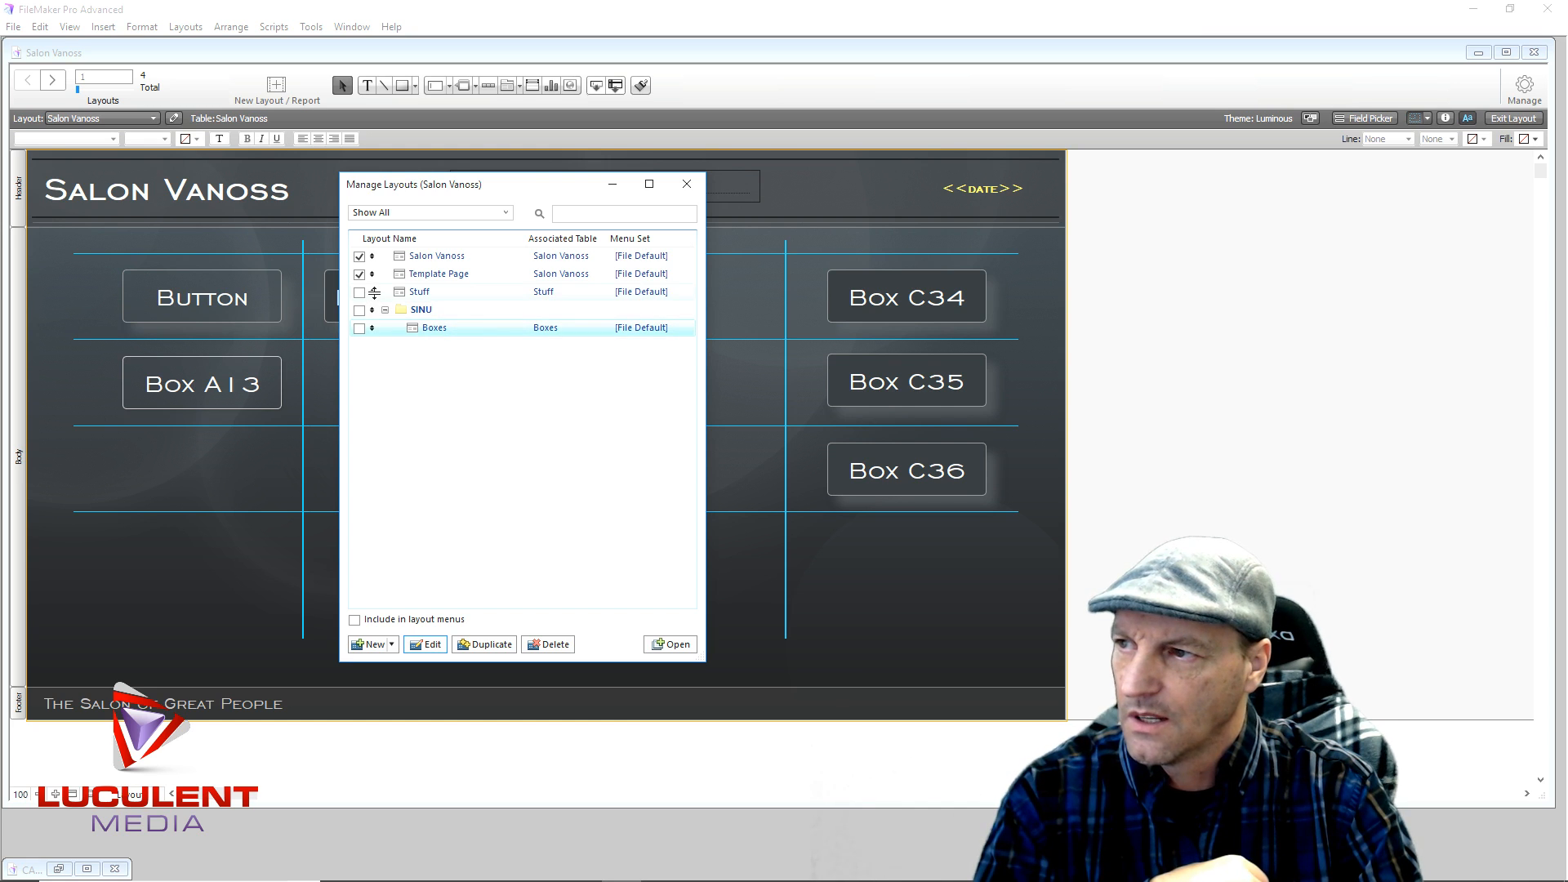
{"action": "left_click_drag", "start_coordinate": [373, 292], "coordinate": [387, 338]}
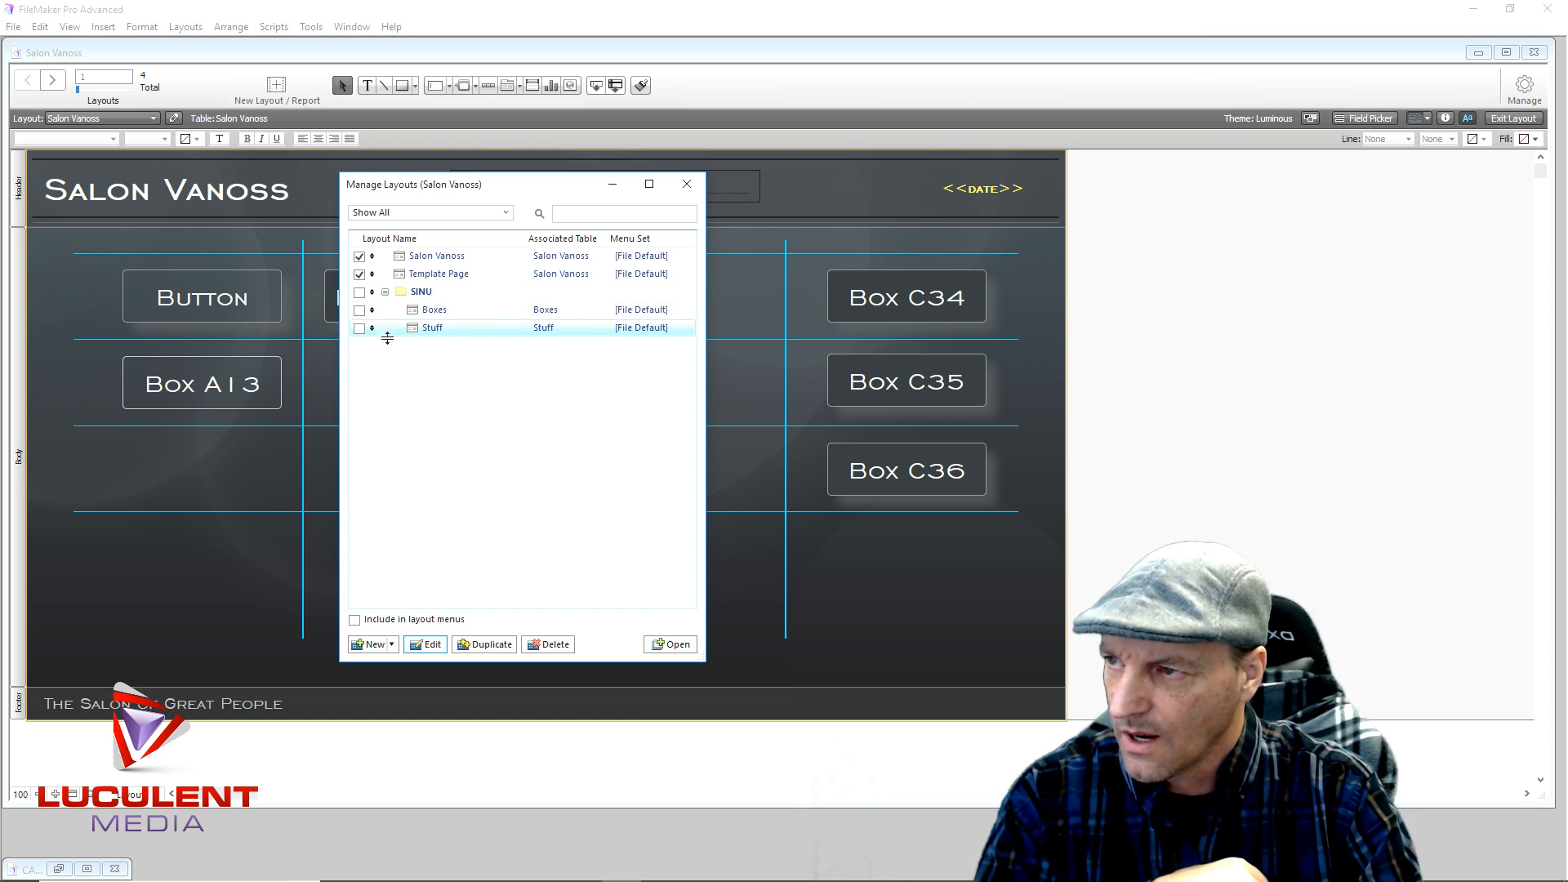
{"action": "left_click", "coordinate": [453, 384]}
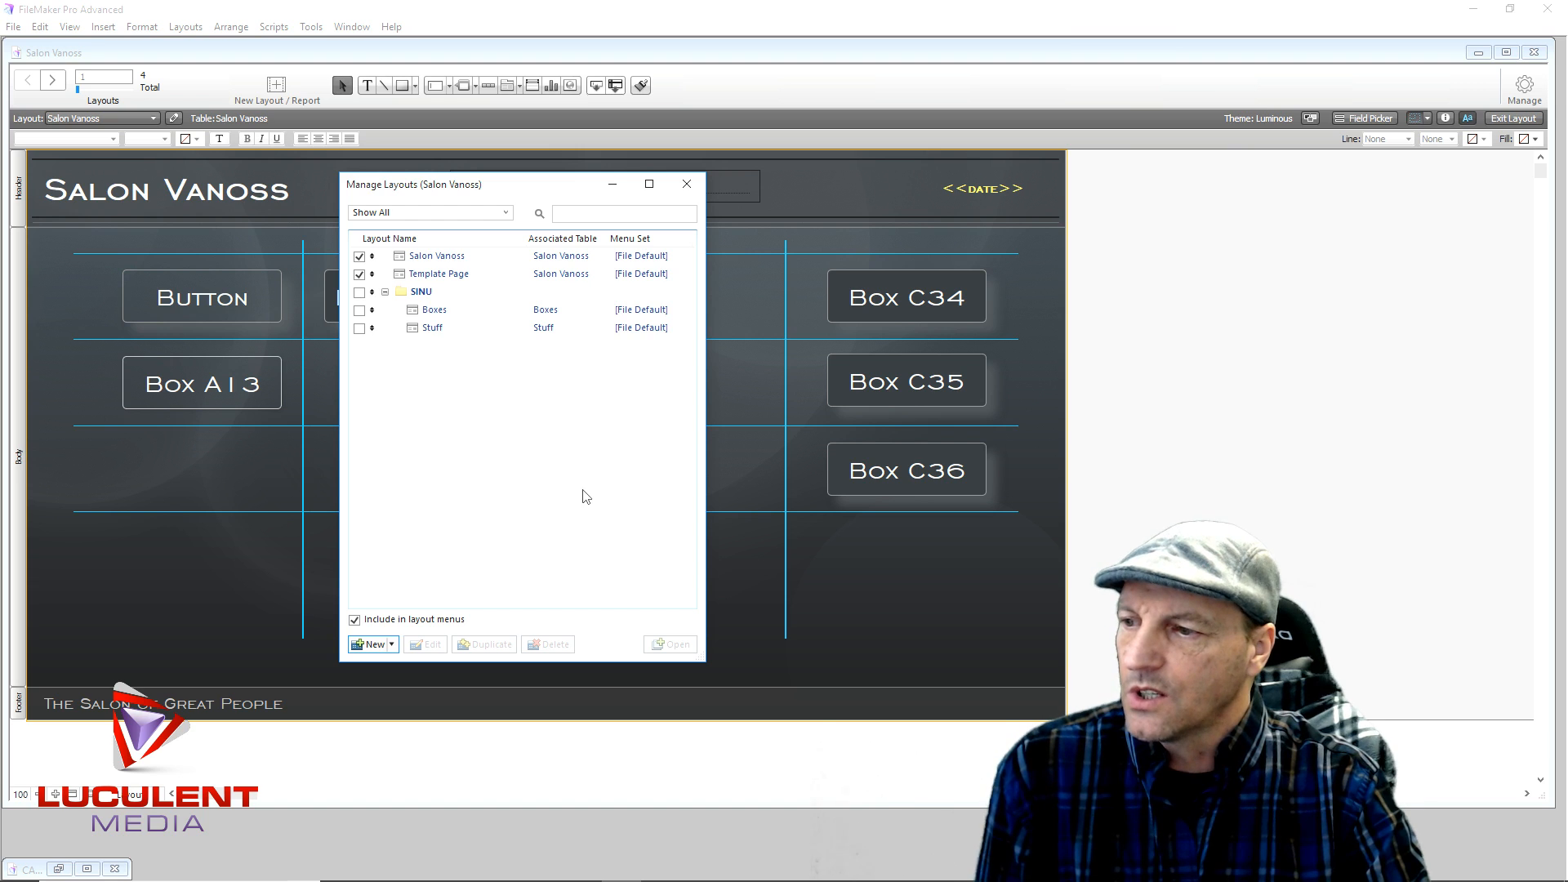
Duplicate the Template Page layout, name the copy Boxes and set it to show records from the Boxes table.
{"action": "left_click", "coordinate": [435, 281]}
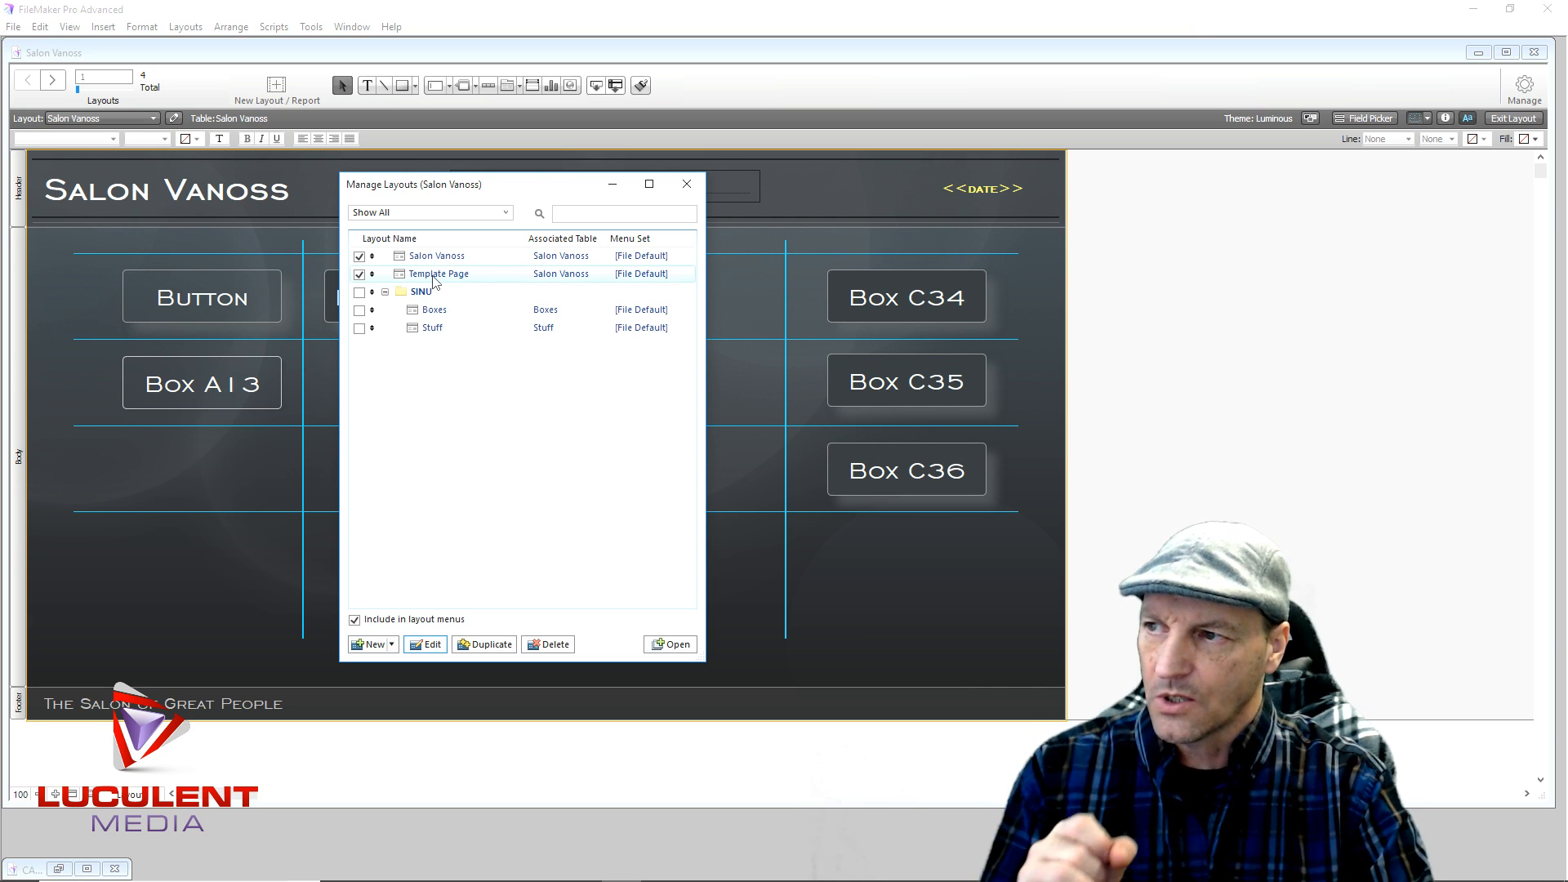
{"action": "left_click", "coordinate": [502, 648]}
{"action": "left_click", "coordinate": [424, 645]}
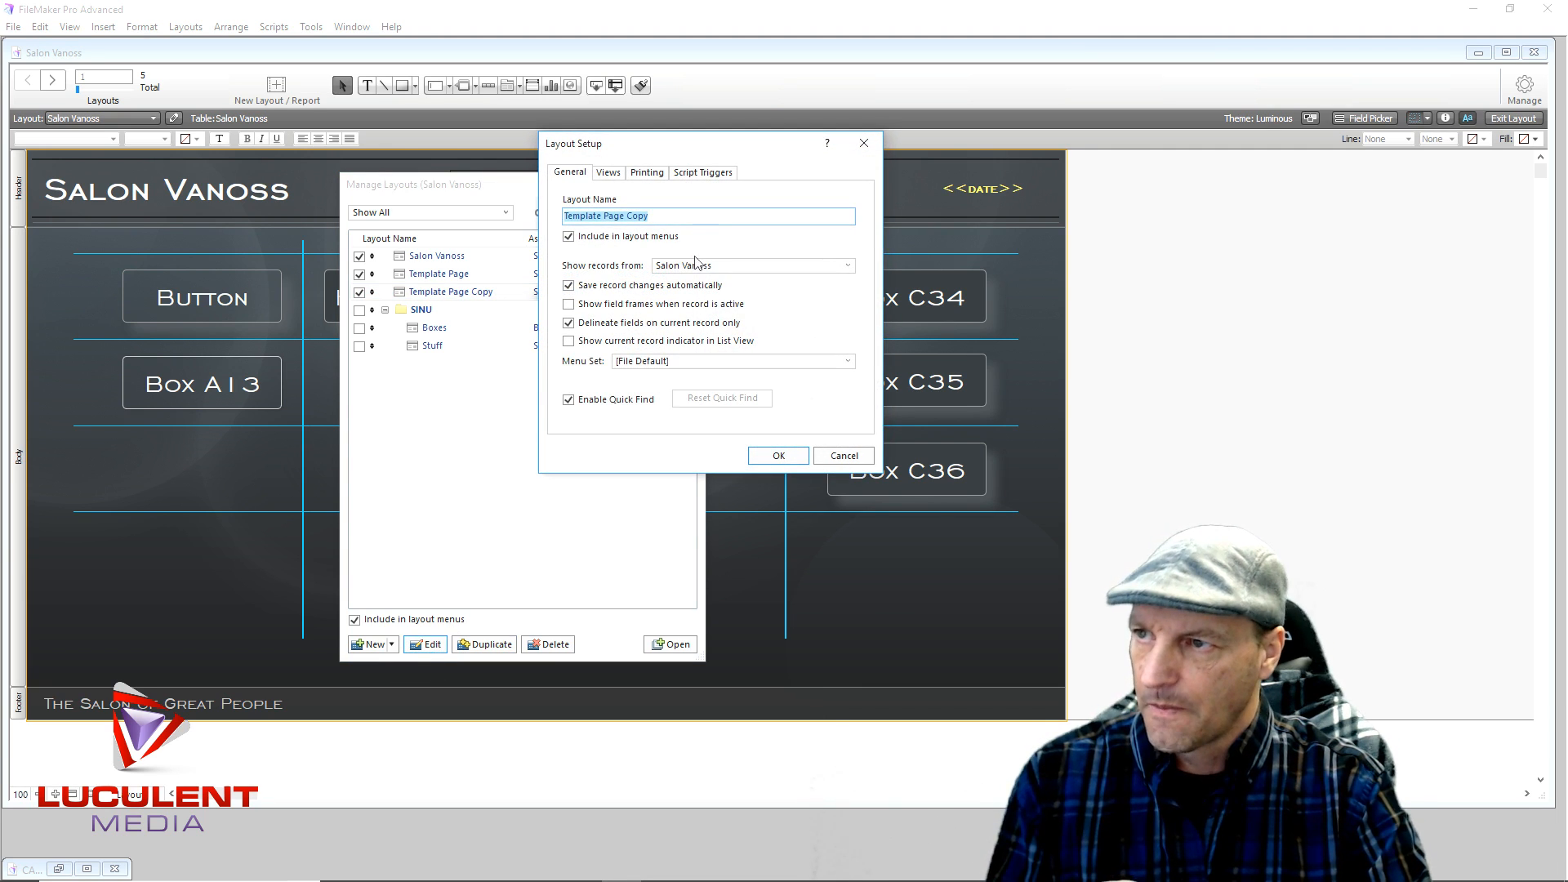
{"action": "left_click_drag", "start_coordinate": [664, 215], "coordinate": [585, 216]}
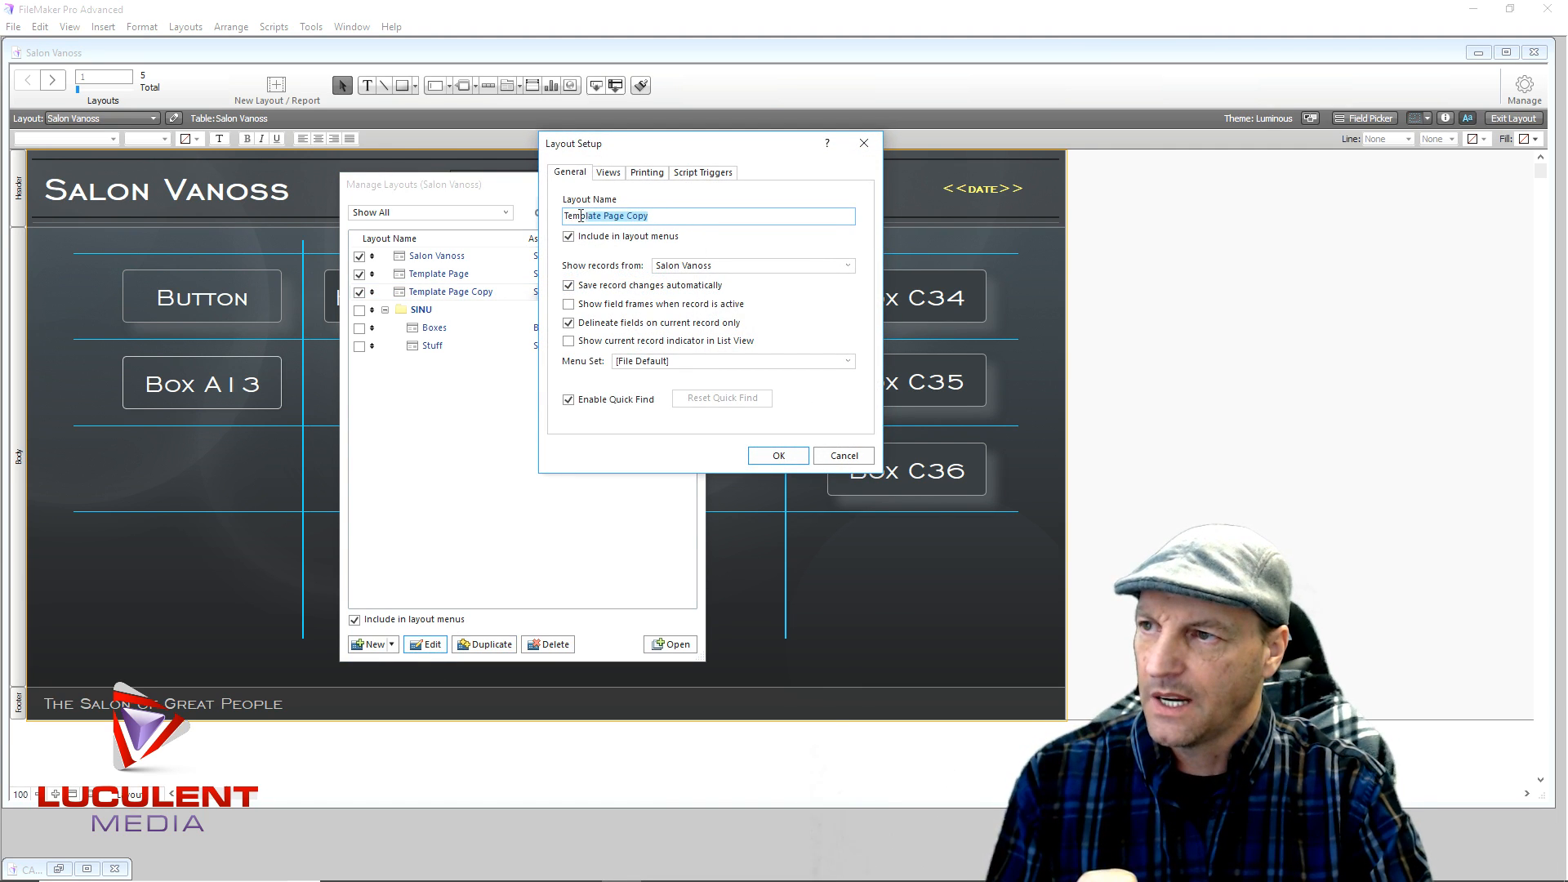
{"action": "type", "text": "Boxes"}
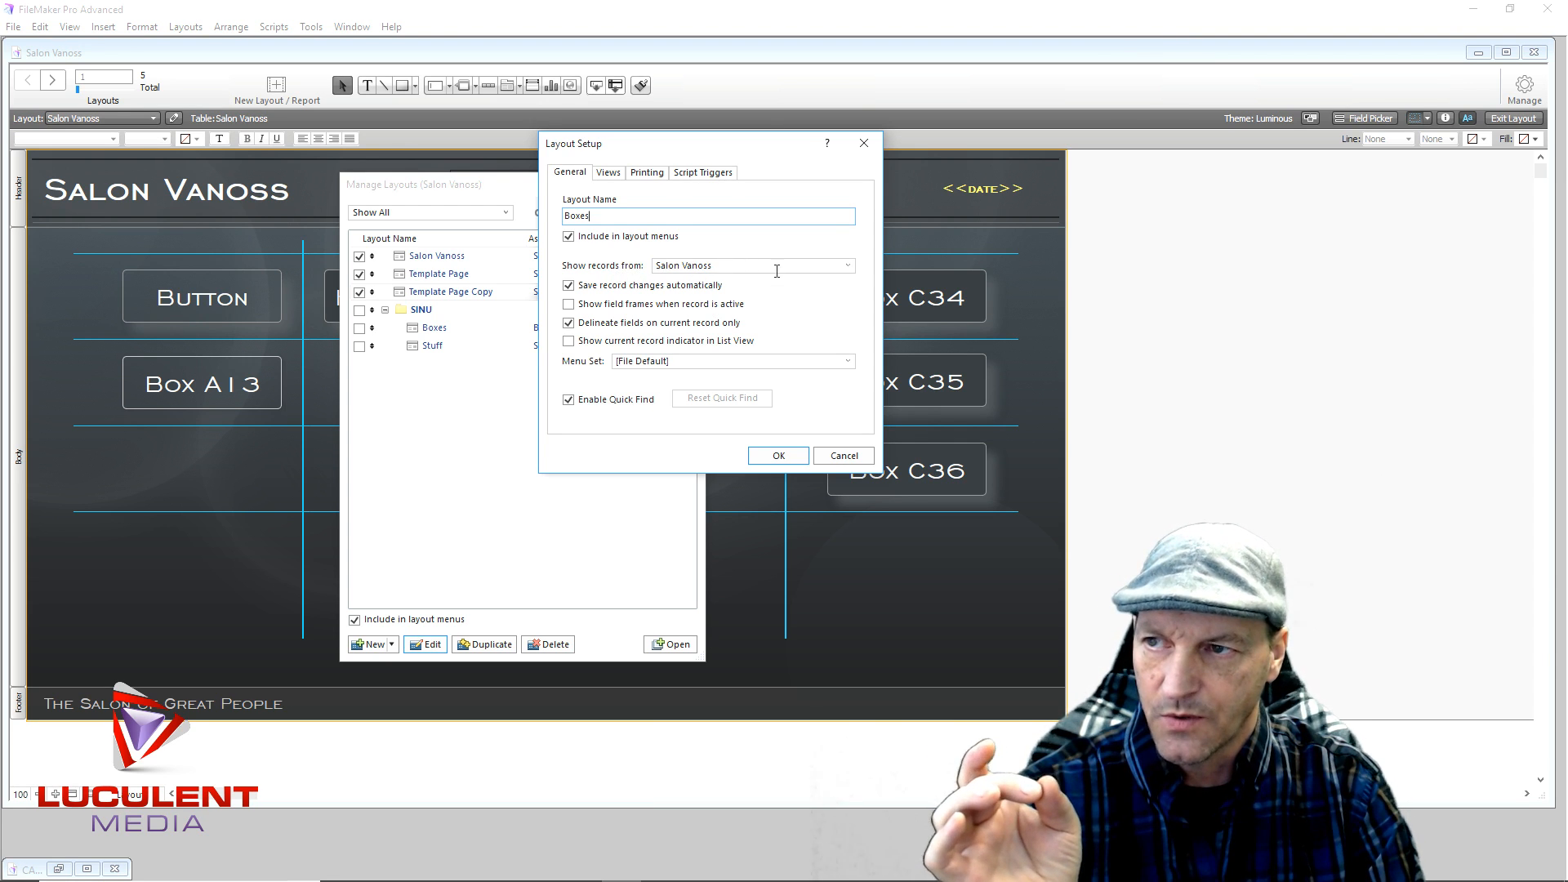
{"action": "left_click", "coordinate": [849, 267]}
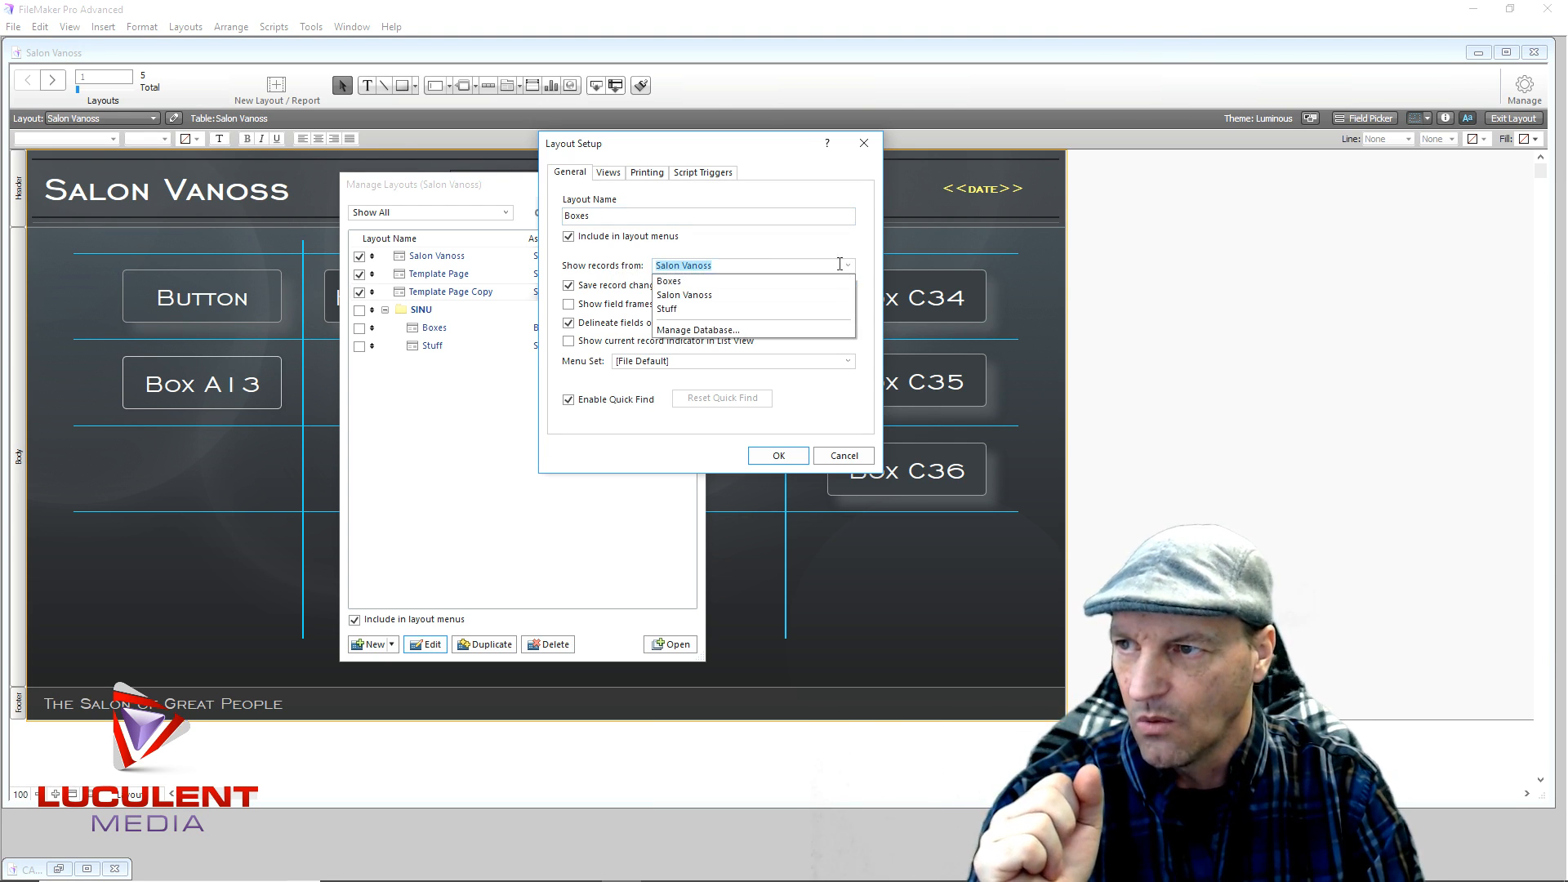
{"action": "left_click", "coordinate": [689, 282]}
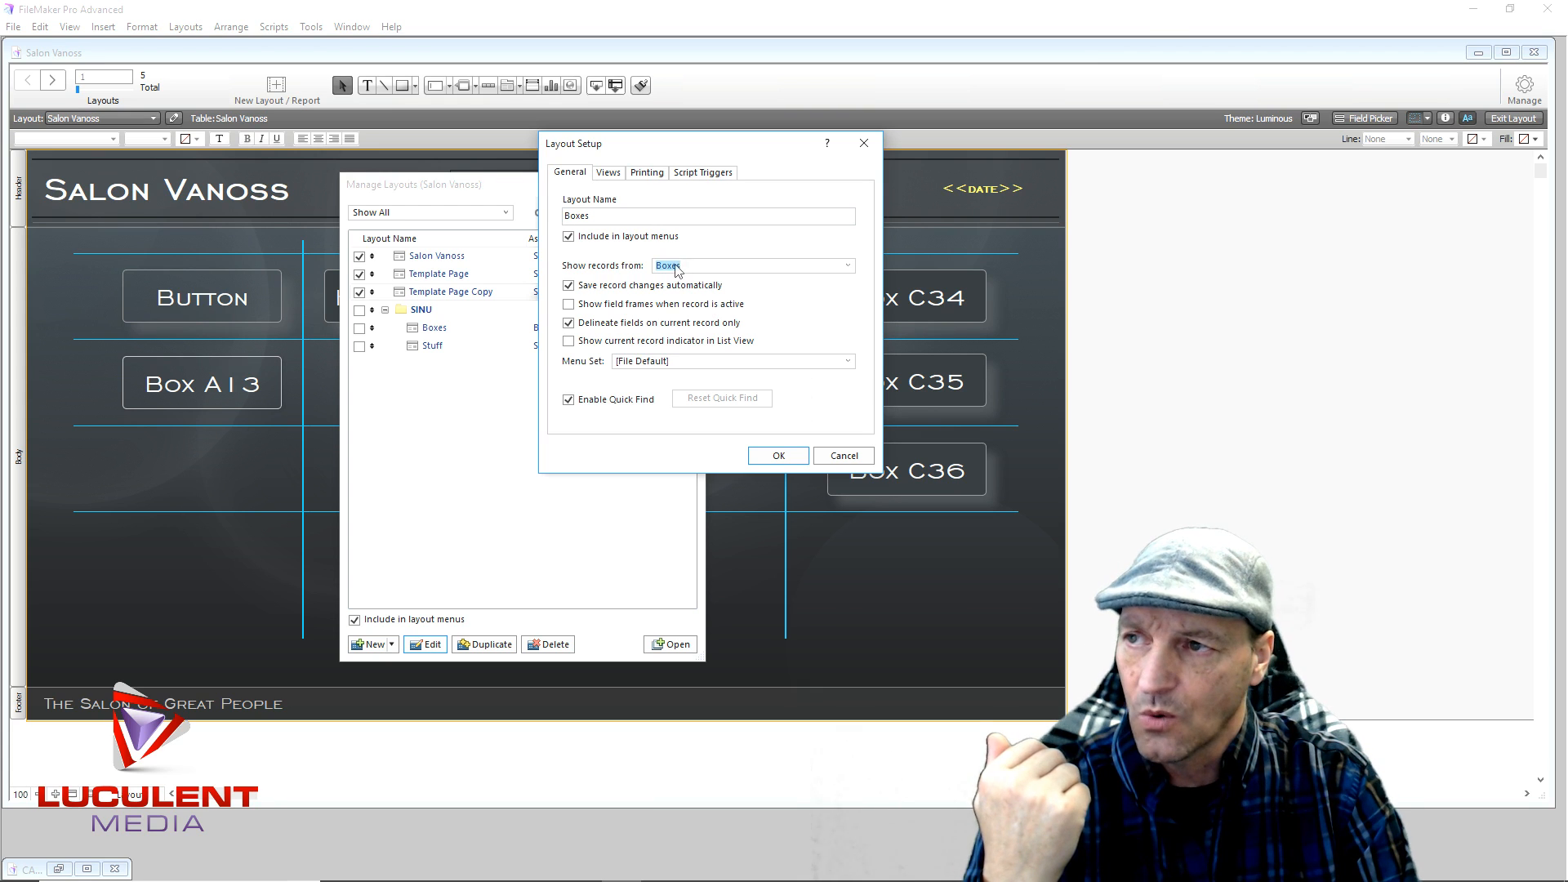
{"action": "left_click", "coordinate": [776, 456]}
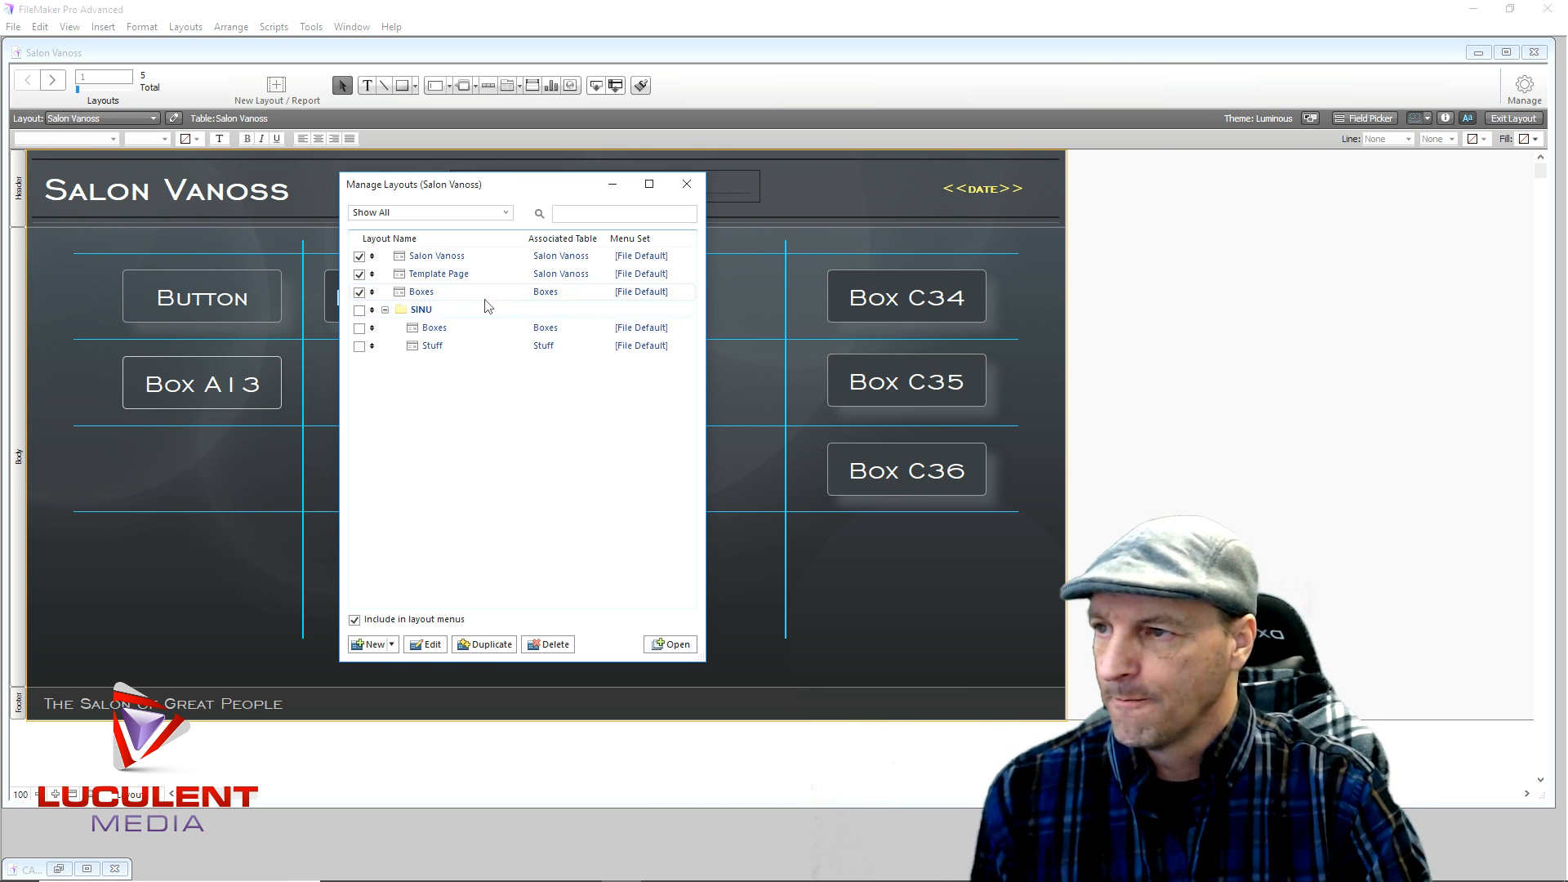
{"action": "left_click", "coordinate": [686, 187]}
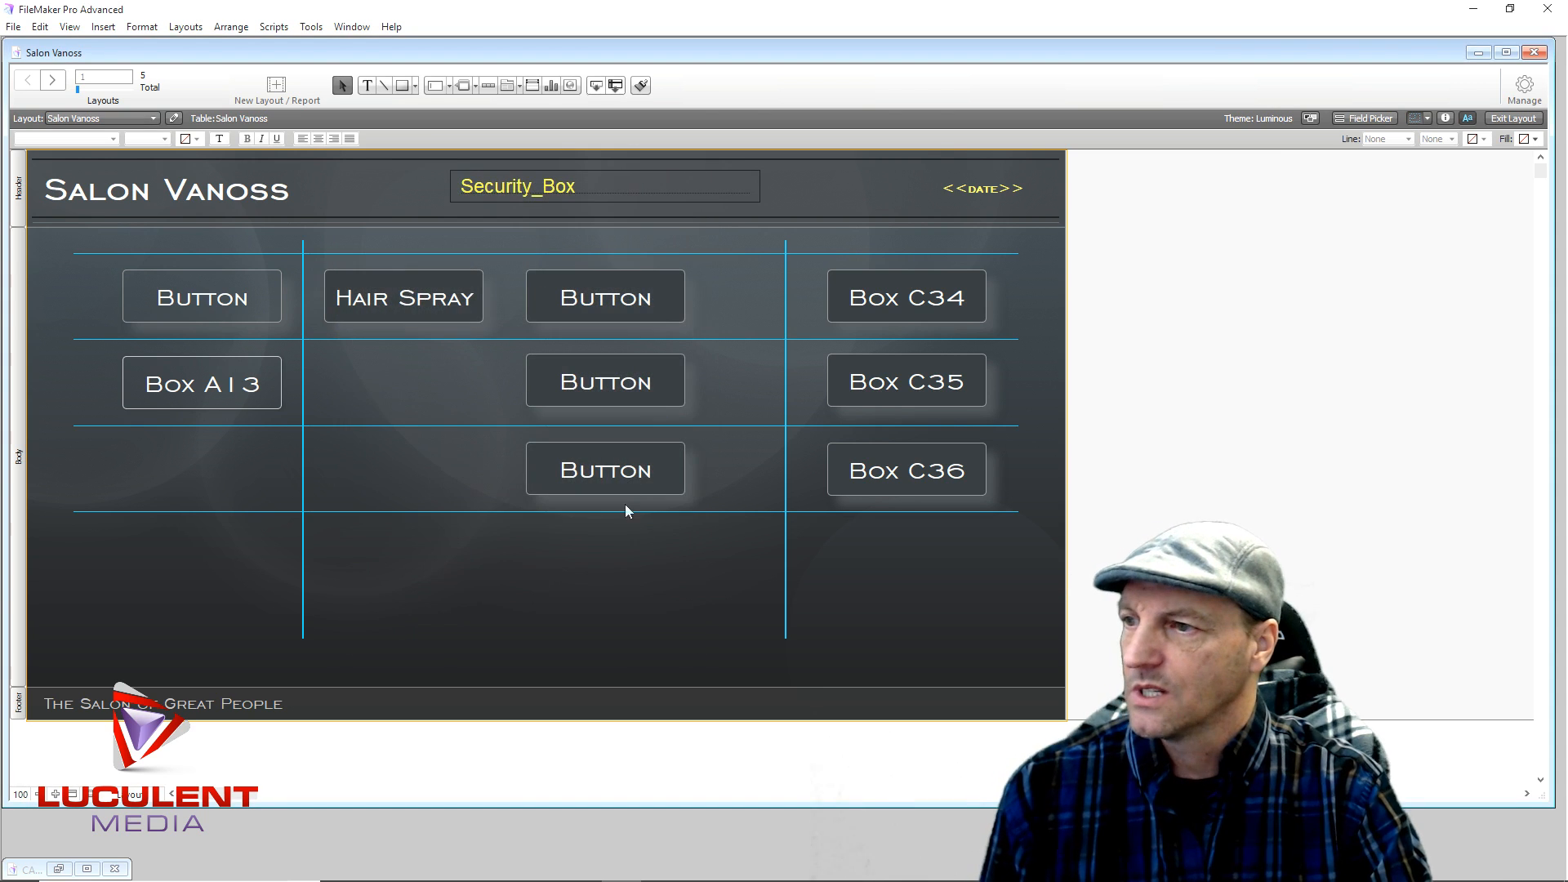
Check the available layouts in Layout and Browse modes, and open the new Boxes layout outside the SINU folder for editing.
{"action": "left_click", "coordinate": [154, 118]}
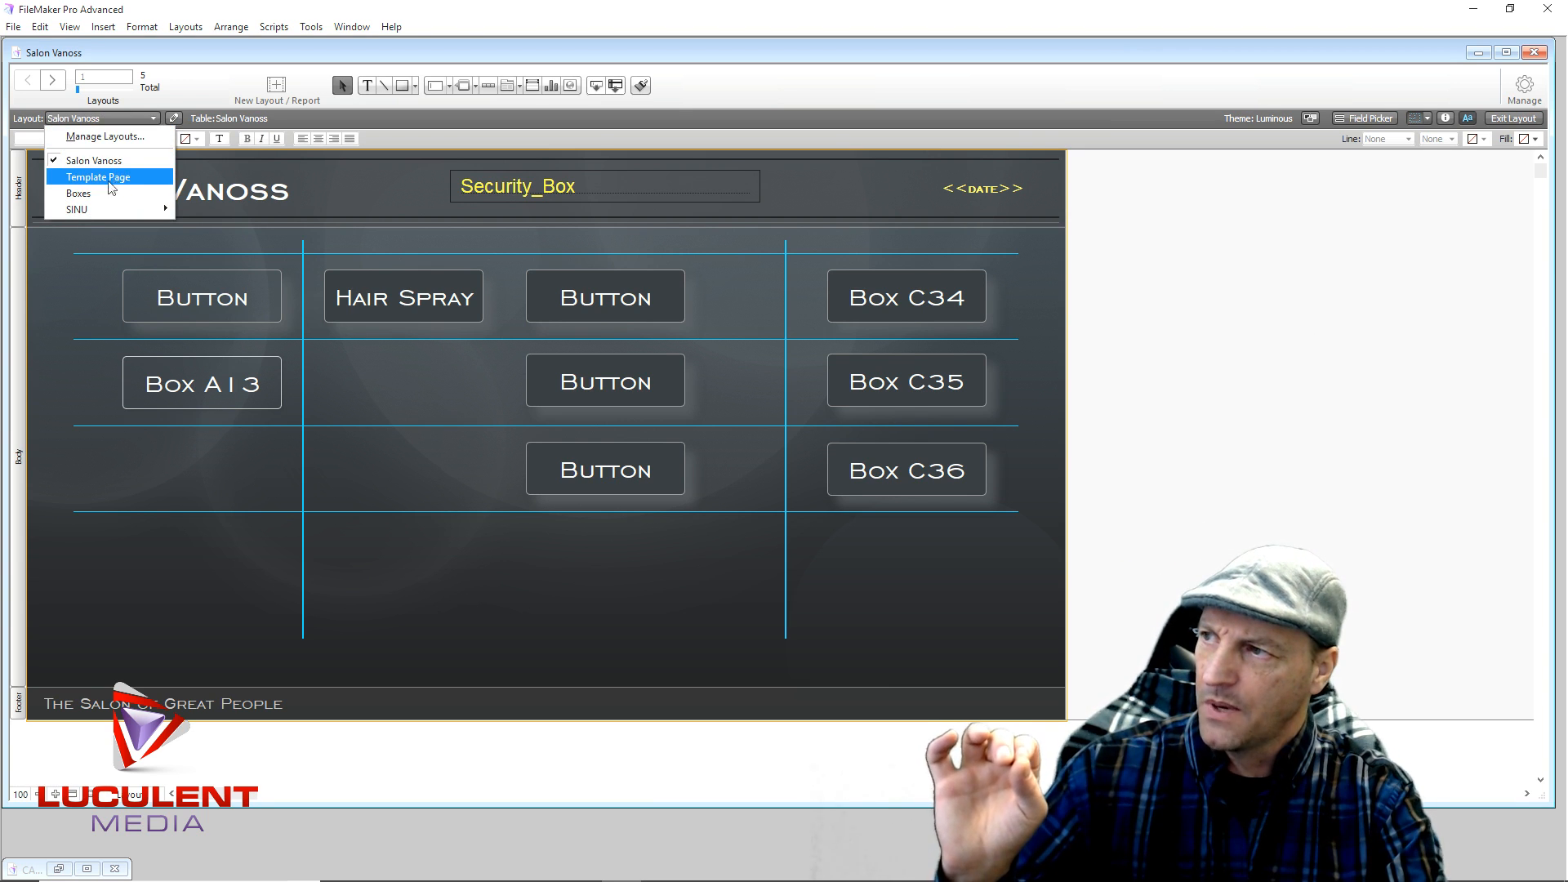
{"action": "mouse_move", "coordinate": [93, 211]}
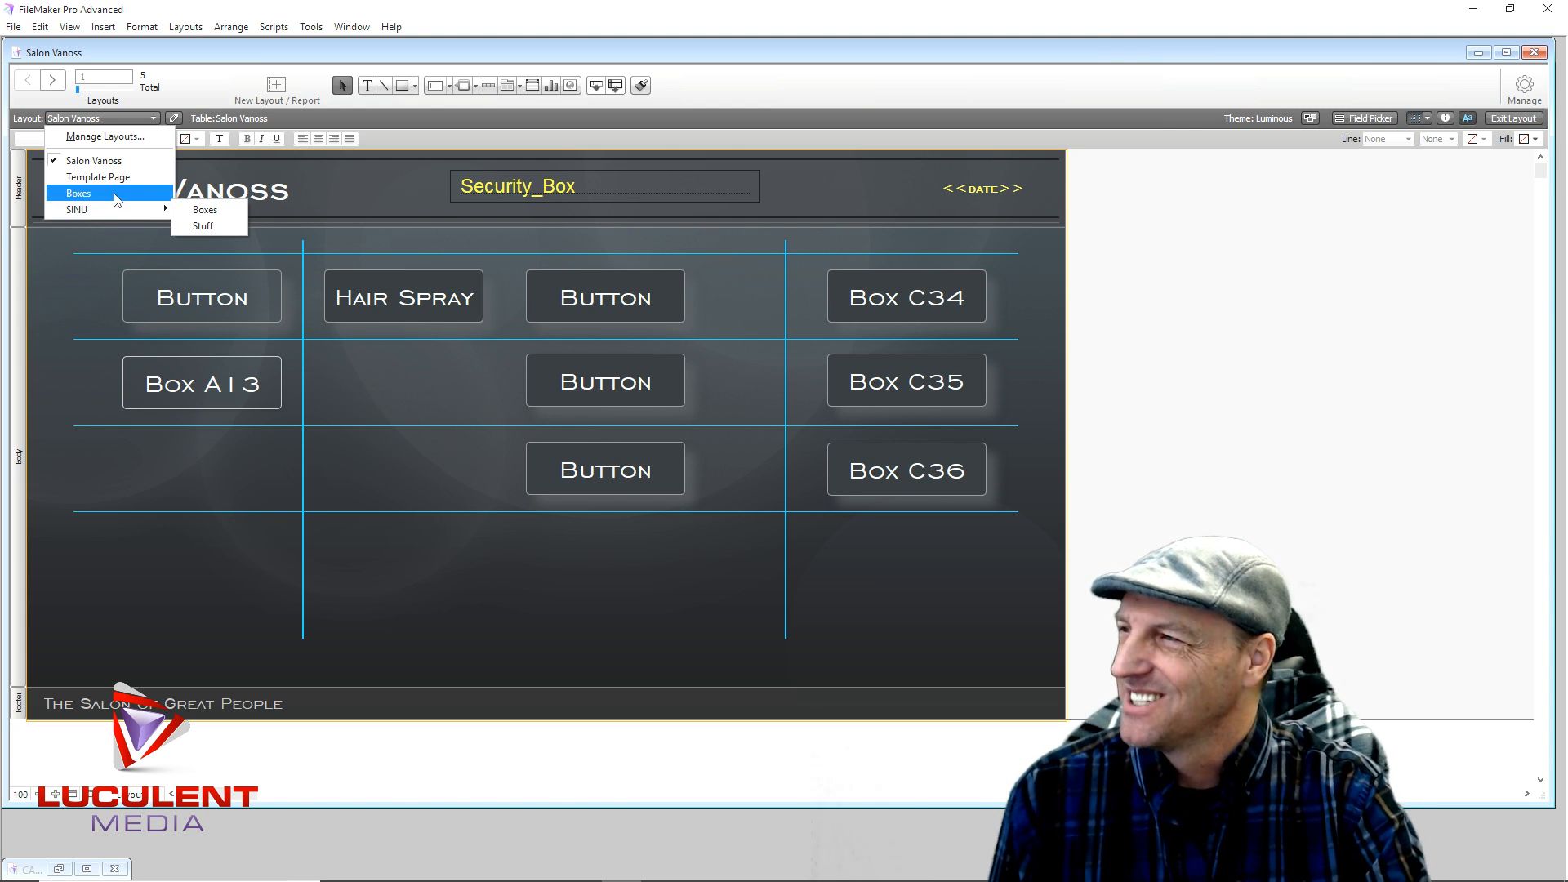
{"action": "left_click", "coordinate": [1274, 232]}
{"action": "left_click", "coordinate": [1512, 118]}
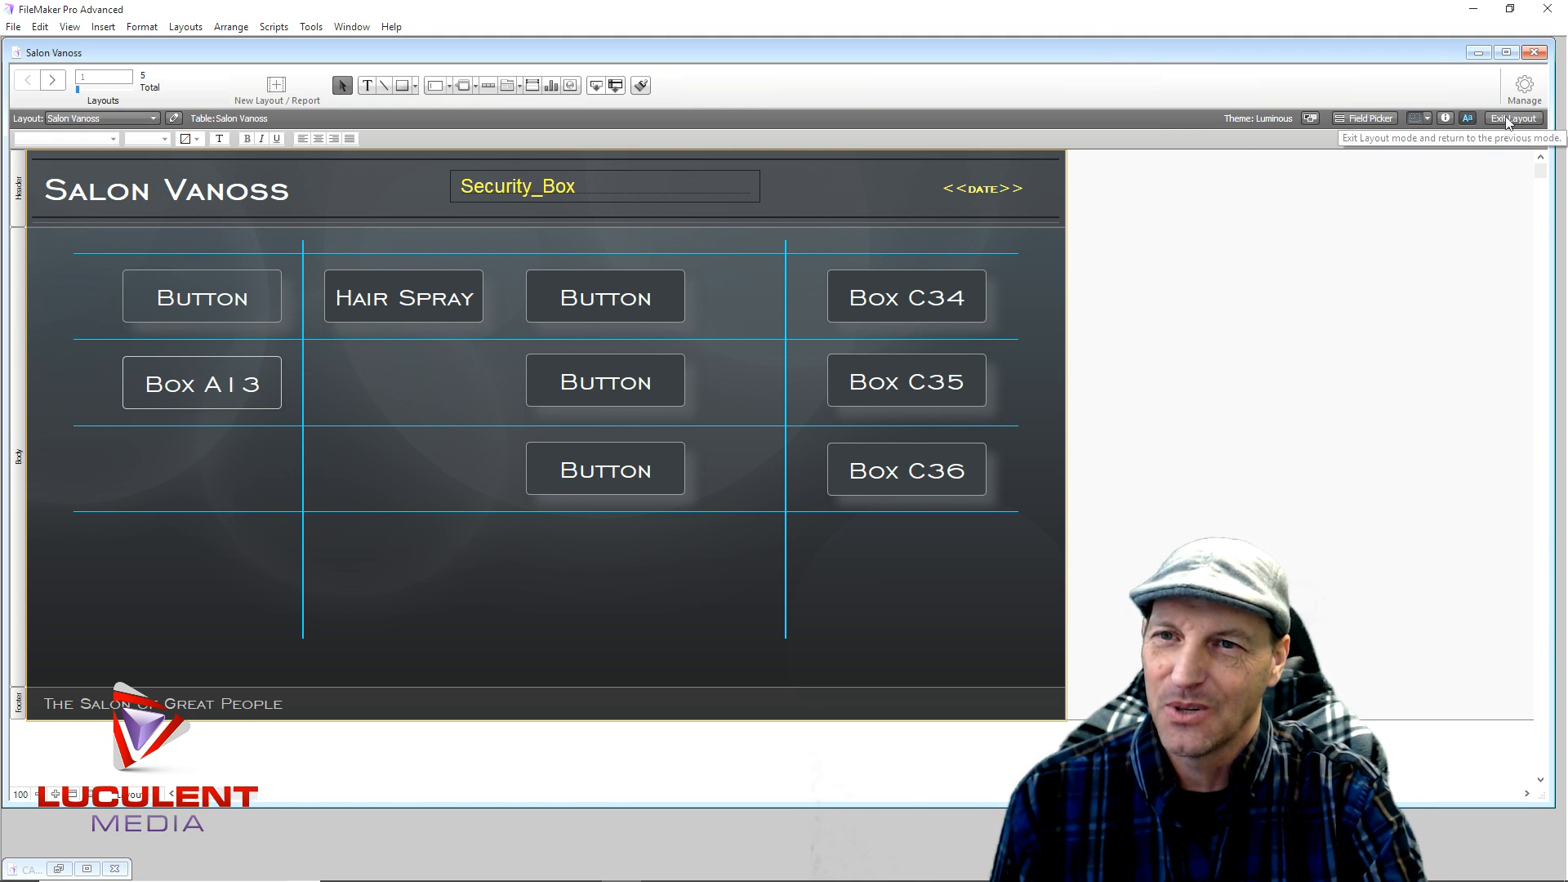
{"action": "left_click", "coordinate": [154, 118]}
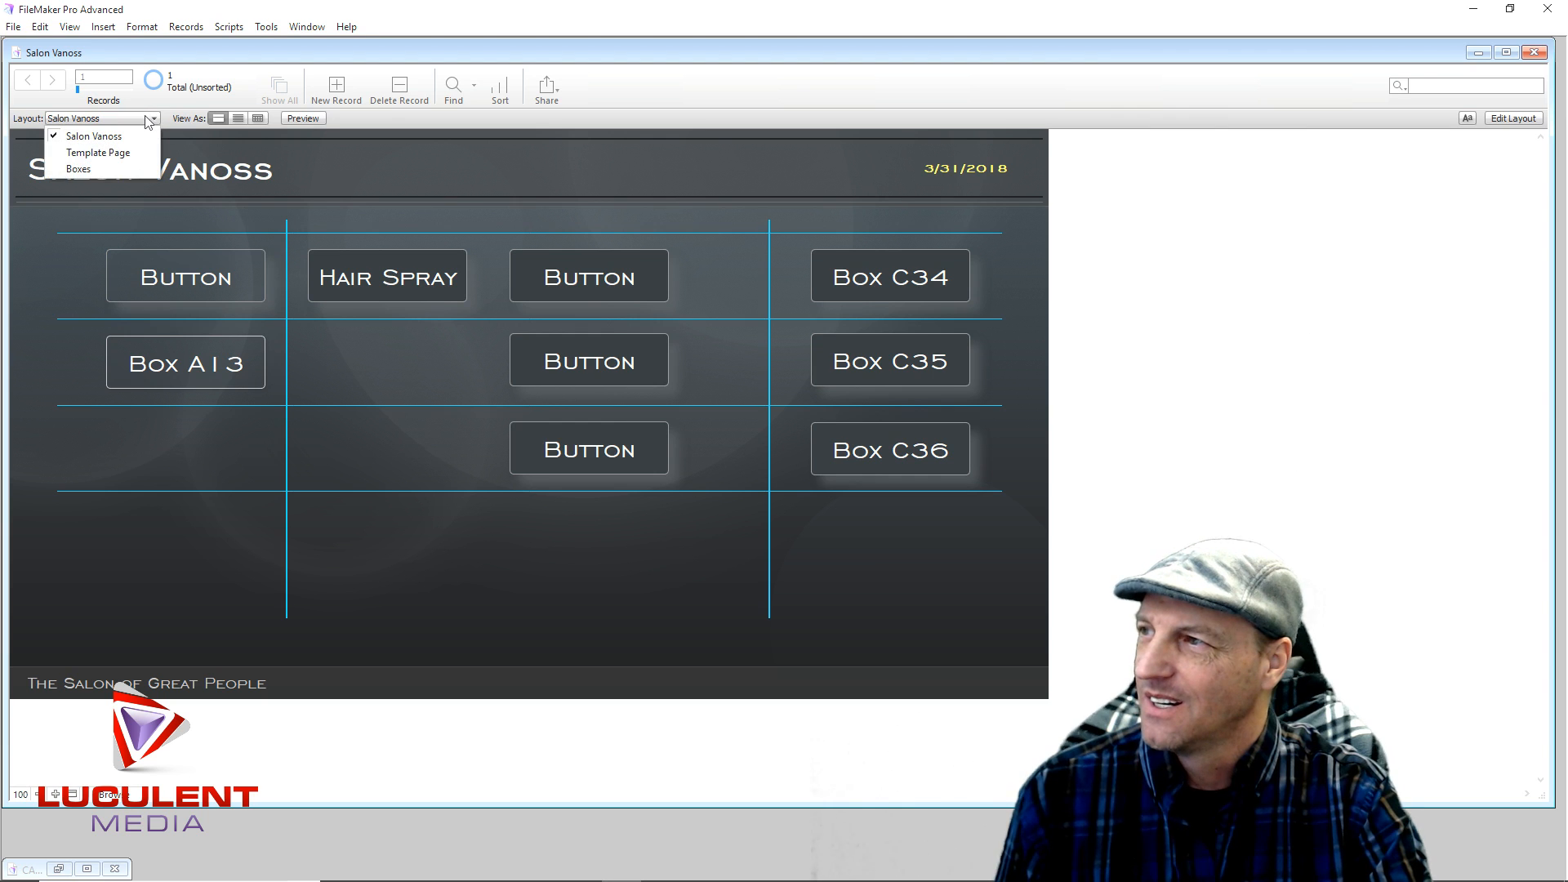
{"action": "left_click", "coordinate": [1513, 119]}
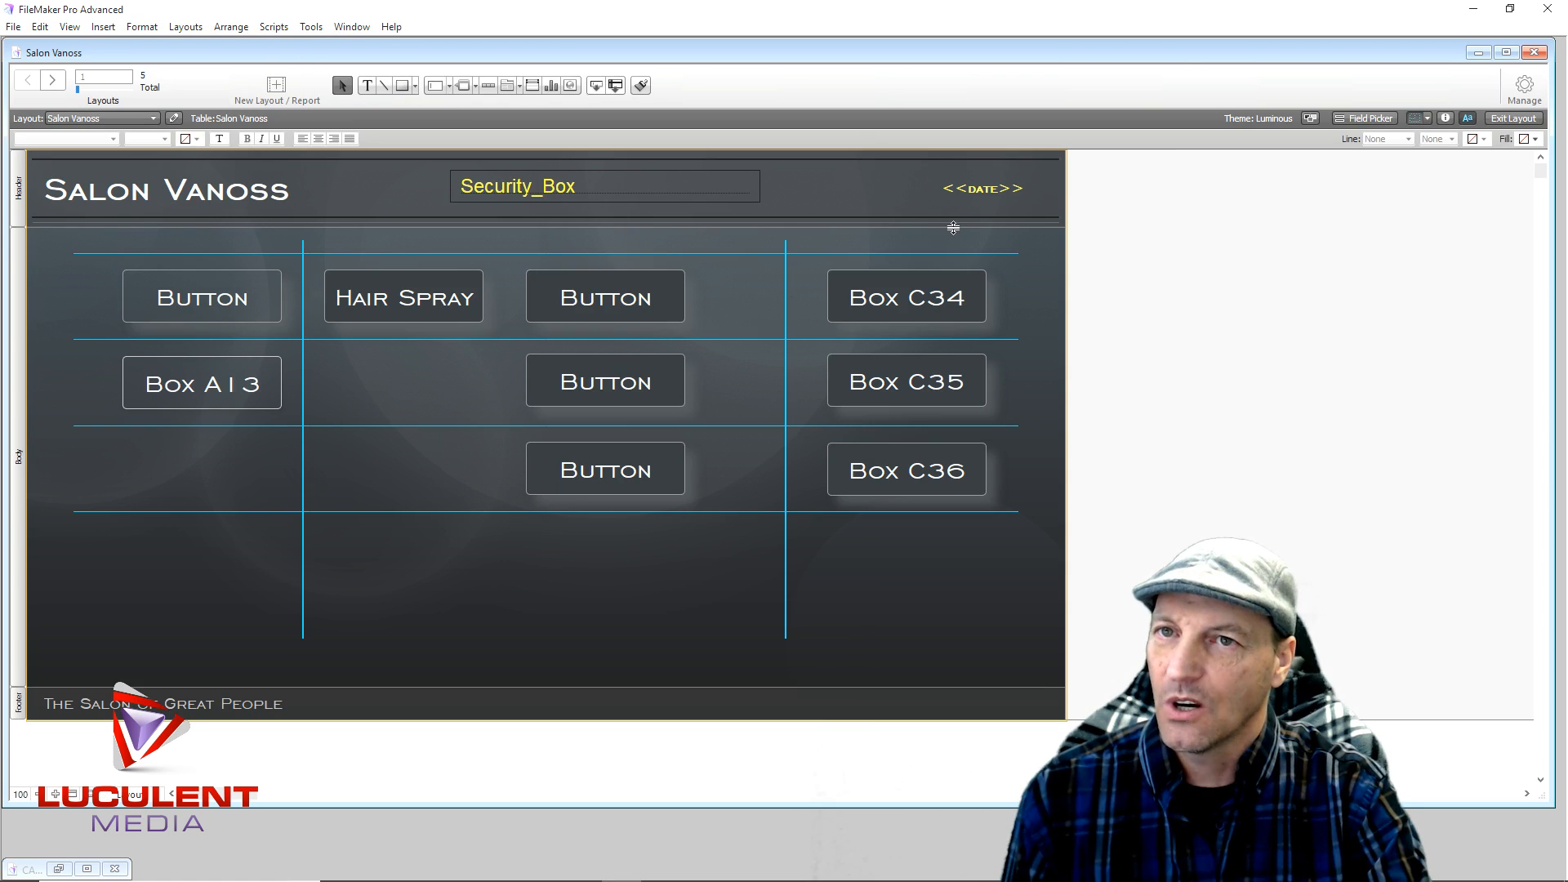
{"action": "left_click", "coordinate": [152, 121]}
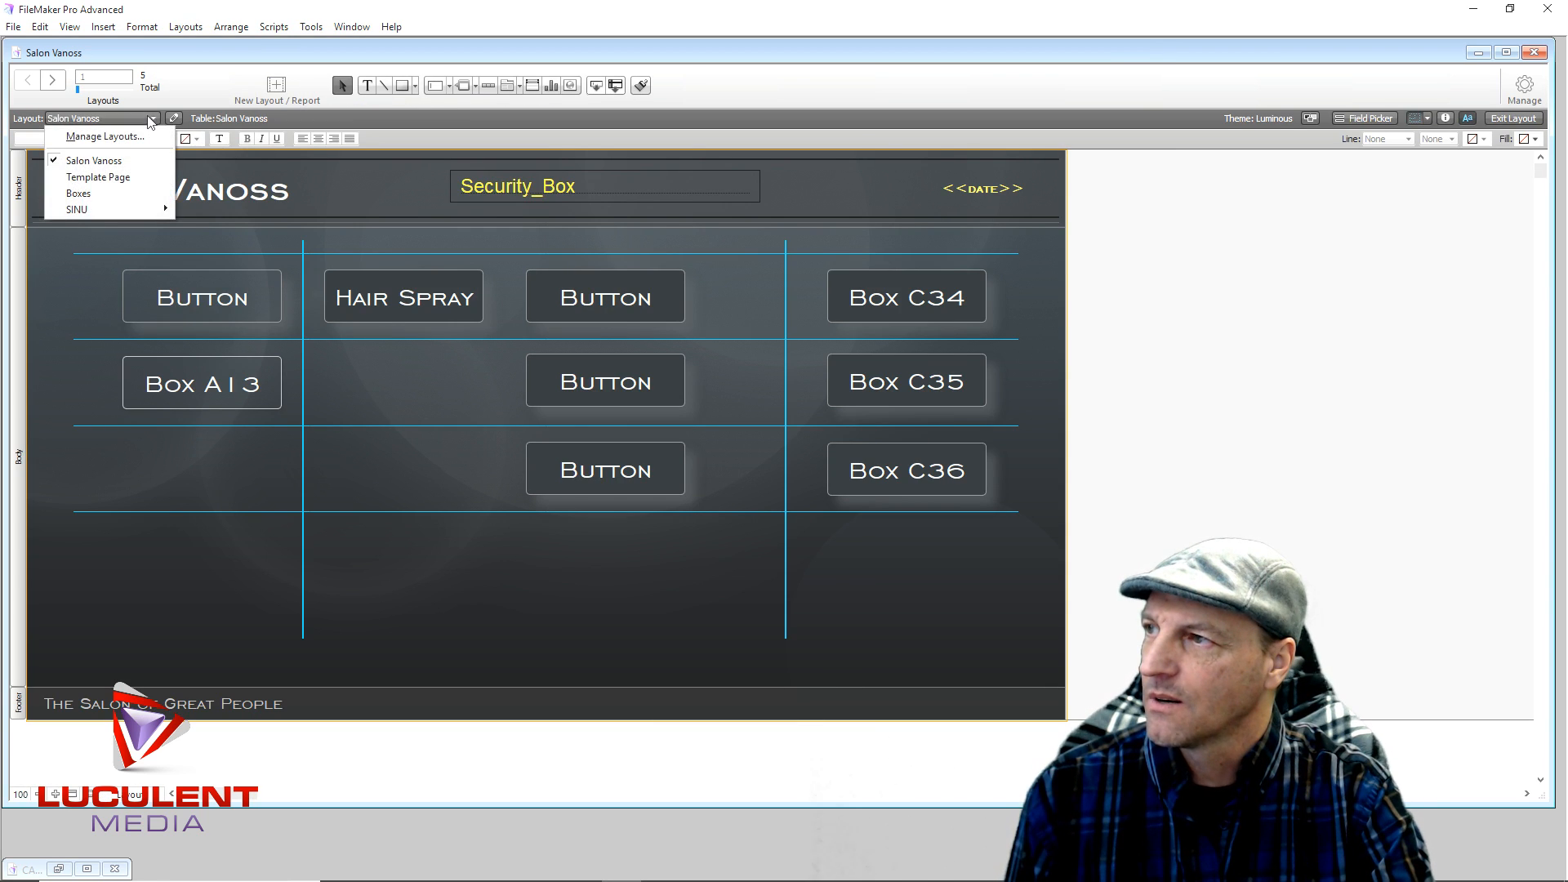
{"action": "left_click", "coordinate": [109, 194]}
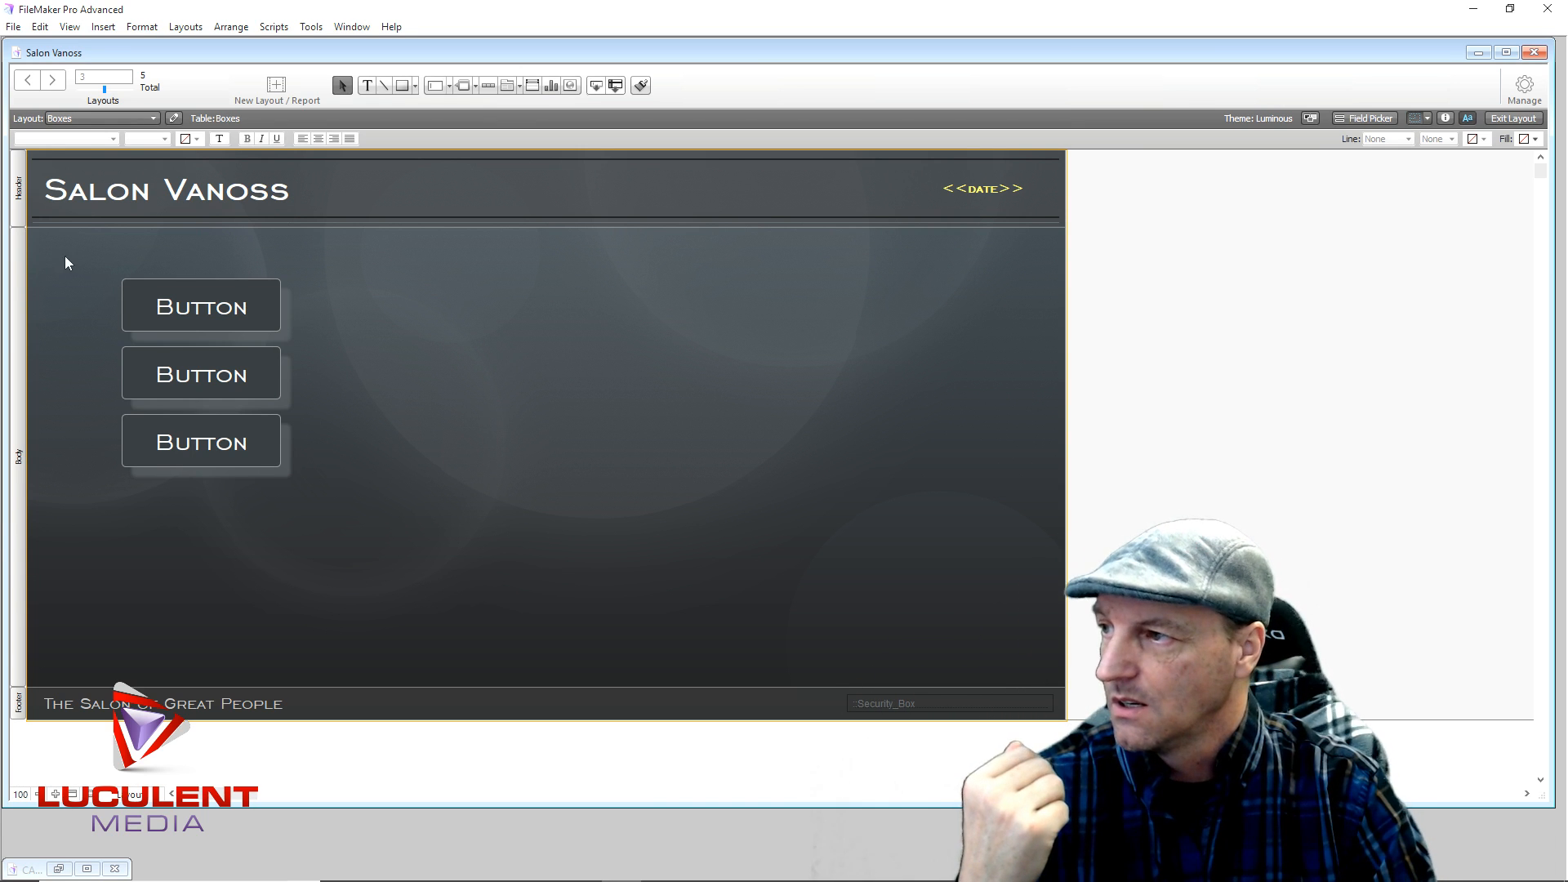
{"action": "left_click_drag", "start_coordinate": [97, 258], "coordinate": [388, 509]}
{"action": "key", "text": "Delete"}
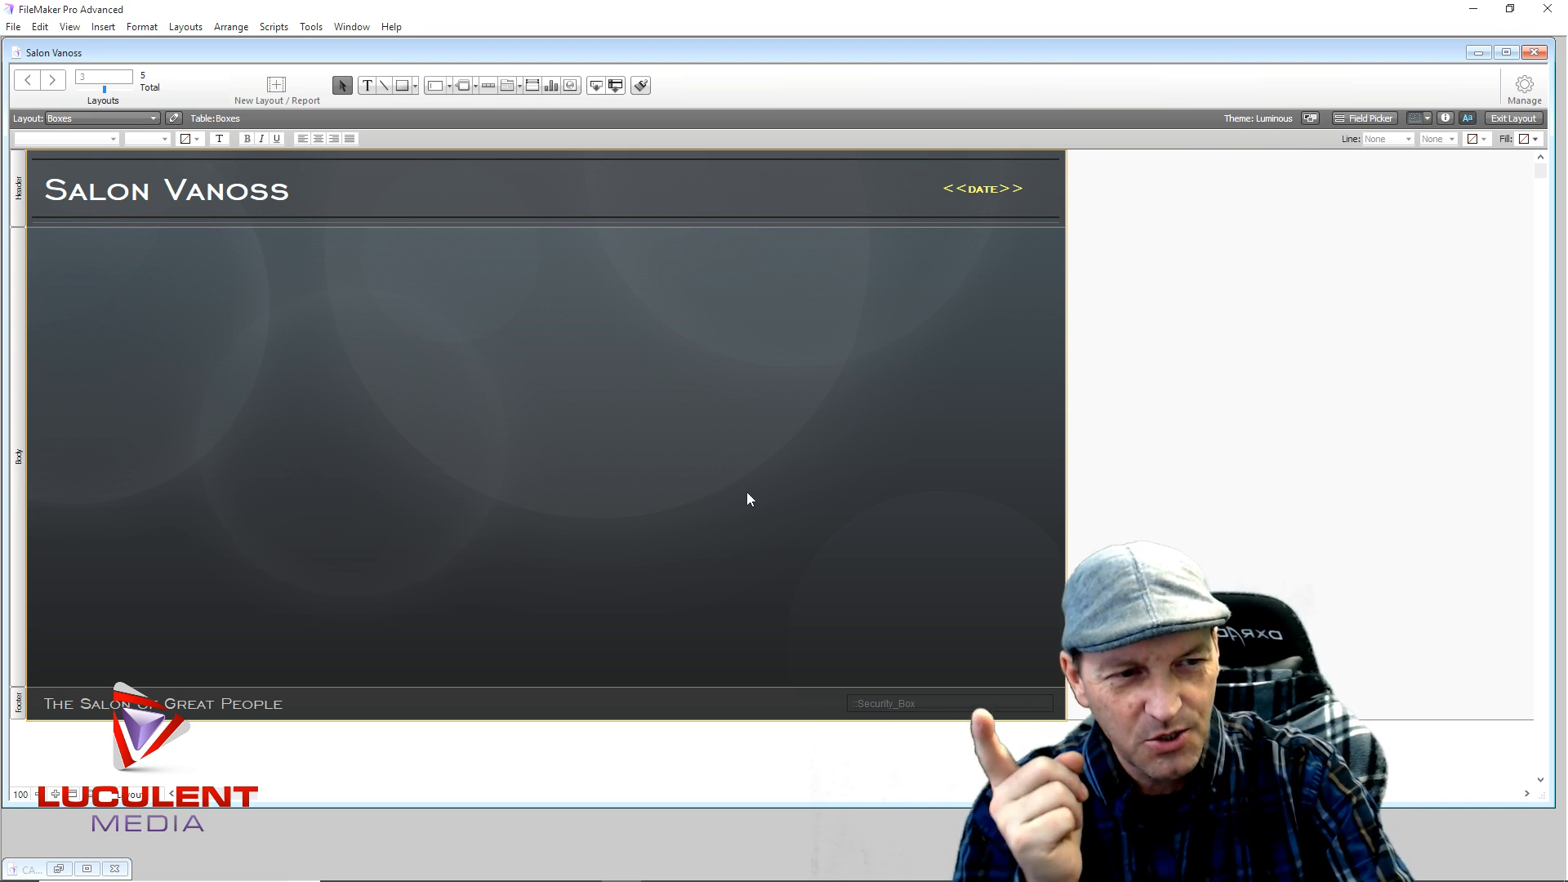
{"action": "key", "text": "ctrl+z"}
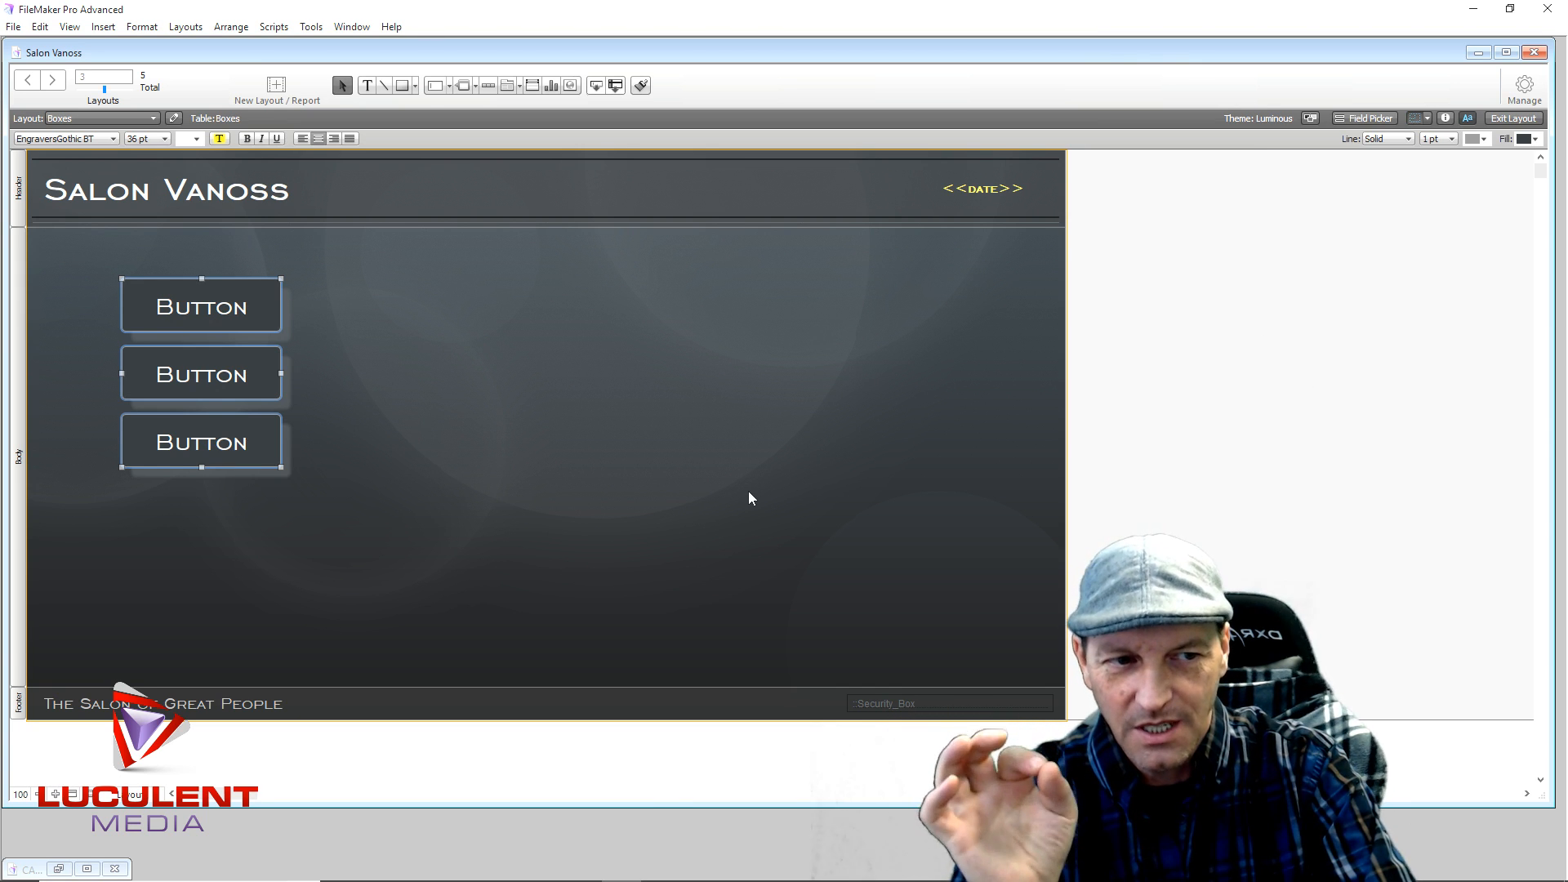
{"action": "left_click", "coordinate": [757, 462]}
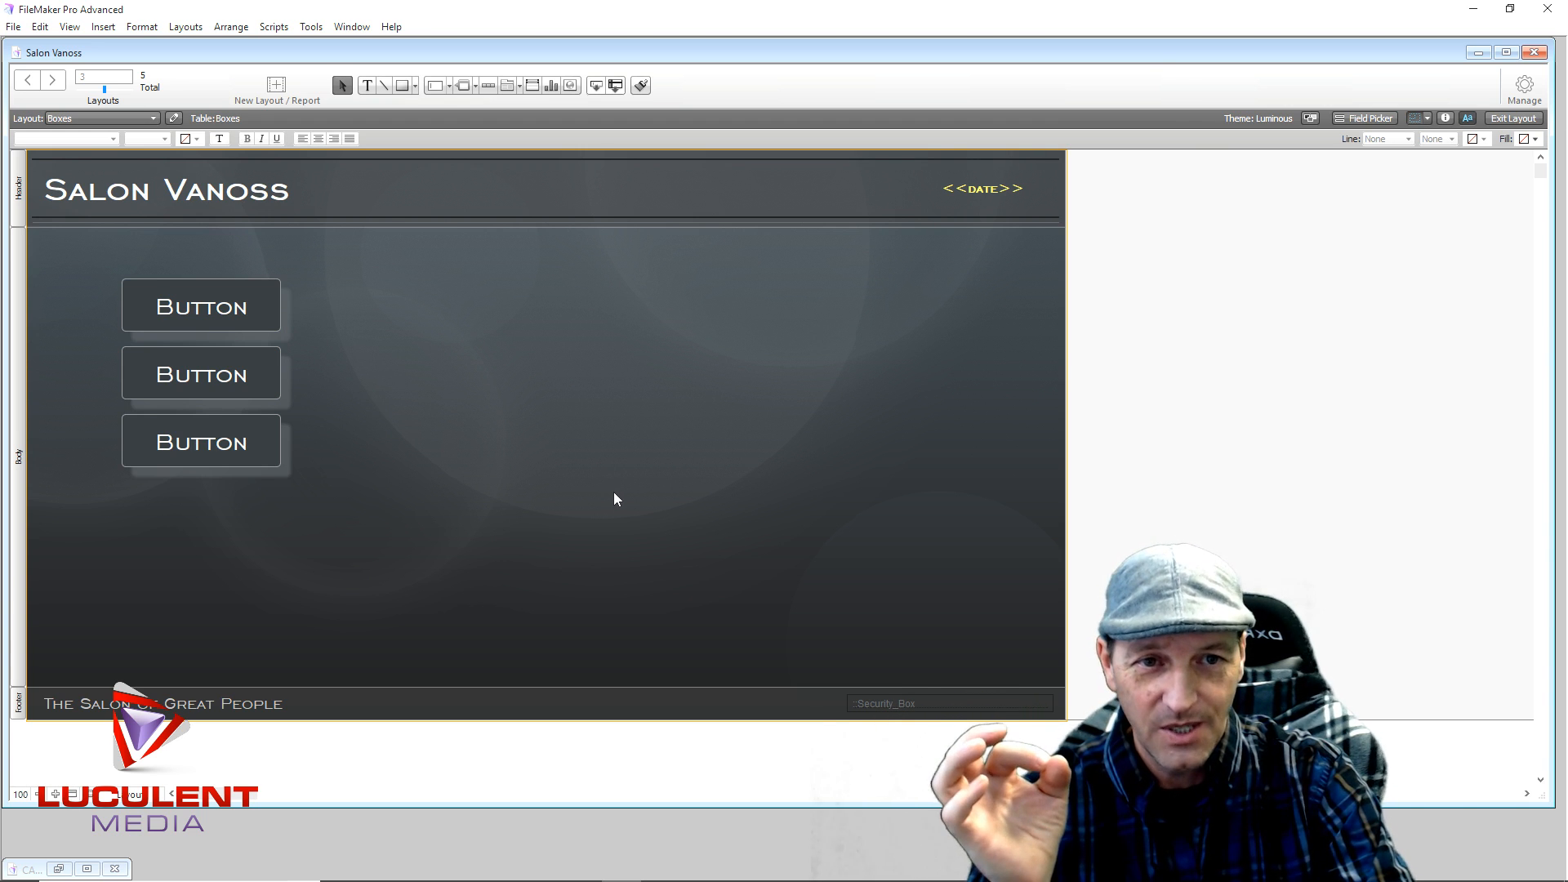
Move the uppermost button to the upper right of the layout body, below the date, and delete the other two buttons.
{"action": "left_click_drag", "start_coordinate": [103, 264], "coordinate": [959, 261]}
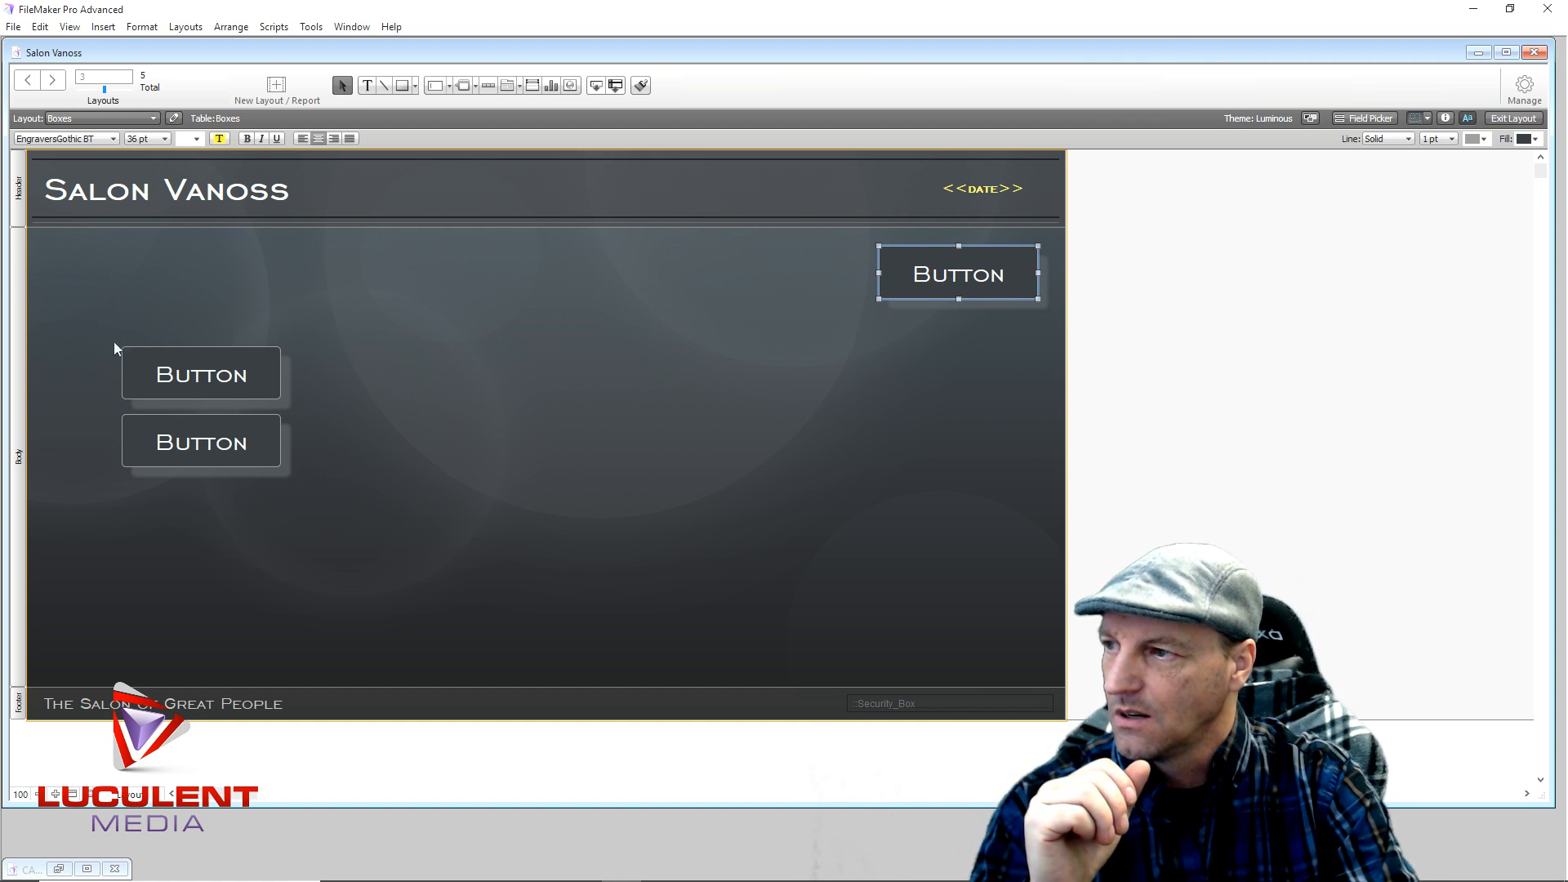
{"action": "left_click_drag", "start_coordinate": [98, 316], "coordinate": [325, 520]}
{"action": "key", "text": "Delete"}
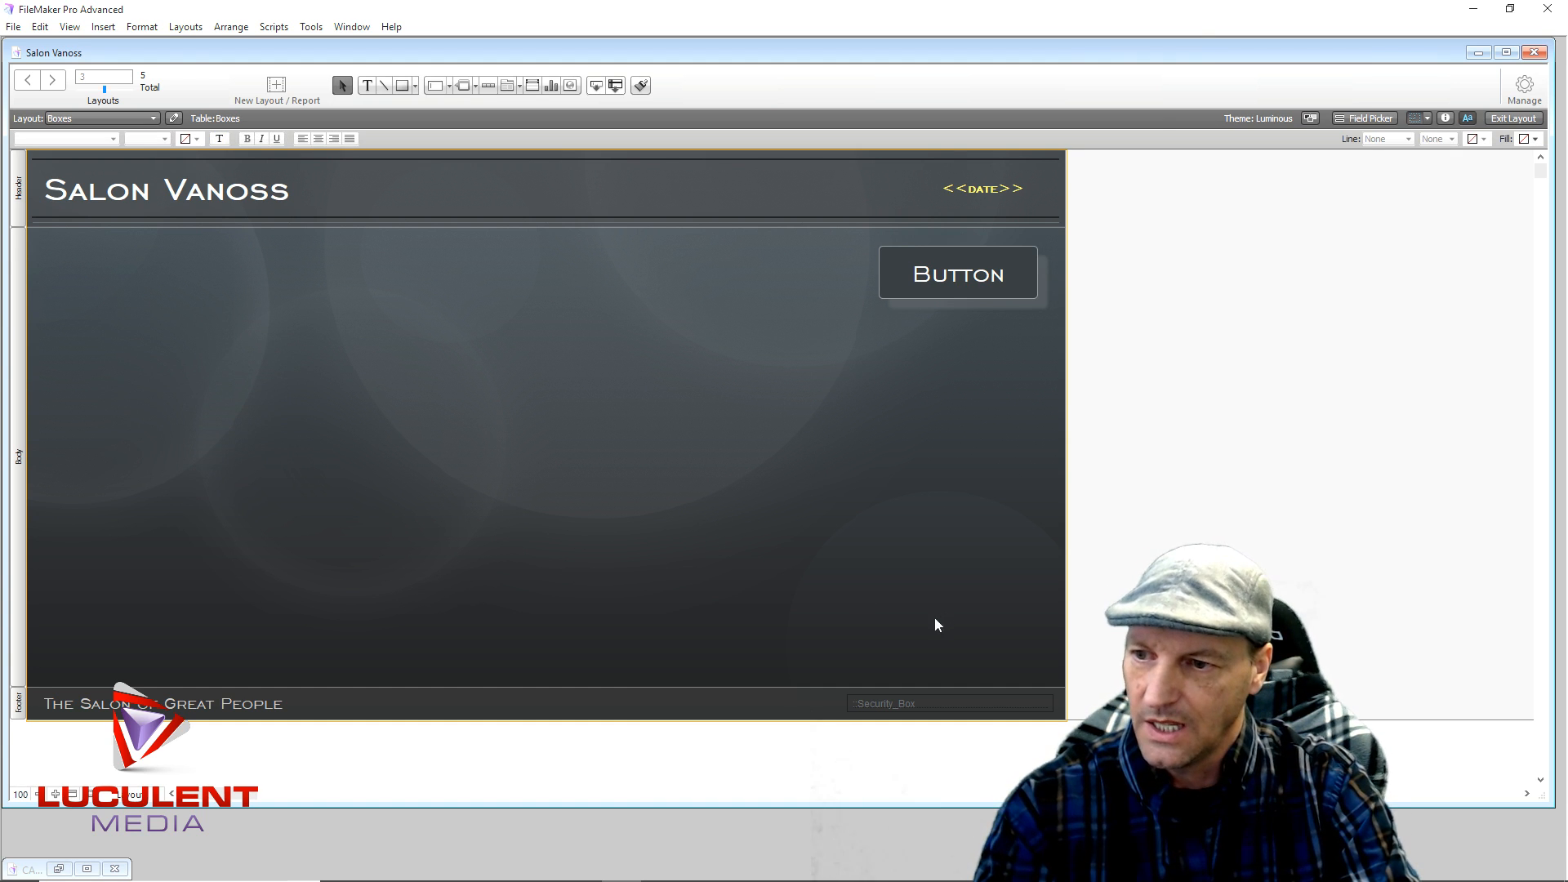
Reassign the footer's Security_Box field to display Box Number from the Boxes table, keeping it aligned in the footer.
{"action": "left_click_drag", "start_coordinate": [952, 701], "coordinate": [954, 704]}
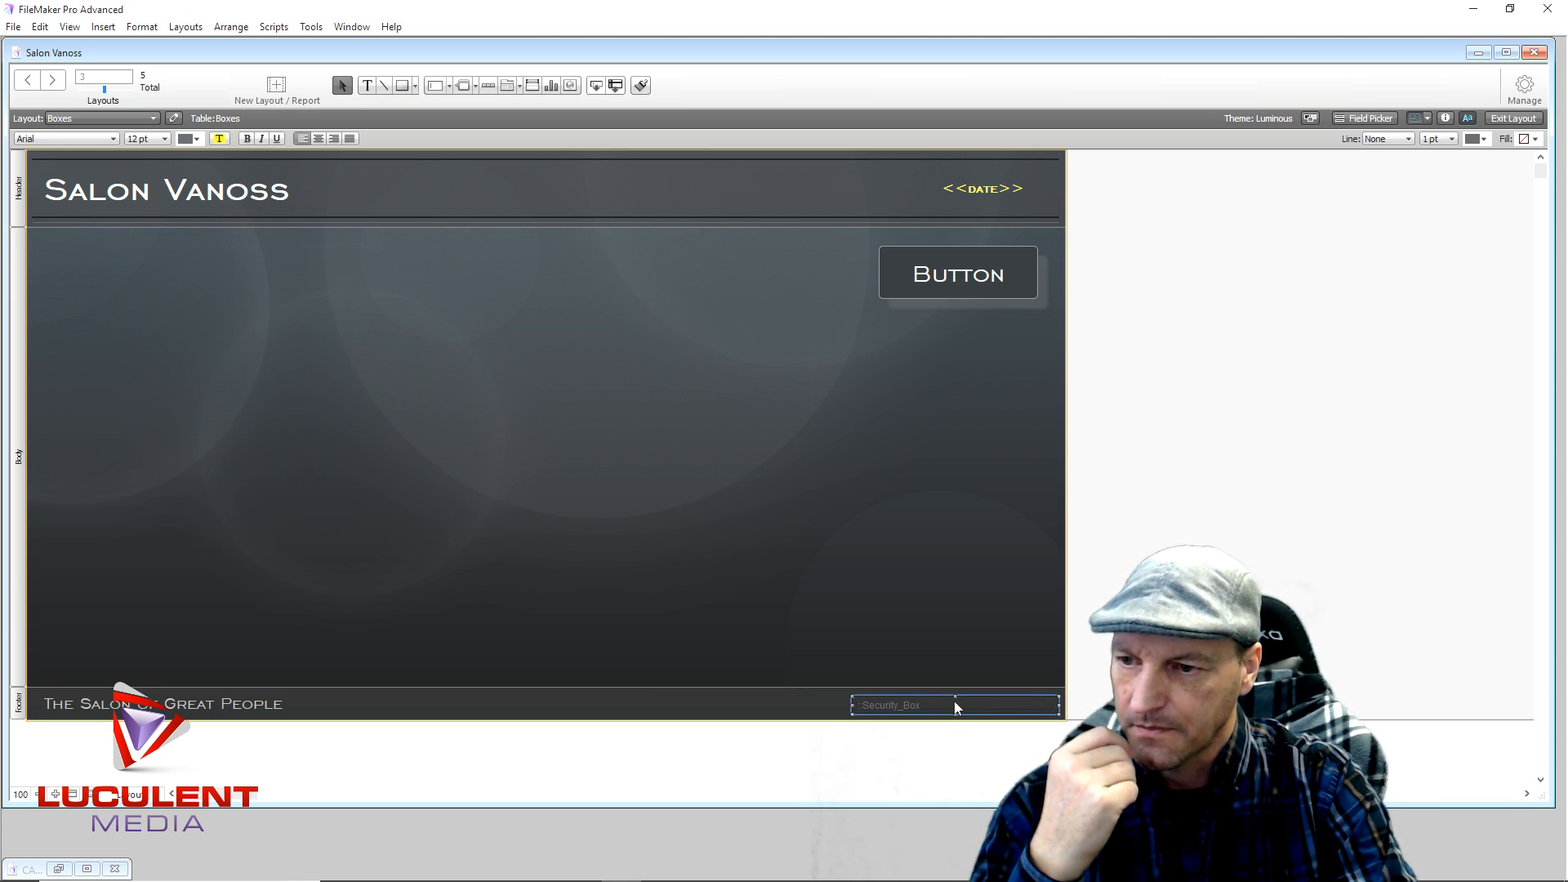
{"action": "double_click", "coordinate": [954, 699]}
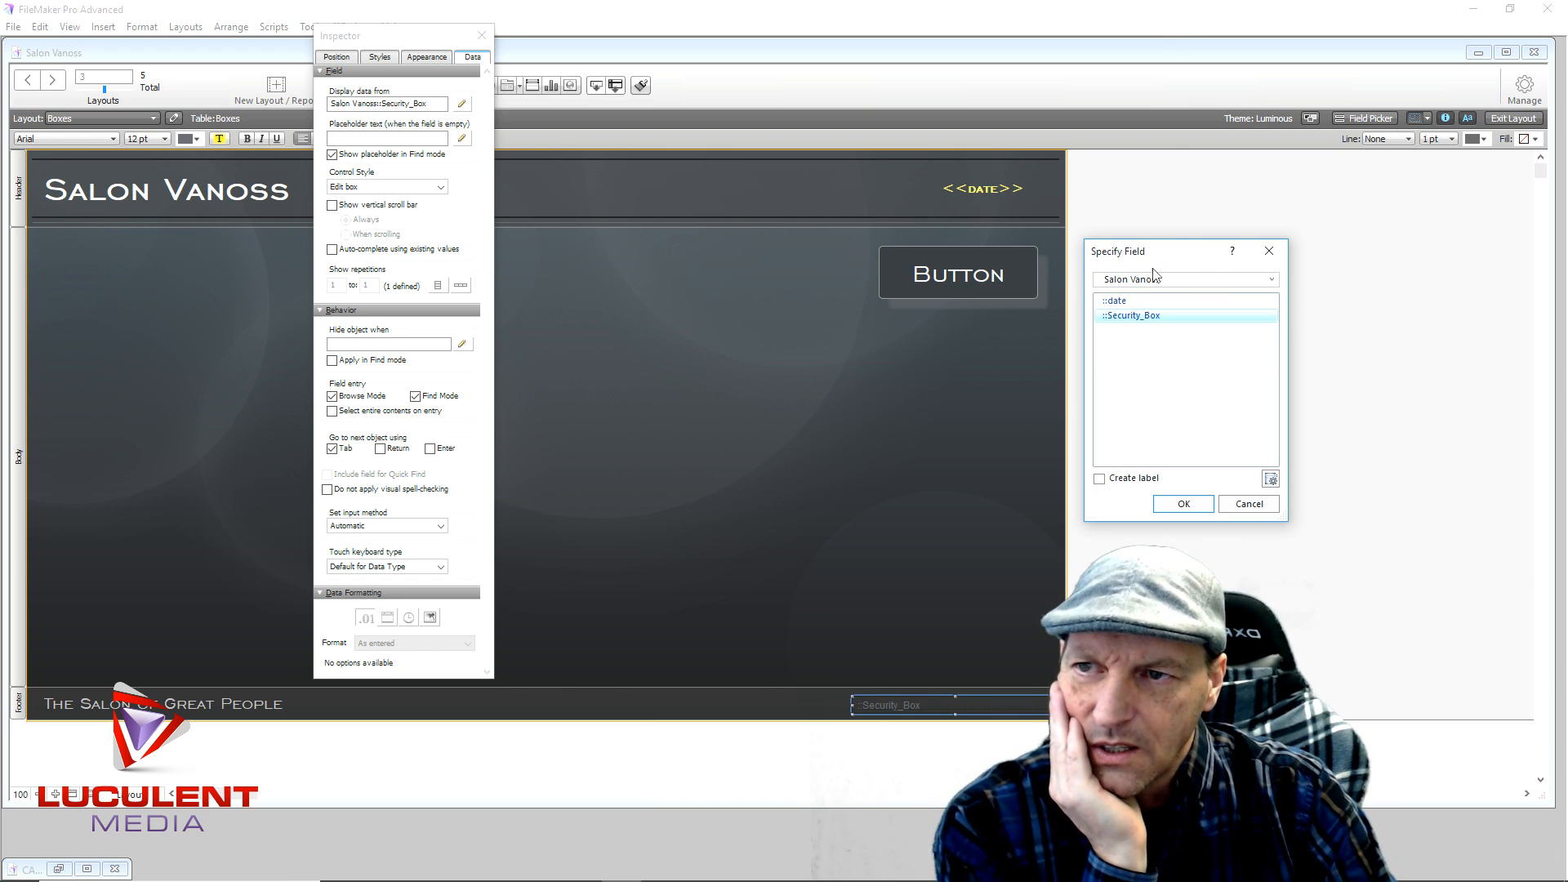
{"action": "left_click", "coordinate": [1271, 281]}
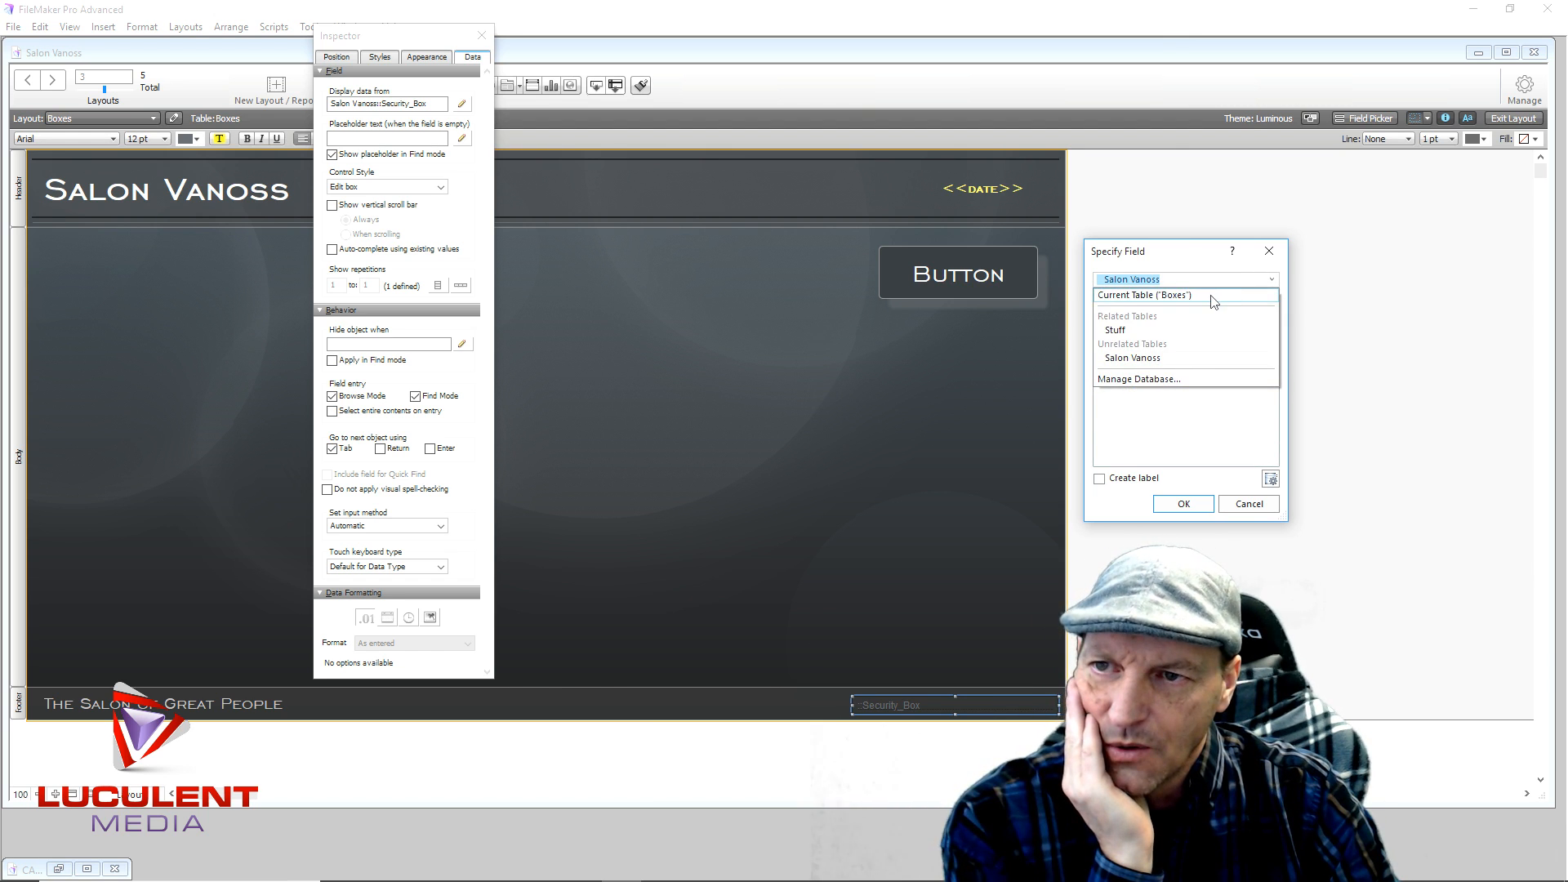
{"action": "left_click", "coordinate": [1211, 298]}
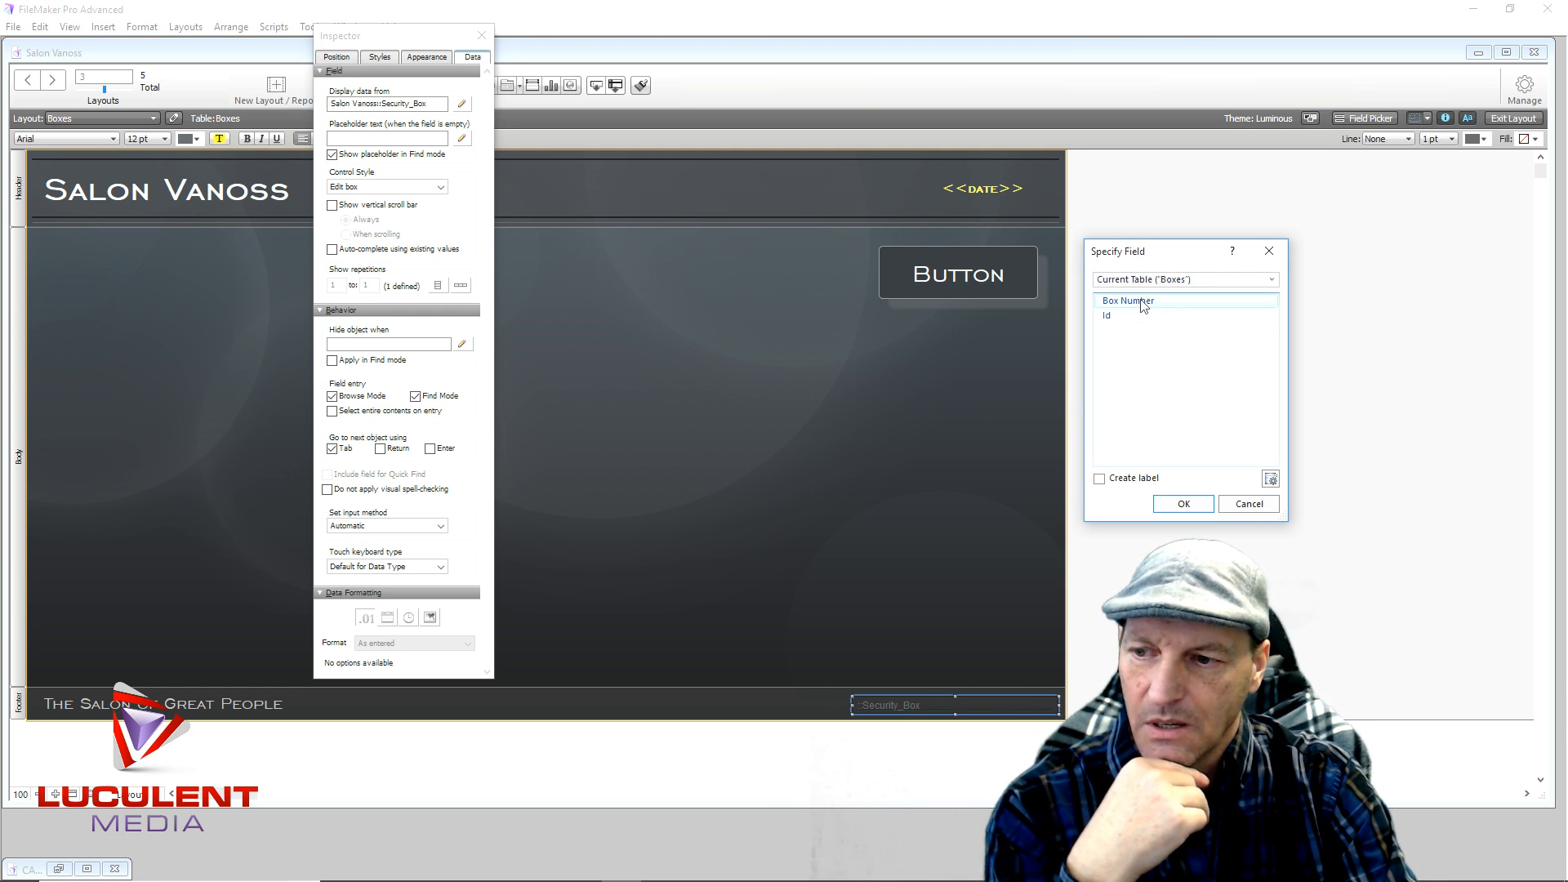
{"action": "double_click", "coordinate": [1141, 302]}
{"action": "left_click", "coordinate": [930, 702]}
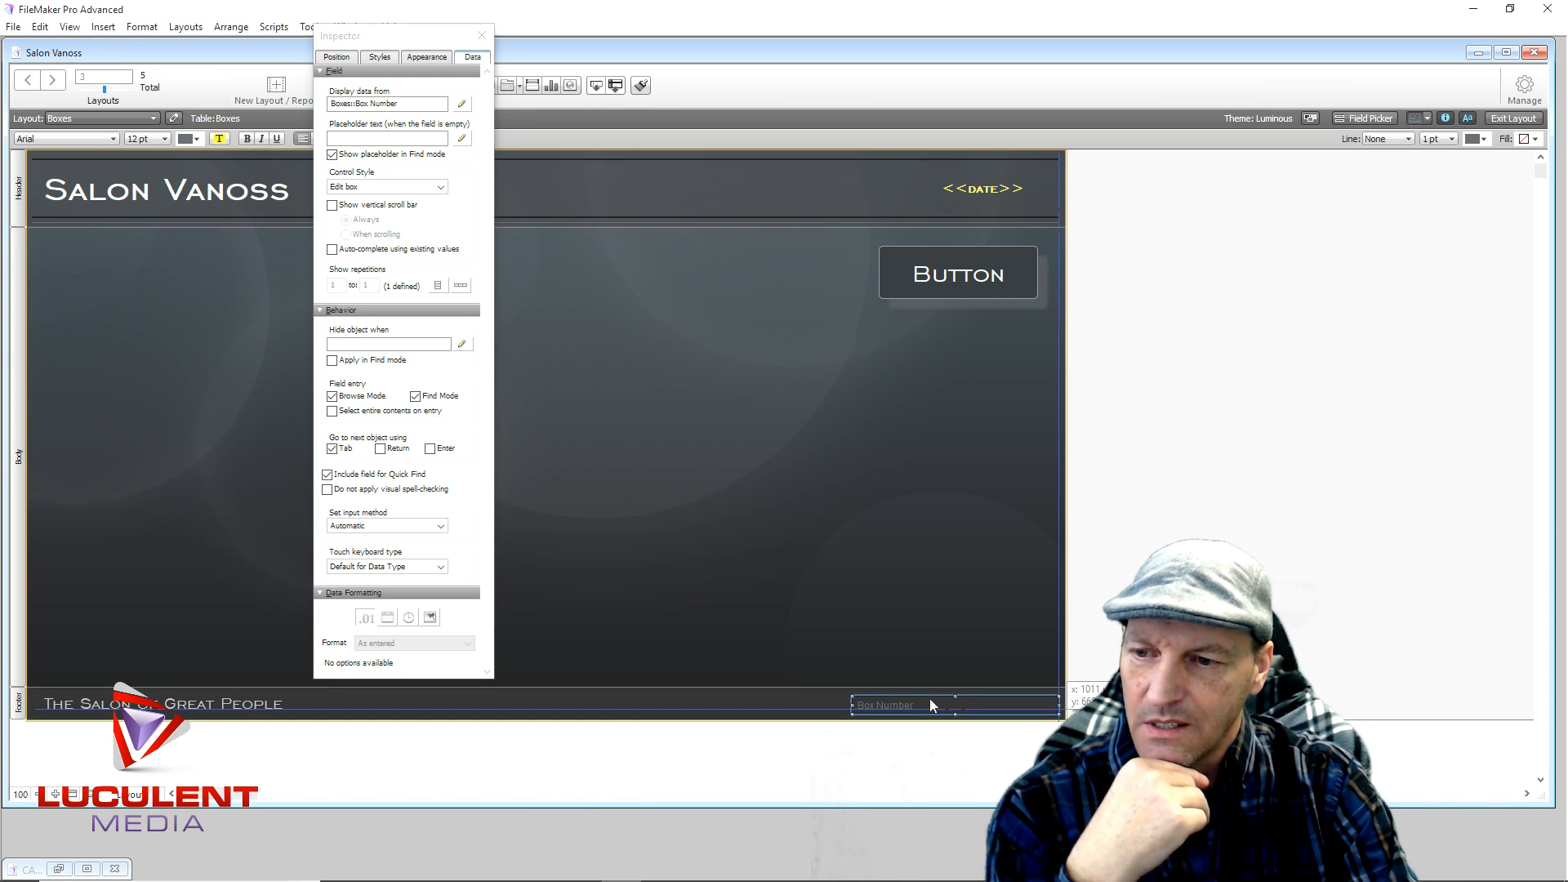
{"action": "left_click_drag", "start_coordinate": [931, 700], "coordinate": [931, 697]}
Delete the date merge field from the Boxes layout's header.
{"action": "left_click", "coordinate": [866, 550]}
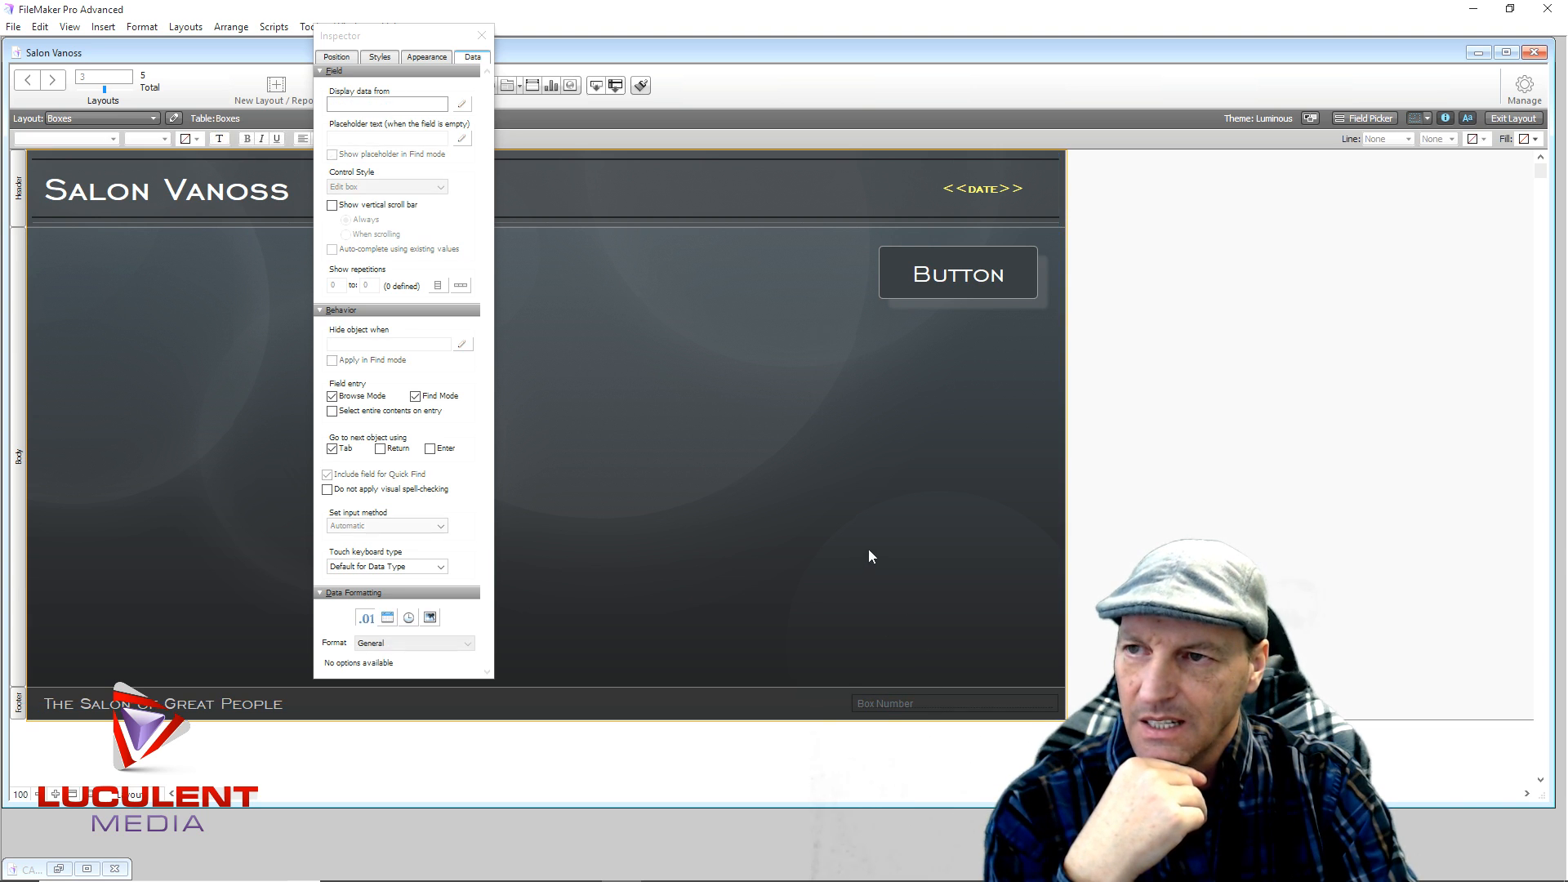
{"action": "left_click", "coordinate": [972, 189]}
{"action": "key", "text": "Delete"}
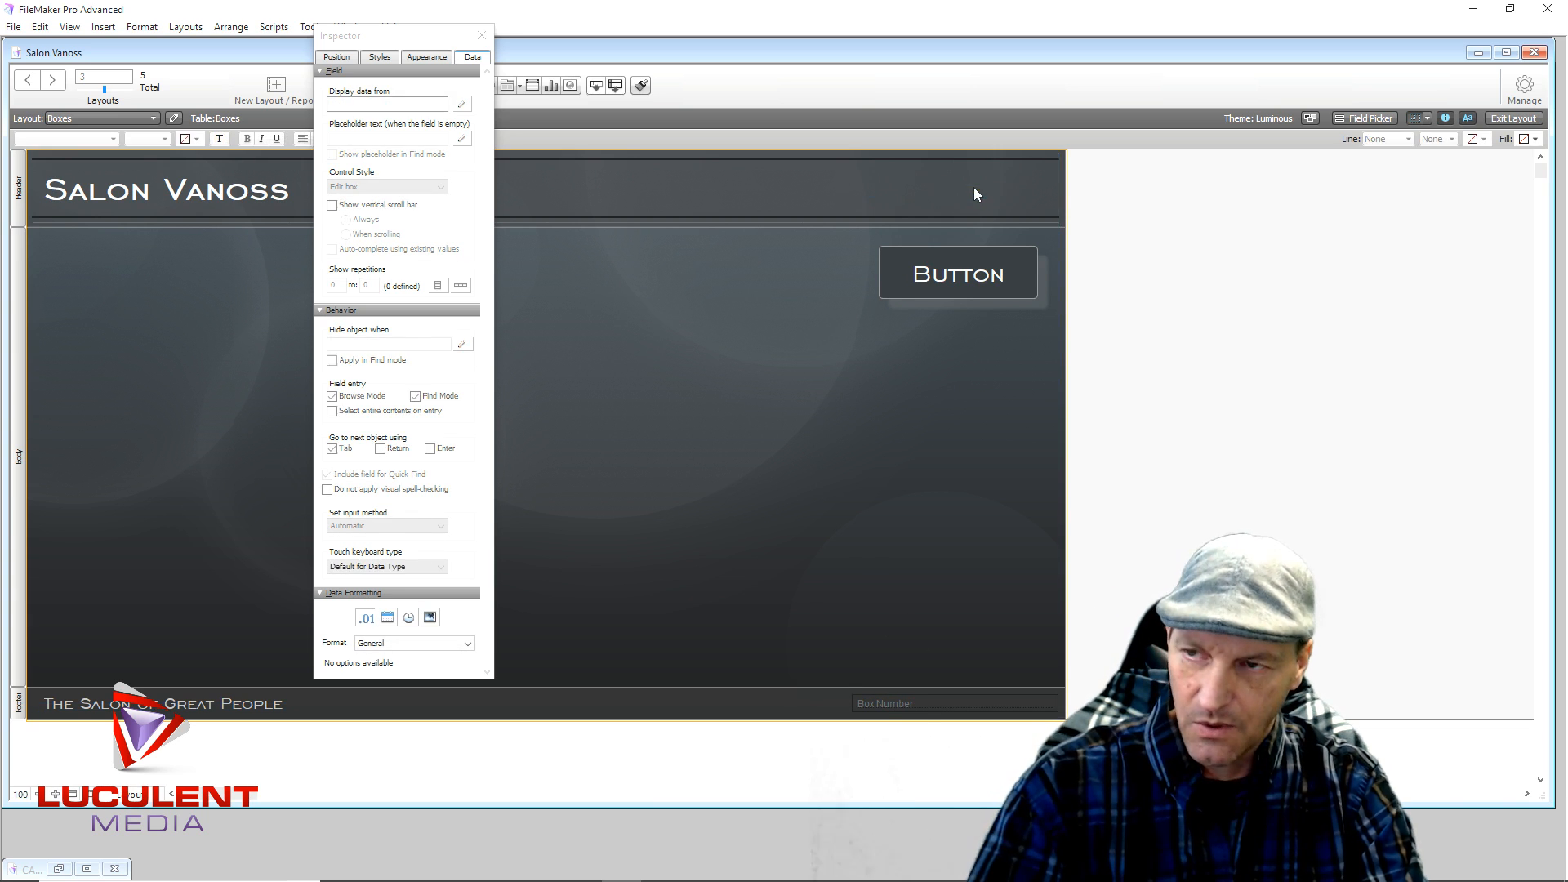
Move the Box Number field from the footer into the header and format it right-aligned, 24 pt, in light blue.
{"action": "left_click_drag", "start_coordinate": [949, 701], "coordinate": [908, 189]}
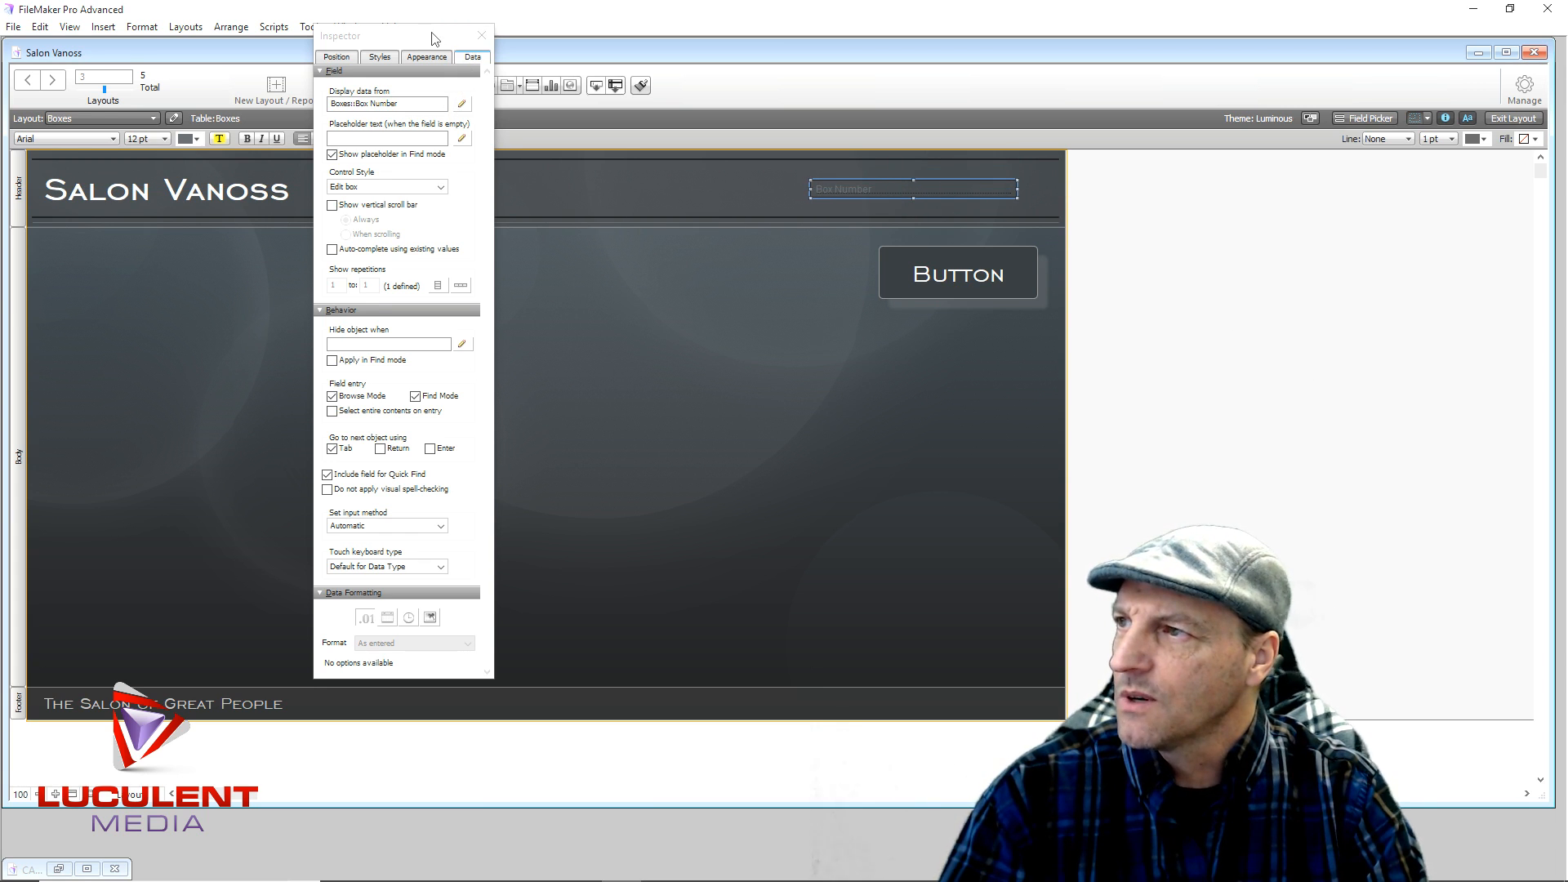
{"action": "left_click_drag", "start_coordinate": [431, 35], "coordinate": [581, 23]}
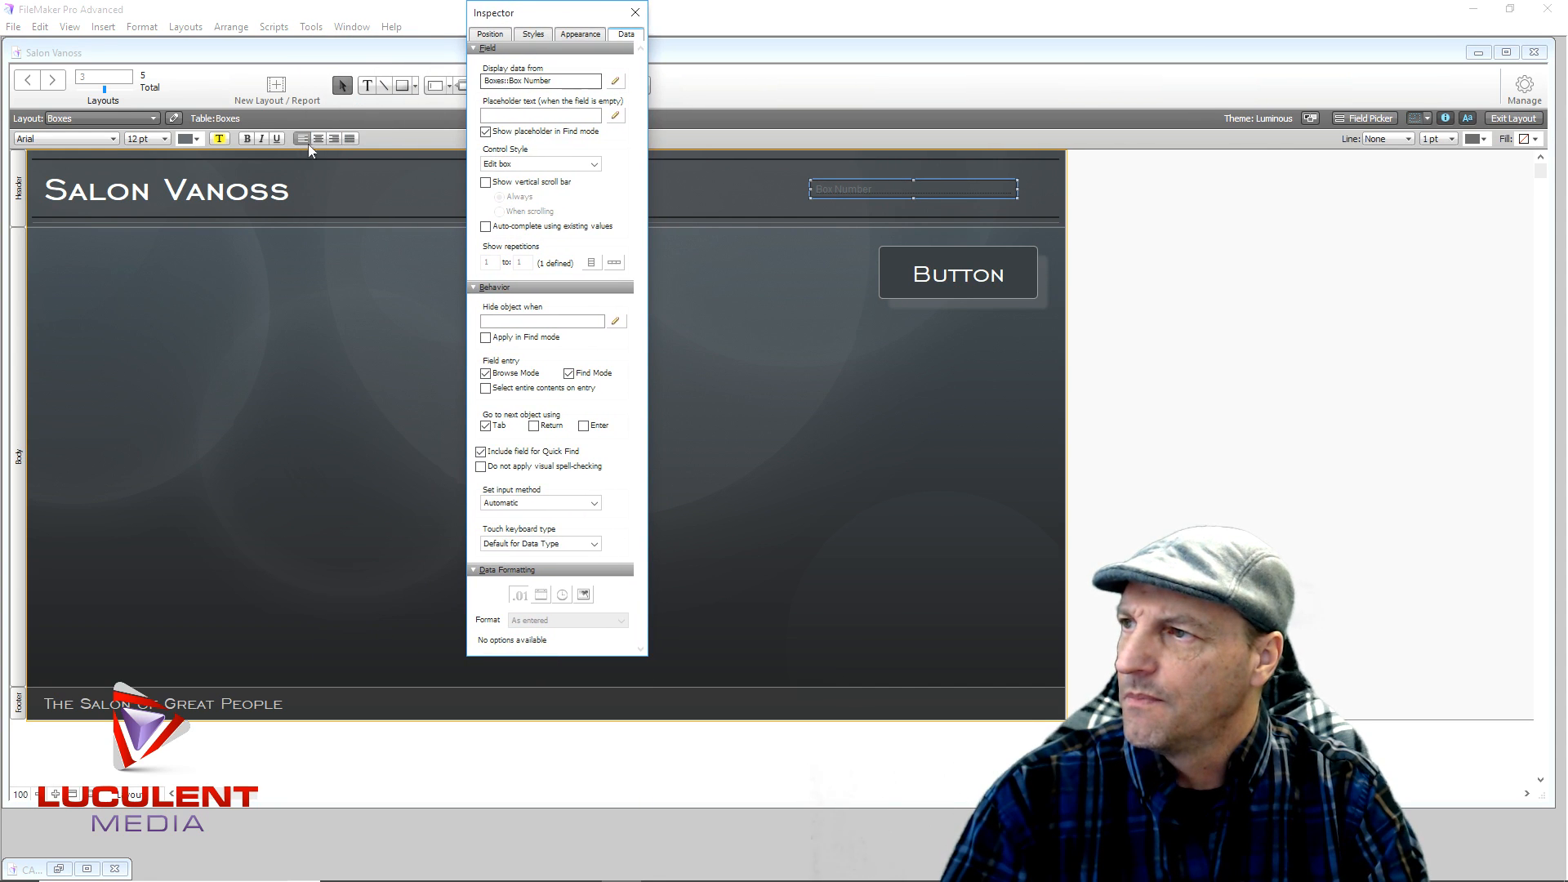
{"action": "left_click", "coordinate": [332, 137]}
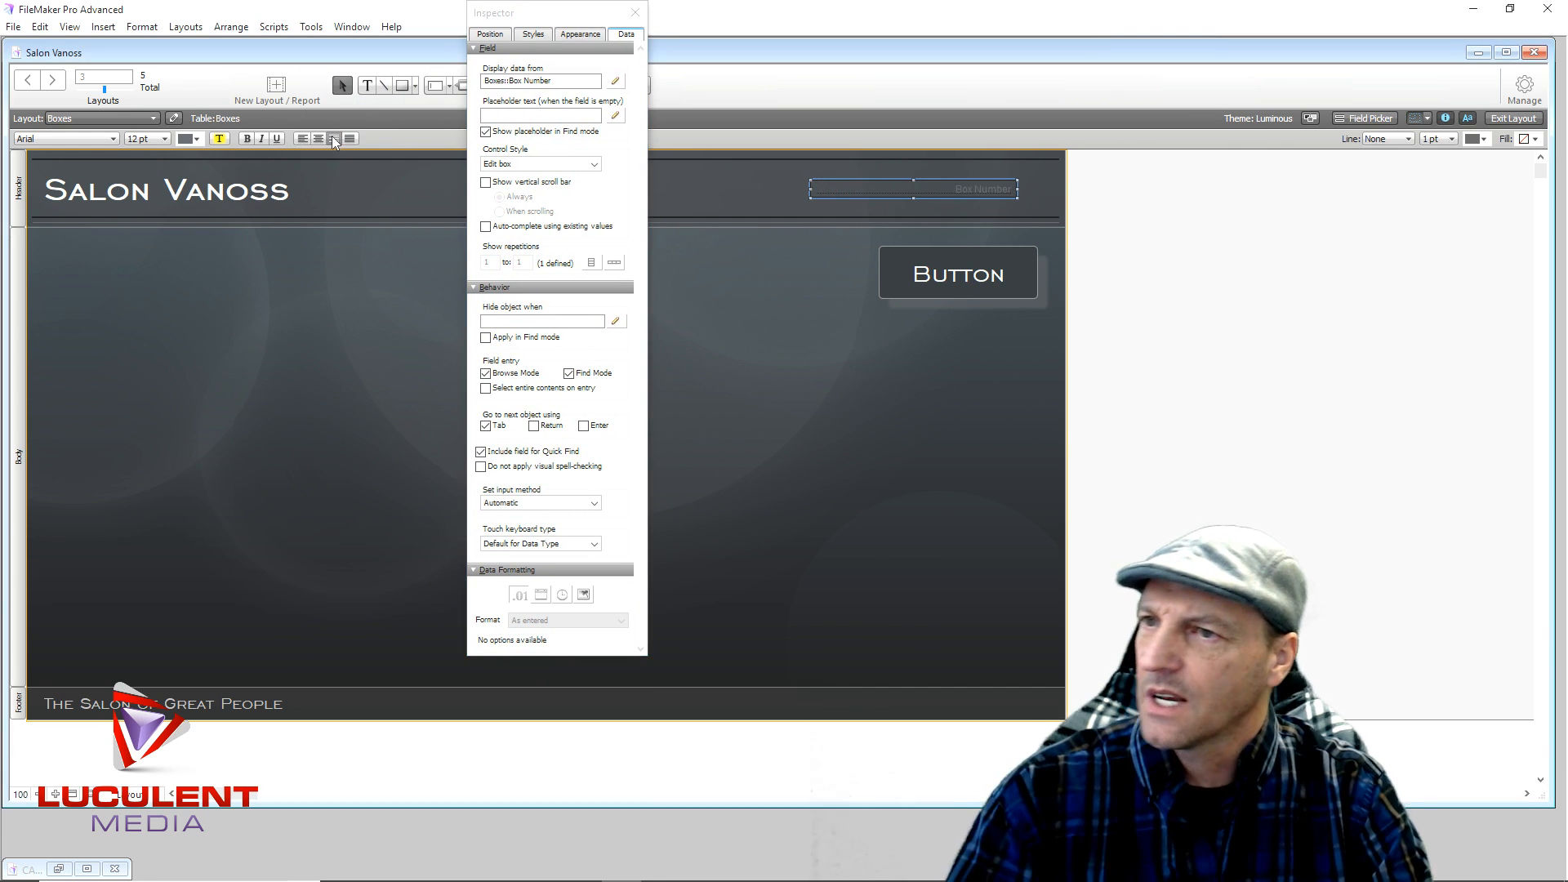
{"action": "left_click", "coordinate": [165, 139]}
{"action": "left_click", "coordinate": [152, 303]}
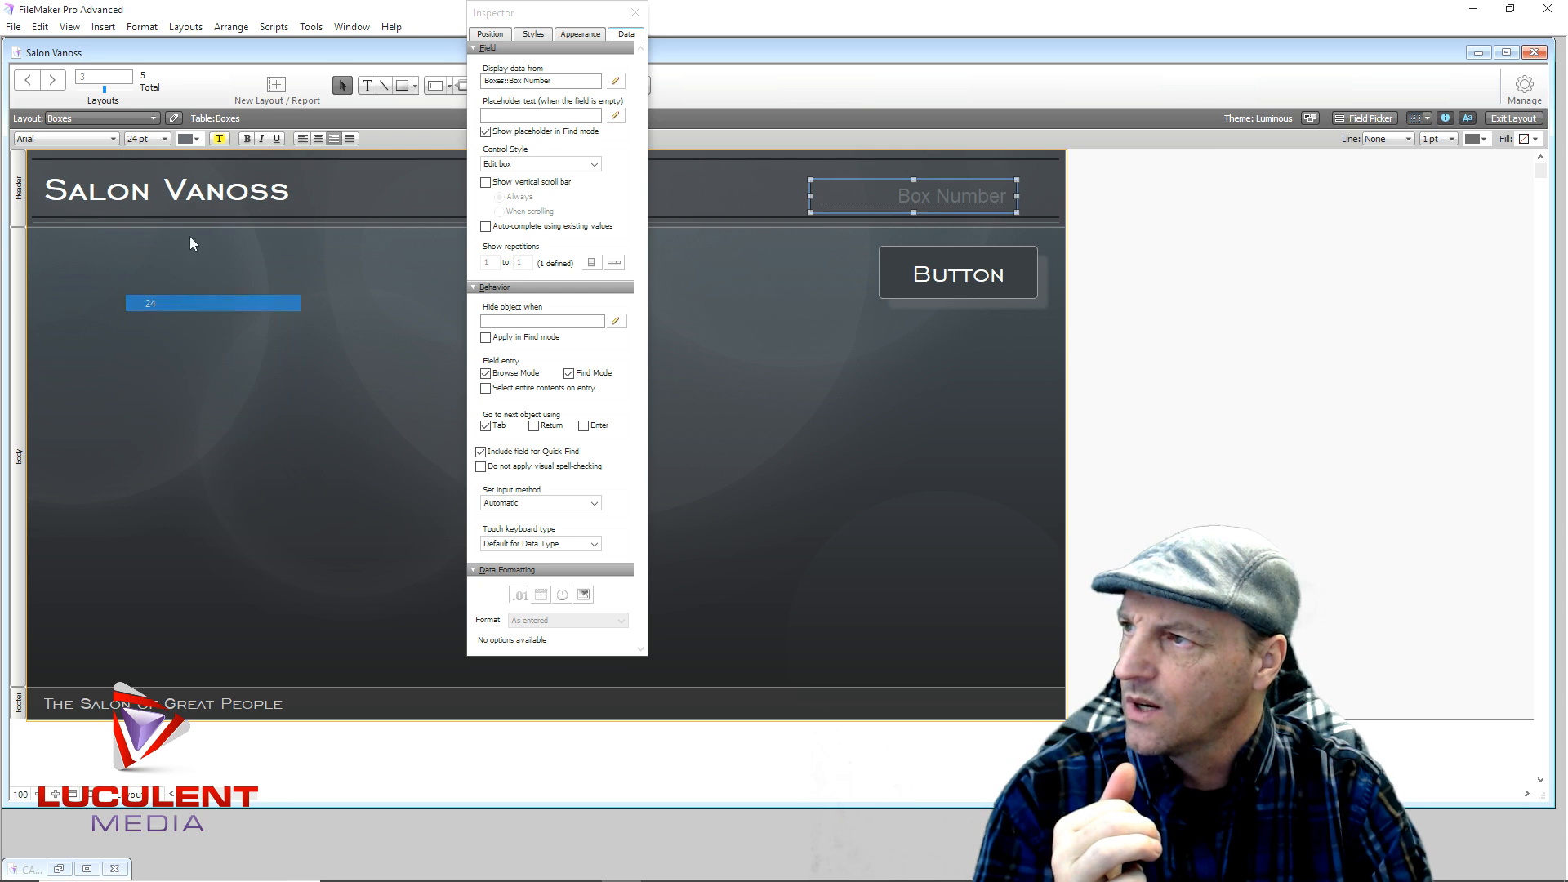
{"action": "left_click", "coordinate": [198, 140]}
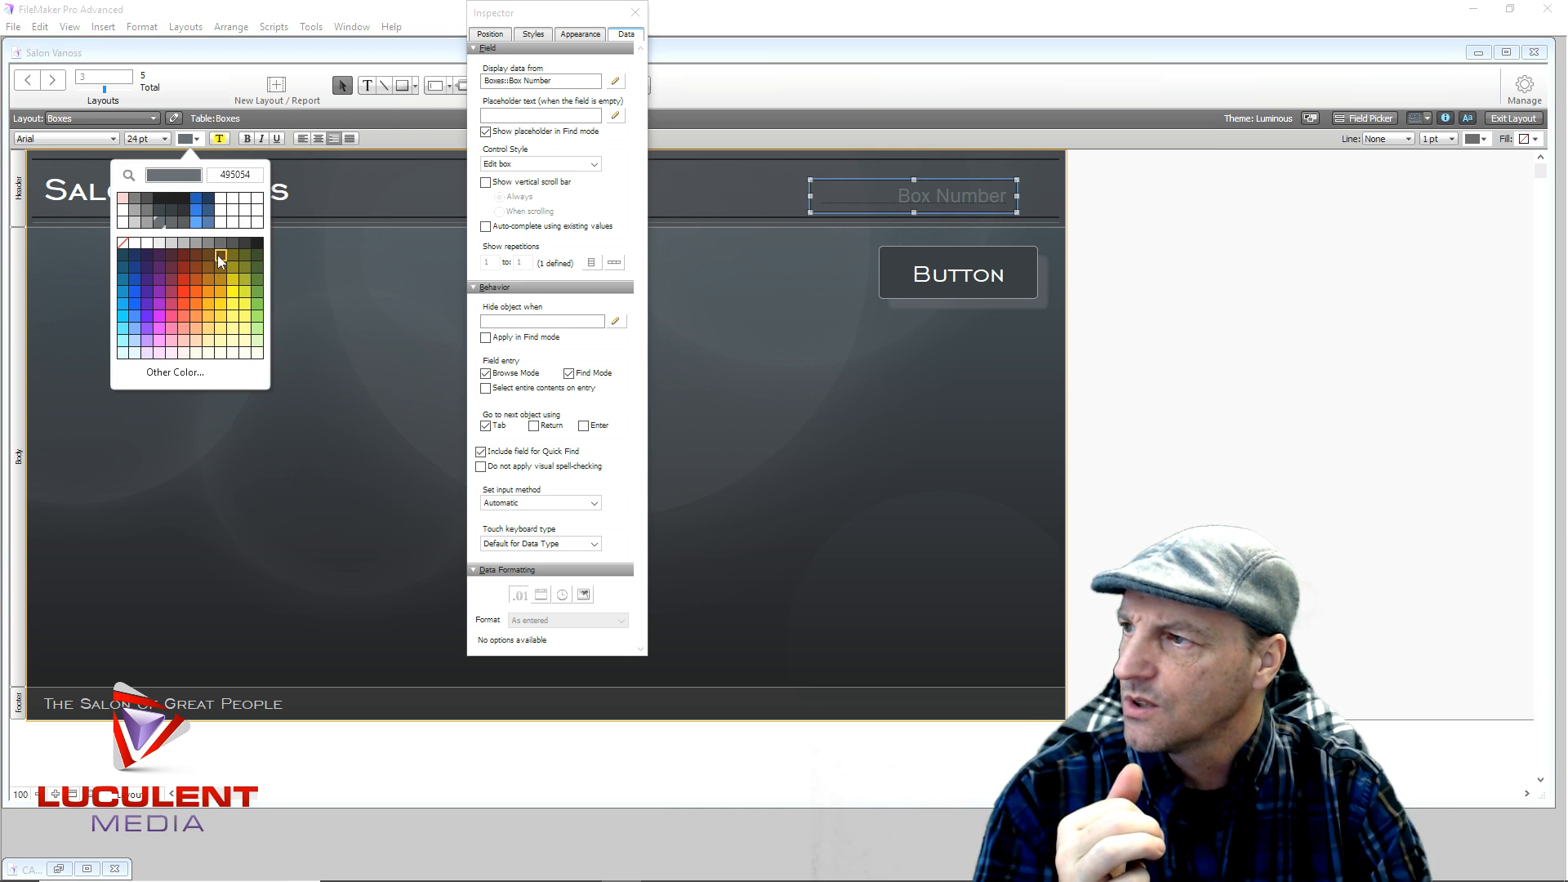
{"action": "left_click", "coordinate": [121, 327]}
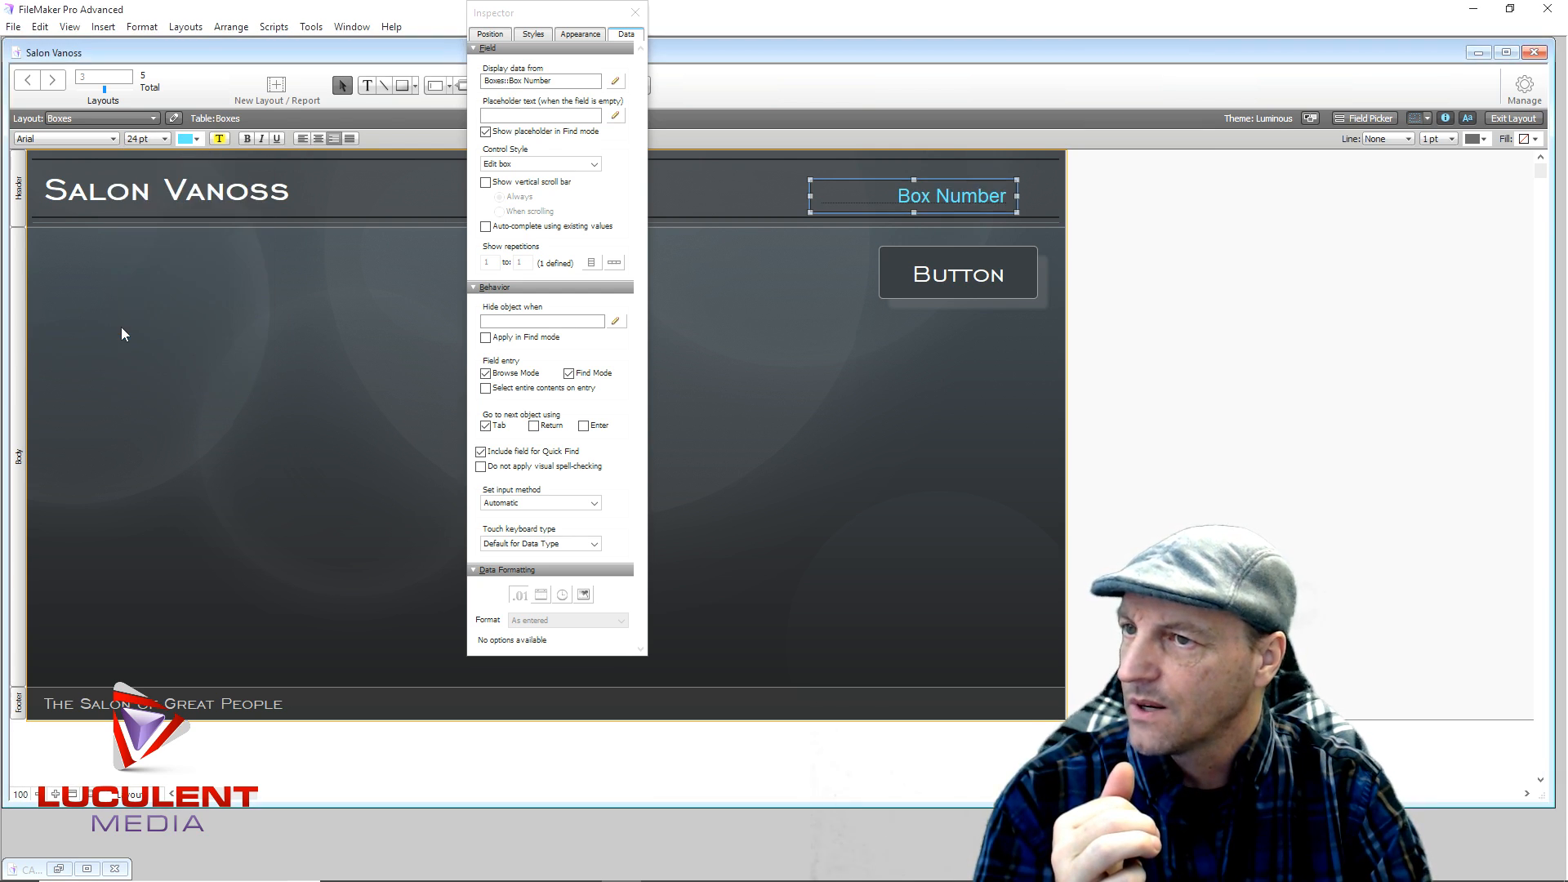
{"action": "left_click", "coordinate": [356, 365]}
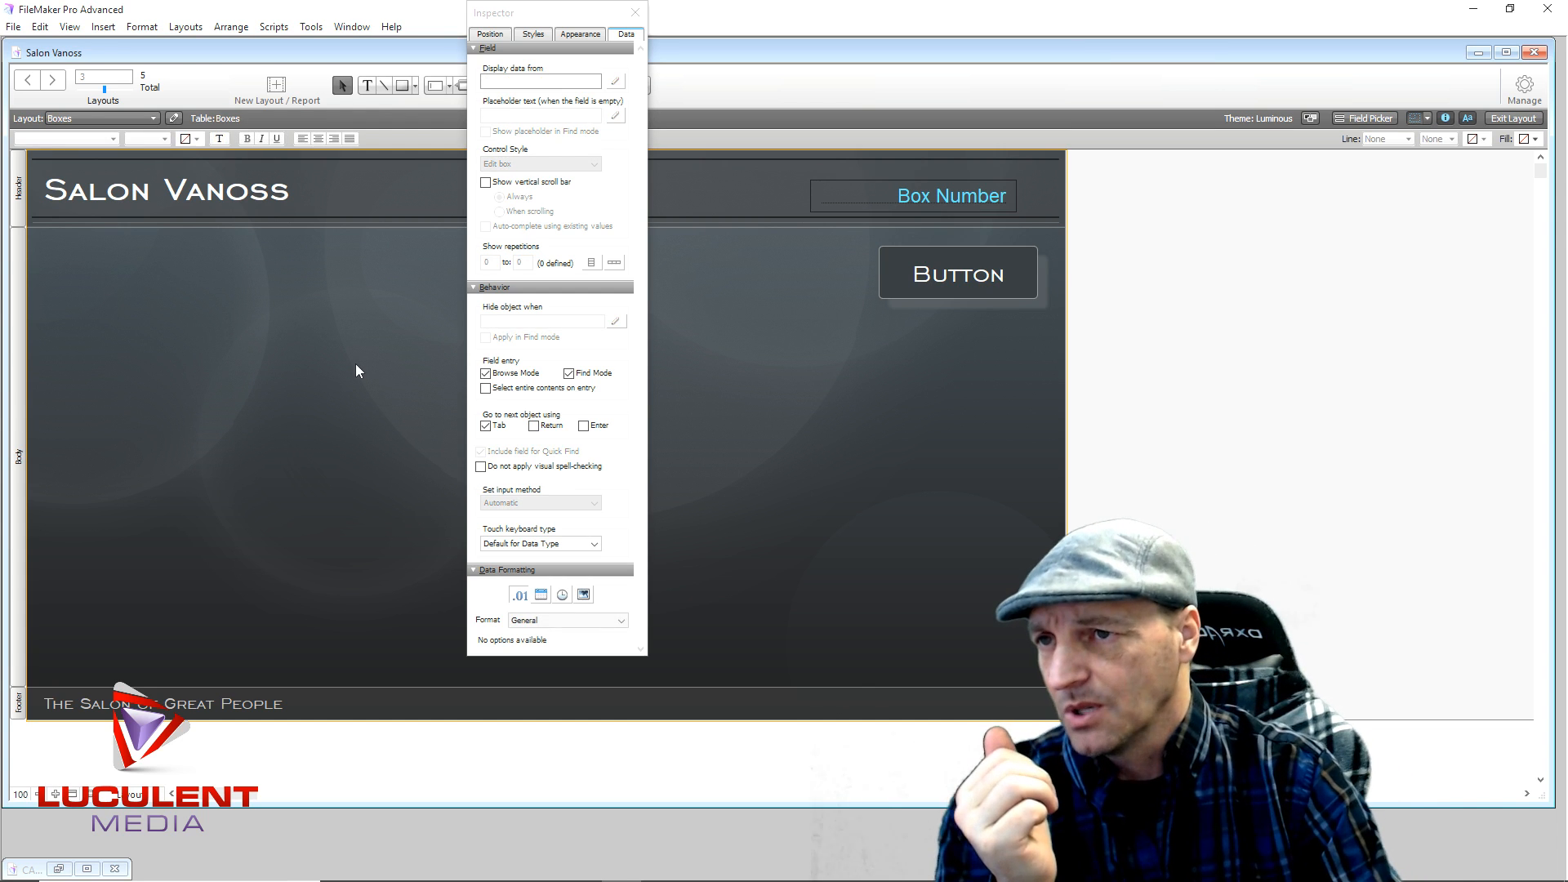
Recolor the two horizontal header lines, below and above the Salon Vanoss title, in blue.
{"action": "left_click", "coordinate": [364, 216]}
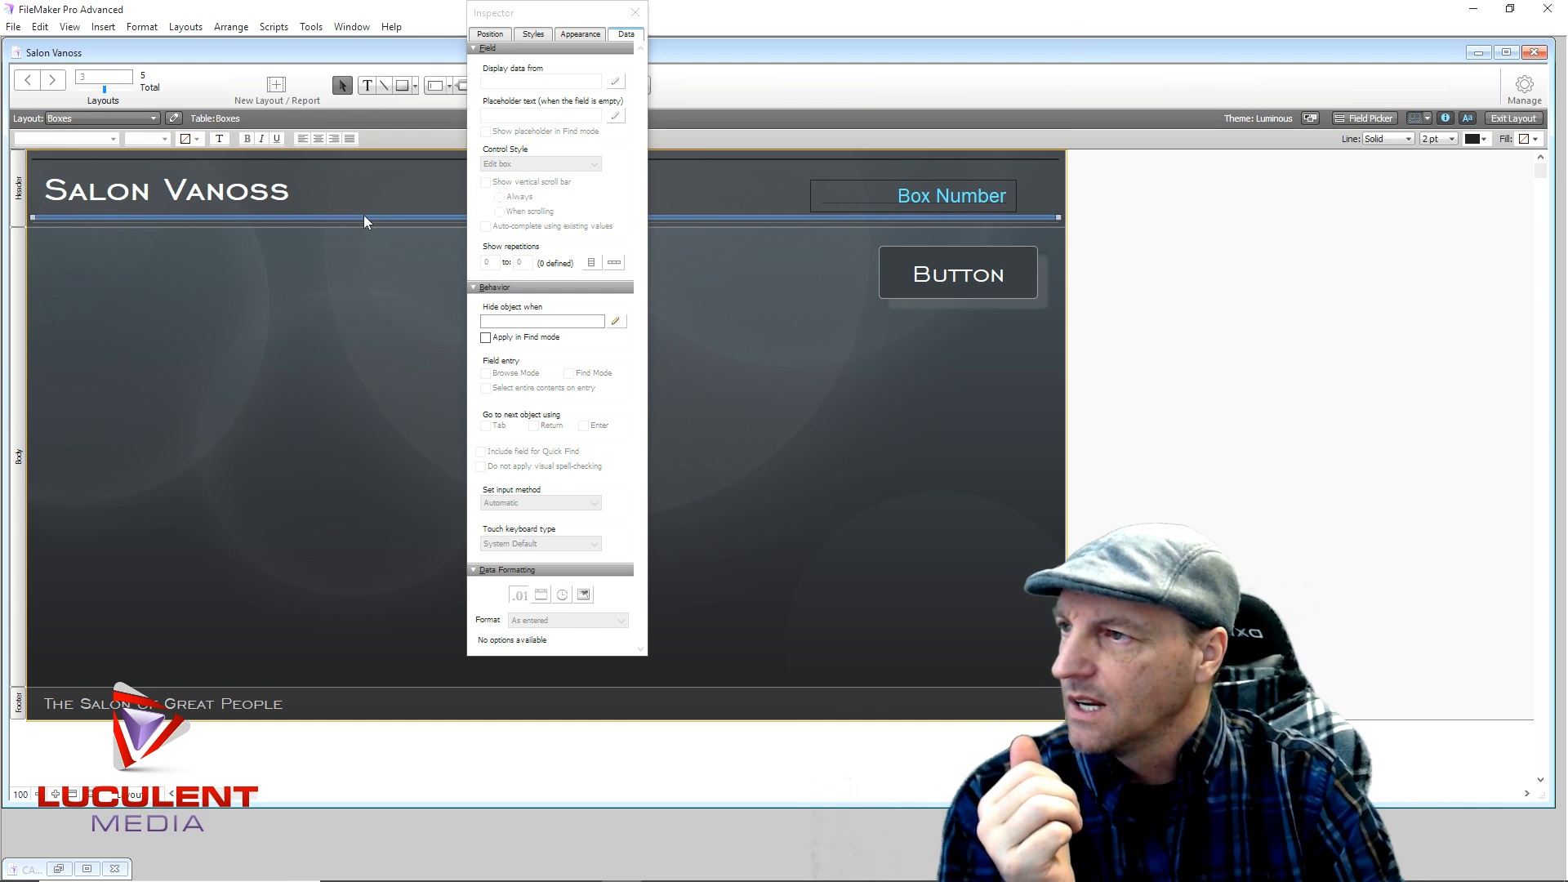
{"action": "left_click", "coordinate": [1485, 140]}
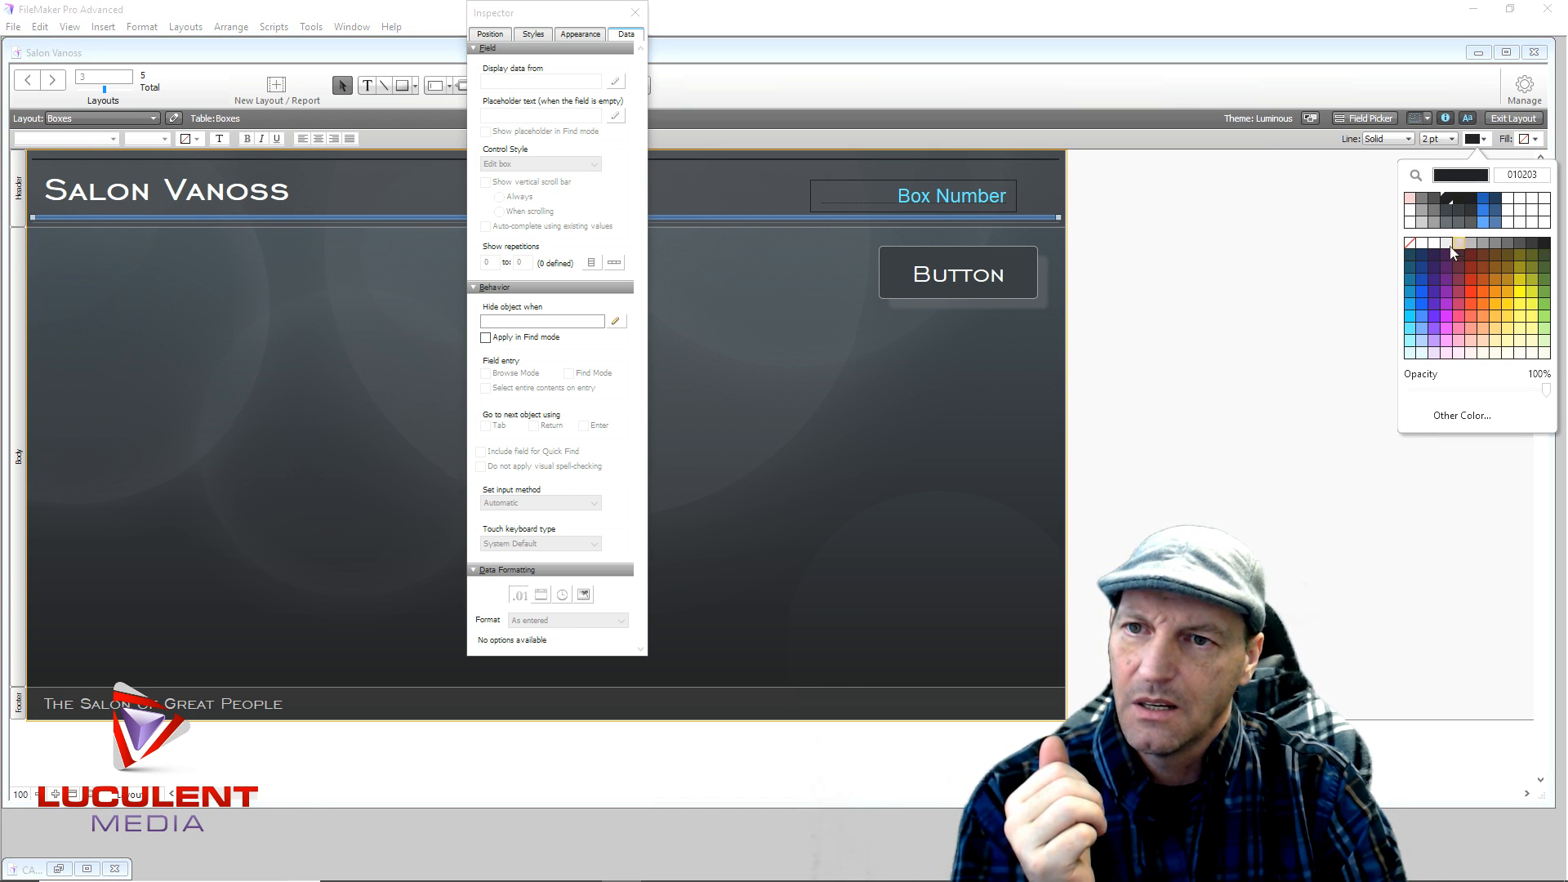
{"action": "left_click", "coordinate": [1423, 304]}
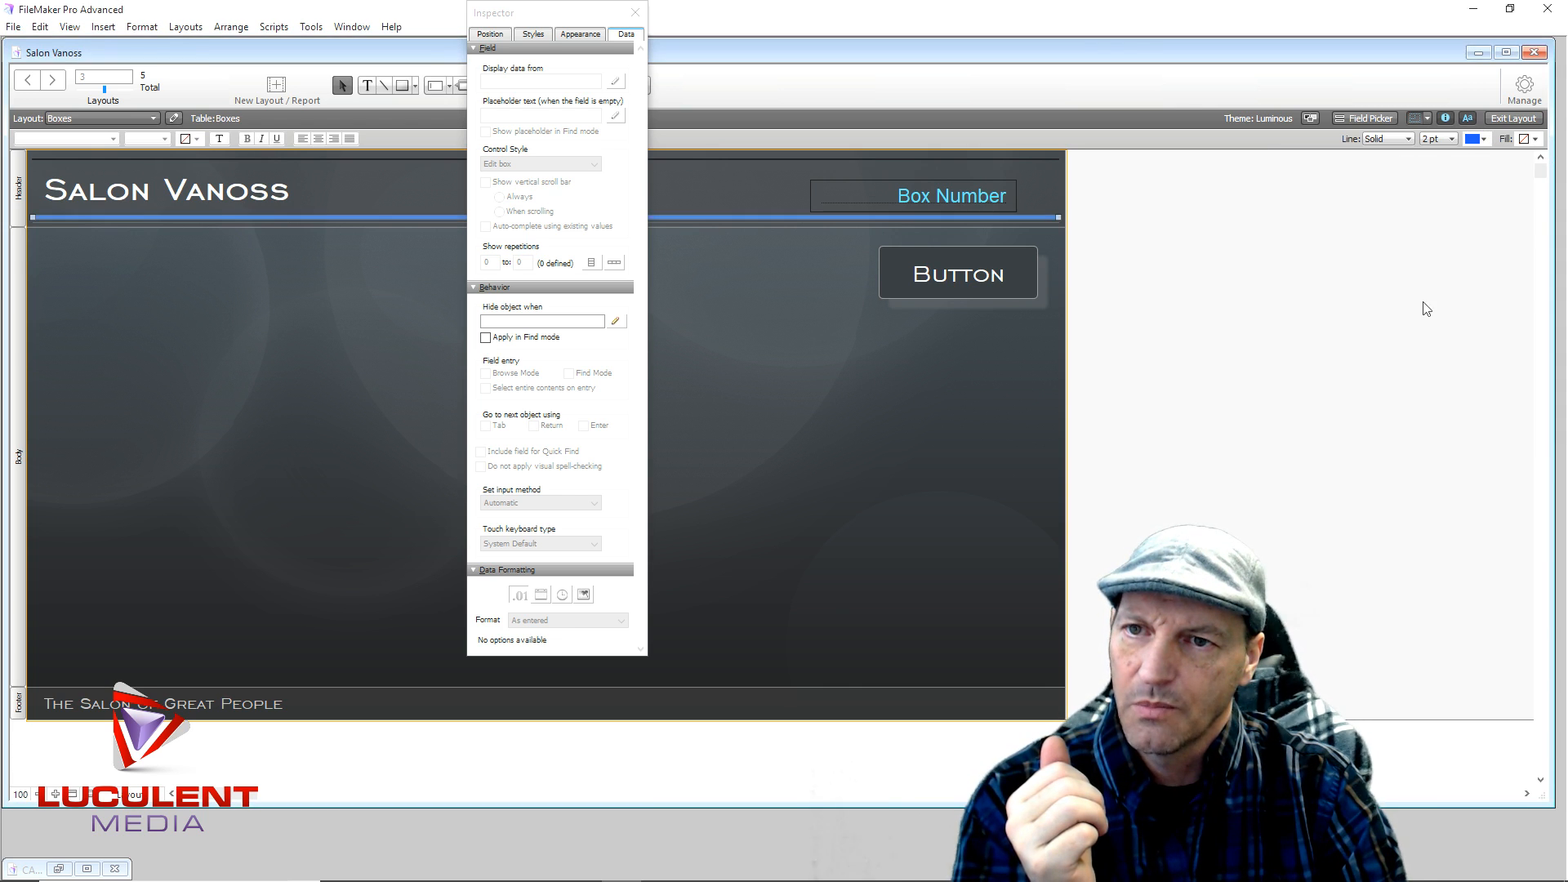
{"action": "left_click", "coordinate": [757, 160]}
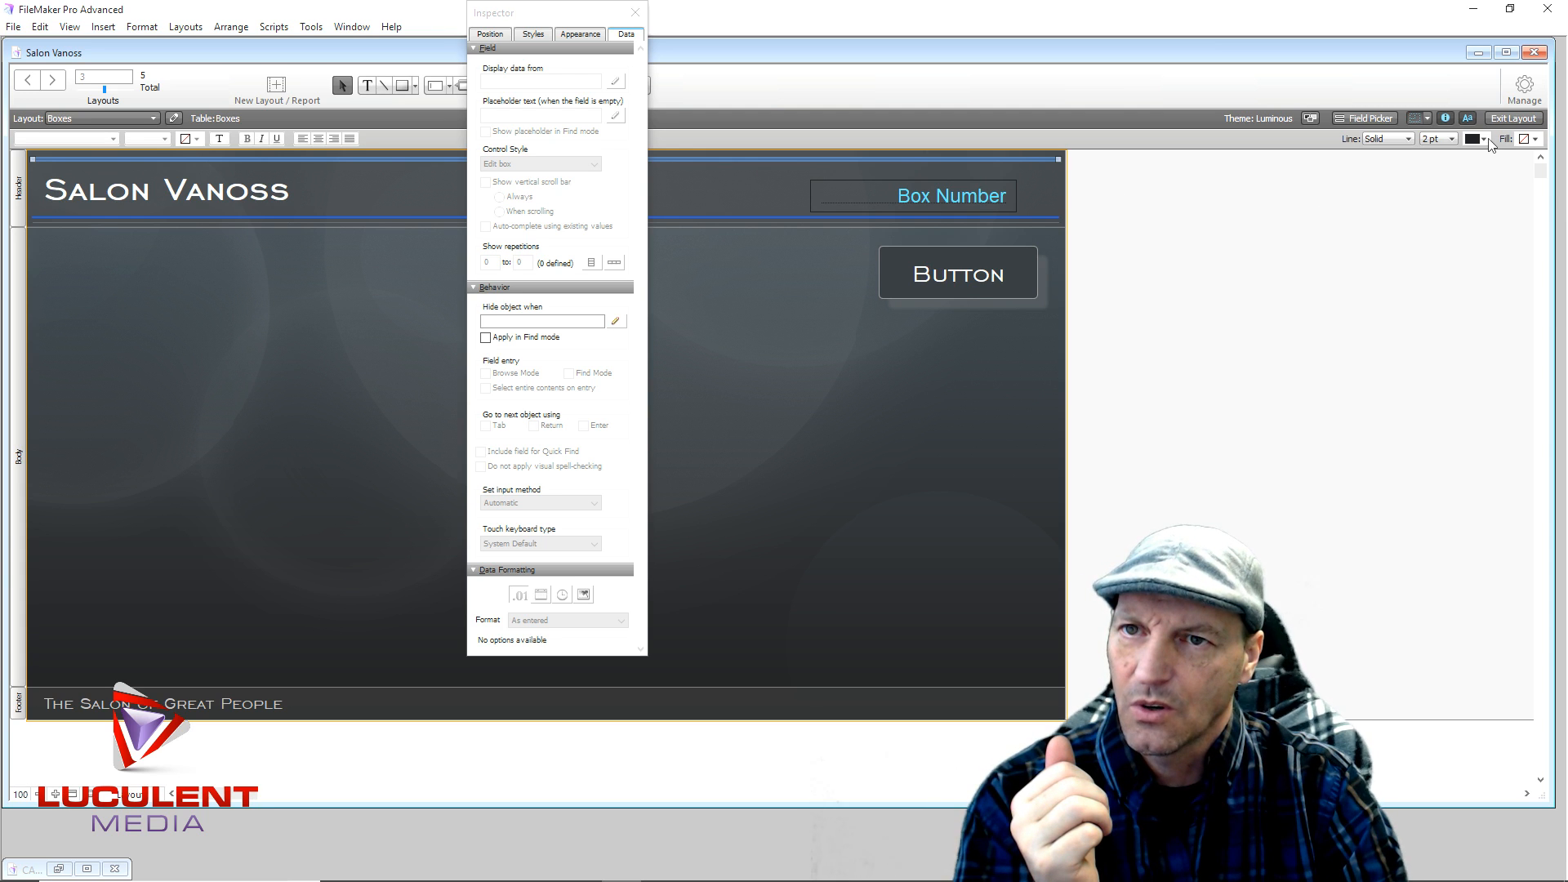
{"action": "left_click", "coordinate": [1486, 140]}
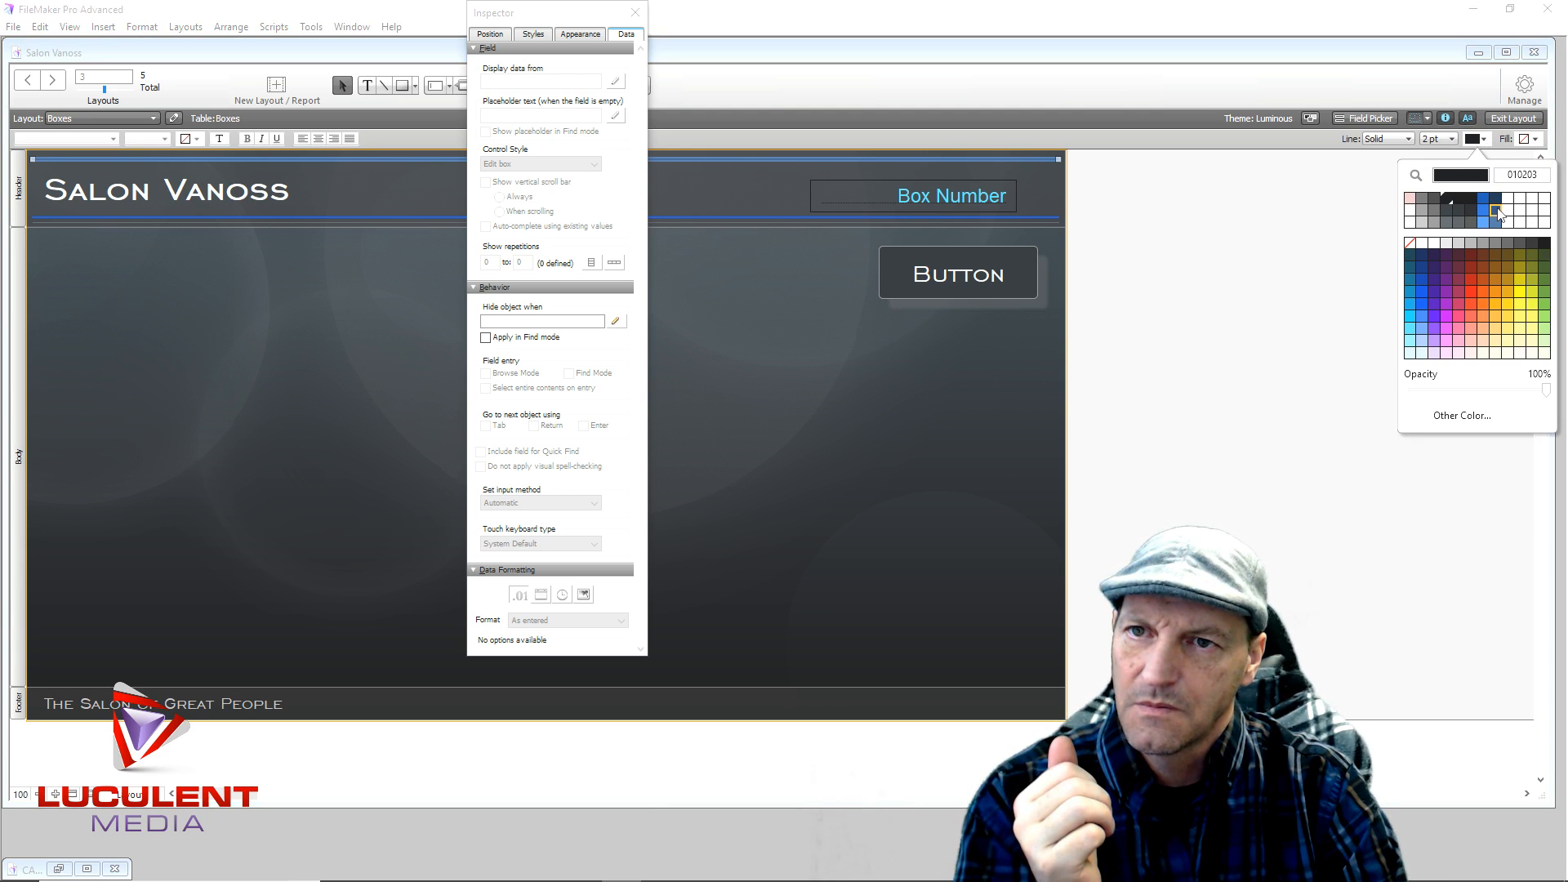
{"action": "left_click", "coordinate": [1499, 214]}
{"action": "left_click", "coordinate": [840, 355]}
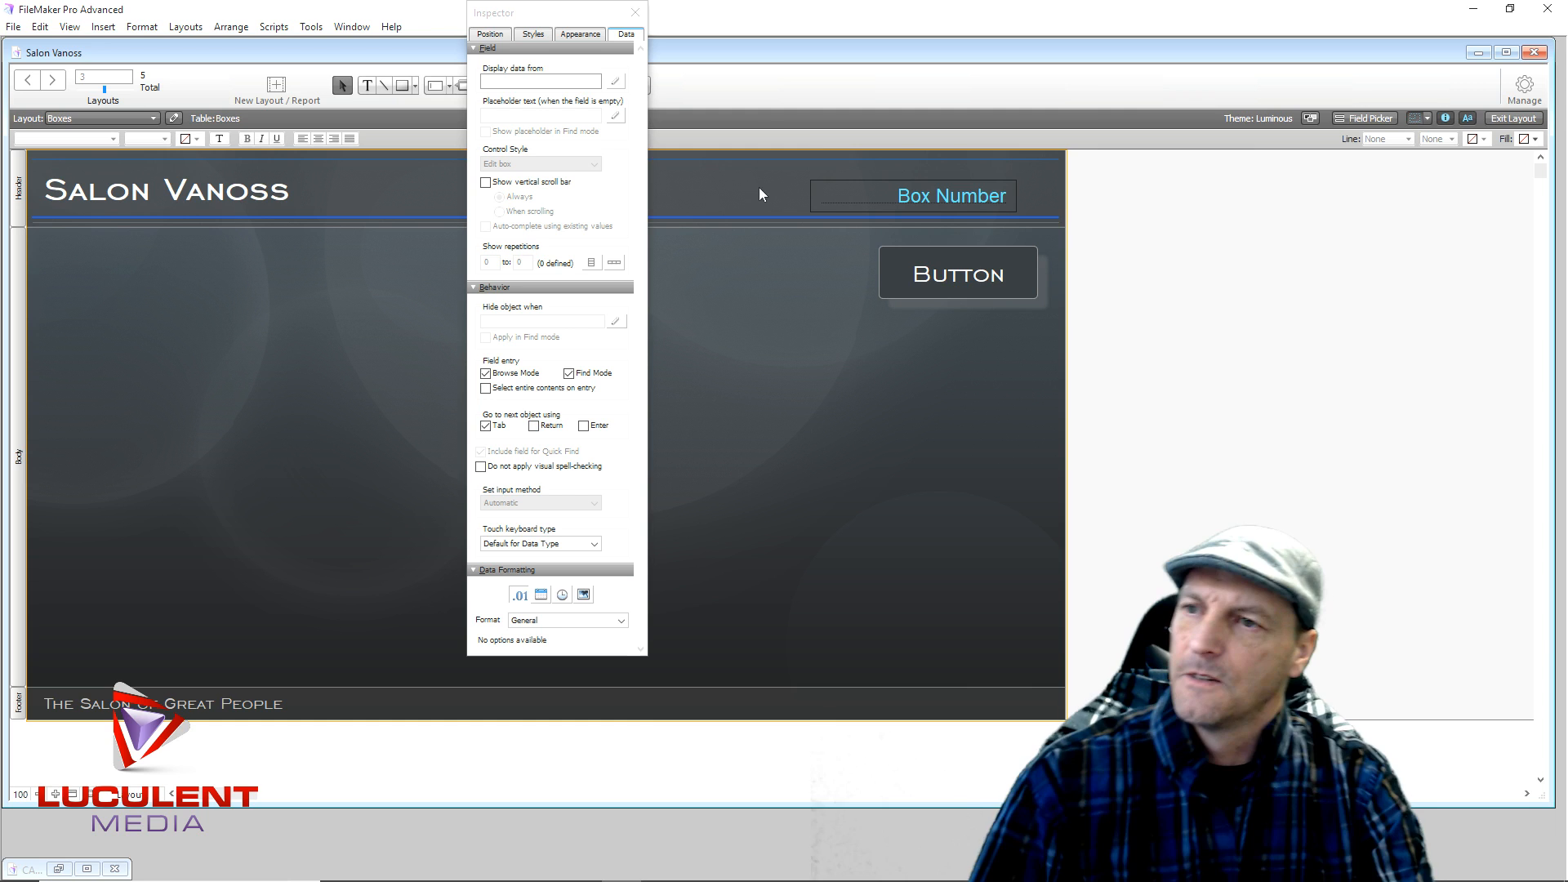
Close the Inspector and shift the Box Number field slightly up and to the right to centre it between the header lines.
{"action": "left_click", "coordinate": [635, 12]}
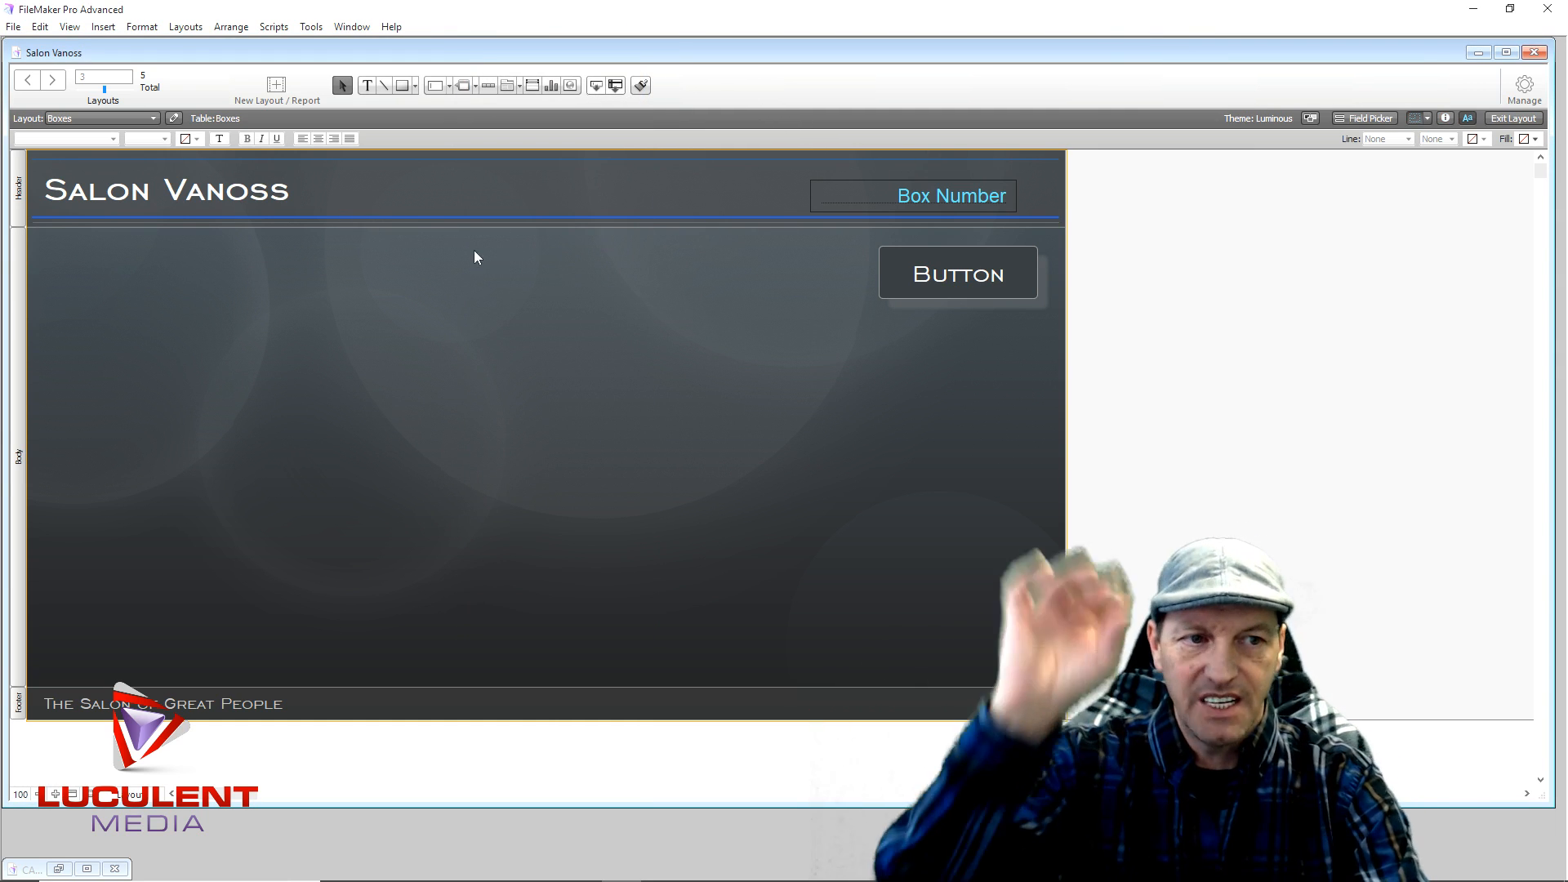
{"action": "left_click_drag", "start_coordinate": [851, 197], "coordinate": [875, 181]}
{"action": "left_click", "coordinate": [642, 256]}
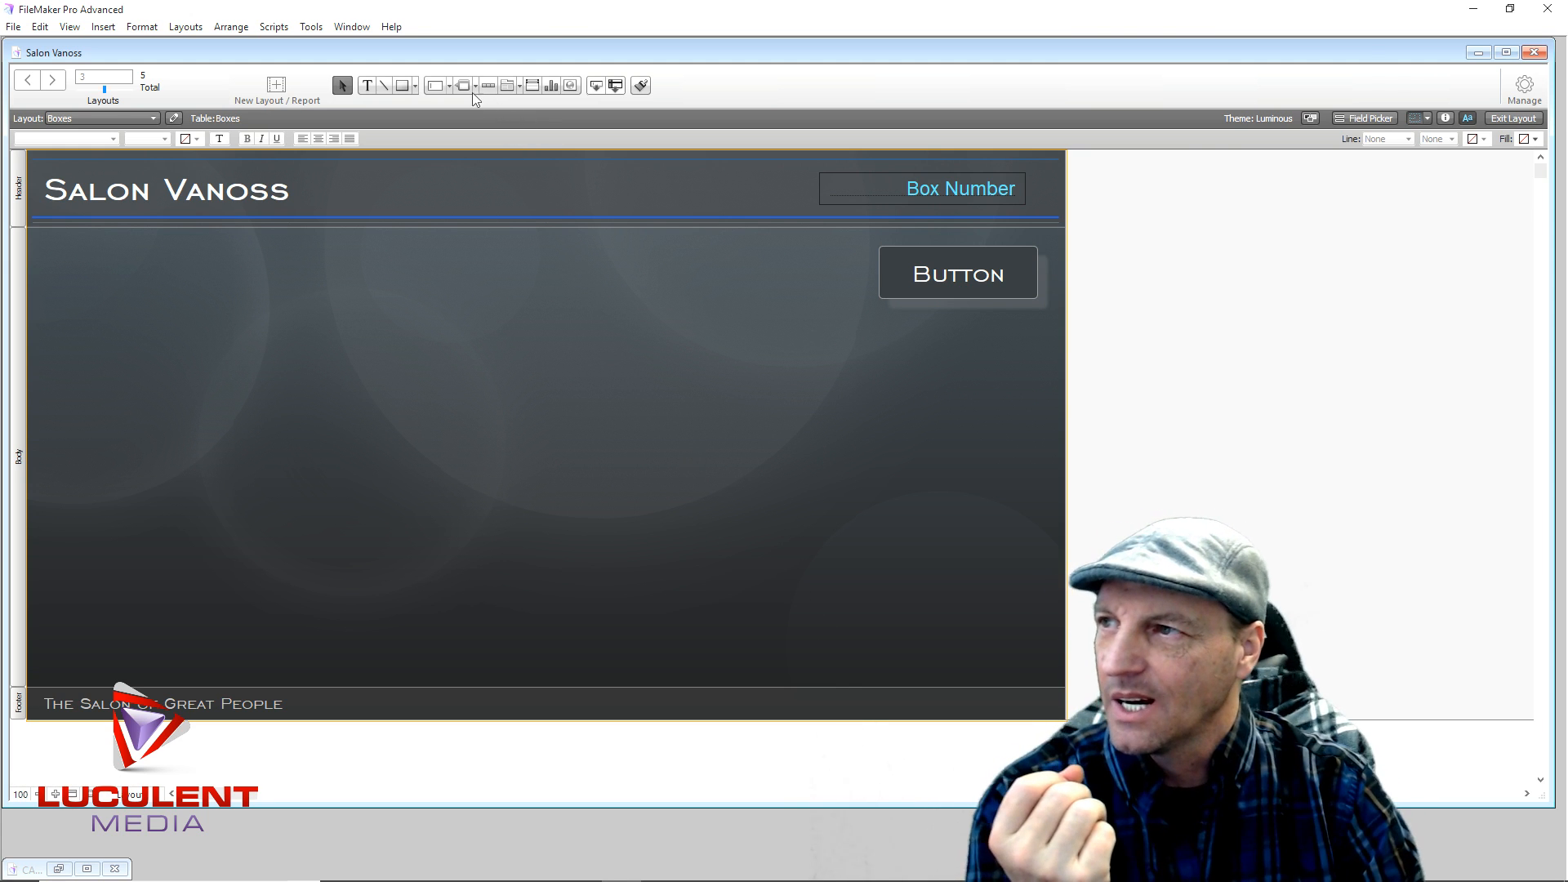
Draw a large portal in the body showing related records from Stuff, with vertical scrolling allowed and deletion of portal records off.
{"action": "left_click", "coordinate": [531, 87]}
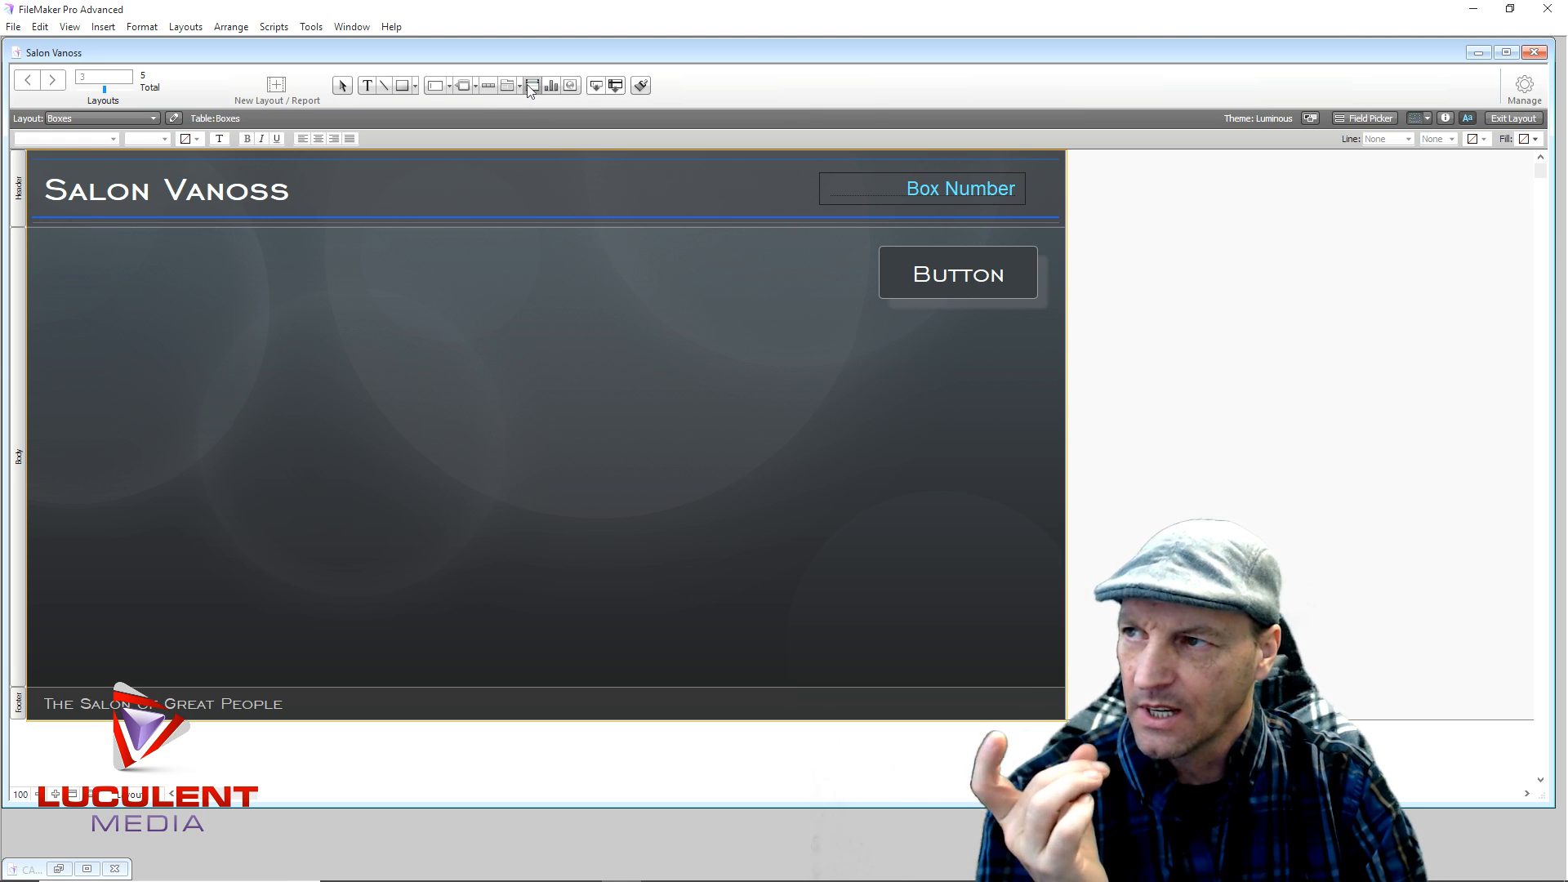
{"action": "left_click_drag", "start_coordinate": [78, 262], "coordinate": [771, 638]}
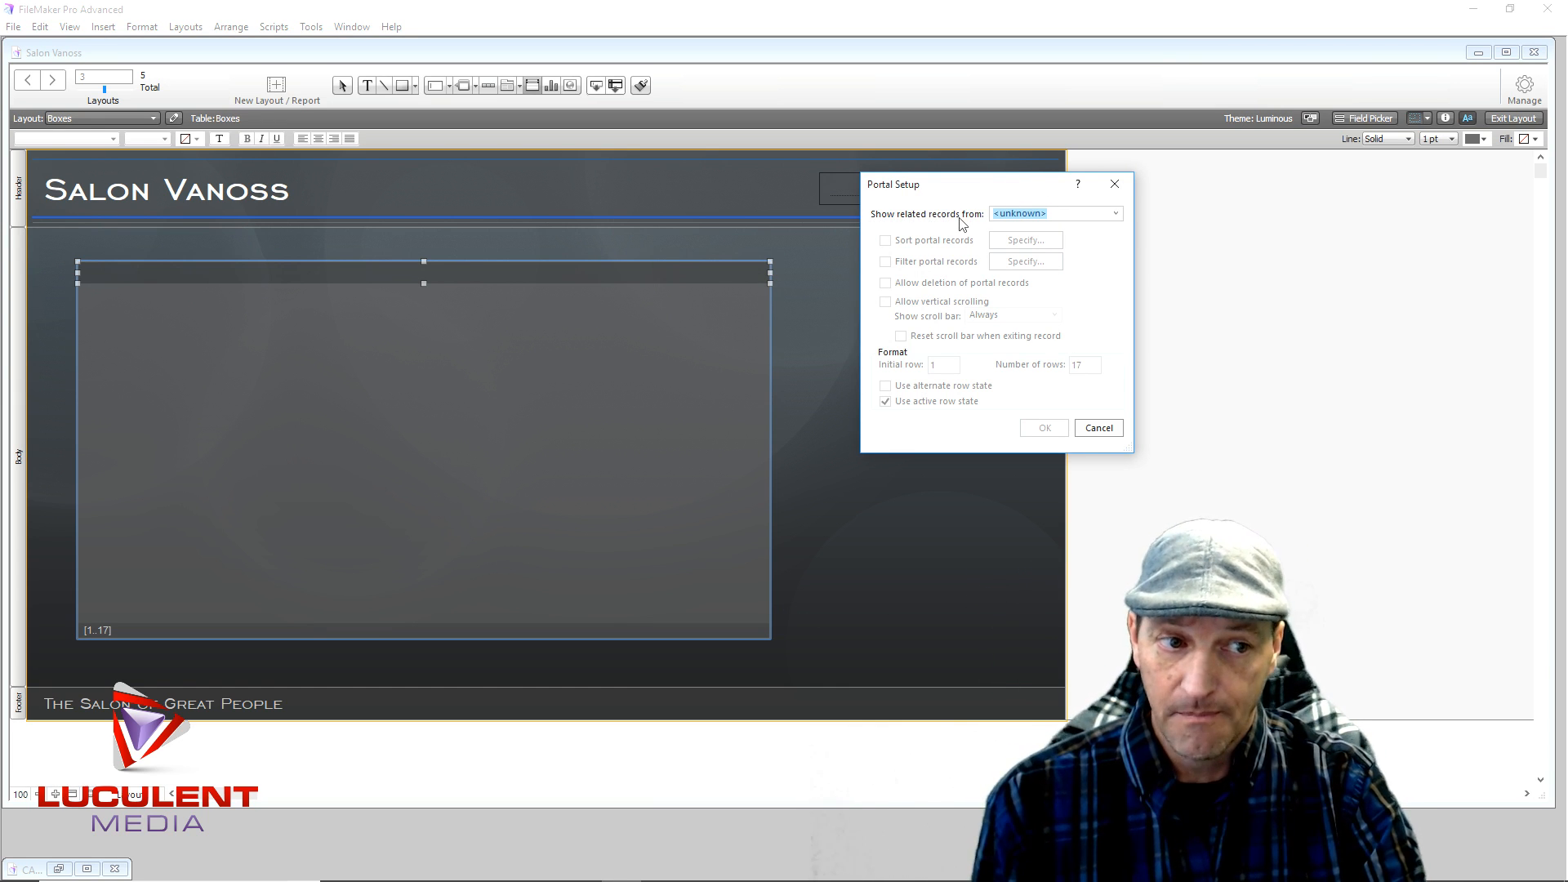
{"action": "left_click", "coordinate": [1116, 215]}
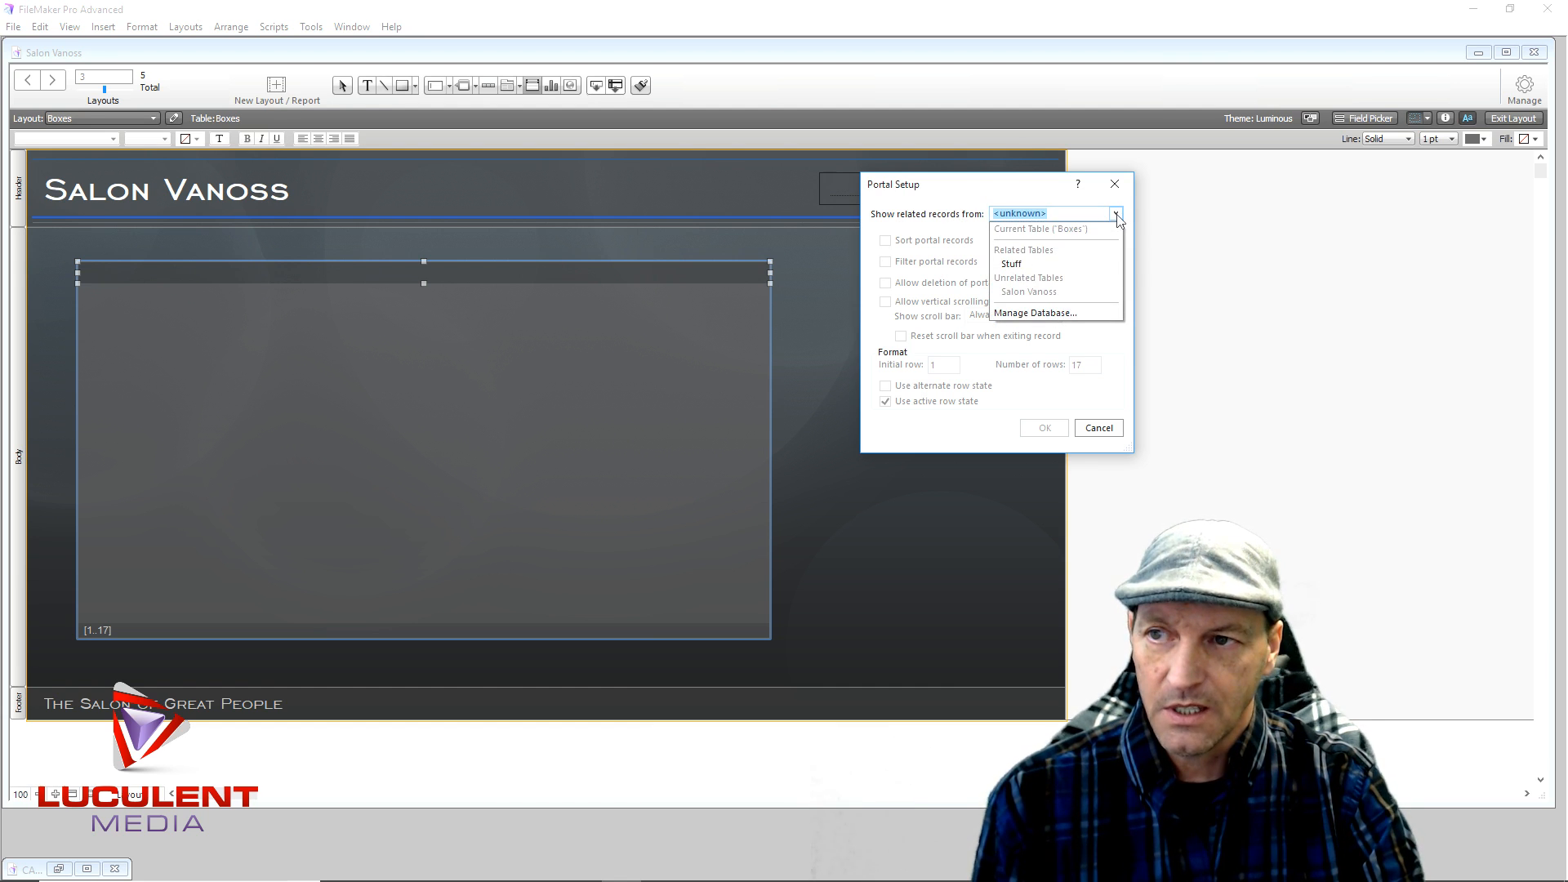
{"action": "left_click", "coordinate": [1023, 265]}
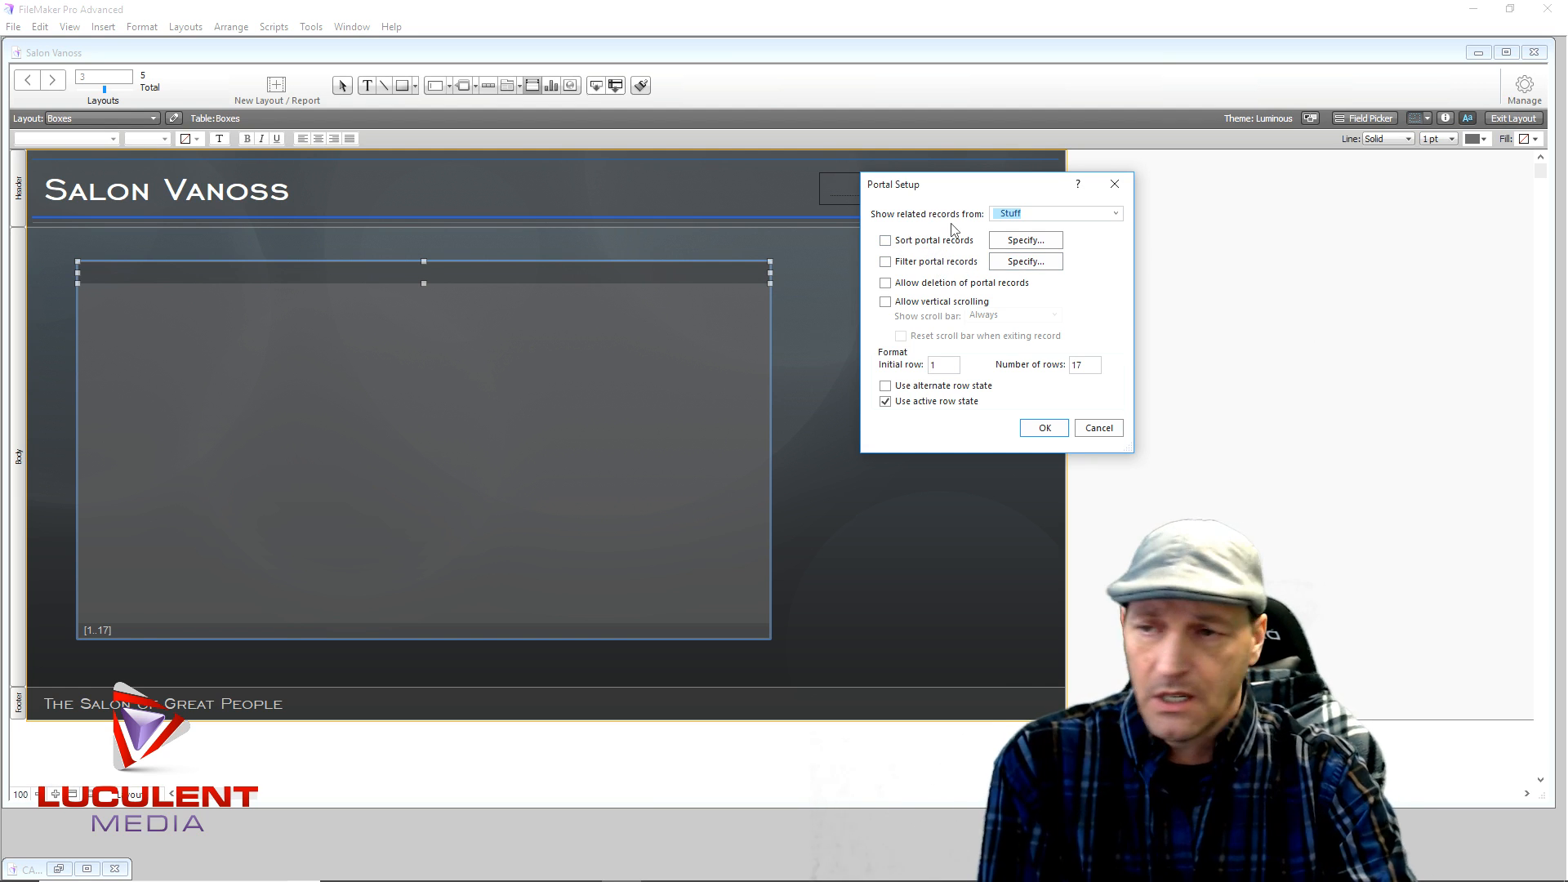
{"action": "left_click", "coordinate": [886, 301]}
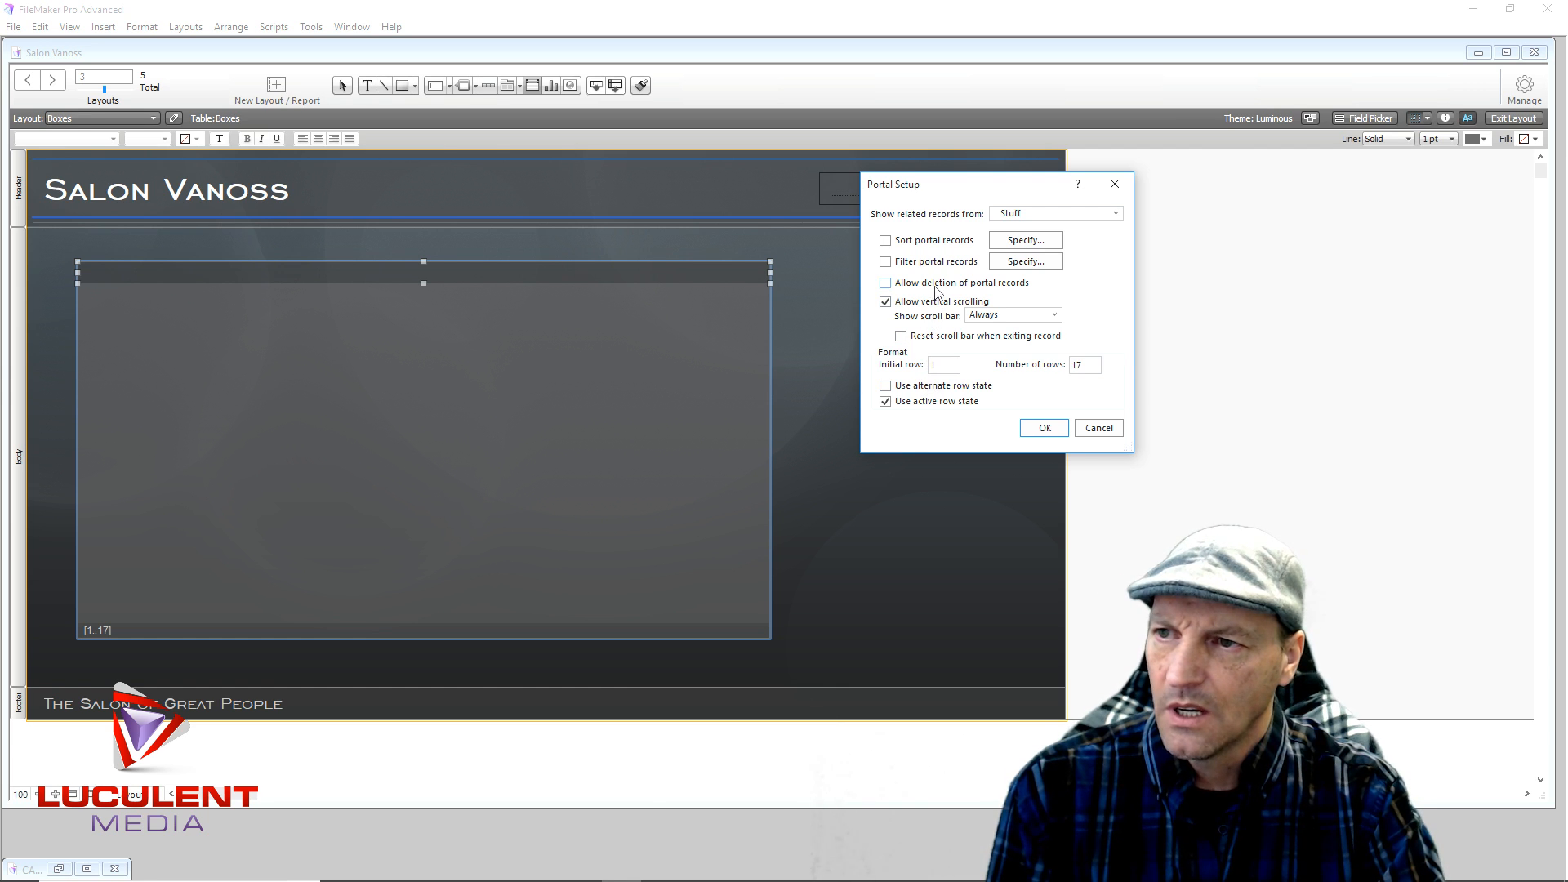
{"action": "left_click", "coordinate": [885, 284]}
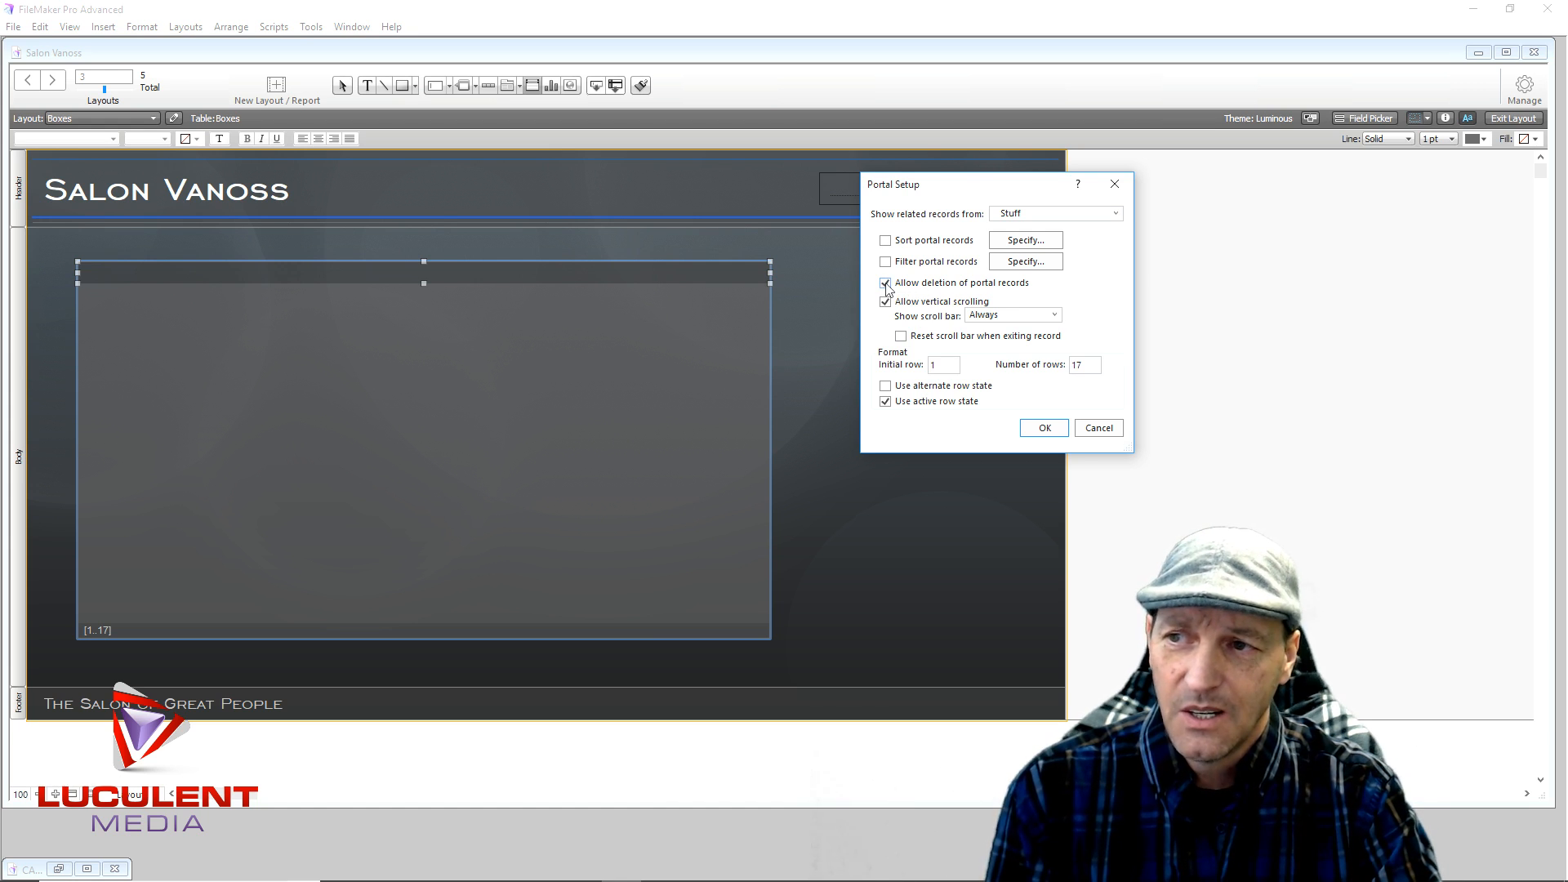
{"action": "left_click", "coordinate": [886, 284]}
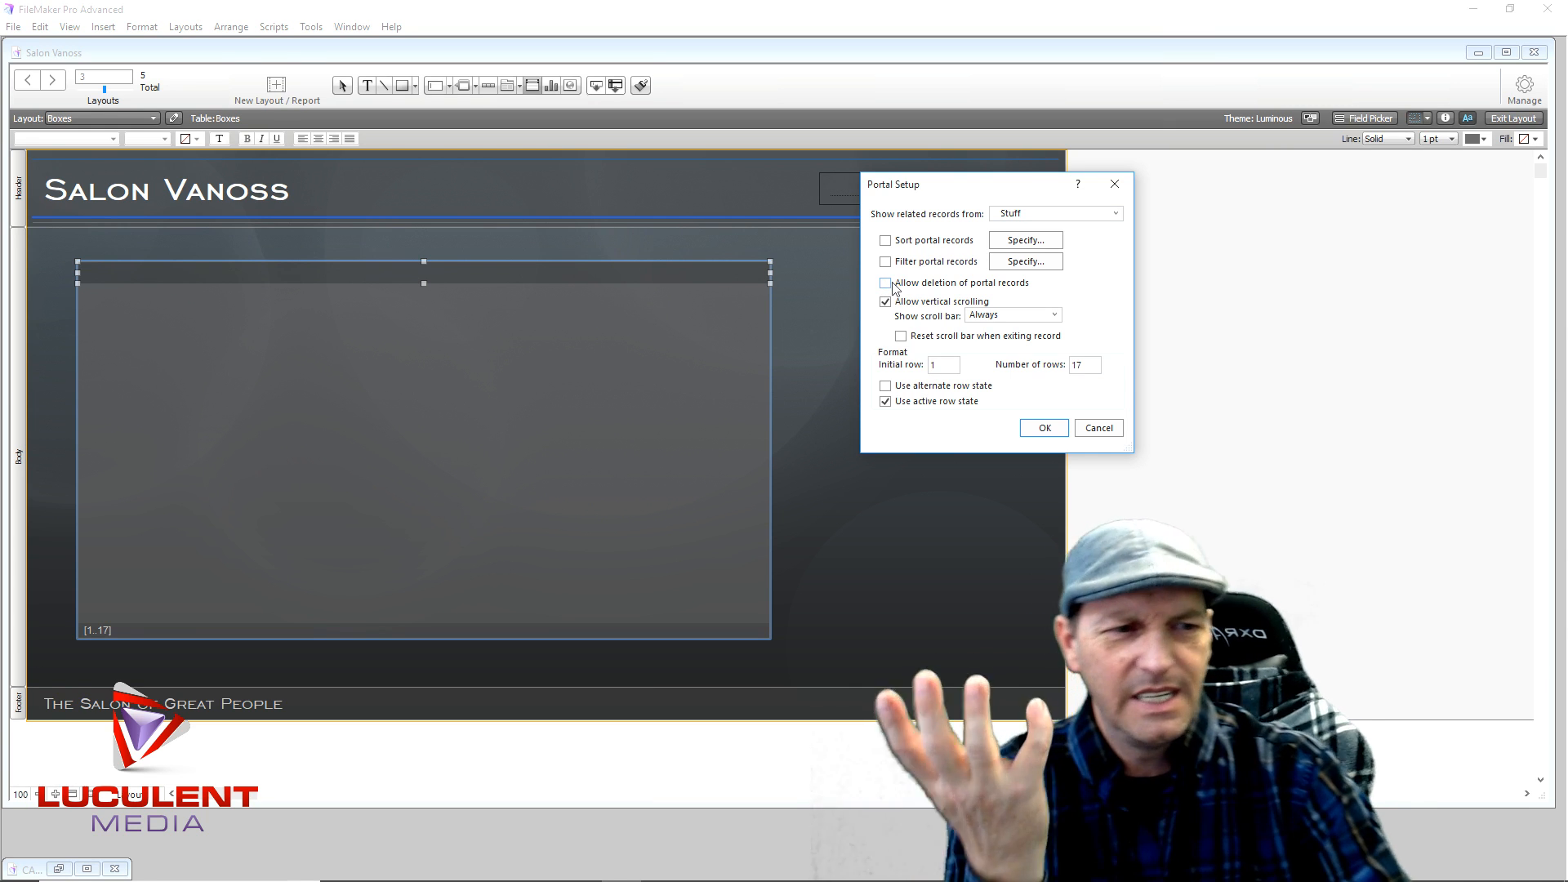
{"action": "left_click", "coordinate": [1041, 429]}
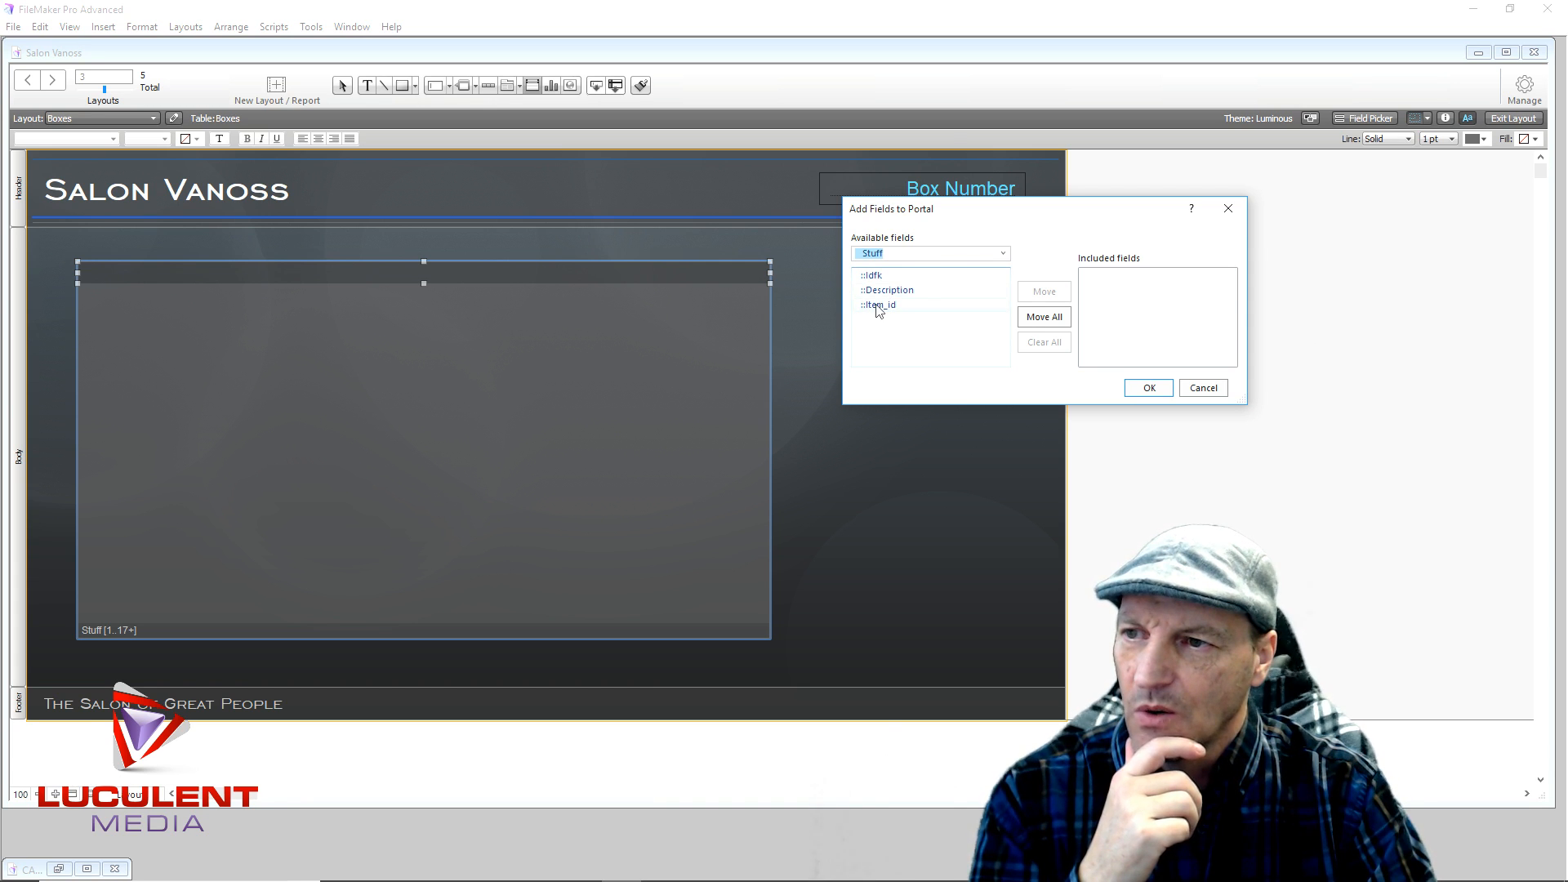
Add the Item_id and Description fields from Stuff to the portal, in that order.
{"action": "left_click", "coordinate": [952, 305]}
{"action": "left_click", "coordinate": [1045, 291]}
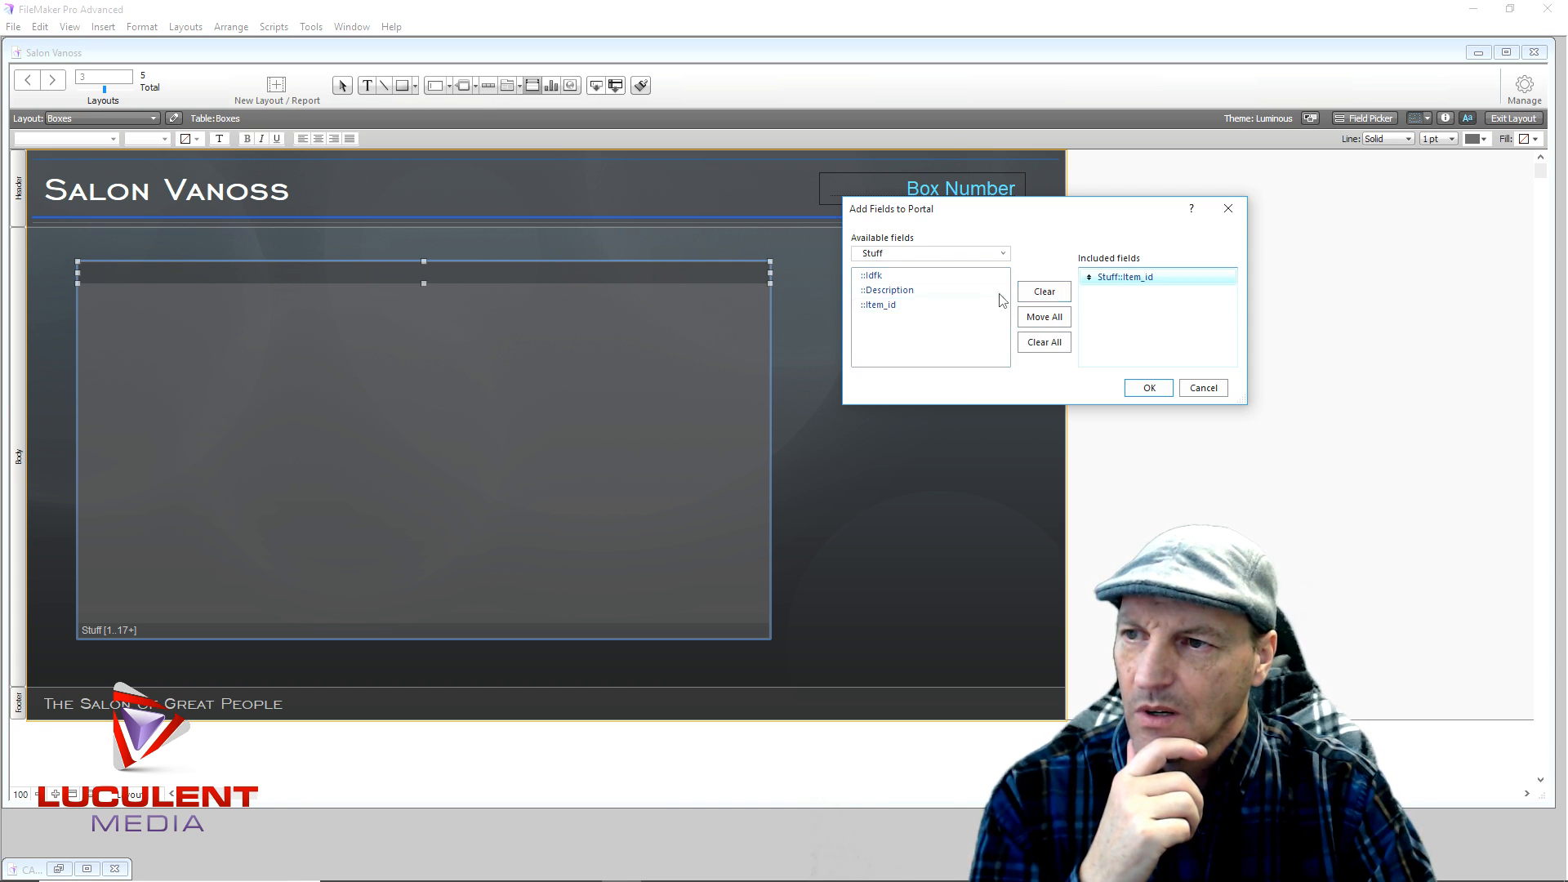
{"action": "left_click", "coordinate": [892, 291]}
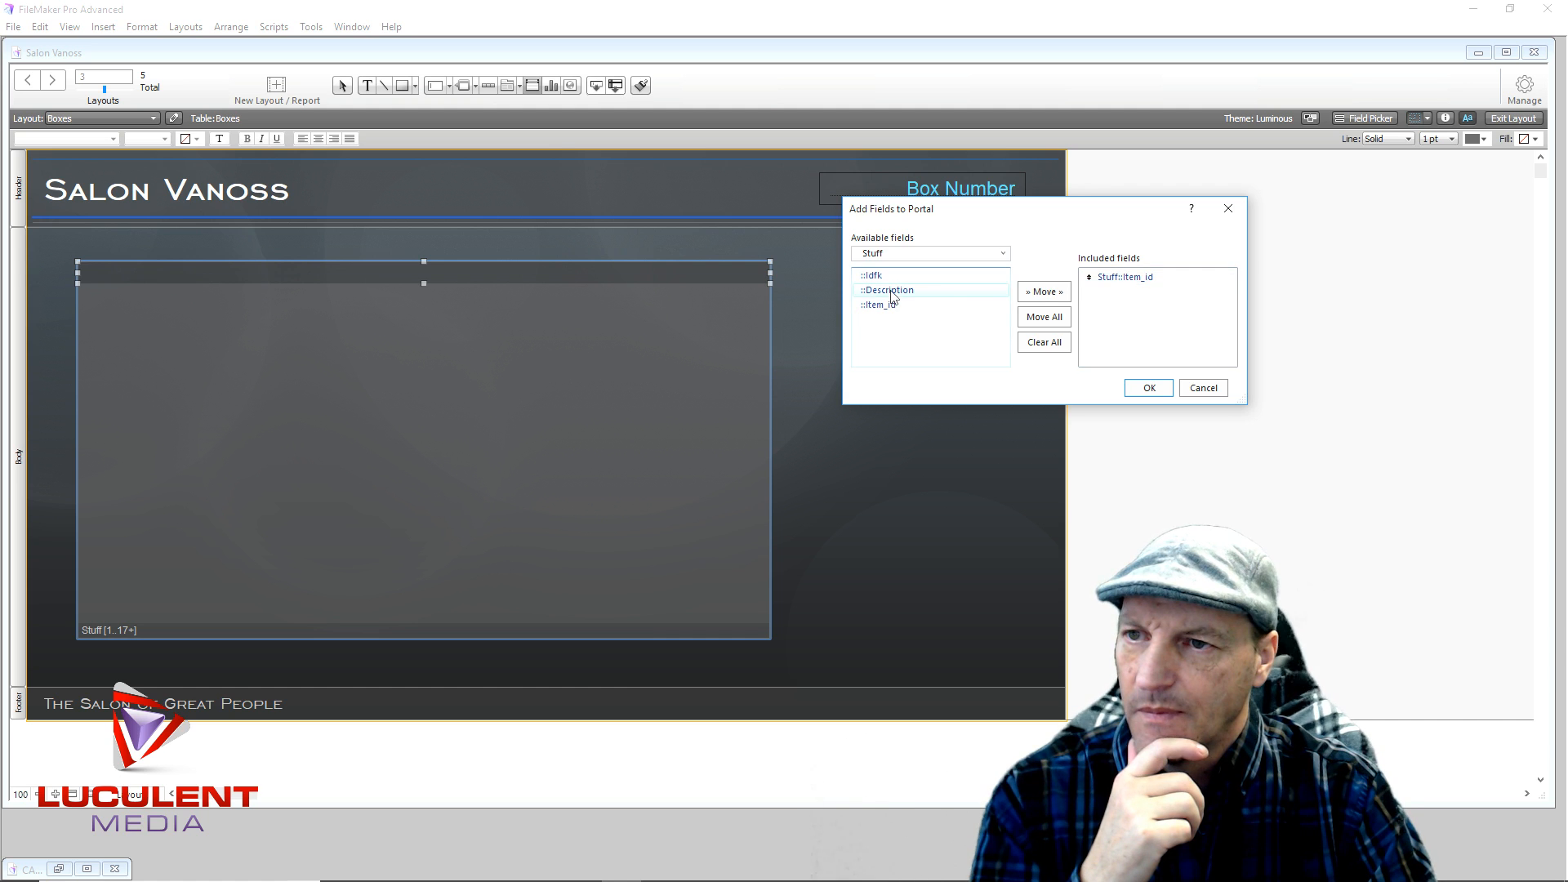
{"action": "left_click", "coordinate": [1047, 293]}
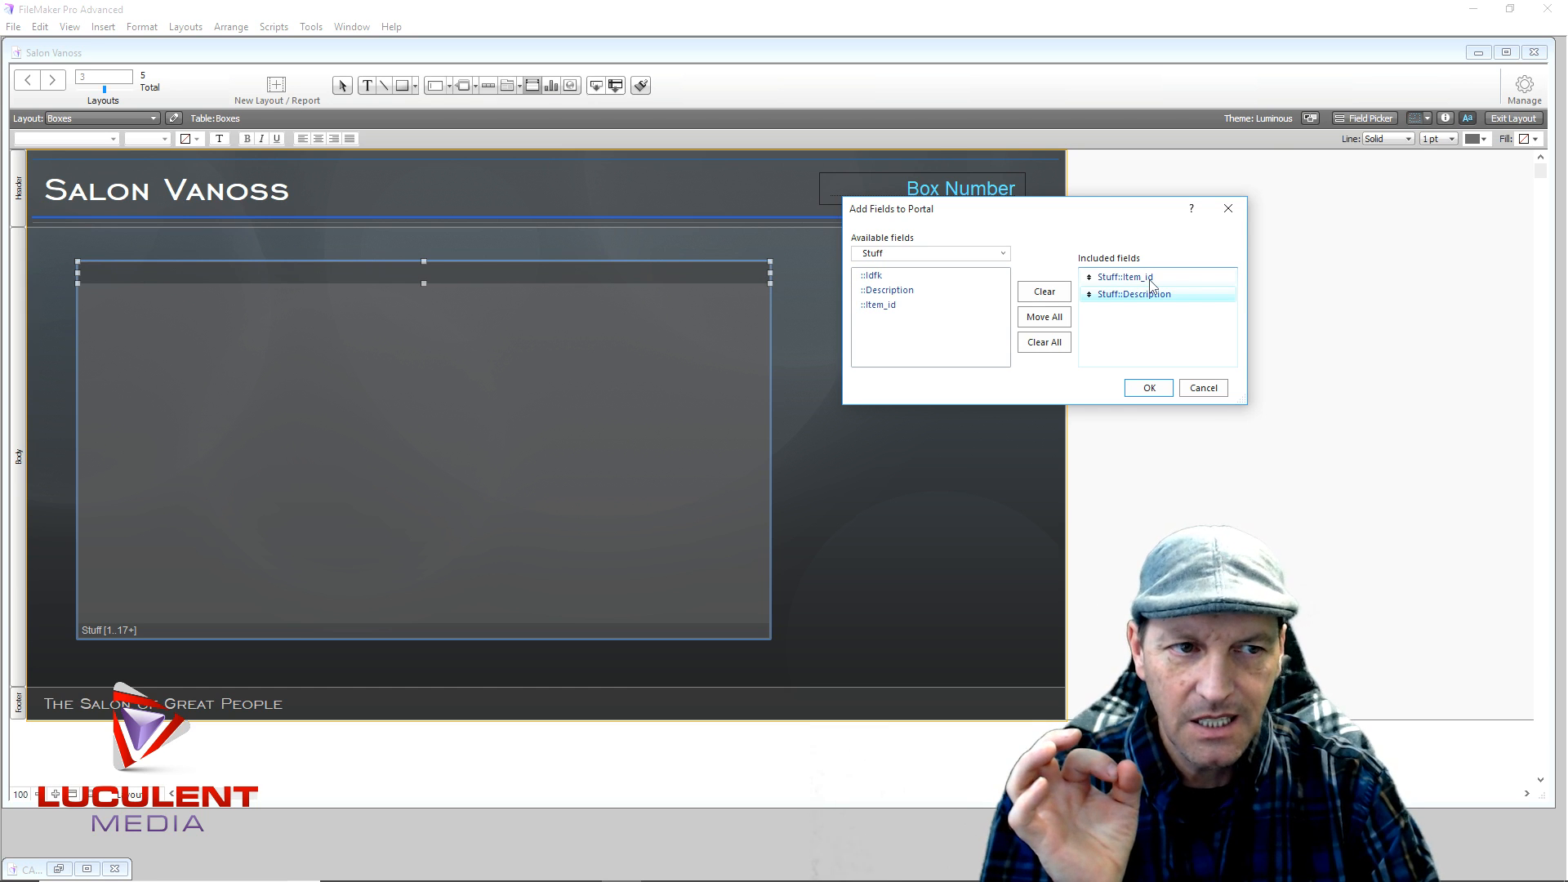
{"action": "left_click", "coordinate": [1148, 389]}
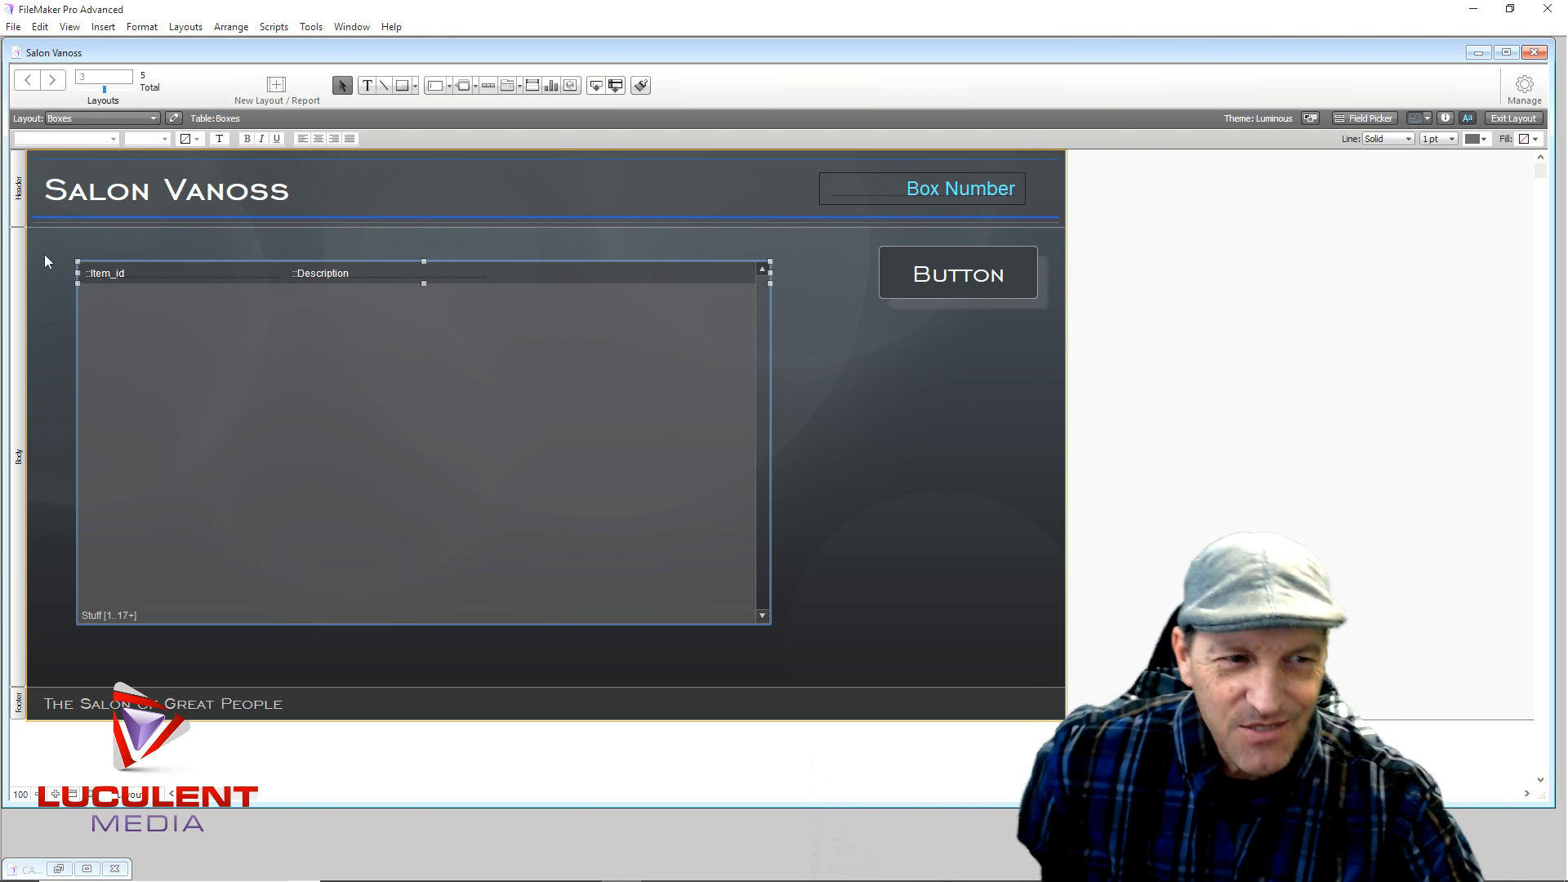
Shrink the portal's Item_id field to its label's width and widen Description on both sides, starting directly beside Item_id.
{"action": "left_click", "coordinate": [165, 276]}
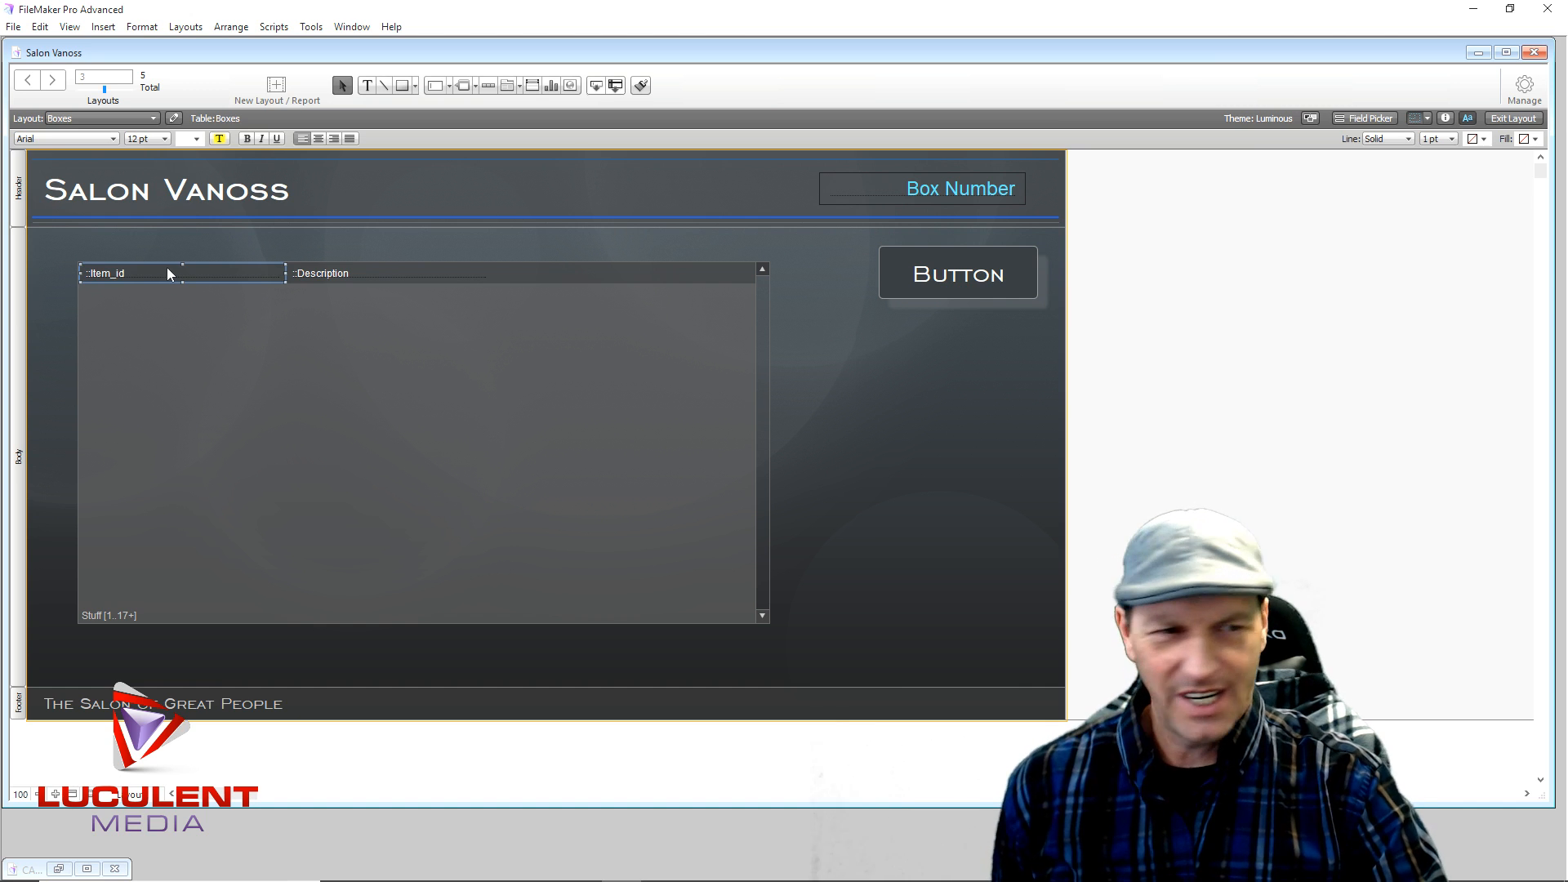
{"action": "left_click", "coordinate": [431, 278]}
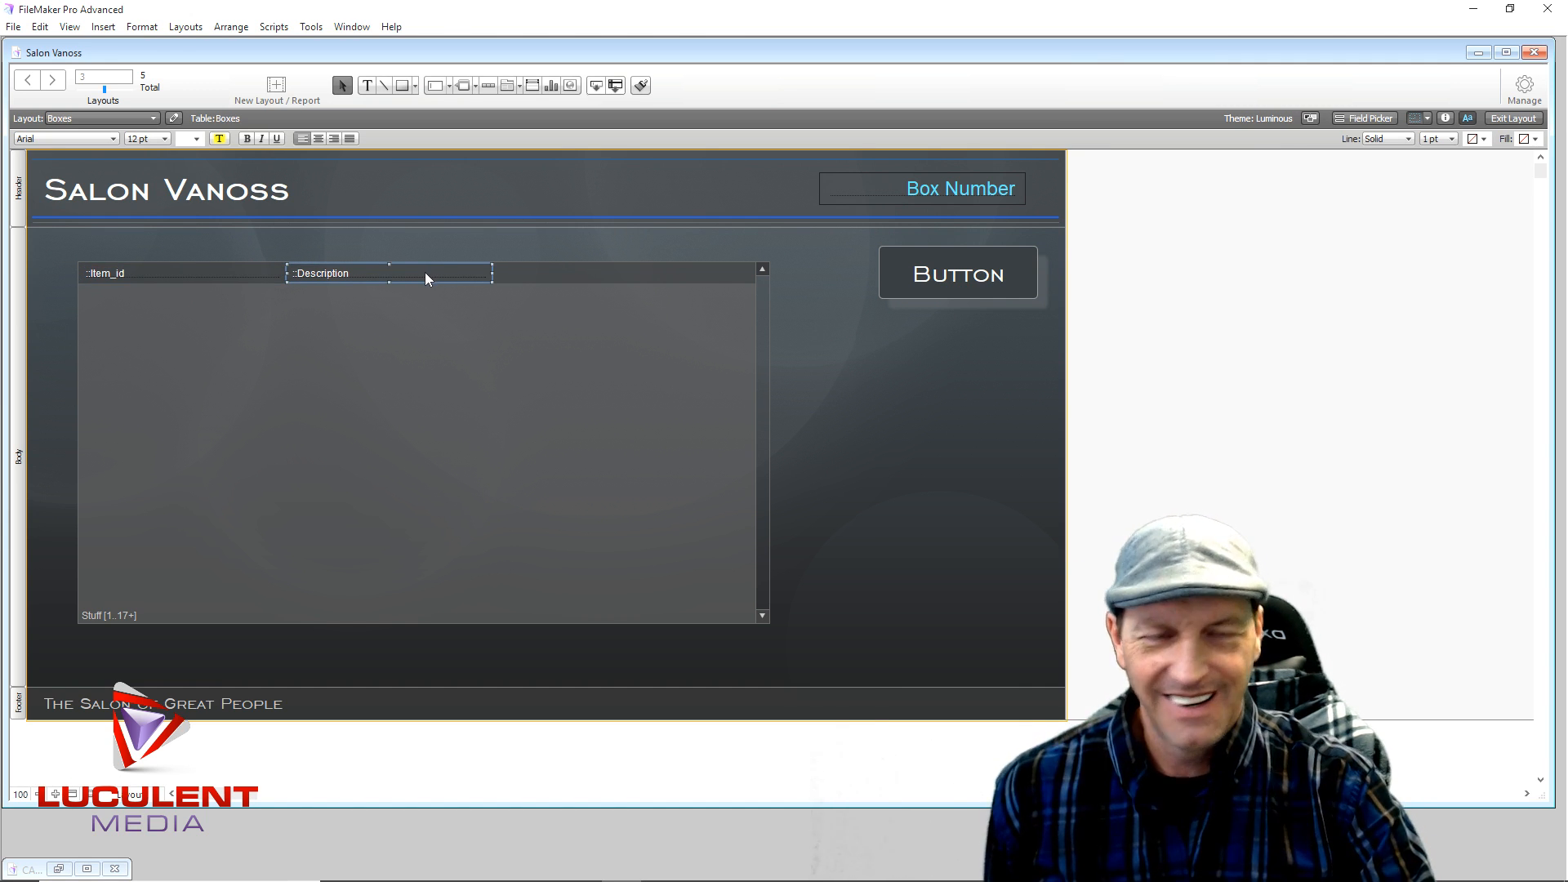
{"action": "left_click", "coordinate": [195, 280]}
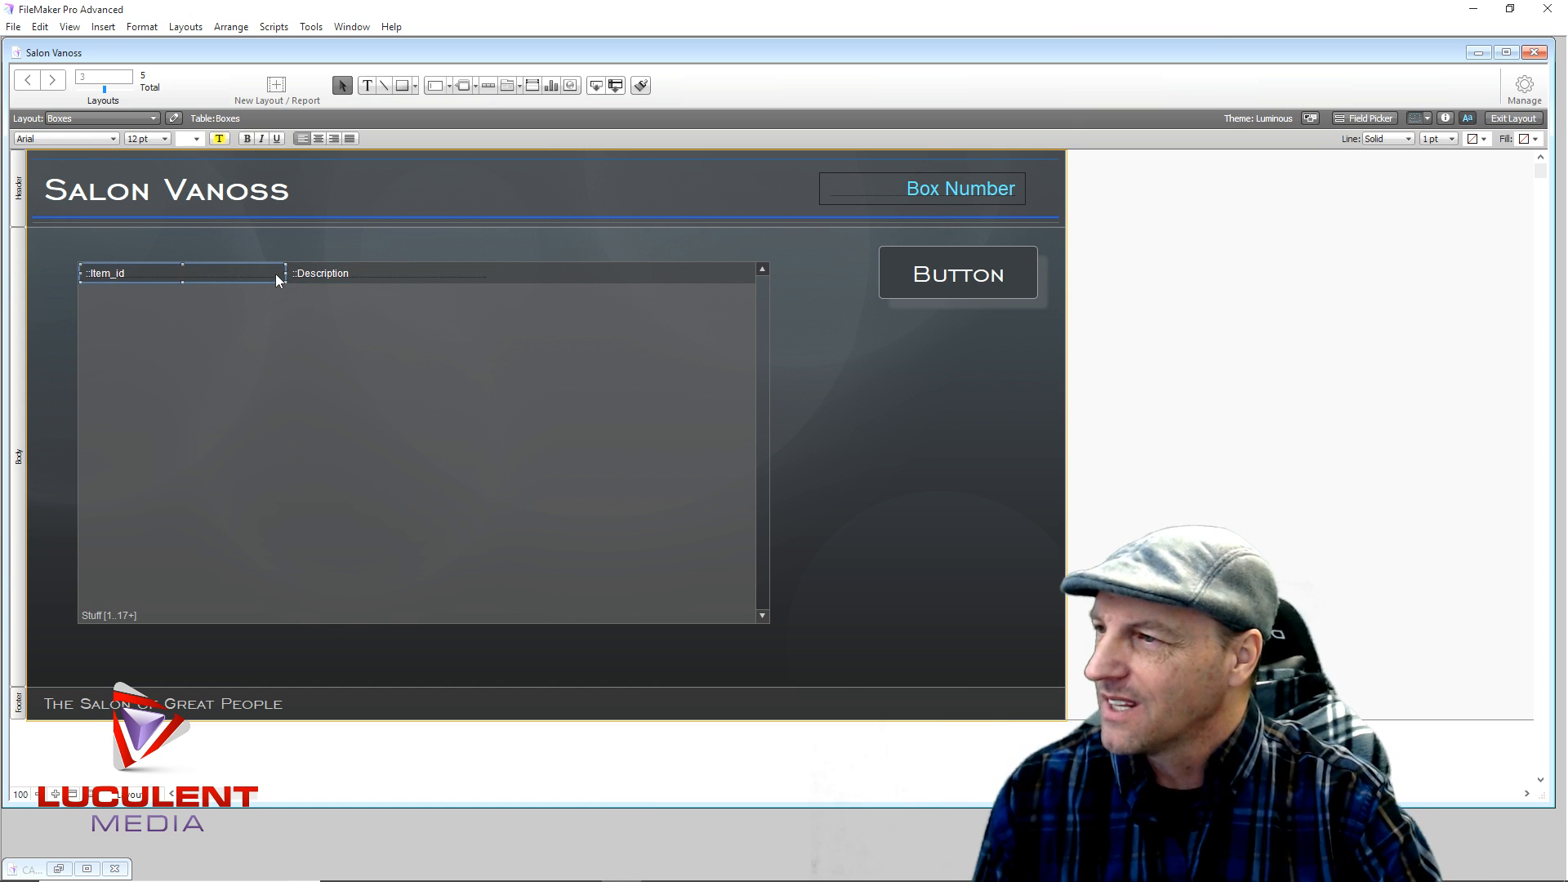
{"action": "left_click_drag", "start_coordinate": [284, 273], "coordinate": [132, 275]}
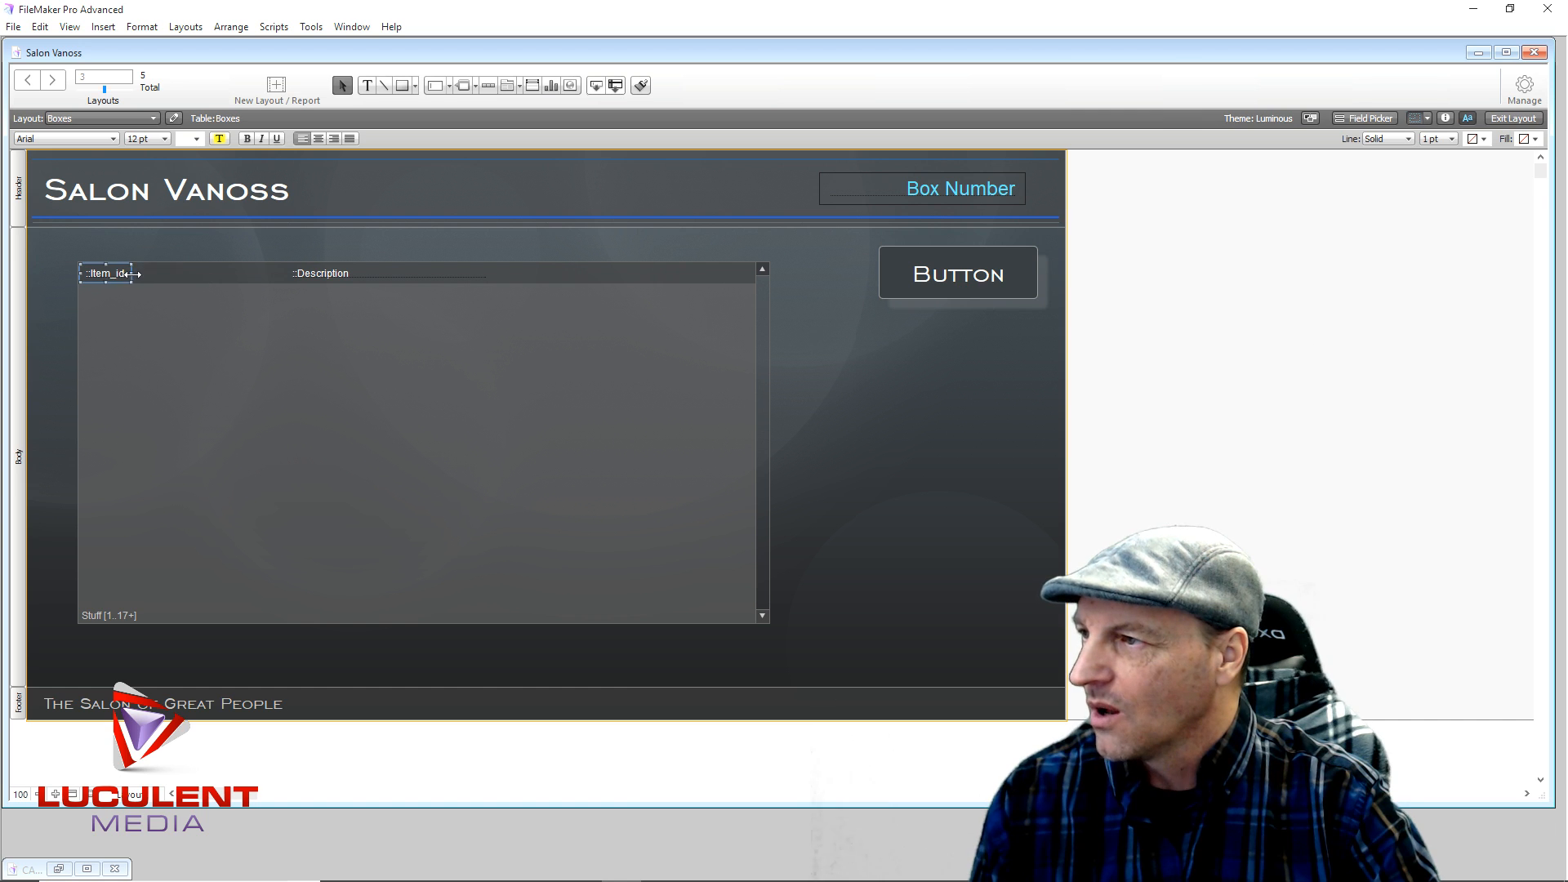
{"action": "left_click", "coordinate": [315, 272]}
{"action": "left_click_drag", "start_coordinate": [292, 272], "coordinate": [131, 273]}
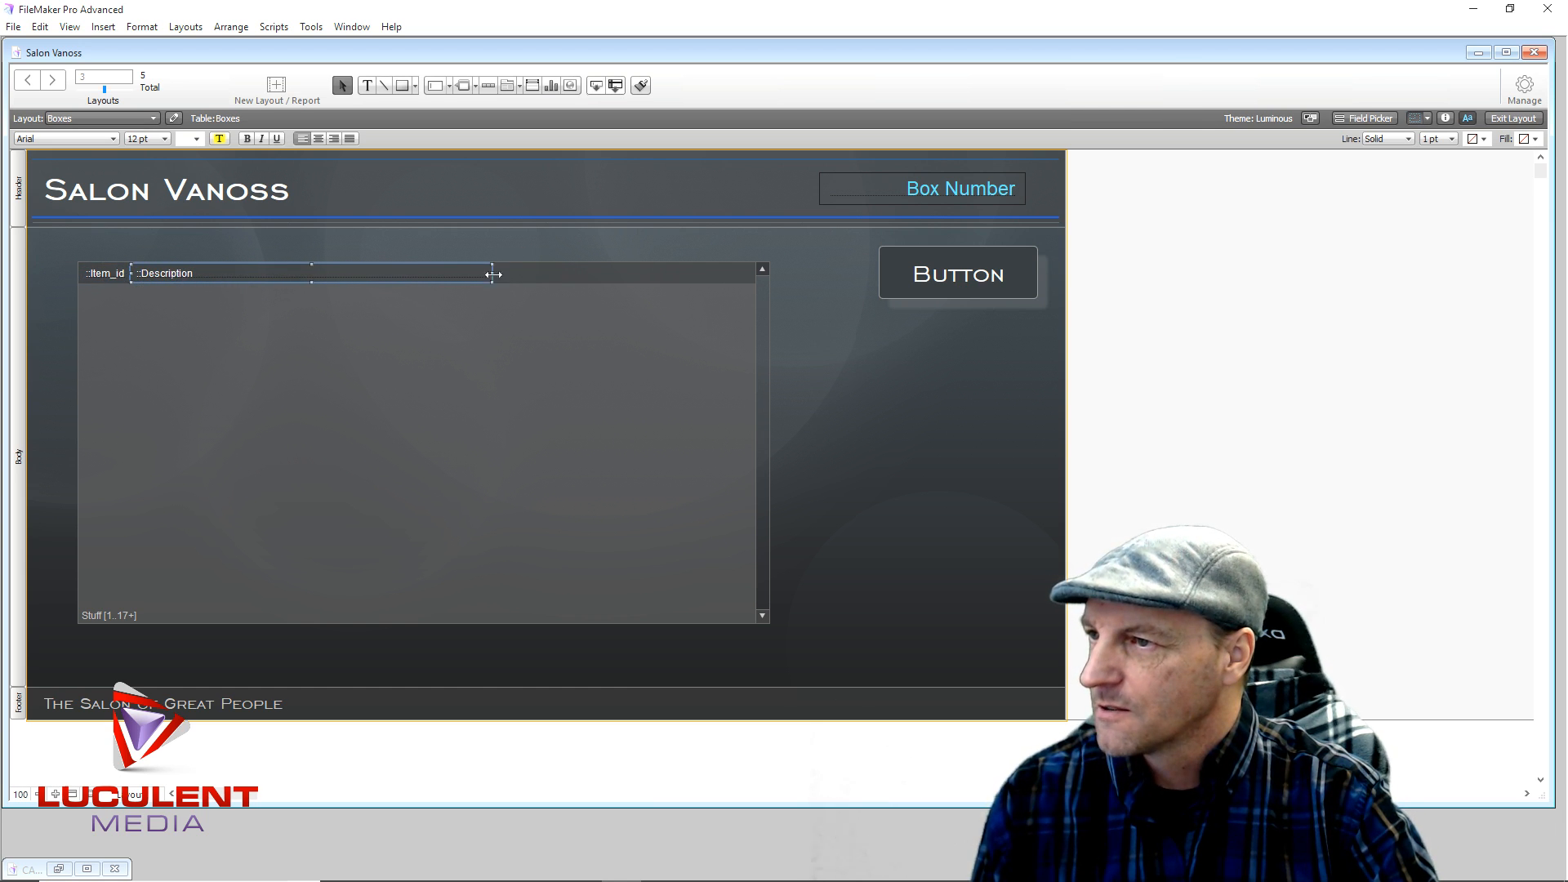
{"action": "left_click_drag", "start_coordinate": [493, 275], "coordinate": [543, 277]}
Narrow the Stuff portal by pulling its right edge in closer to the Description field, then select the Description field.
{"action": "left_click", "coordinate": [727, 415]}
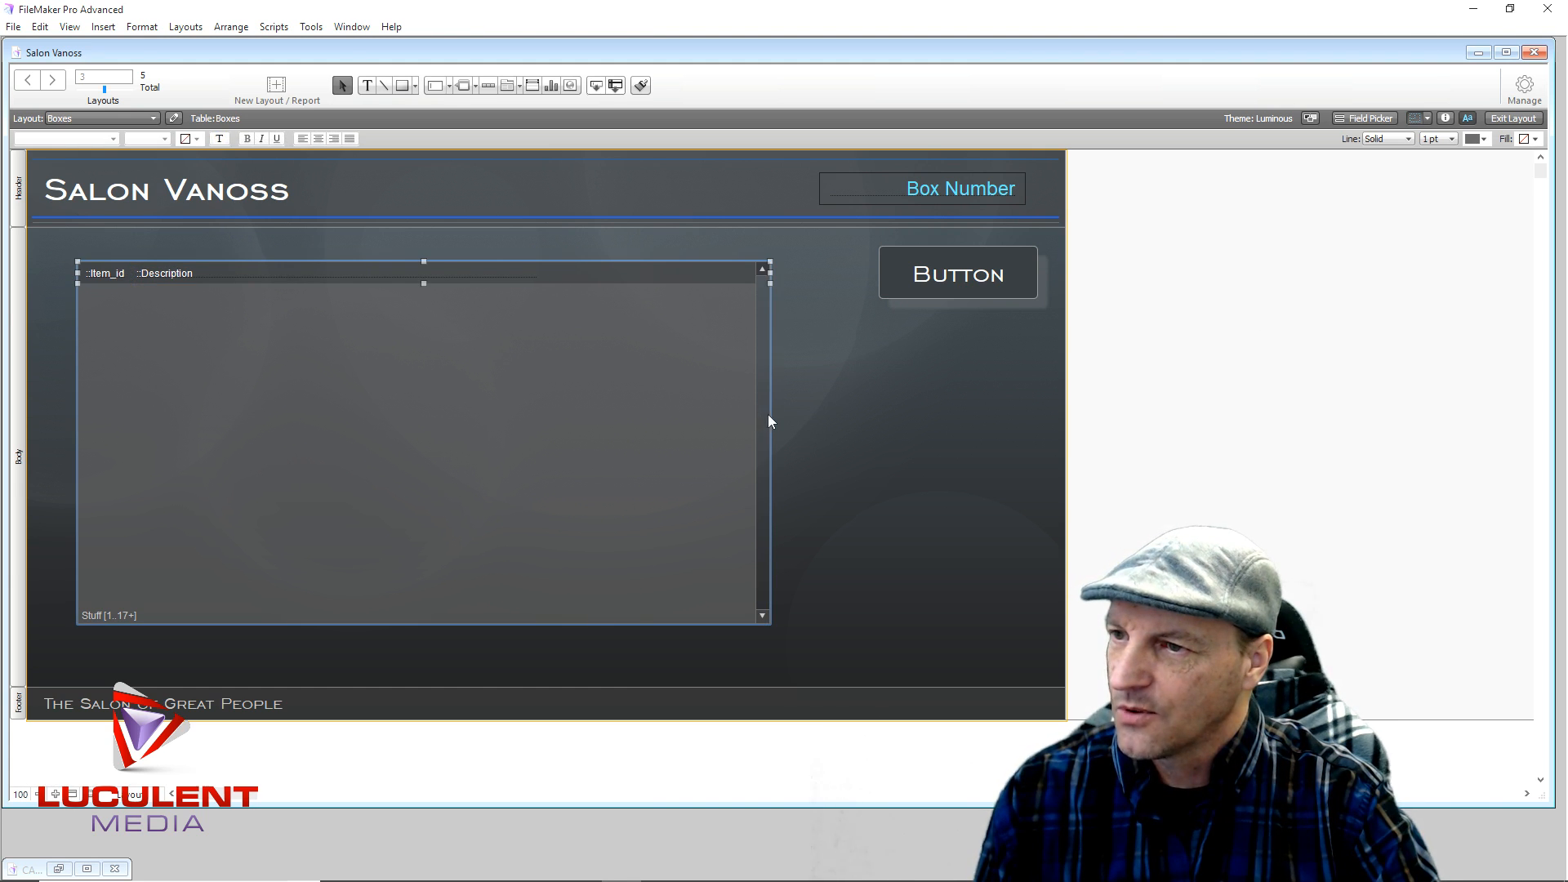
{"action": "left_click_drag", "start_coordinate": [770, 273], "coordinate": [670, 274]}
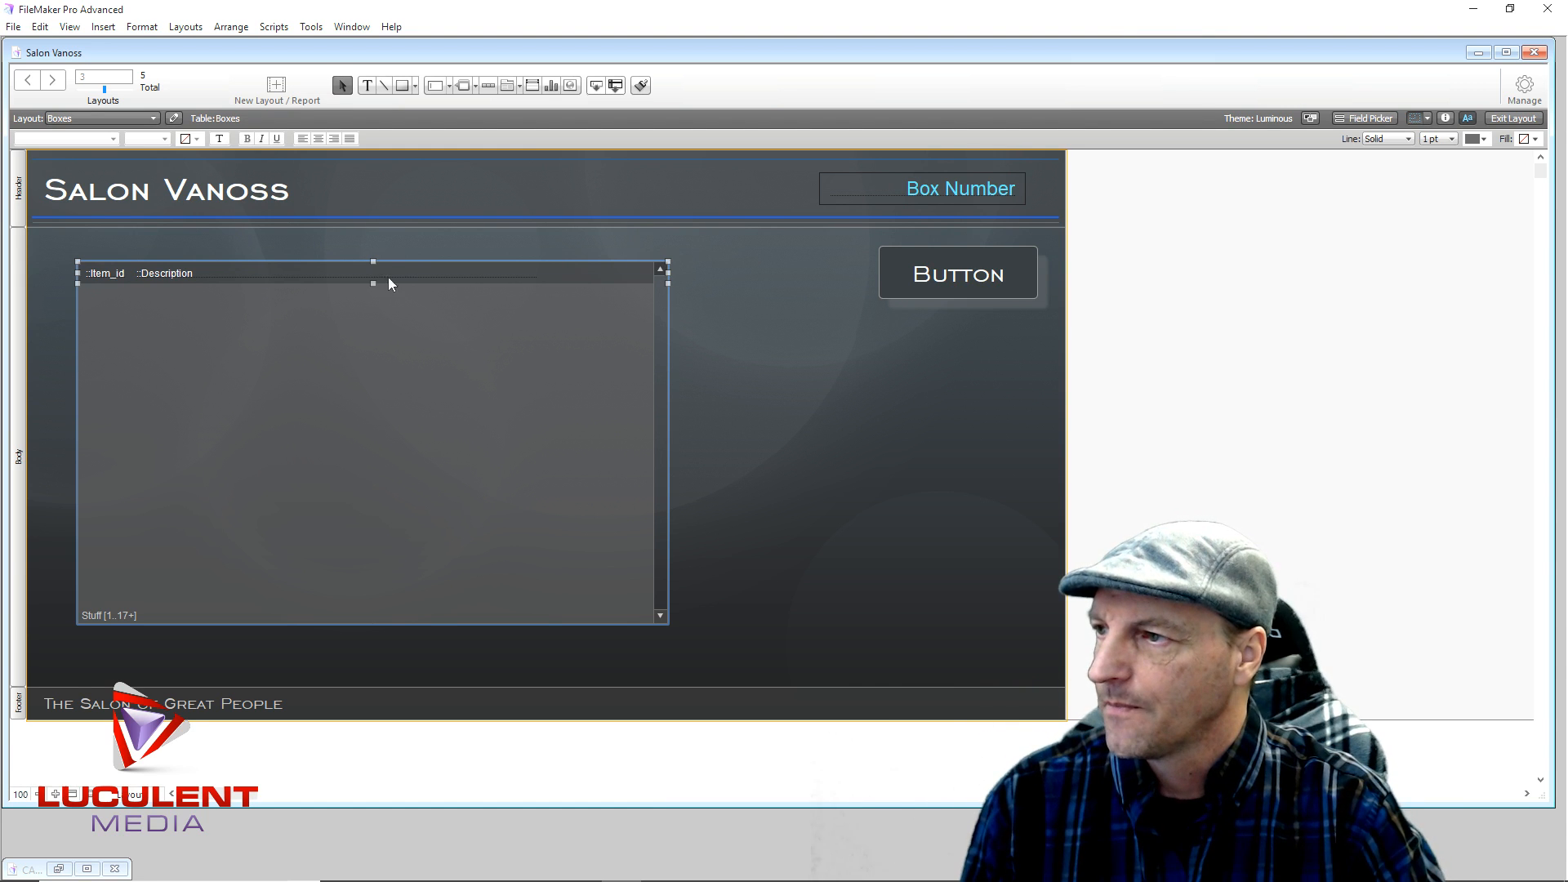
{"action": "mouse_move", "coordinate": [403, 266]}
{"action": "left_mouse_down"}
{"action": "mouse_move", "coordinate": [437, 265]}
{"action": "mouse_move", "coordinate": [405, 262]}
{"action": "left_mouse_up"}
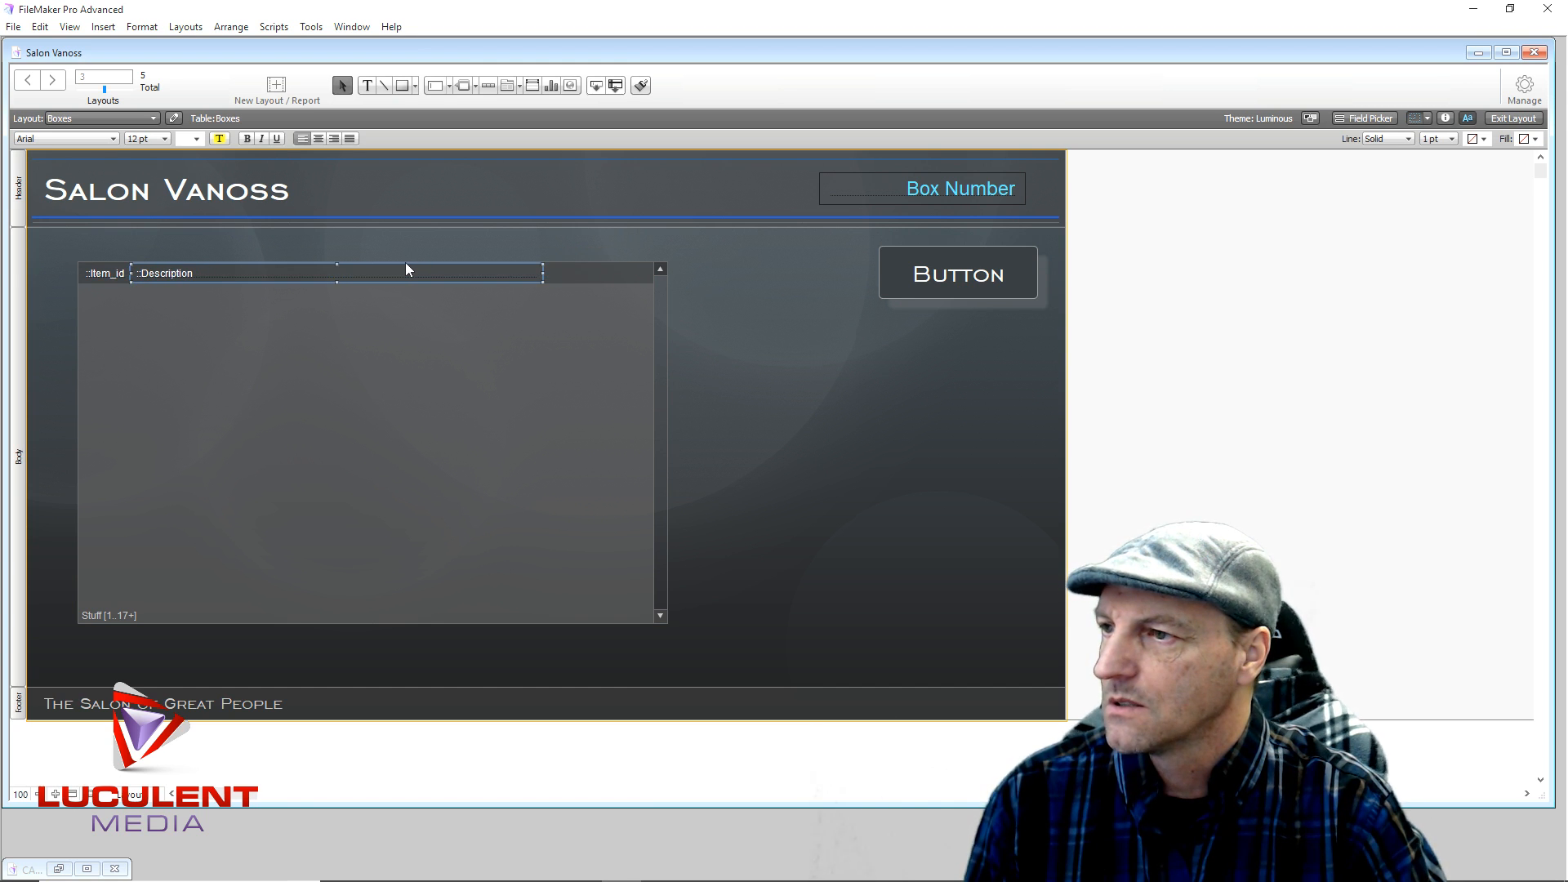
Leave layout editing of the Boxes layout and create a new Boxes record.
{"action": "left_click", "coordinate": [599, 271]}
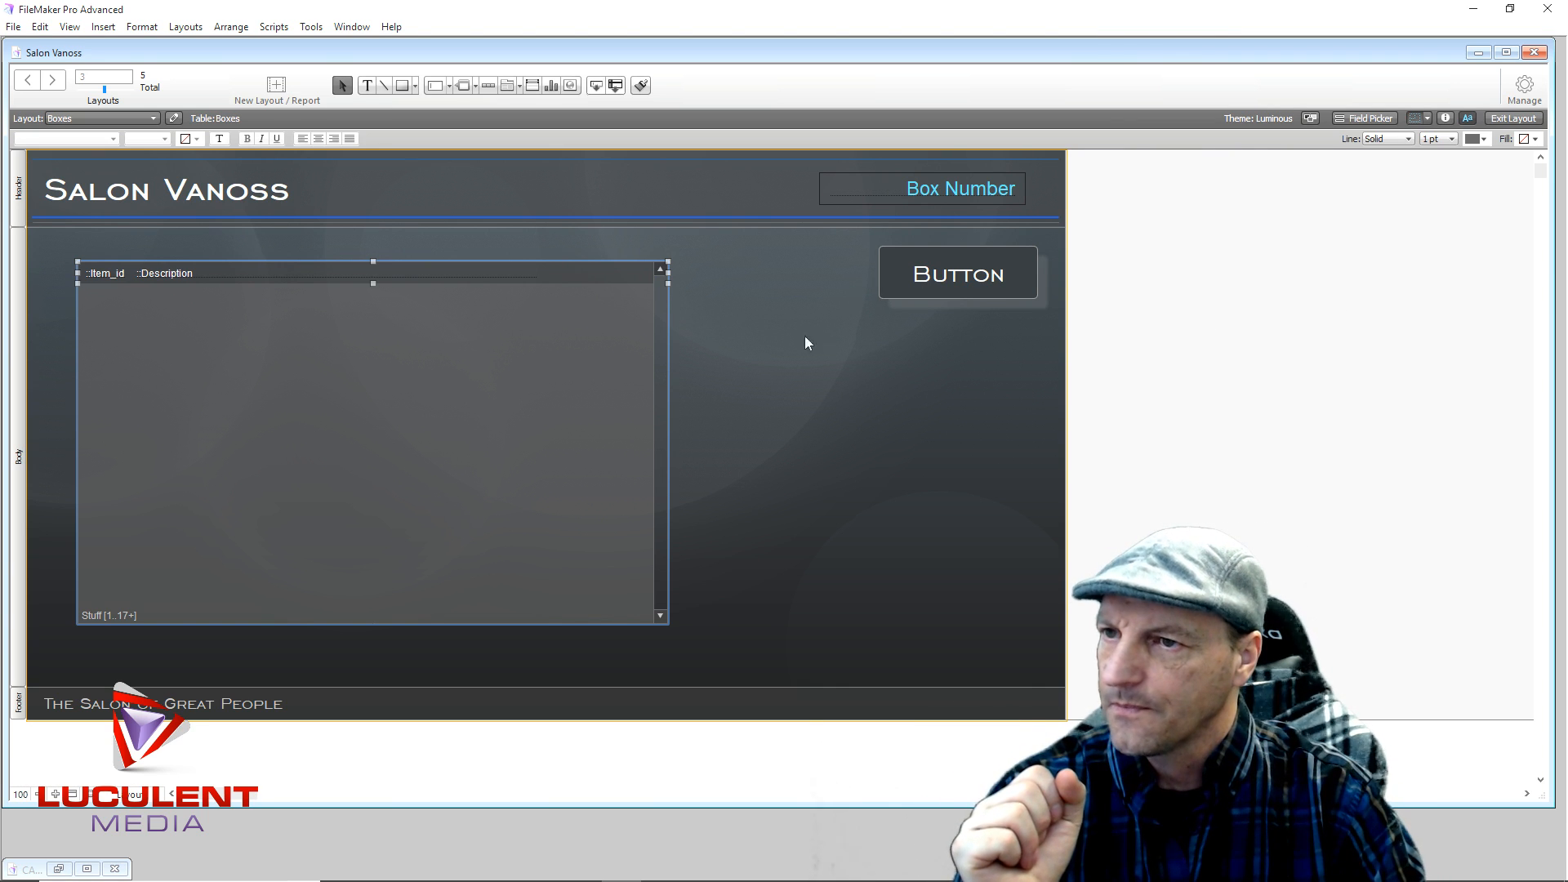
{"action": "left_click", "coordinate": [771, 356]}
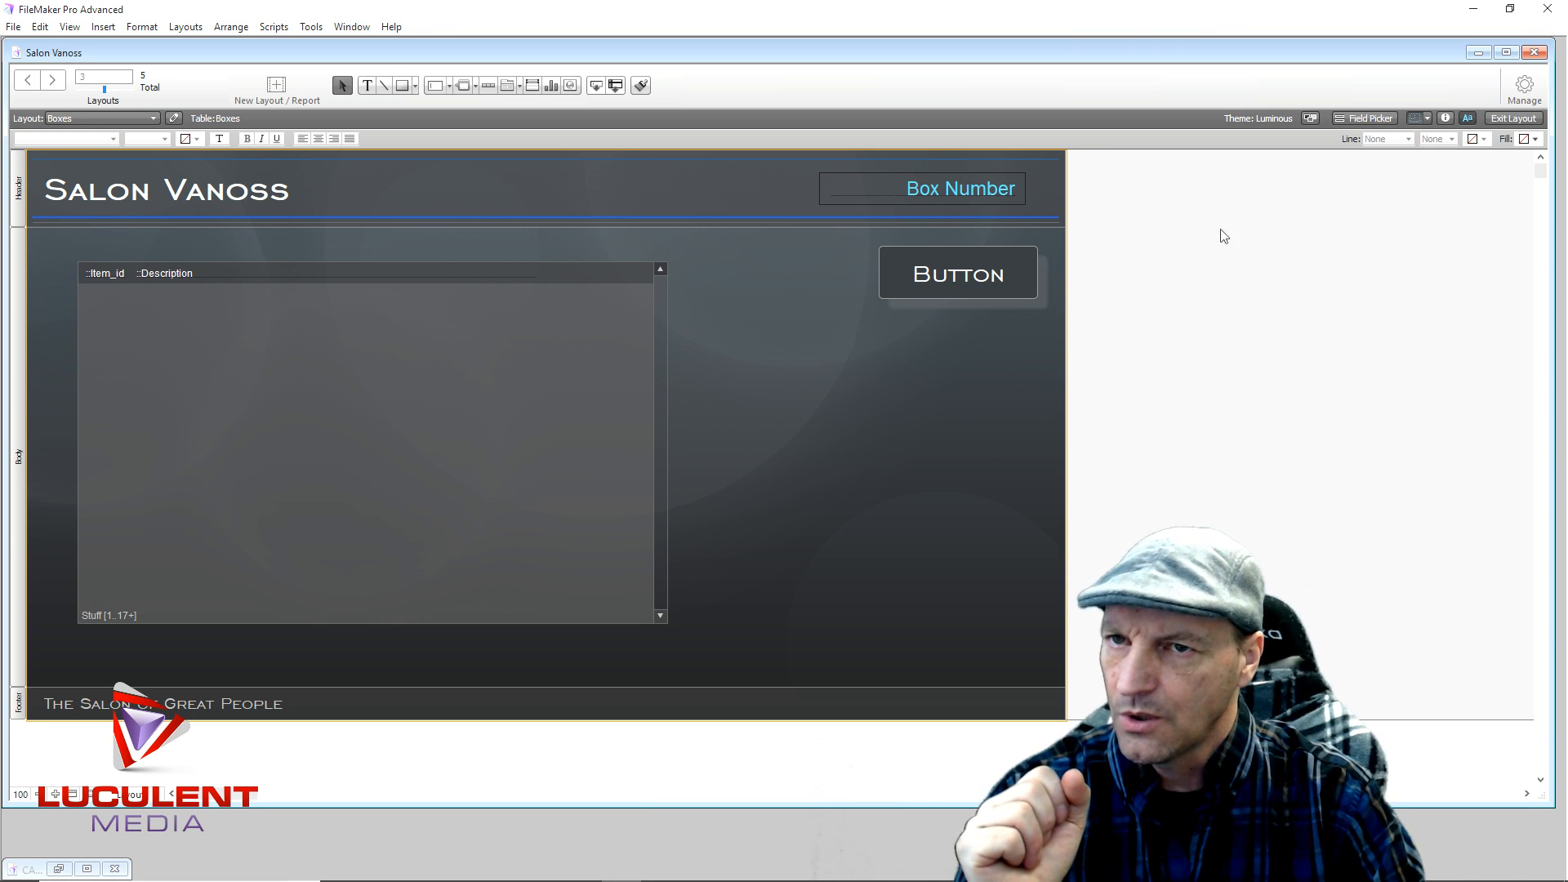
{"action": "left_click", "coordinate": [1513, 120]}
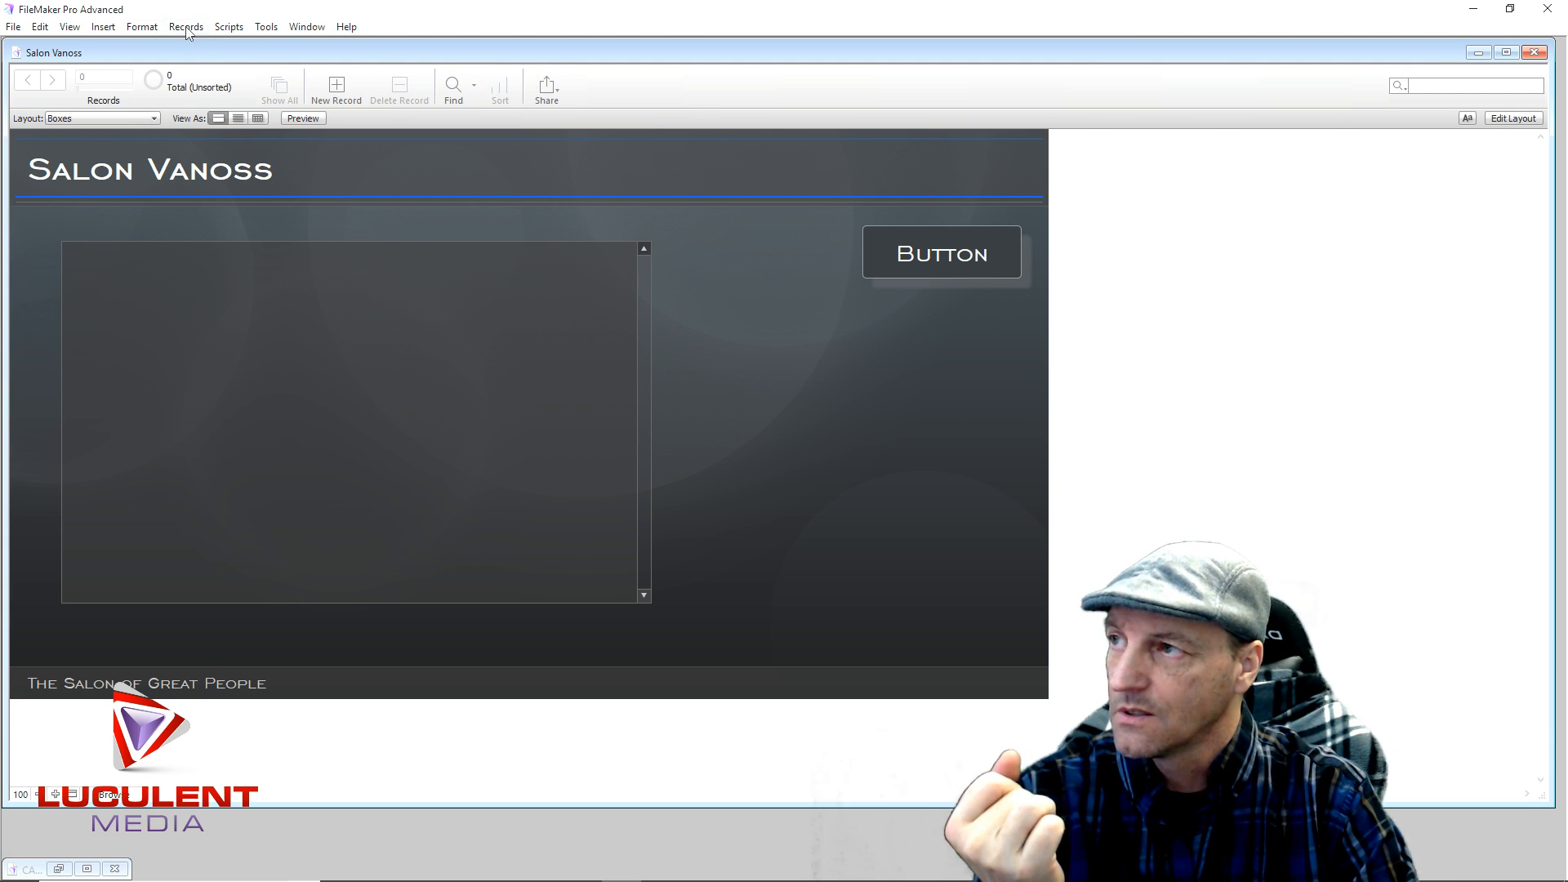
{"action": "left_click", "coordinate": [336, 86]}
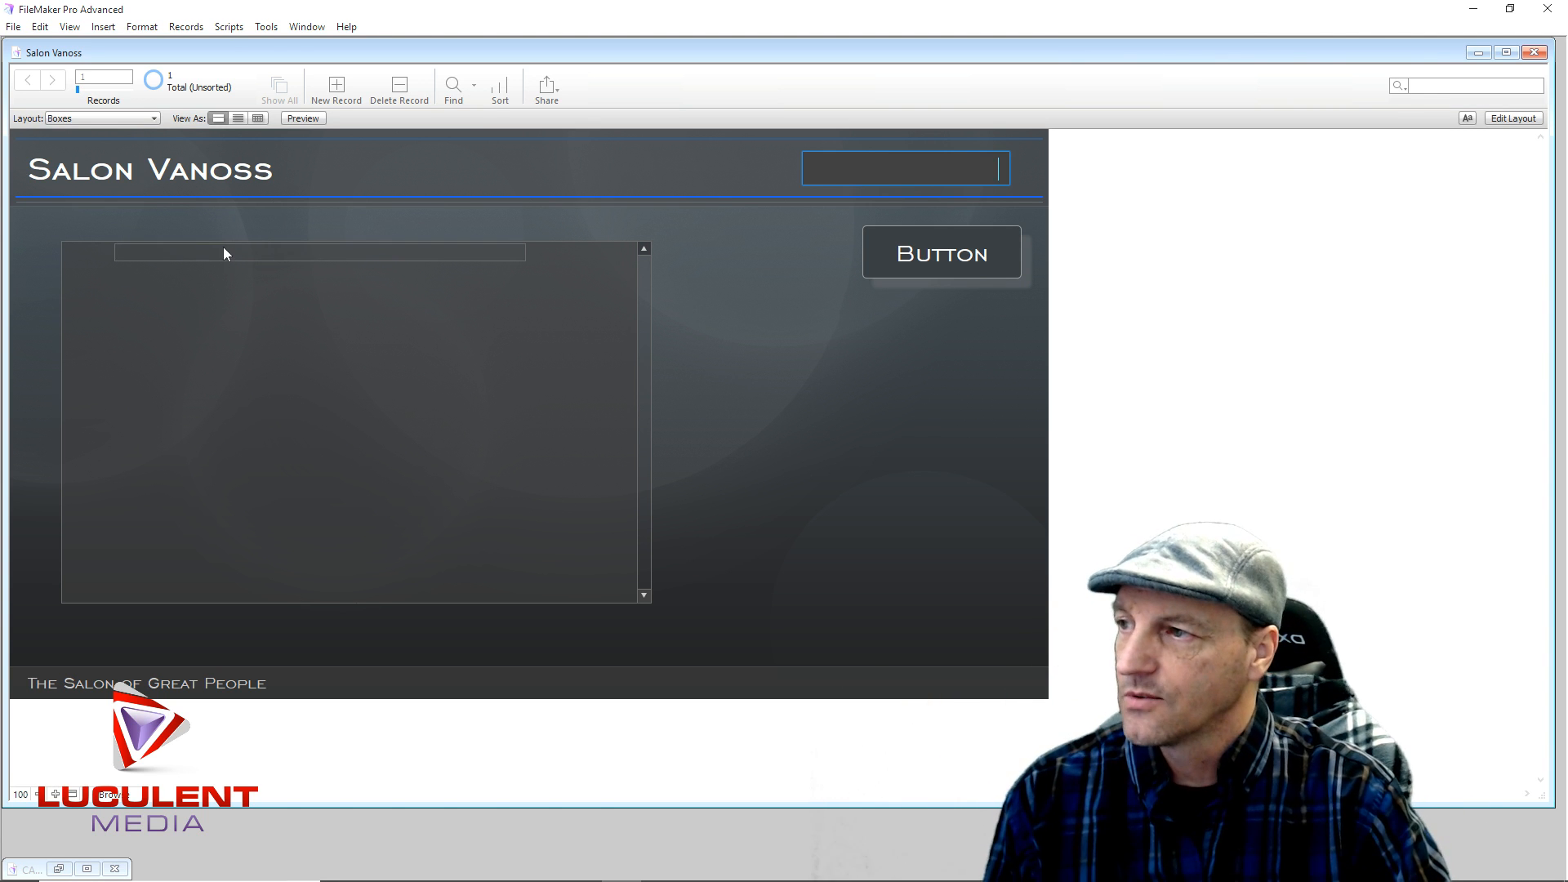
Enter Forks and Spoons as the descriptions in the first two rows of the Stuff portal.
{"action": "left_click", "coordinate": [215, 255]}
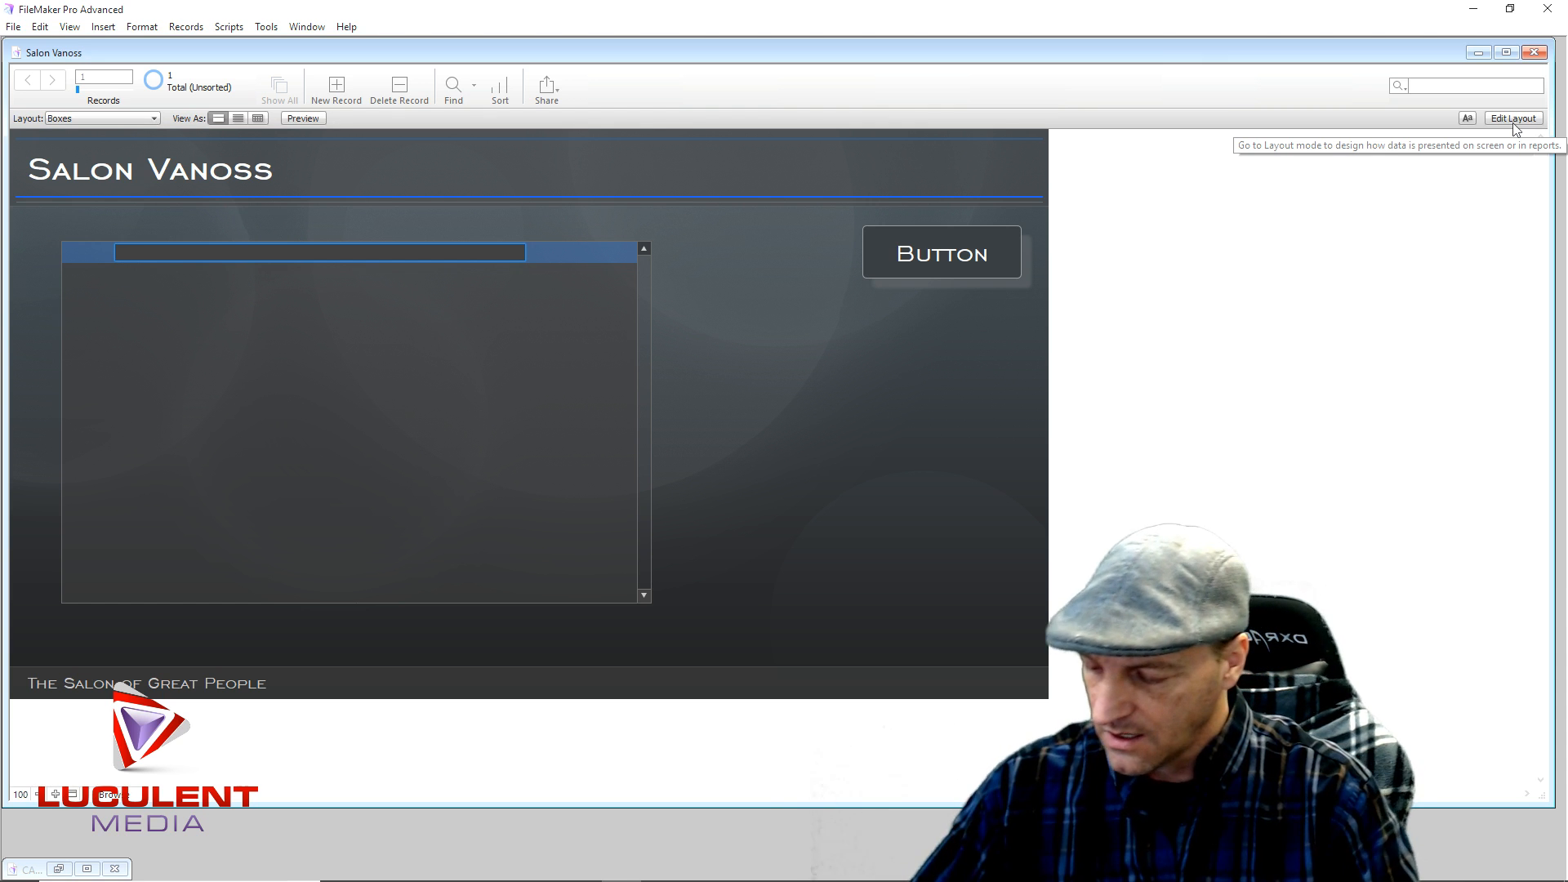
{"action": "type", "text": "Forks"}
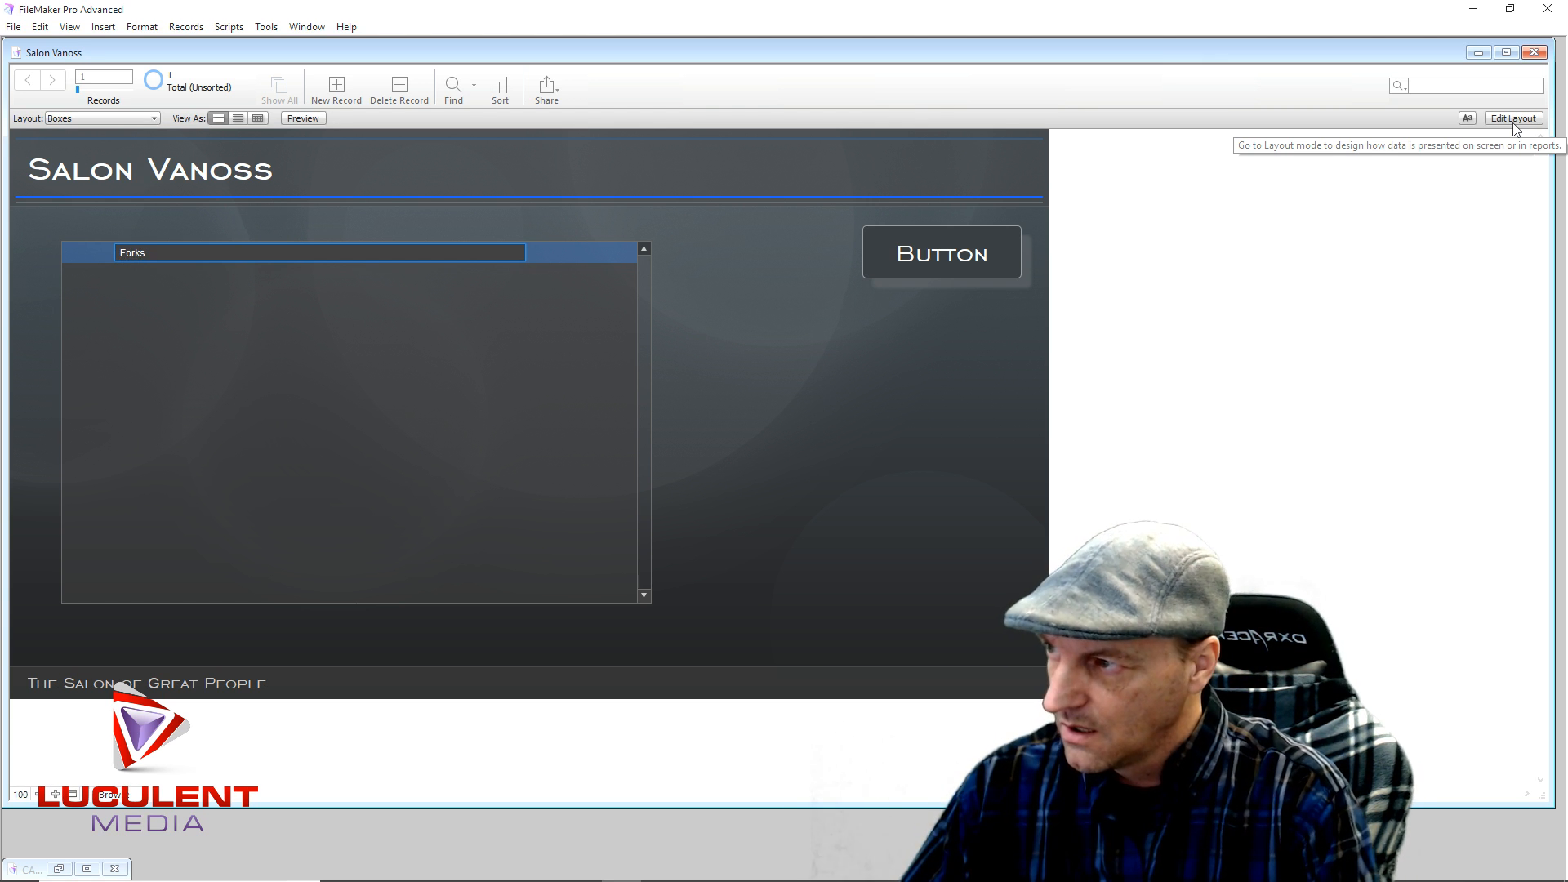
{"action": "key", "text": "Return"}
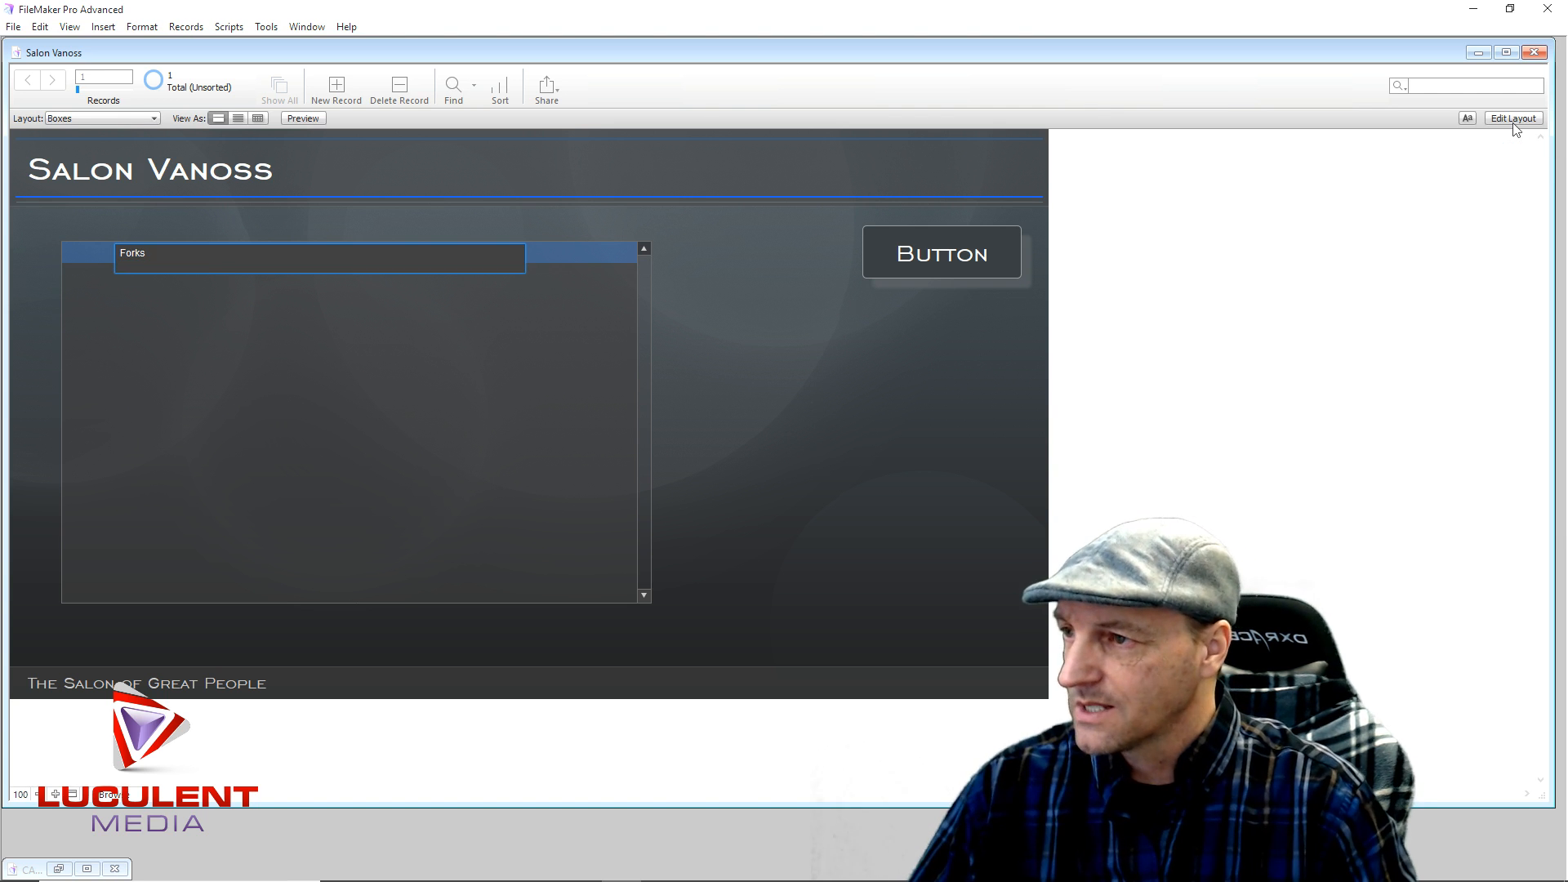
{"action": "left_click", "coordinate": [119, 310]}
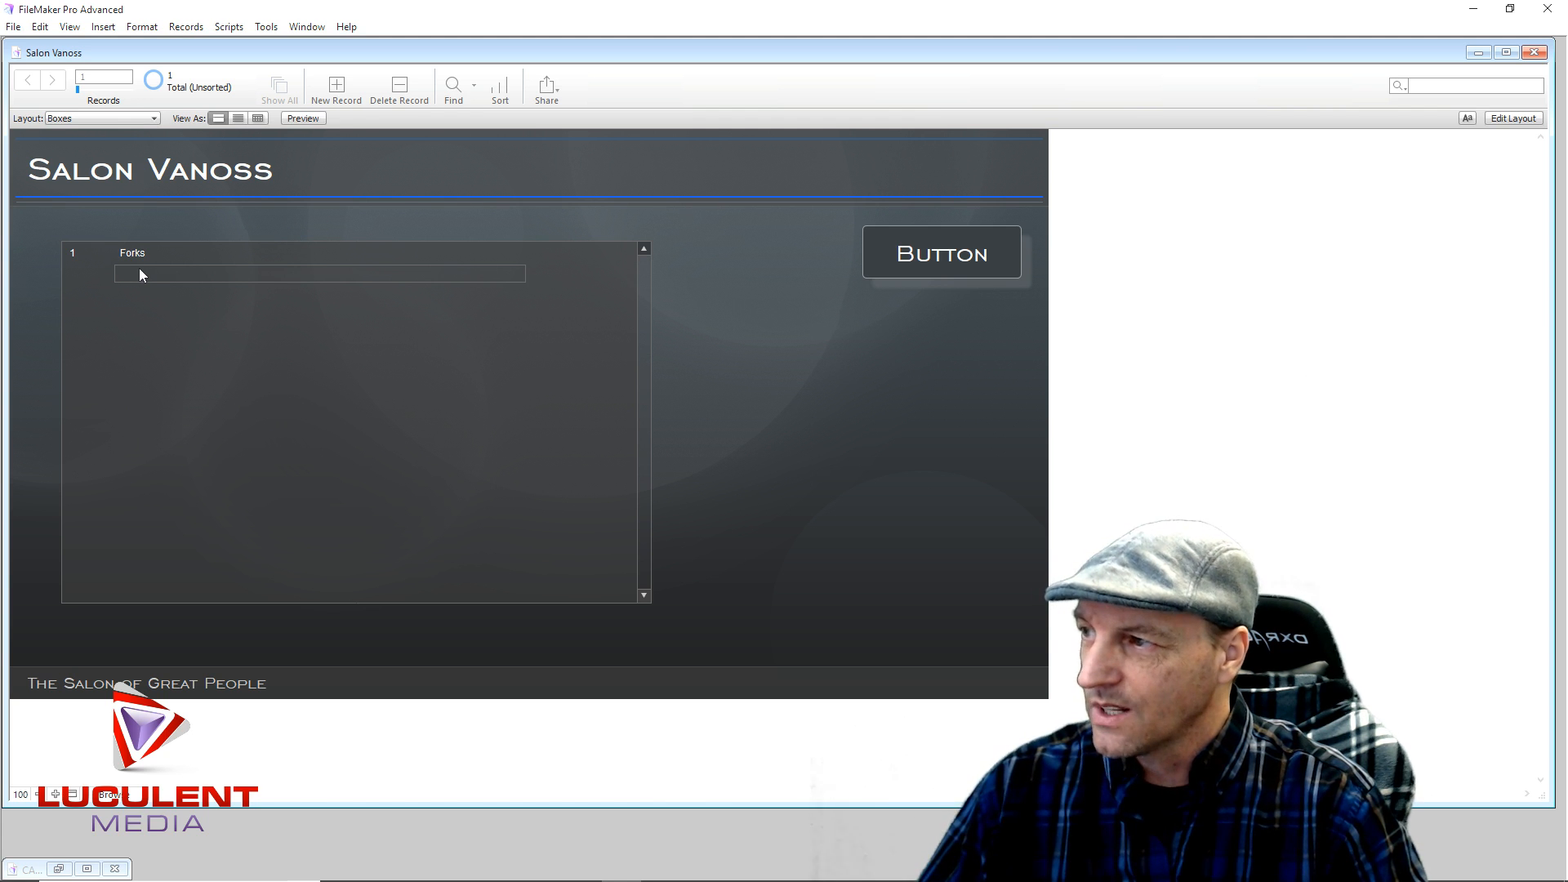
{"action": "left_click", "coordinate": [153, 273]}
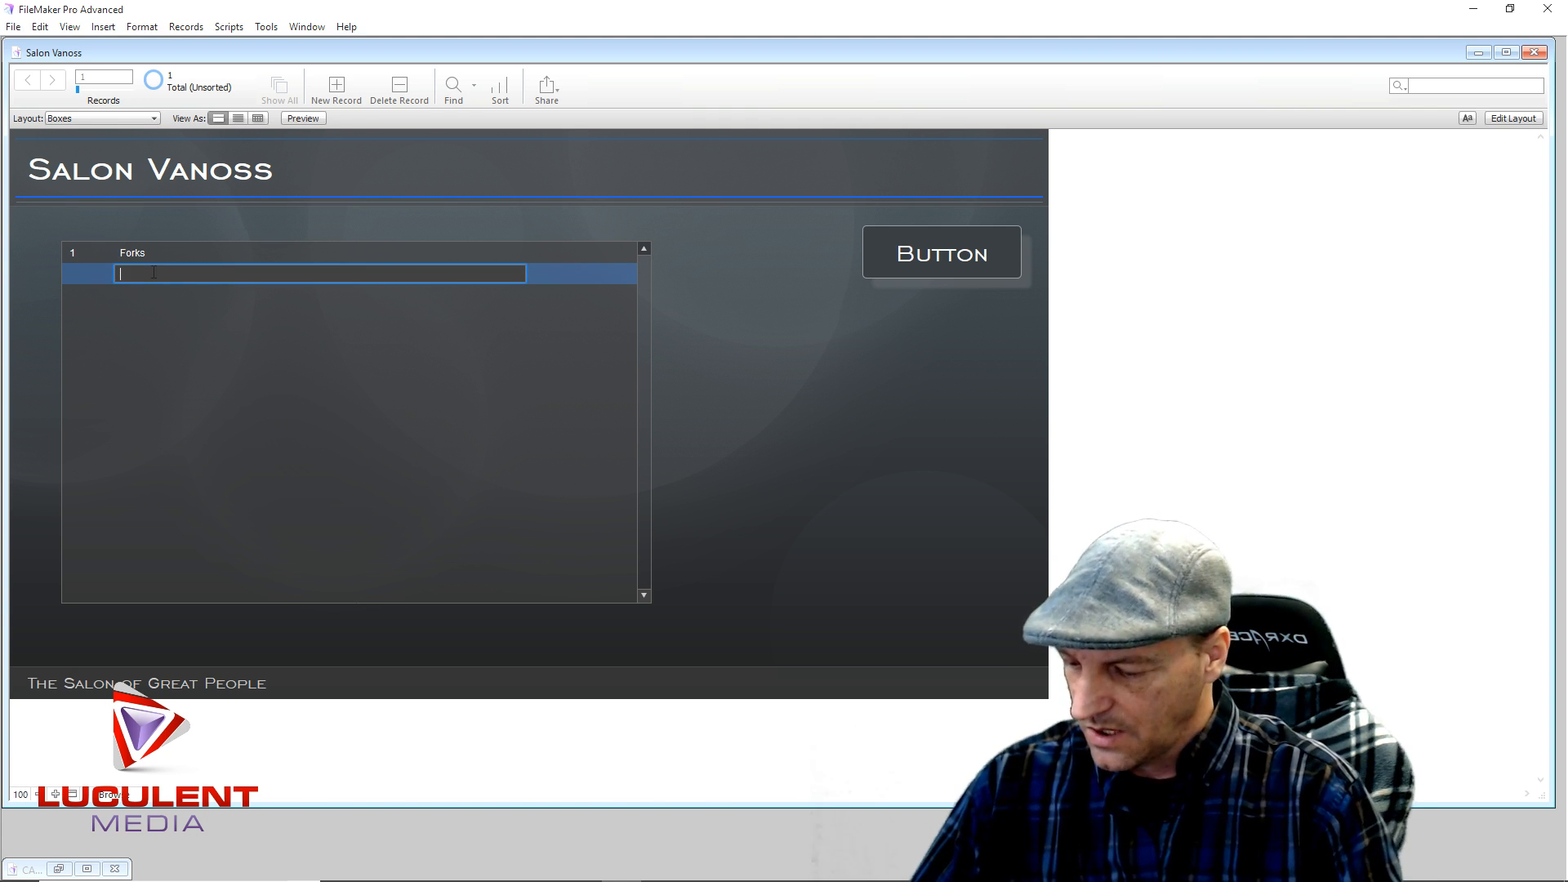
{"action": "type", "text": "Spoons"}
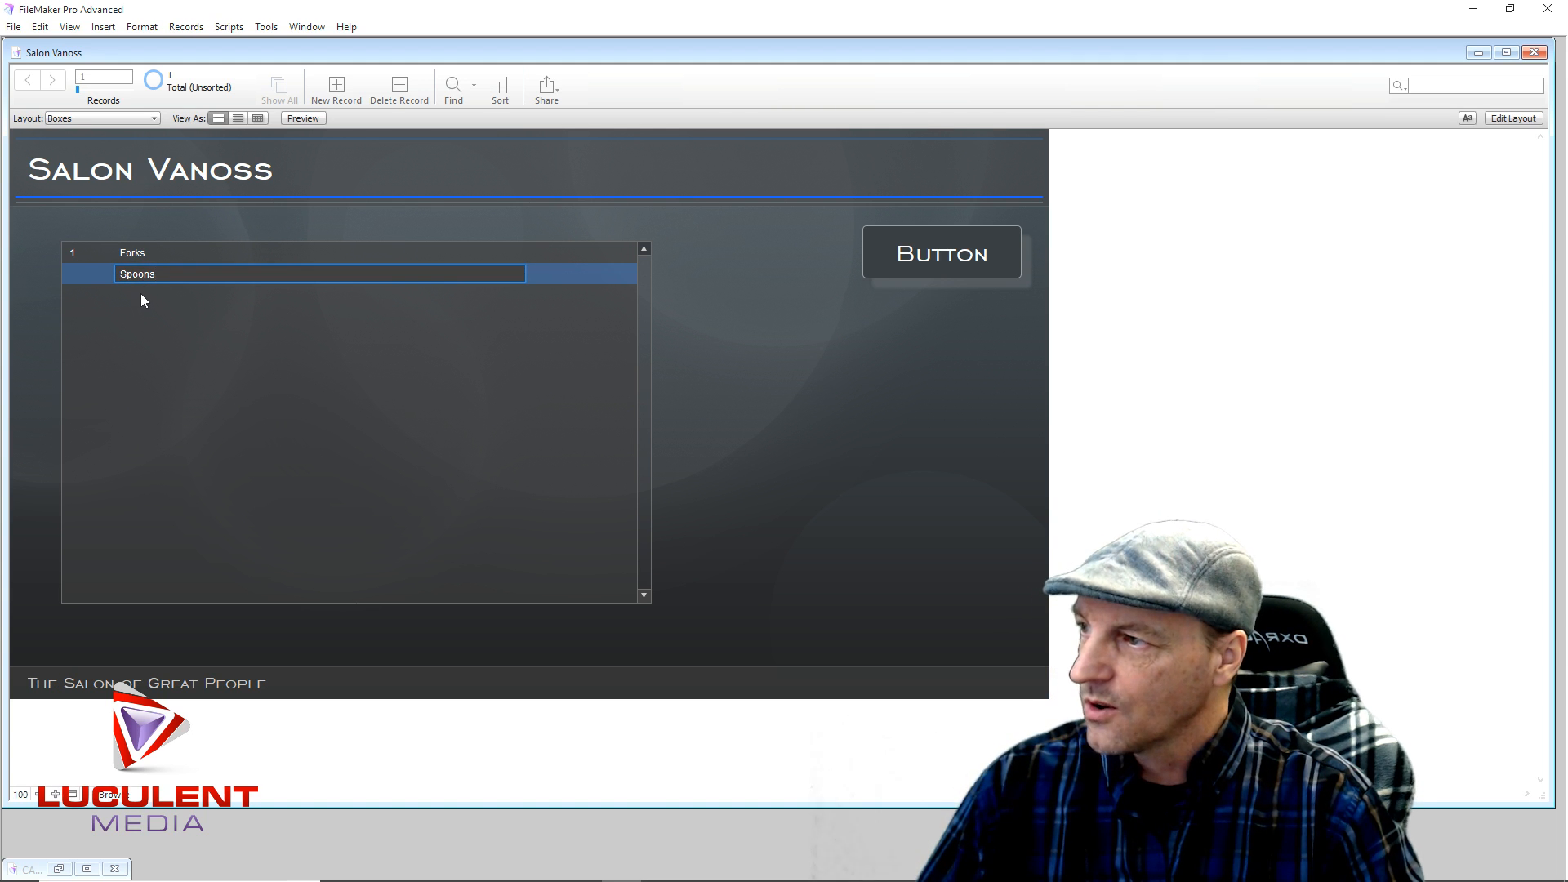
{"action": "key", "text": "Tab"}
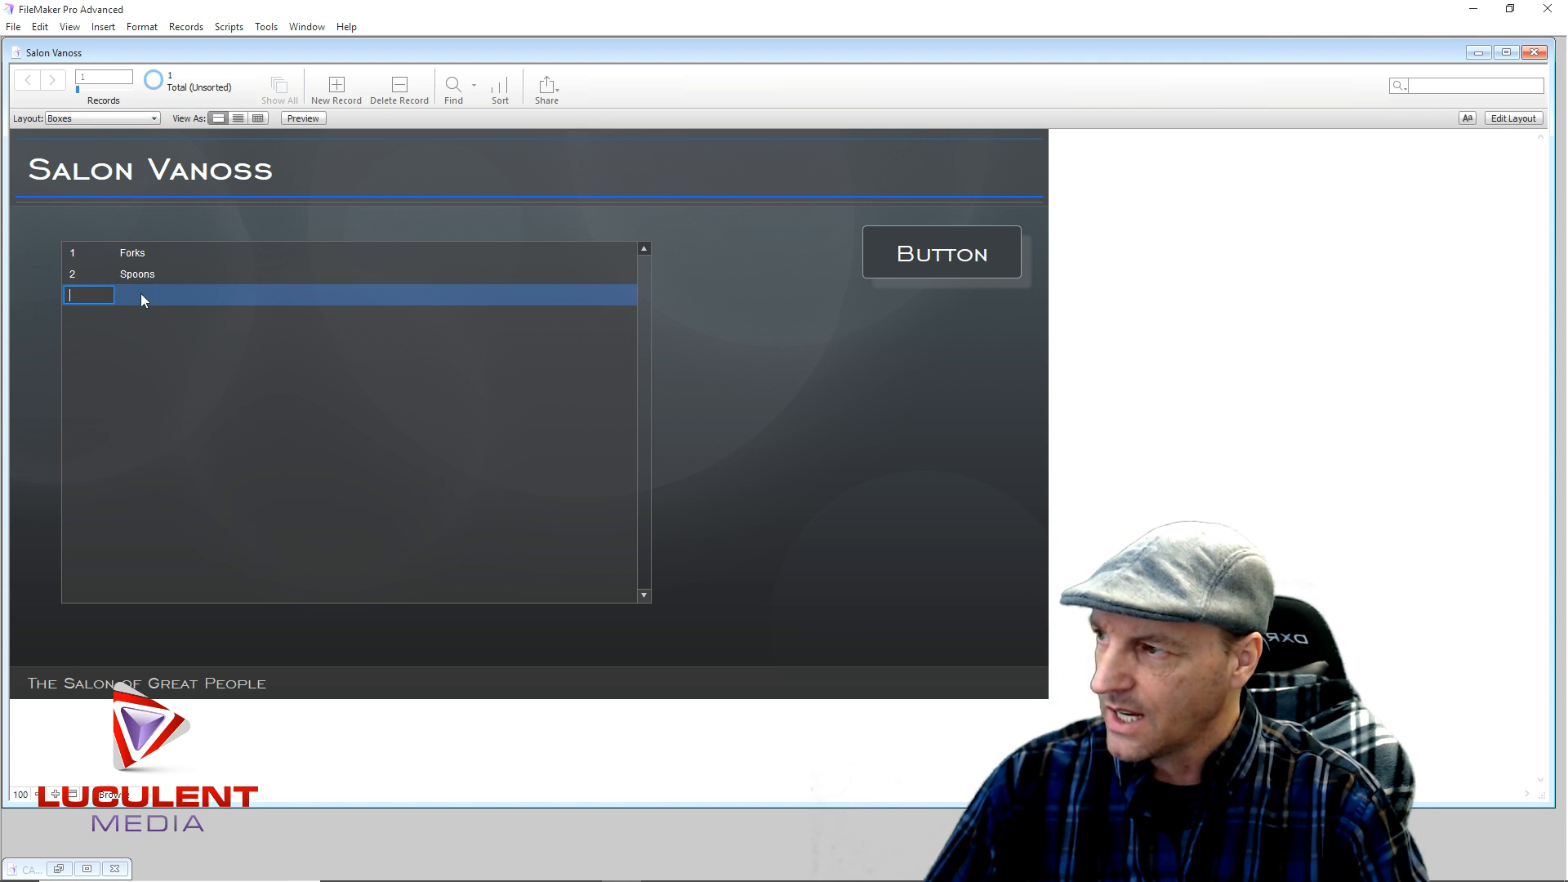
Enter Knives as the description in the portal's third row, commit the record and return to editing the layout.
{"action": "left_click", "coordinate": [141, 294]}
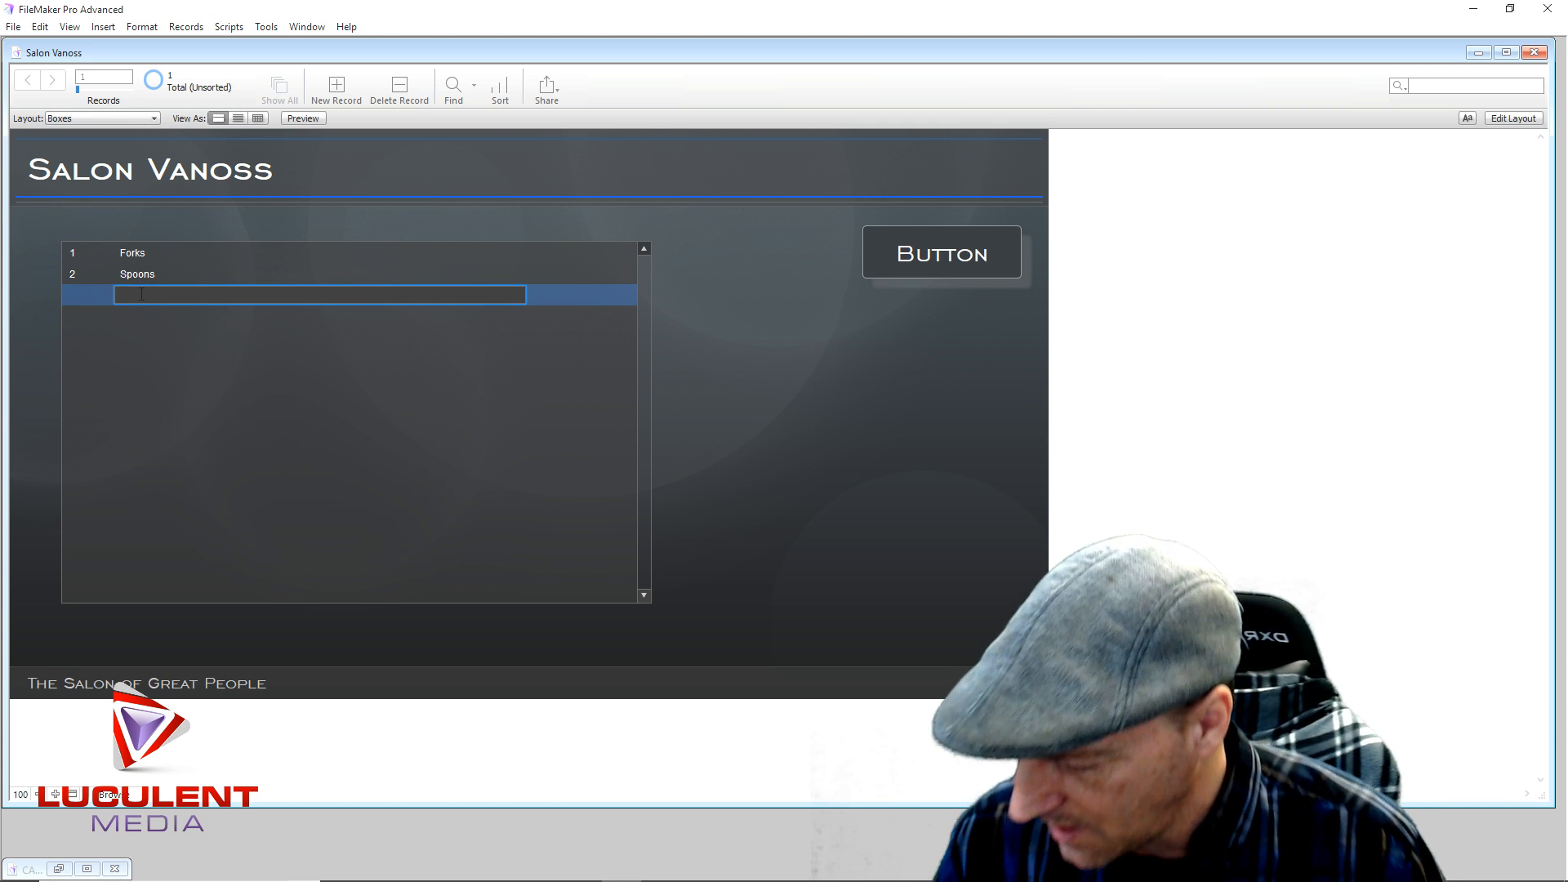
{"action": "type", "text": "Kni"}
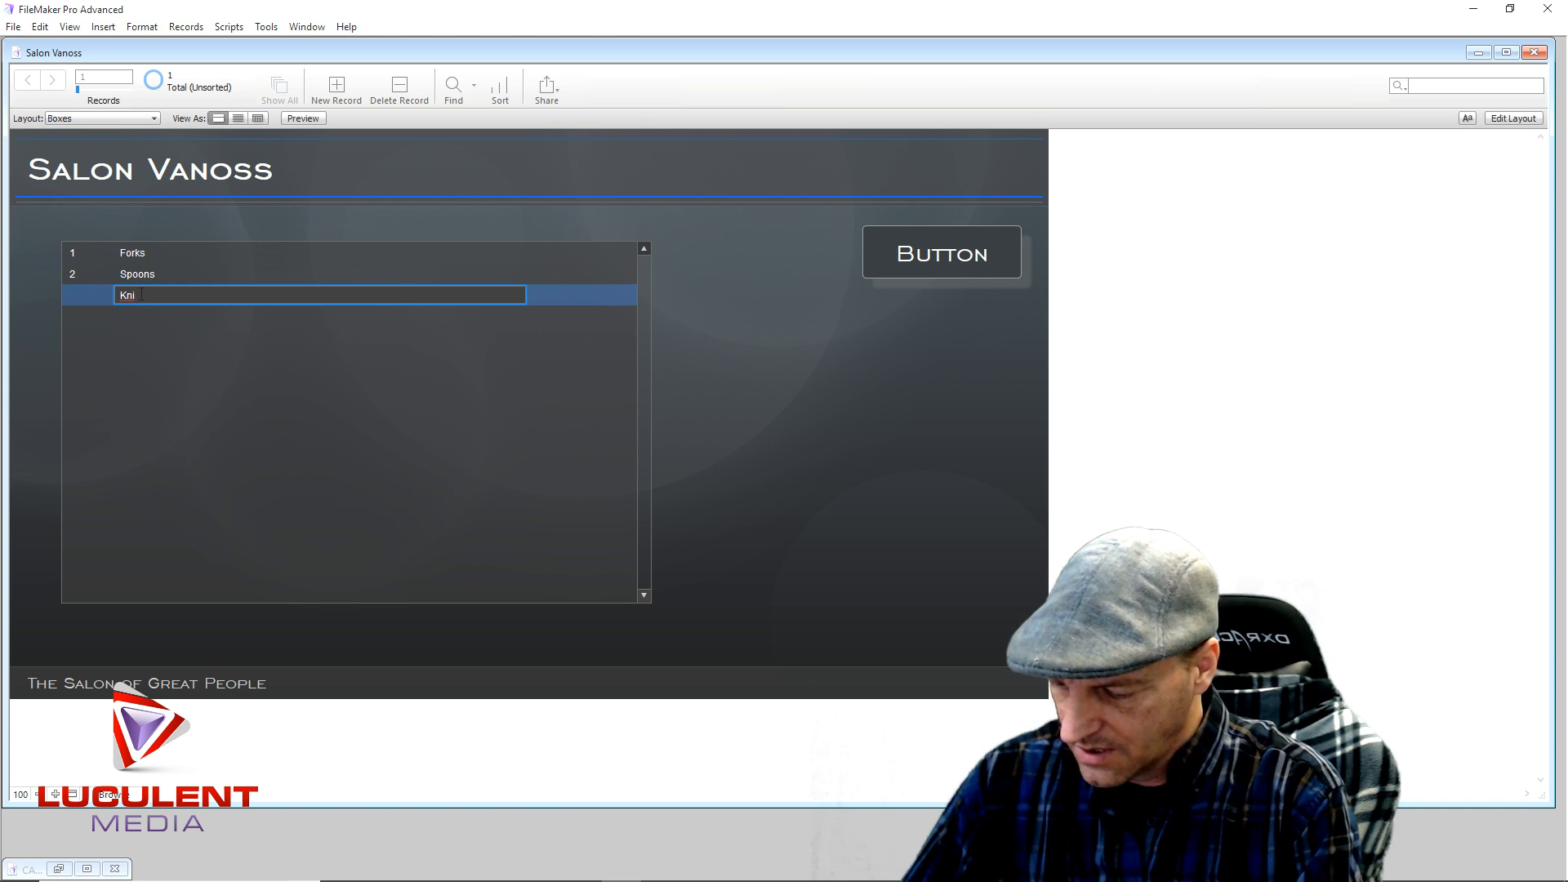
{"action": "type", "text": "ves"}
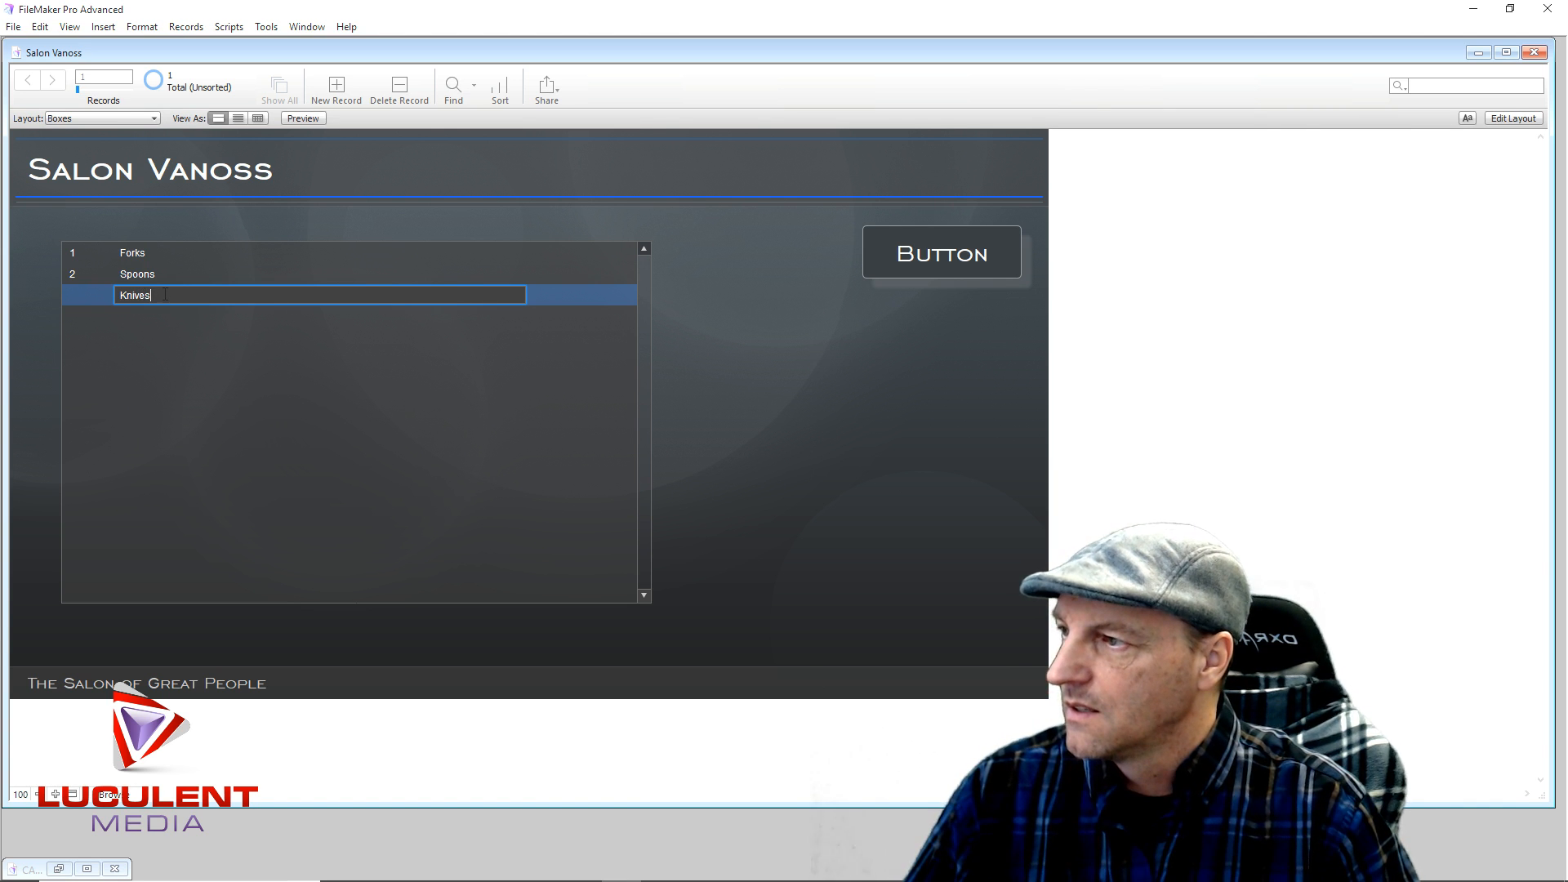
{"action": "left_click", "coordinate": [135, 314]}
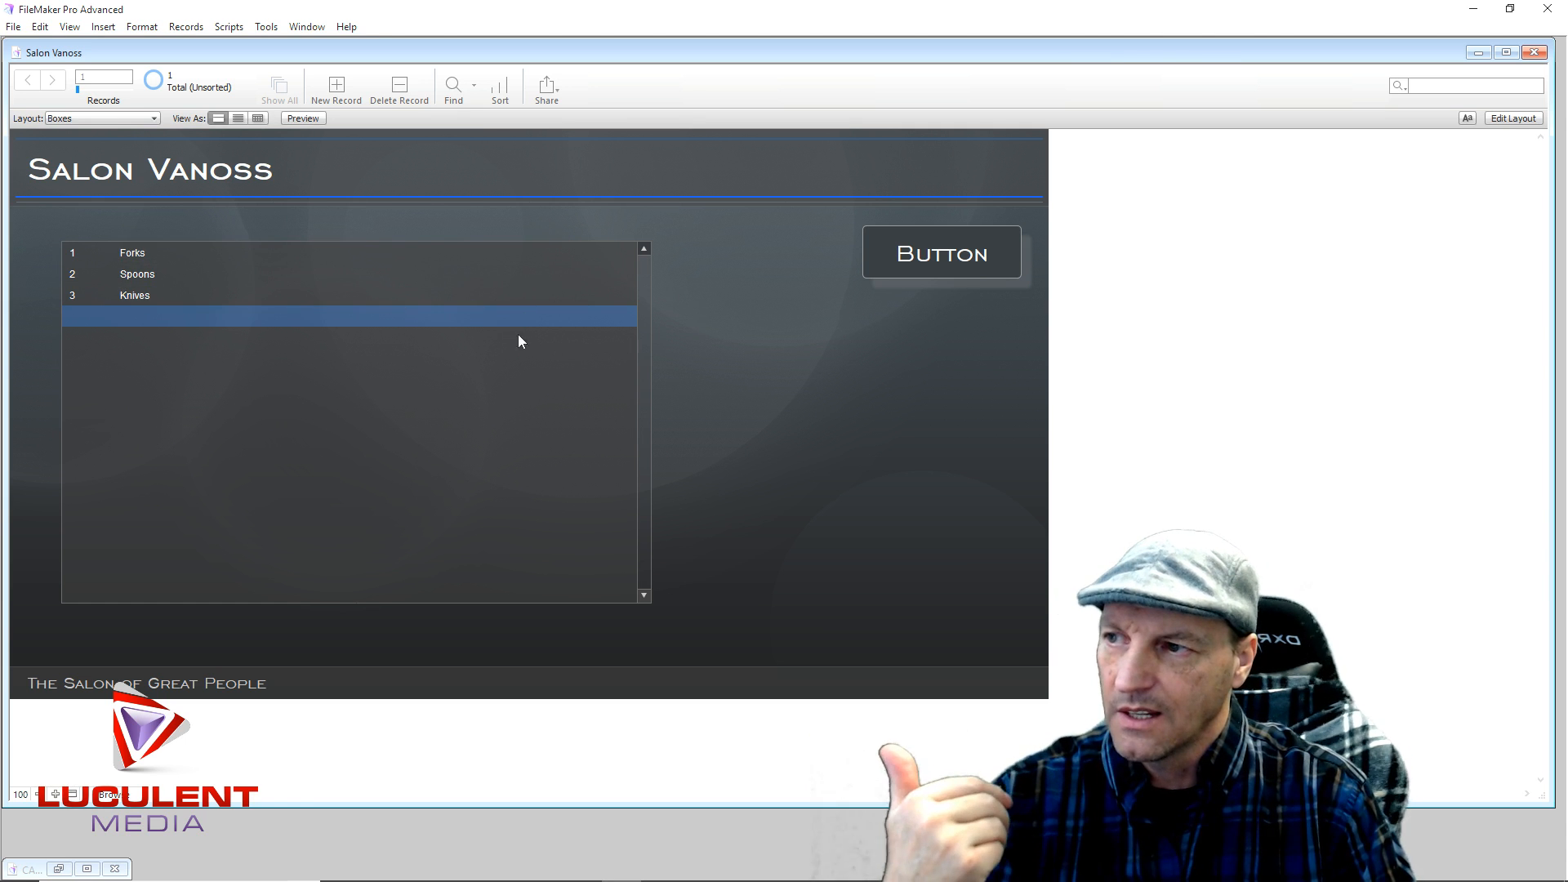
{"action": "left_click", "coordinate": [842, 357]}
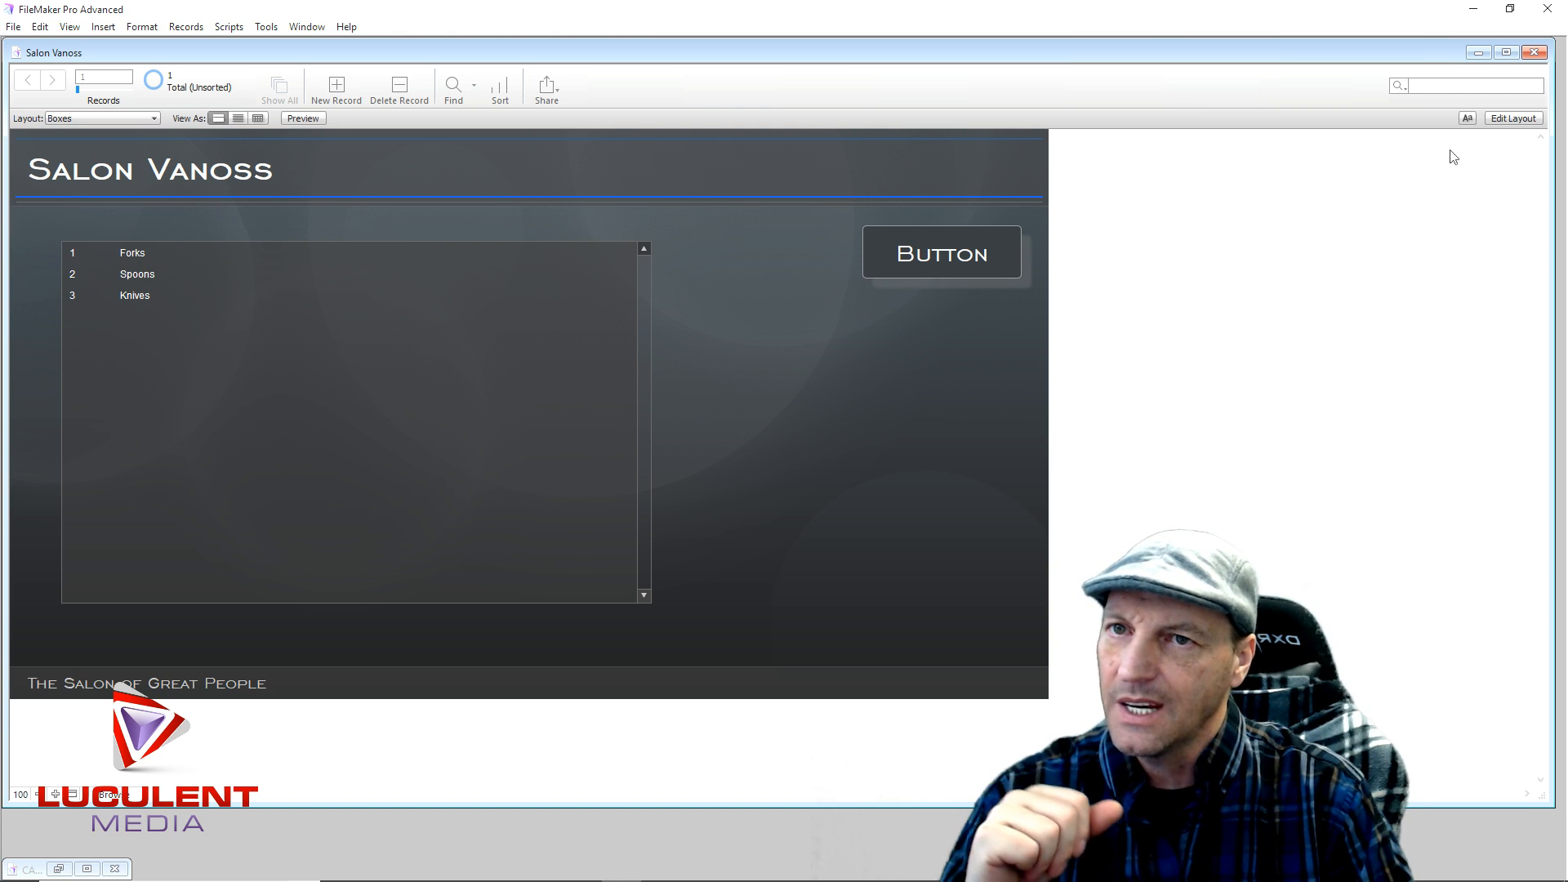
{"action": "left_click", "coordinate": [1509, 119]}
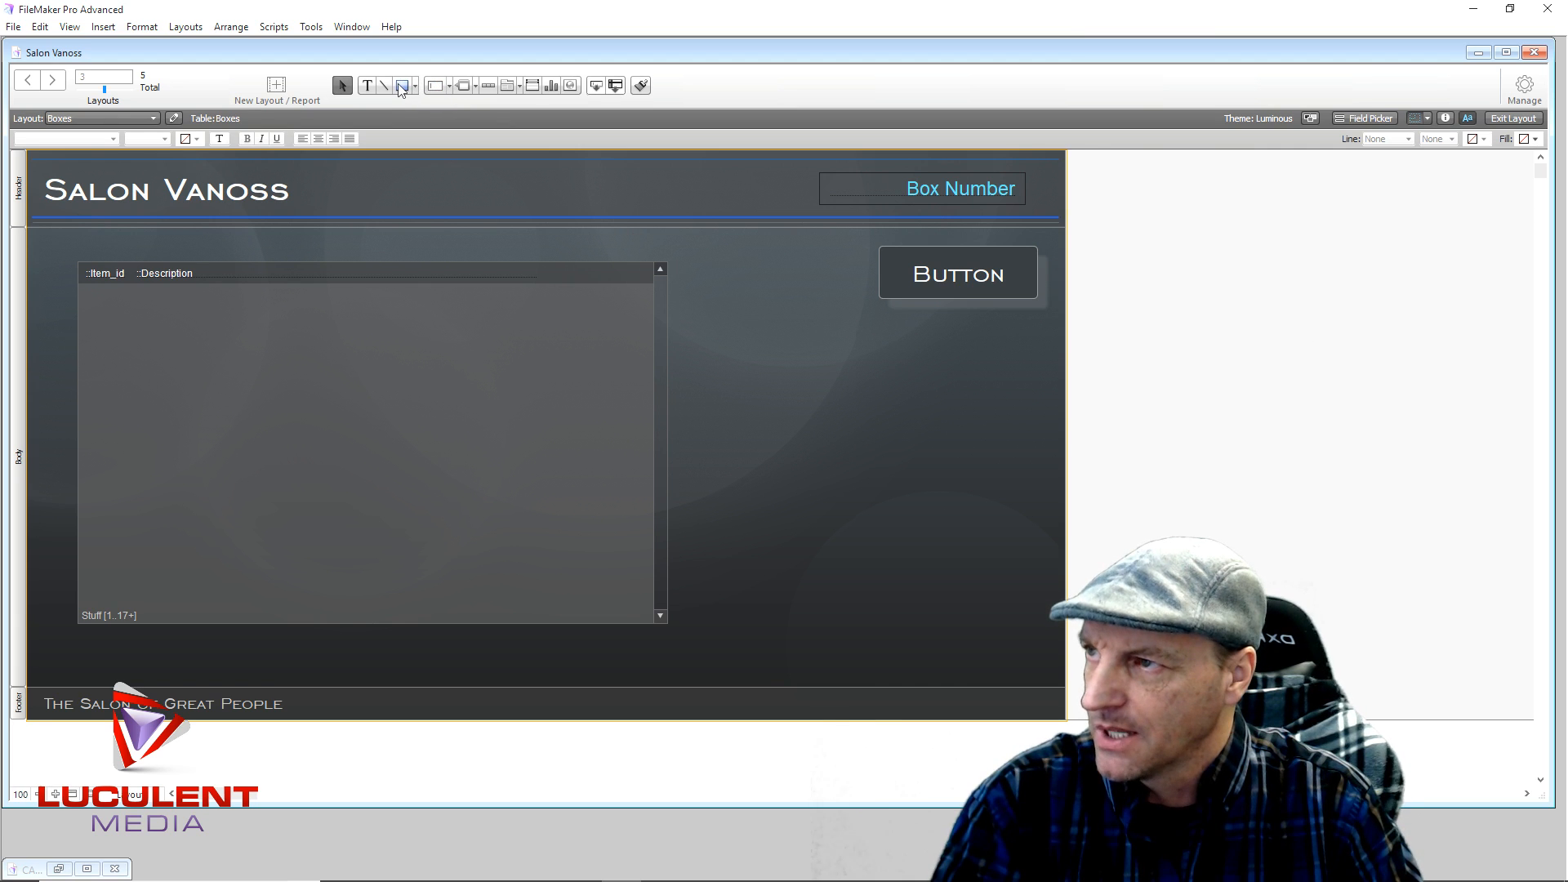
{"action": "left_click", "coordinate": [474, 87]}
{"action": "left_click", "coordinate": [493, 107]}
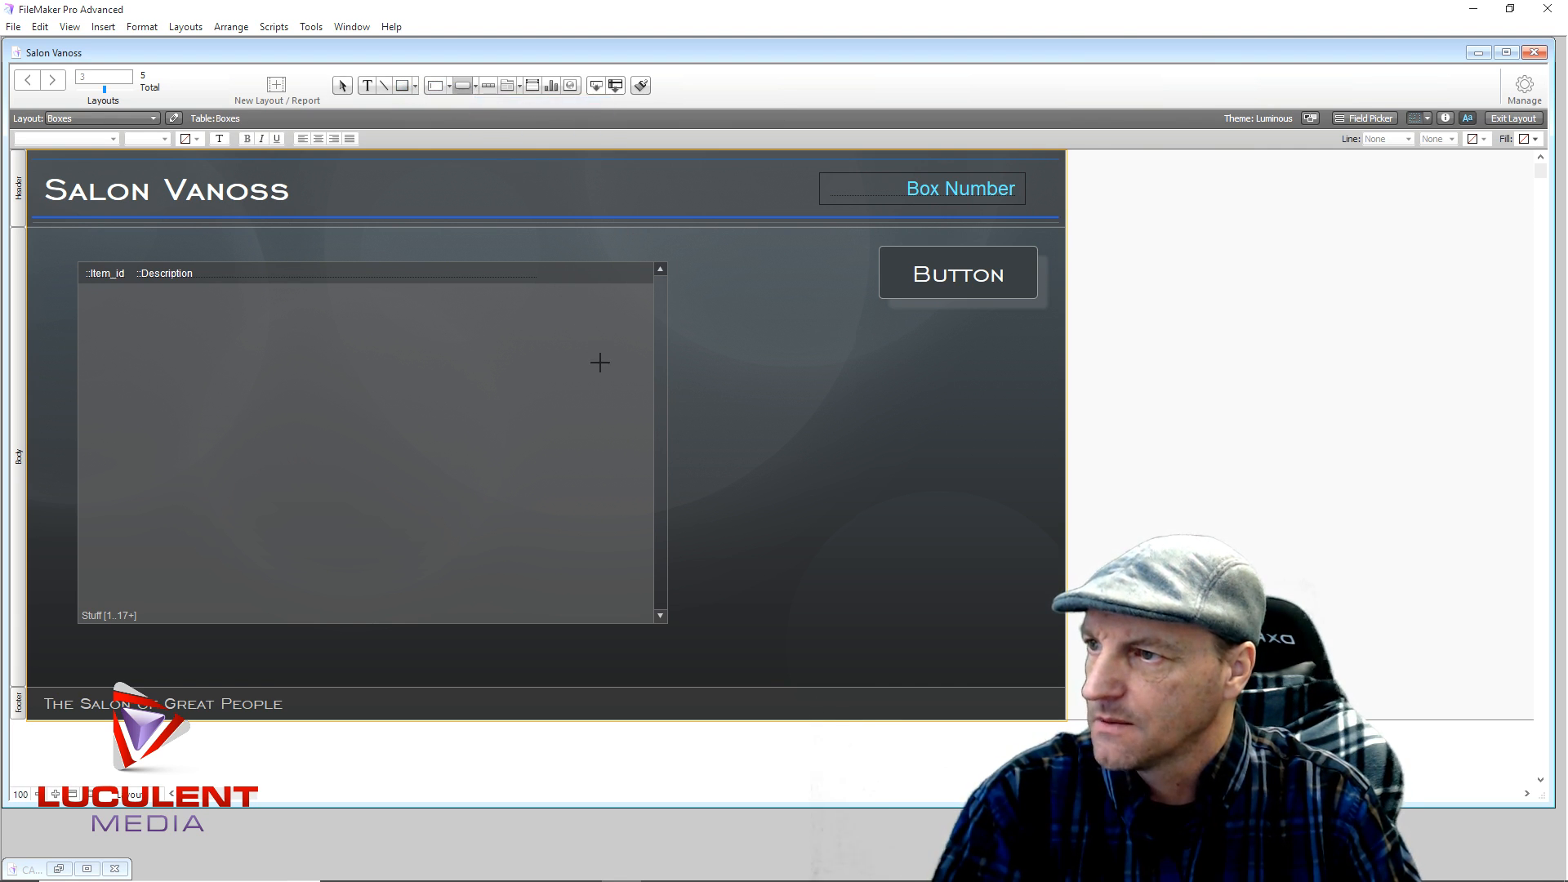
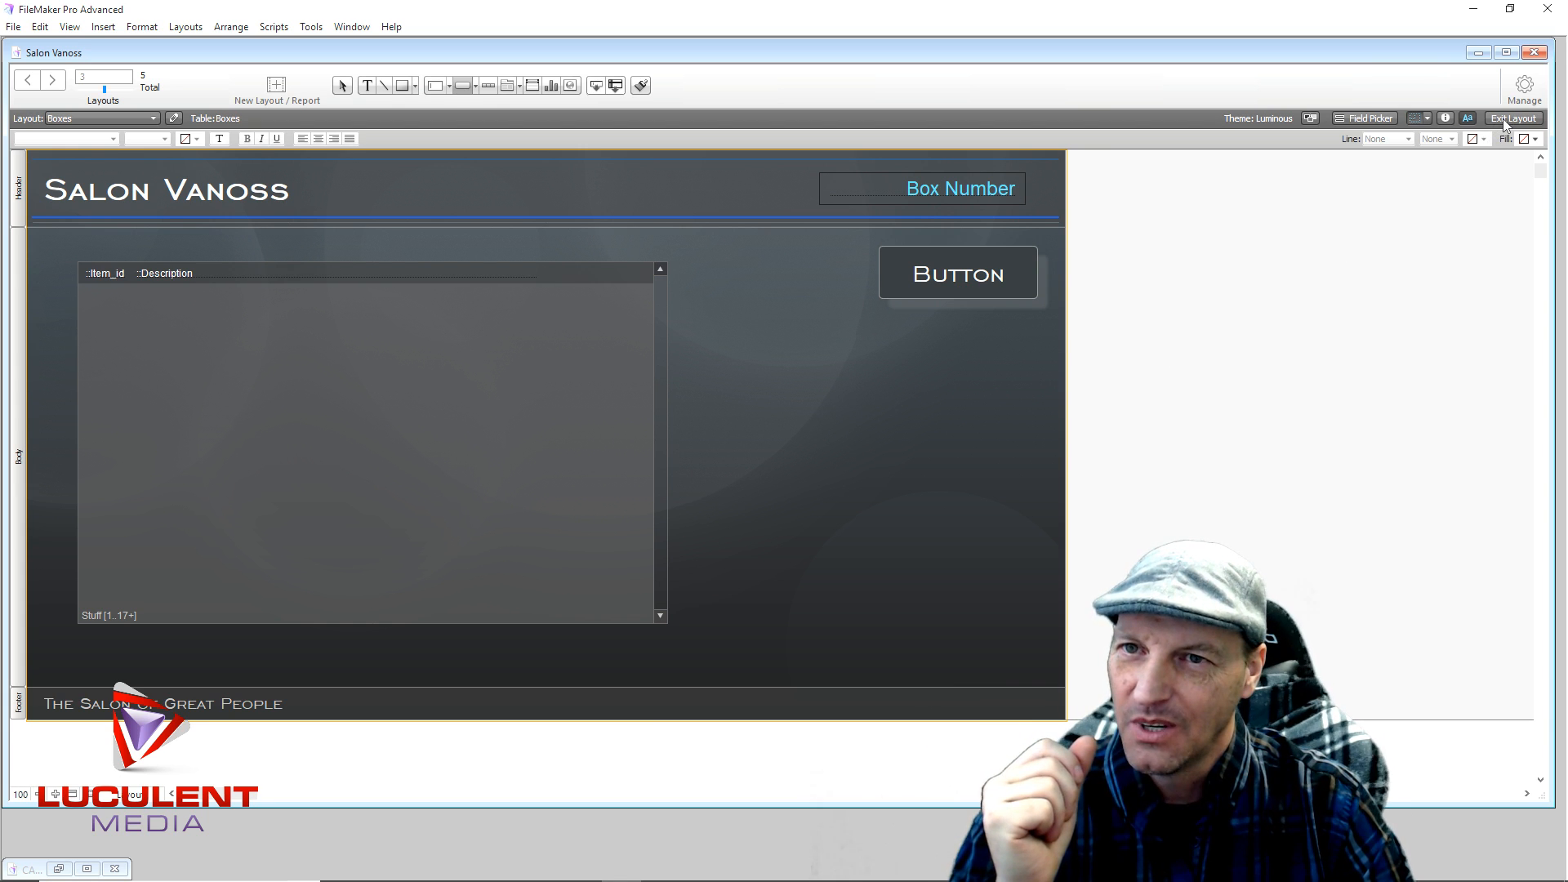
{"action": "left_click", "coordinate": [343, 86]}
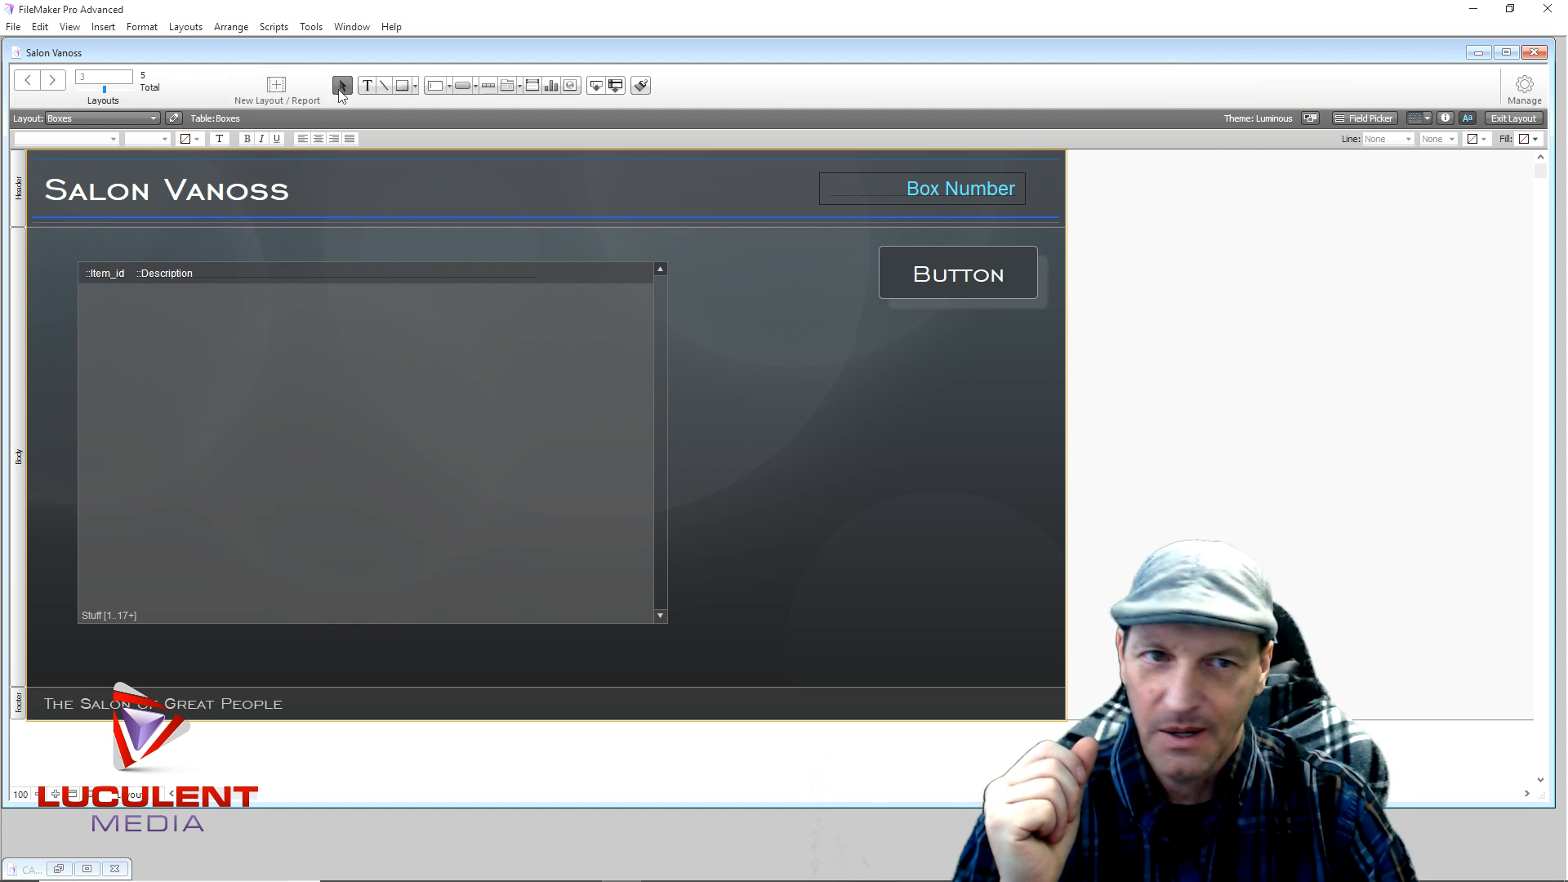
Delete the existing portal and draw a new seven-row portal showing related records from Stuff, with vertical scrolling allowed.
{"action": "left_click", "coordinate": [456, 336]}
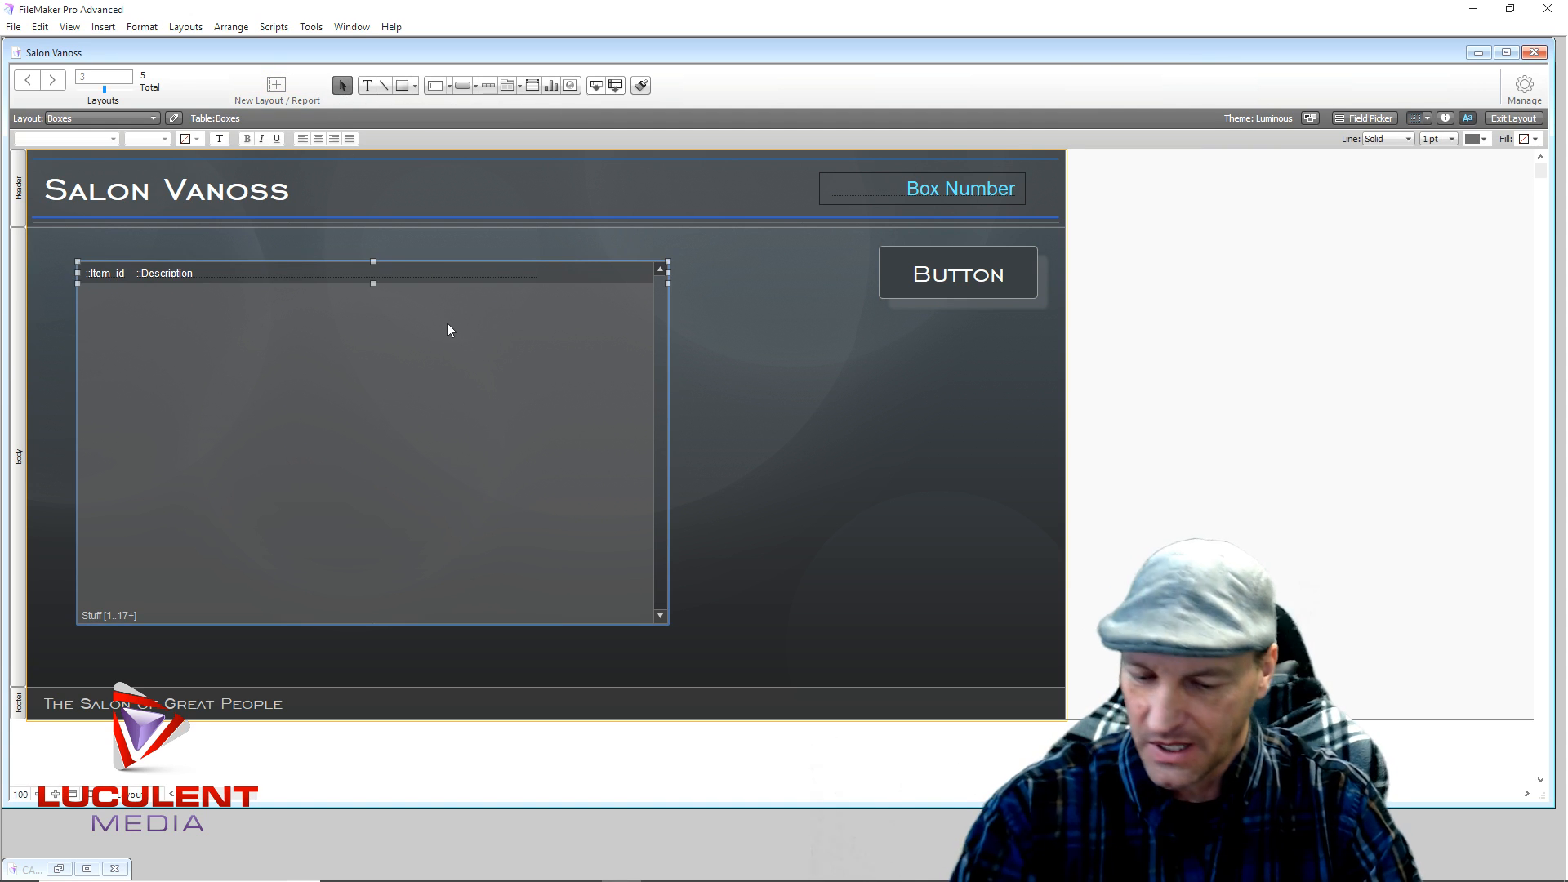
{"action": "key", "text": "Delete"}
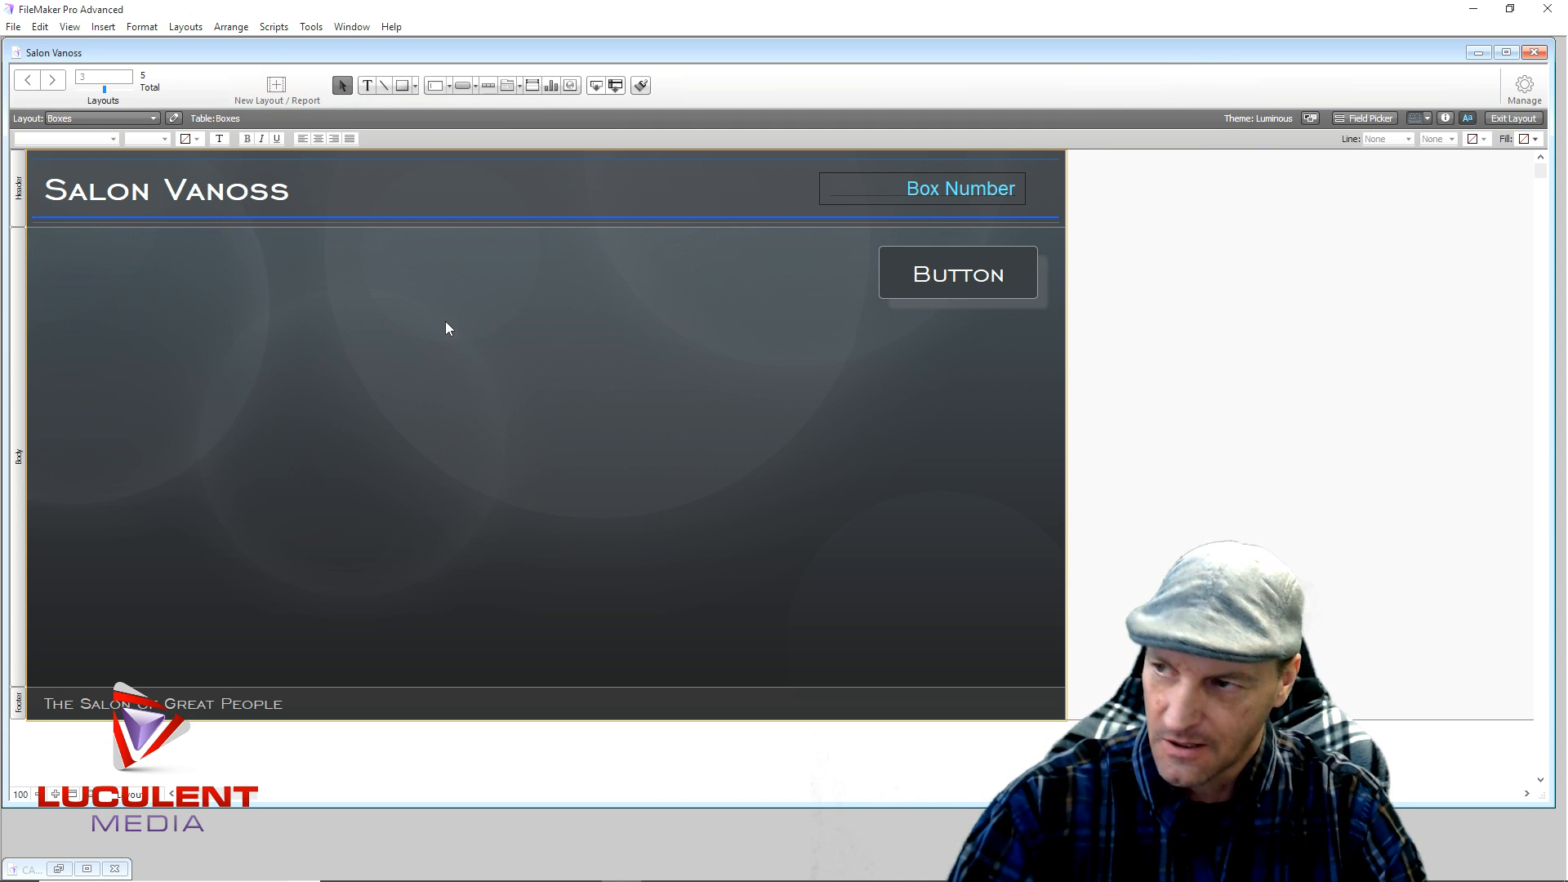
{"action": "left_click", "coordinate": [531, 86]}
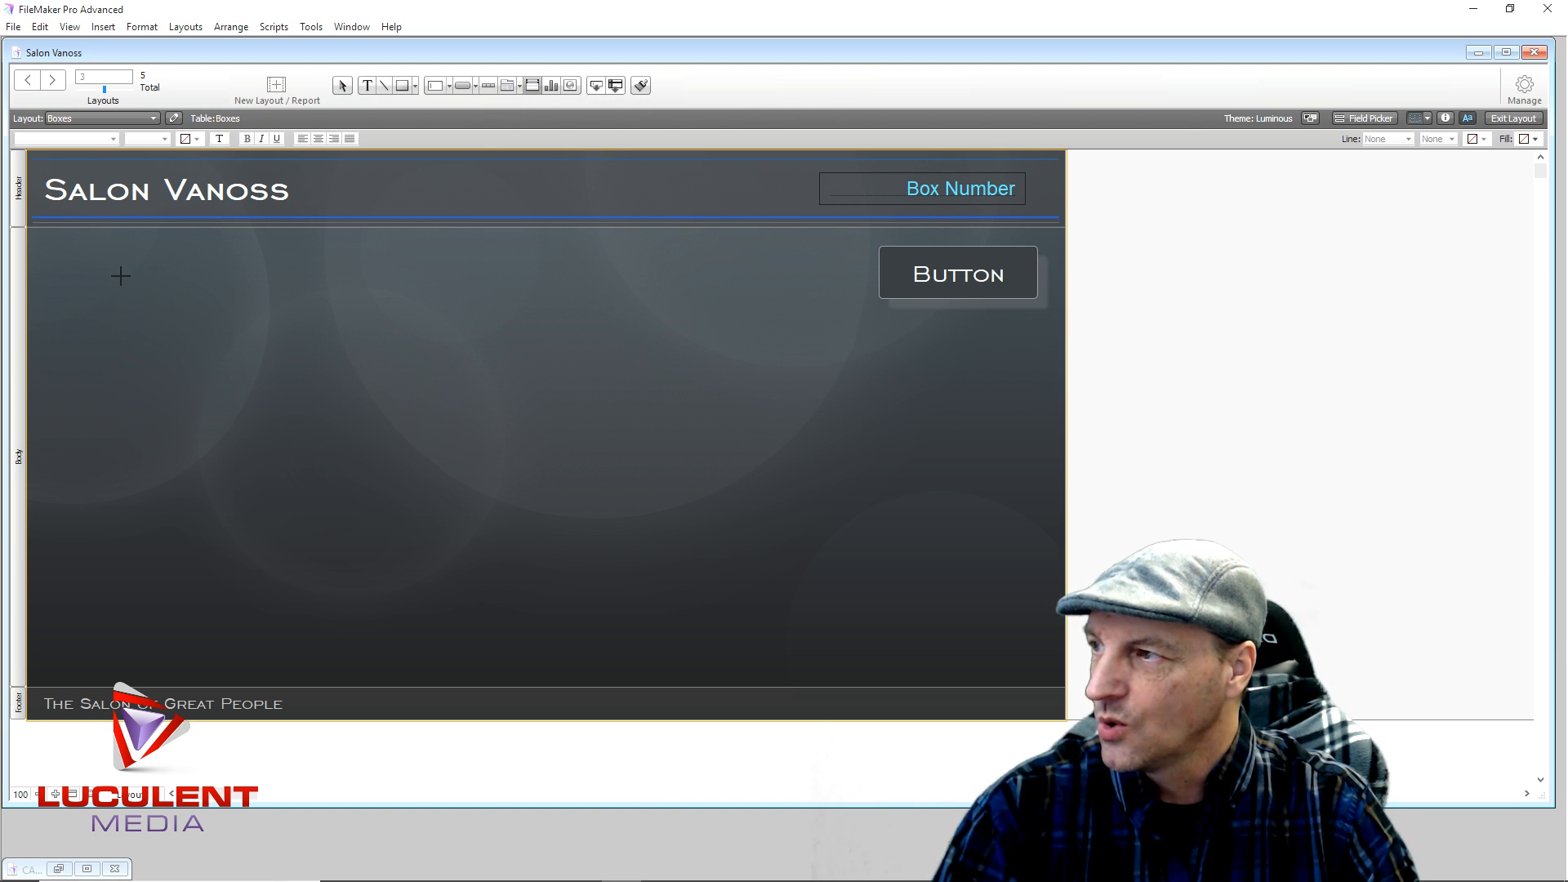
{"action": "mouse_move", "coordinate": [120, 276]}
{"action": "left_mouse_down"}
{"action": "mouse_move", "coordinate": [412, 441]}
{"action": "mouse_move", "coordinate": [635, 394]}
{"action": "mouse_move", "coordinate": [780, 390]}
{"action": "mouse_move", "coordinate": [762, 433]}
{"action": "left_mouse_up"}
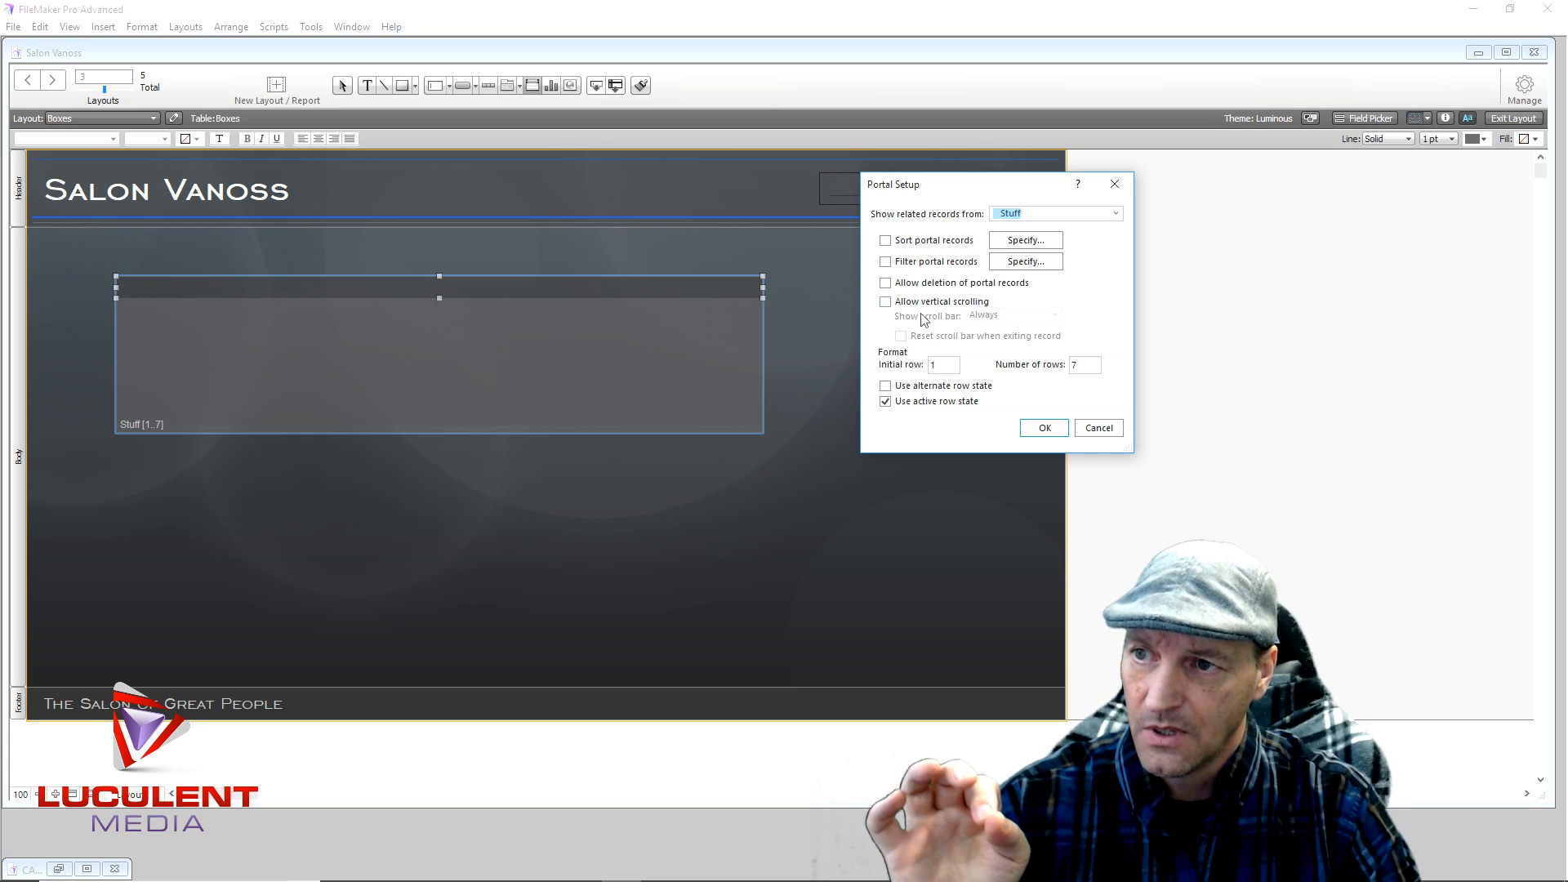
{"action": "left_click", "coordinate": [886, 301]}
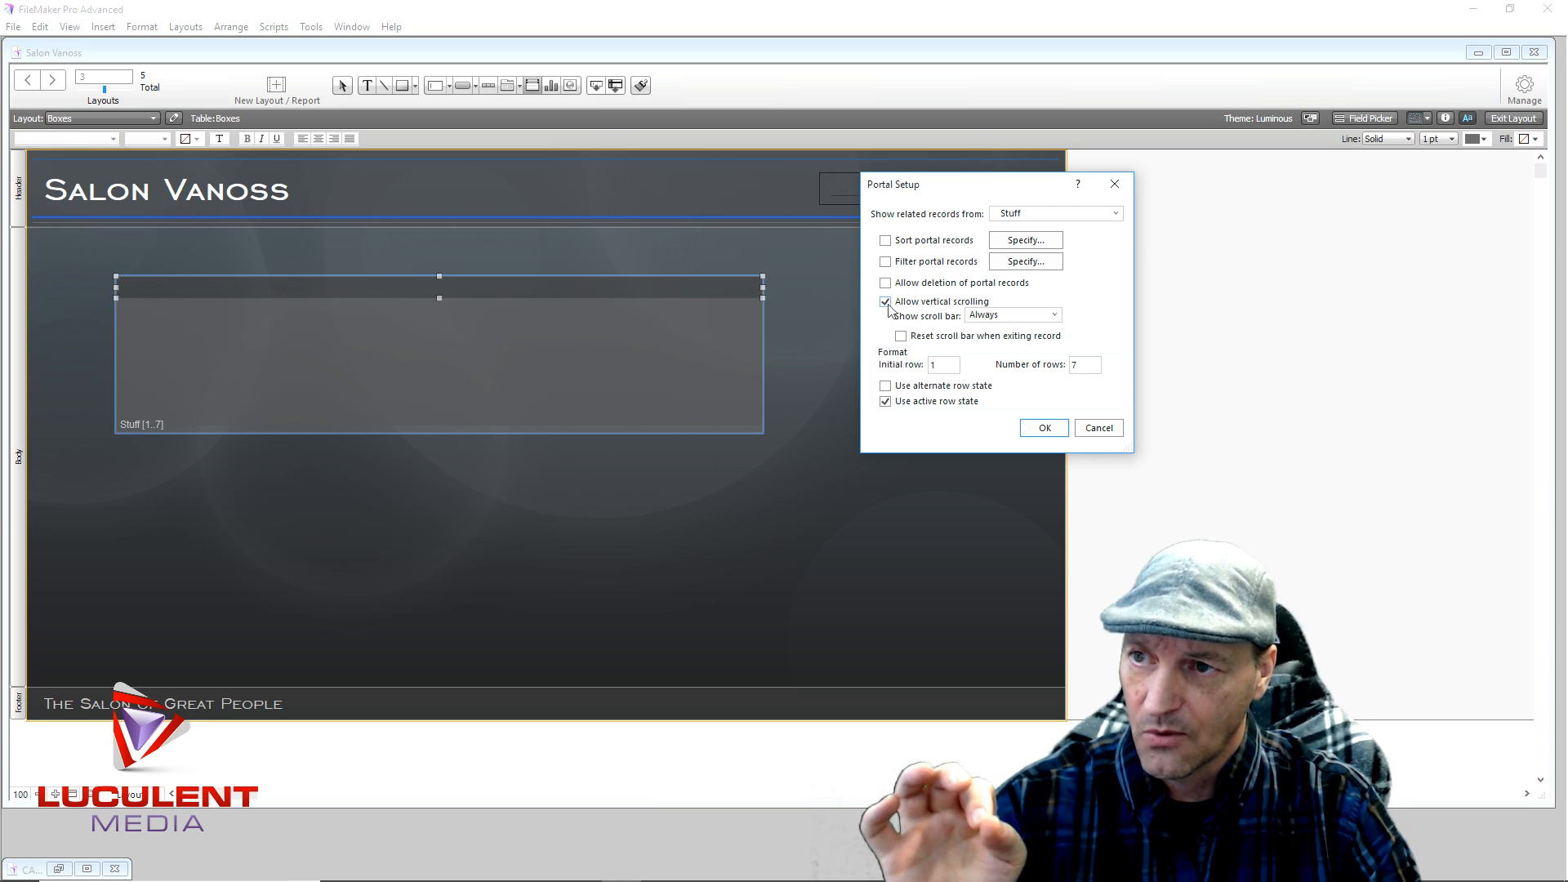
{"action": "left_click", "coordinate": [1039, 428]}
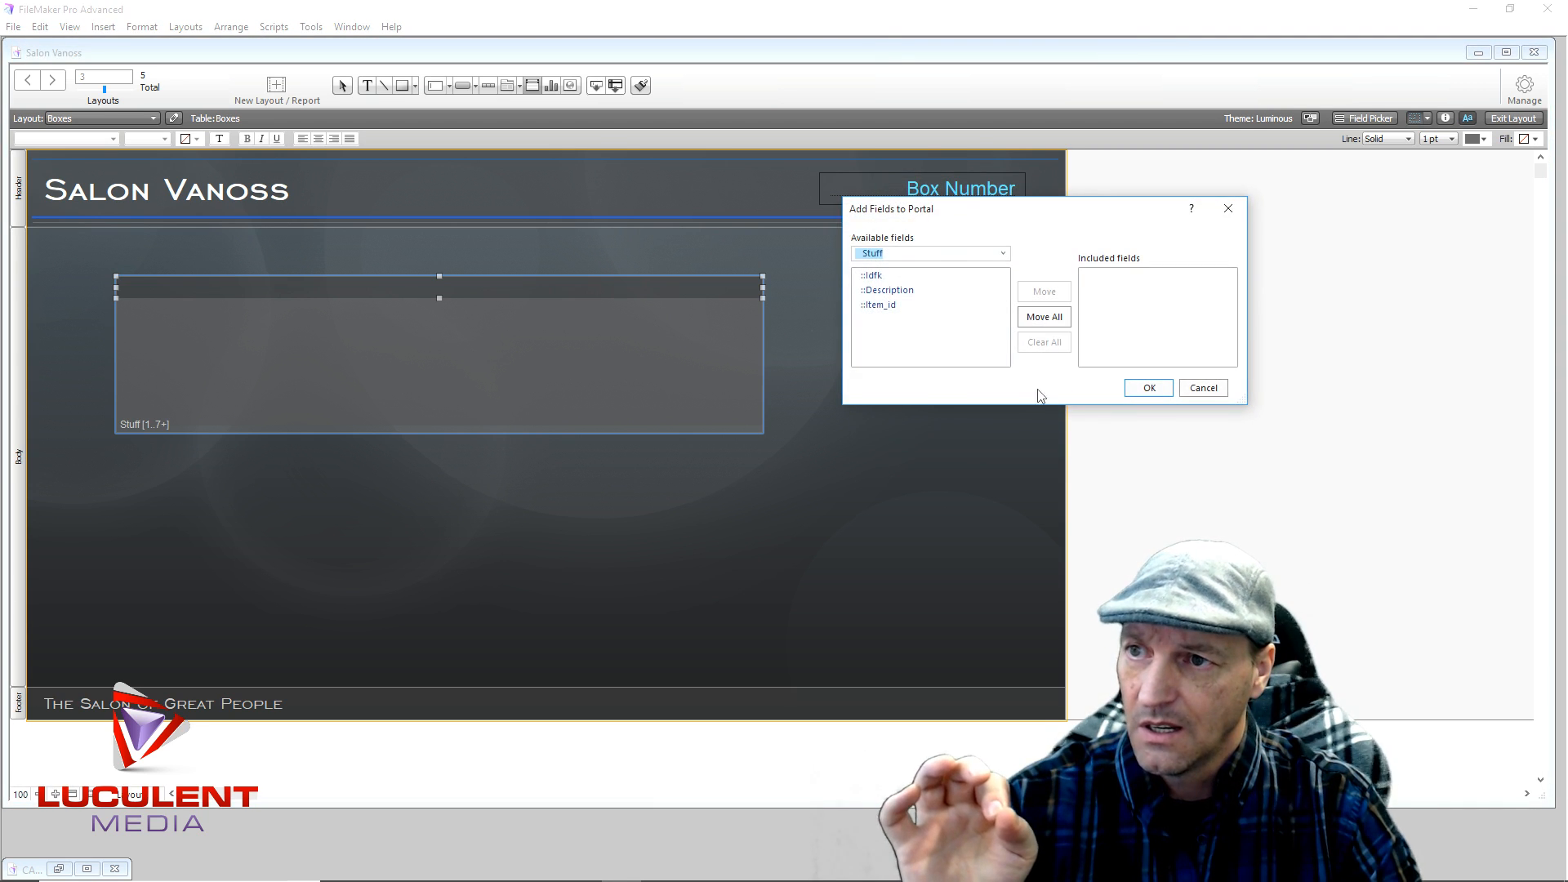
Add the Item_id and Description fields from Stuff to the portal, in that order, and make the portal's rows taller.
{"action": "double_click", "coordinate": [878, 305]}
{"action": "double_click", "coordinate": [889, 291]}
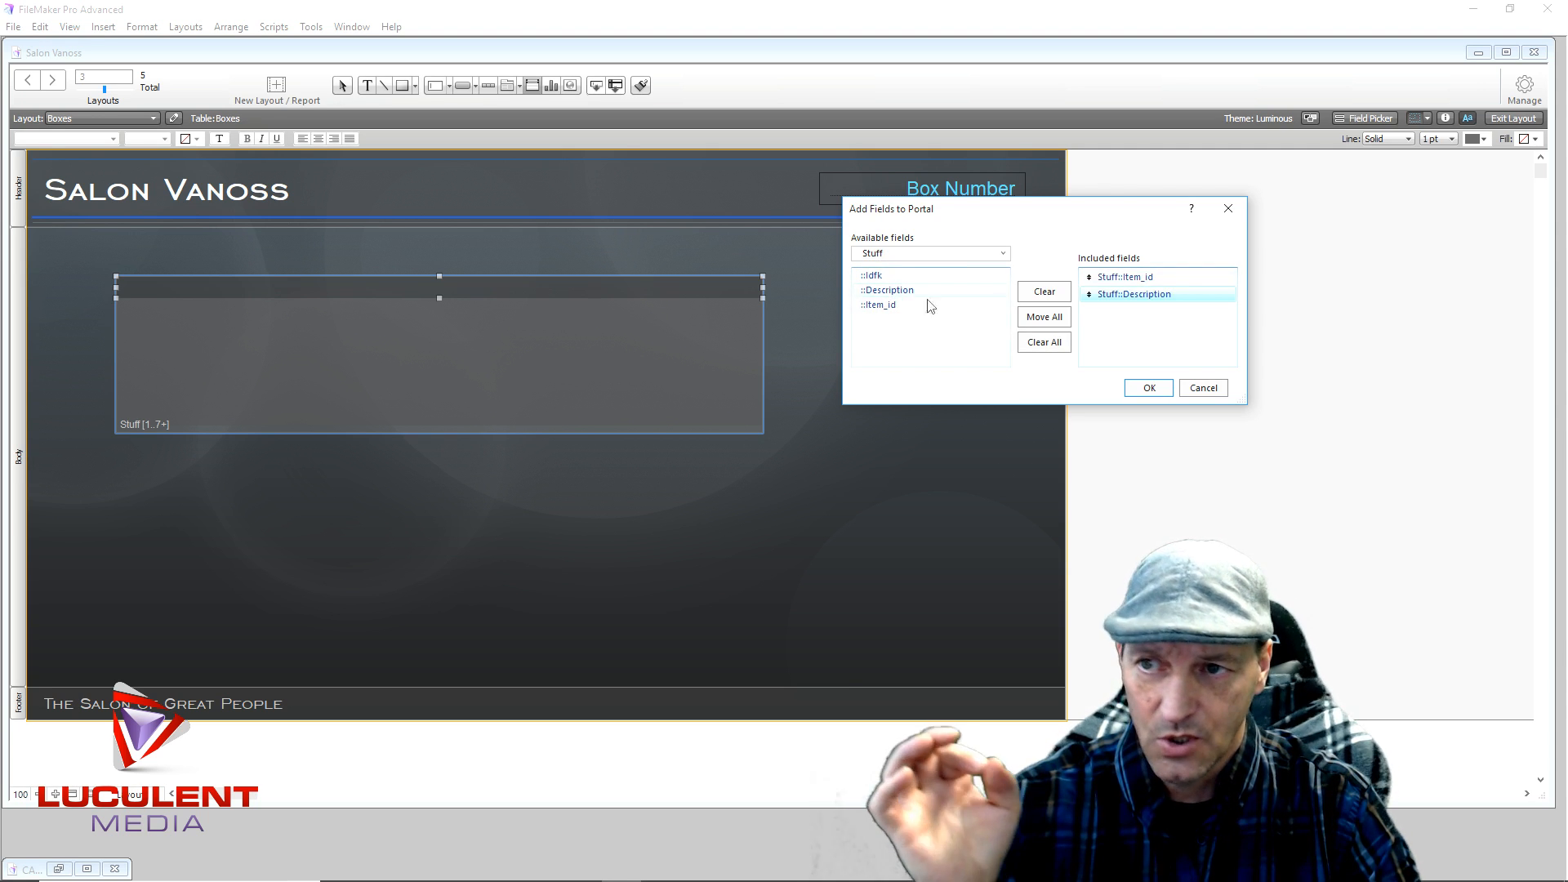
{"action": "left_click", "coordinate": [1143, 389]}
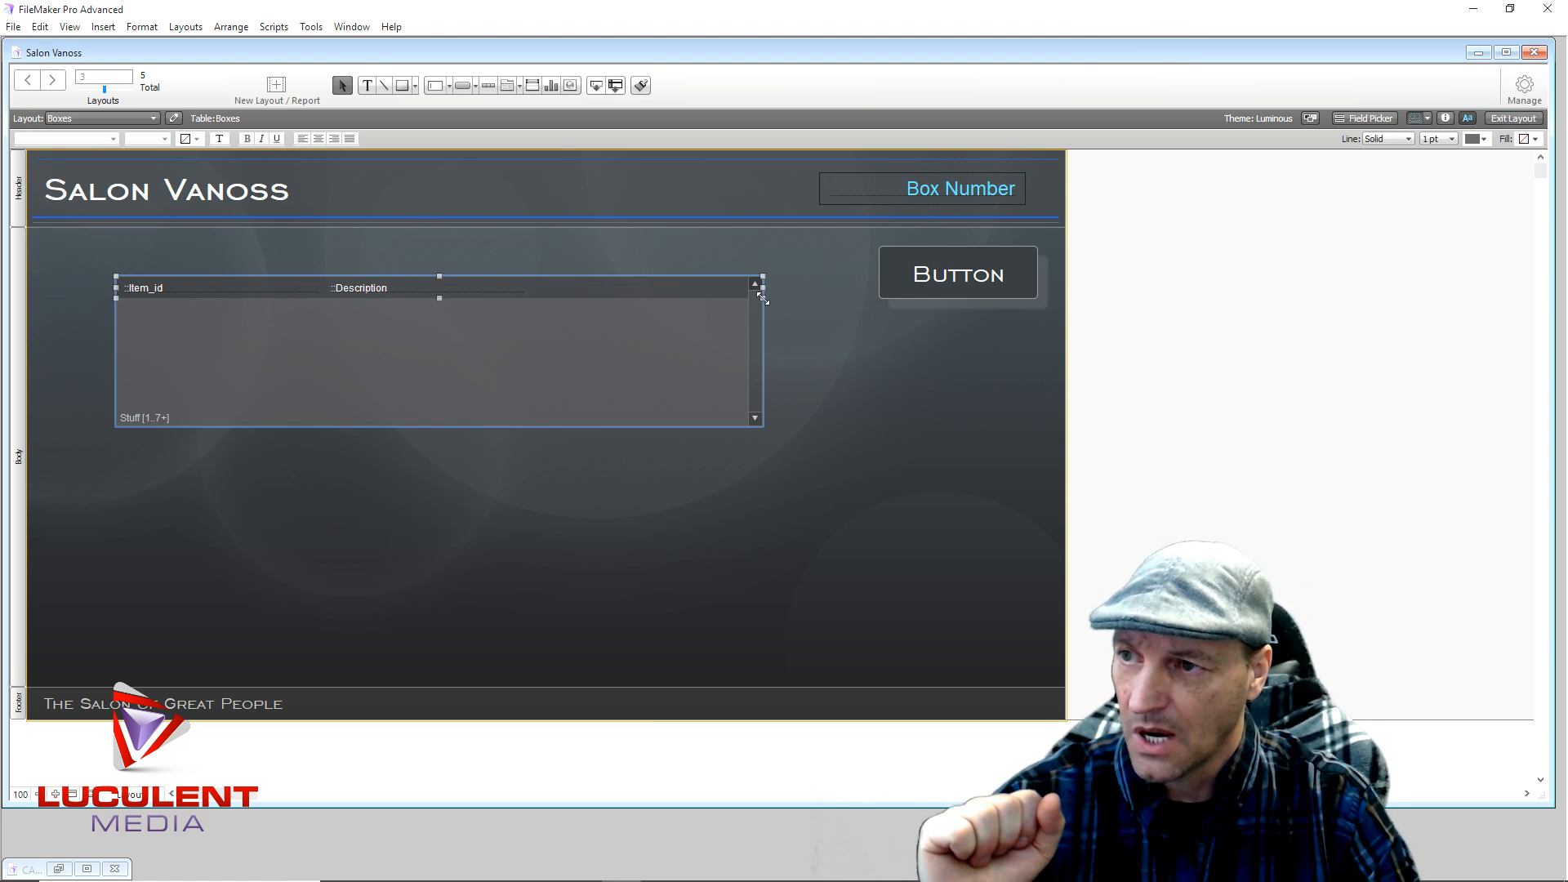
{"action": "left_click_drag", "start_coordinate": [763, 300], "coordinate": [766, 327]}
Set the font size of the portal's Item_id and Description fields to 18 pt.
{"action": "left_click", "coordinate": [180, 286]}
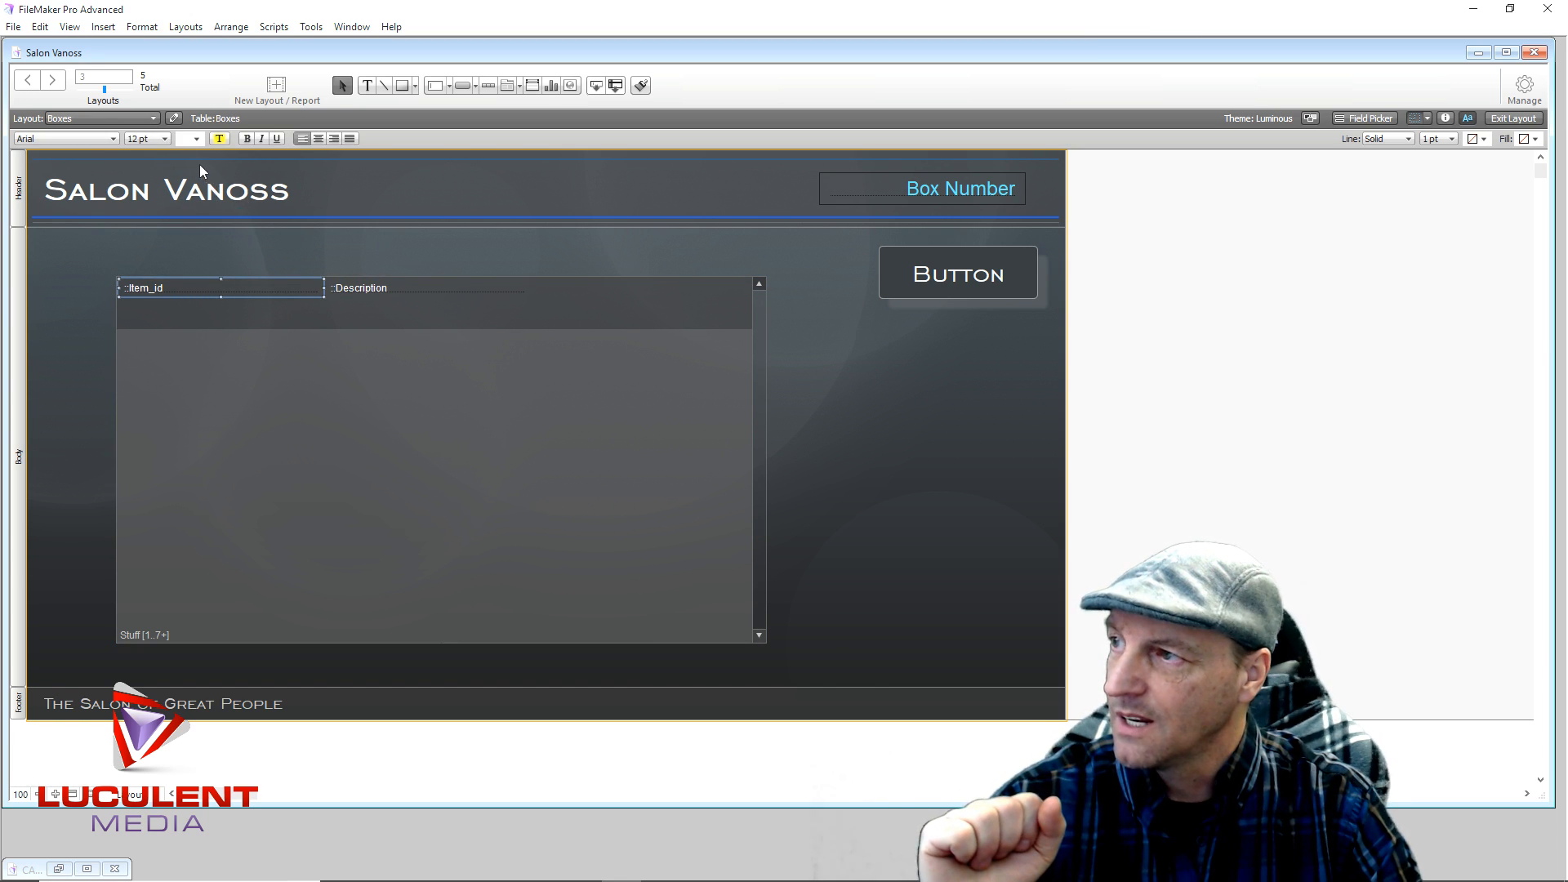
{"action": "left_click", "coordinate": [163, 137]}
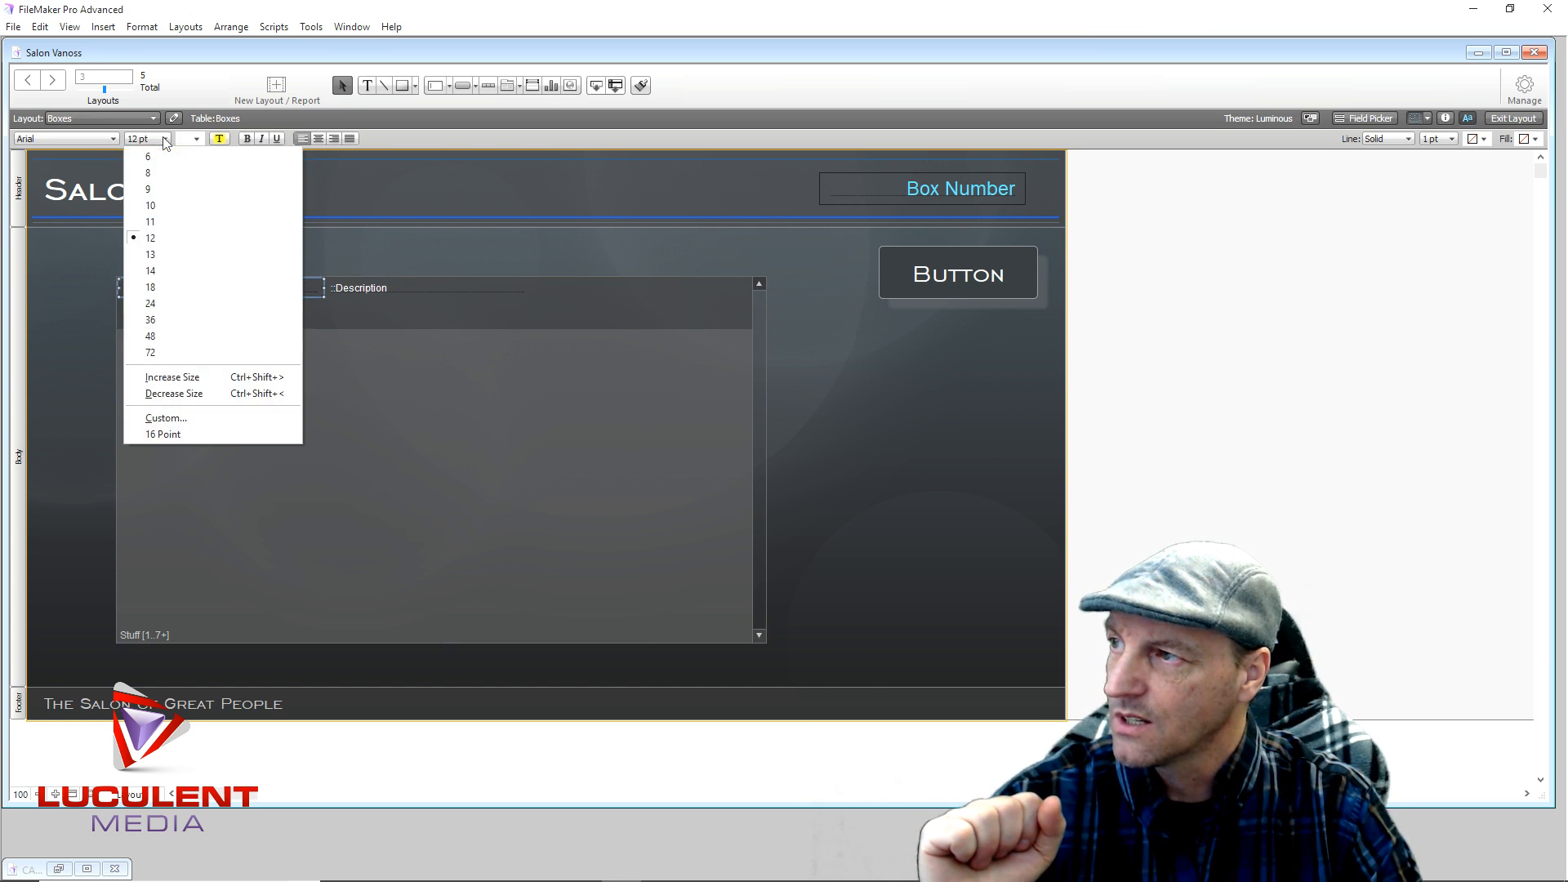
{"action": "left_click", "coordinate": [162, 290]}
{"action": "left_click", "coordinate": [364, 288]}
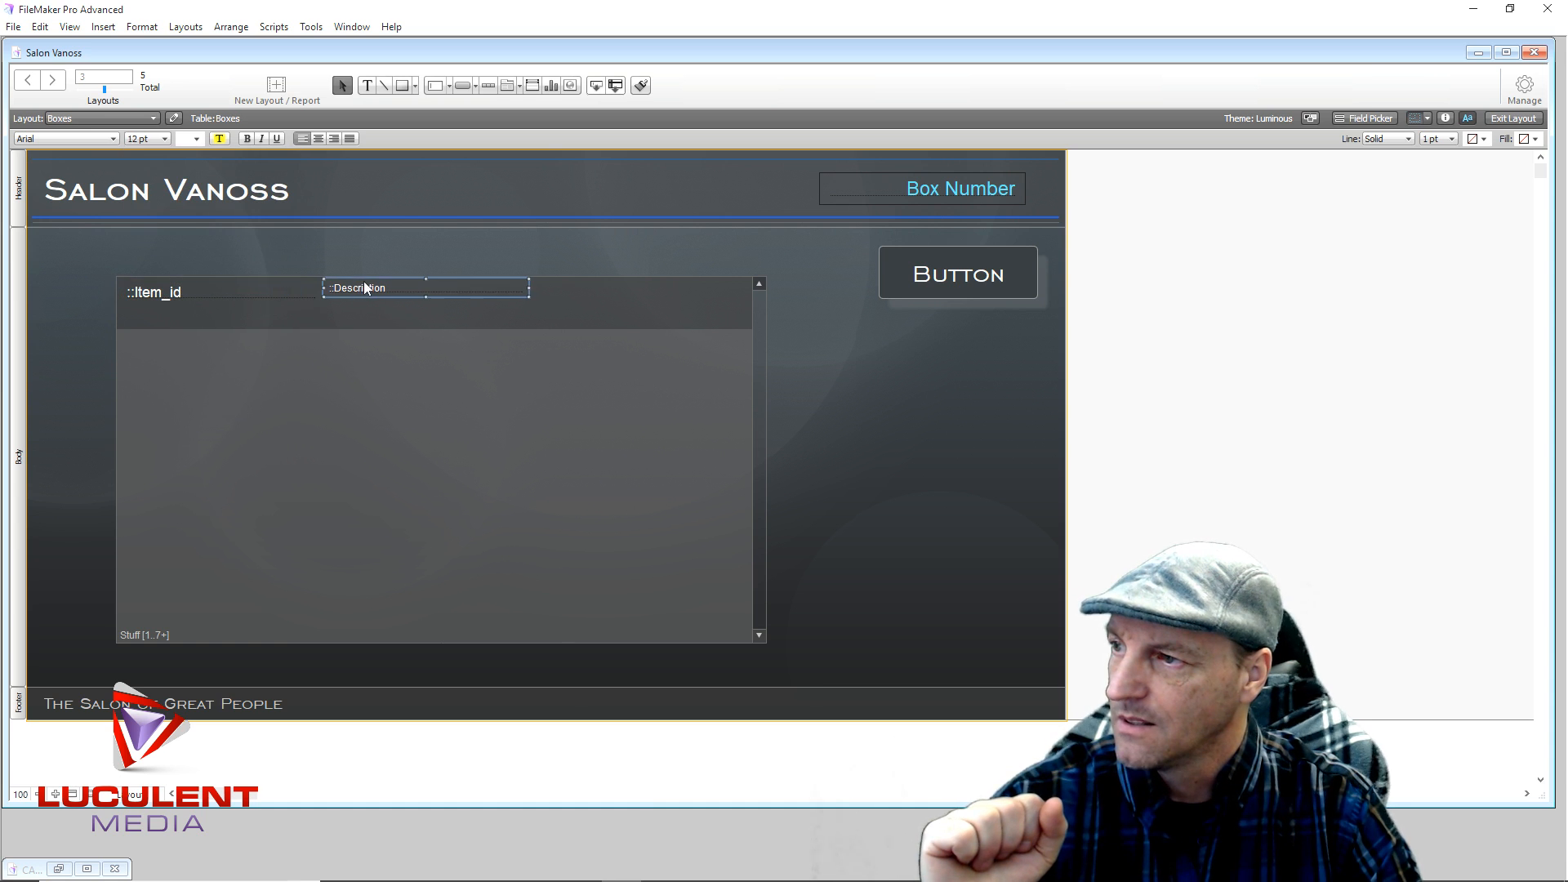
{"action": "left_click", "coordinate": [164, 139]}
{"action": "left_click", "coordinate": [163, 282]}
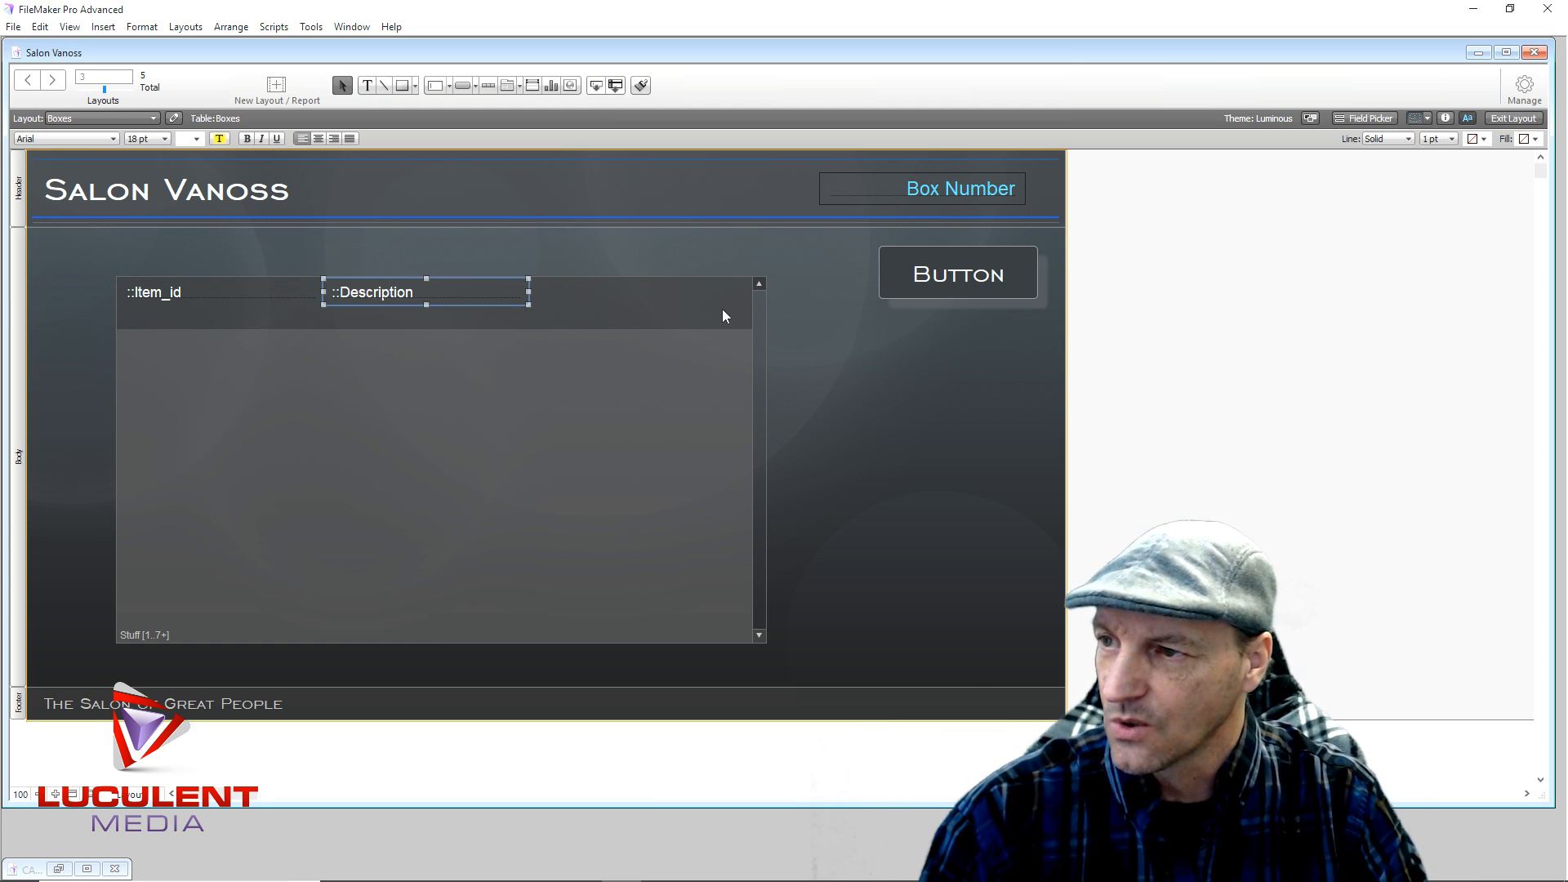
Shorten the portal's rows and reposition the Item_id and Description fields so both sit vertically centered in the first row.
{"action": "left_click", "coordinate": [748, 360]}
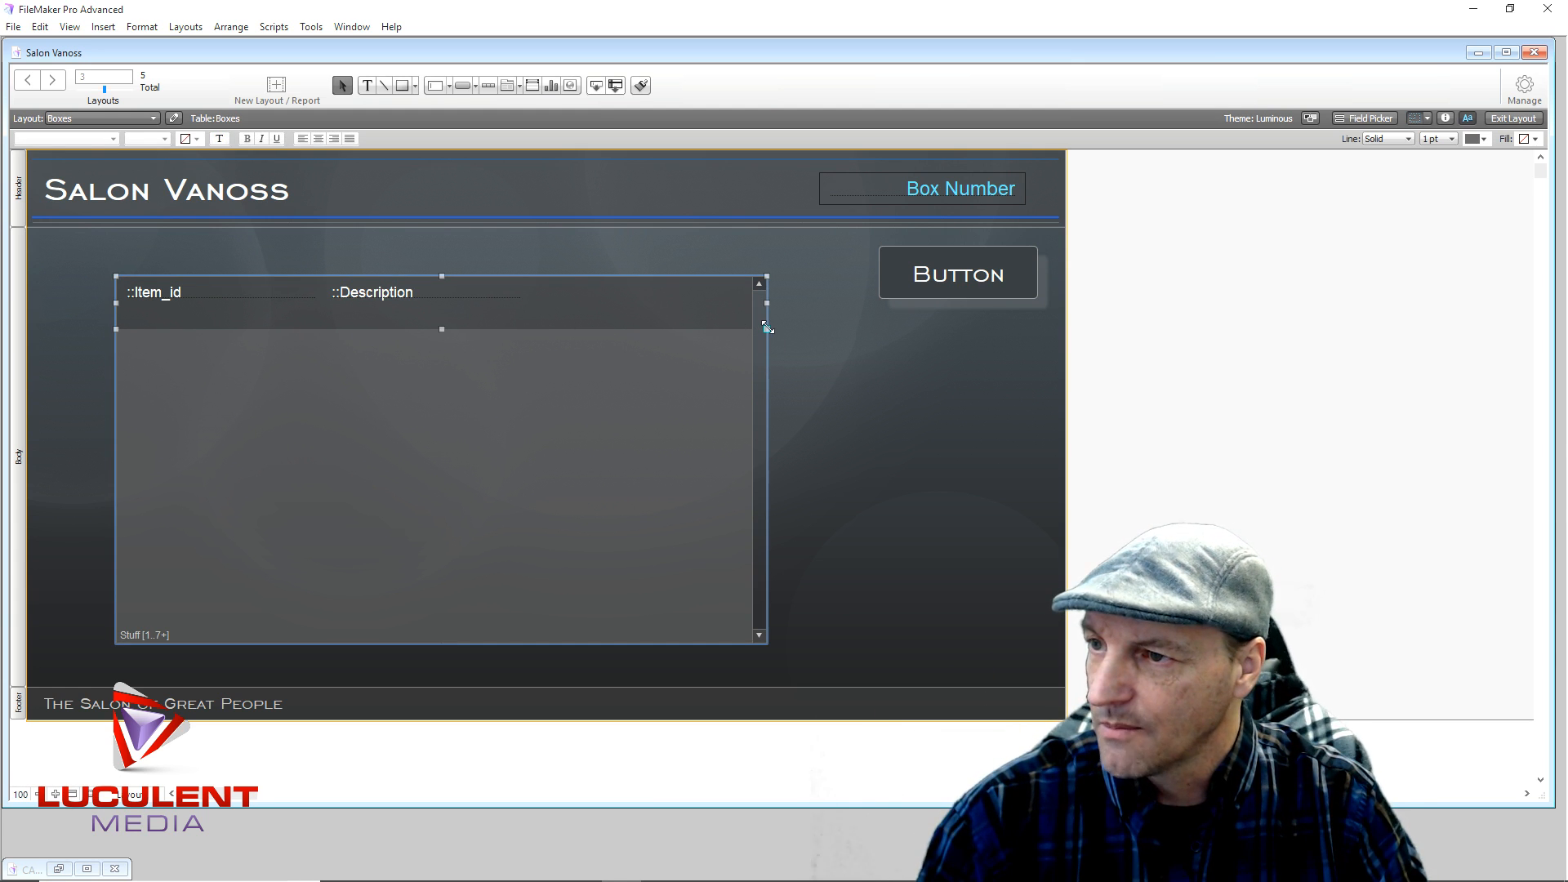
{"action": "left_click_drag", "start_coordinate": [768, 328], "coordinate": [768, 313]}
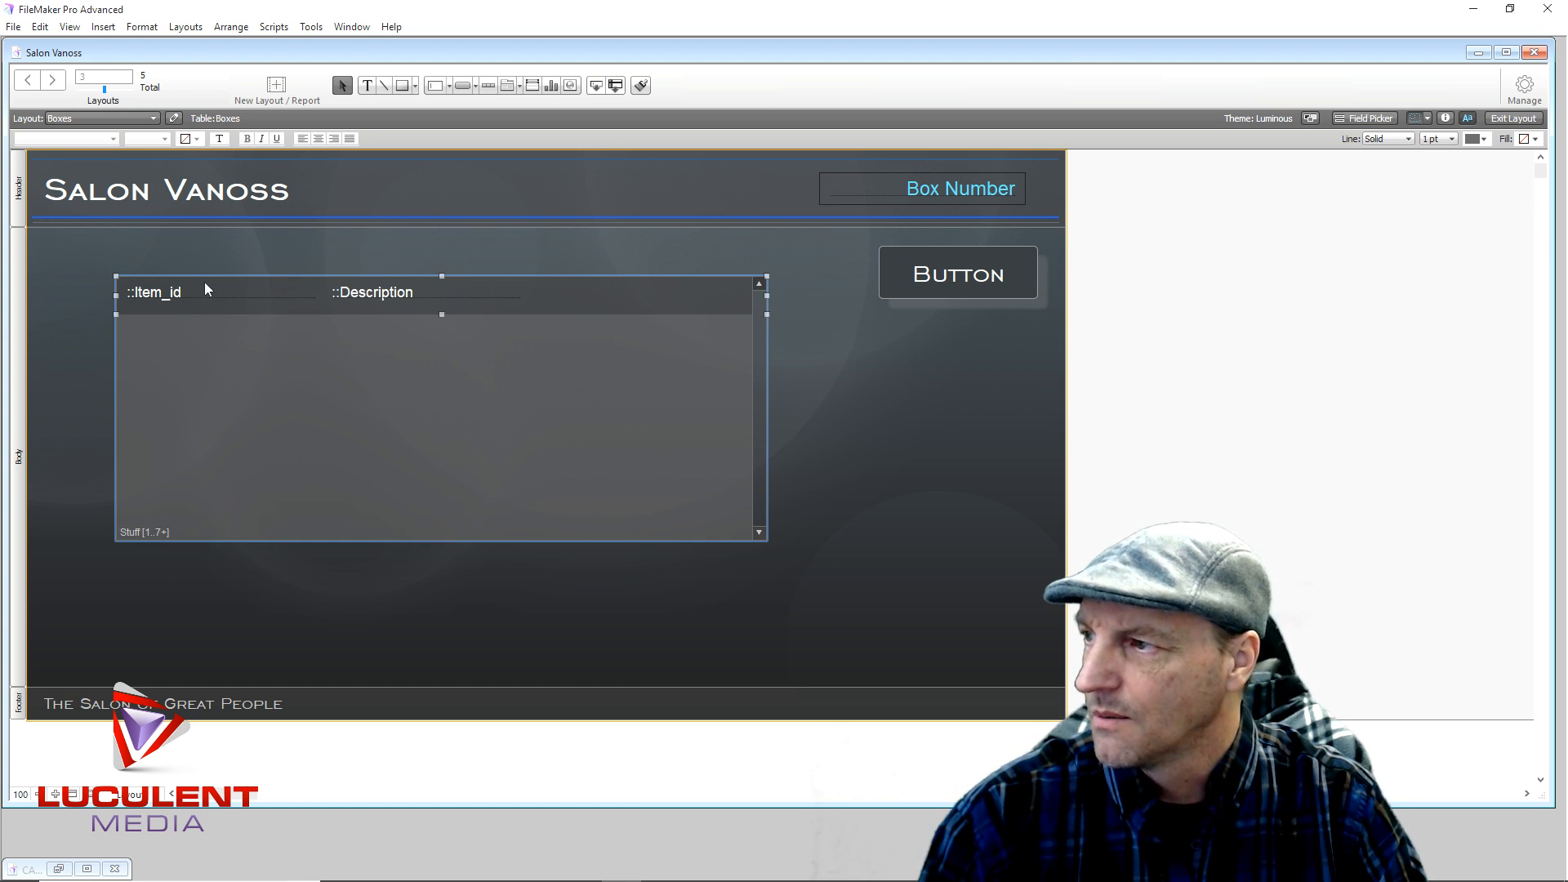
{"action": "left_click_drag", "start_coordinate": [204, 286], "coordinate": [199, 296]}
{"action": "left_click_drag", "start_coordinate": [385, 294], "coordinate": [407, 300]}
{"action": "left_click_drag", "start_coordinate": [168, 299], "coordinate": [204, 378]}
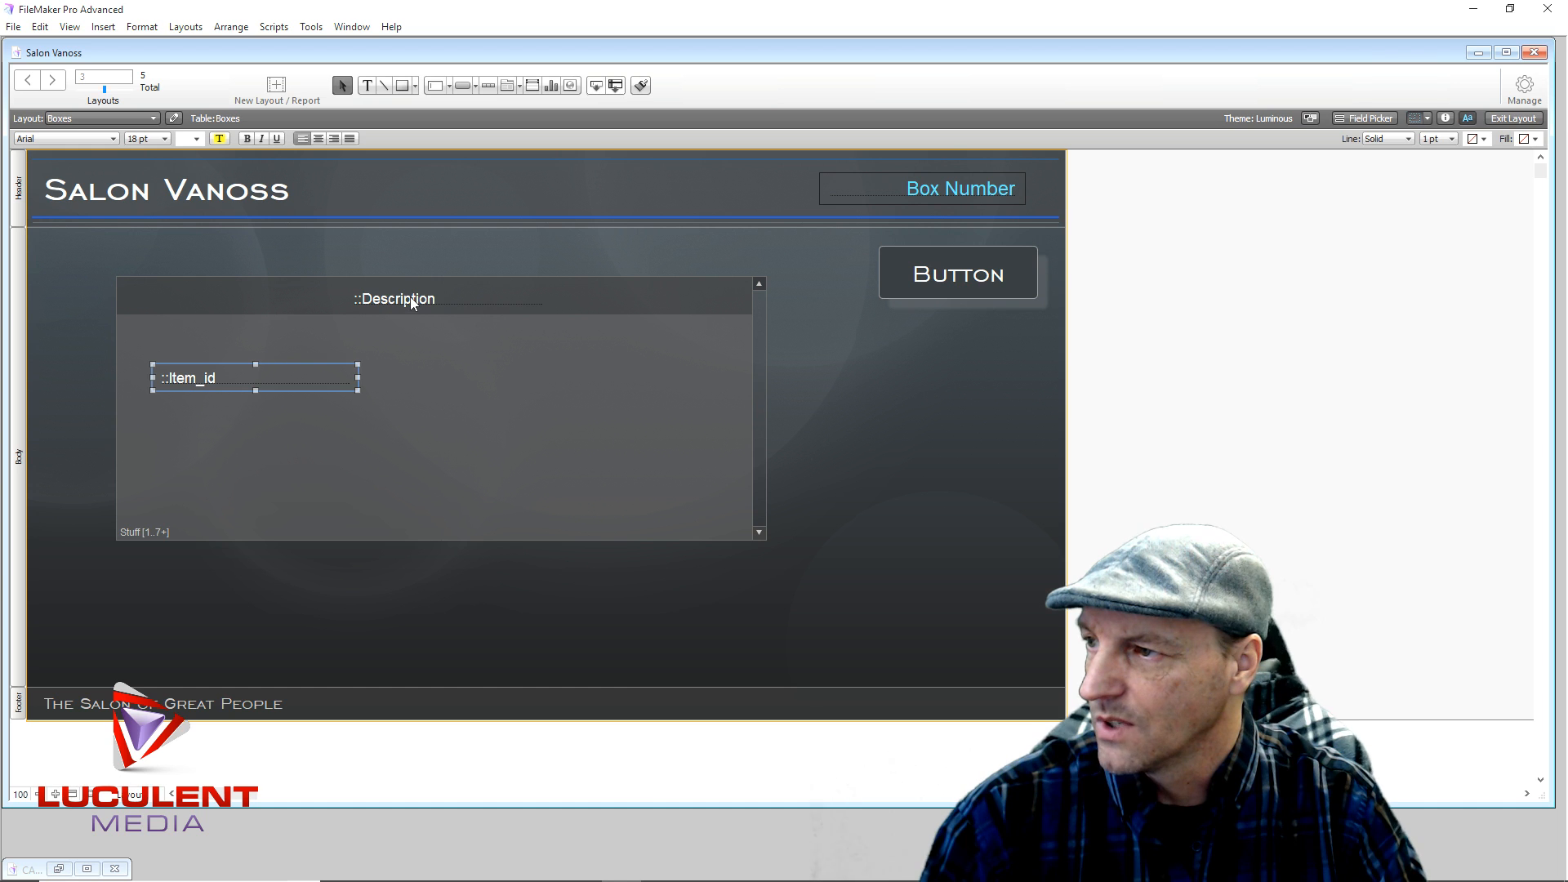
{"action": "left_click_drag", "start_coordinate": [411, 298], "coordinate": [419, 300]}
{"action": "key", "text": "Up"}
{"action": "key", "text": "Up"}
{"action": "key", "text": "Up"}
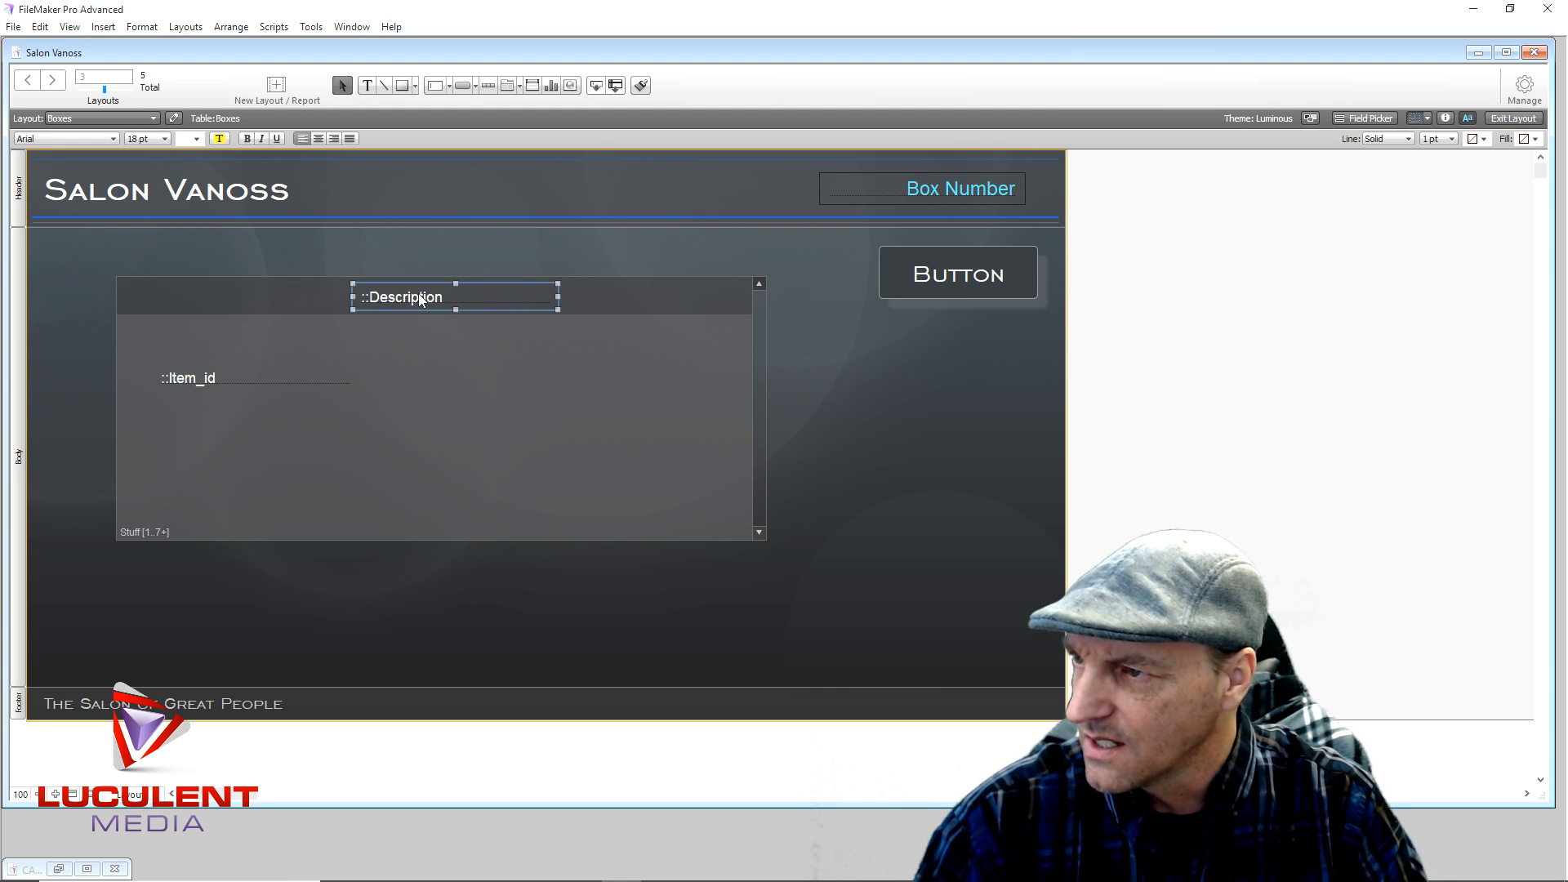
{"action": "left_click", "coordinate": [201, 374]}
{"action": "left_click_drag", "start_coordinate": [214, 375], "coordinate": [186, 295]}
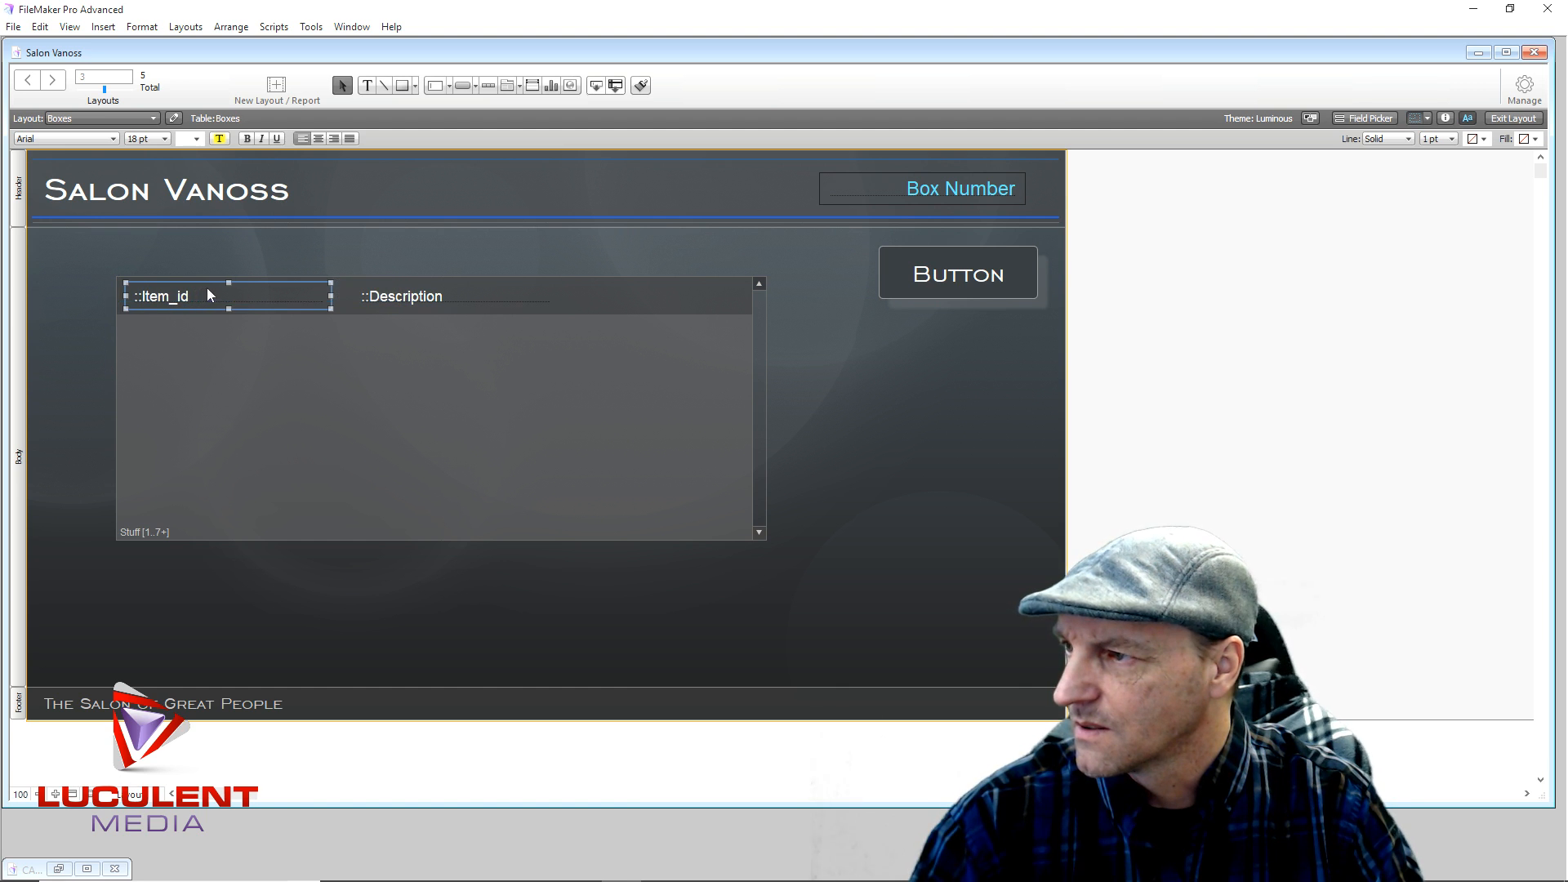
Narrow the Item_id field to fit its label and extend the Description field leftward to meet it.
{"action": "left_click_drag", "start_coordinate": [332, 295], "coordinate": [204, 295]}
{"action": "left_click", "coordinate": [354, 298]}
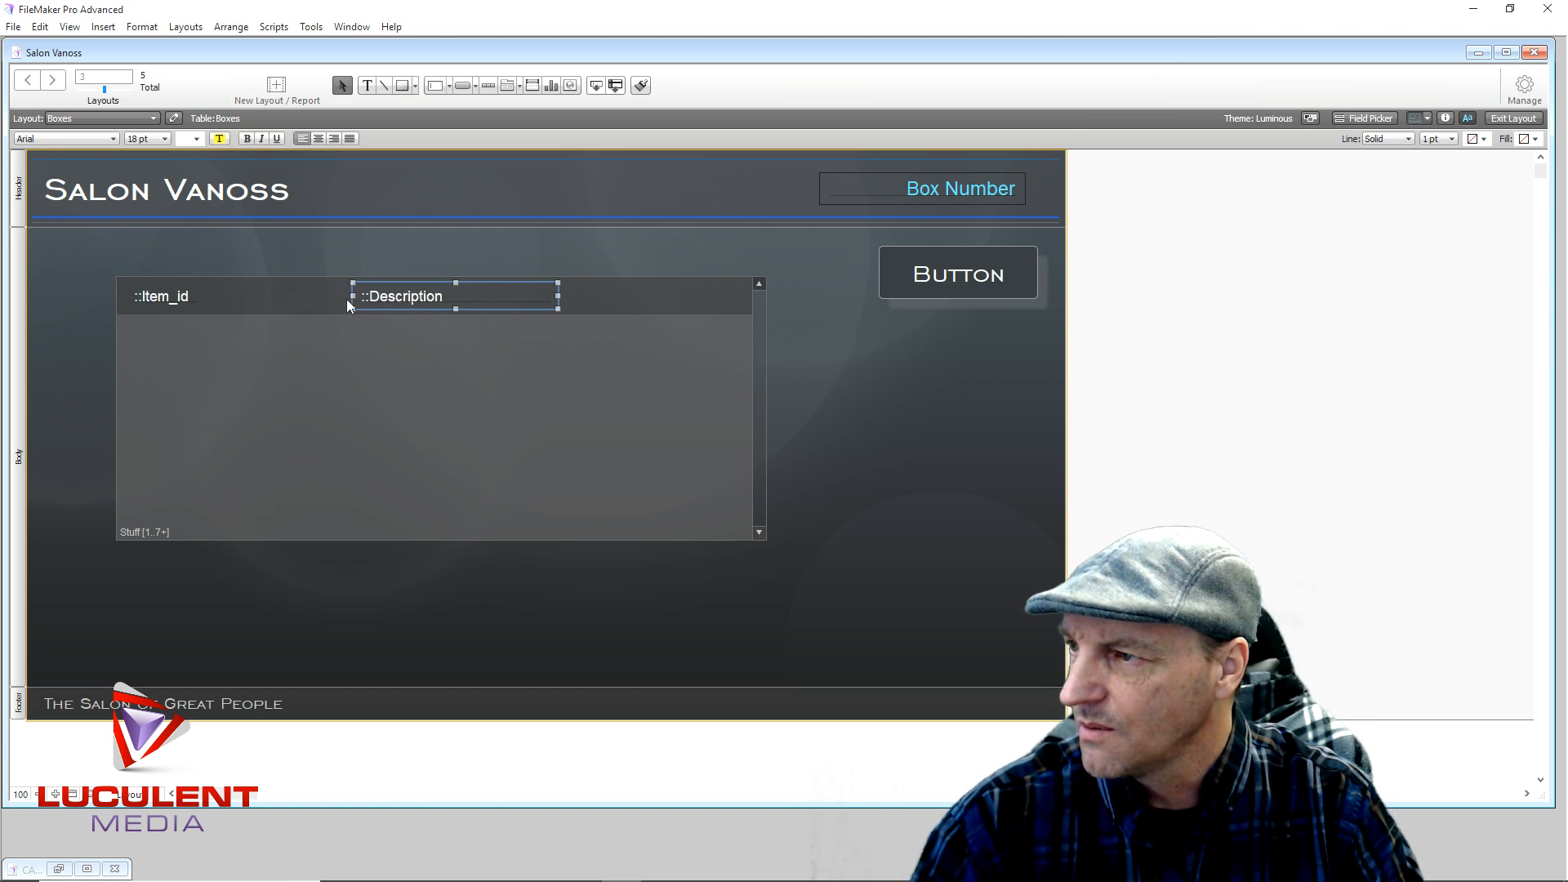
{"action": "left_click_drag", "start_coordinate": [350, 296], "coordinate": [204, 295]}
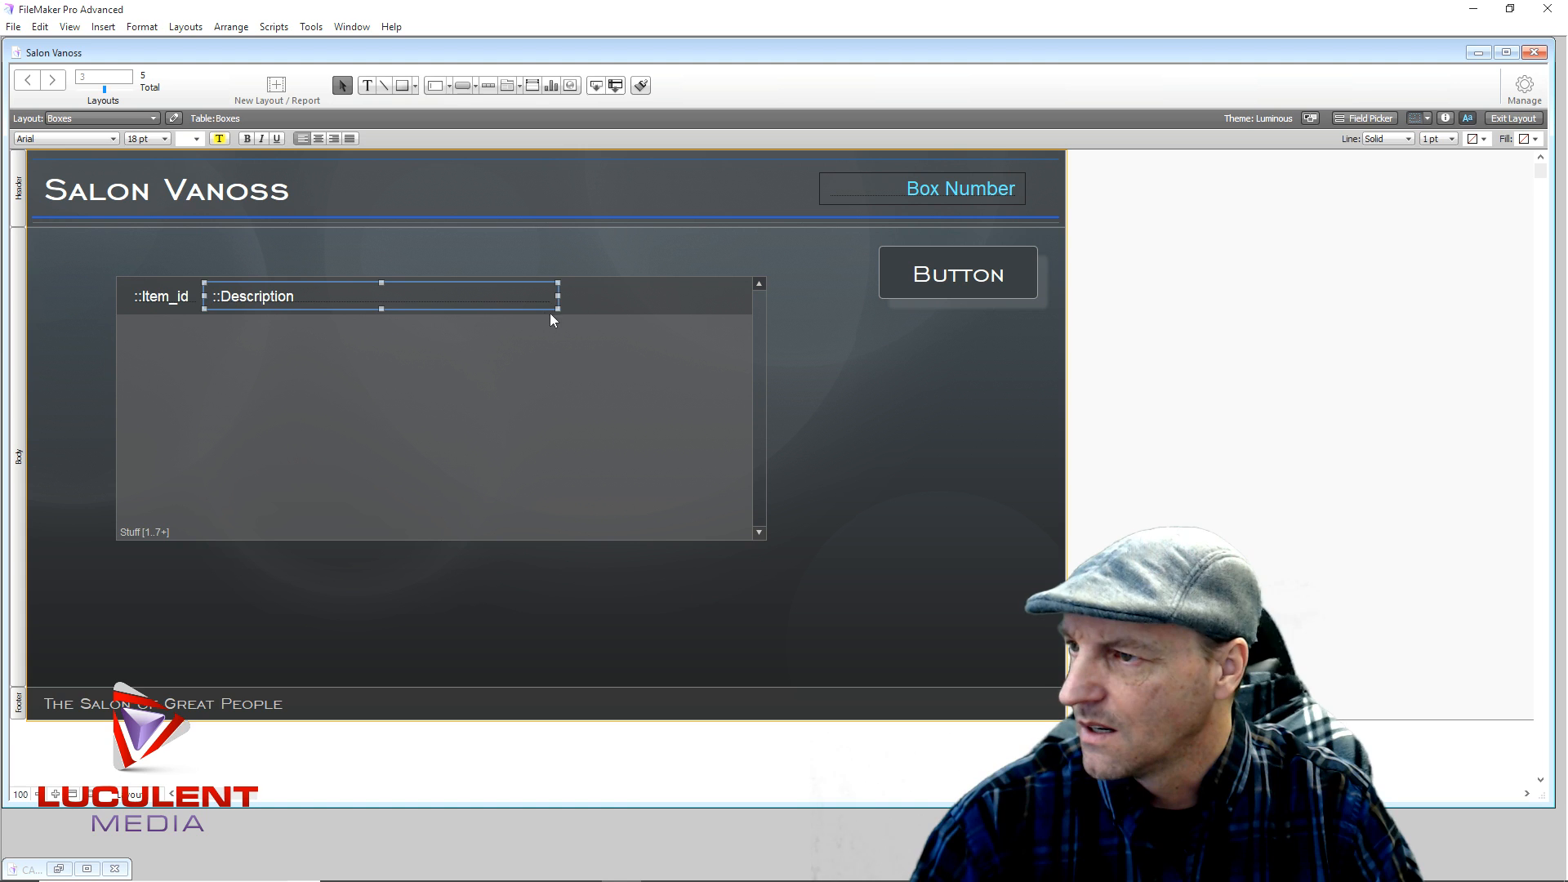
{"action": "left_click", "coordinate": [615, 294]}
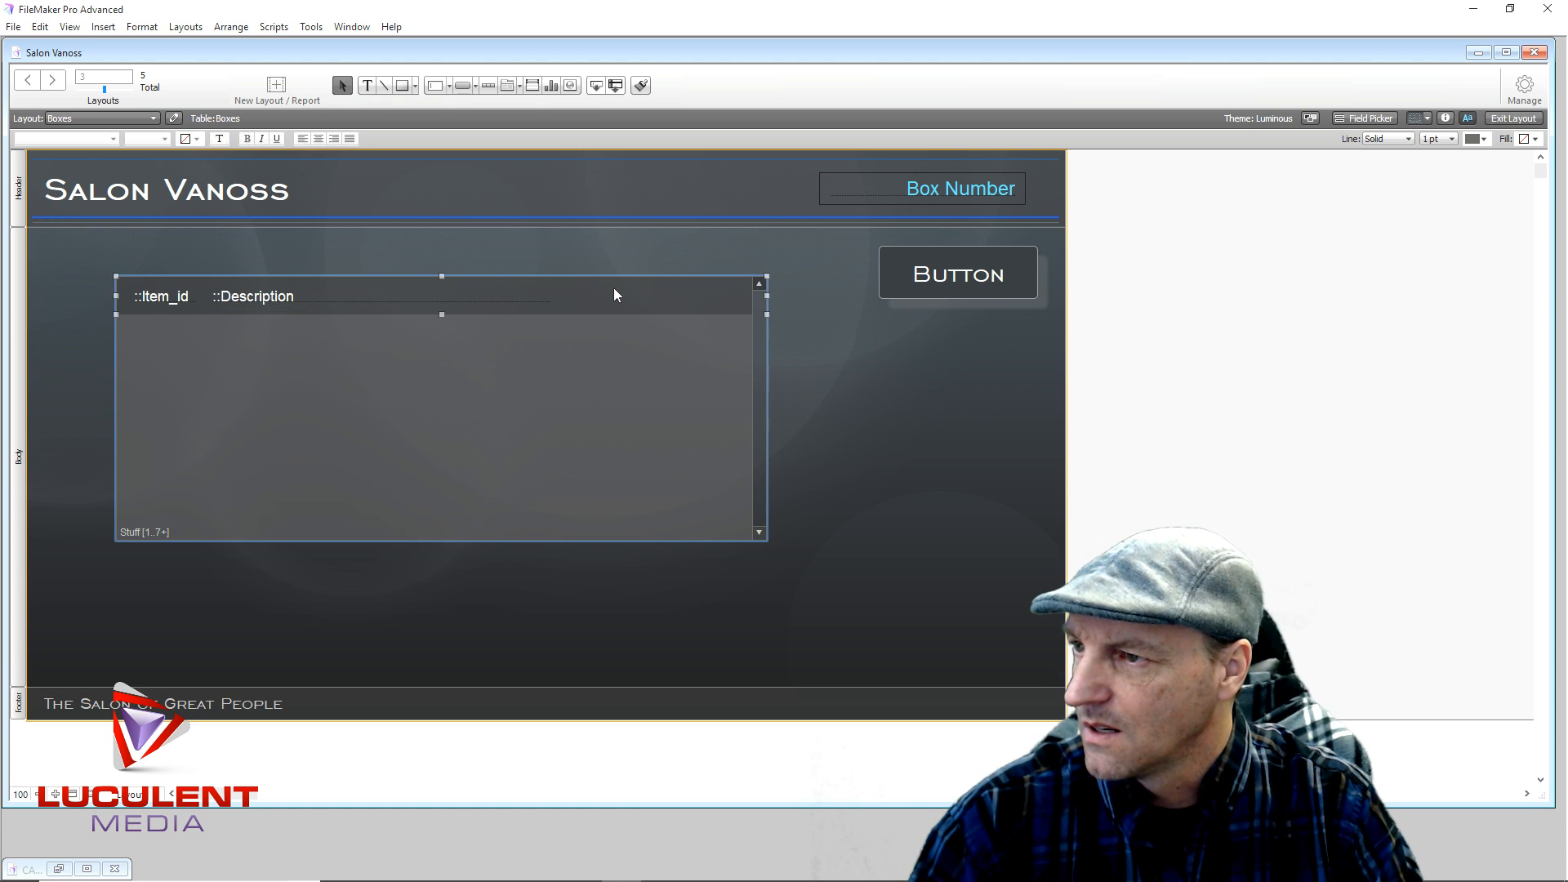
{"action": "left_click", "coordinate": [151, 301]}
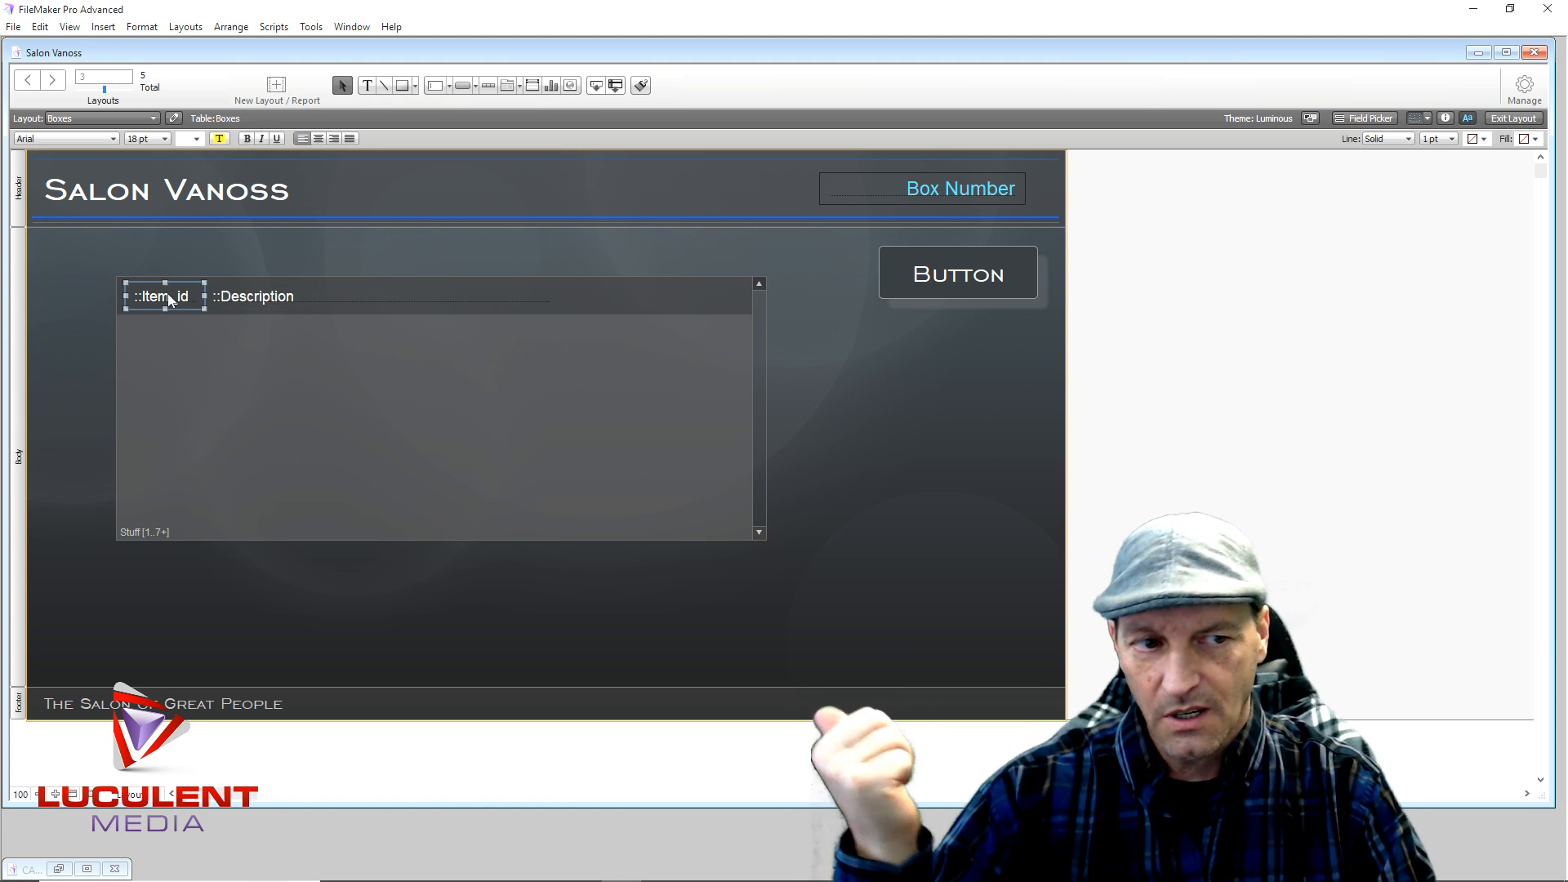
{"action": "left_click", "coordinate": [256, 302]}
{"action": "left_click", "coordinate": [612, 299]}
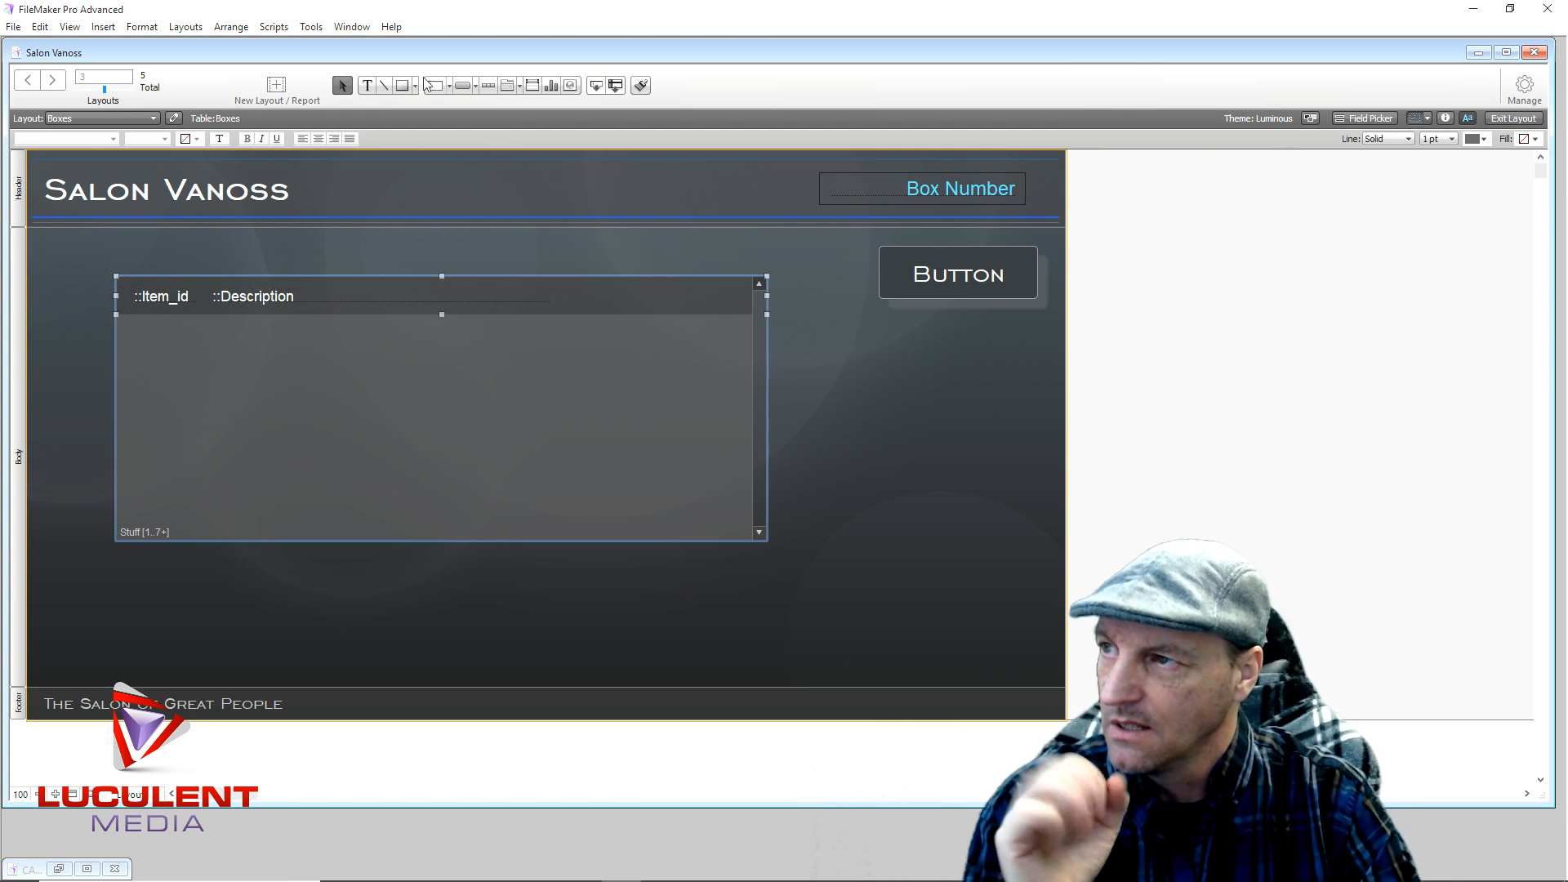
Draw a small button labelled Delete near the right end of the portal's first row and center it vertically there.
{"action": "left_click", "coordinate": [463, 85]}
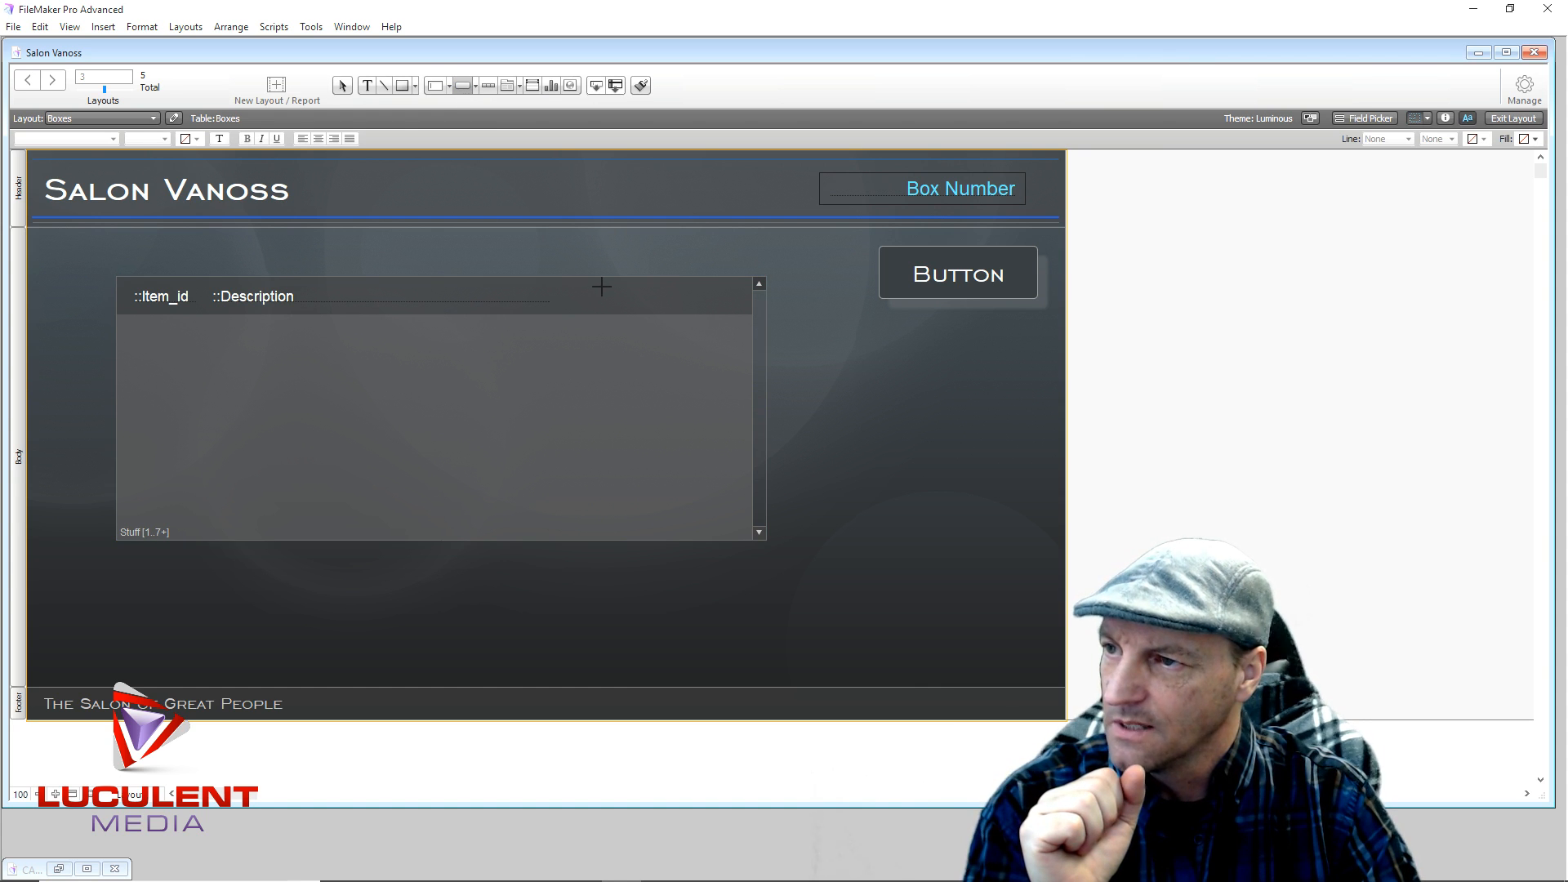
{"action": "left_click_drag", "start_coordinate": [602, 287], "coordinate": [685, 308]}
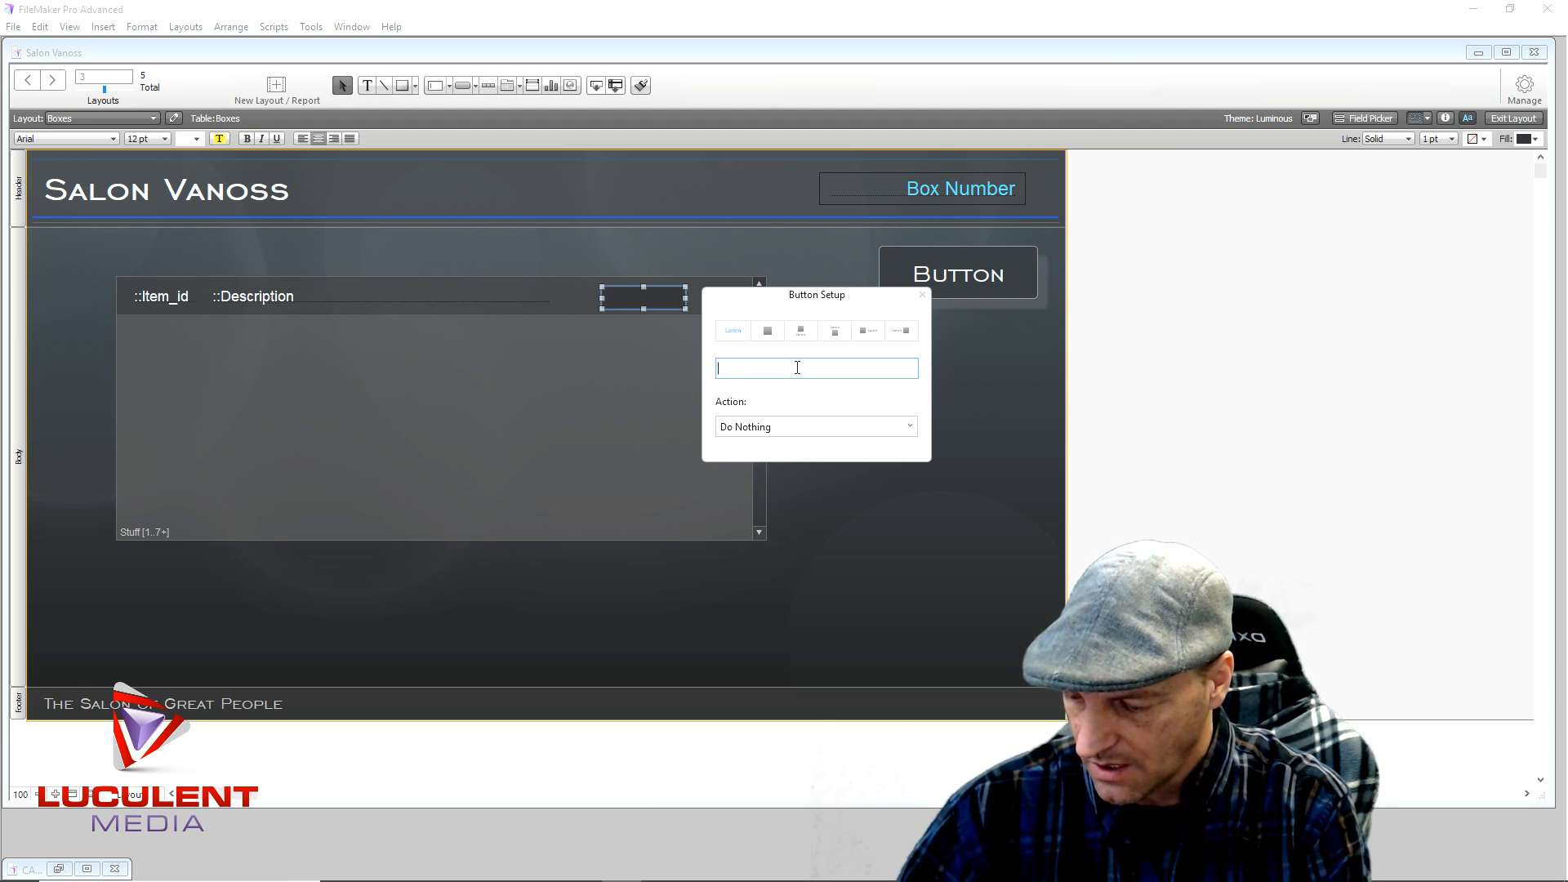
{"action": "type", "text": "lete"}
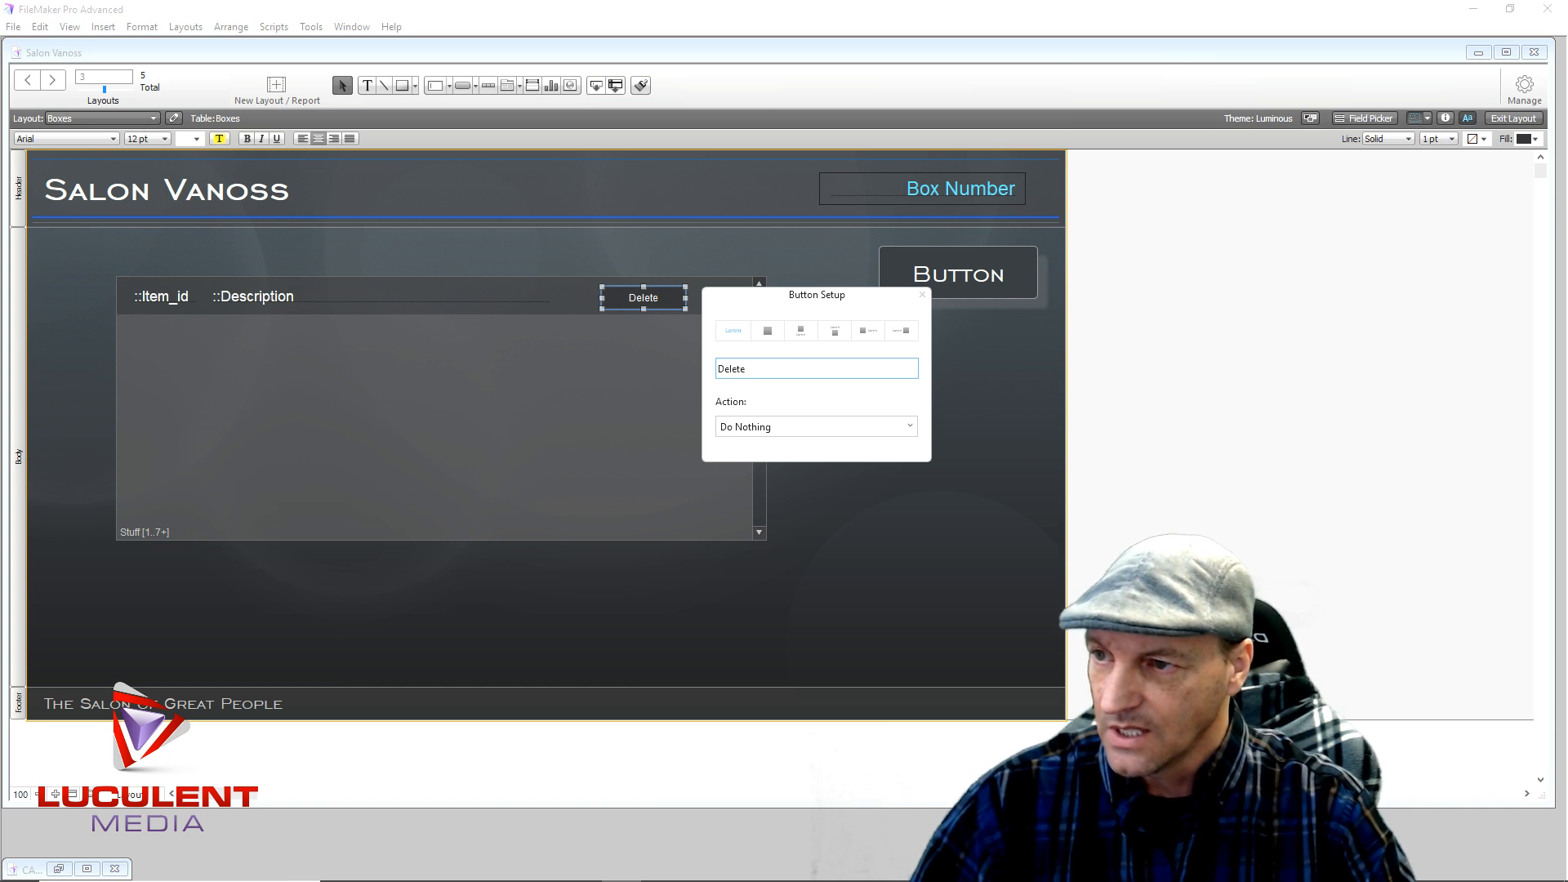
{"action": "left_click", "coordinate": [766, 242]}
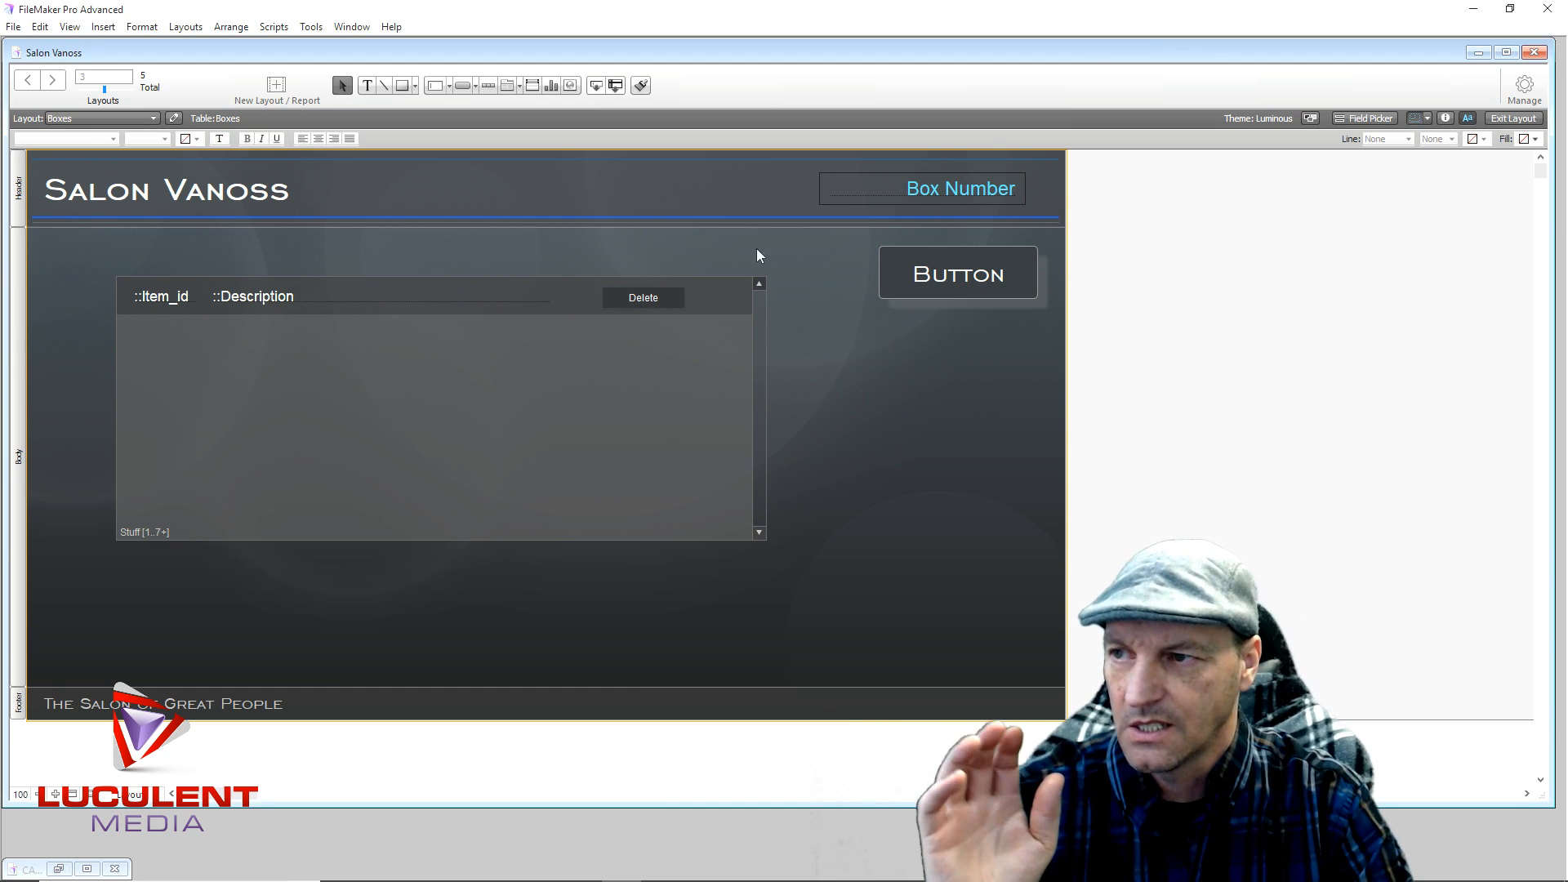
{"action": "left_click", "coordinate": [648, 301]}
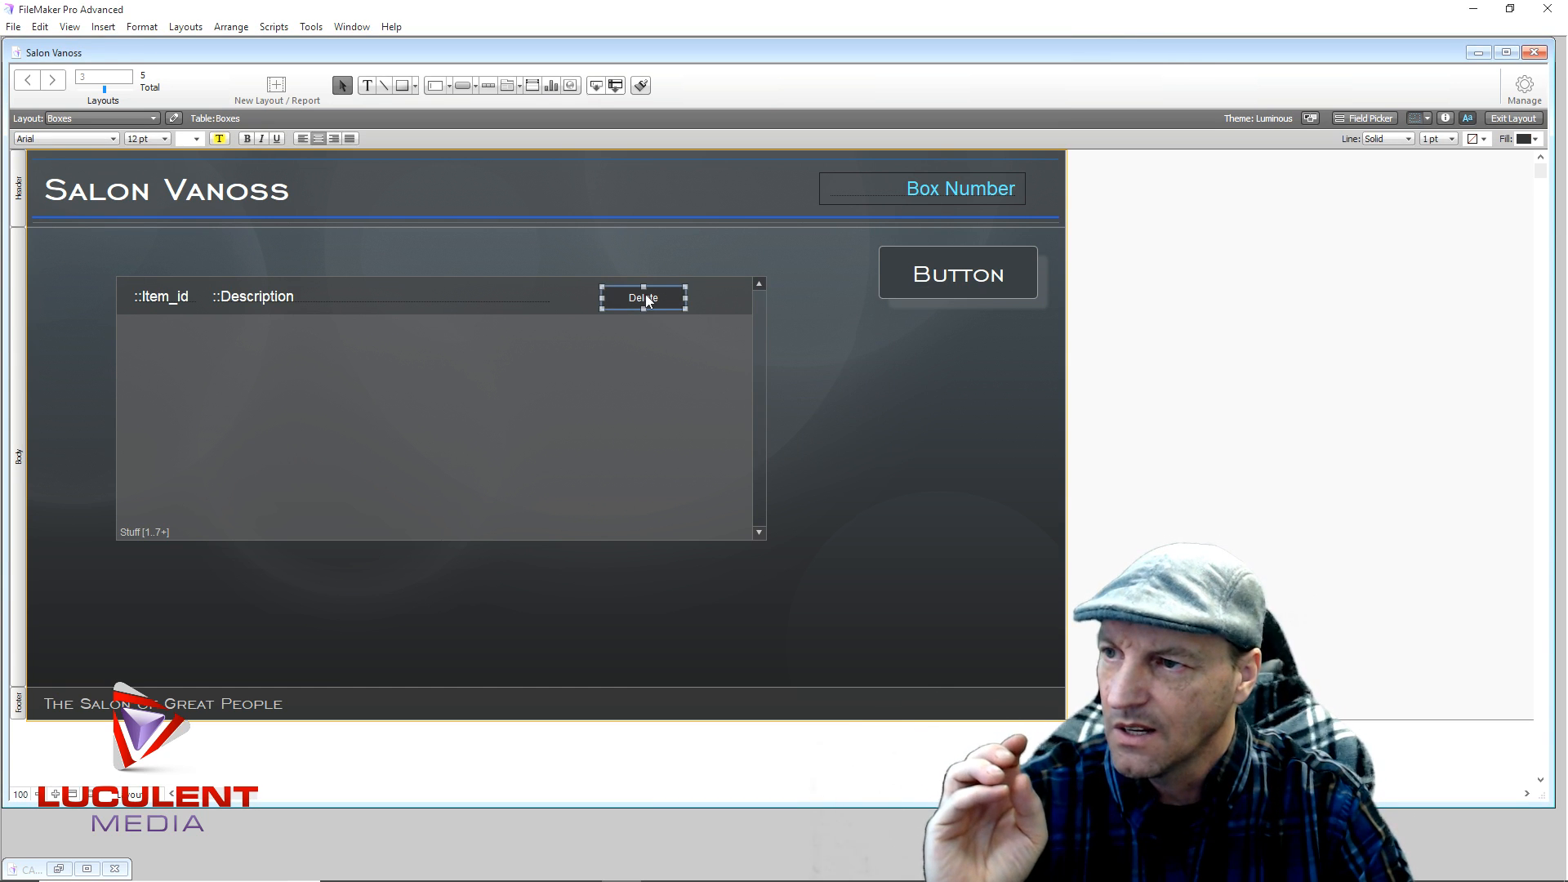
{"action": "left_click_drag", "start_coordinate": [648, 301], "coordinate": [656, 298]}
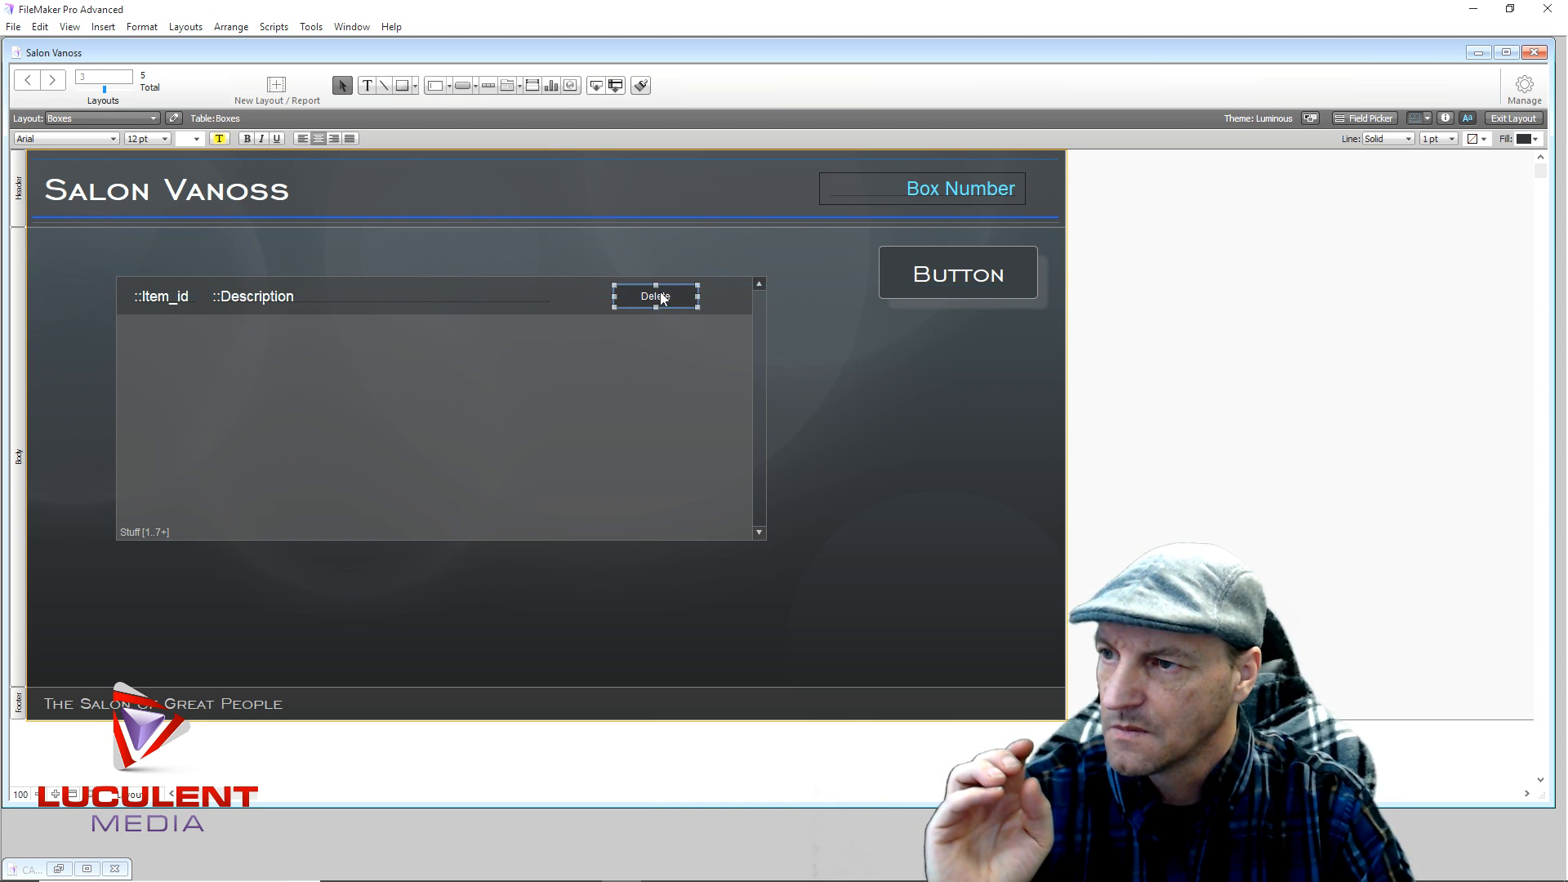
{"action": "left_click", "coordinate": [699, 257]}
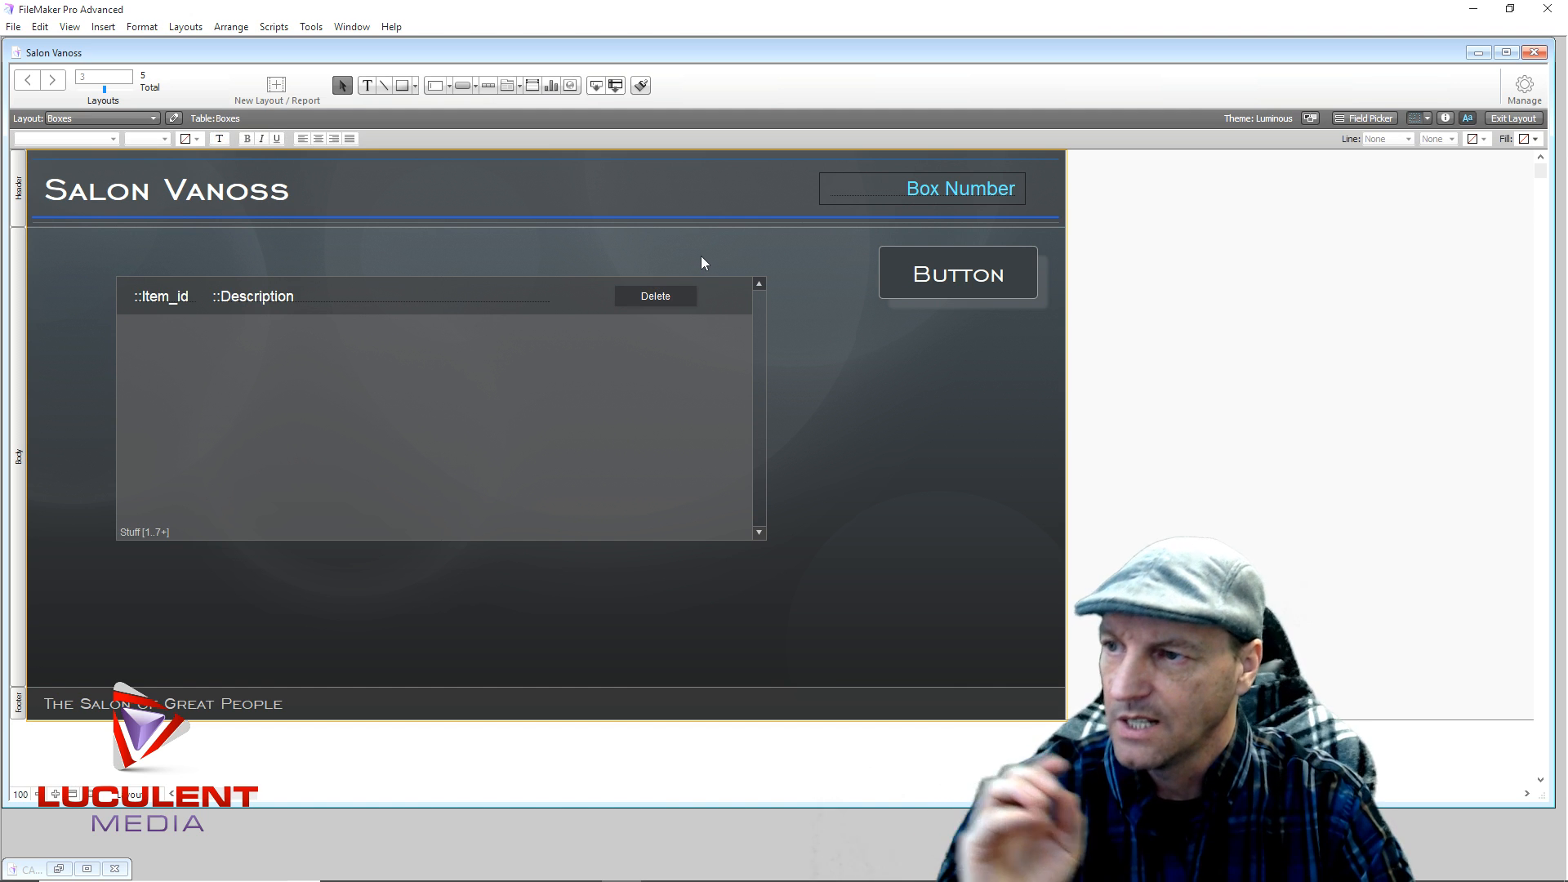
Set the portal's Delete button to perform the single step Delete Portal Row.
{"action": "double_click", "coordinate": [663, 297]}
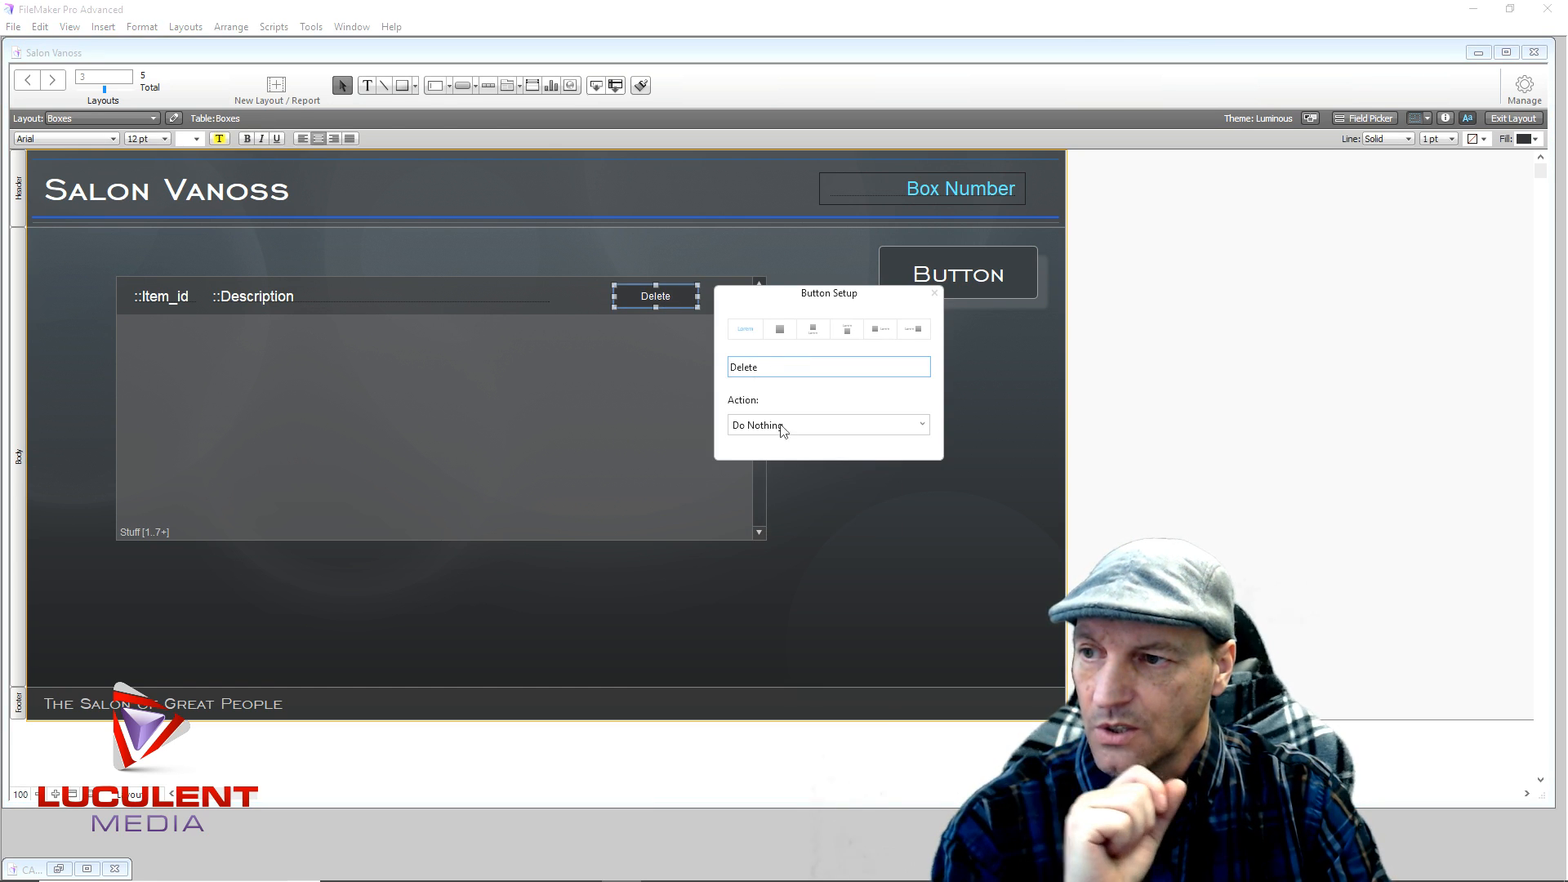
{"action": "left_click", "coordinate": [799, 433]}
{"action": "left_click", "coordinate": [782, 459]}
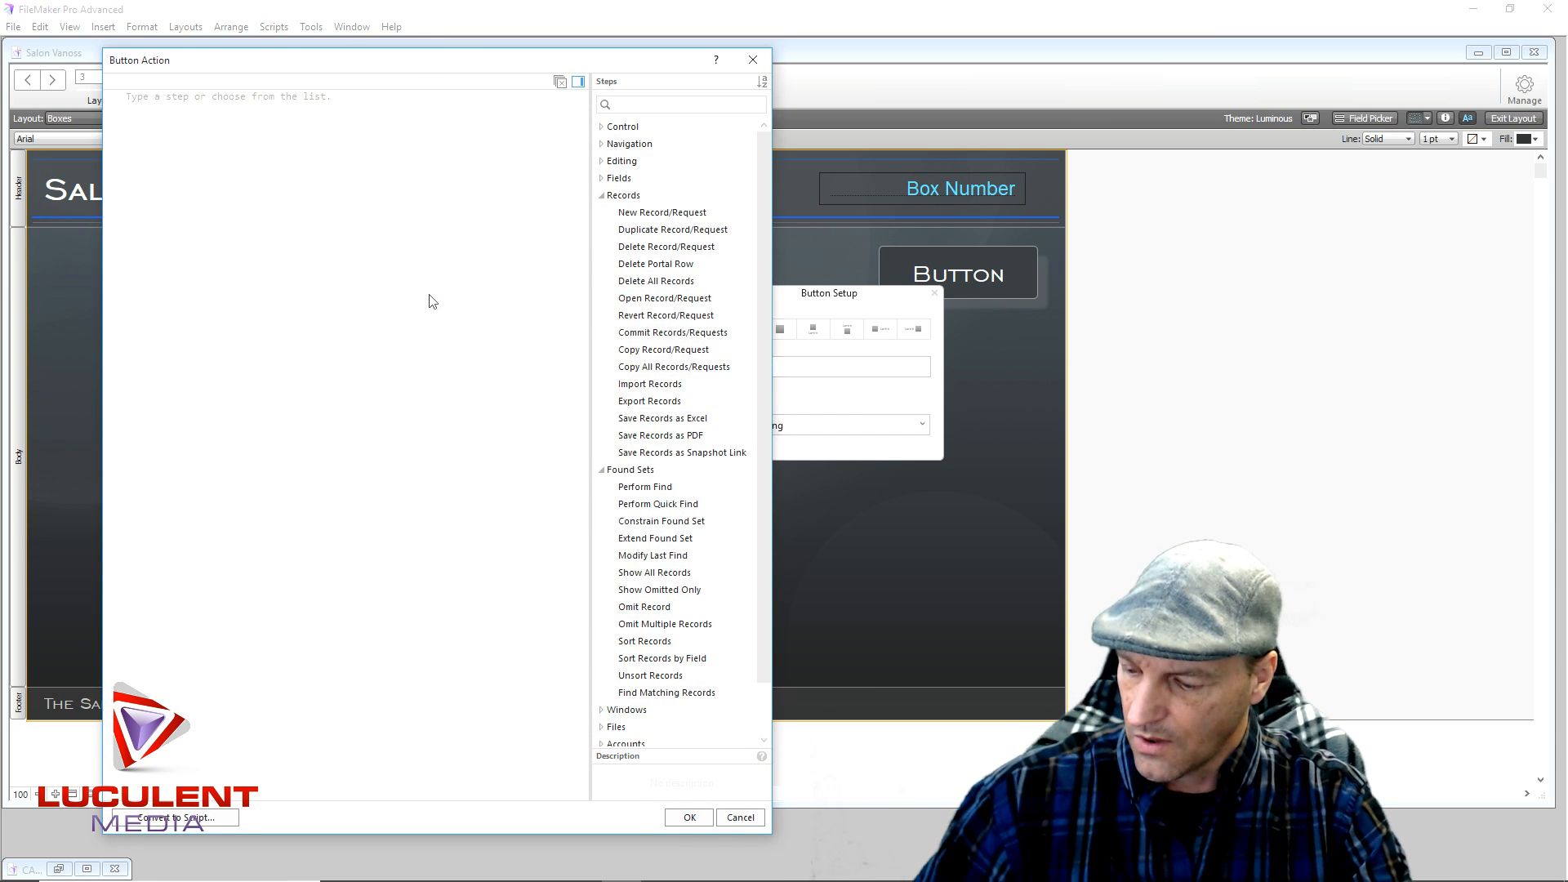
{"action": "type", "text": "Del"}
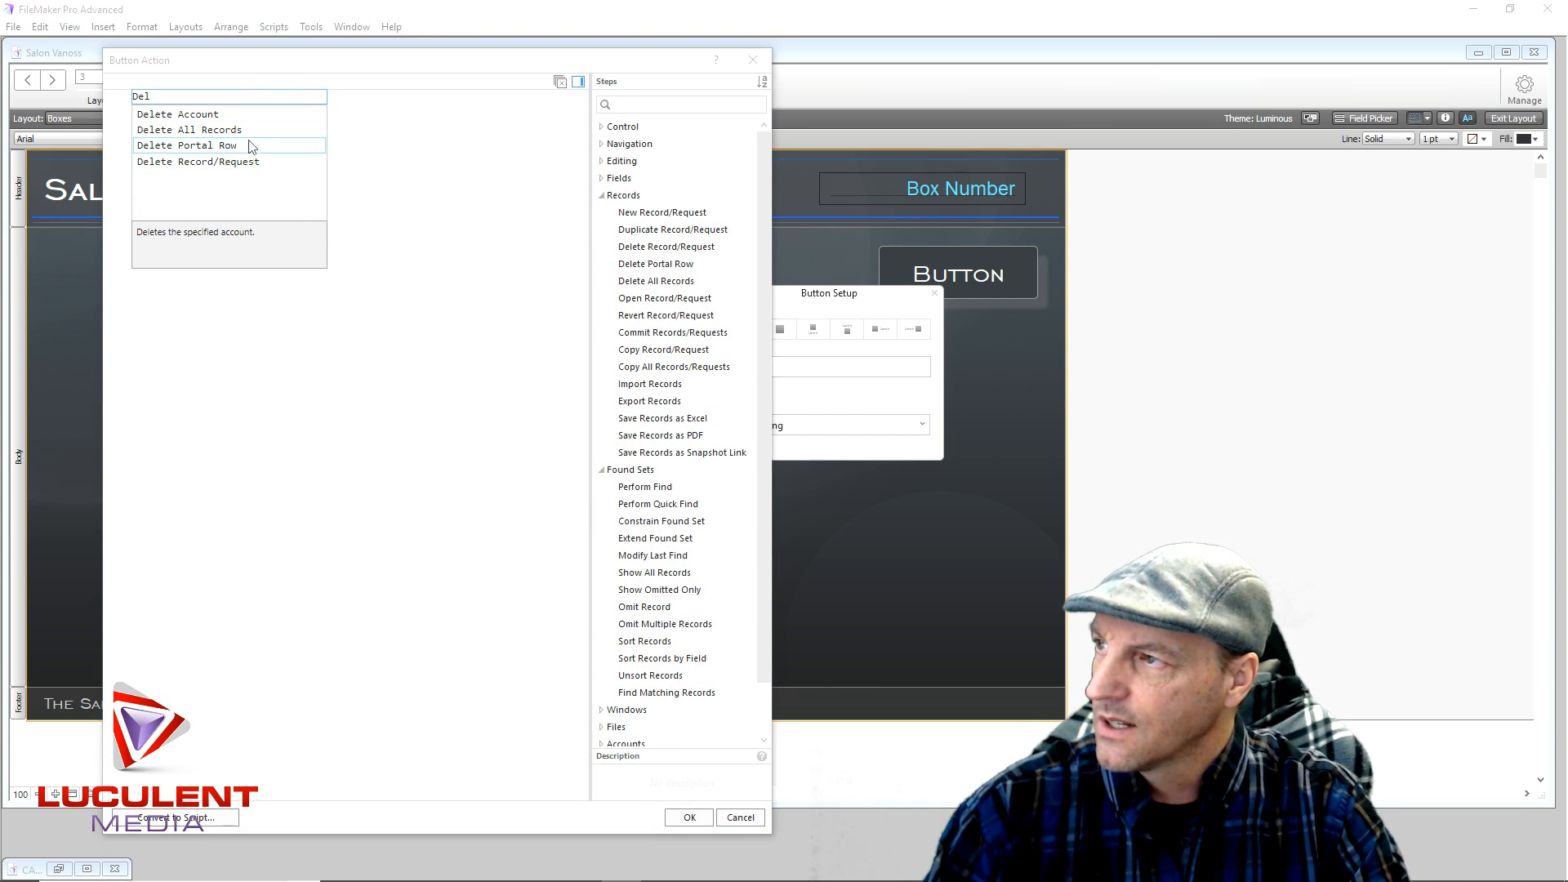
{"action": "left_click", "coordinate": [196, 147]}
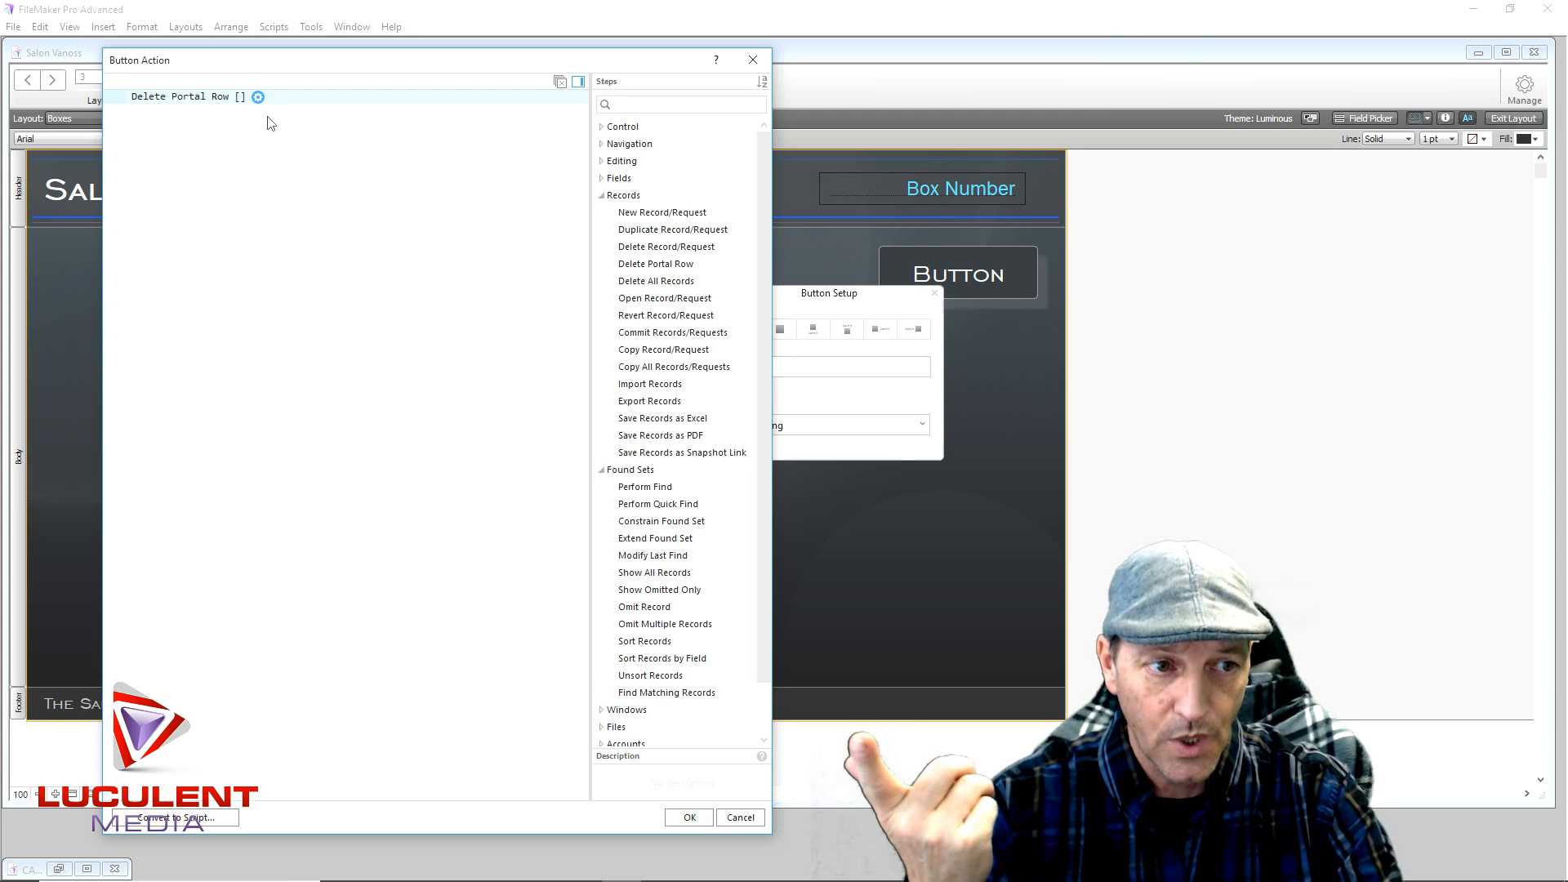
{"action": "left_click", "coordinate": [689, 817]}
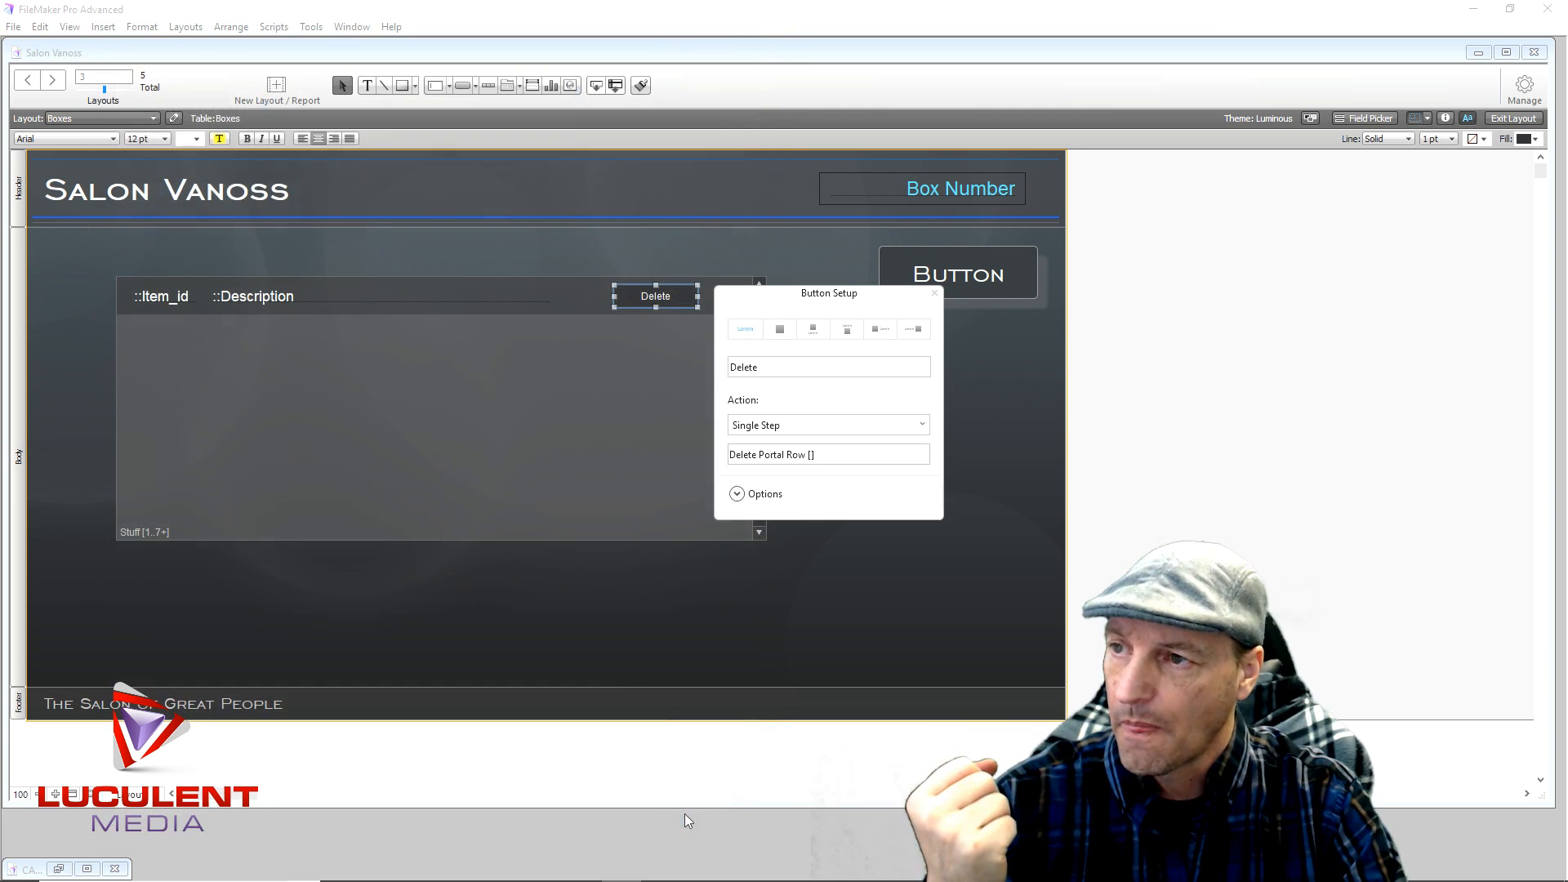
{"action": "left_click", "coordinate": [935, 292]}
{"action": "left_click", "coordinate": [822, 408]}
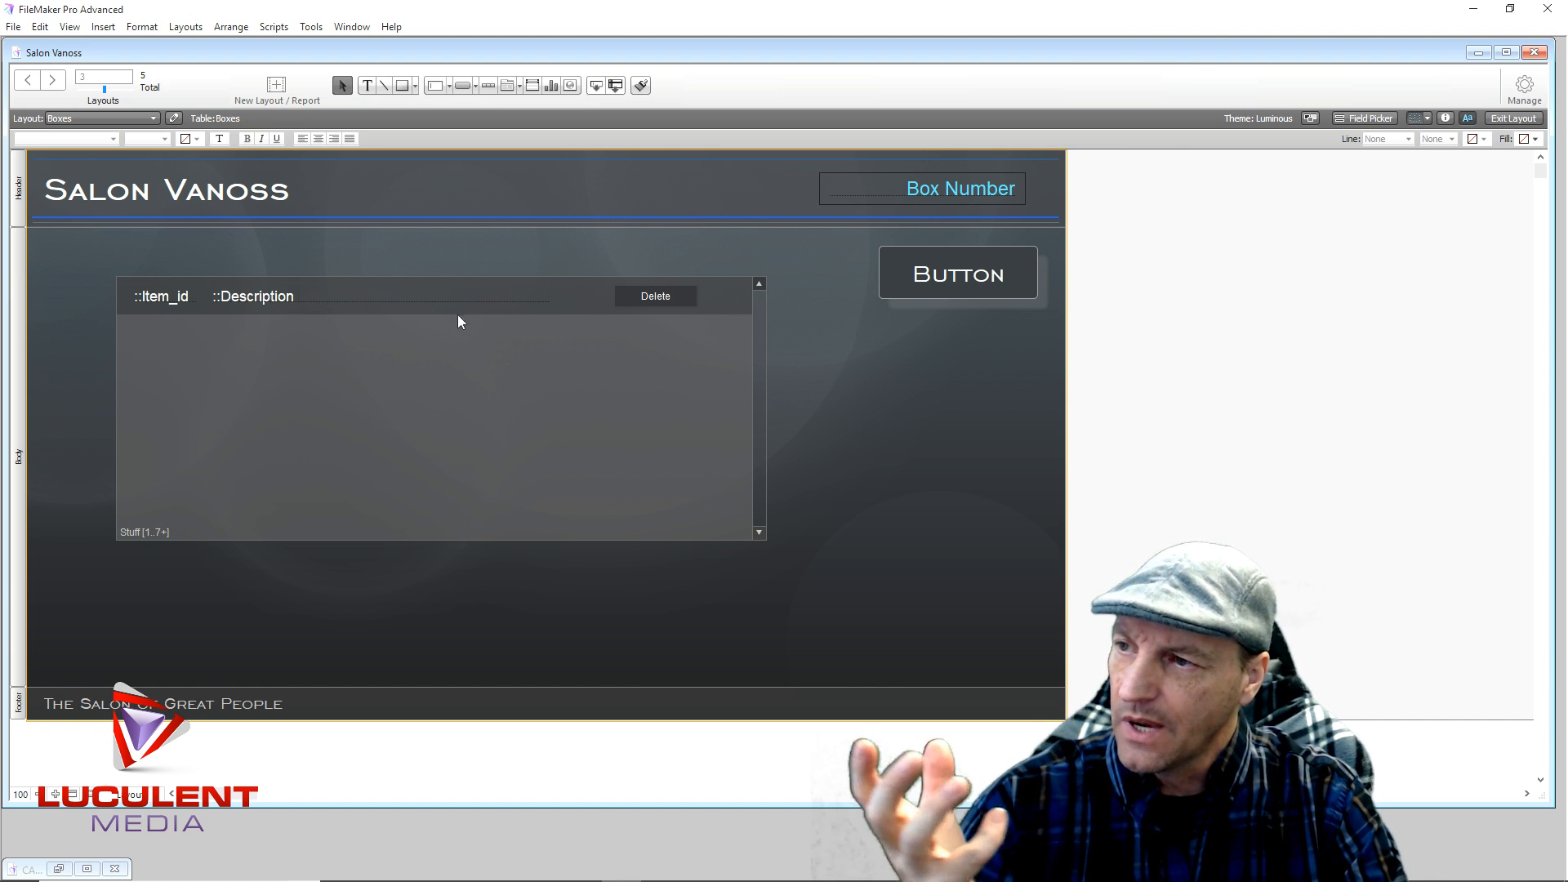
Move the portal up and left in the body, and move the large button down to the portal's lower right.
{"action": "left_click", "coordinate": [561, 379]}
{"action": "left_click_drag", "start_coordinate": [535, 388], "coordinate": [507, 365]}
{"action": "left_click_drag", "start_coordinate": [955, 276], "coordinate": [901, 482]}
{"action": "left_click", "coordinate": [848, 400]}
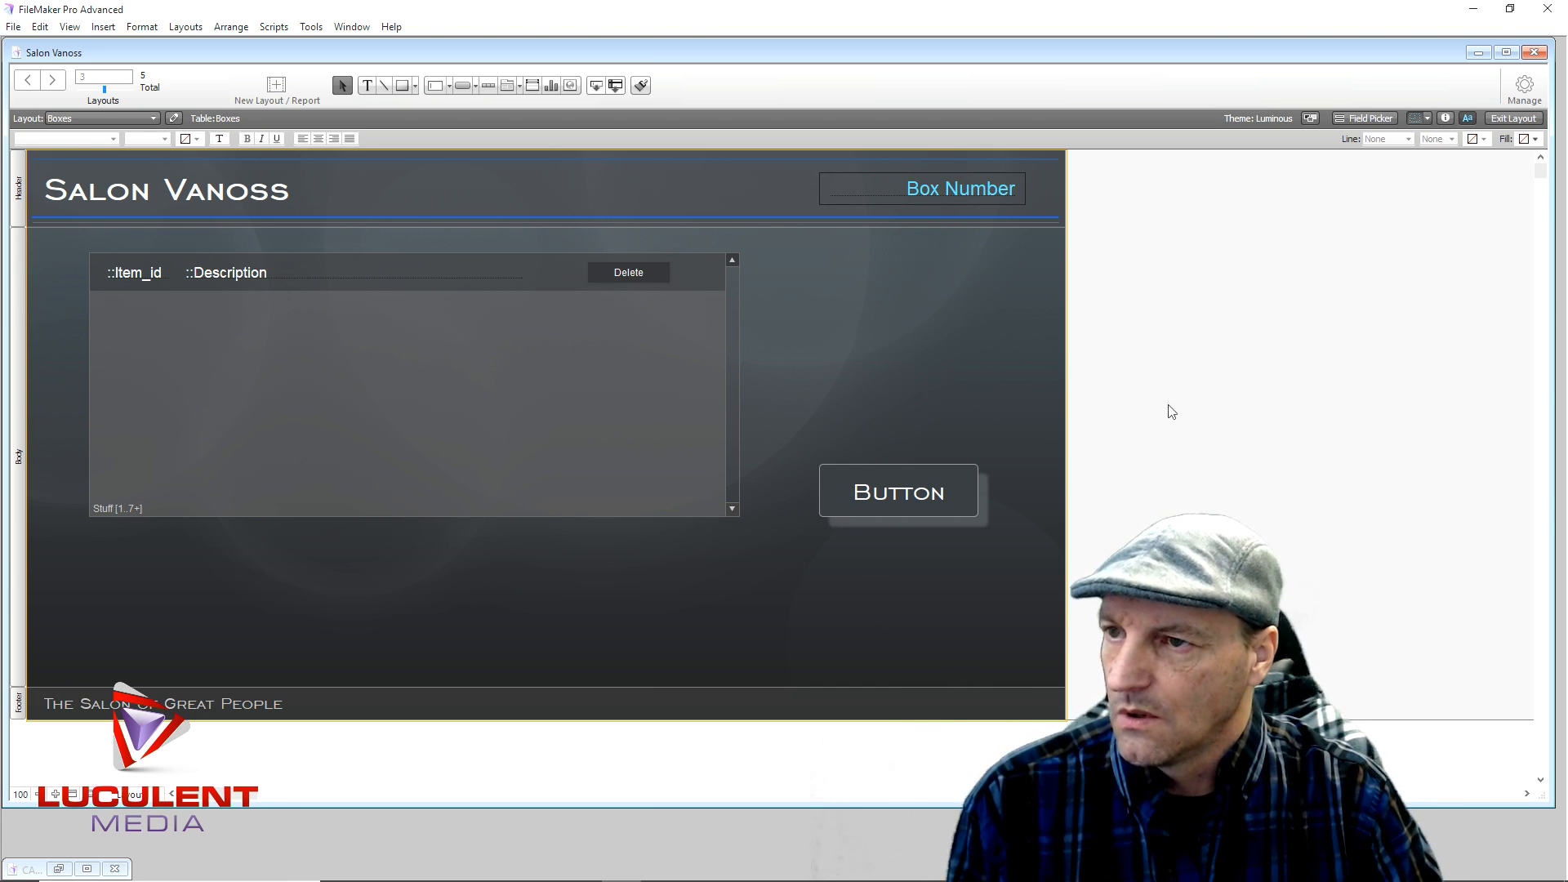
Leave layout editing and delete the Forks and Knives related records with their portal row buttons.
{"action": "left_click", "coordinate": [1503, 118]}
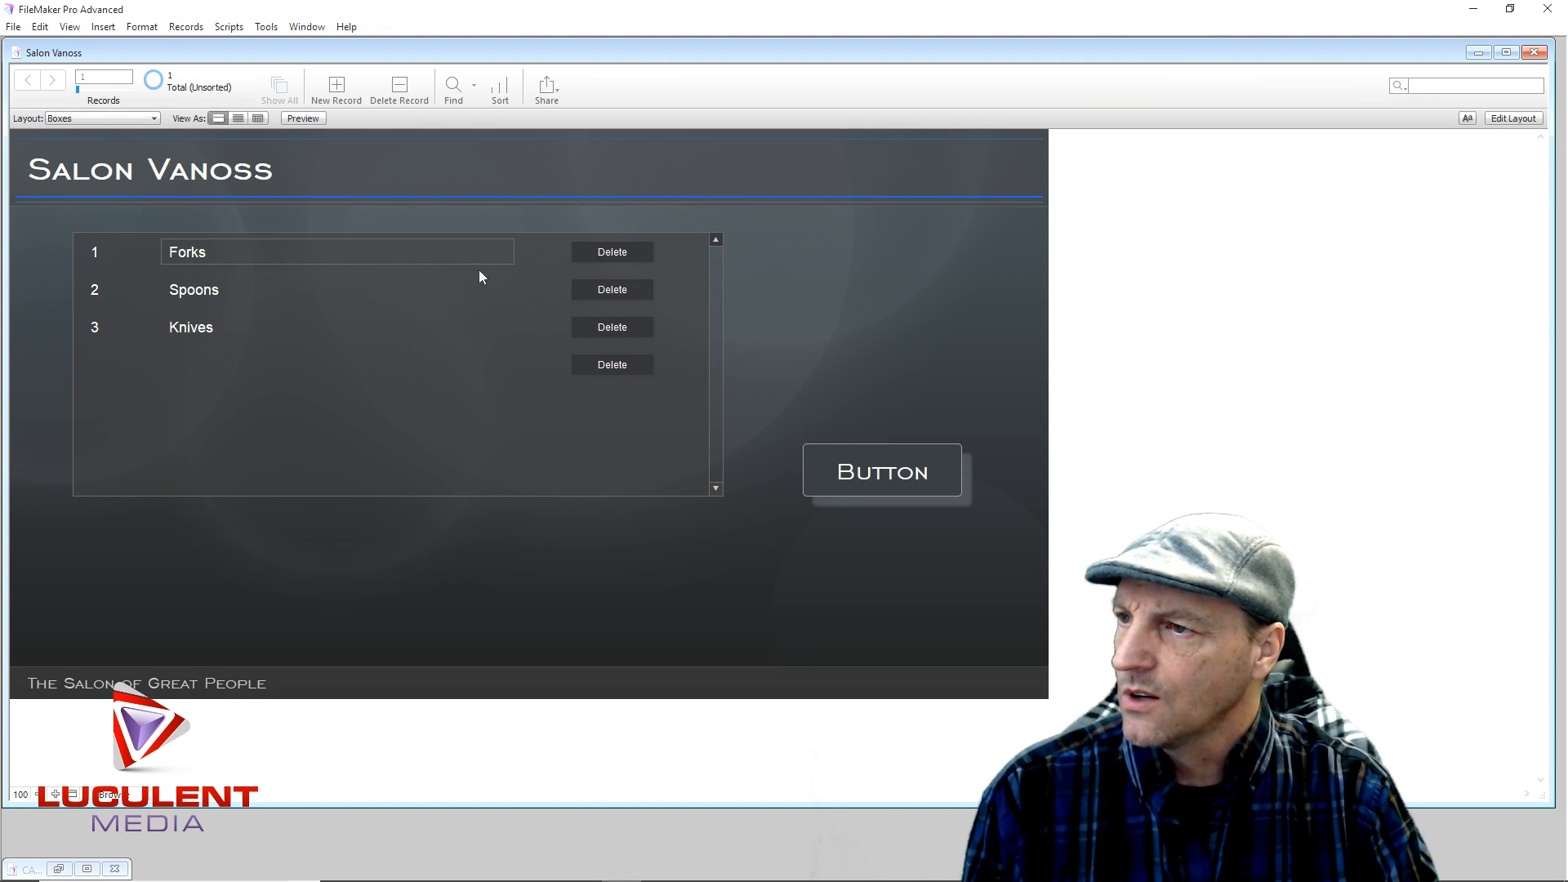
{"action": "left_click", "coordinate": [628, 252]}
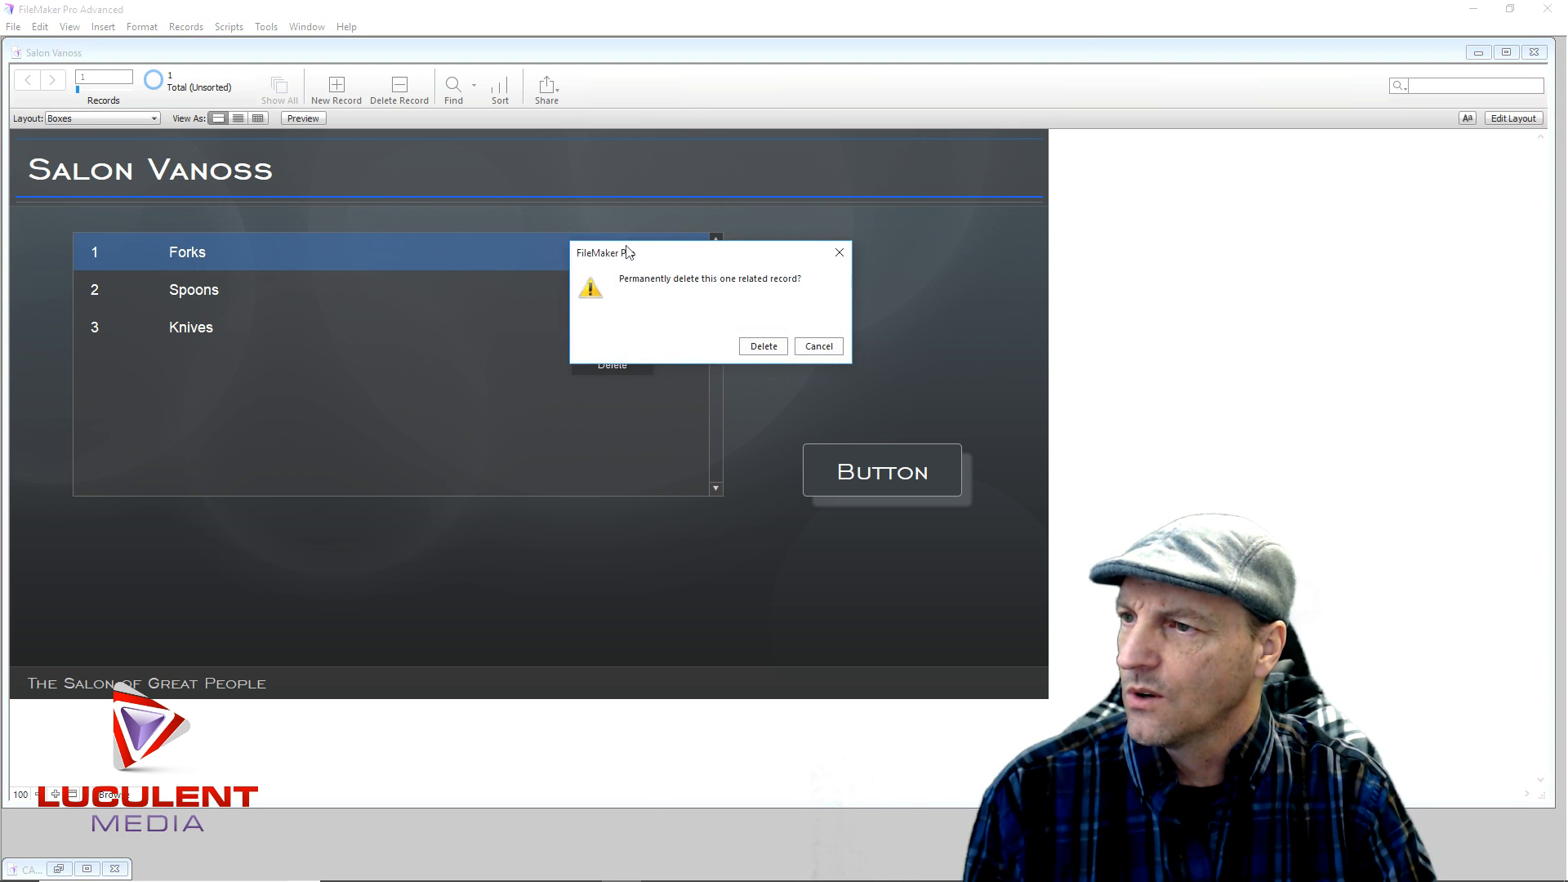
{"action": "left_click", "coordinate": [765, 346]}
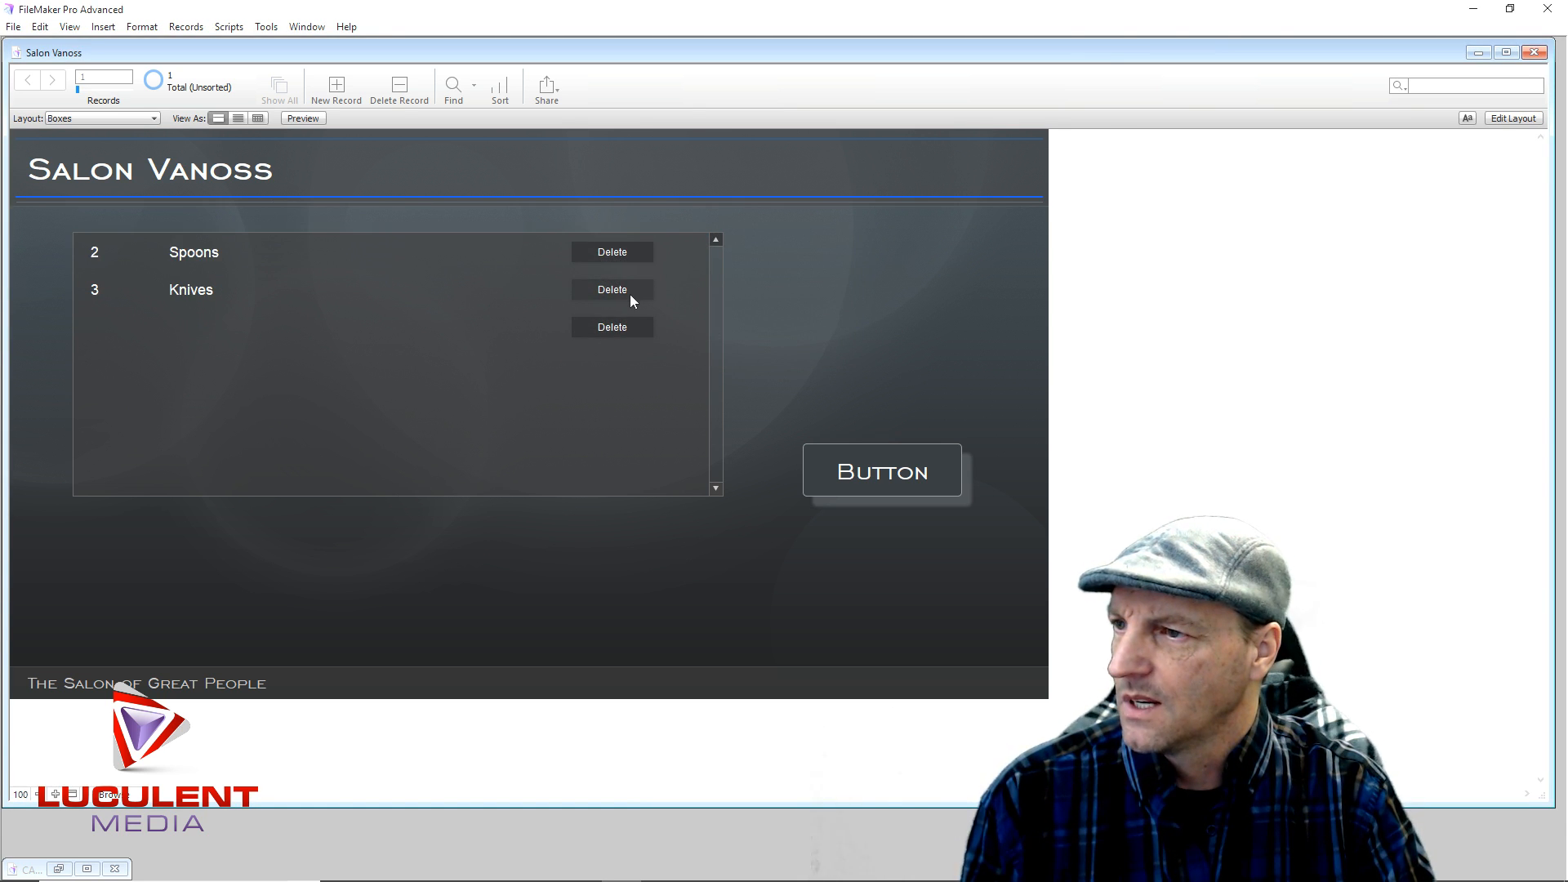
{"action": "left_click", "coordinate": [634, 291]}
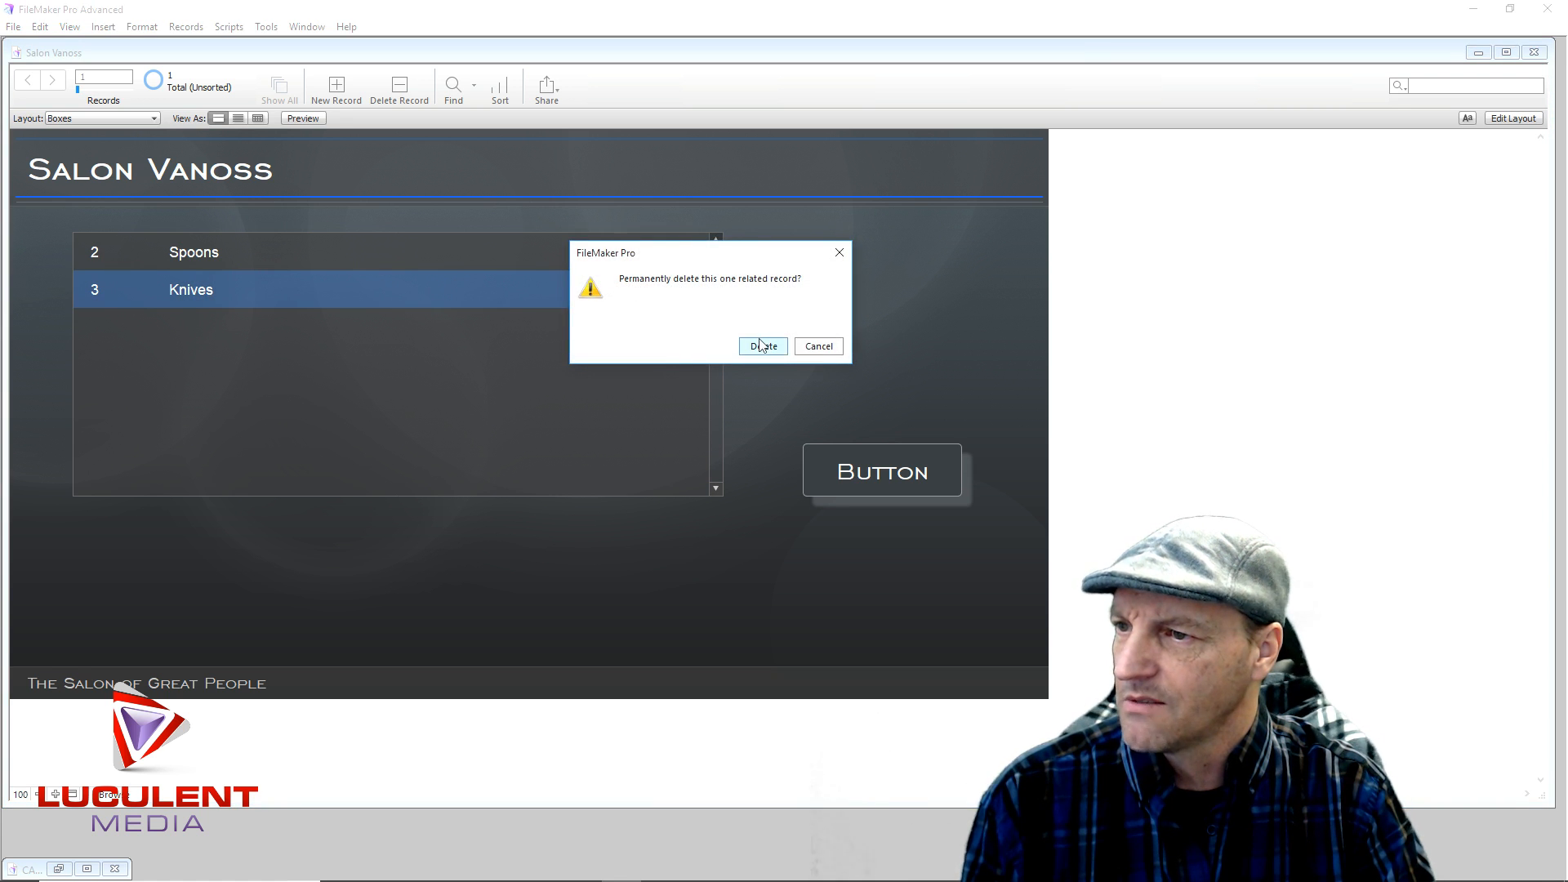
{"action": "left_click", "coordinate": [763, 347]}
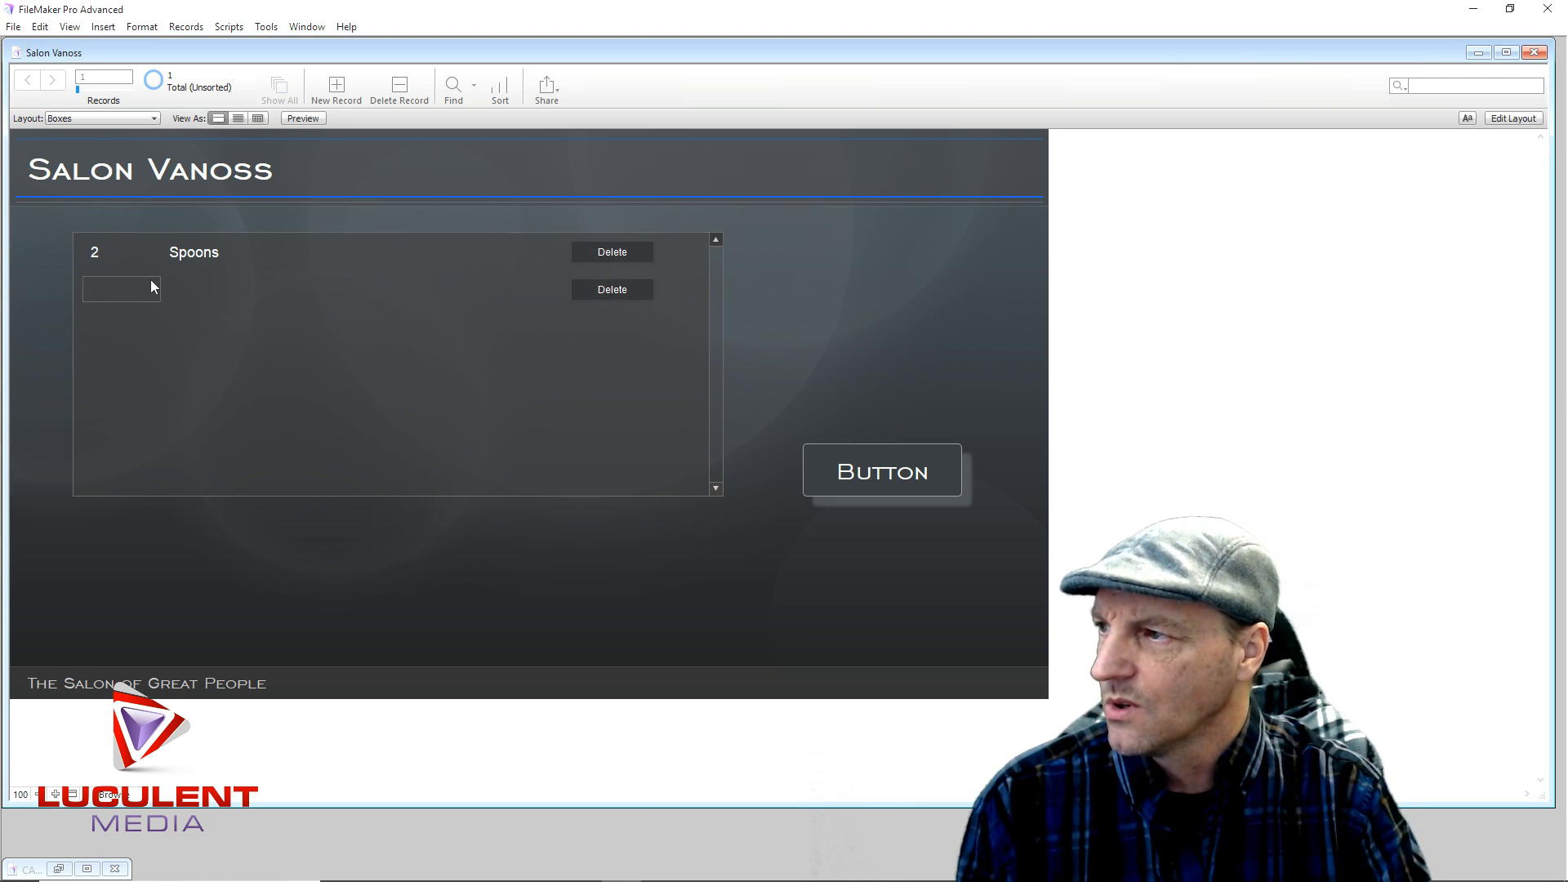
Add Dishes and Cups as descriptions in new portal rows, commit the record and return to editing the layout.
{"action": "left_click", "coordinate": [181, 286]}
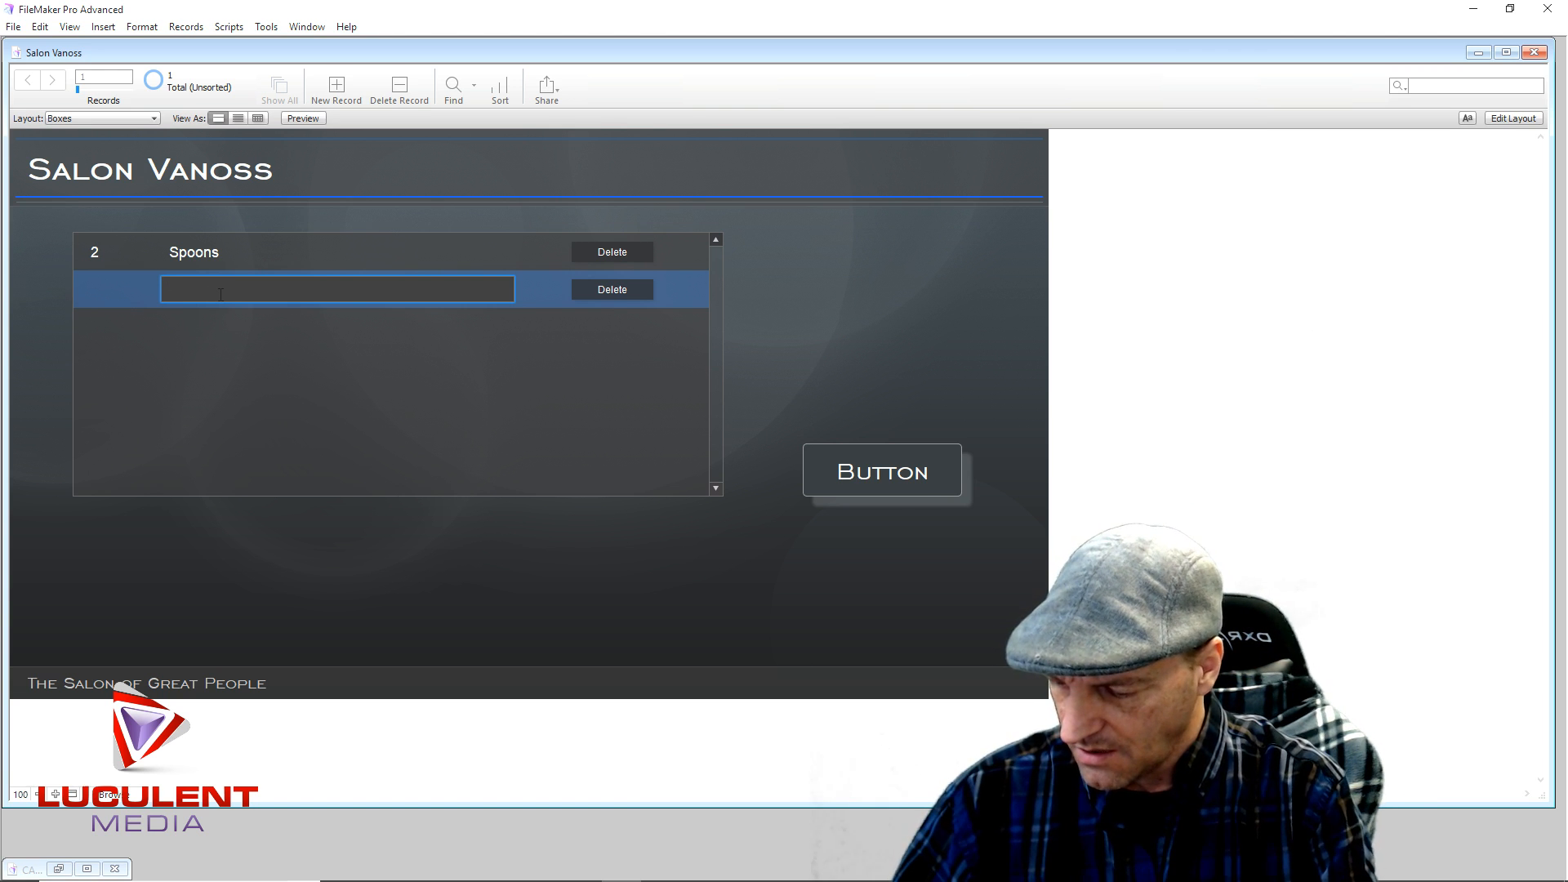
{"action": "type", "text": "Dishes"}
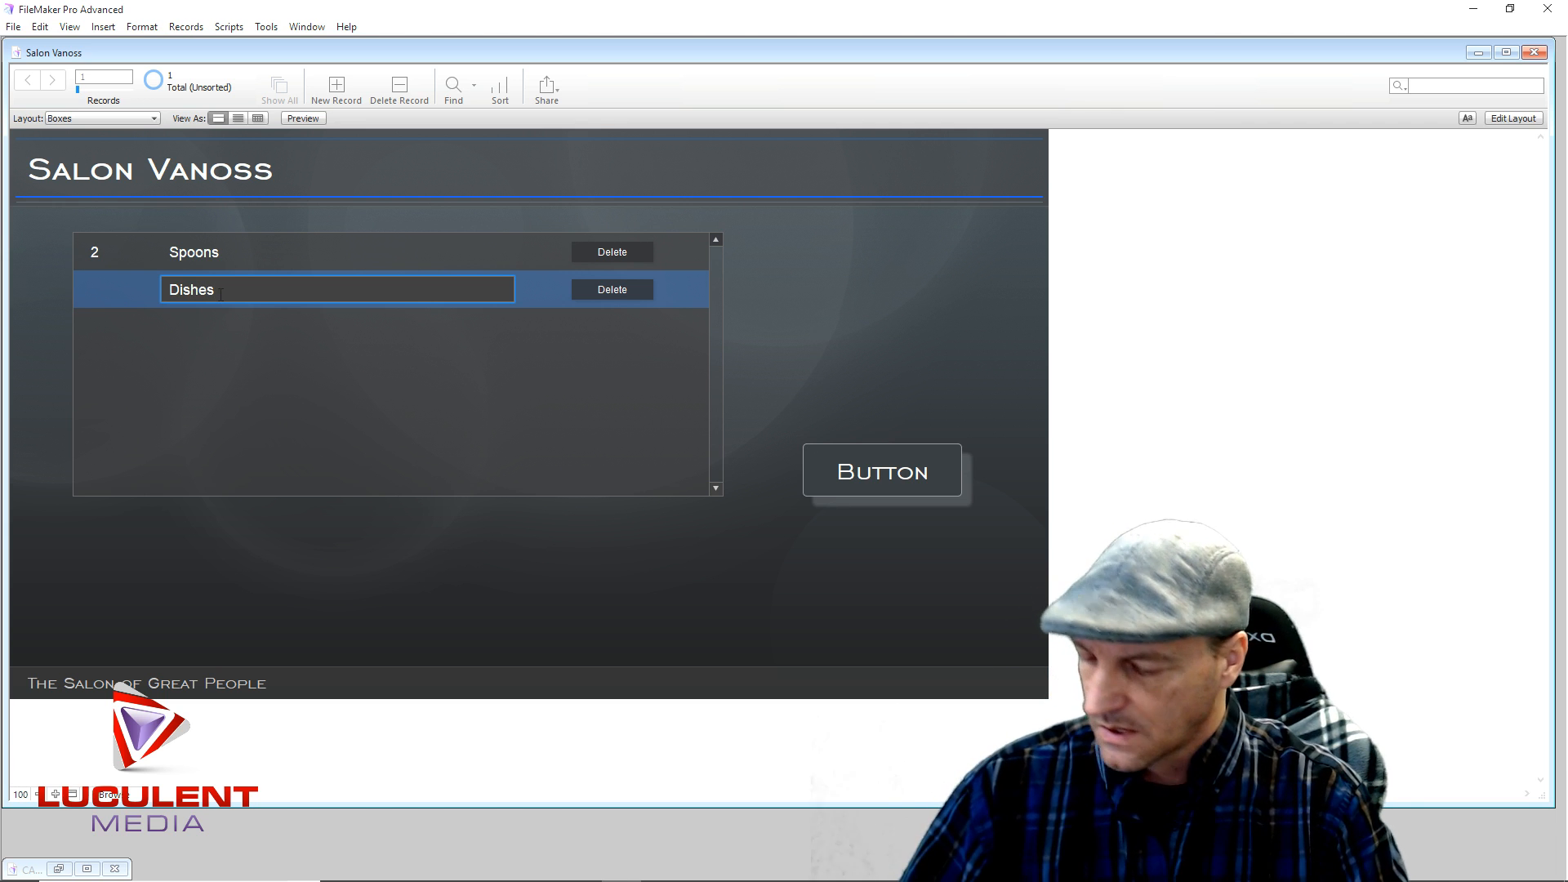
{"action": "left_click", "coordinate": [198, 327]}
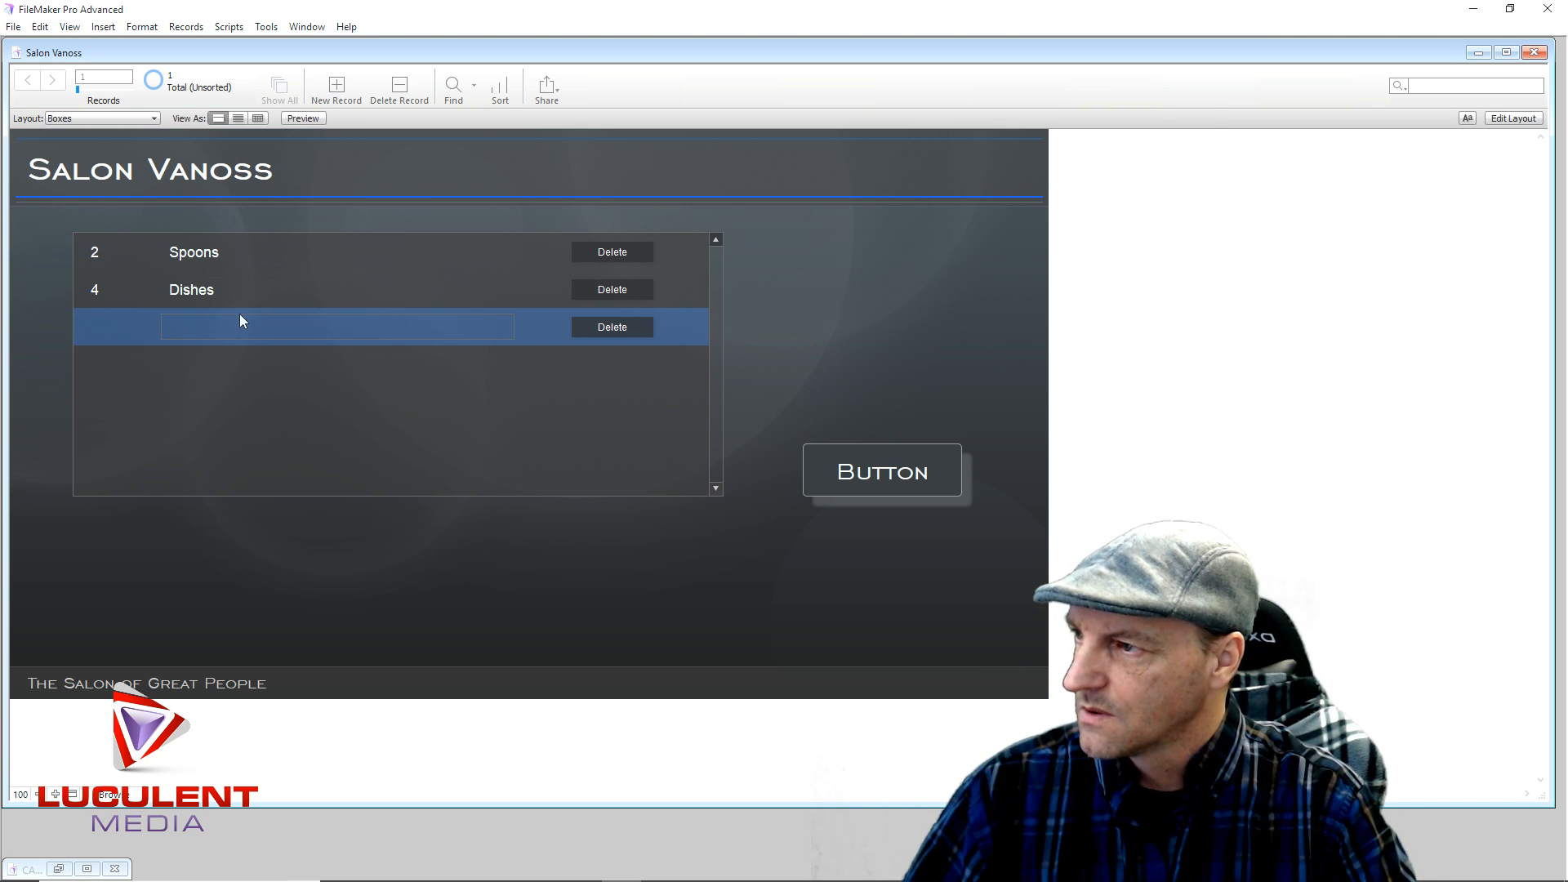
{"action": "left_click", "coordinate": [205, 323]}
{"action": "type", "text": "Cups"}
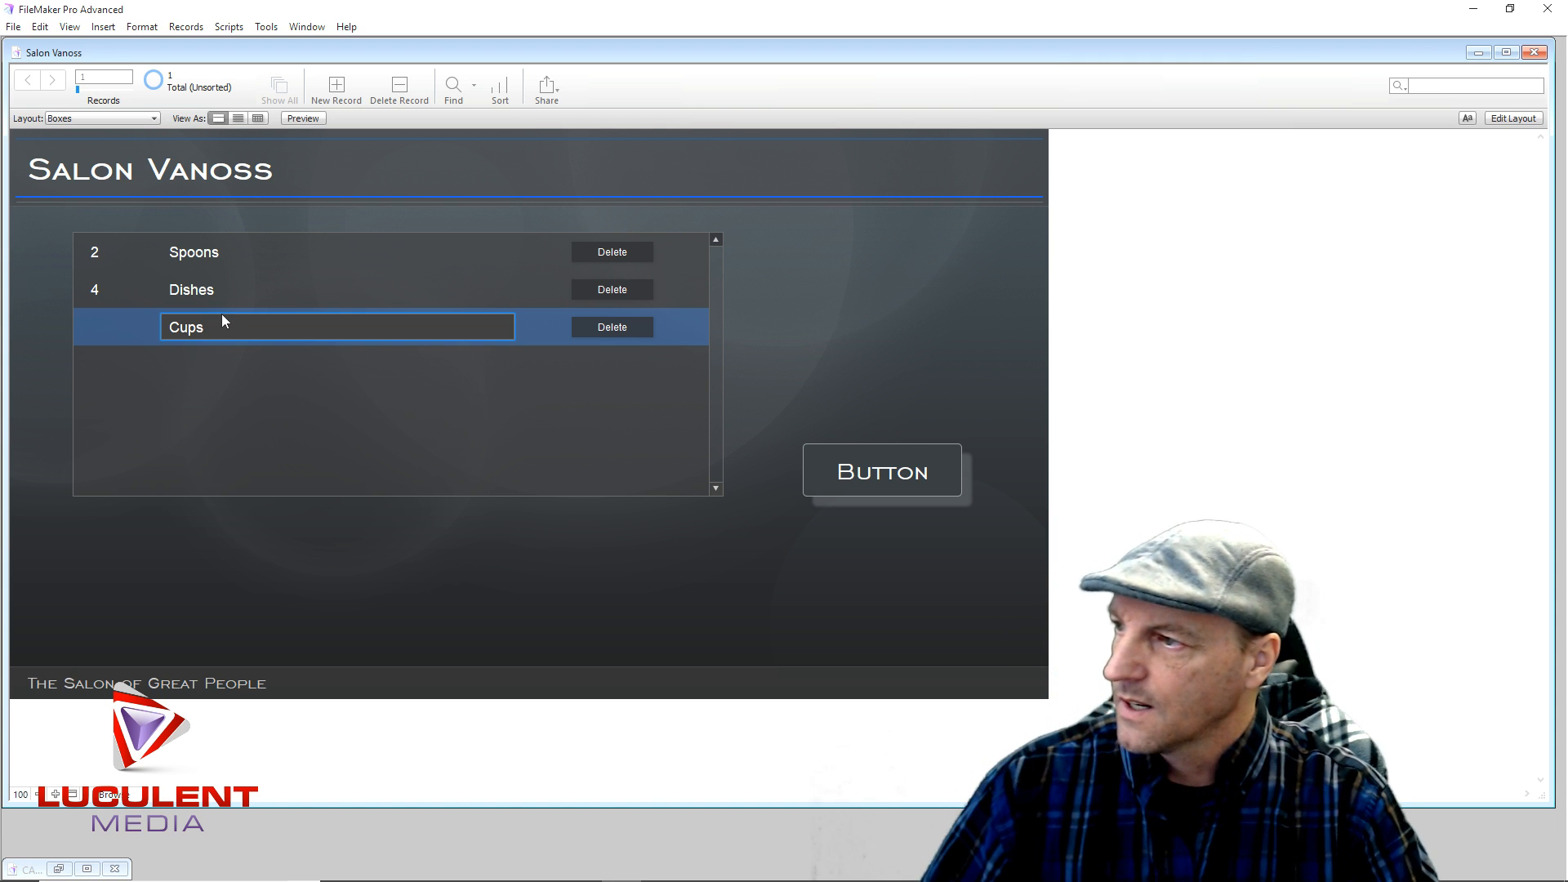
{"action": "left_click", "coordinate": [226, 398]}
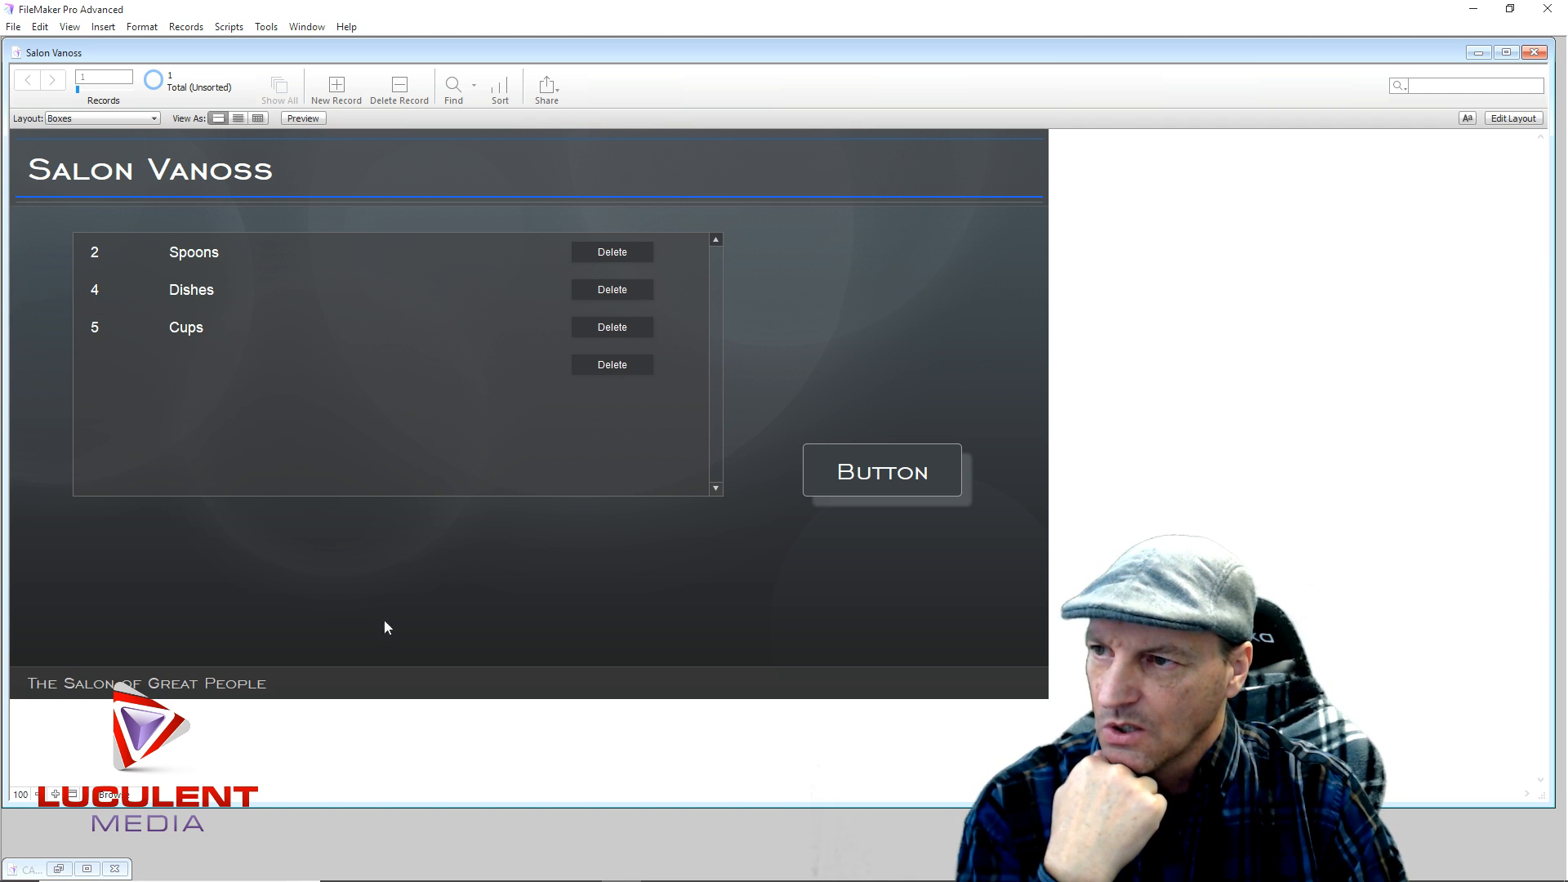
{"action": "left_click", "coordinate": [1503, 119]}
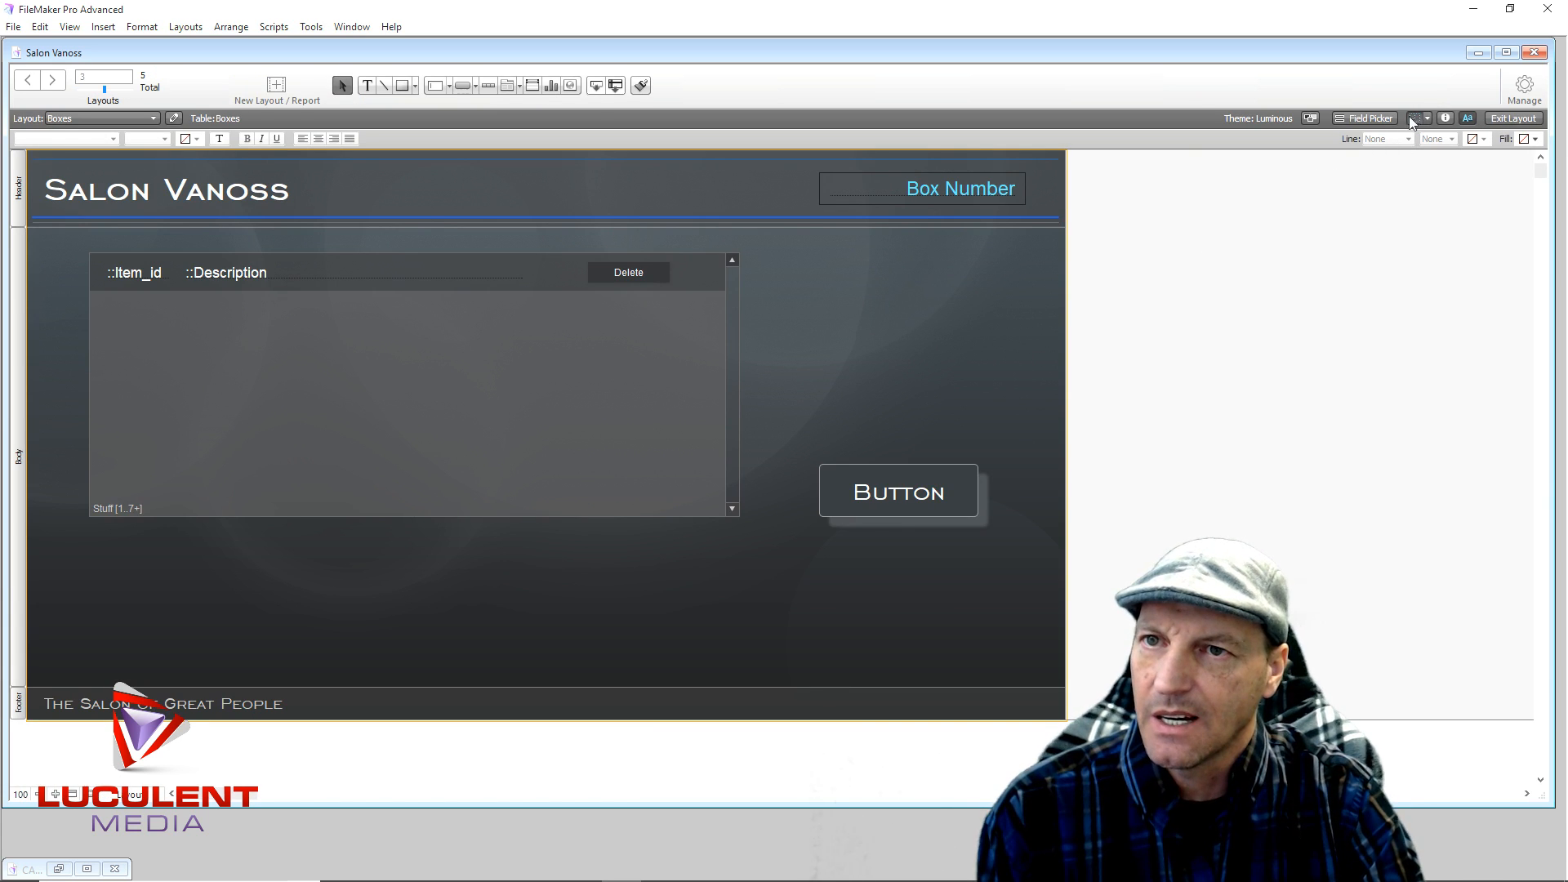
Add the Boxes table's Id field with its label to the right end of the footer and close the Field Picker.
{"action": "left_click", "coordinate": [1371, 119]}
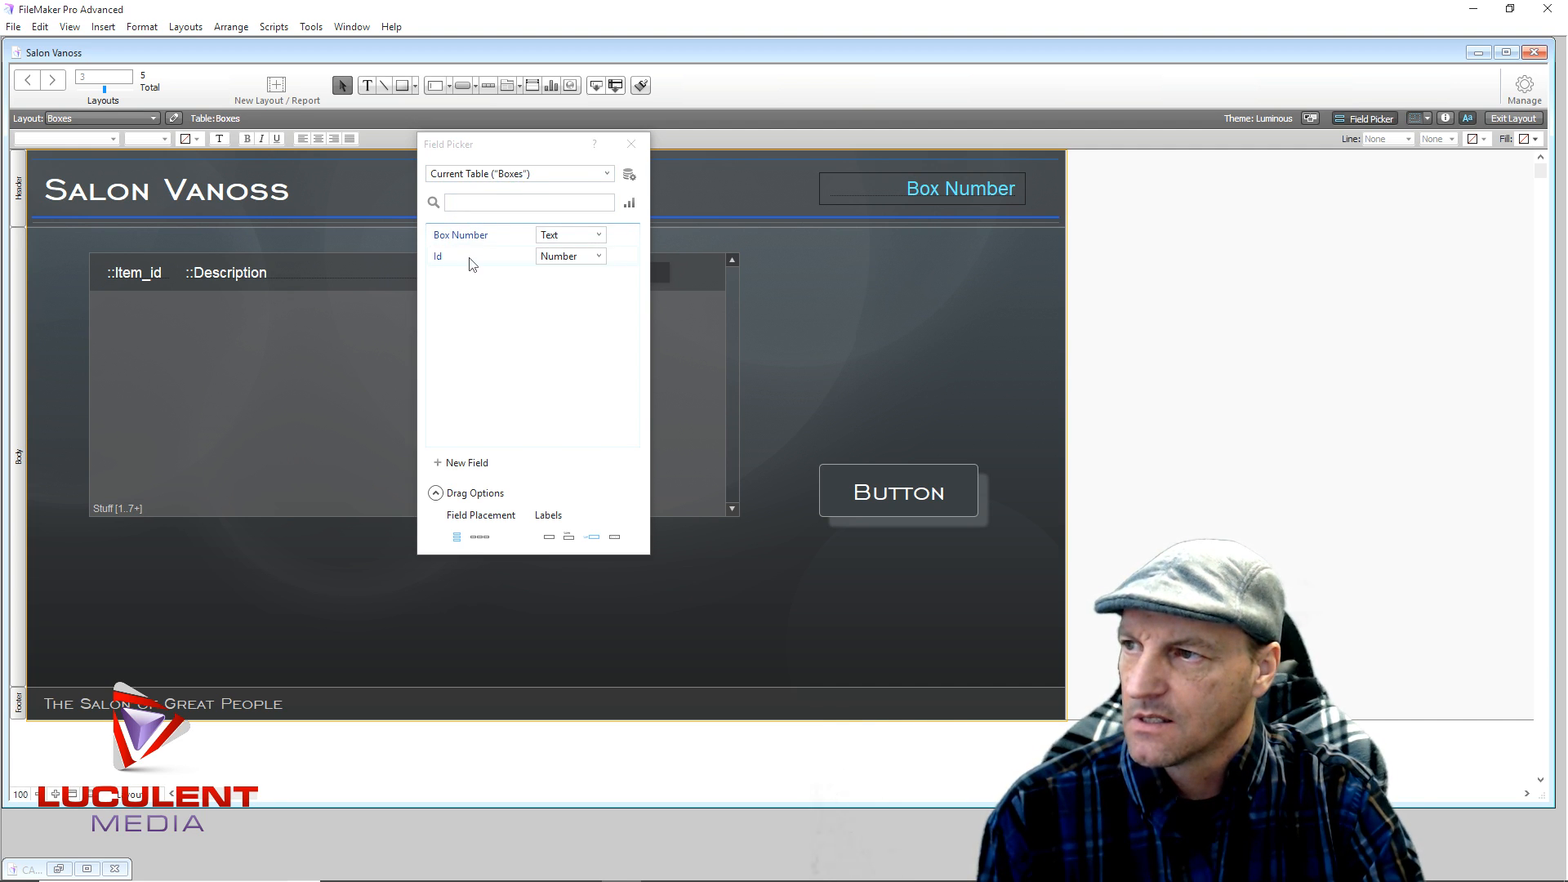
{"action": "left_click_drag", "start_coordinate": [472, 263], "coordinate": [90, 552]}
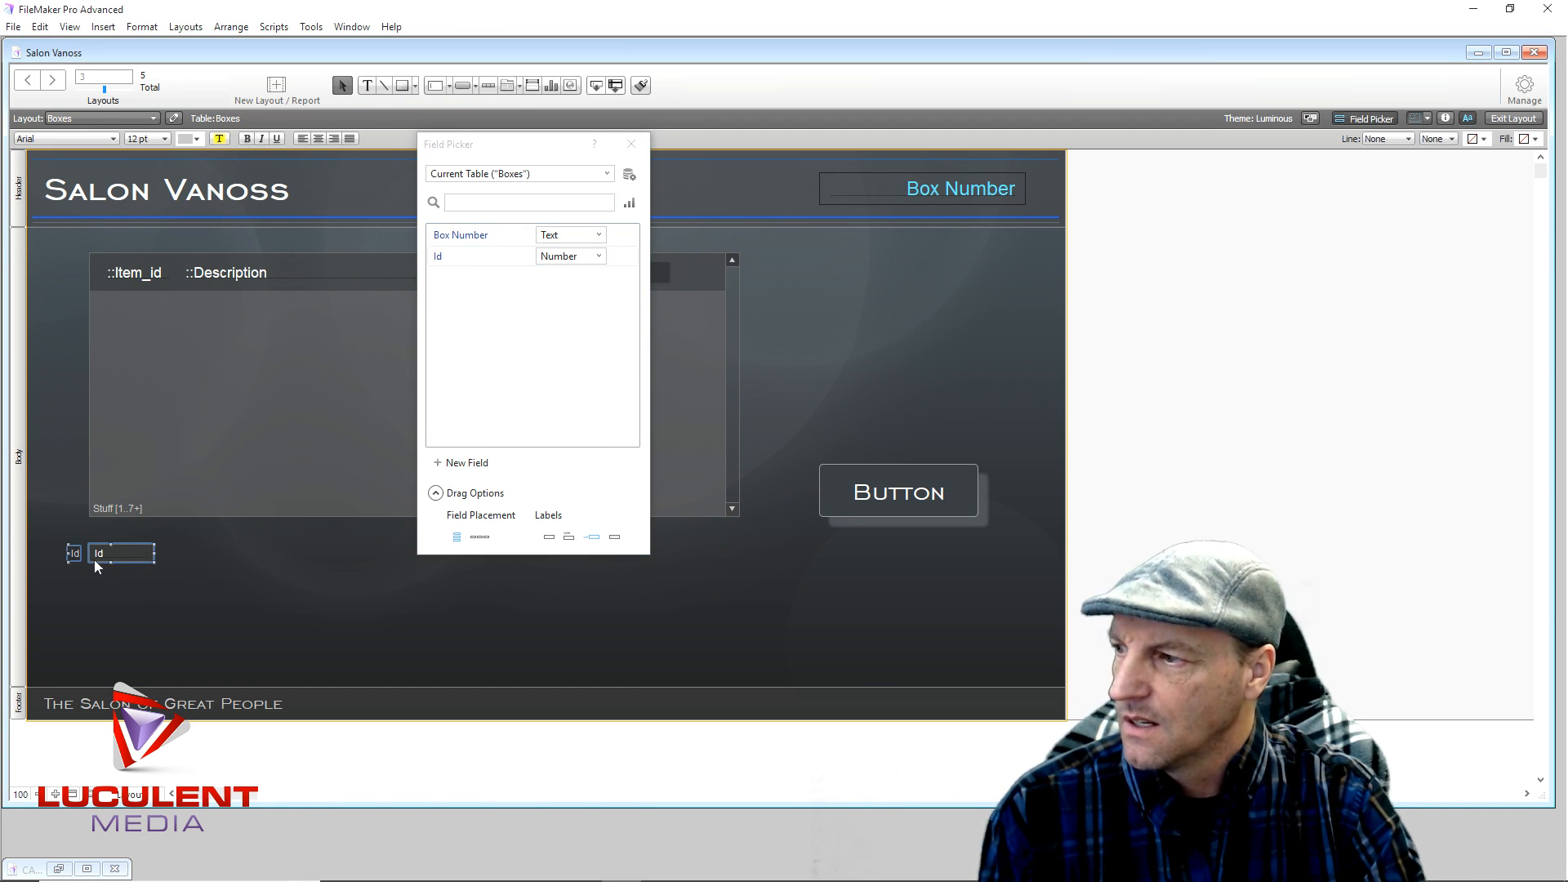
{"action": "left_click_drag", "start_coordinate": [115, 554], "coordinate": [996, 711]}
{"action": "left_click", "coordinate": [814, 639]}
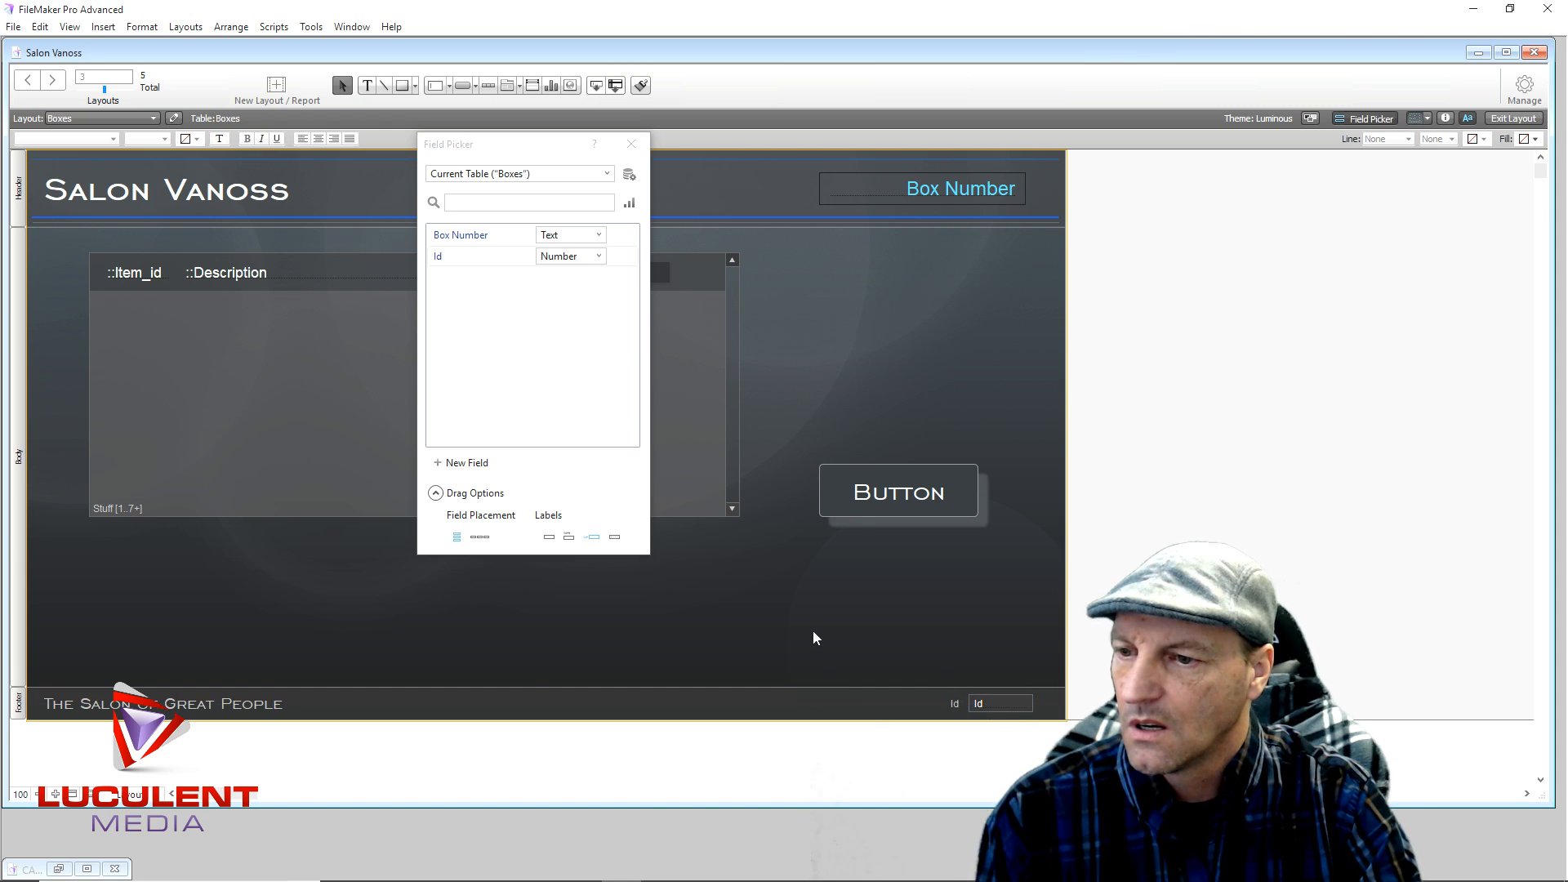
{"action": "left_click", "coordinate": [632, 144]}
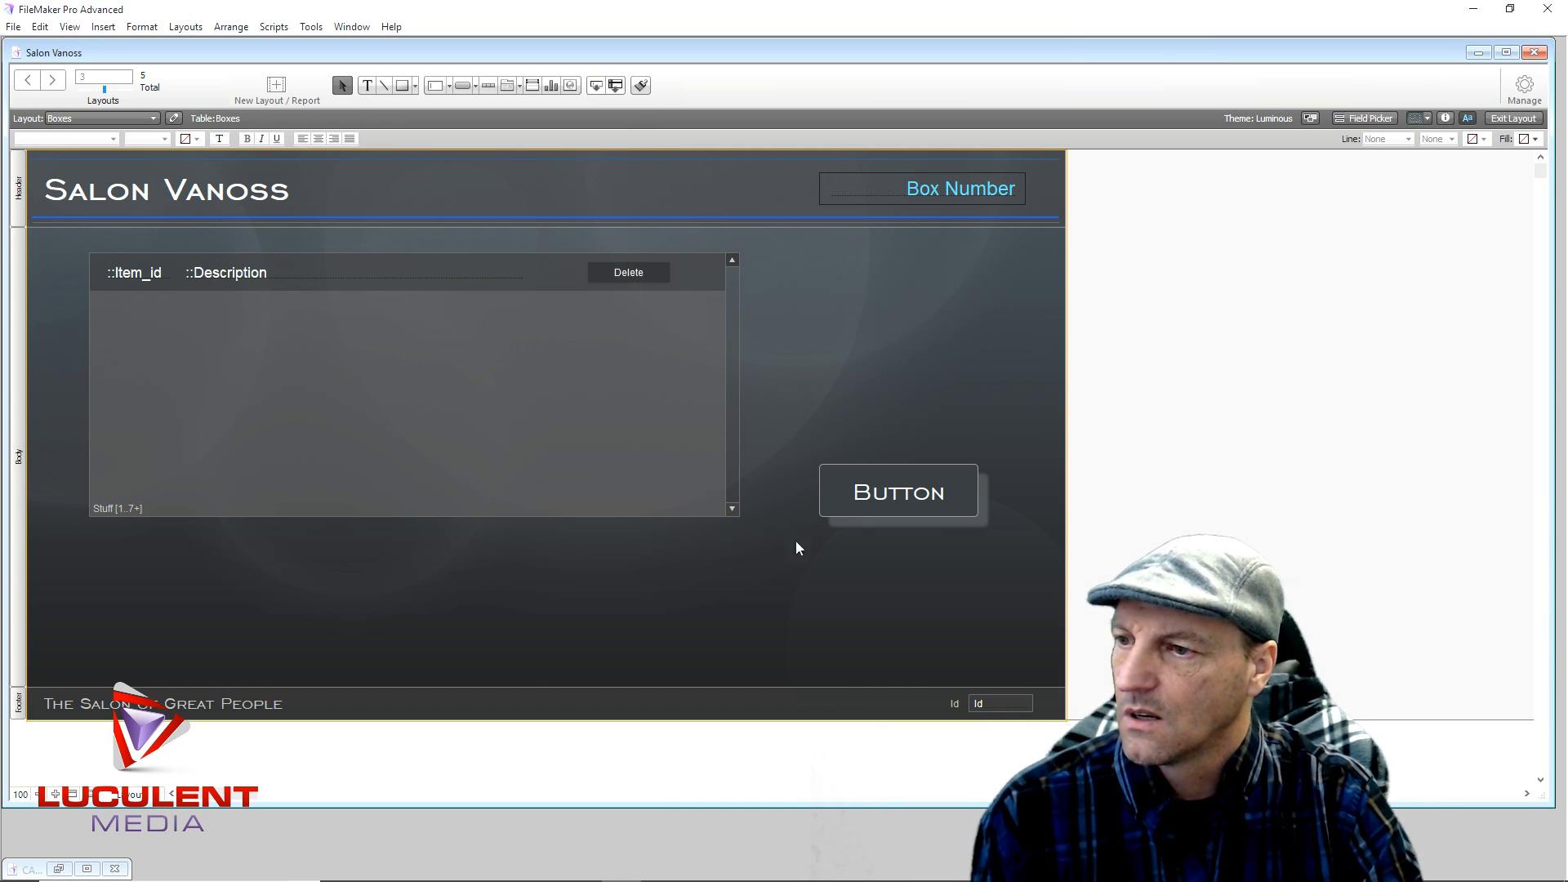
Leave layout editing, enter A13 as the Box Number, commit the record and return to editing the layout.
{"action": "left_click", "coordinate": [1508, 120]}
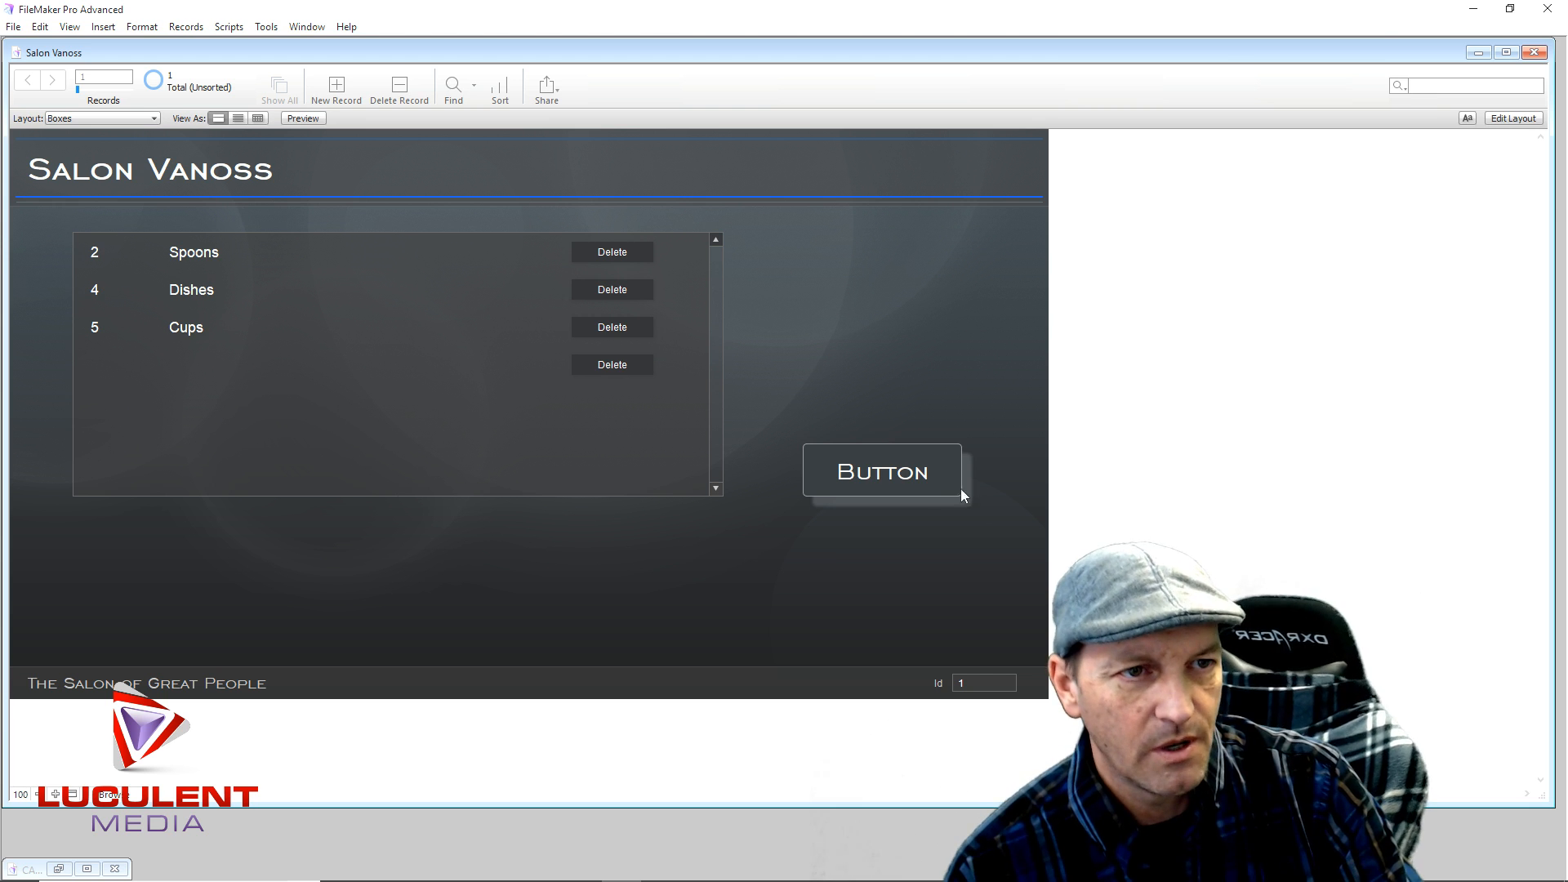
{"action": "left_click", "coordinate": [915, 168]}
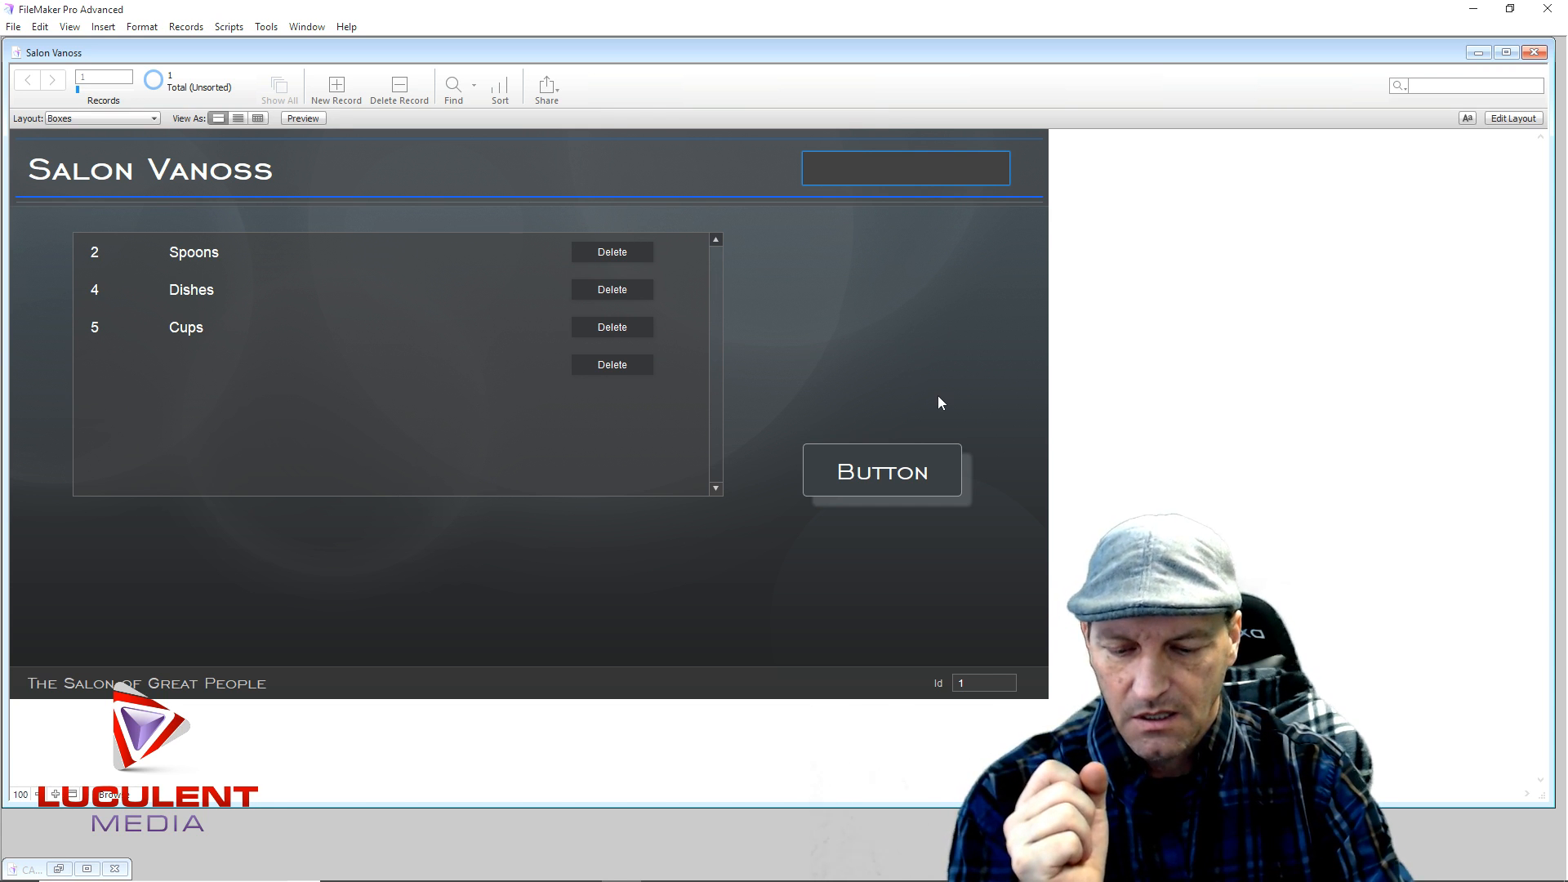
{"action": "type", "text": "A13"}
{"action": "left_click", "coordinate": [949, 360]}
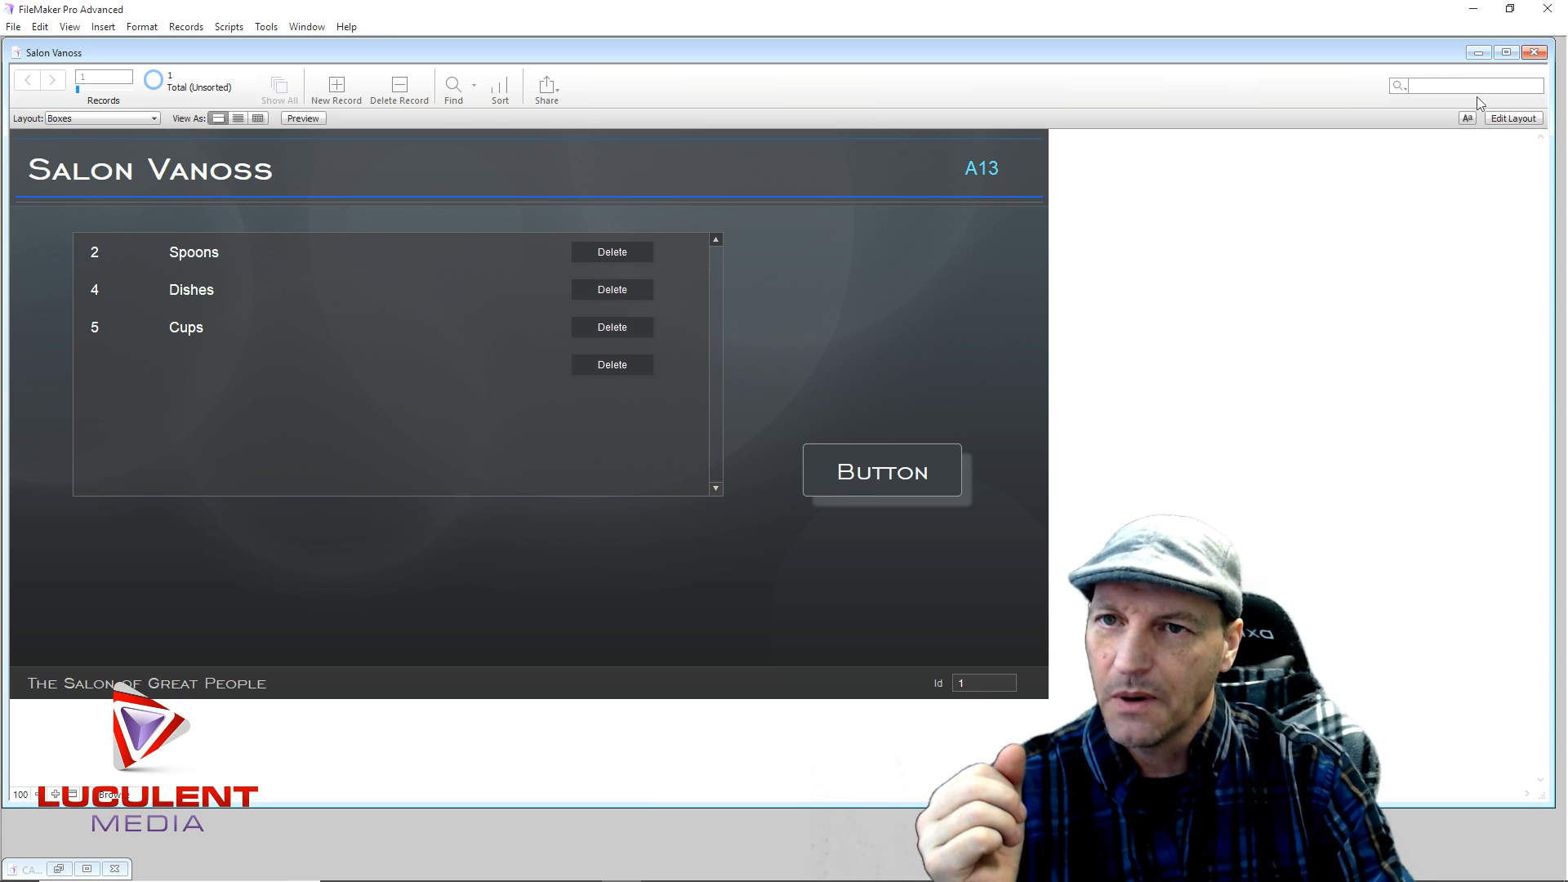
{"action": "left_click", "coordinate": [1513, 118]}
Set the large button below the Box Number to perform the single step Go to Layout with the Salon Vanoss layout.
{"action": "left_click", "coordinate": [938, 498]}
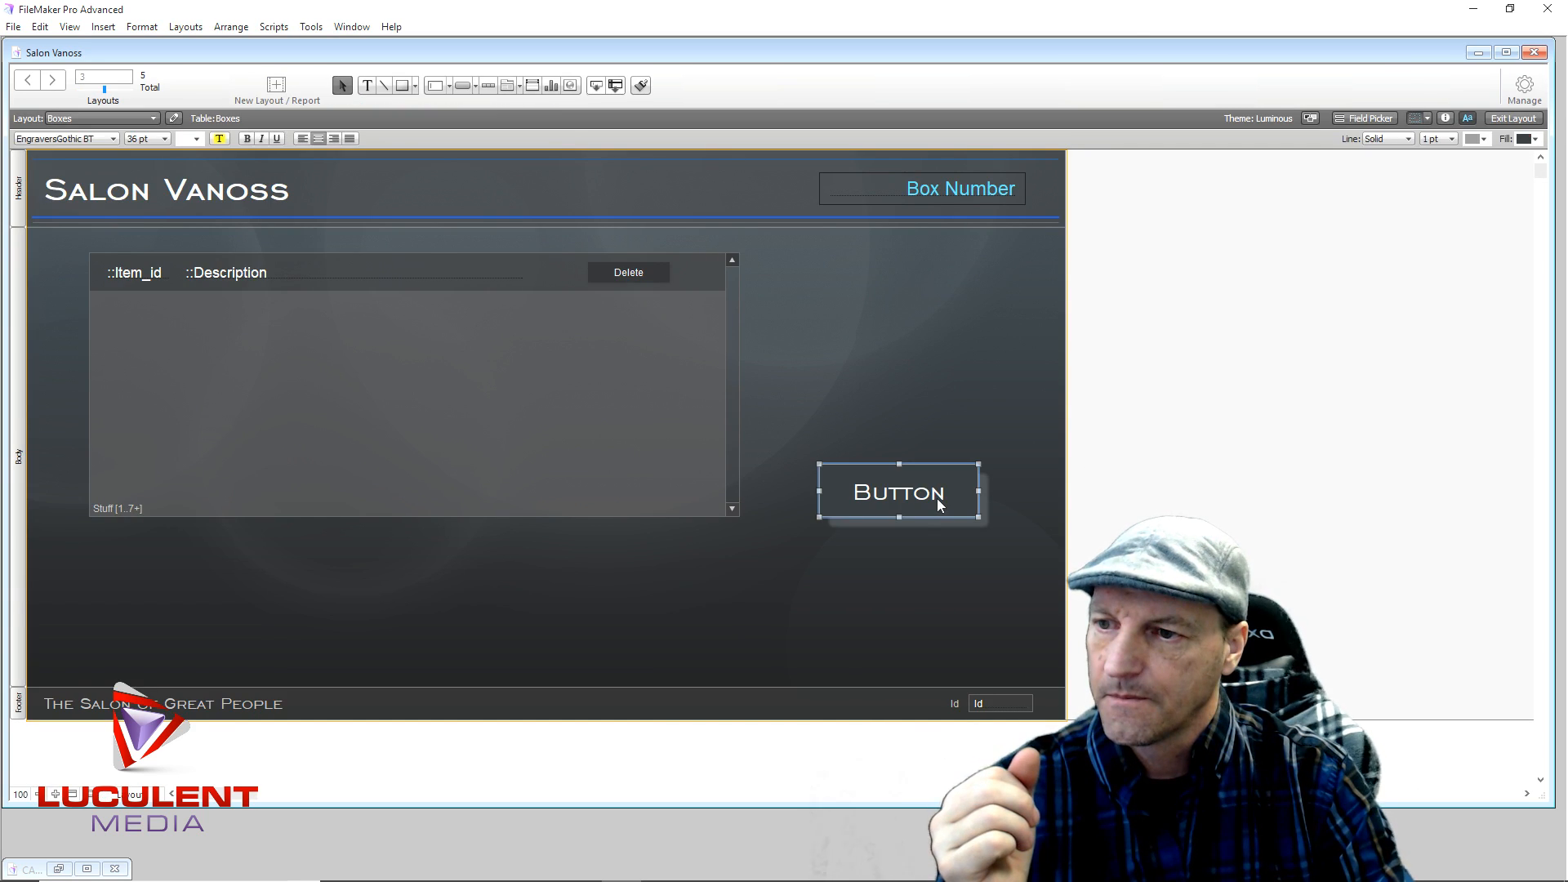
{"action": "double_click", "coordinate": [938, 500]}
{"action": "left_click", "coordinate": [1076, 604]}
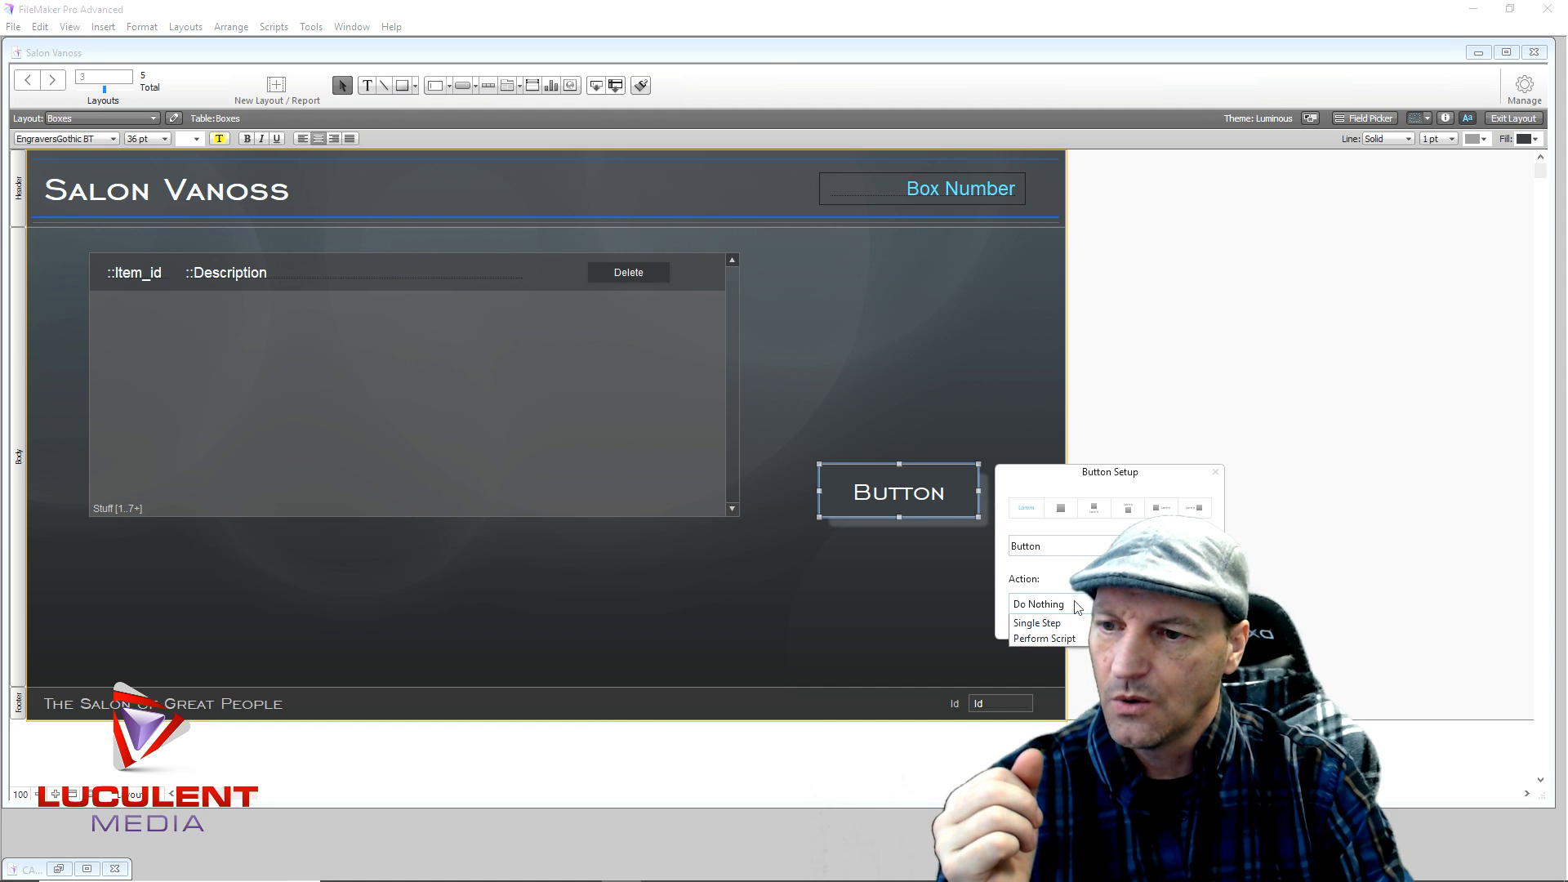
{"action": "left_click", "coordinate": [1037, 640]}
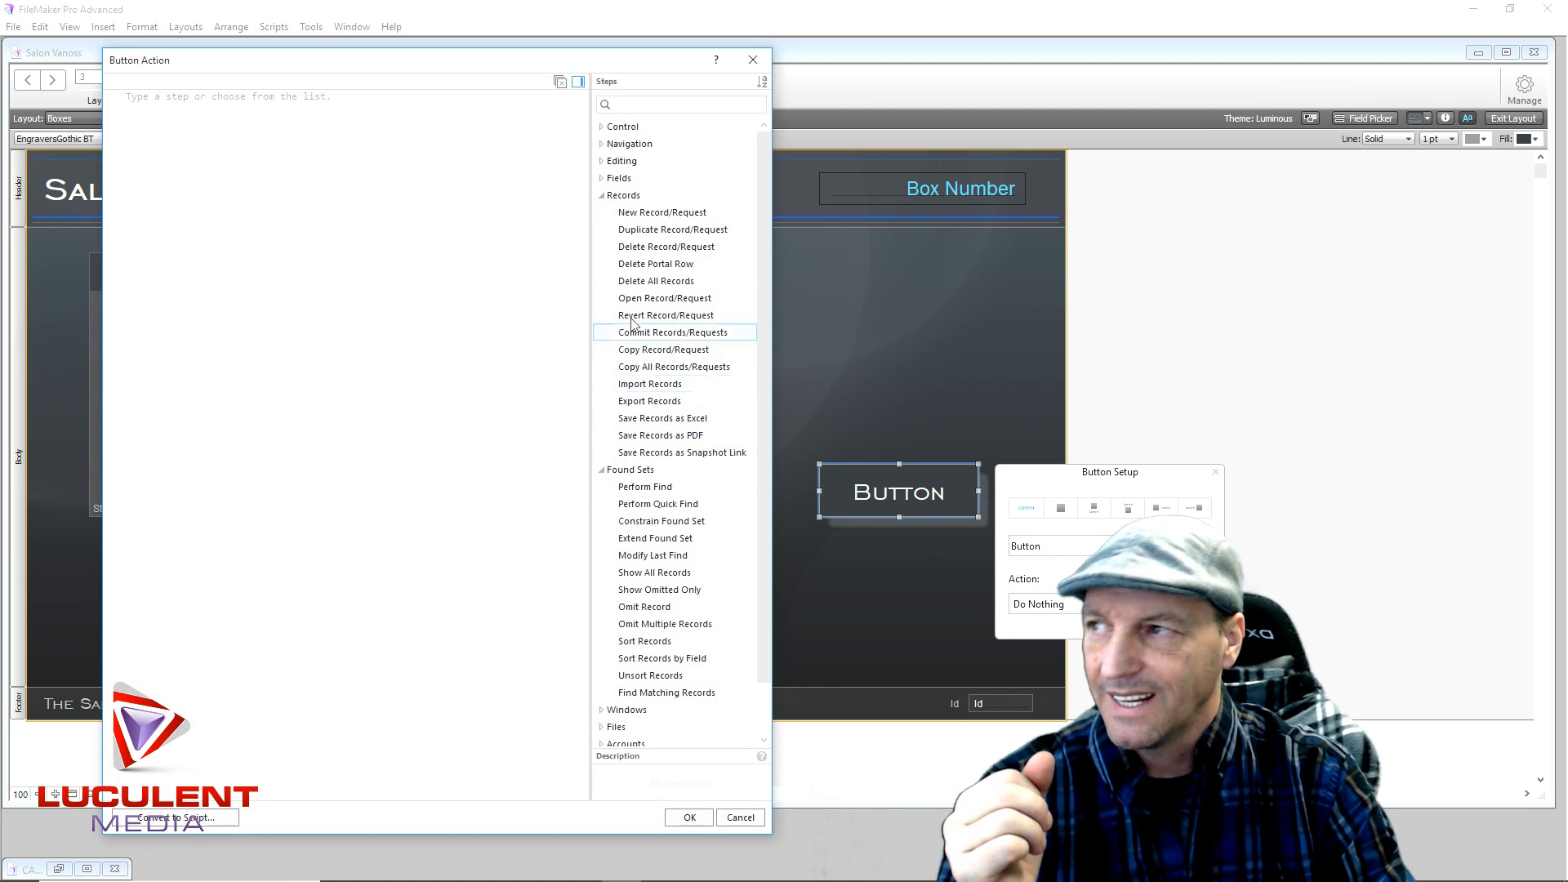
{"action": "type", "text": "Go"}
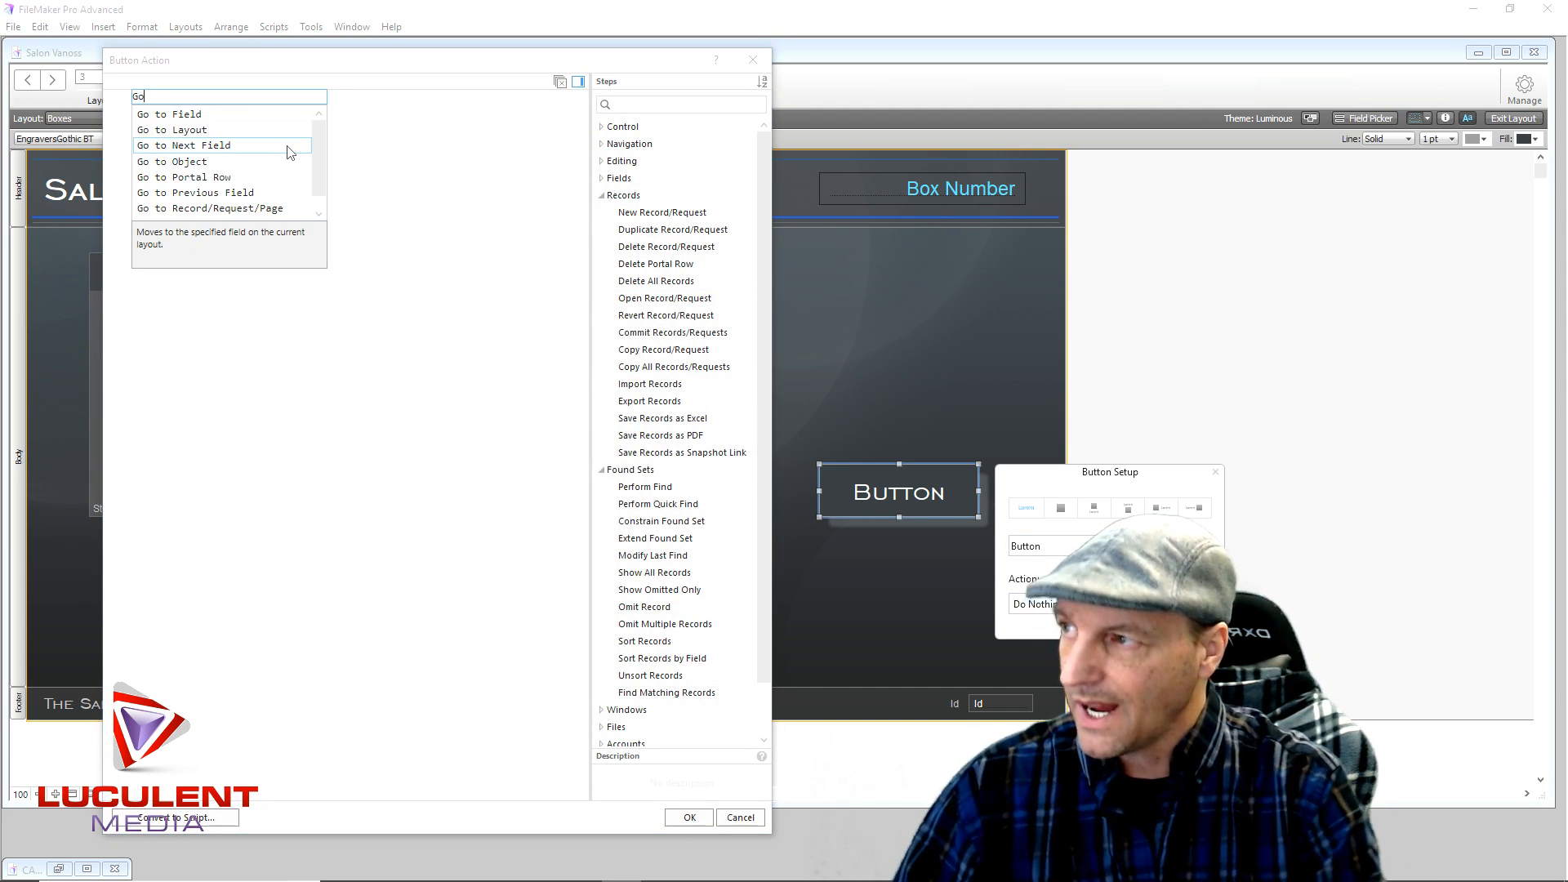
{"action": "left_click", "coordinate": [196, 131]}
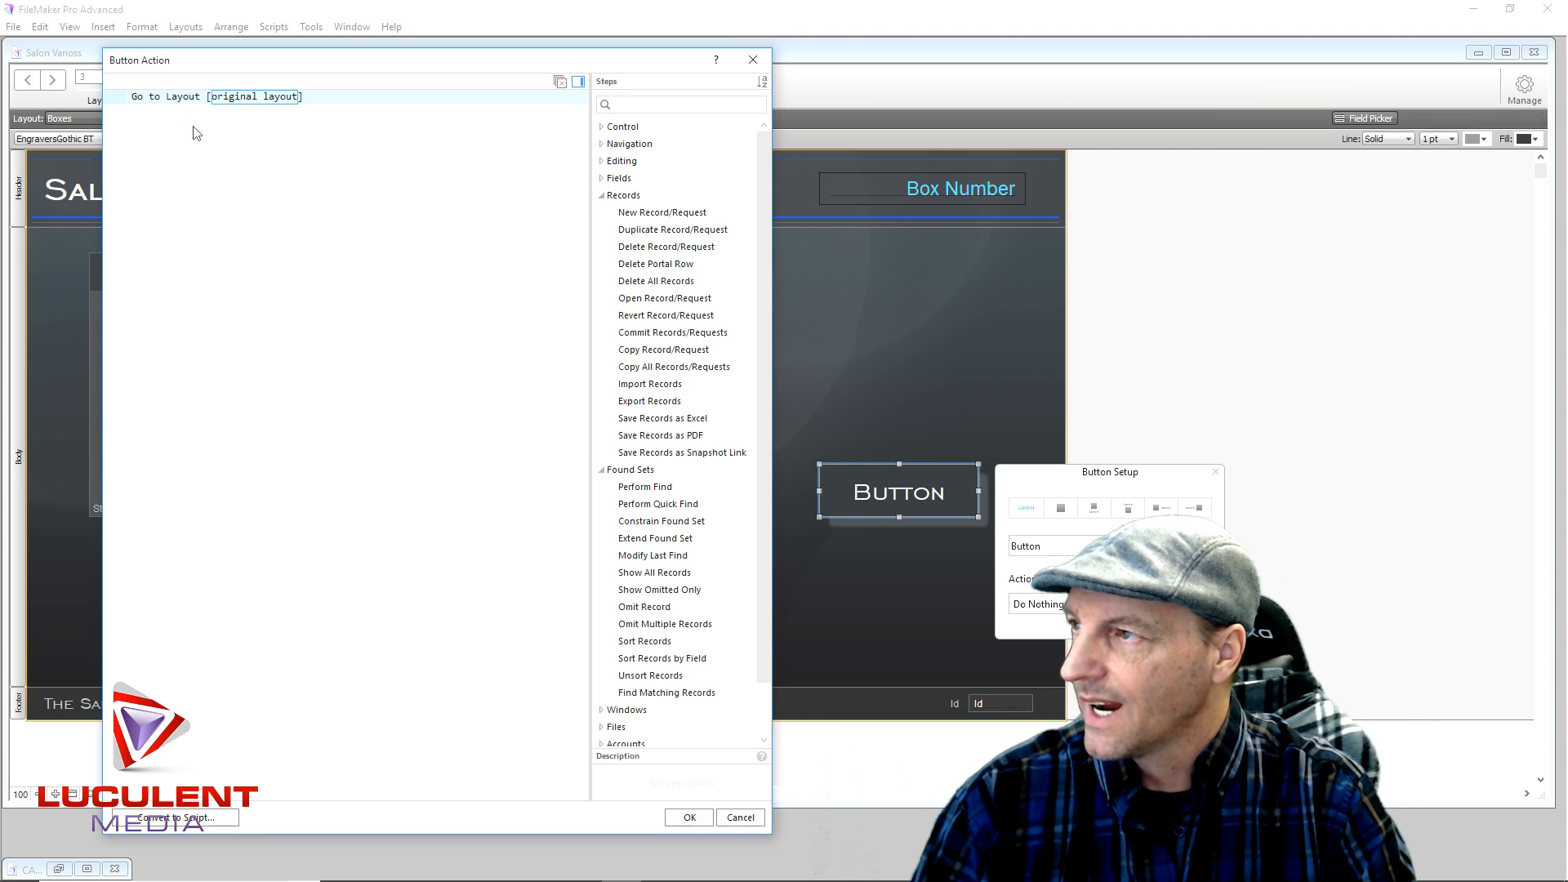
{"action": "left_click", "coordinate": [222, 99]}
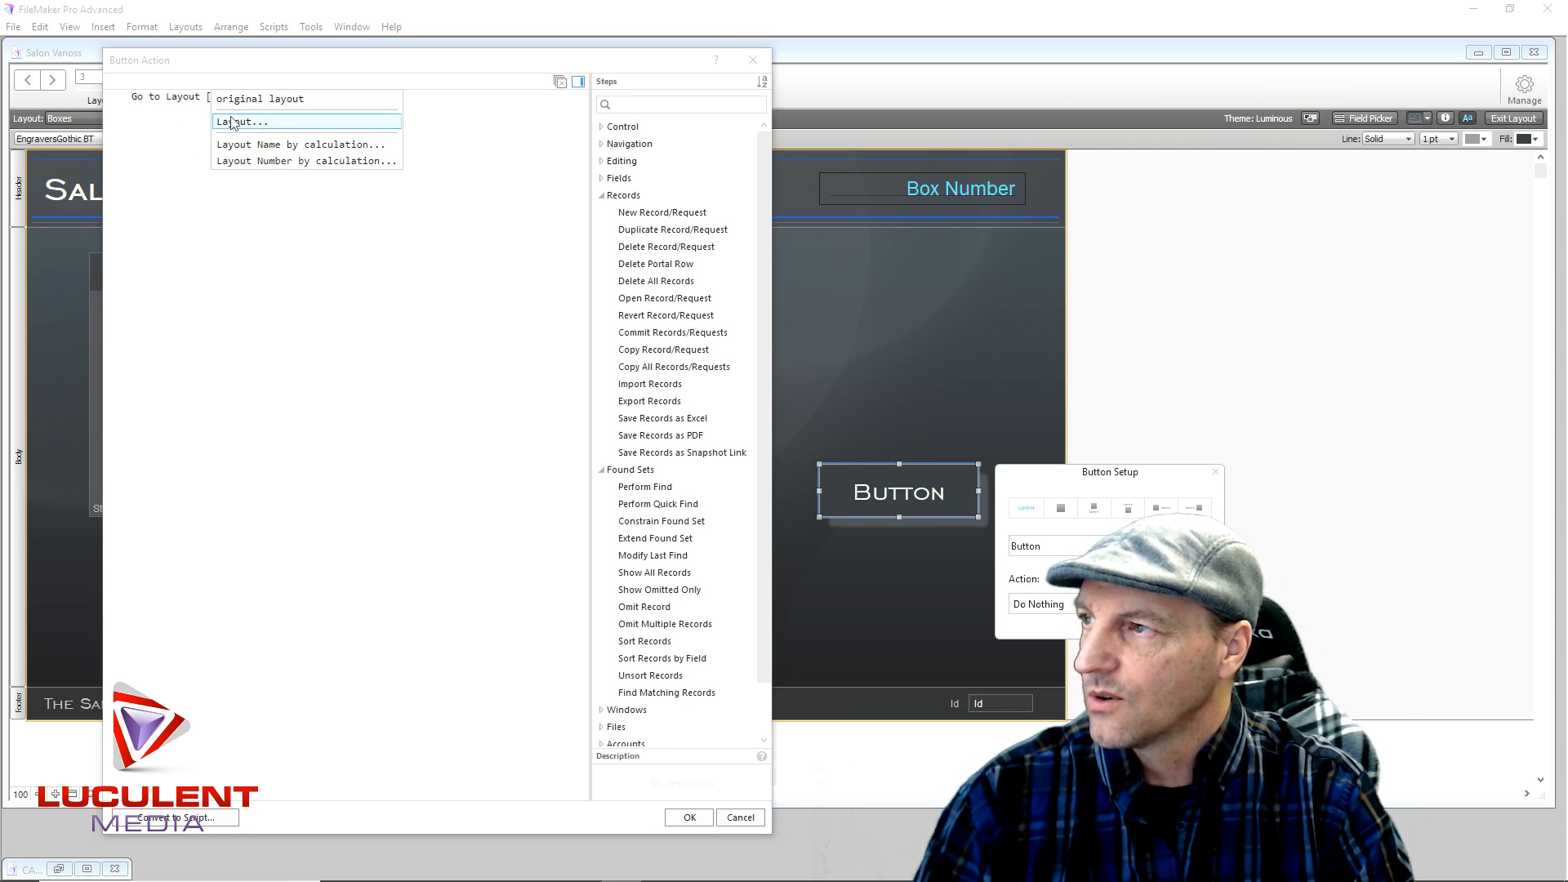
{"action": "left_click", "coordinate": [233, 123]}
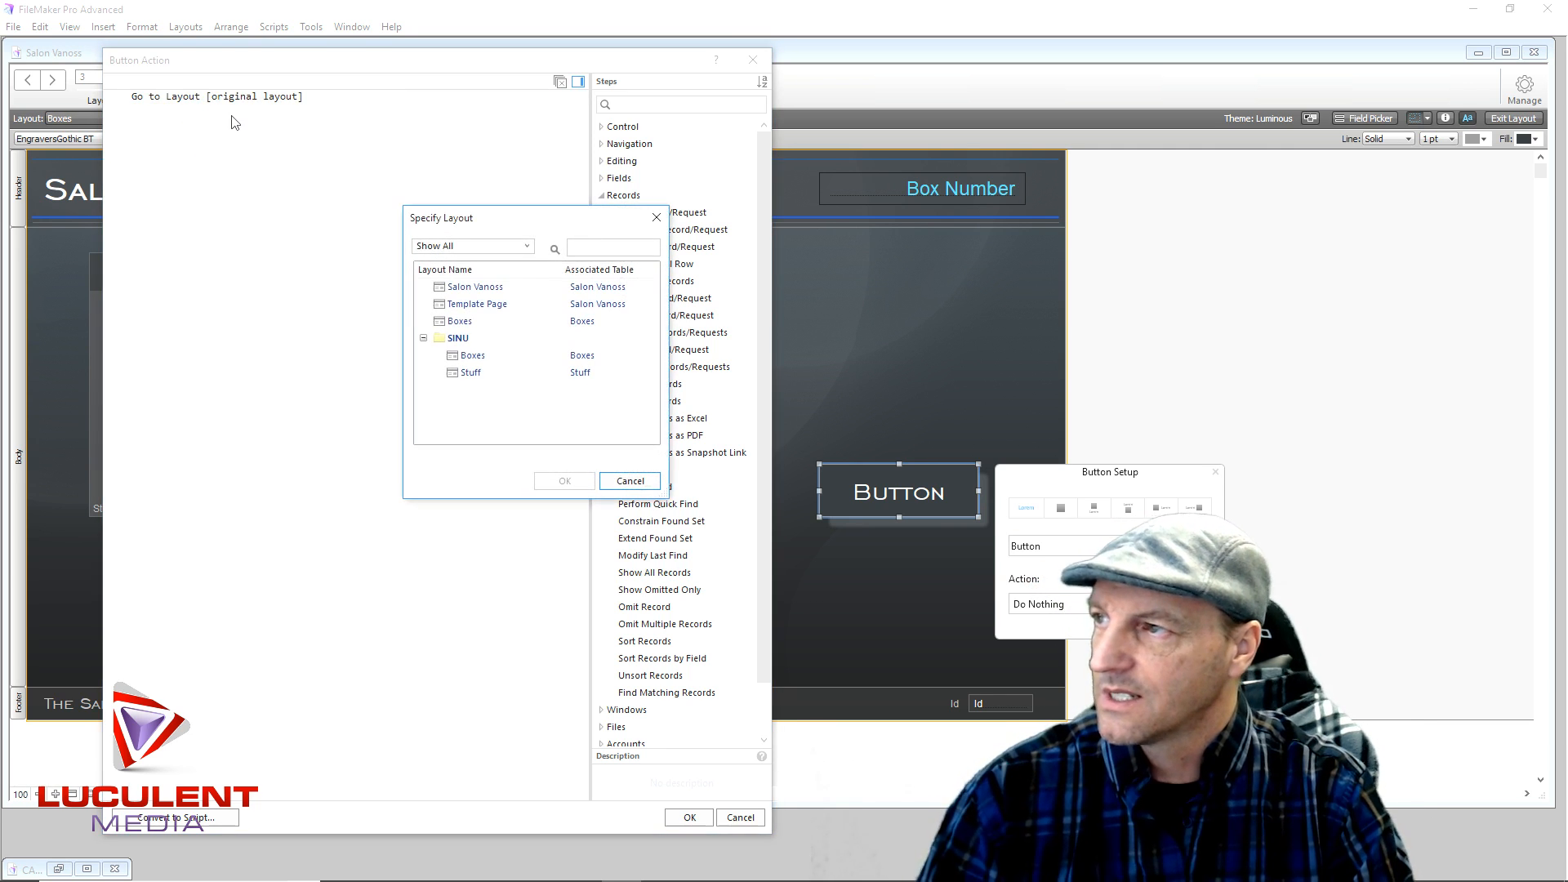
{"action": "double_click", "coordinate": [486, 294]}
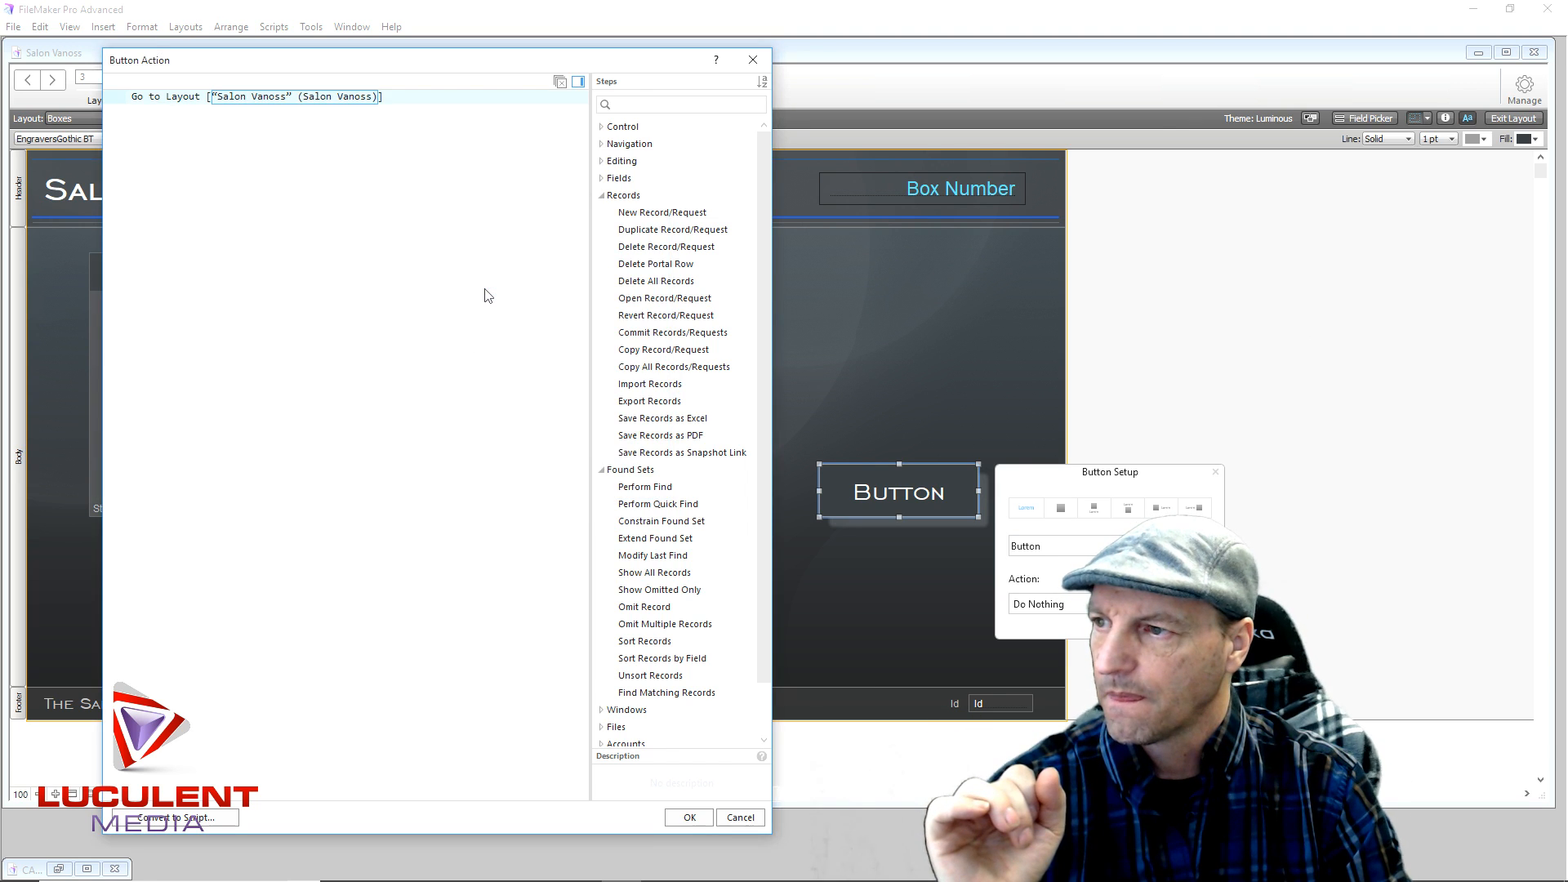
{"action": "left_click", "coordinate": [685, 818]}
{"action": "left_click", "coordinate": [910, 345]}
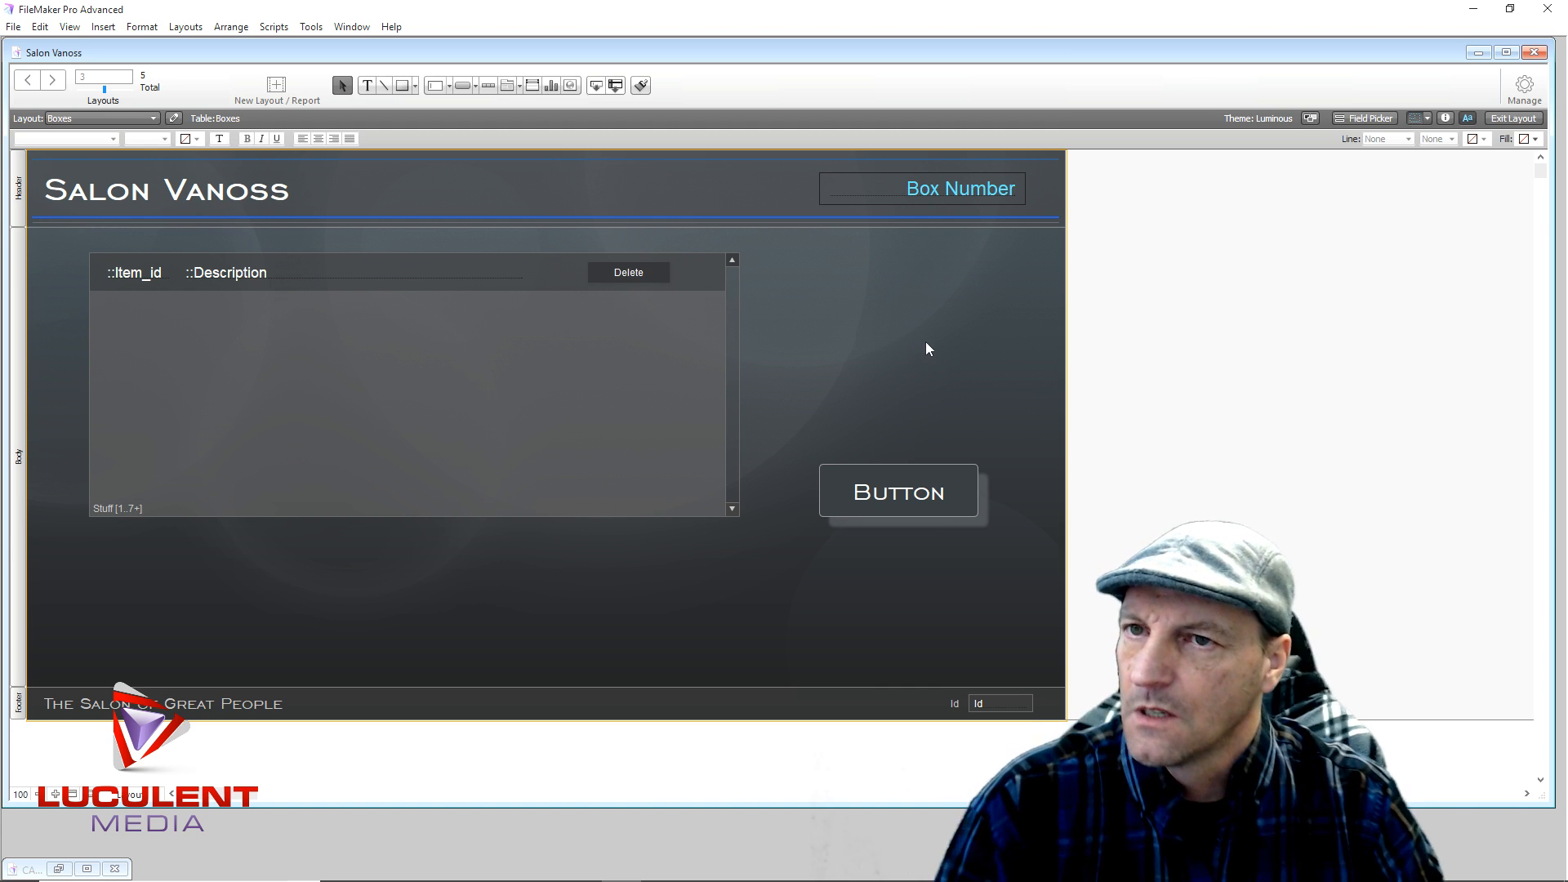
Leave layout editing, test the large button to reach the Salon Vanoss layout, and check the Box C34 button there in layout editing.
{"action": "left_click", "coordinate": [1513, 119]}
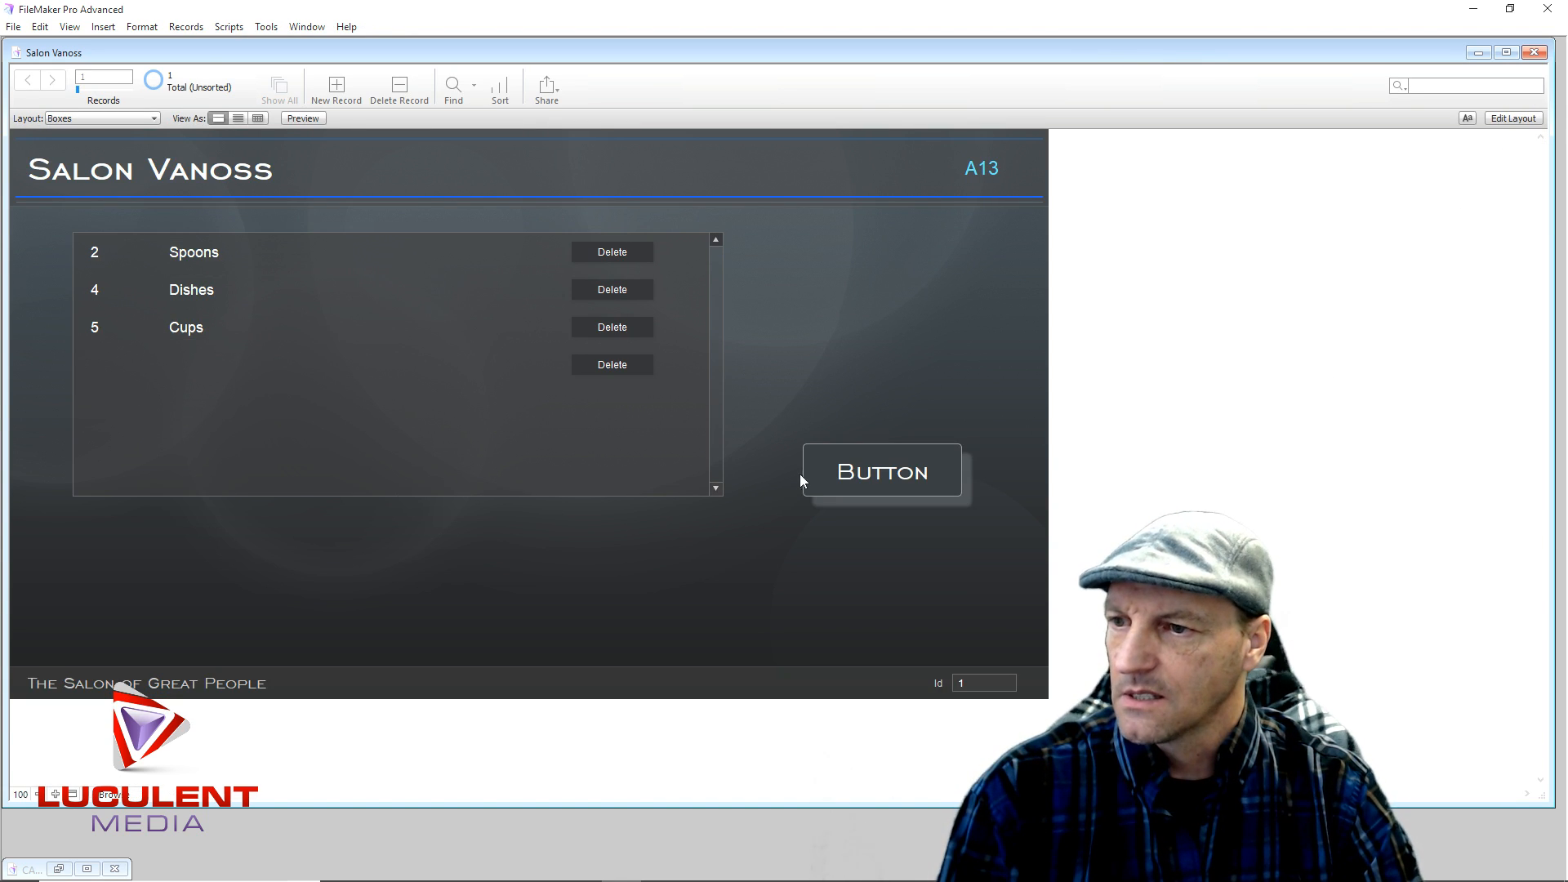
{"action": "left_click", "coordinate": [897, 475]}
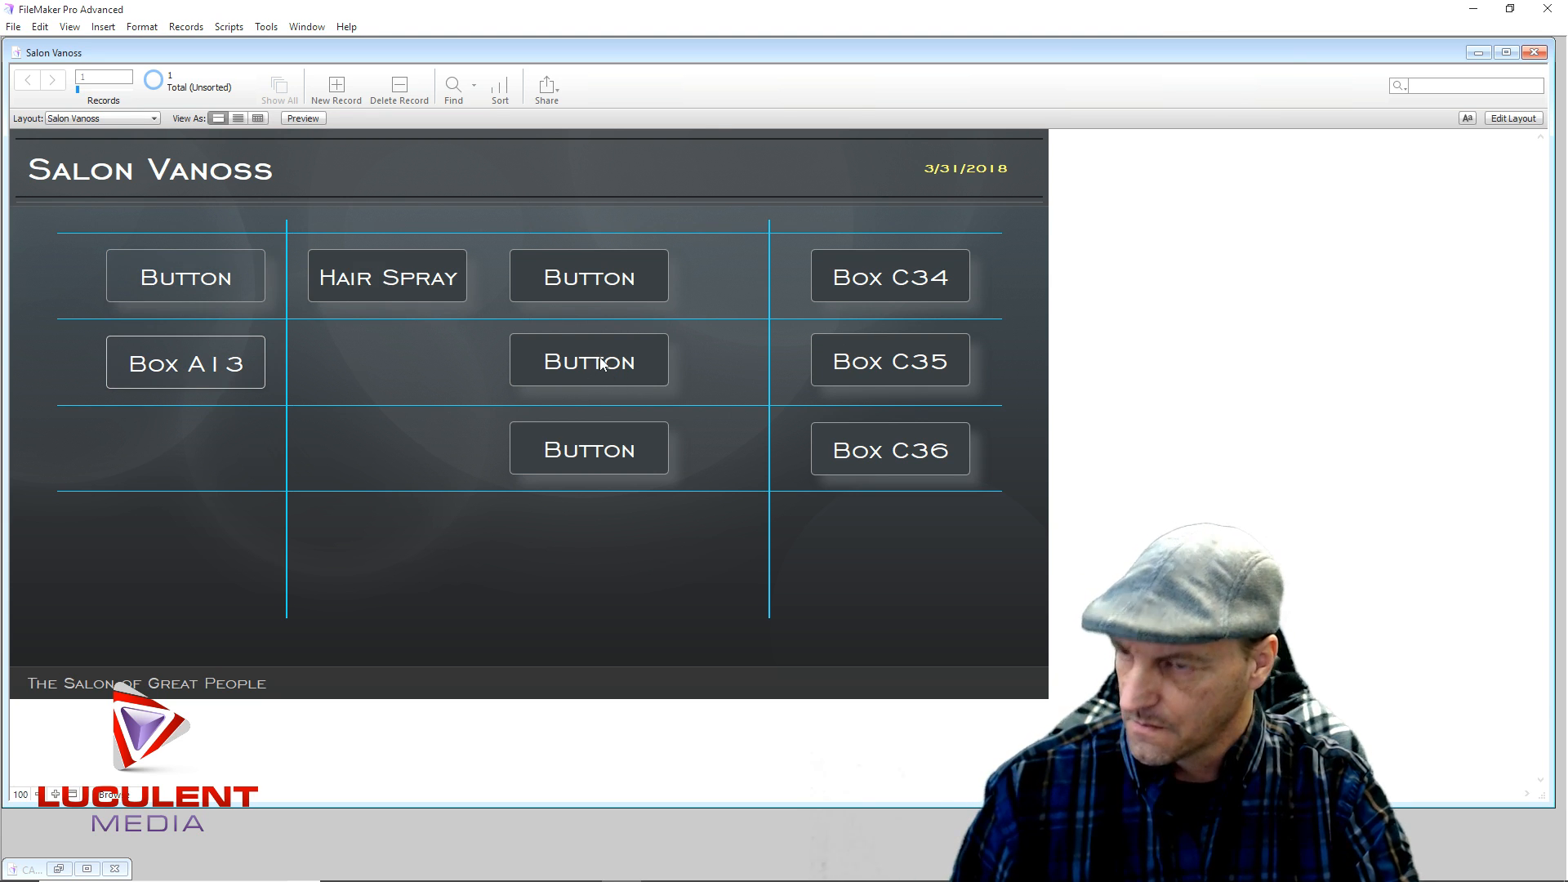
{"action": "left_click", "coordinate": [1507, 118]}
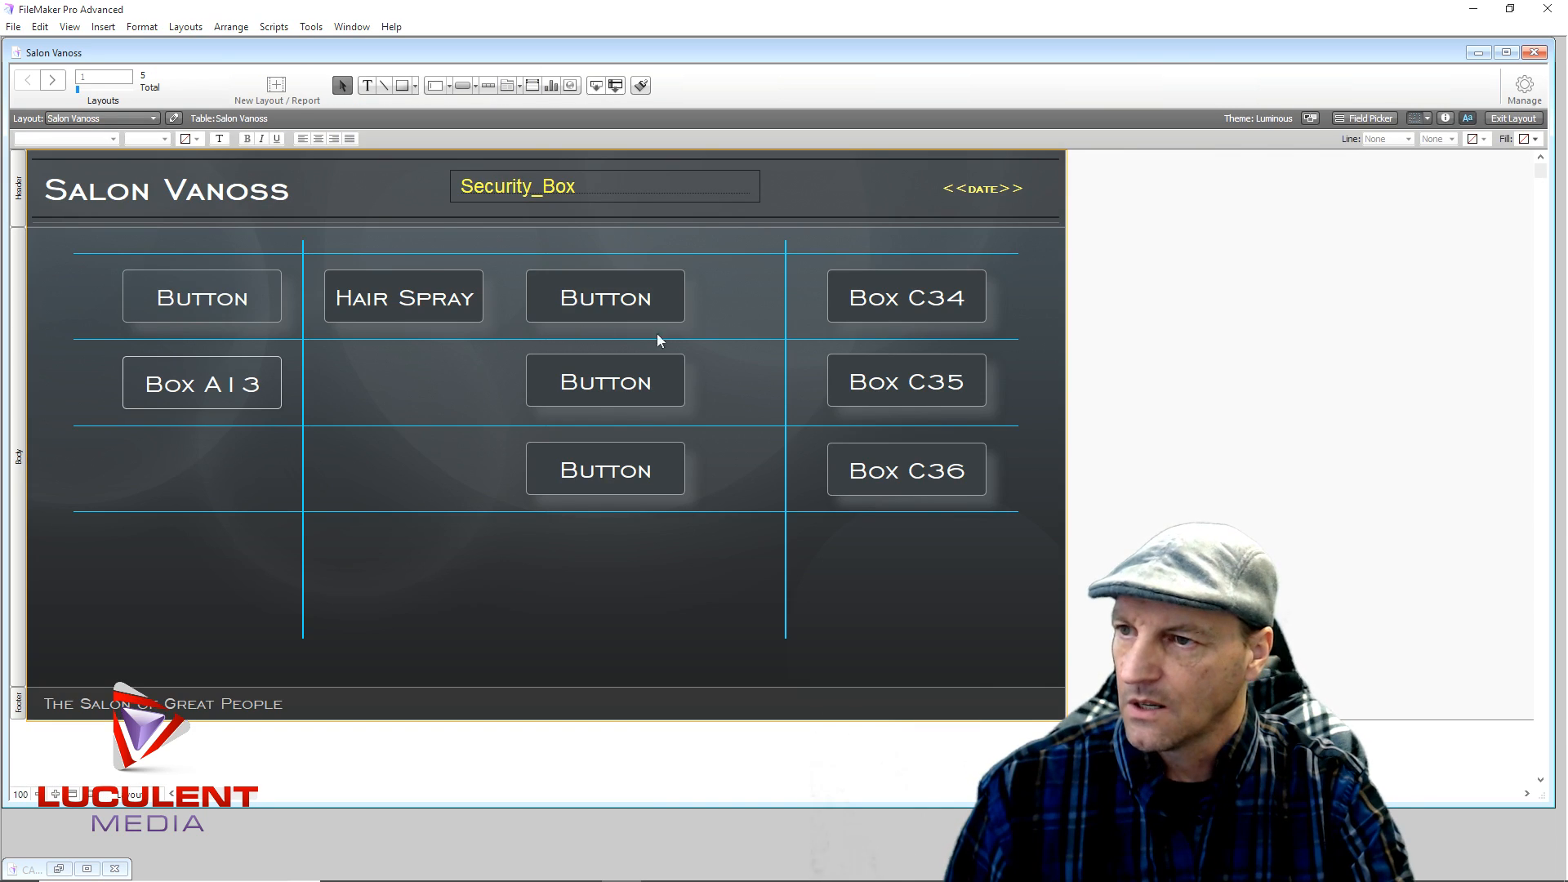
{"action": "left_click", "coordinate": [897, 299]}
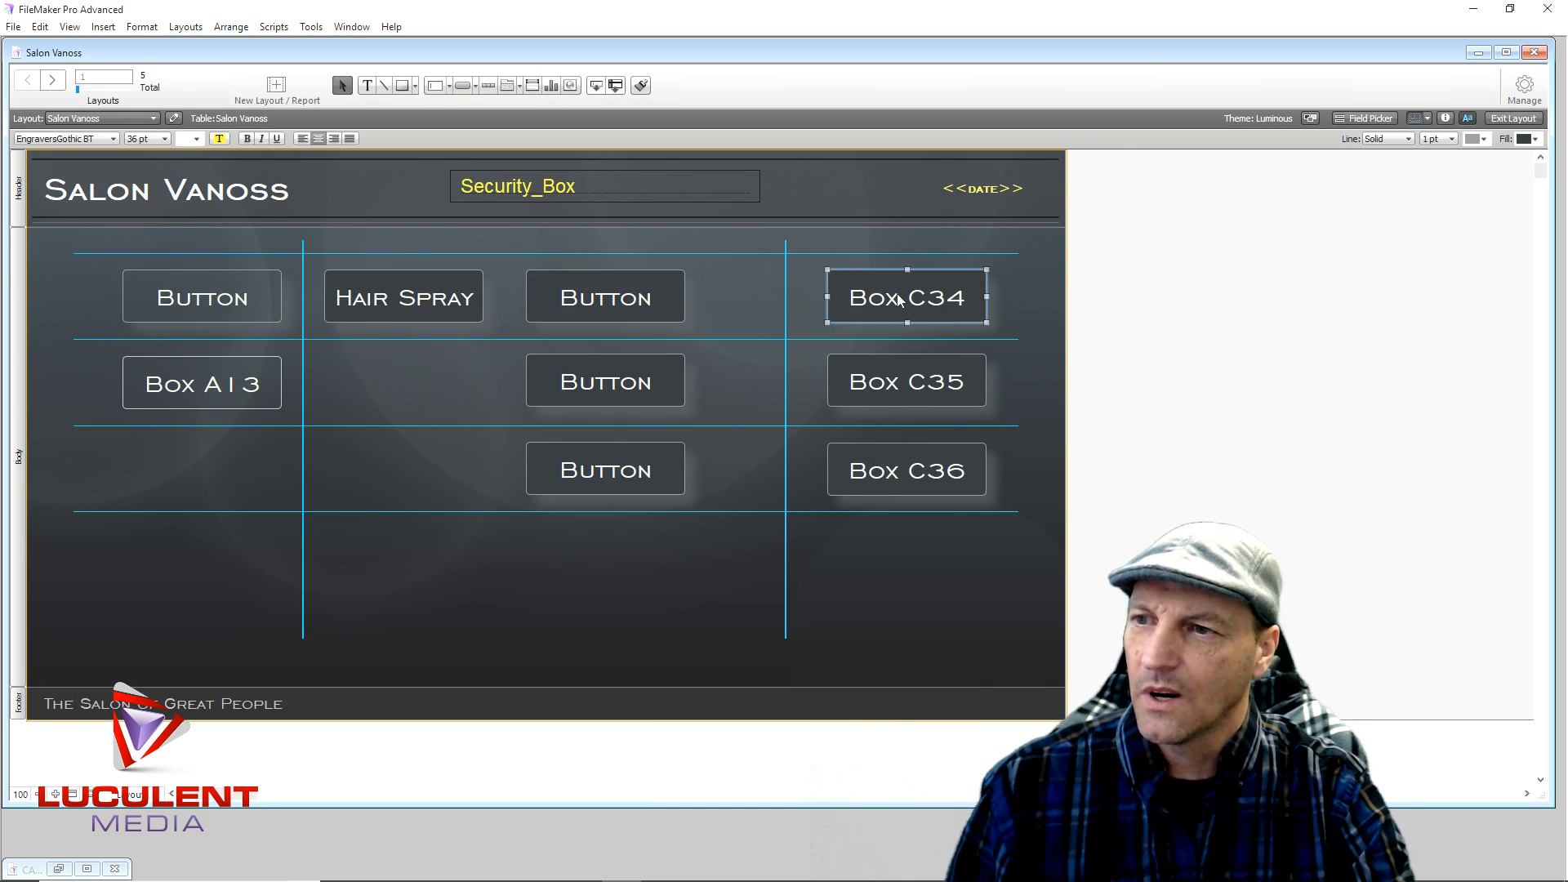
{"action": "left_click", "coordinate": [1518, 119]}
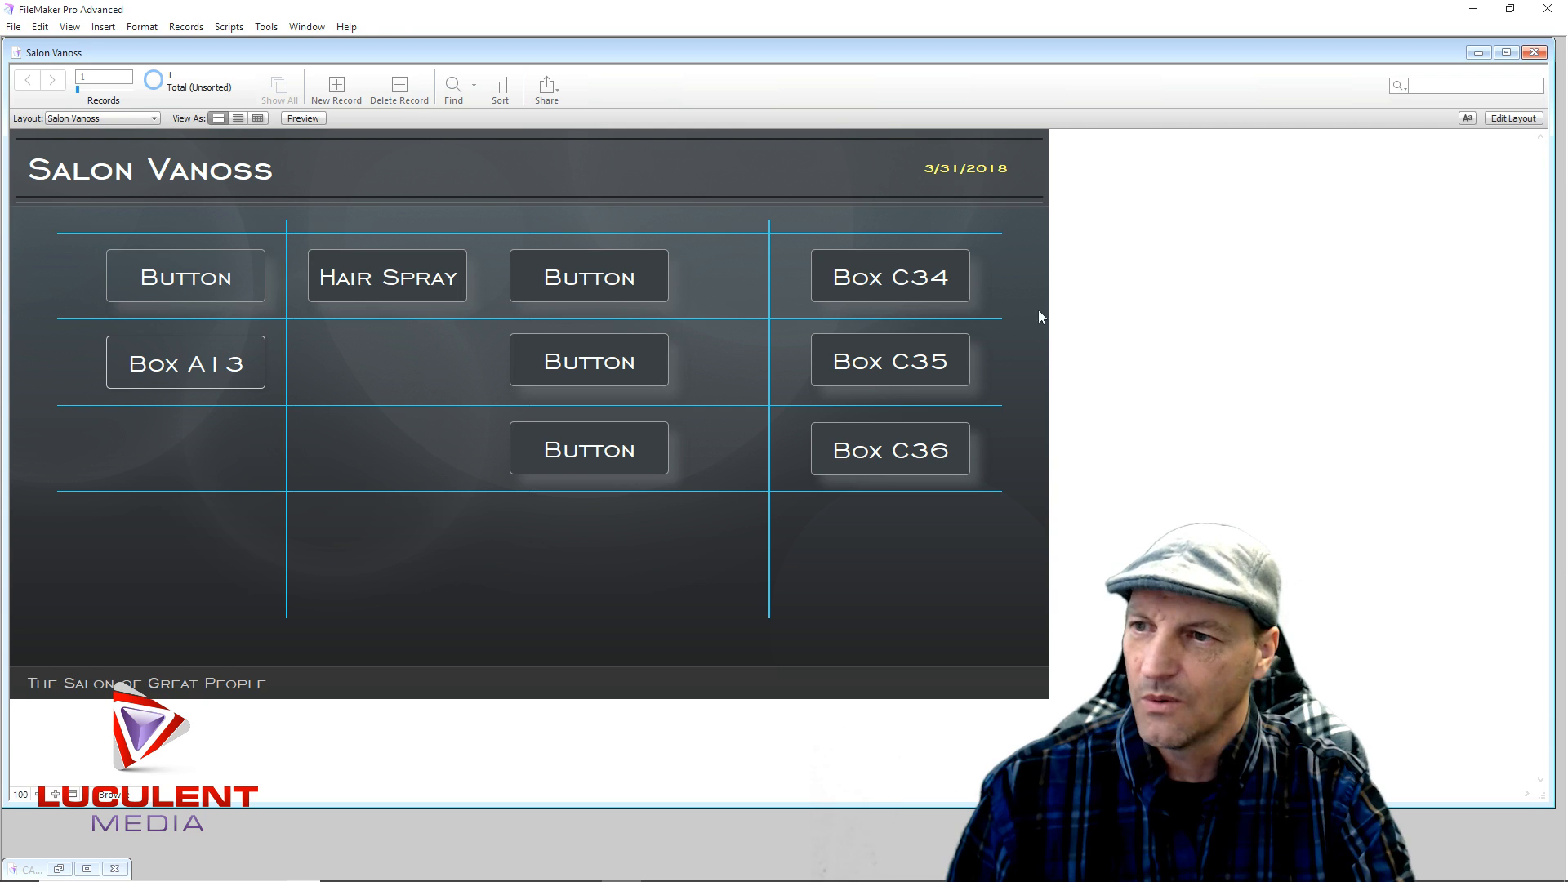
Switch to the Boxes layout, change the record's Box Number to C34 and commit it.
{"action": "left_click", "coordinate": [151, 119]}
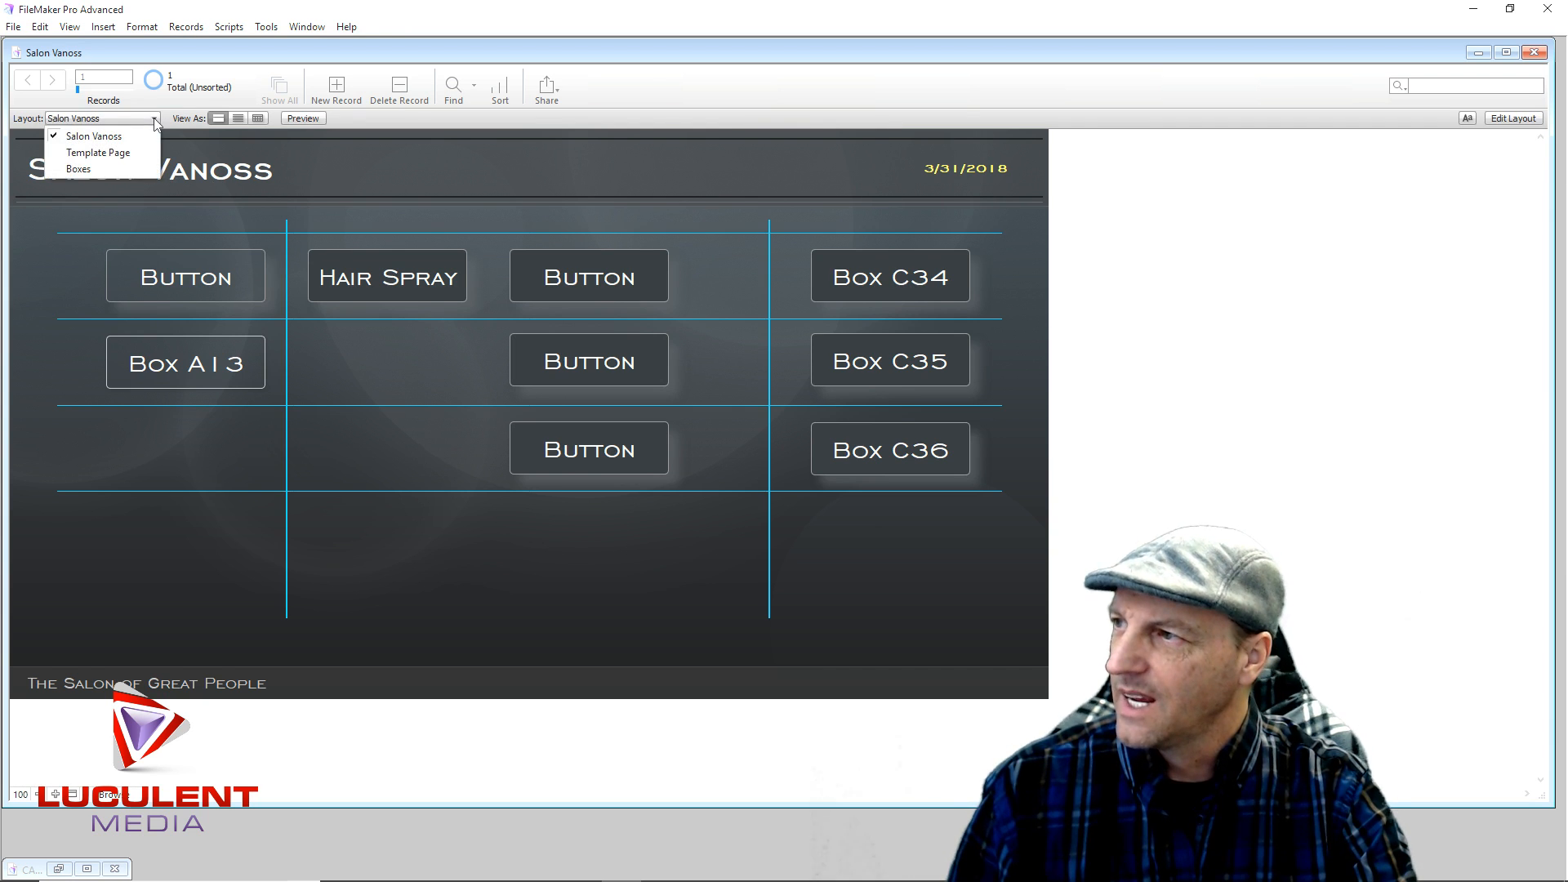
{"action": "left_click", "coordinate": [102, 167]}
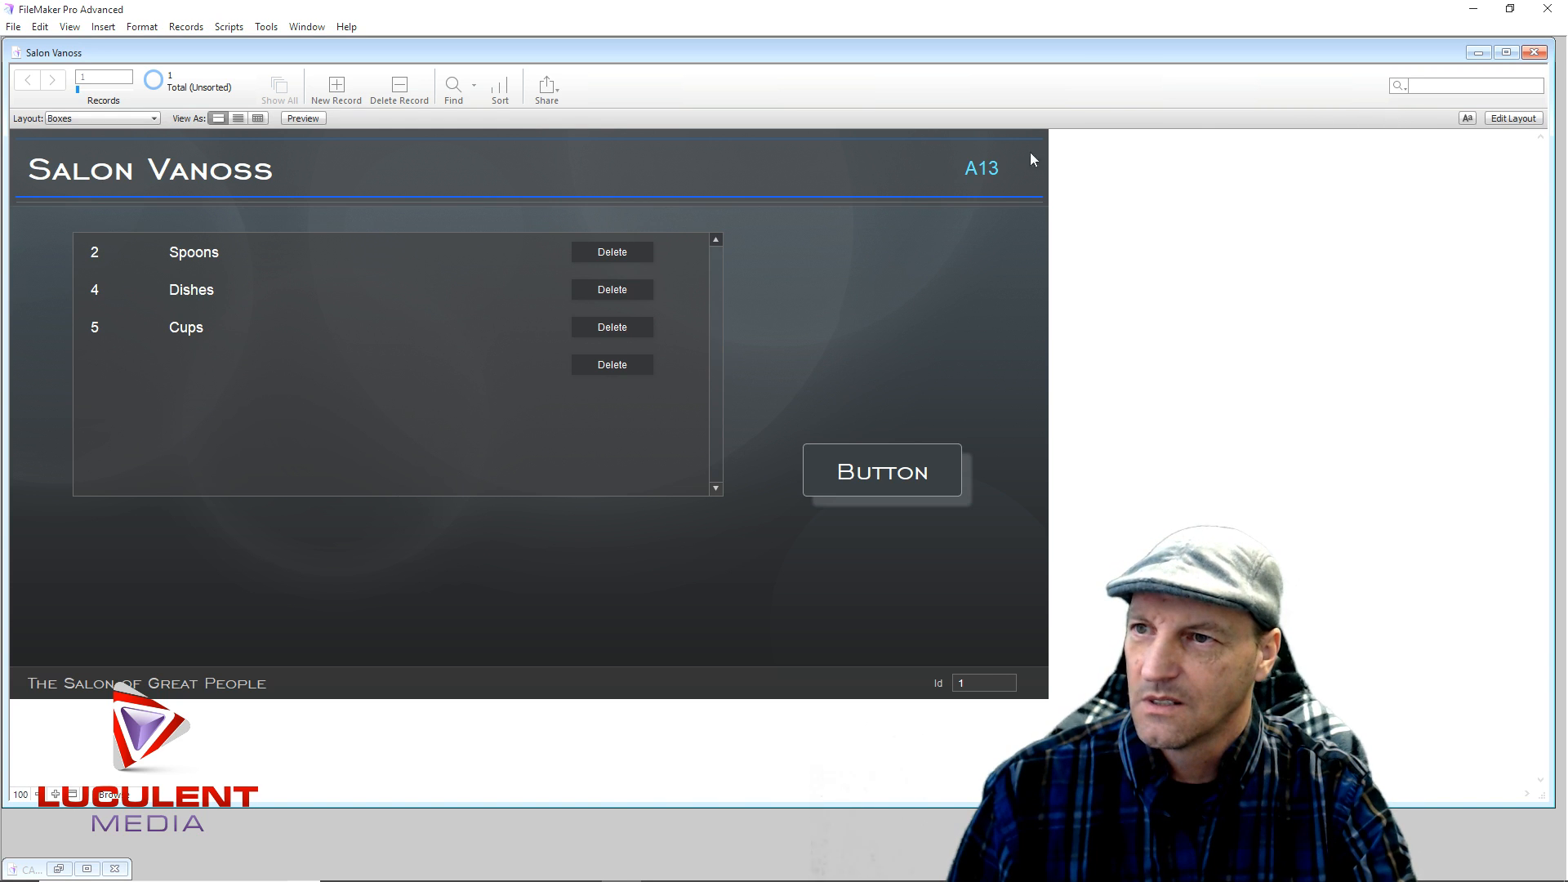
{"action": "left_click", "coordinate": [964, 169]}
{"action": "double_click", "coordinate": [966, 169]}
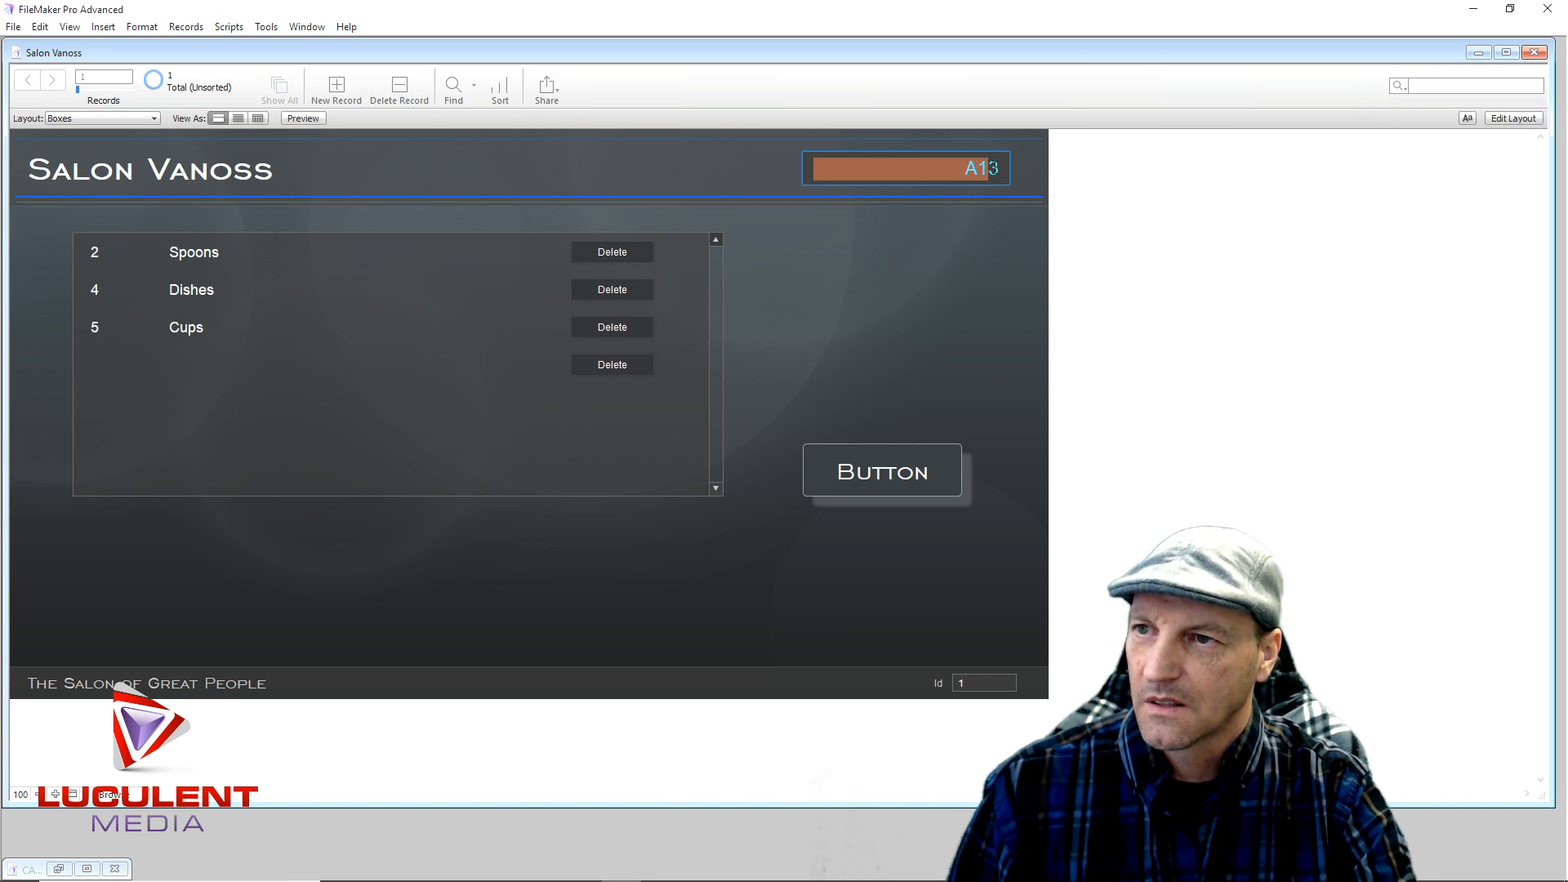
{"action": "key", "text": "BackSpace"}
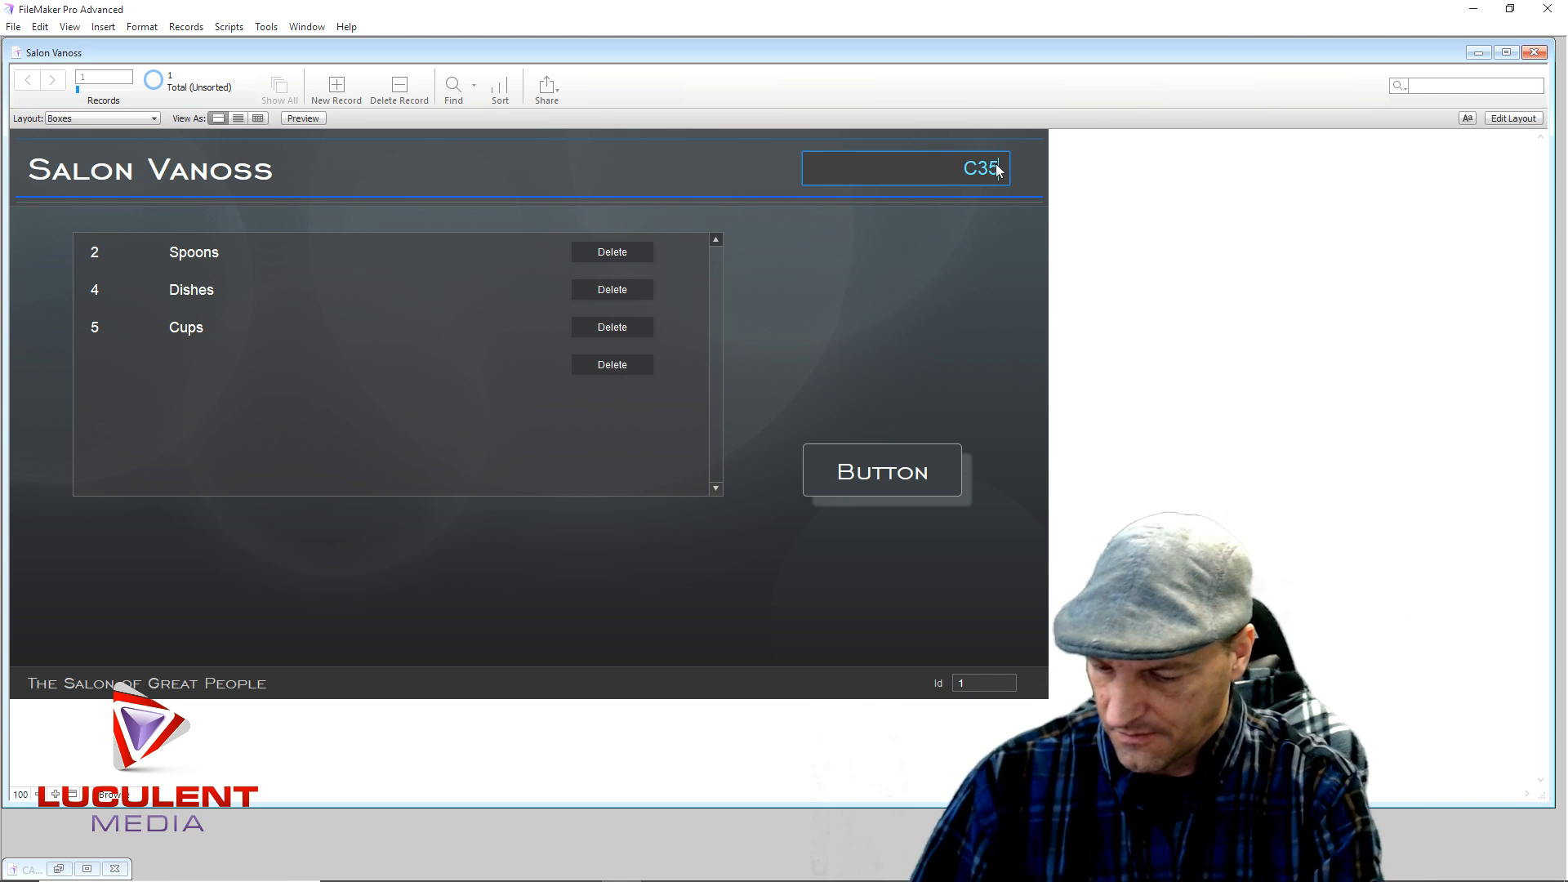
{"action": "left_click", "coordinate": [894, 261]}
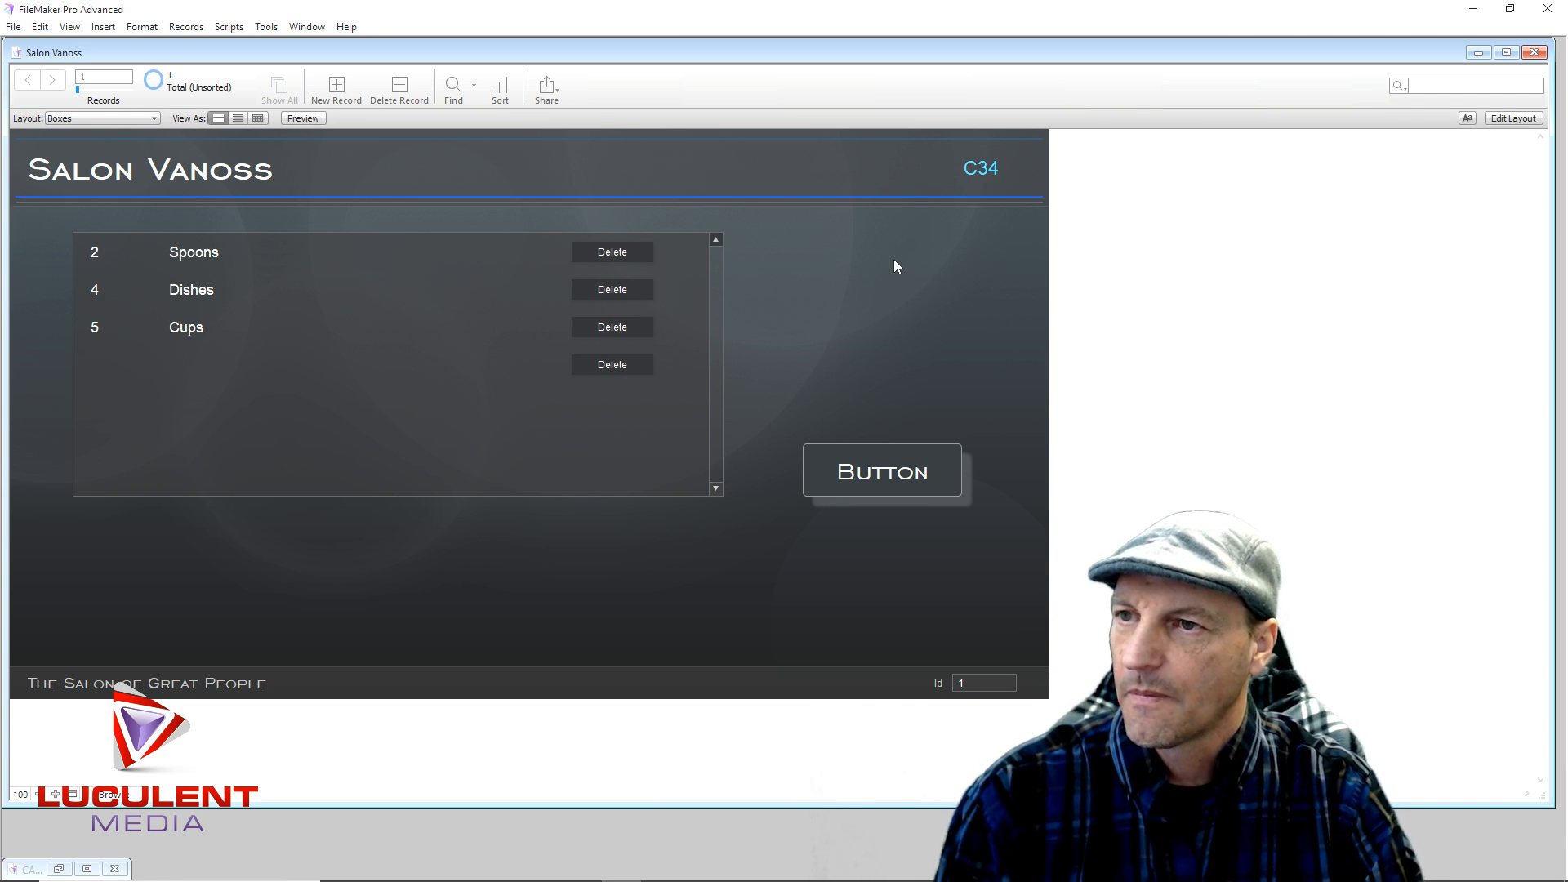
Return to the Salon Vanoss layout with the large button, edit the layout and choose Perform Script as the Box C34 button's action.
{"action": "left_click", "coordinate": [870, 477]}
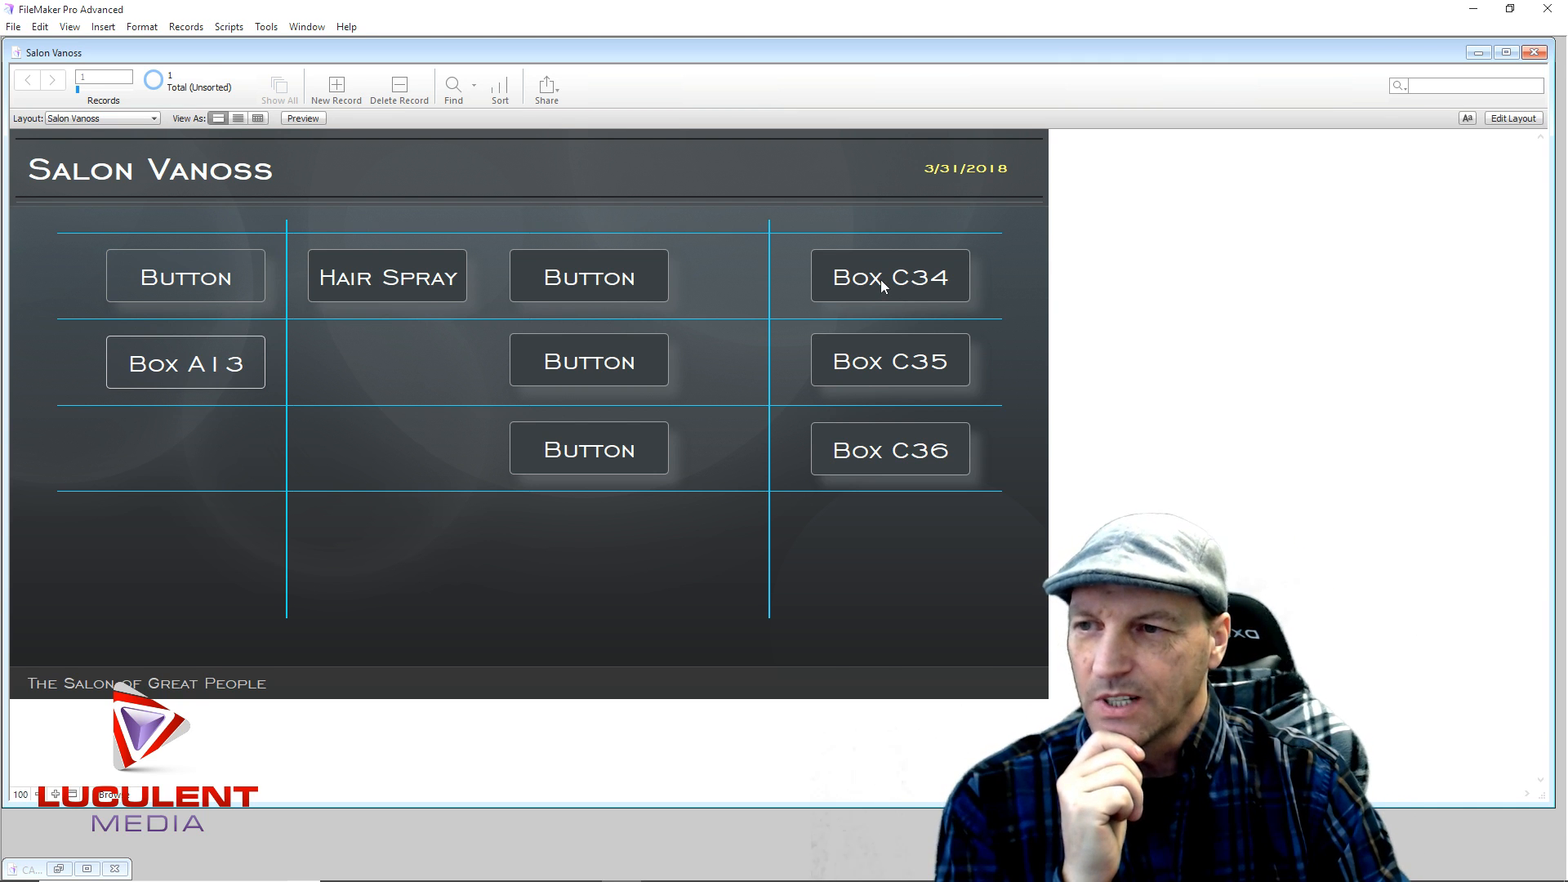
{"action": "left_click", "coordinate": [1515, 119]}
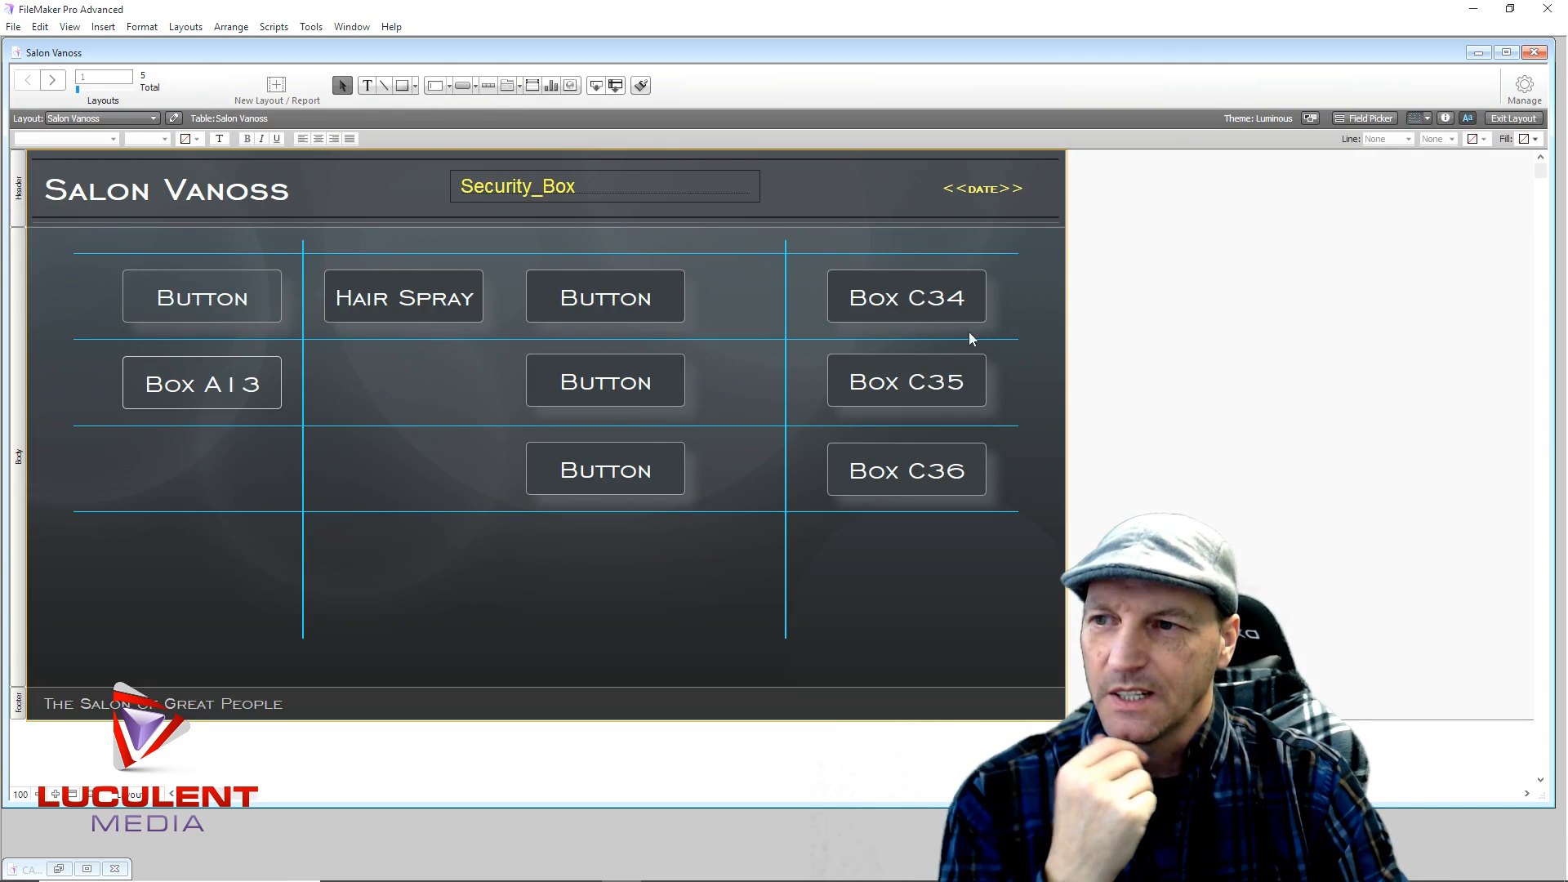
{"action": "double_click", "coordinate": [886, 302]}
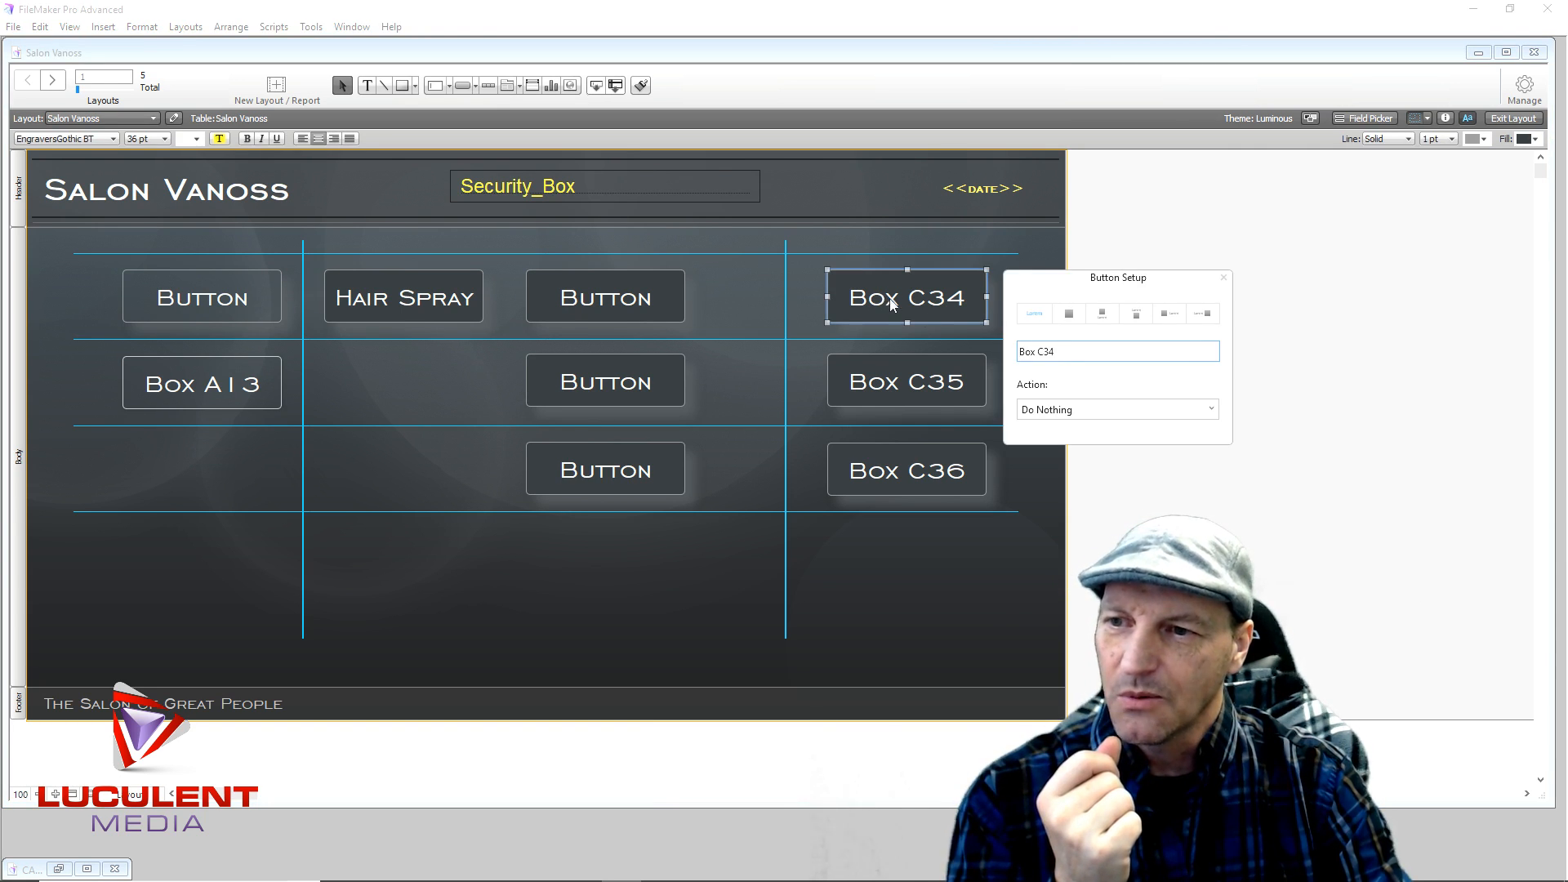
{"action": "left_click", "coordinate": [1128, 410]}
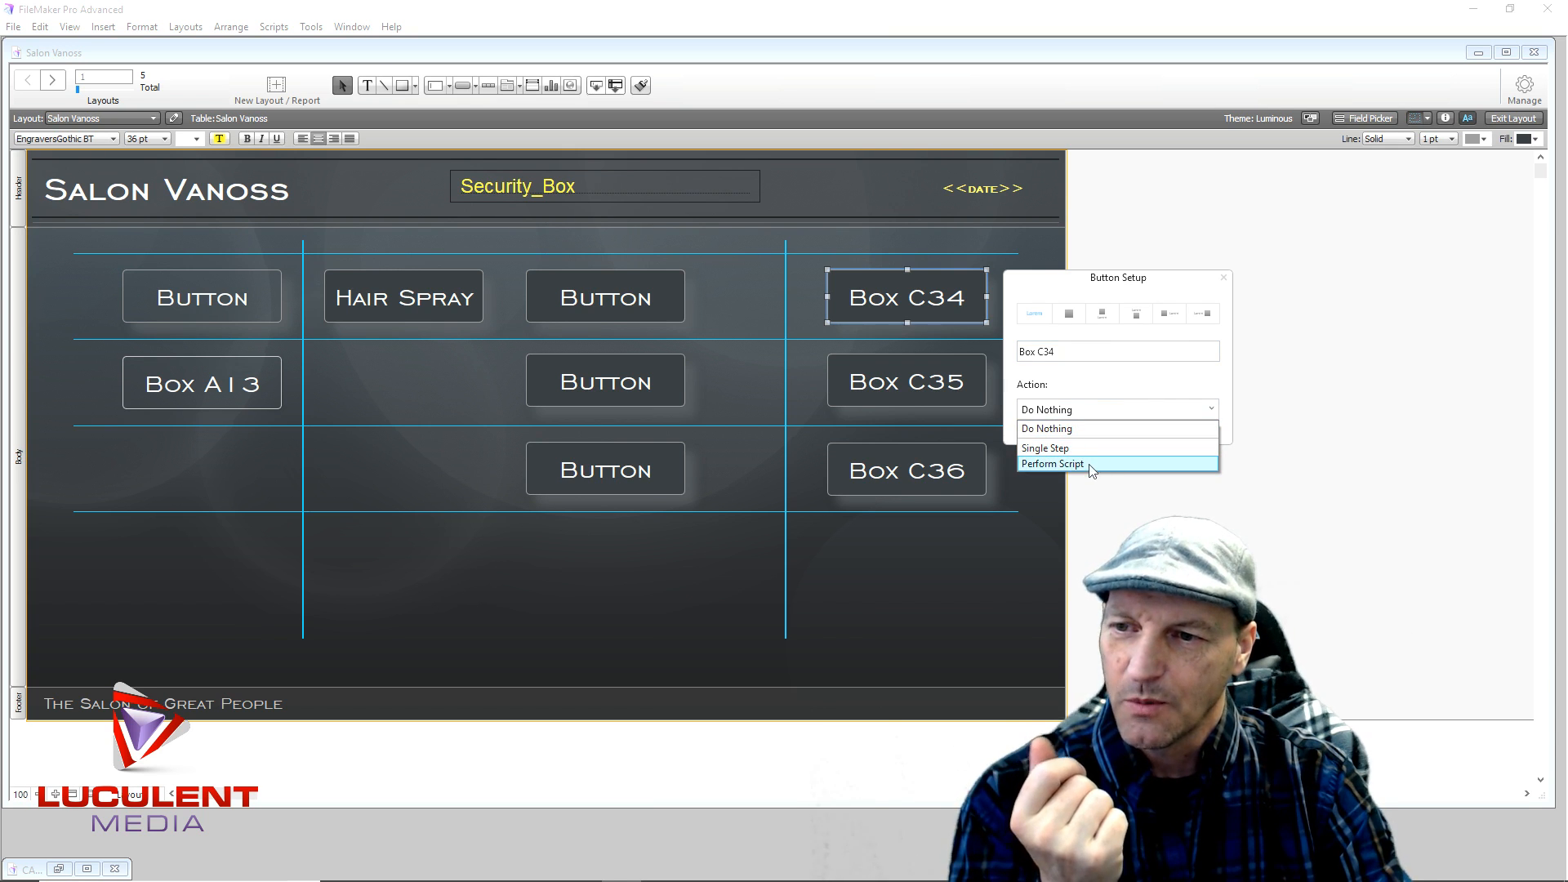
{"action": "left_click", "coordinate": [1096, 464]}
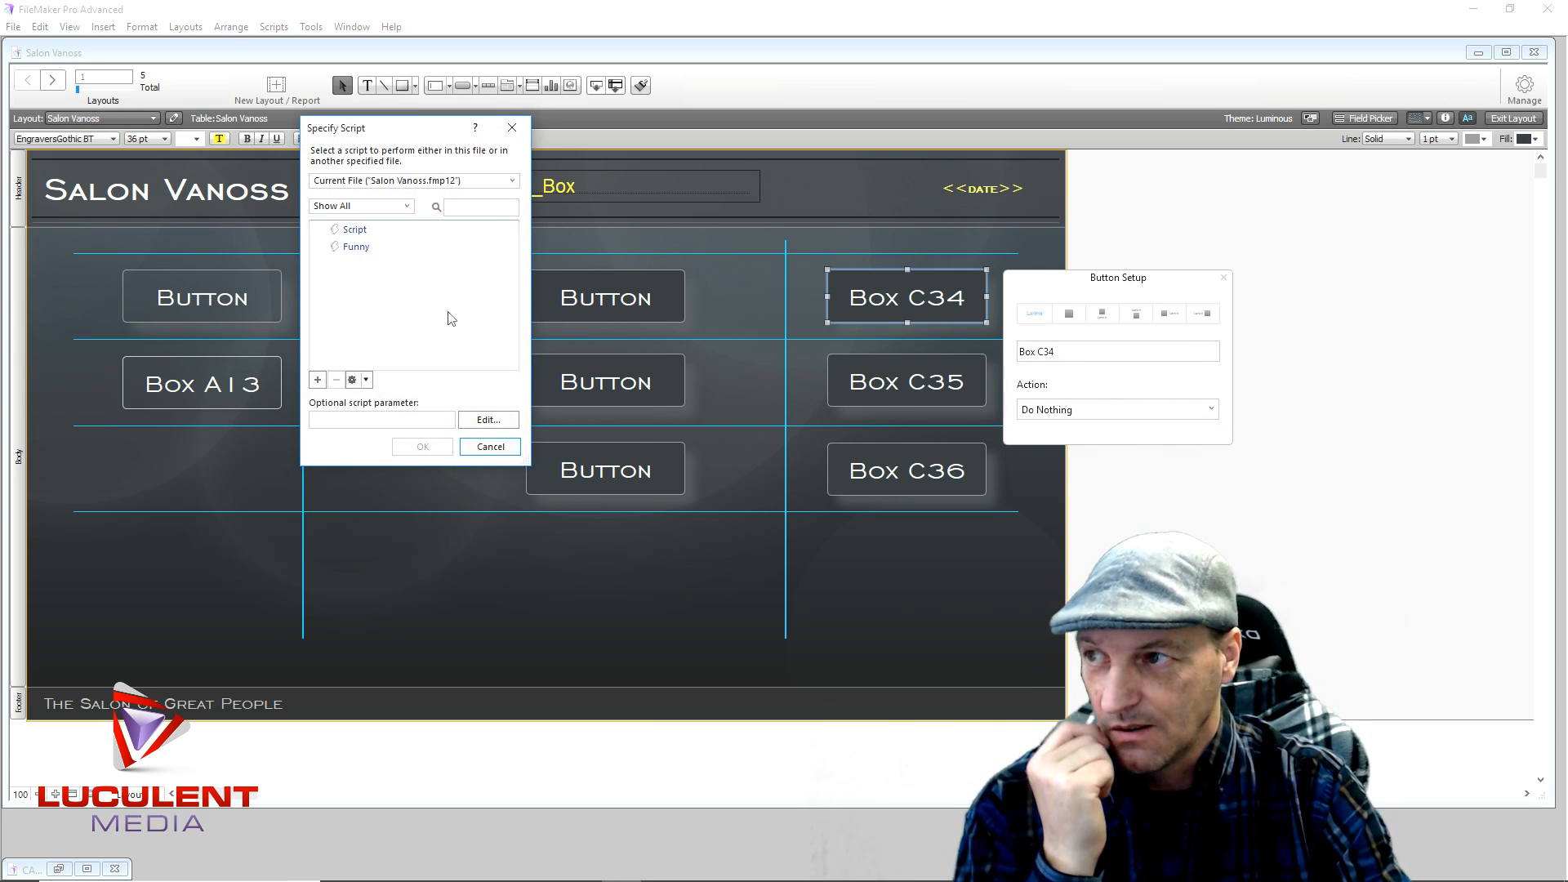
{"action": "left_click", "coordinate": [331, 418]}
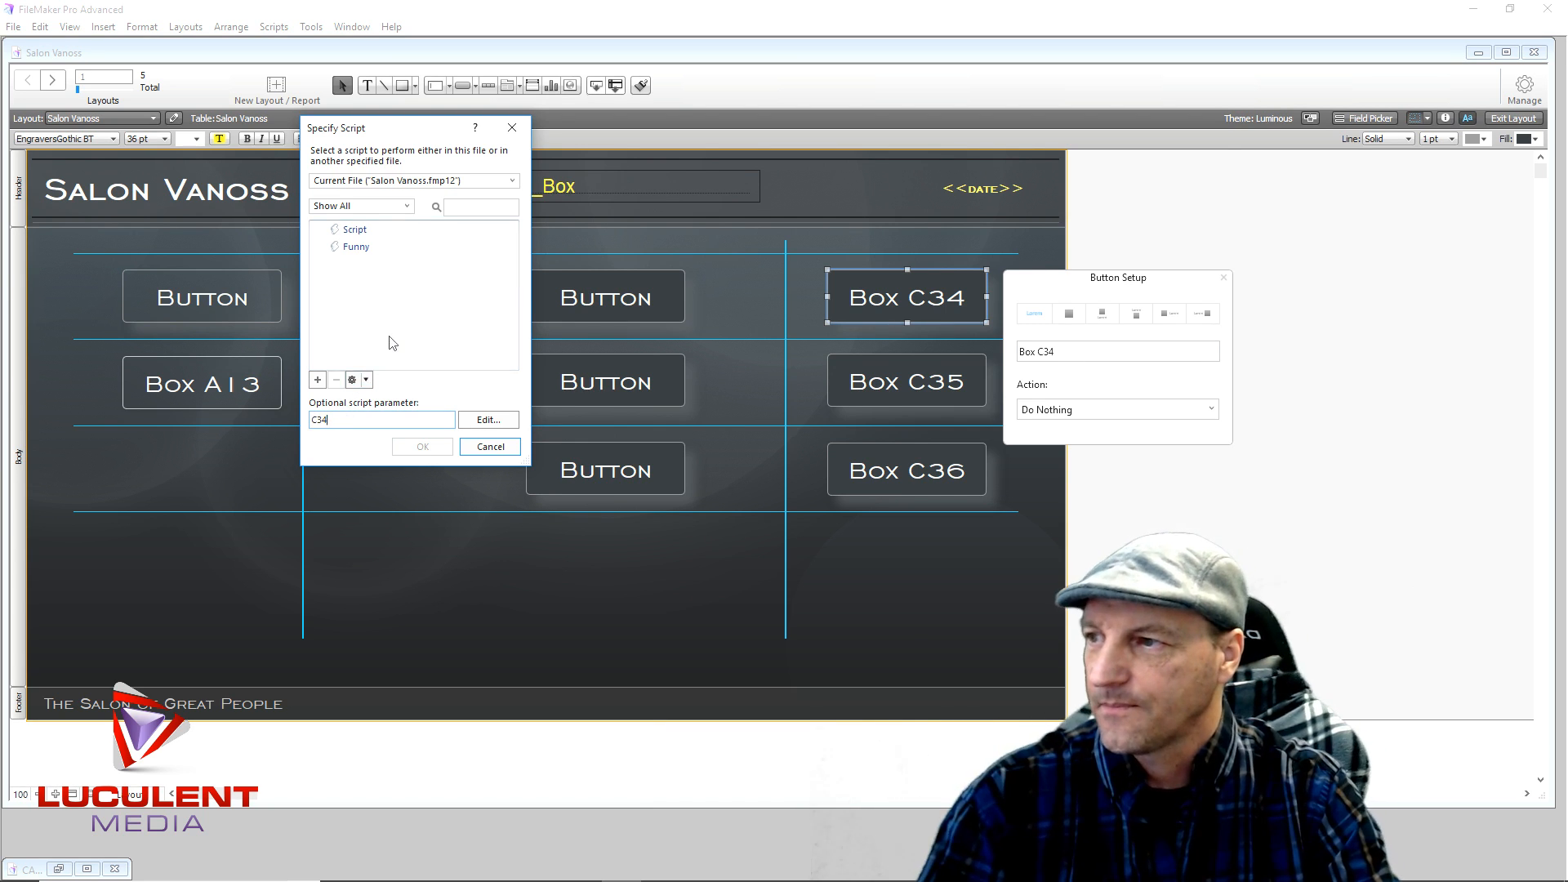
{"action": "double_click", "coordinate": [325, 421]}
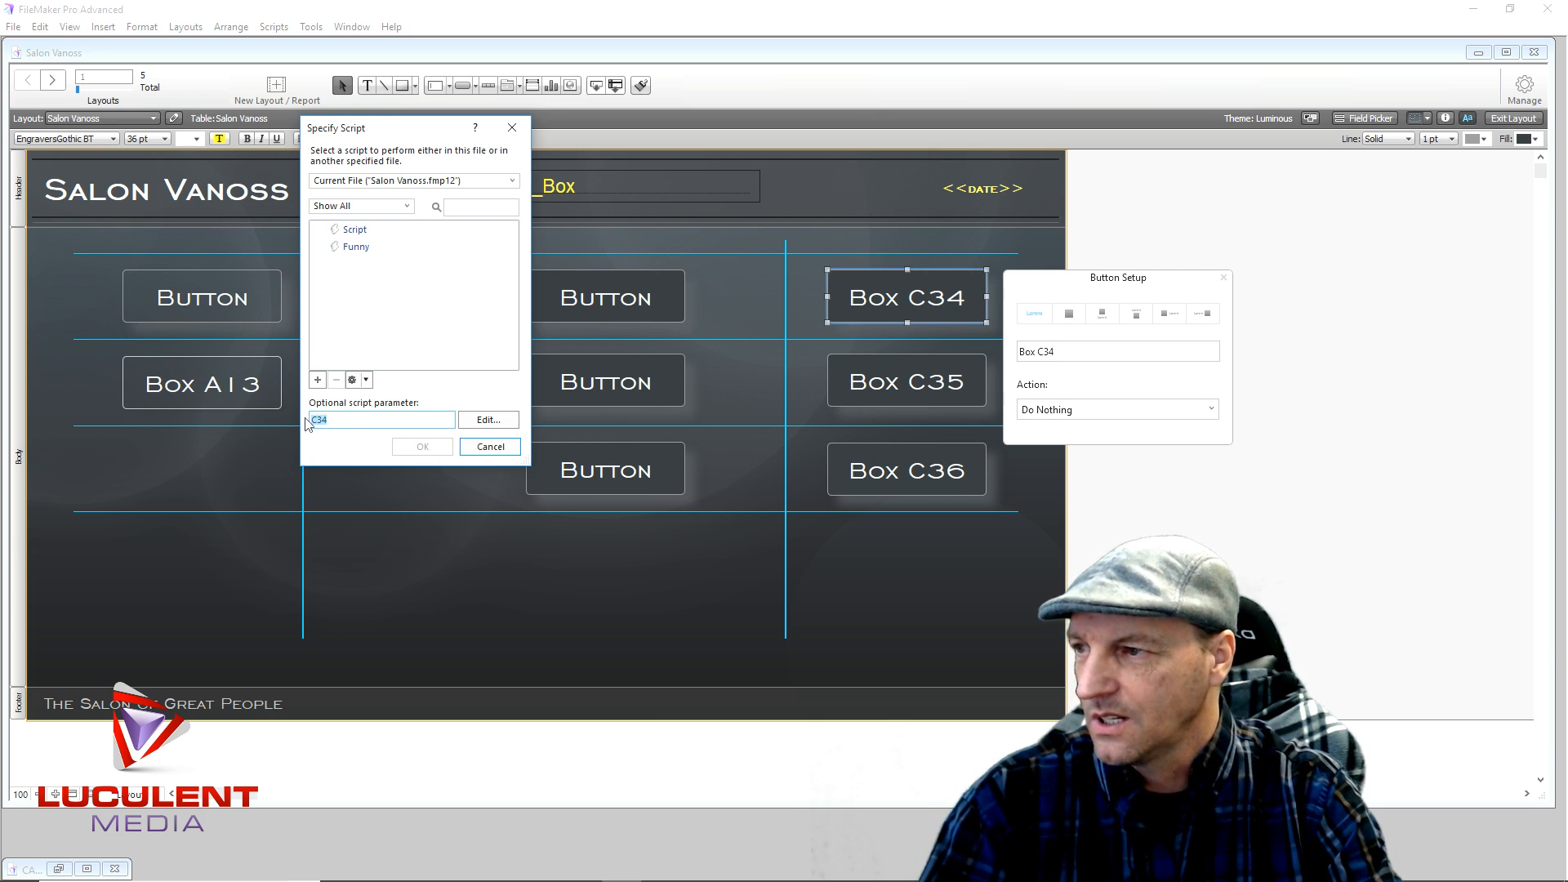
{"action": "key", "text": "BackSpace"}
Create a new script named Contents_Boxes for the Box C34 button.
{"action": "left_click", "coordinate": [318, 380]}
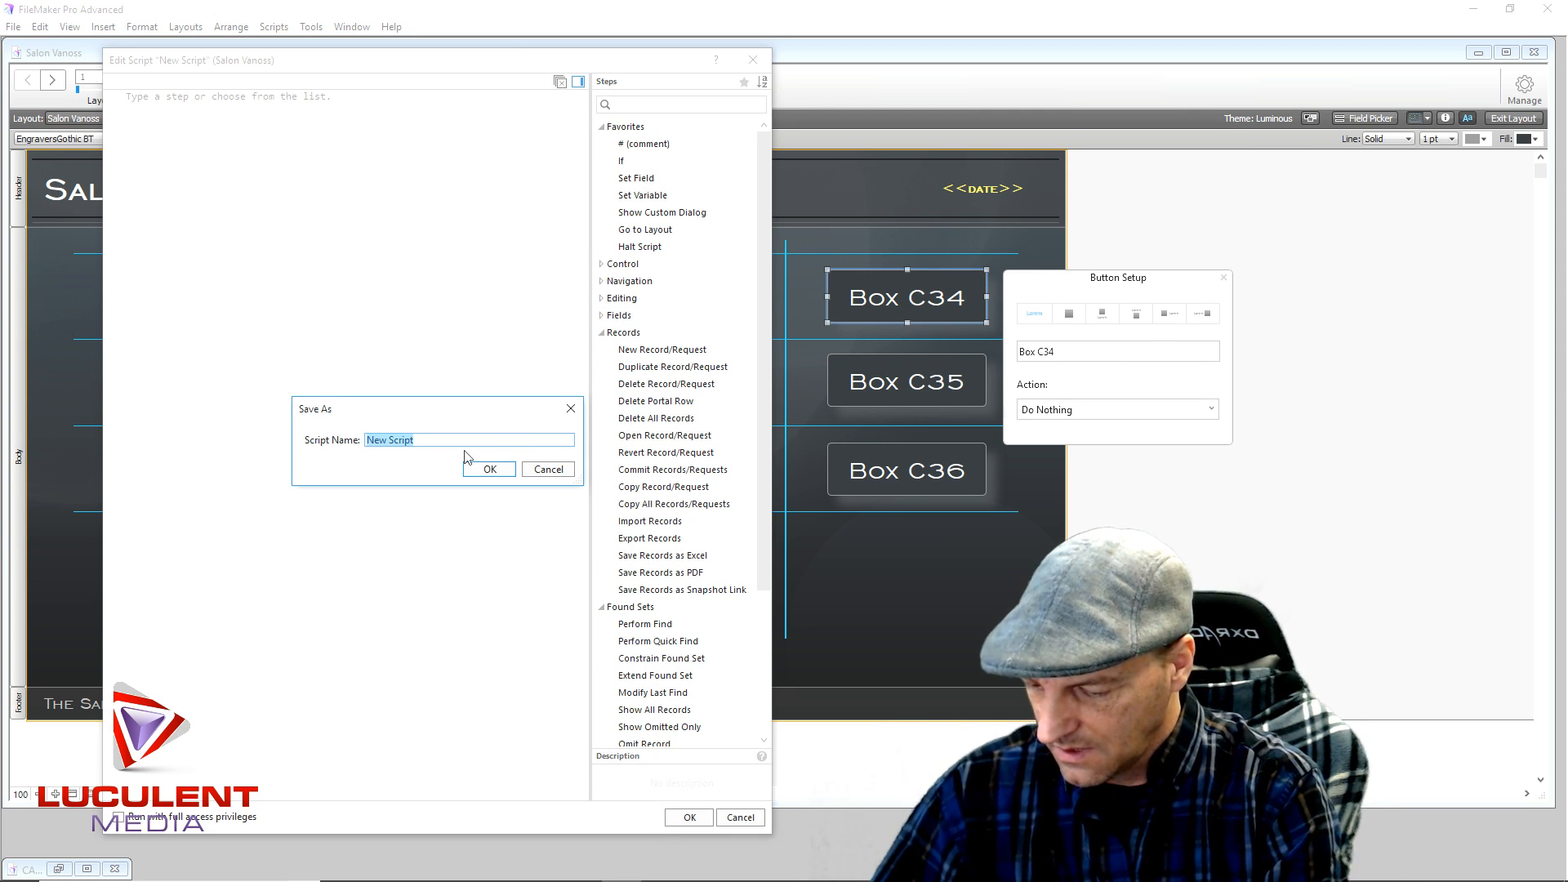
{"action": "type", "text": "Contents_Boxes"}
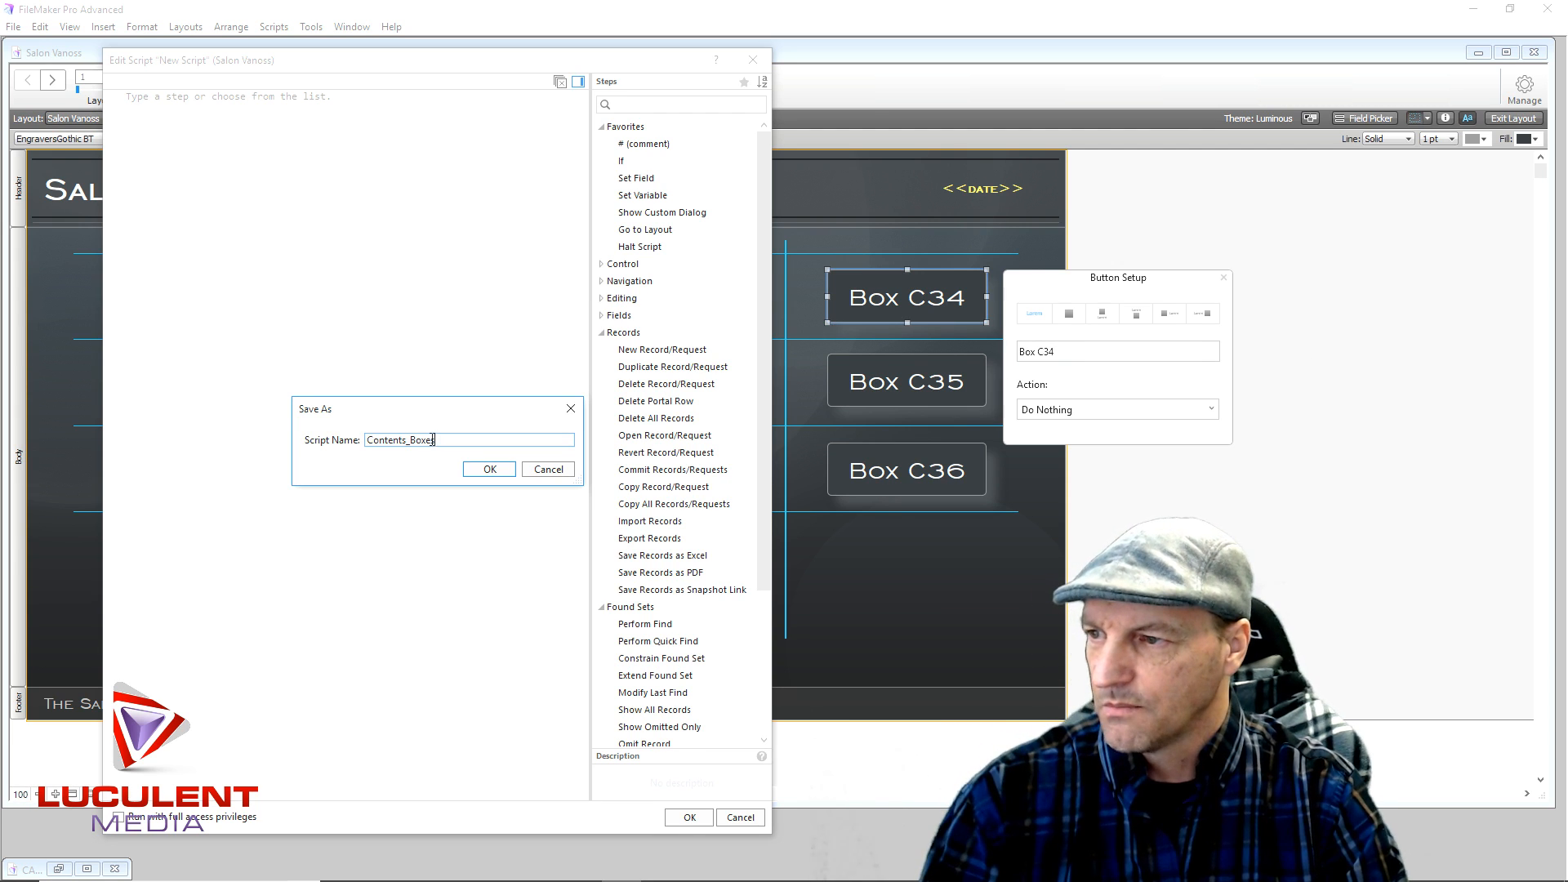
{"action": "left_click", "coordinate": [484, 470]}
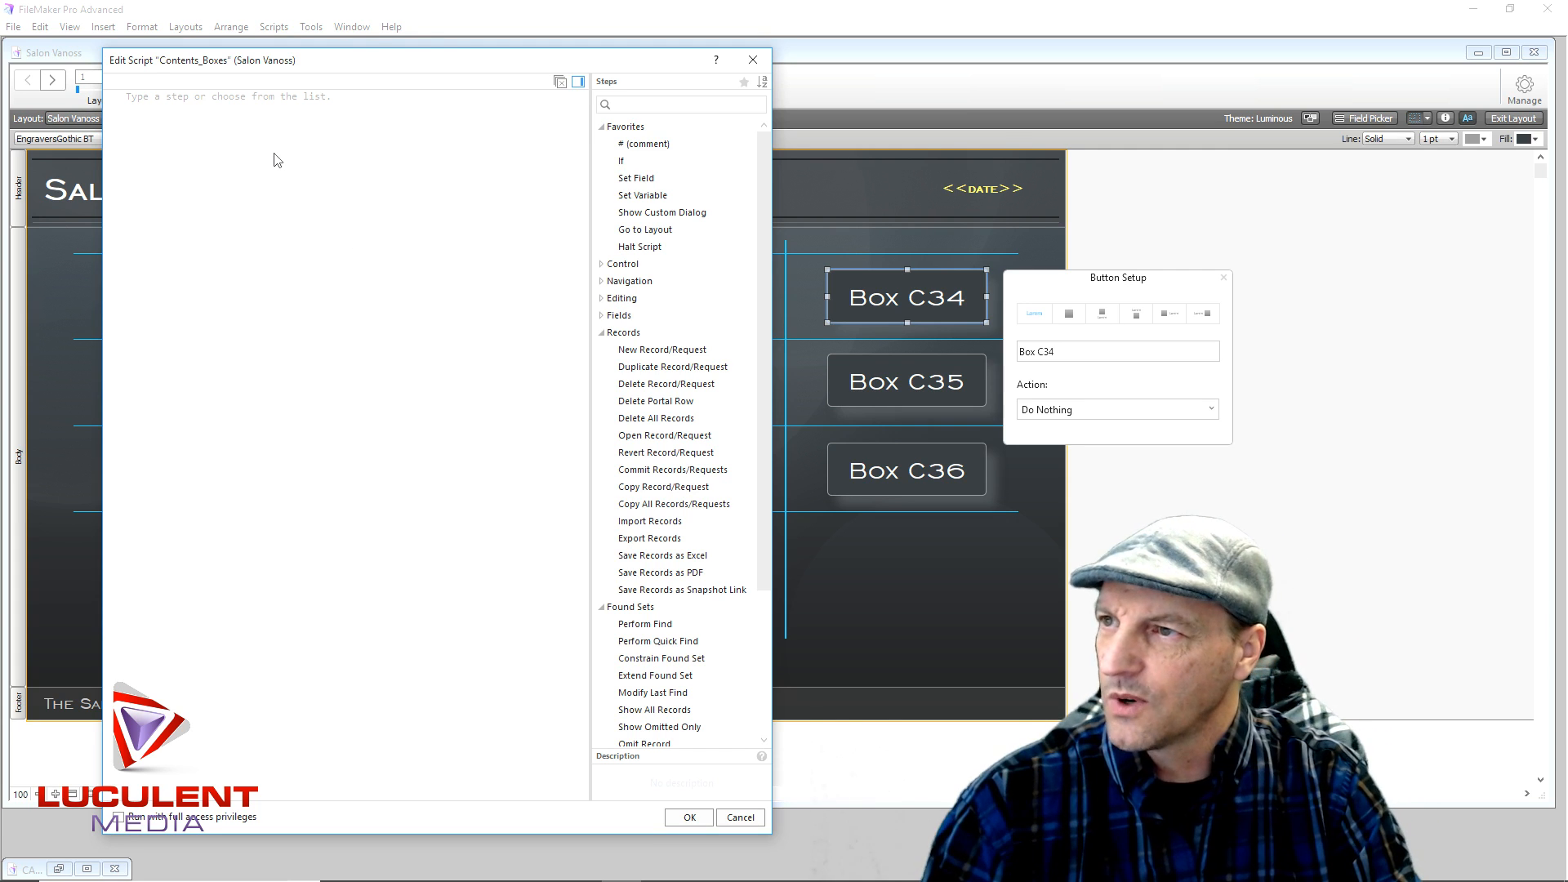
Add a Set Variable step that stores Get ( ScriptParameter ) in the variable $box.
{"action": "double_click", "coordinate": [648, 197]}
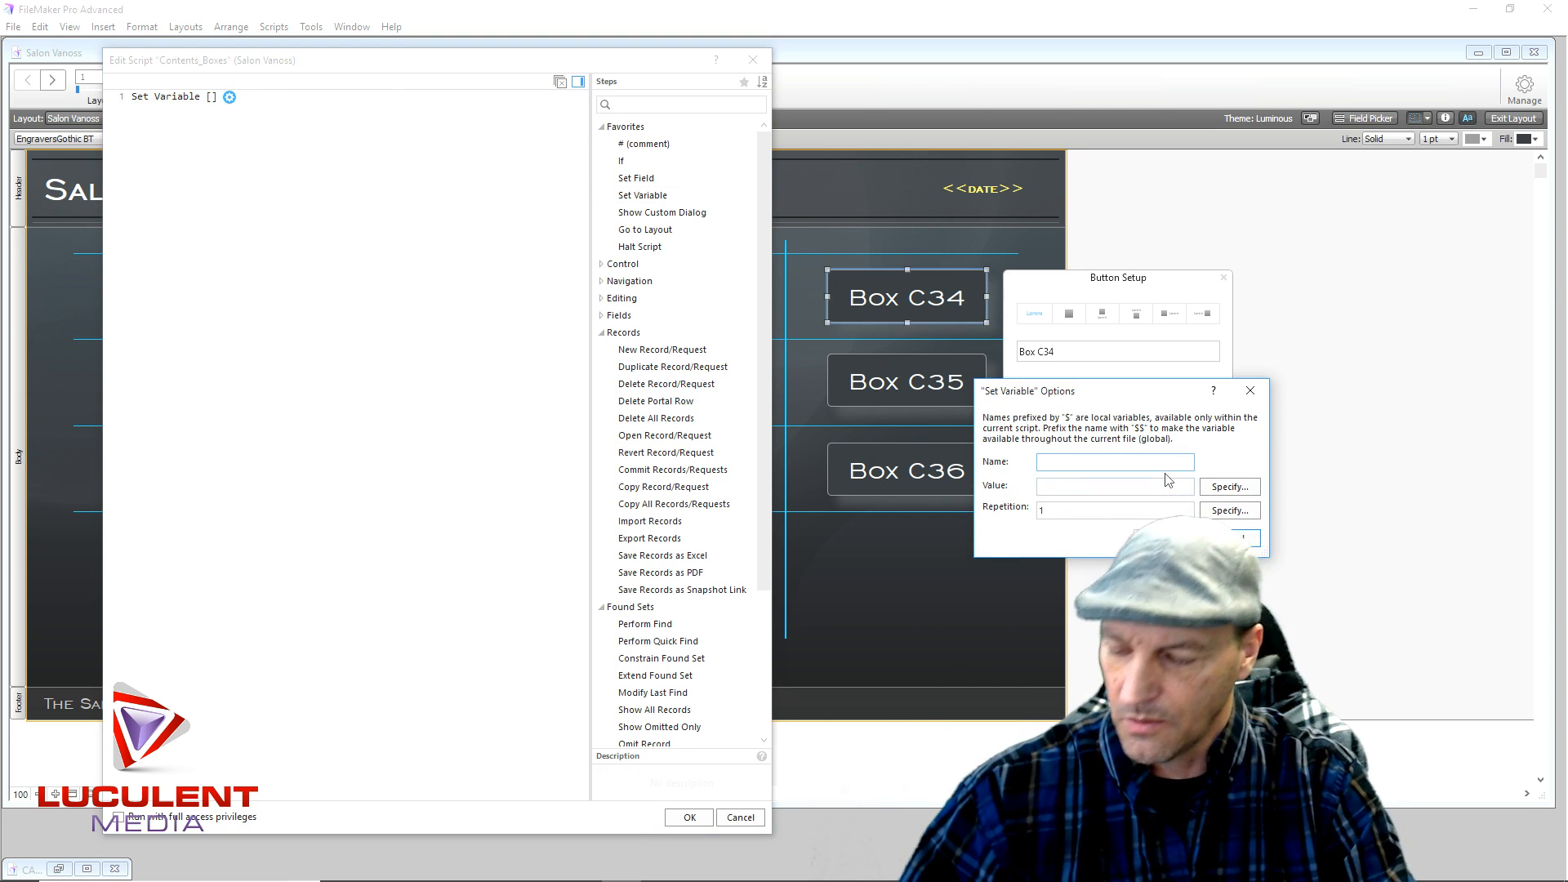
{"action": "type", "text": "box"}
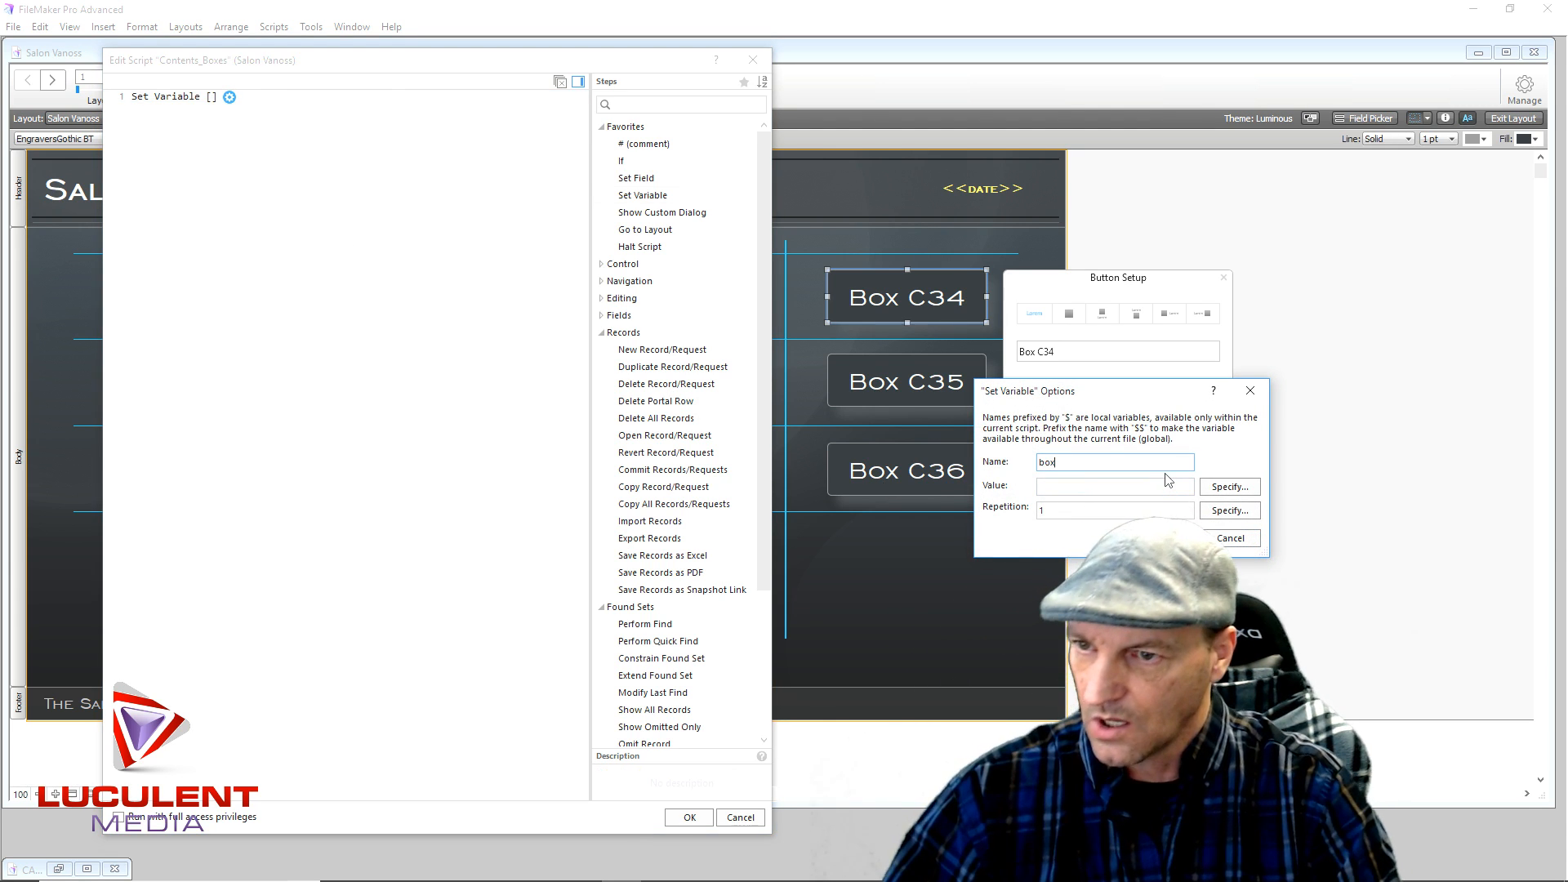
{"action": "left_click", "coordinate": [1230, 487]}
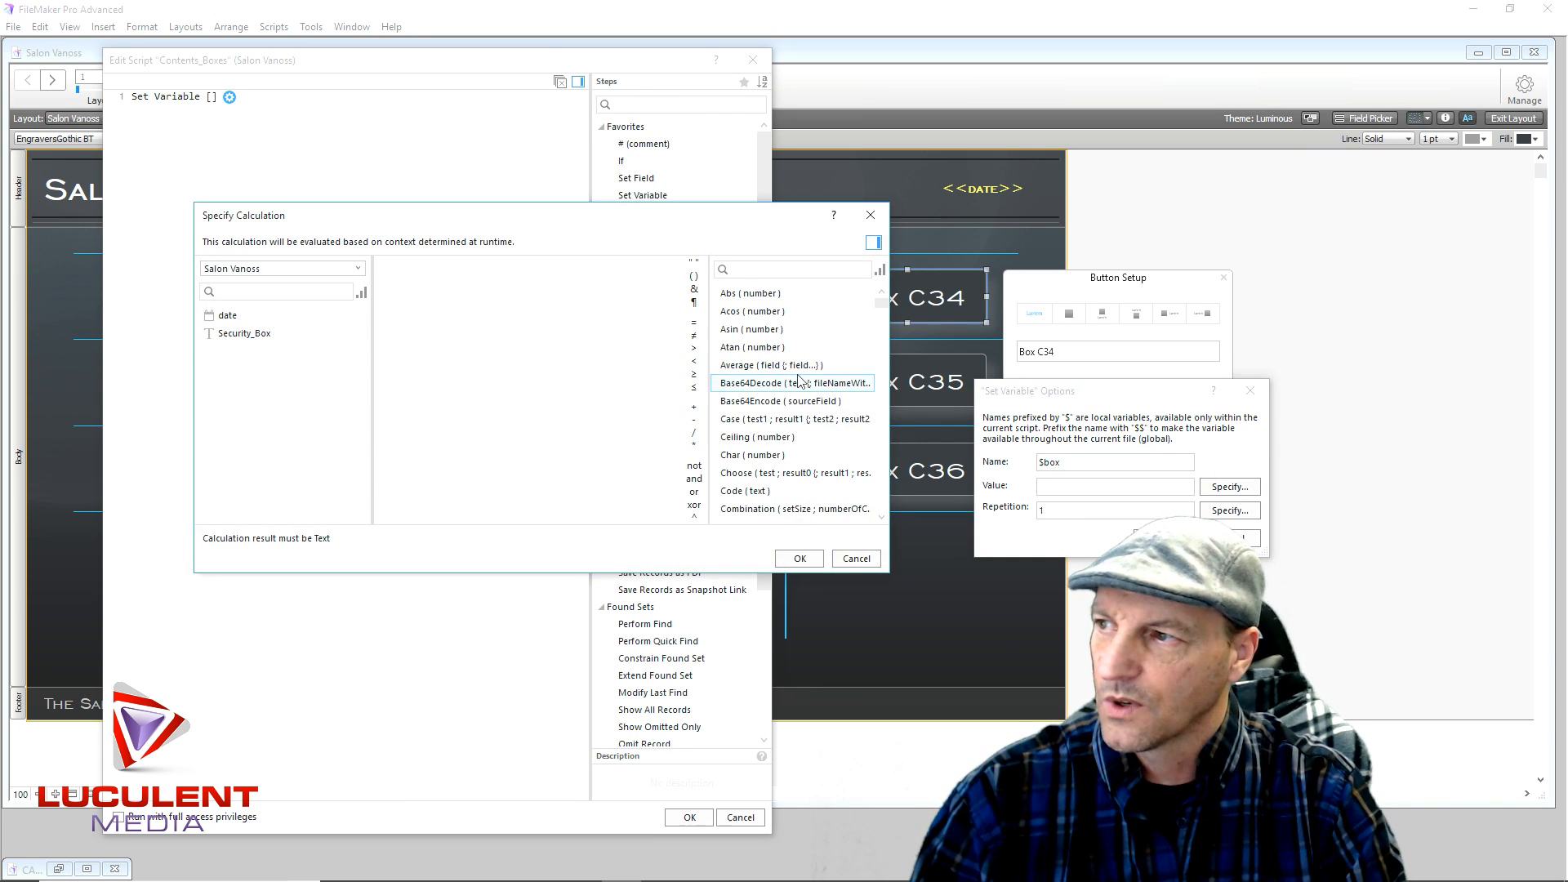
{"action": "scroll", "coordinate": [805, 391], "scroll_direction": "down", "scroll_amount": 20}
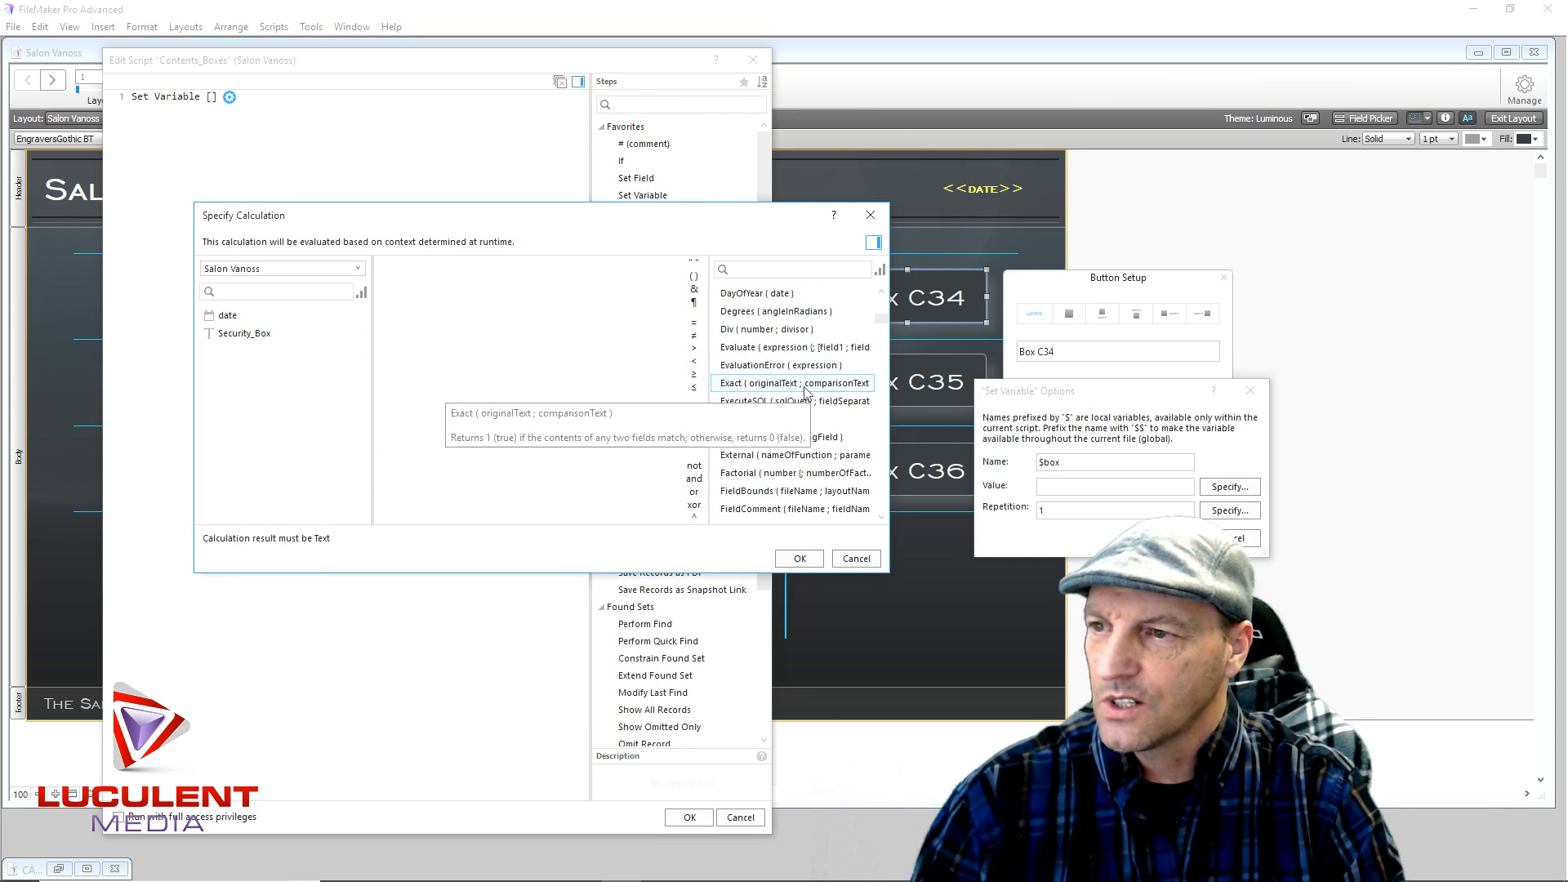
{"action": "scroll", "coordinate": [790, 394], "scroll_direction": "up", "scroll_amount": 3}
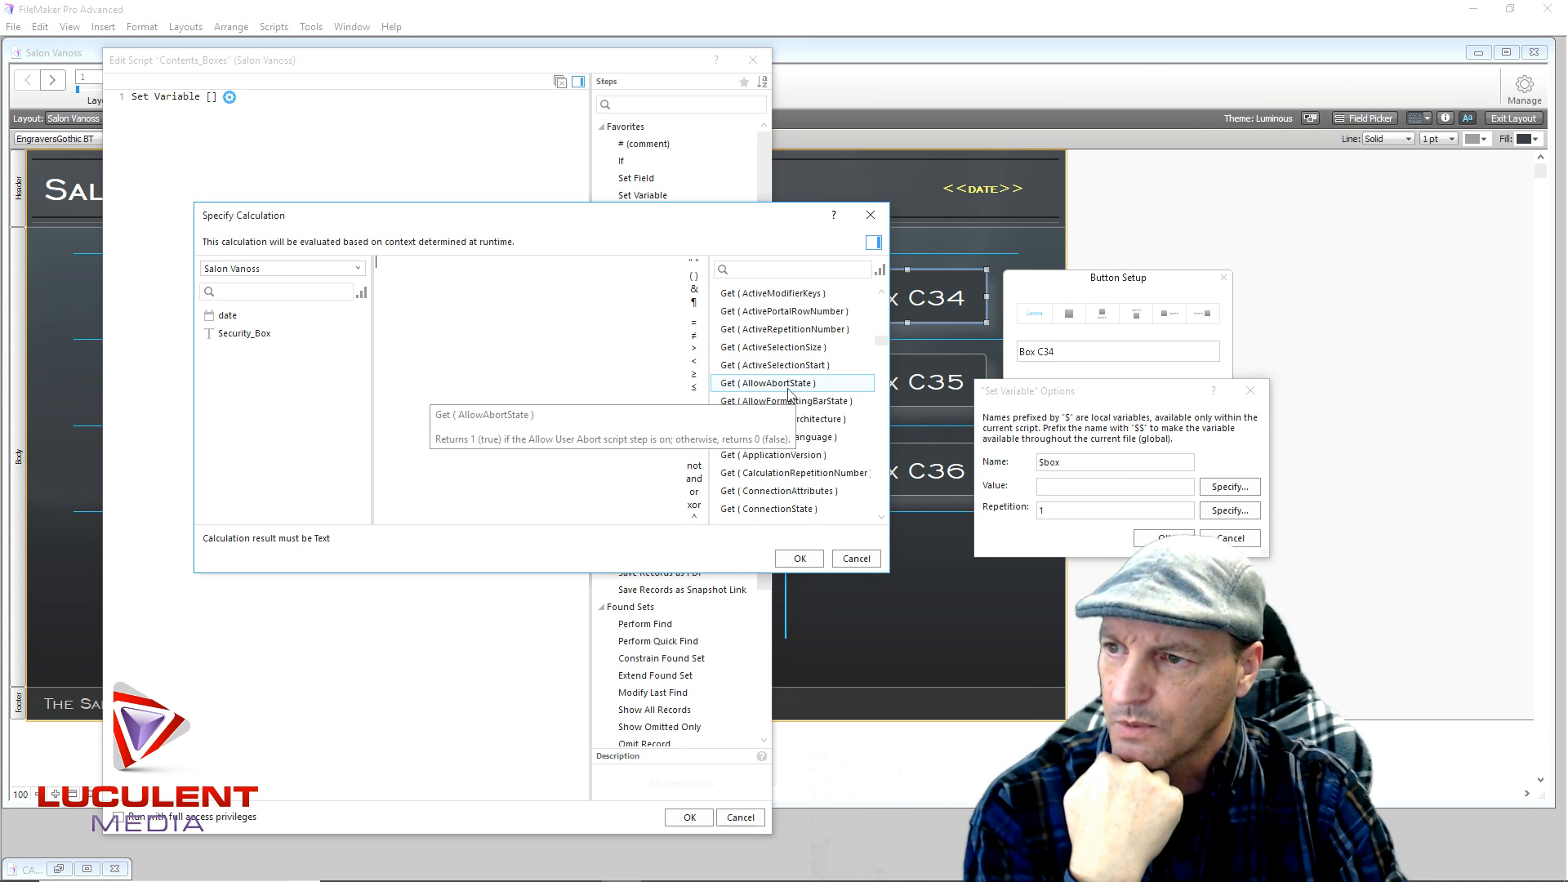
{"action": "scroll", "coordinate": [799, 405], "scroll_direction": "up", "scroll_amount": 3}
{"action": "scroll", "coordinate": [799, 391], "scroll_direction": "down", "scroll_amount": 4}
{"action": "scroll", "coordinate": [799, 391], "scroll_direction": "down", "scroll_amount": 4}
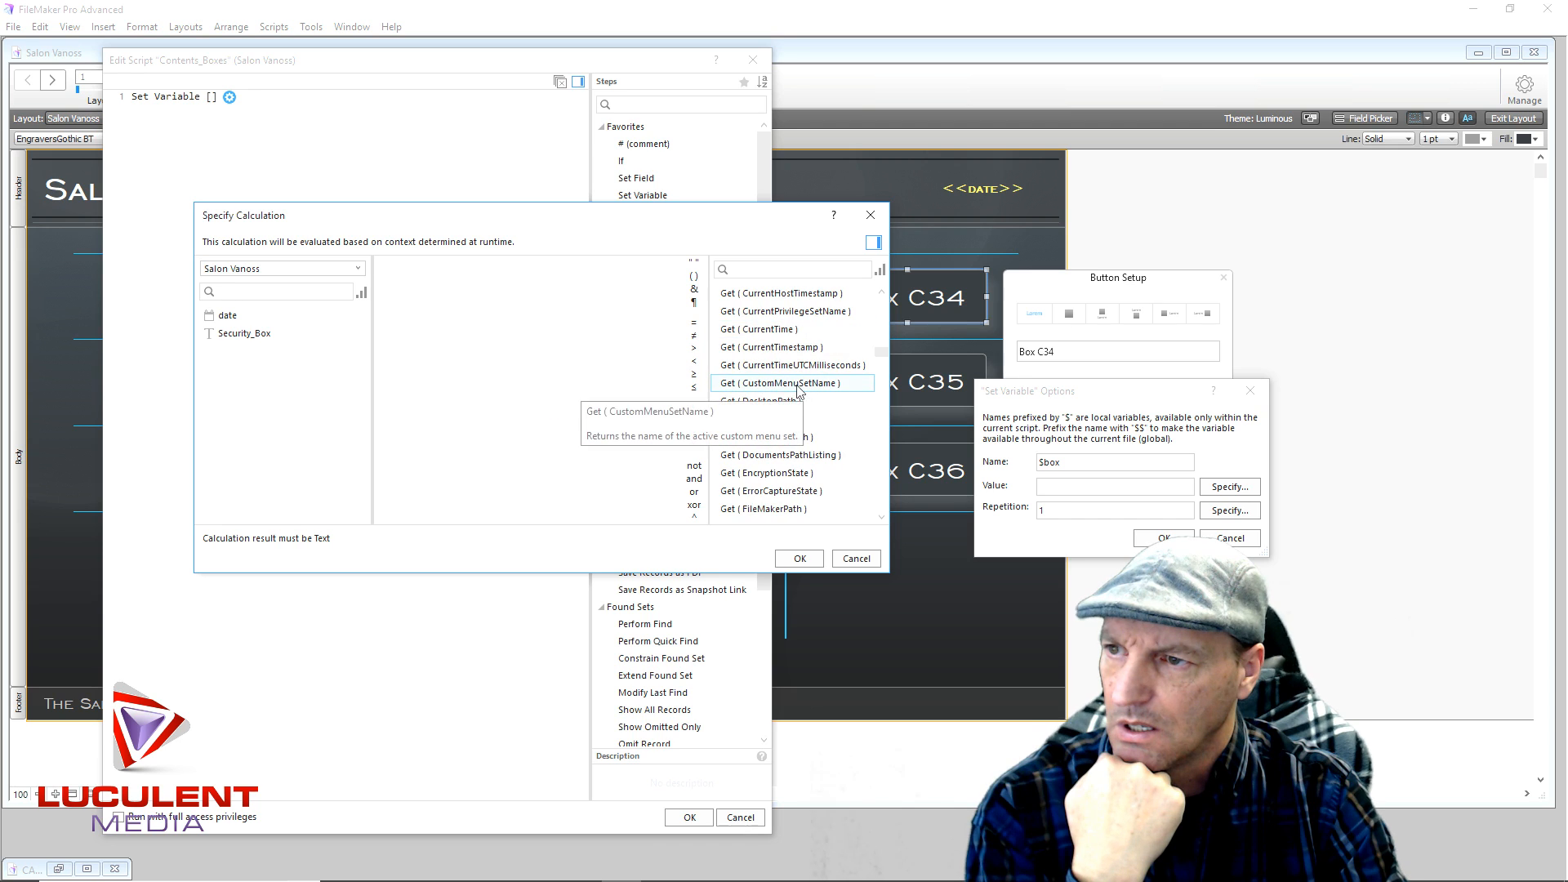
{"action": "scroll", "coordinate": [799, 391], "scroll_direction": "down", "scroll_amount": 12}
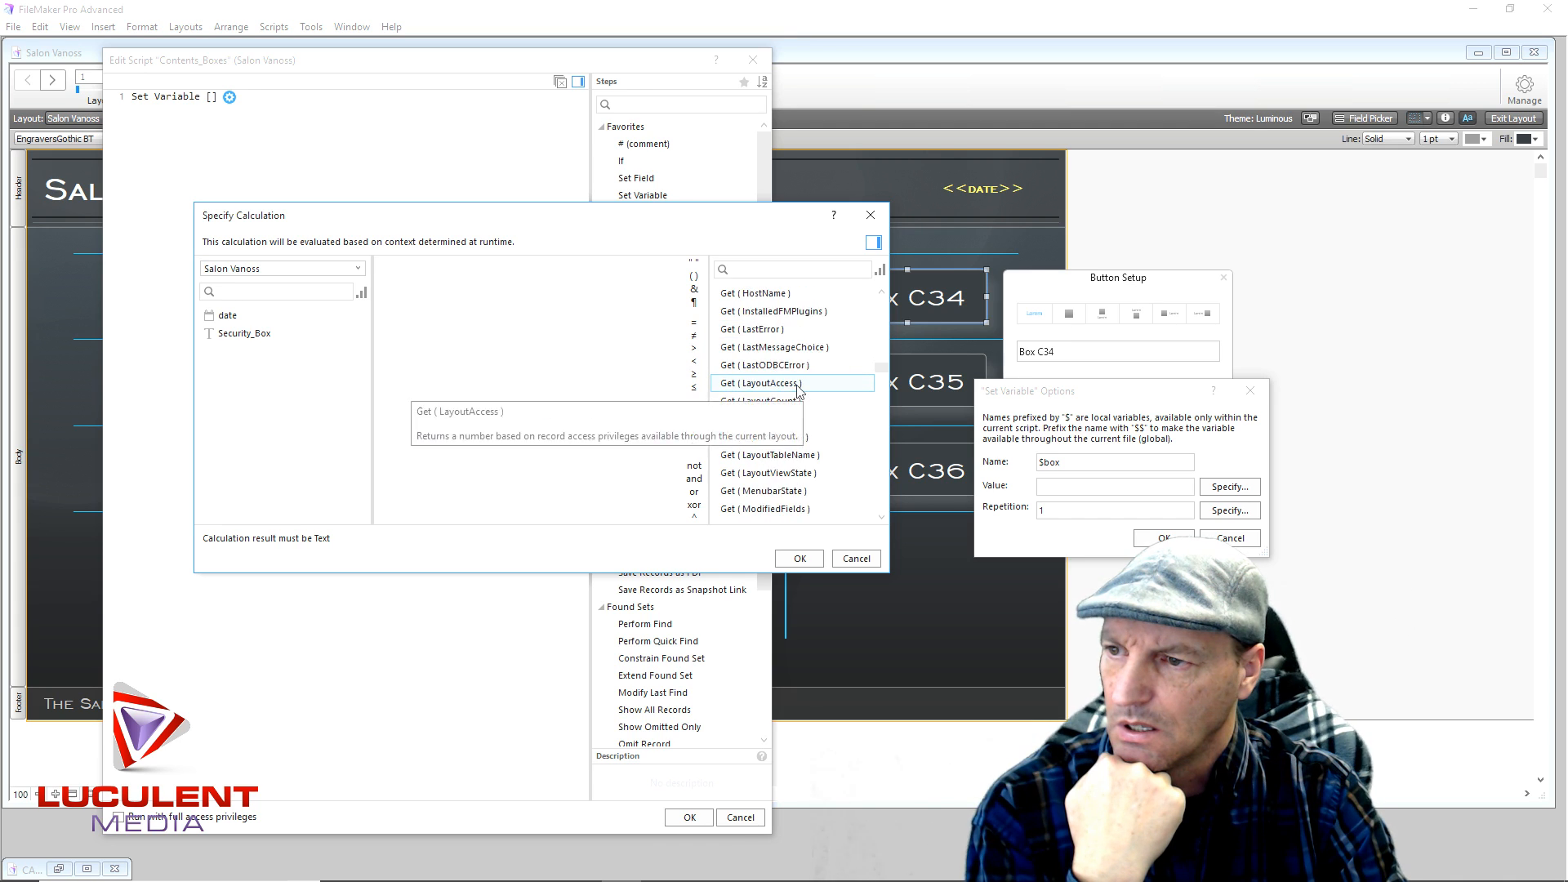
{"action": "scroll", "coordinate": [799, 391], "scroll_direction": "down", "scroll_amount": 1}
{"action": "scroll", "coordinate": [799, 390], "scroll_direction": "down", "scroll_amount": 1}
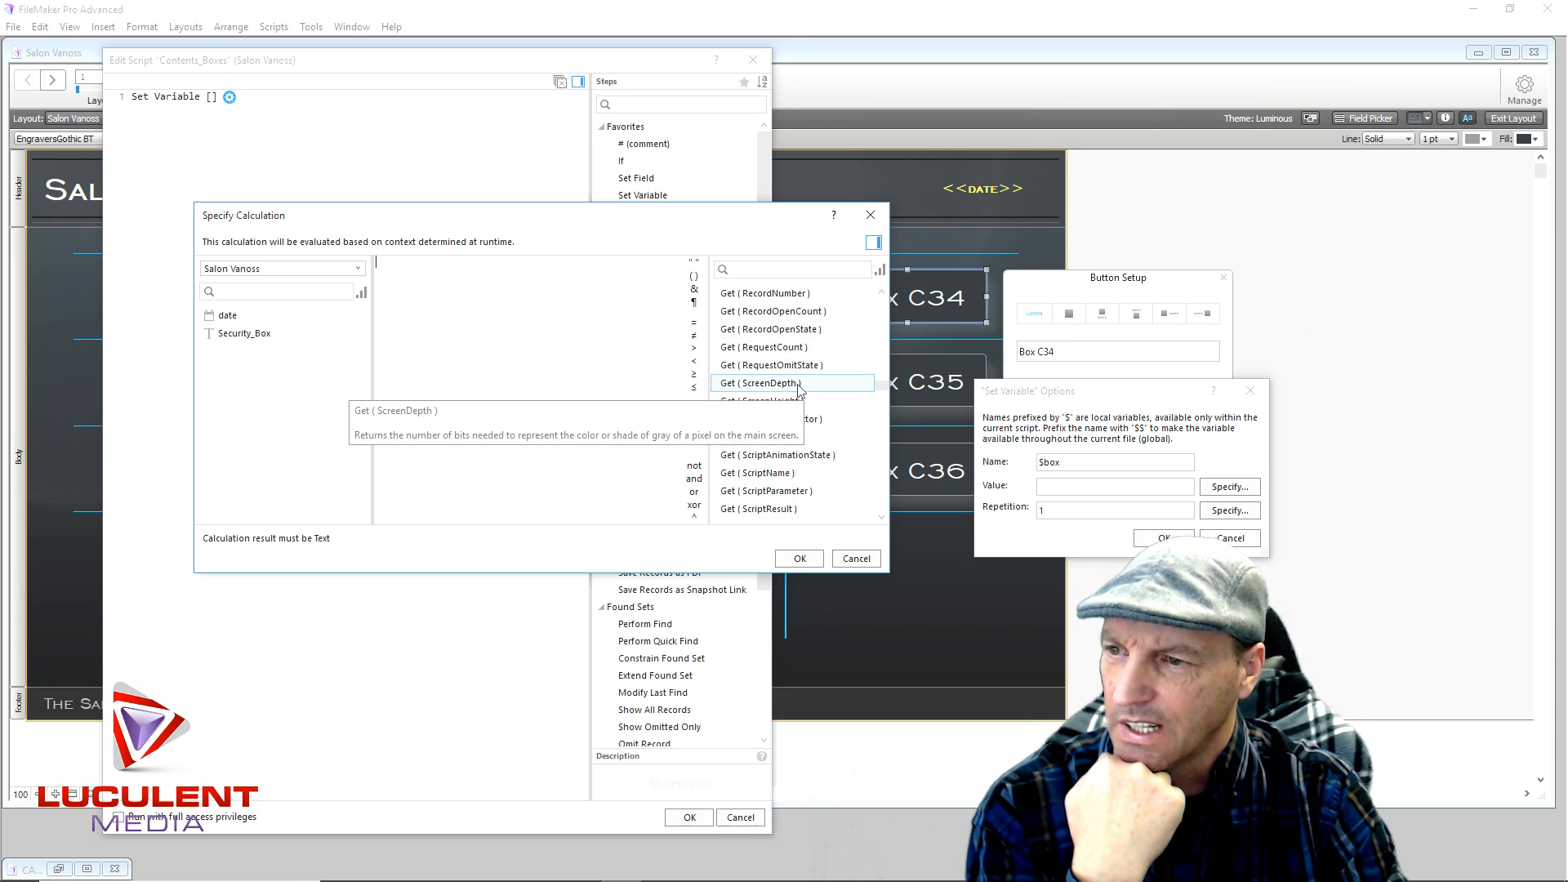
{"action": "double_click", "coordinate": [784, 492]}
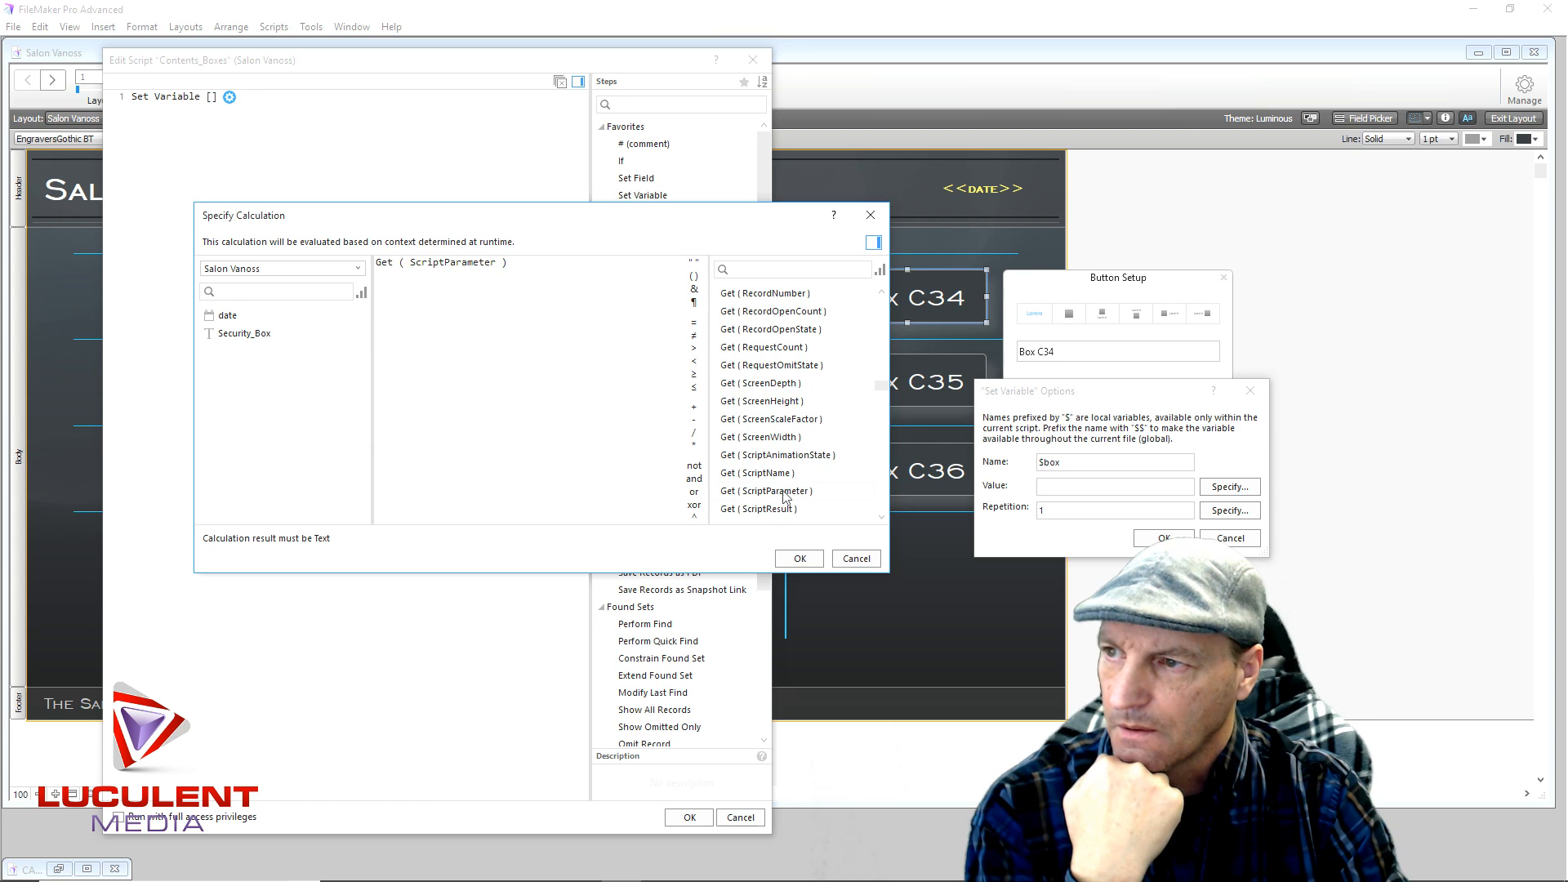
{"action": "left_click", "coordinate": [794, 559]}
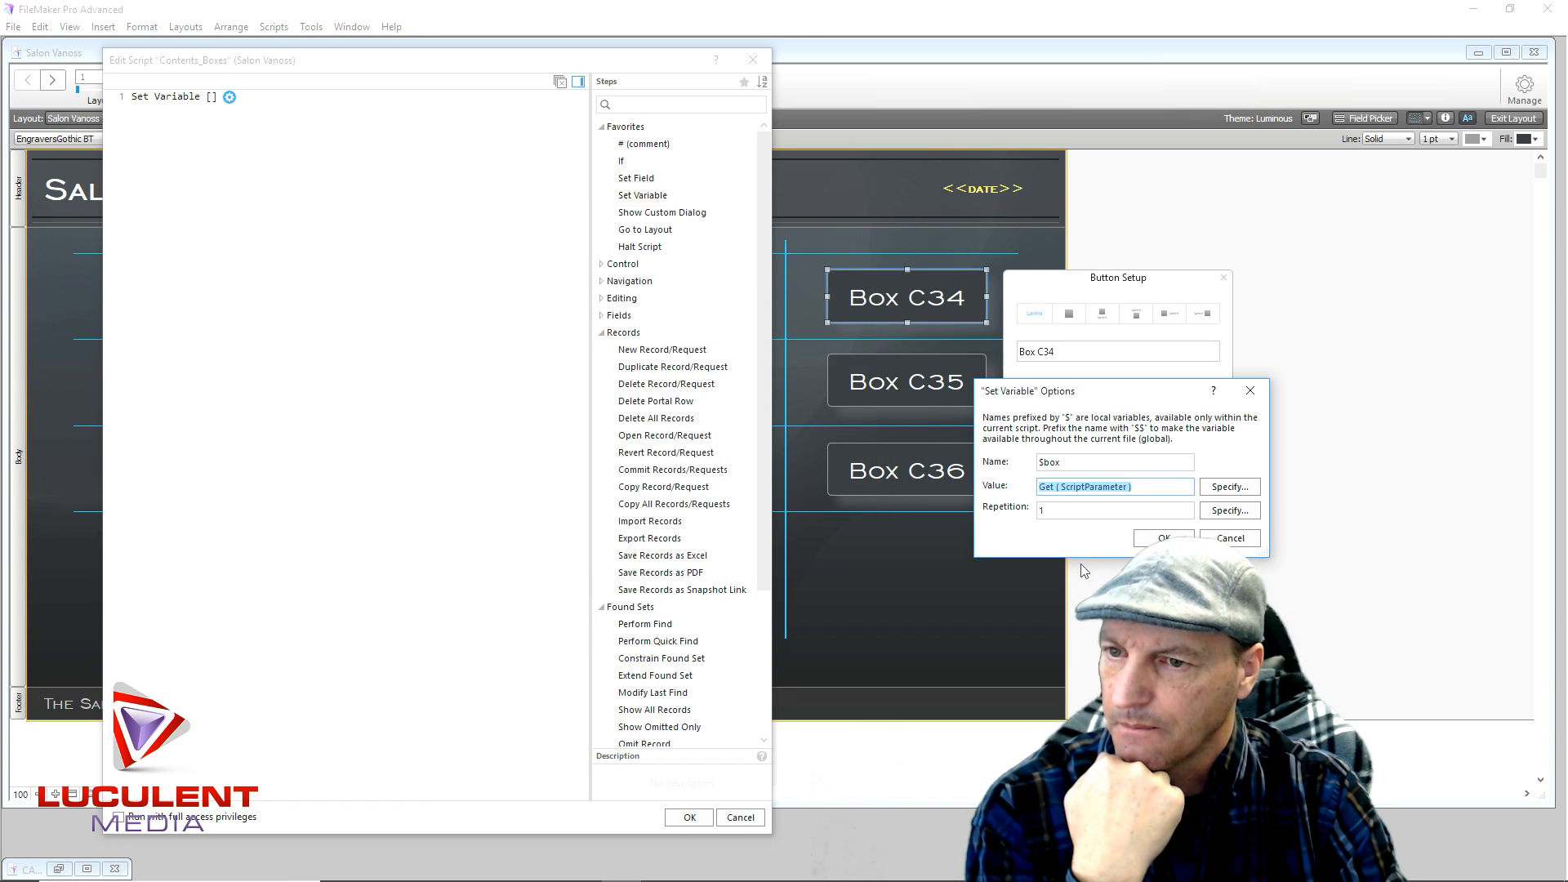
{"action": "left_click", "coordinate": [1157, 538]}
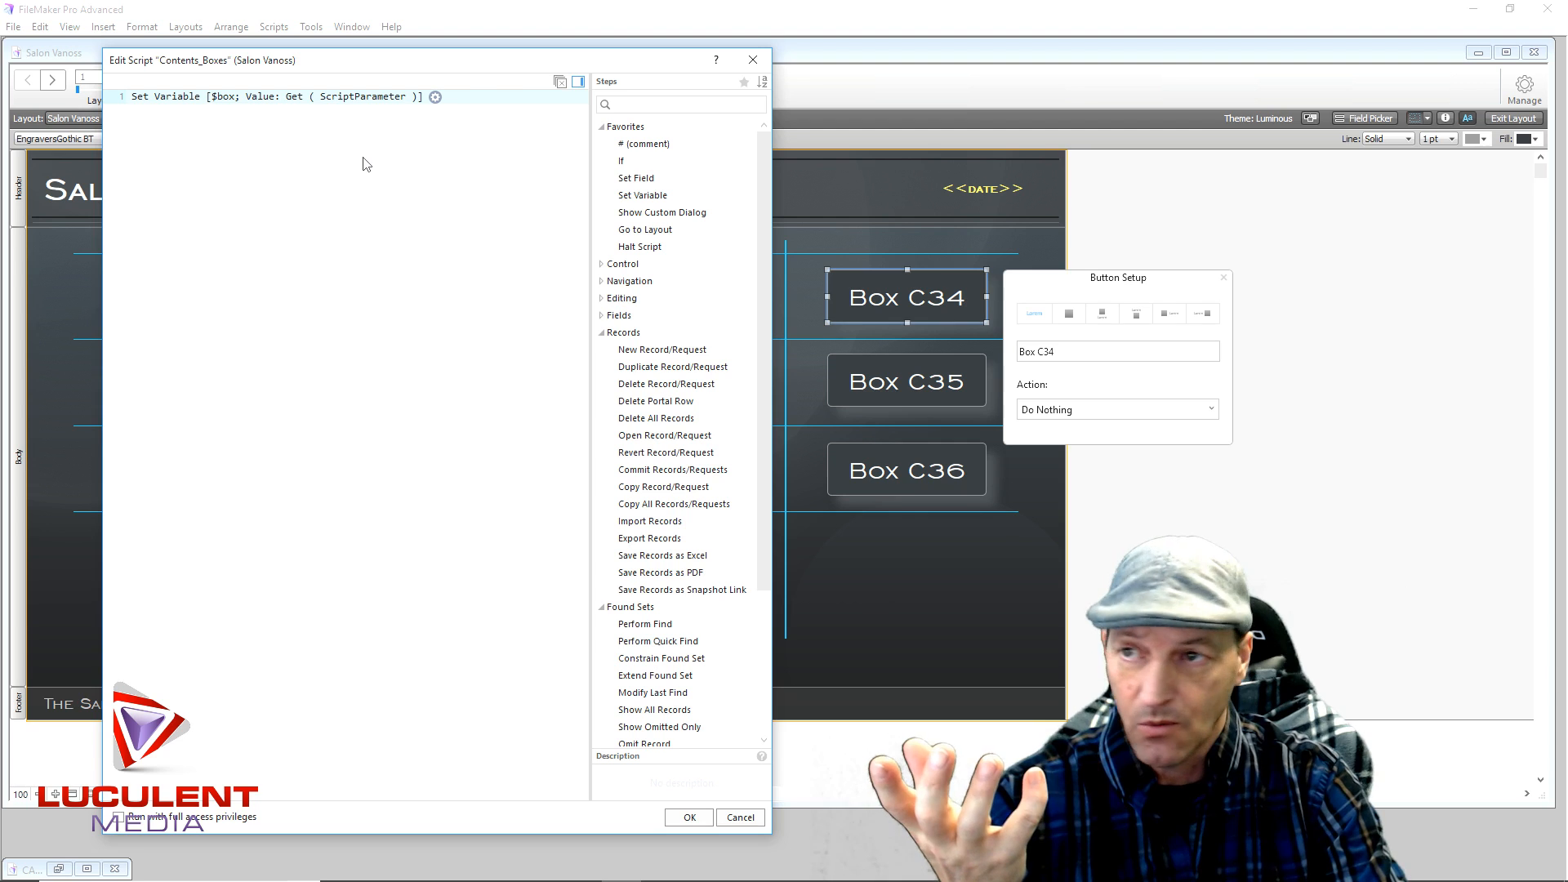
Add a Go to Layout step to the script that targets the Boxes layout.
{"action": "double_click", "coordinate": [652, 232]}
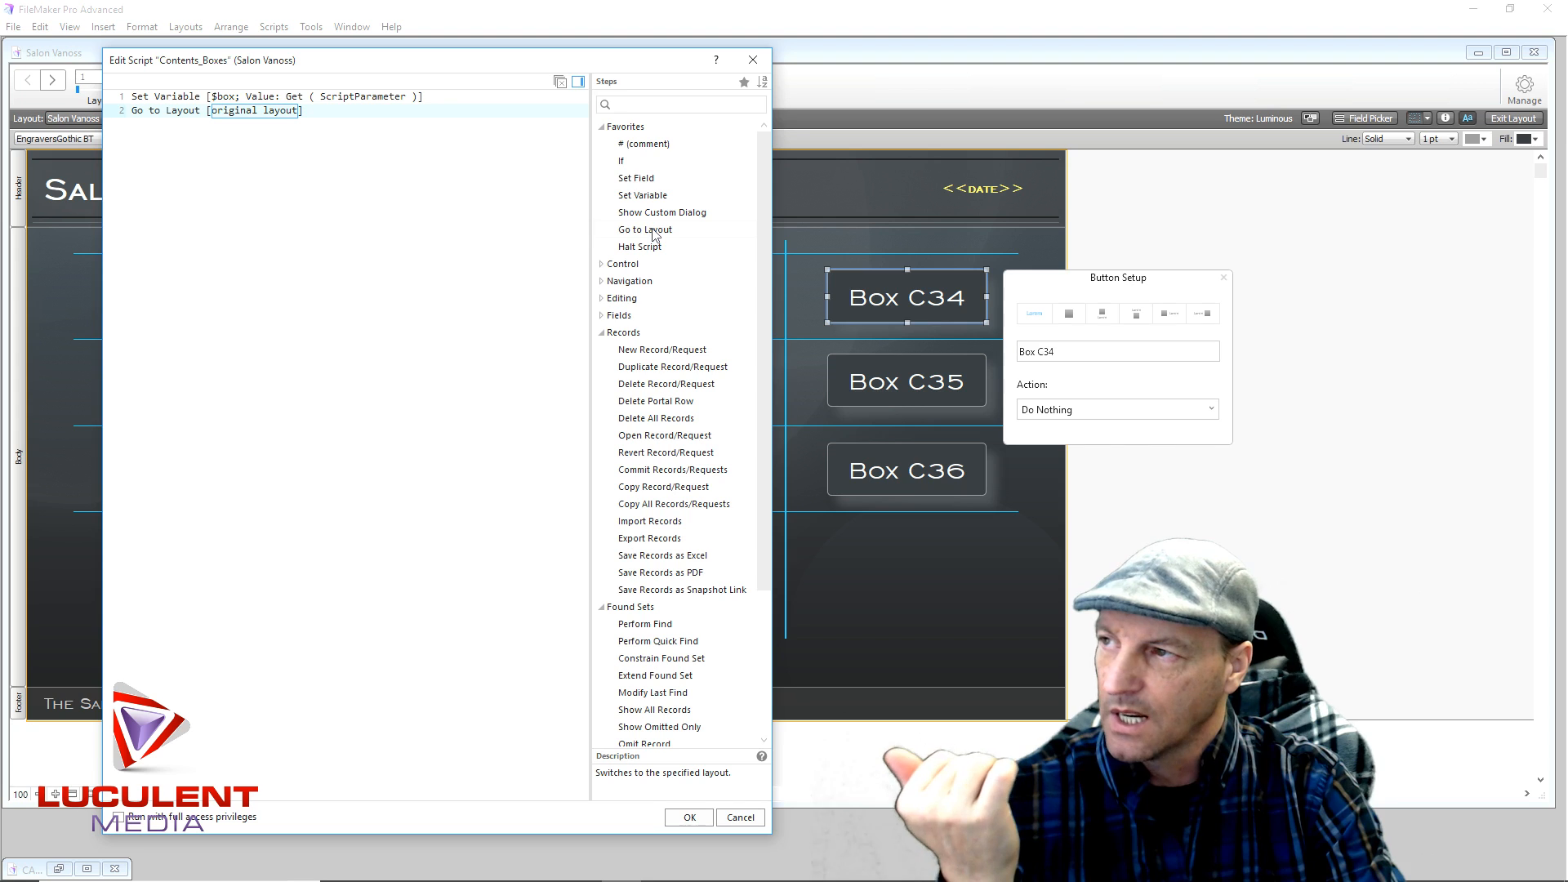
{"action": "left_click", "coordinate": [276, 117]}
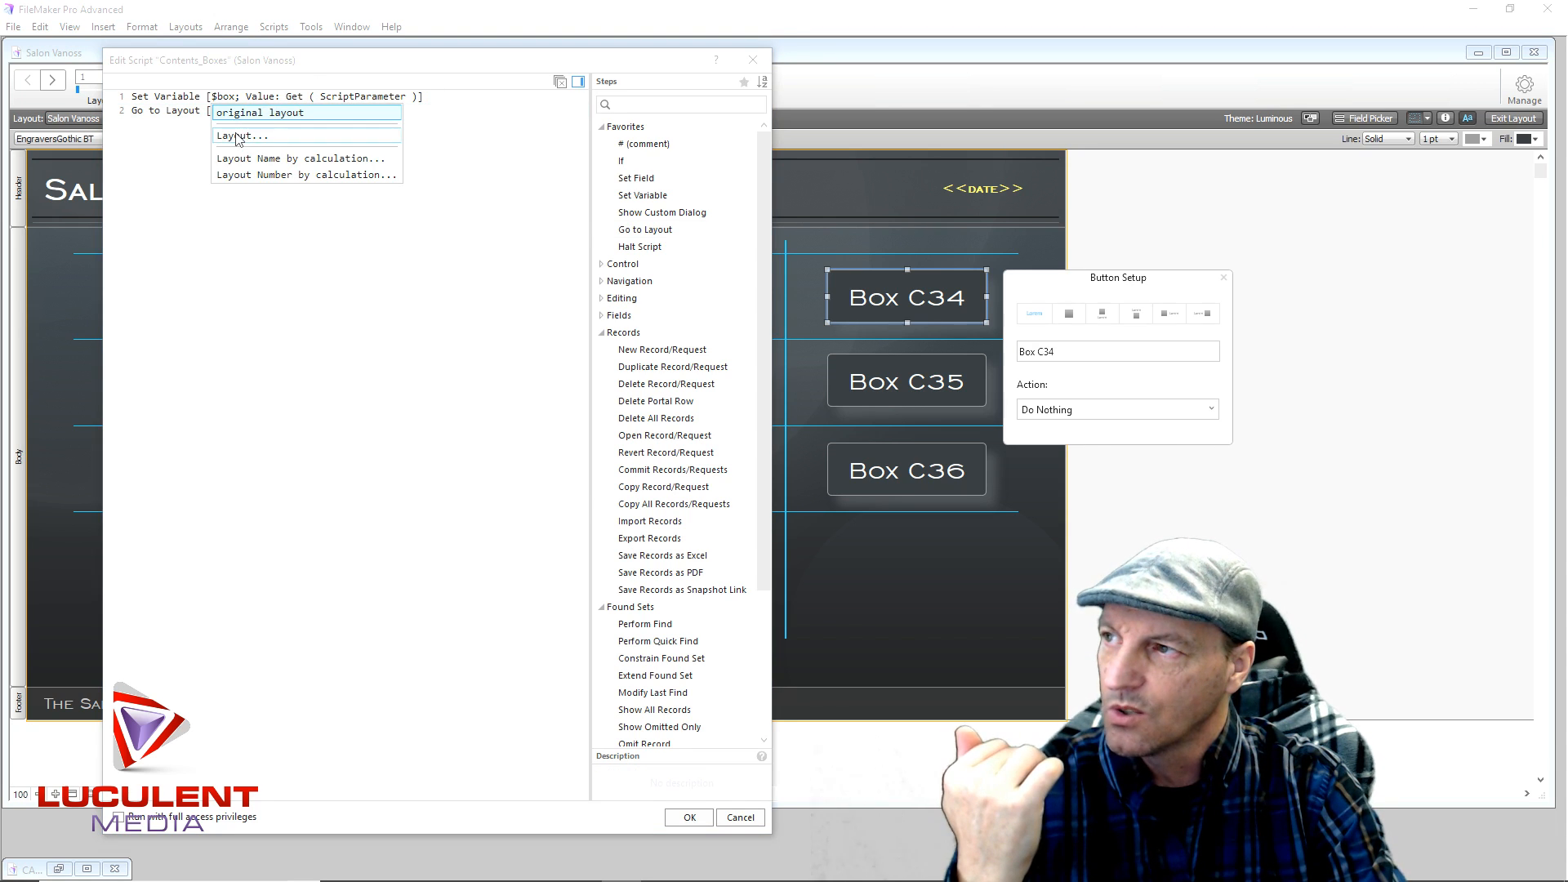
{"action": "left_click", "coordinate": [255, 136]}
{"action": "double_click", "coordinate": [459, 321]}
{"action": "left_click", "coordinate": [299, 187]}
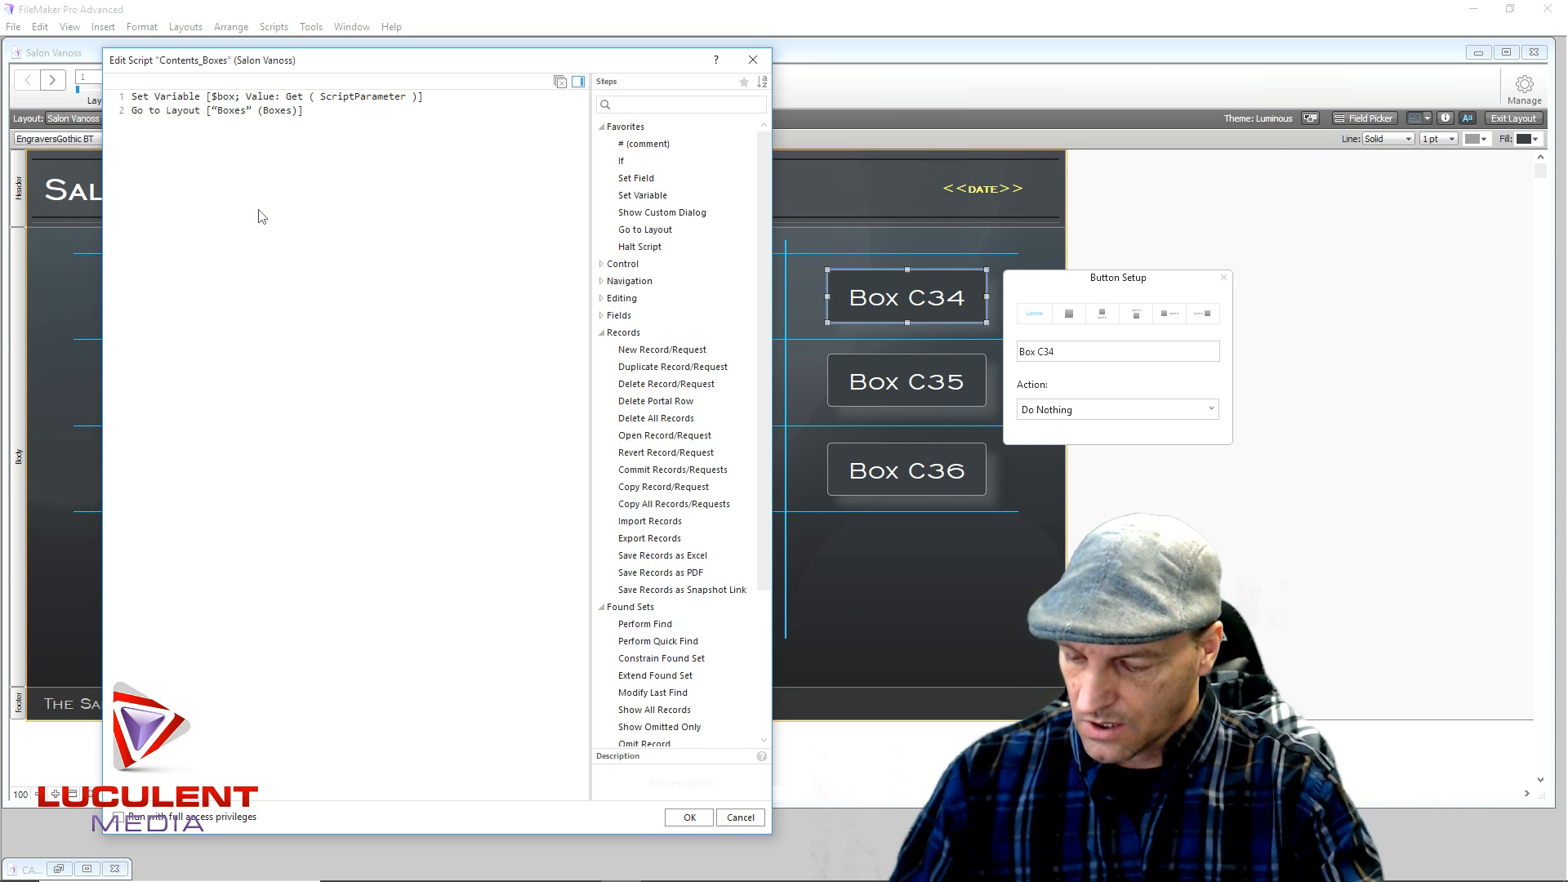
Add an Enter Find Mode step to the script and turn off its Pause option.
{"action": "type", "text": "Enter"}
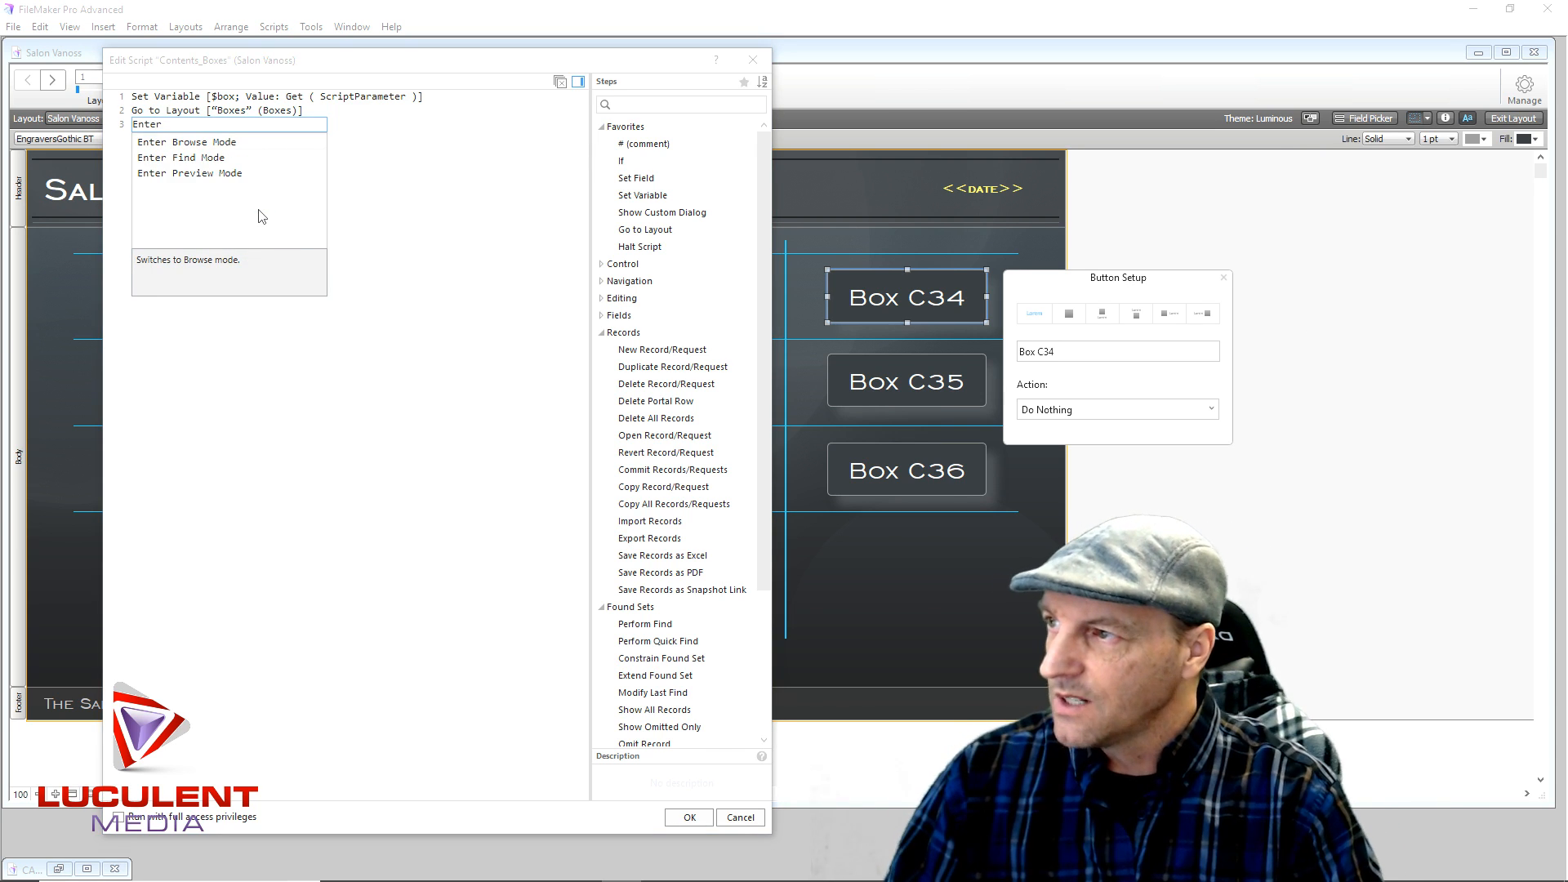
{"action": "key", "text": "Down"}
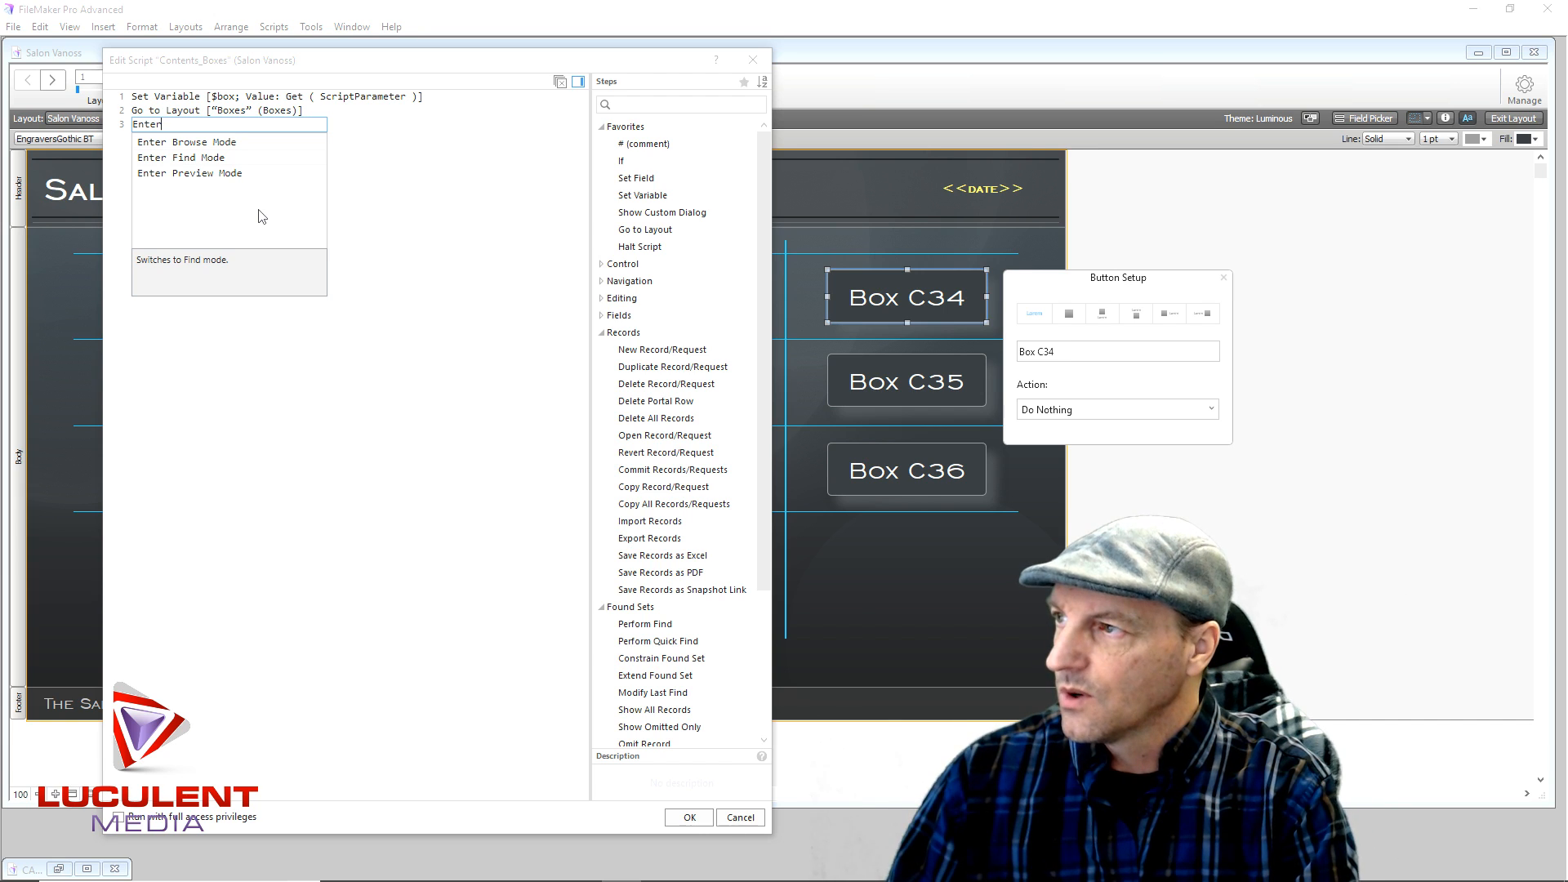
{"action": "type", "text": "er"}
{"action": "key", "text": "Return"}
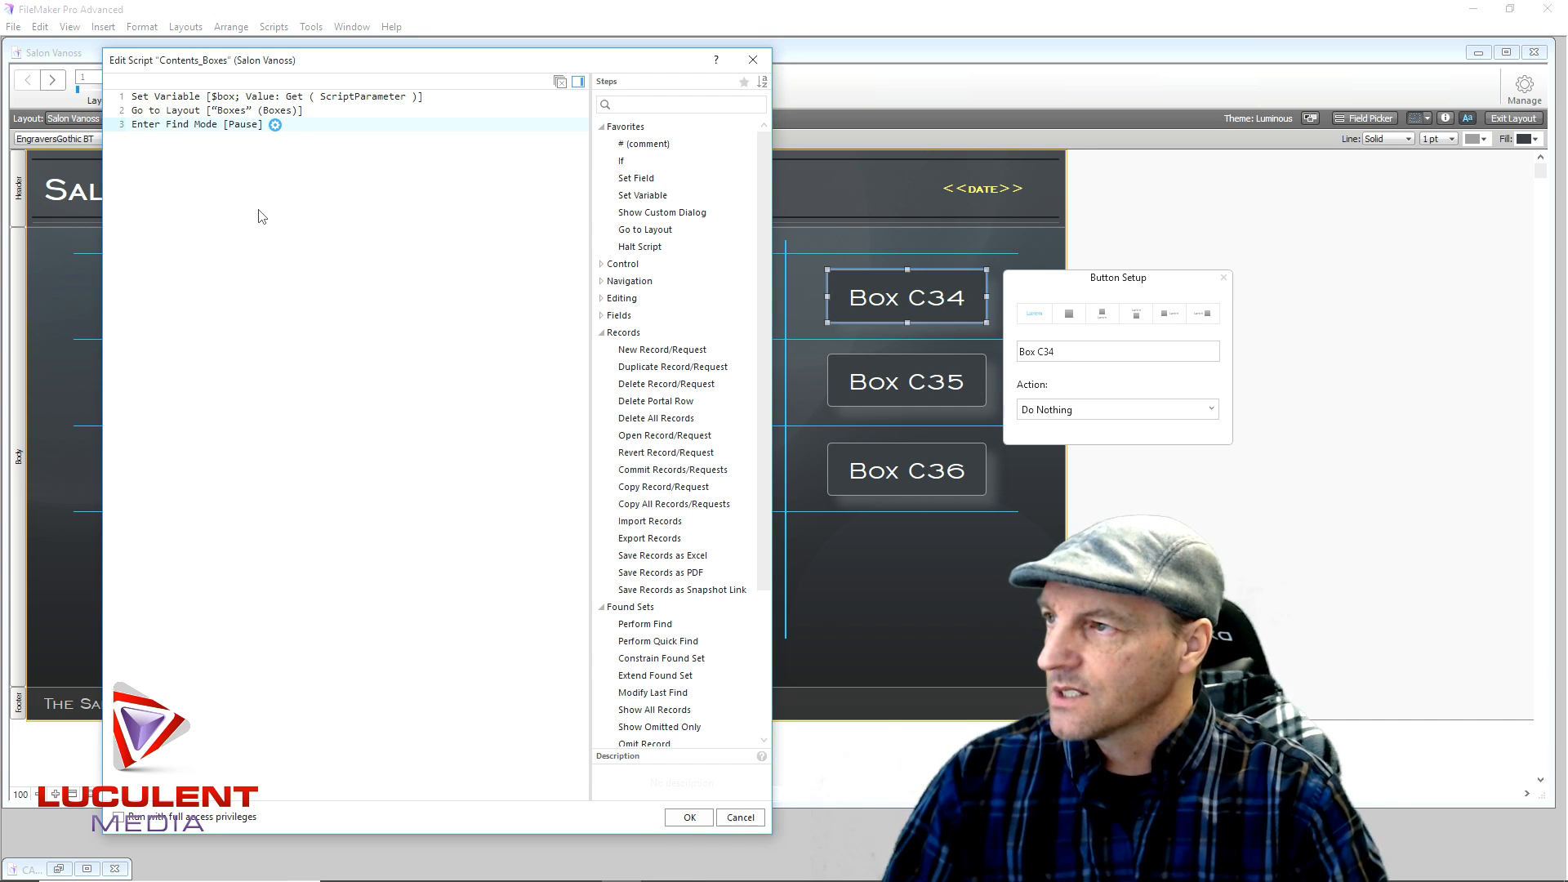
{"action": "left_click", "coordinate": [276, 125]}
{"action": "left_click", "coordinate": [174, 157]}
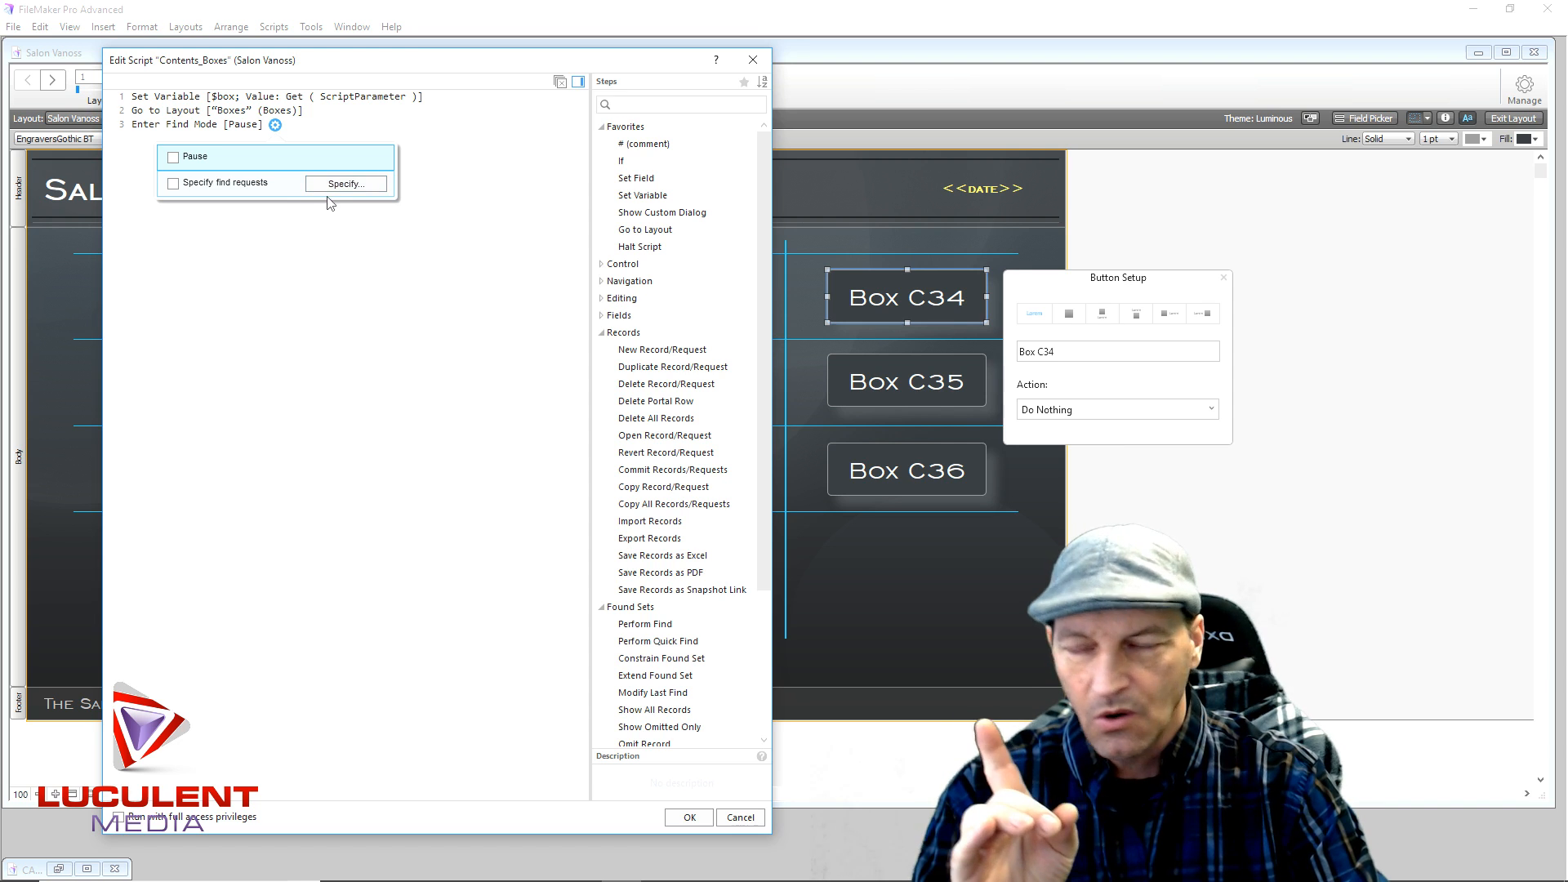
{"action": "left_click", "coordinate": [324, 267]}
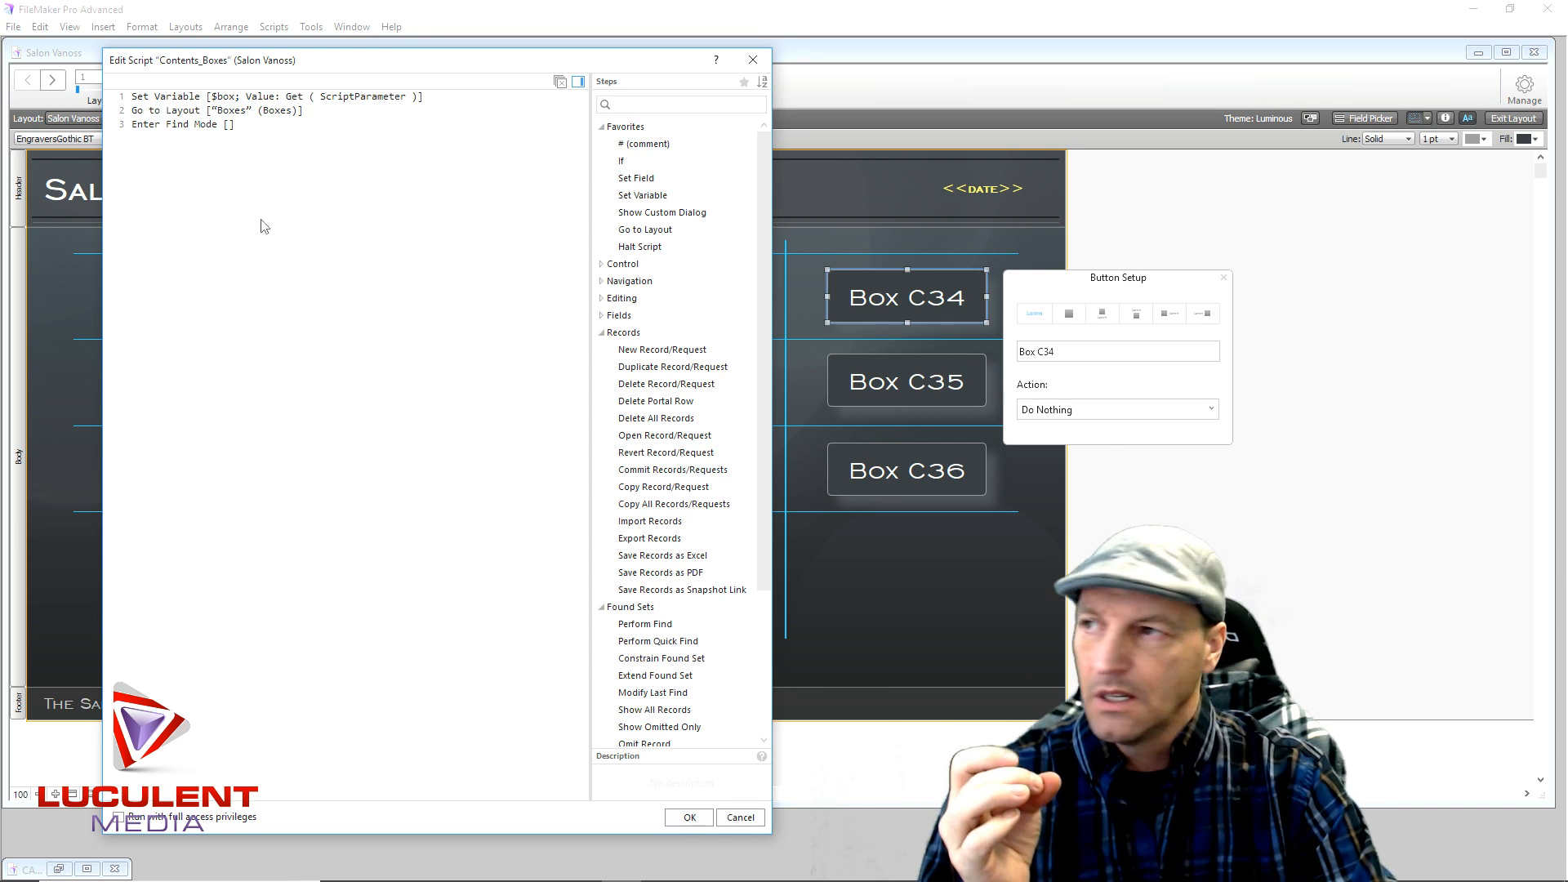
Add a Freeze Window step and move it between the Set Variable and Go to Layout steps.
{"action": "left_click", "coordinate": [295, 348]}
{"action": "type", "text": "Free"}
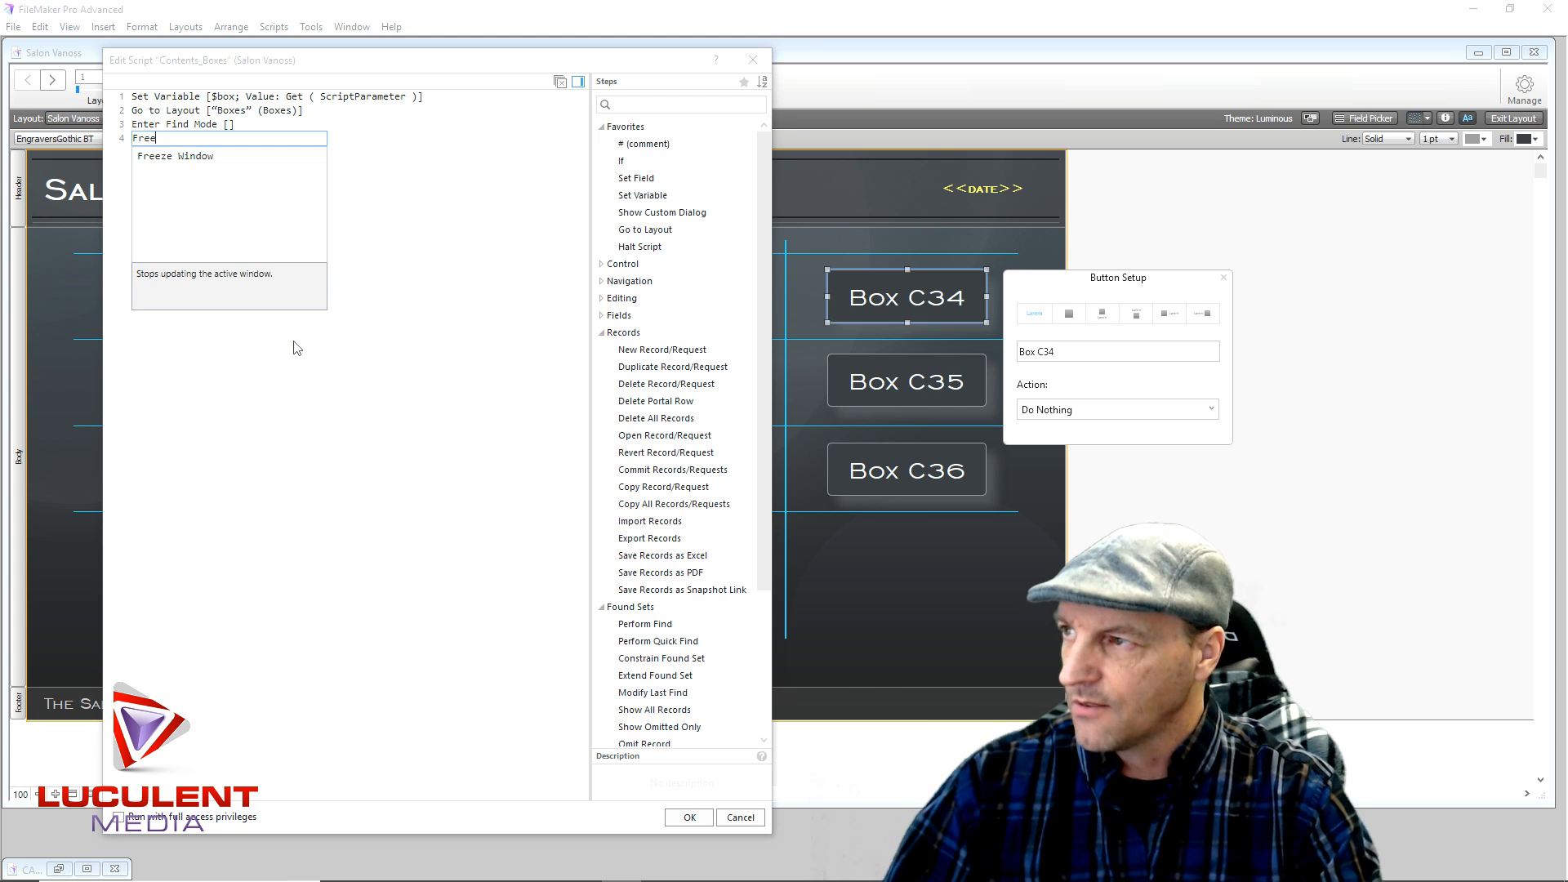
{"action": "left_click", "coordinate": [163, 156]}
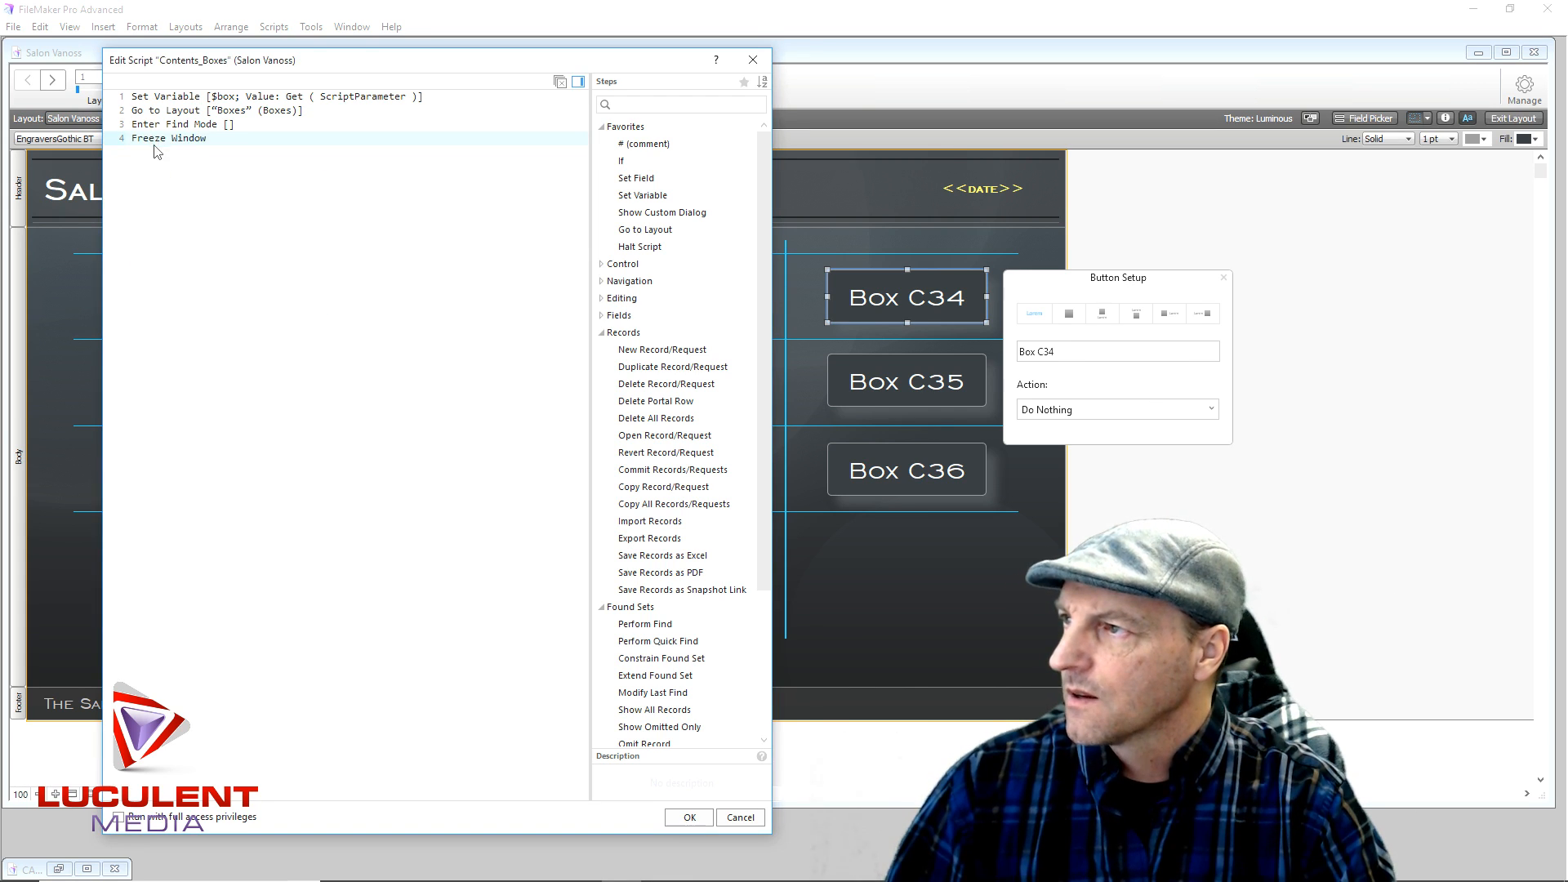
{"action": "left_click_drag", "start_coordinate": [147, 144], "coordinate": [153, 114]}
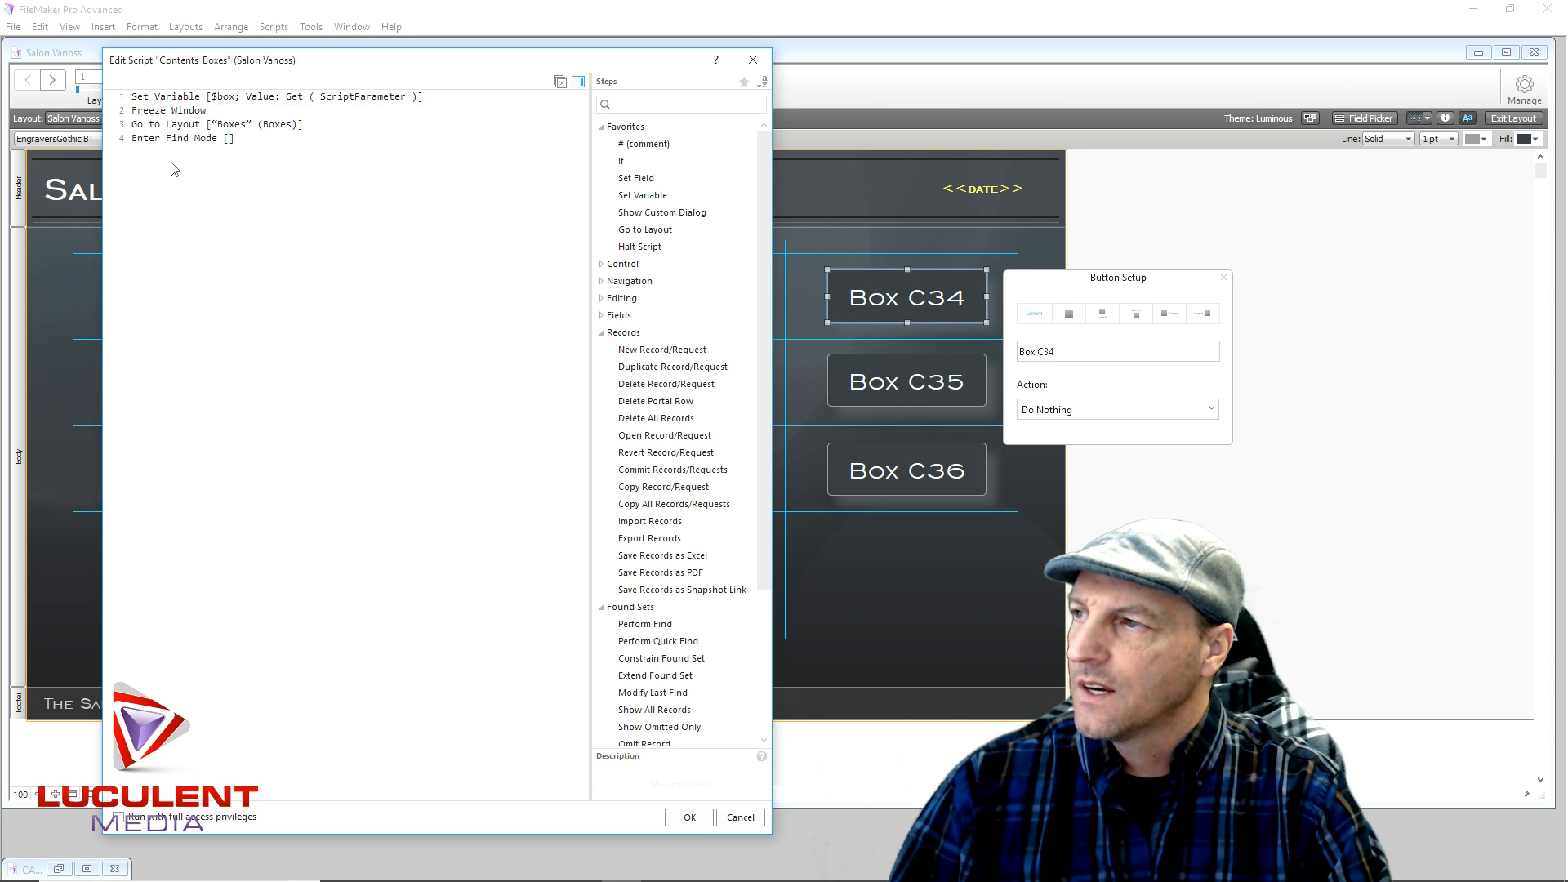
Add a Set Field step that sets Boxes::Box Number to the calculated result $box.
{"action": "double_click", "coordinate": [646, 179]}
{"action": "left_click", "coordinate": [297, 186]}
{"action": "left_click", "coordinate": [1337, 321]}
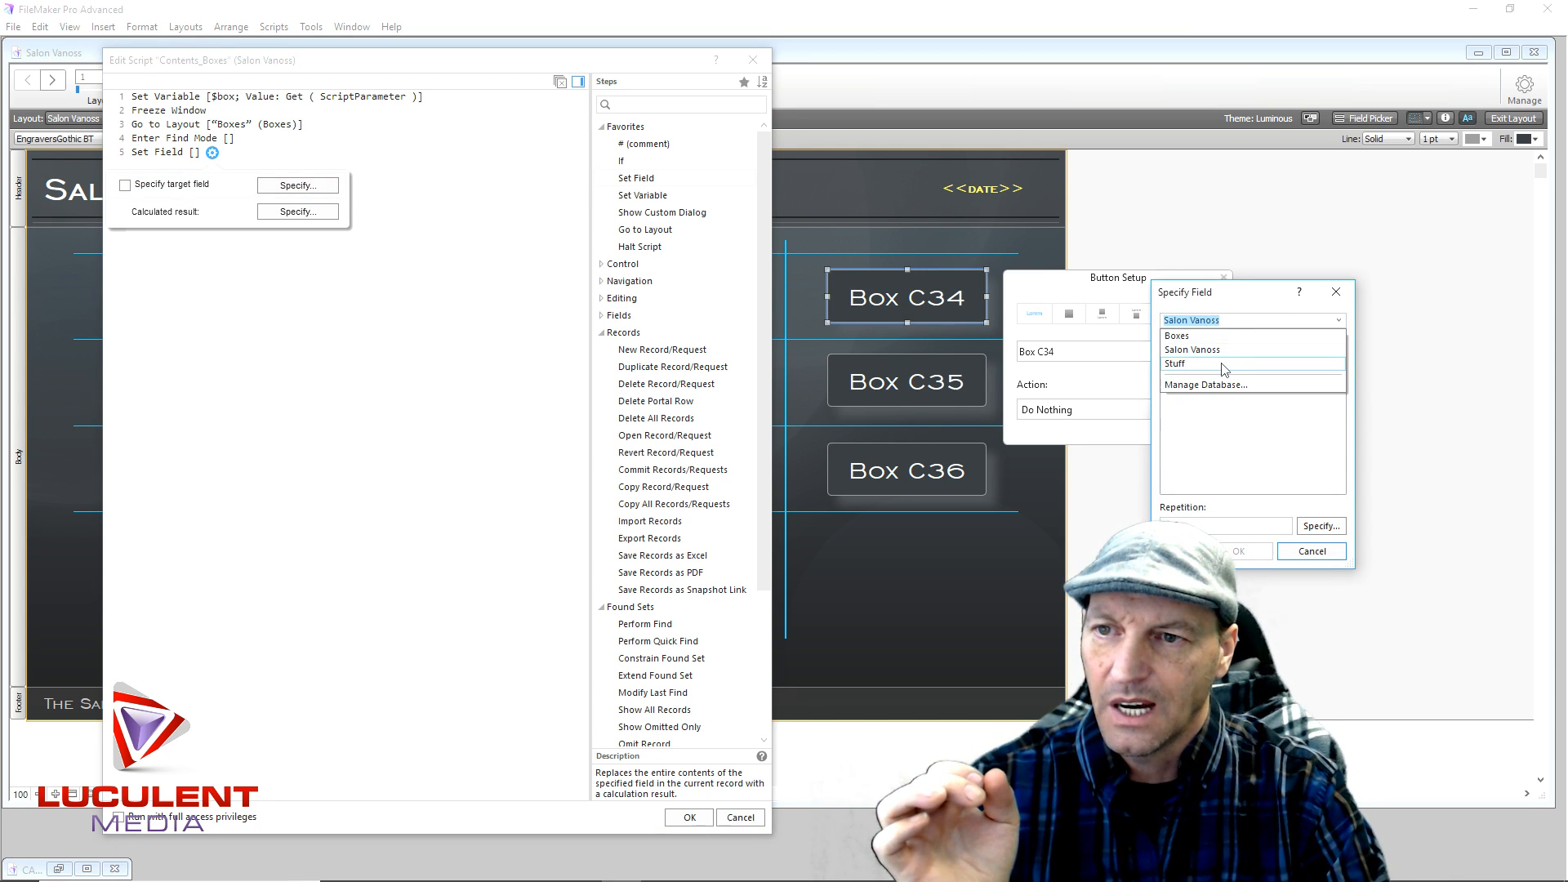
{"action": "left_click", "coordinate": [1233, 336]}
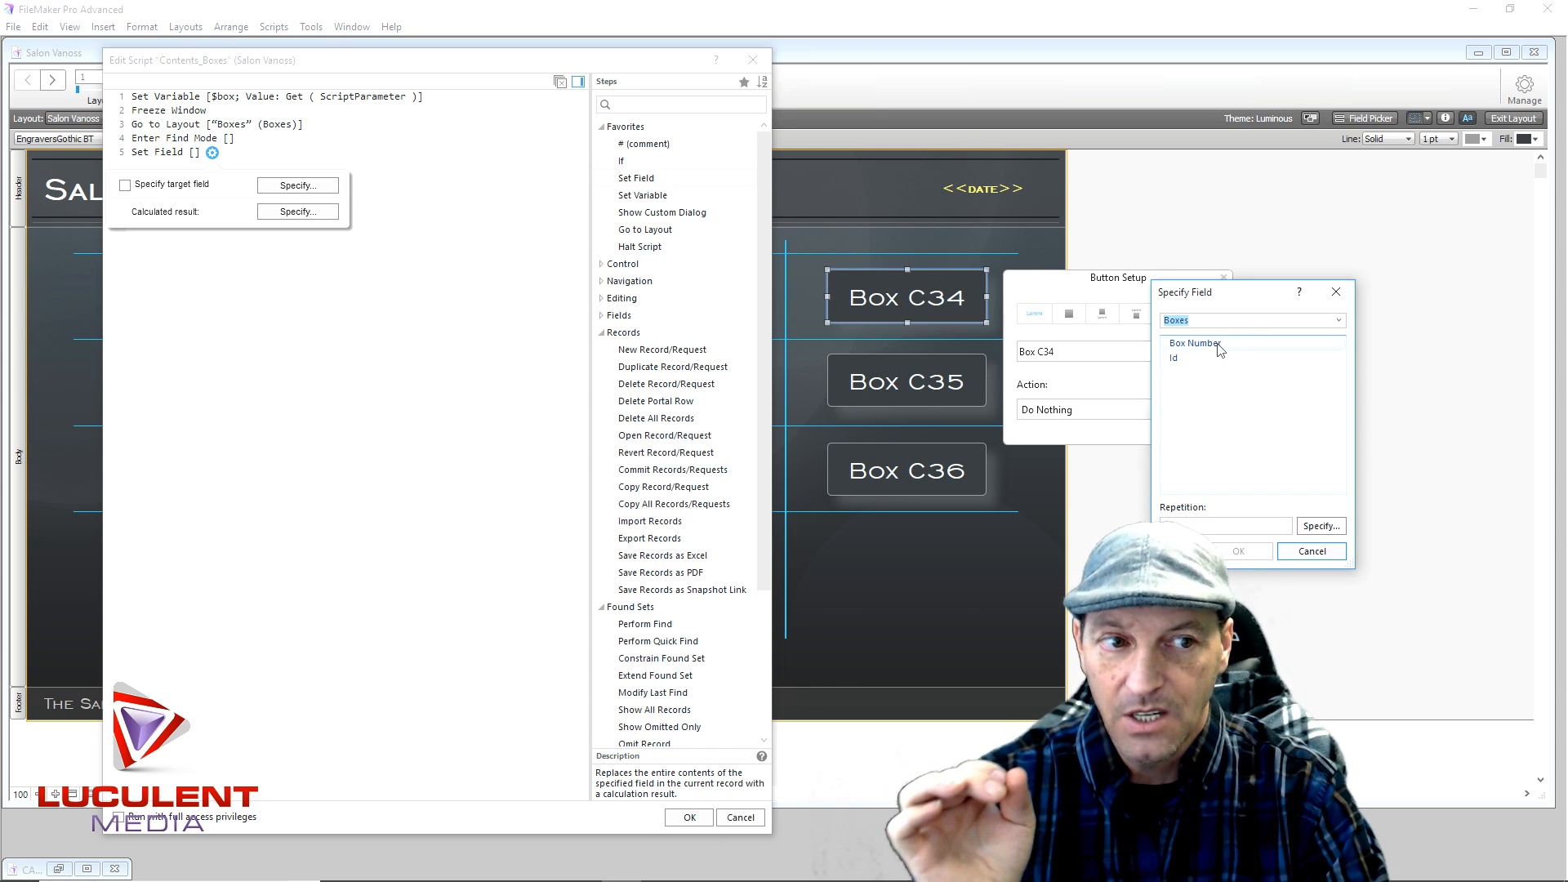
{"action": "double_click", "coordinate": [1220, 350]}
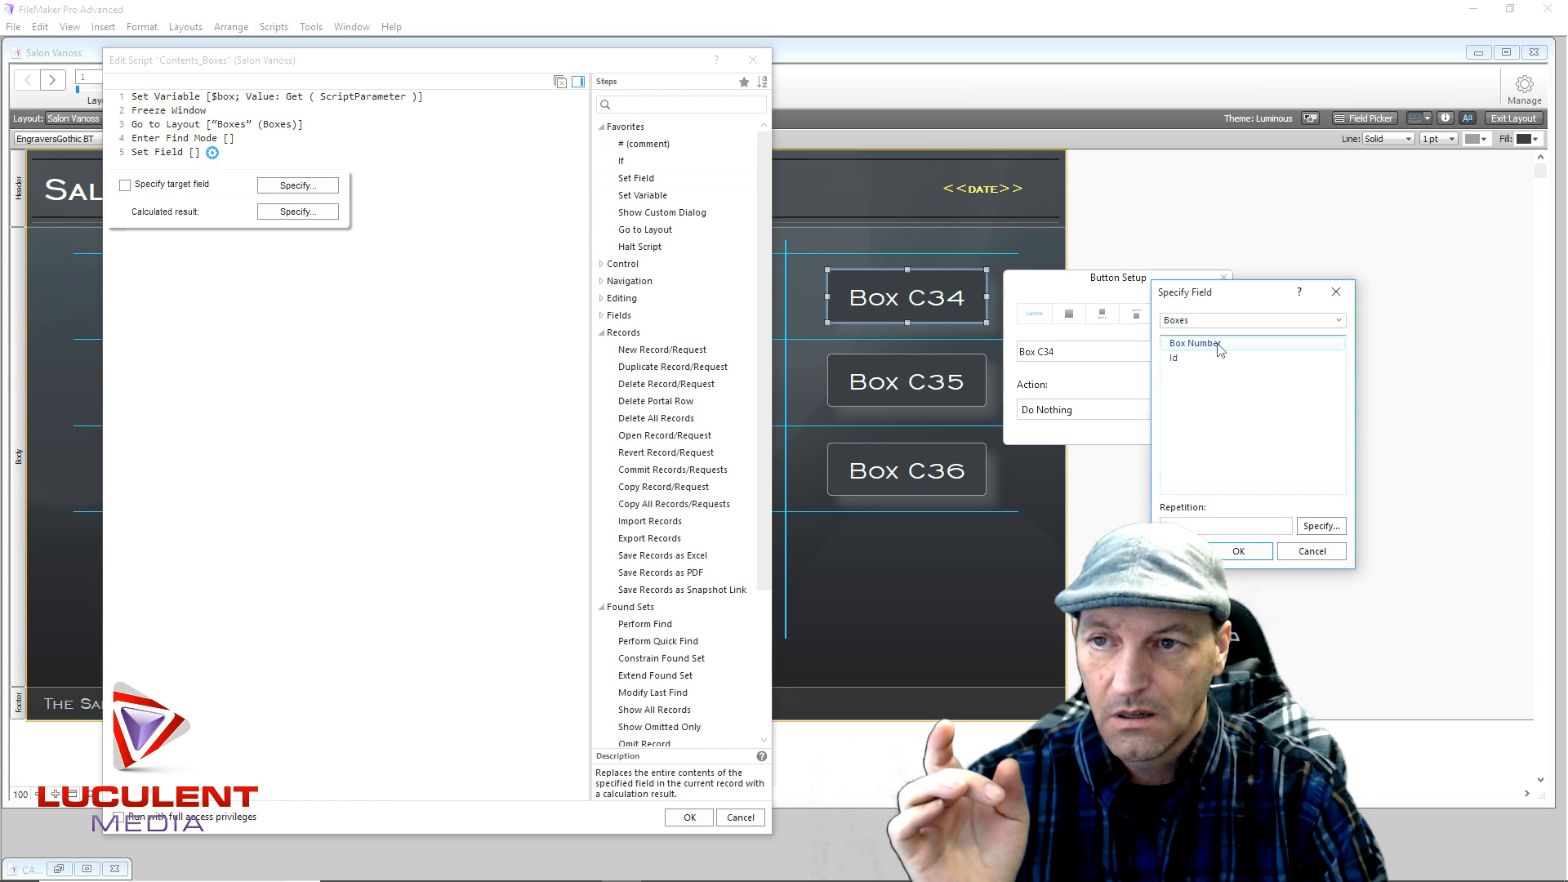
{"action": "left_click", "coordinate": [323, 214]}
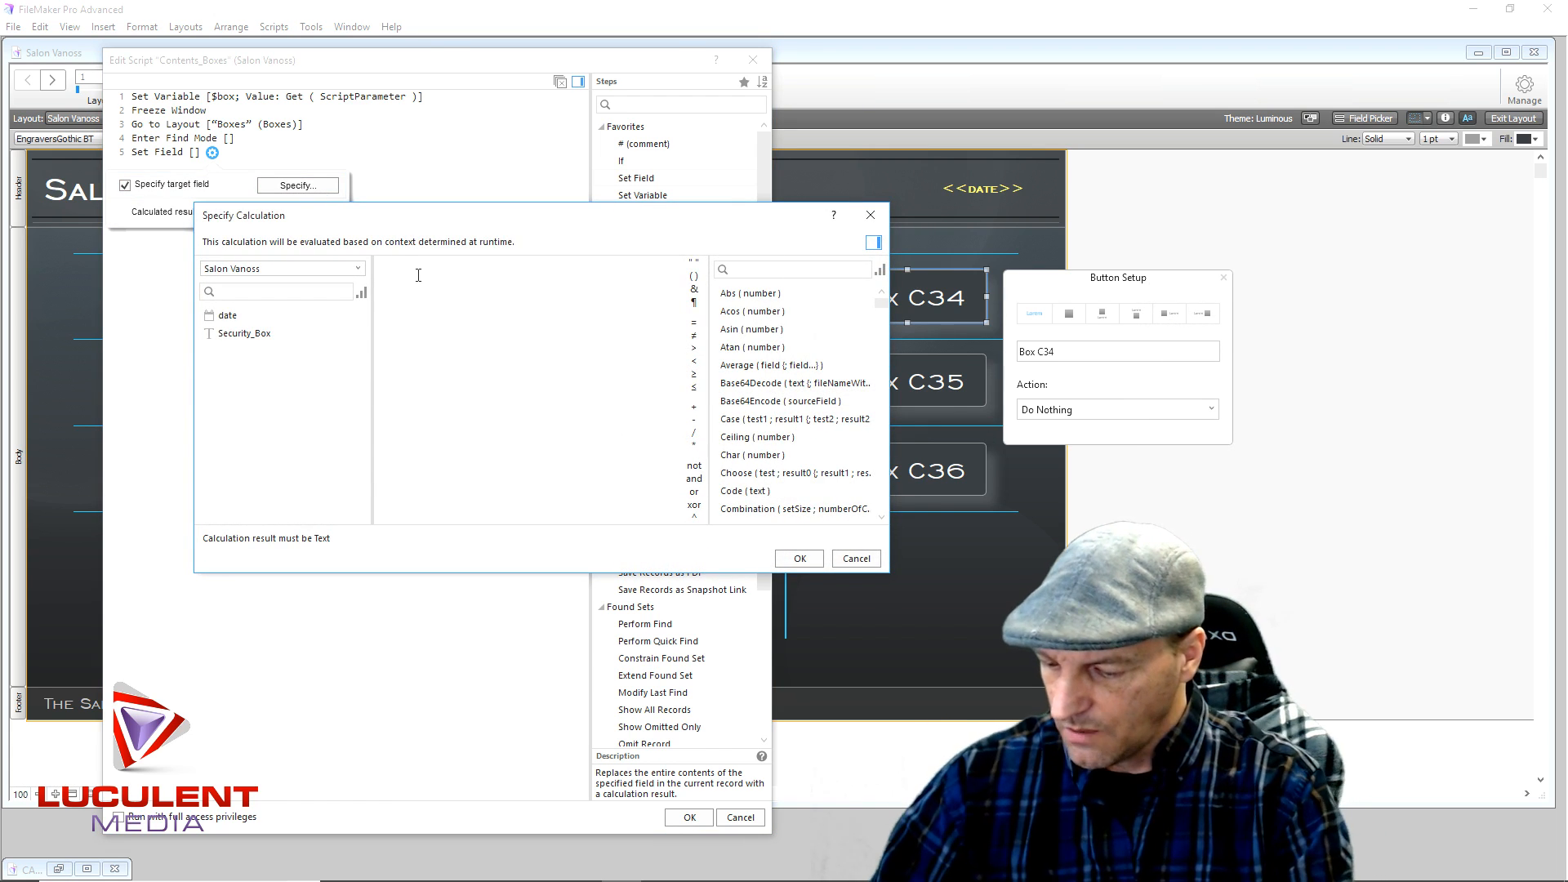
{"action": "type", "text": "$box"}
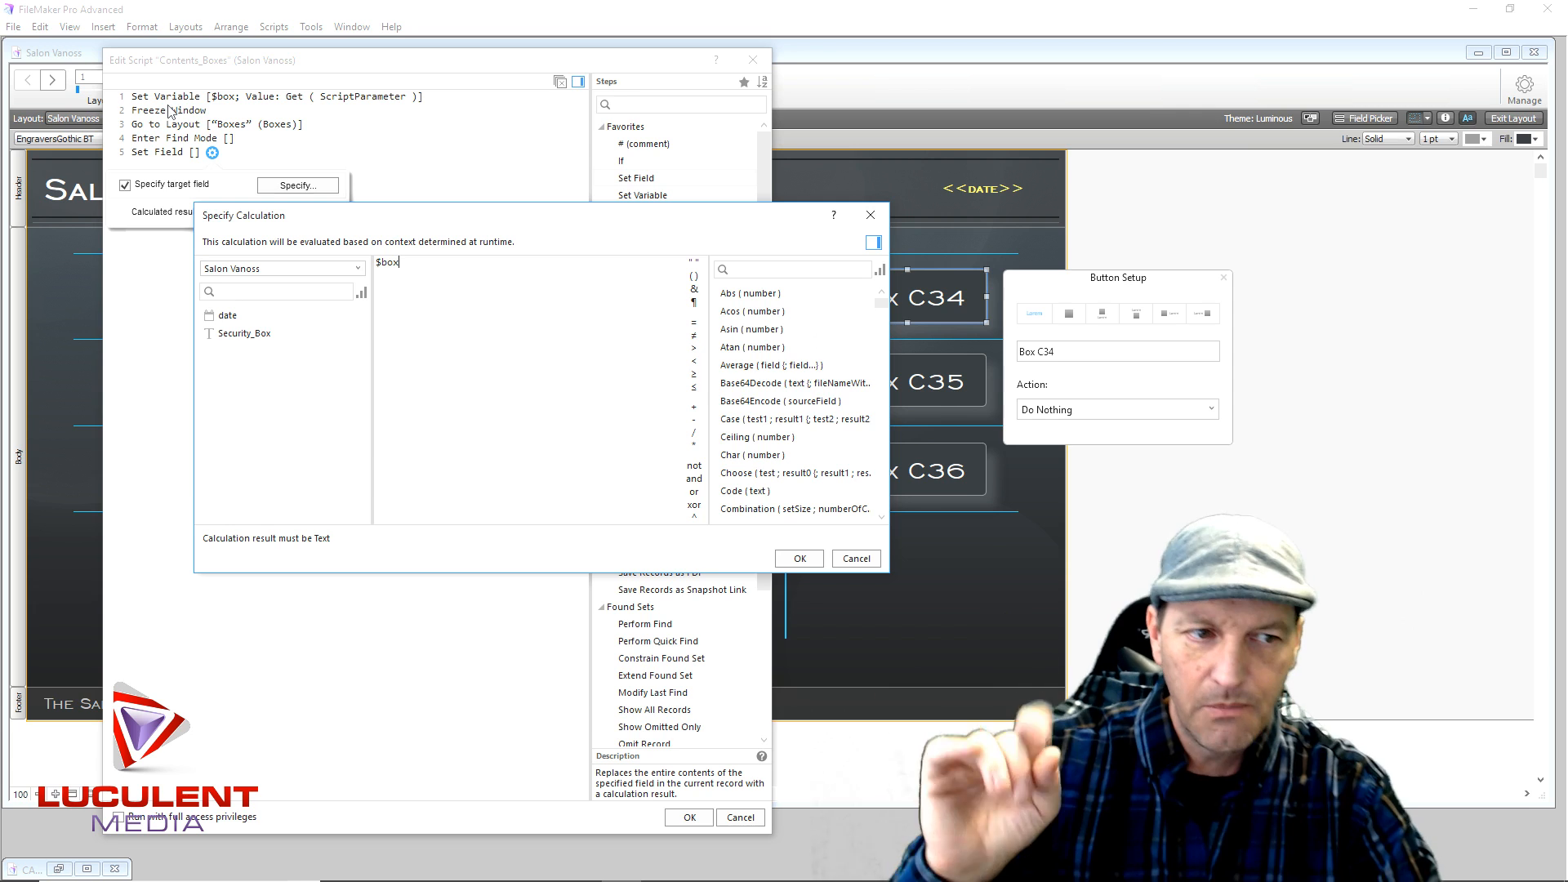
{"action": "left_click", "coordinate": [786, 561]}
{"action": "left_click", "coordinate": [351, 397]}
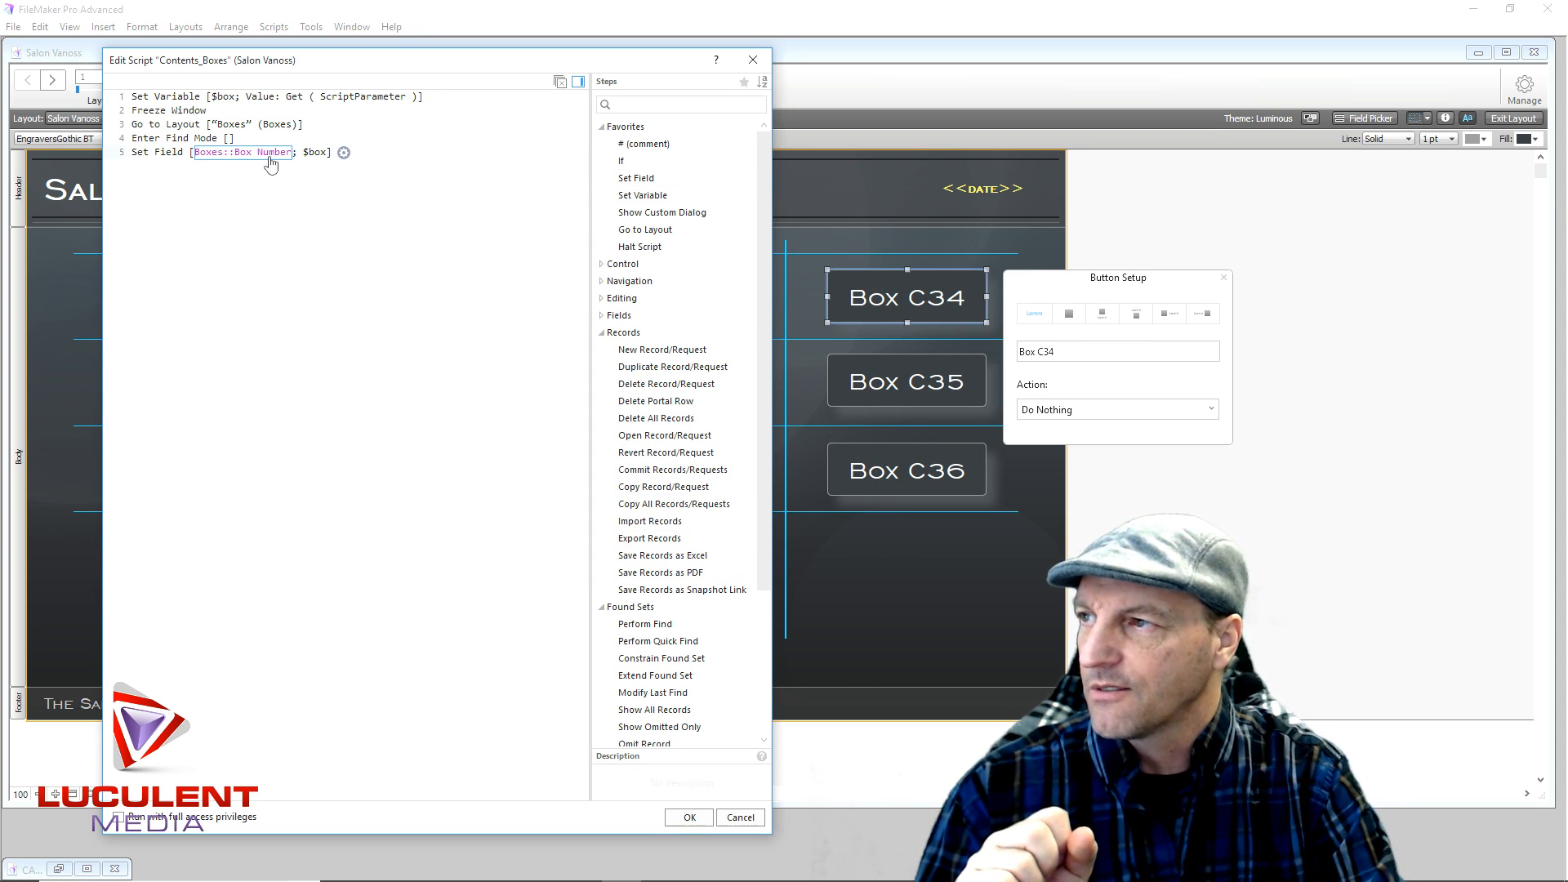
Add a Perform Find step followed by a Halt Script step at the end of the script.
{"action": "left_click", "coordinate": [239, 191]}
{"action": "type", "text": "Perf"}
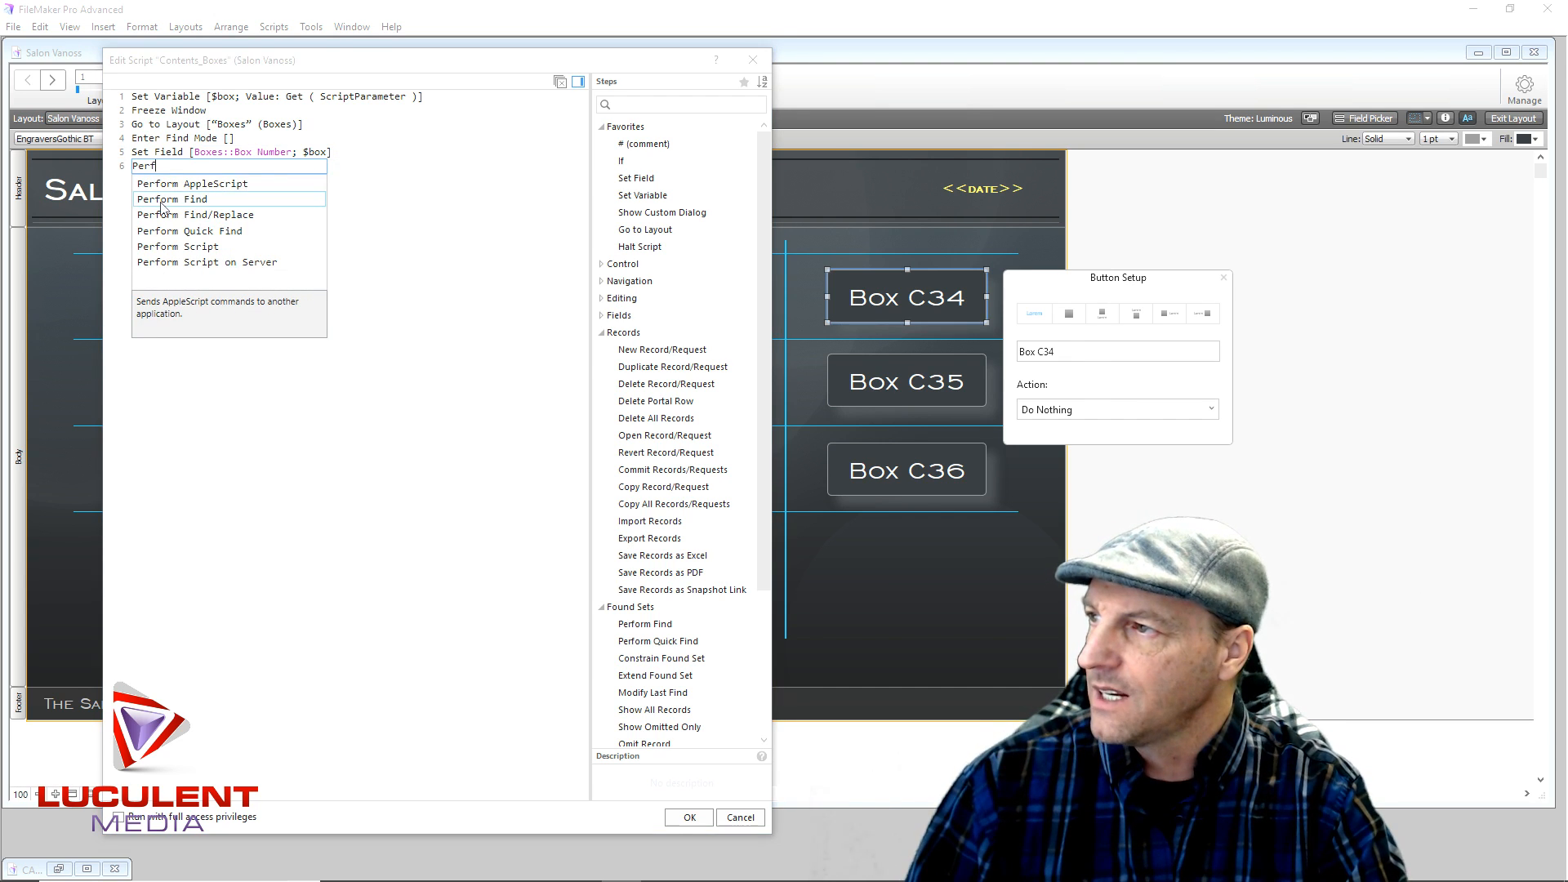
{"action": "left_click", "coordinate": [161, 206]}
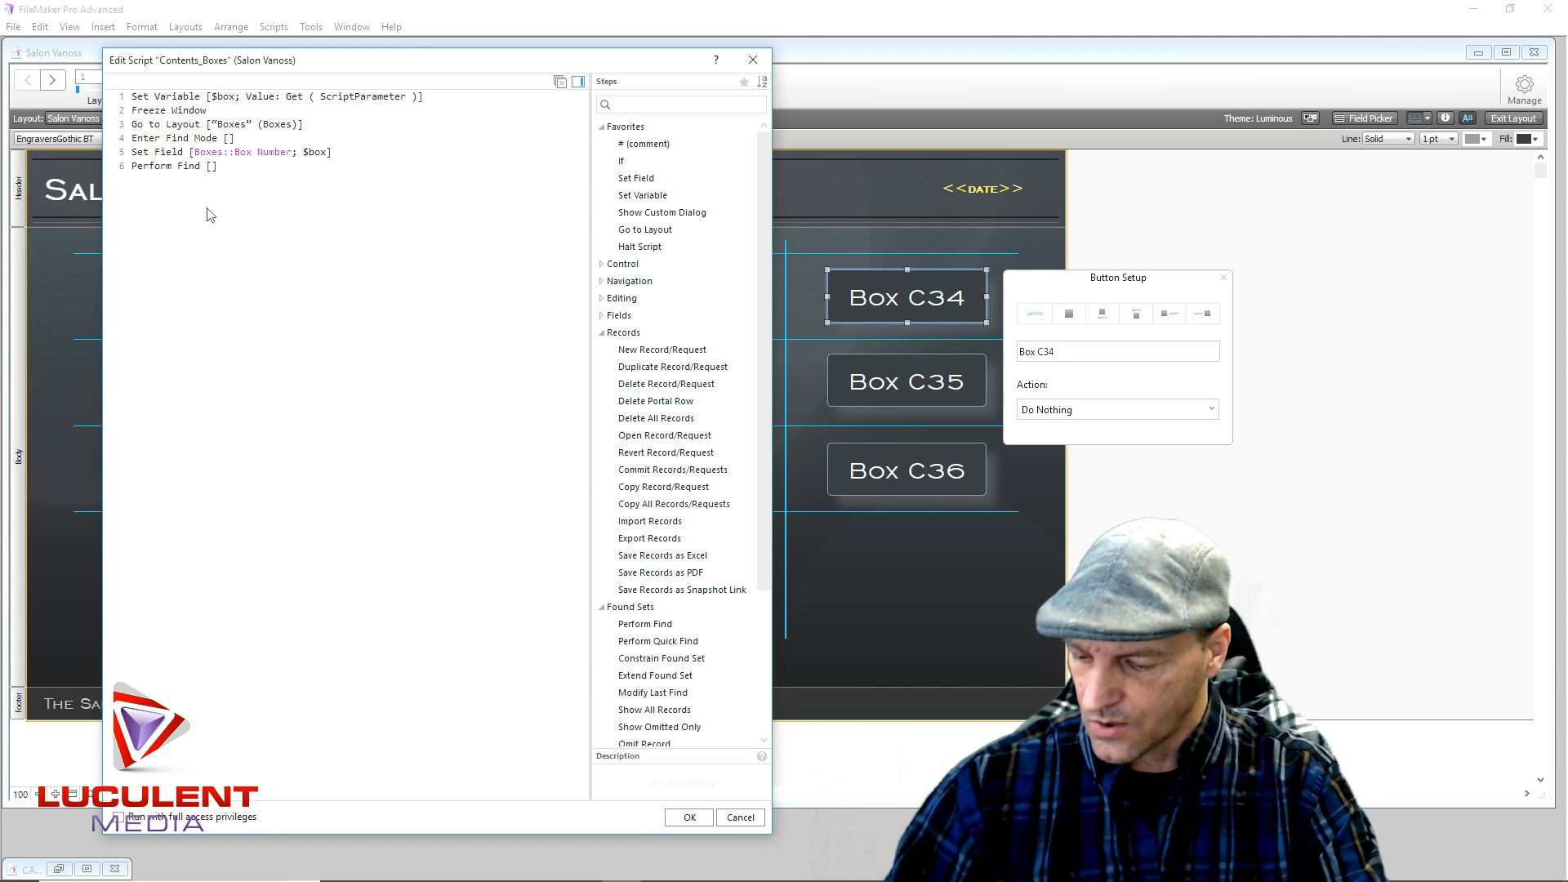
{"action": "type", "text": "Halt"}
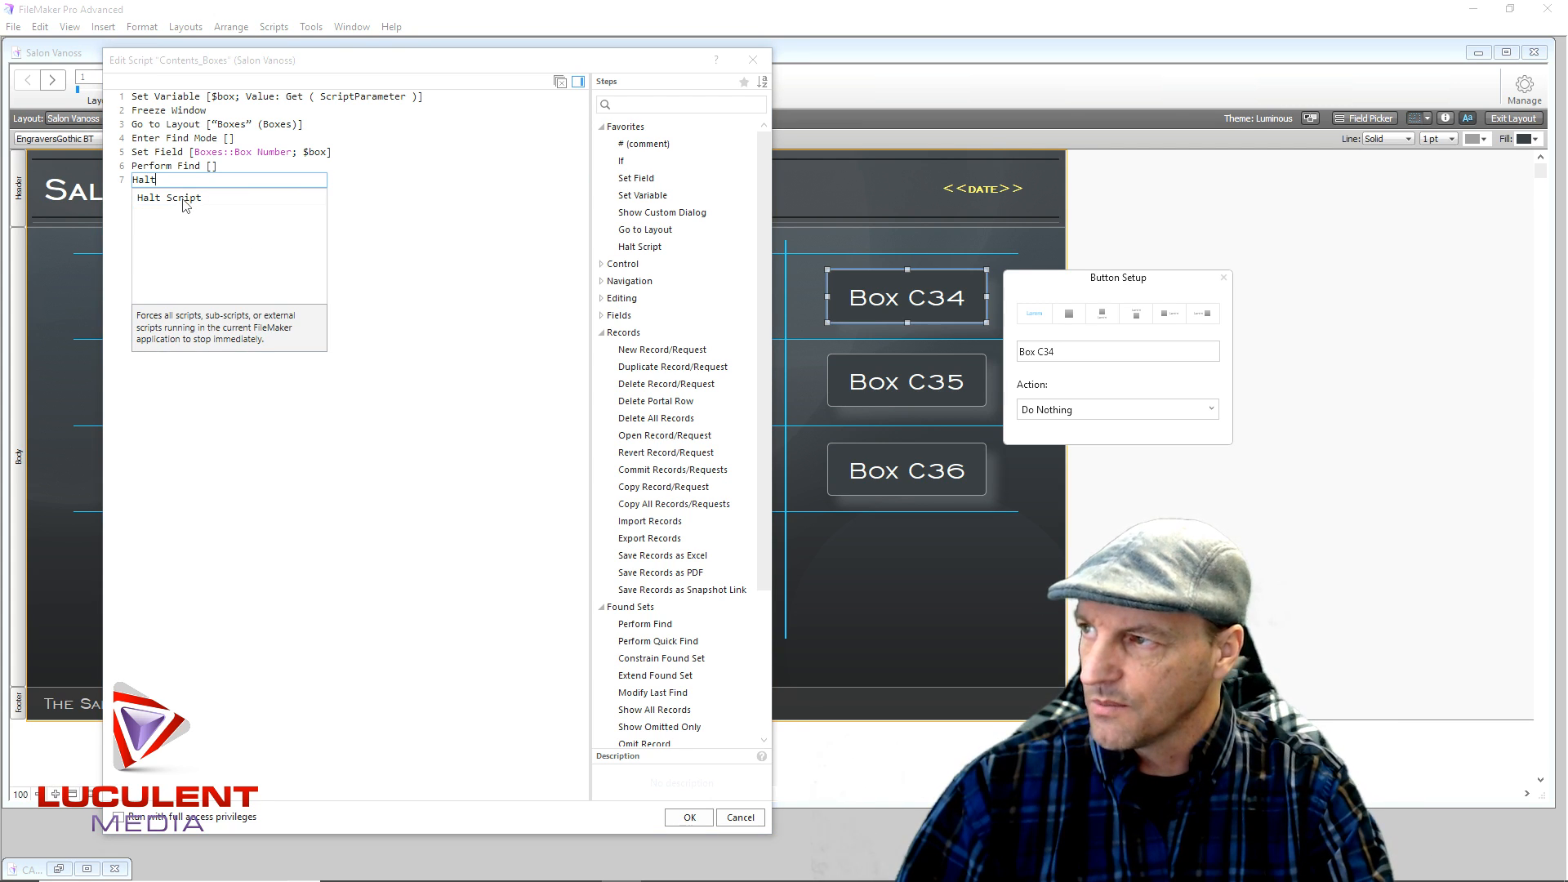
{"action": "left_click", "coordinate": [185, 204]}
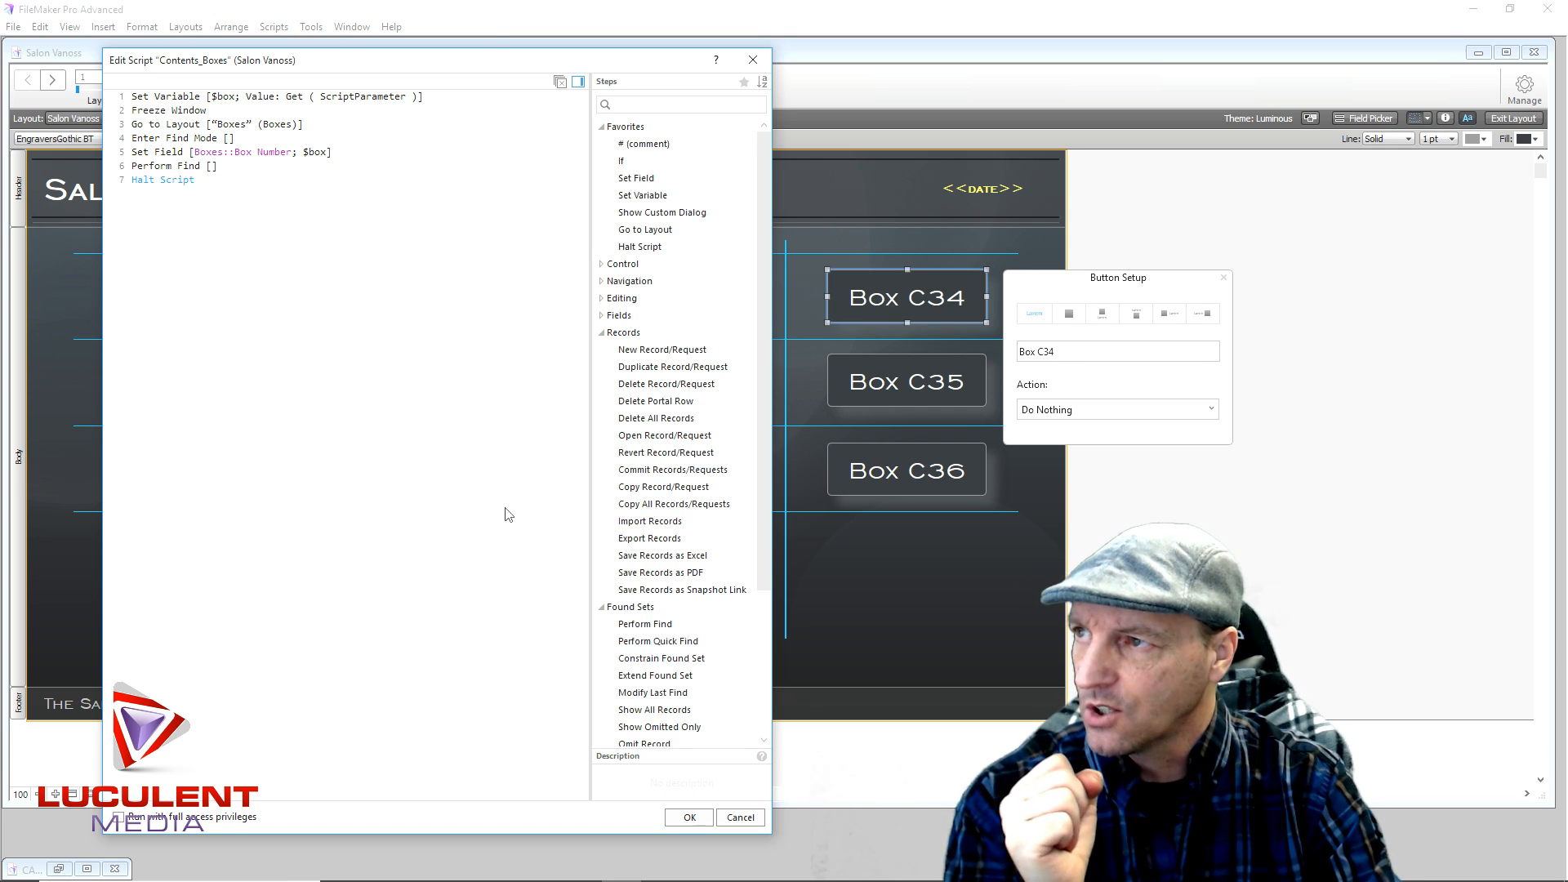
Save the script and assign Contents_Boxes with the script parameter C34 to the Box C34 button.
{"action": "left_click", "coordinate": [685, 818]}
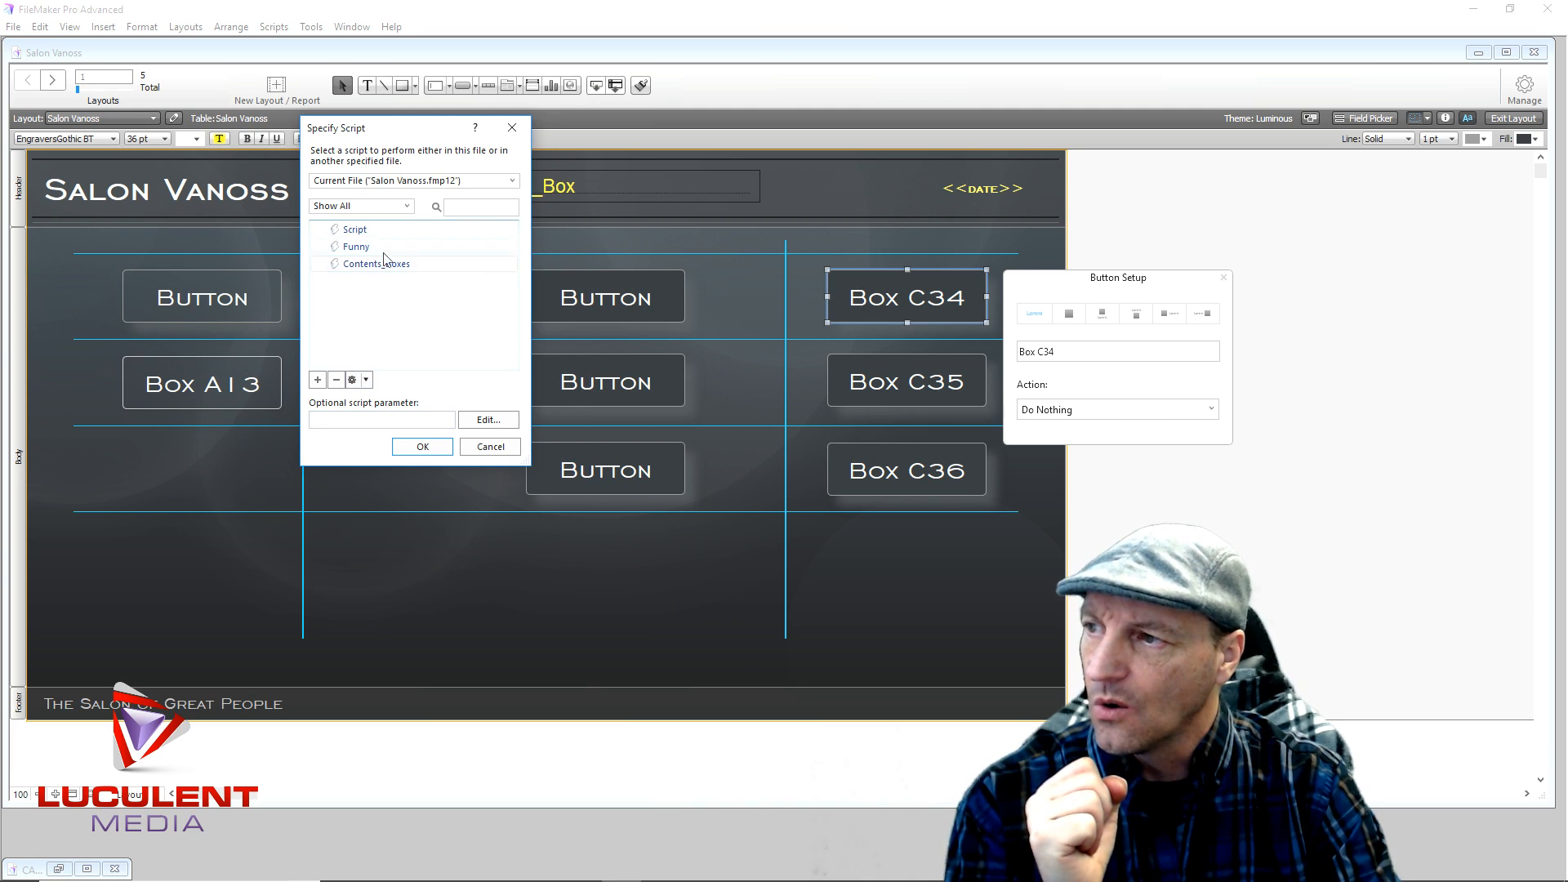
{"action": "left_click", "coordinate": [342, 419]}
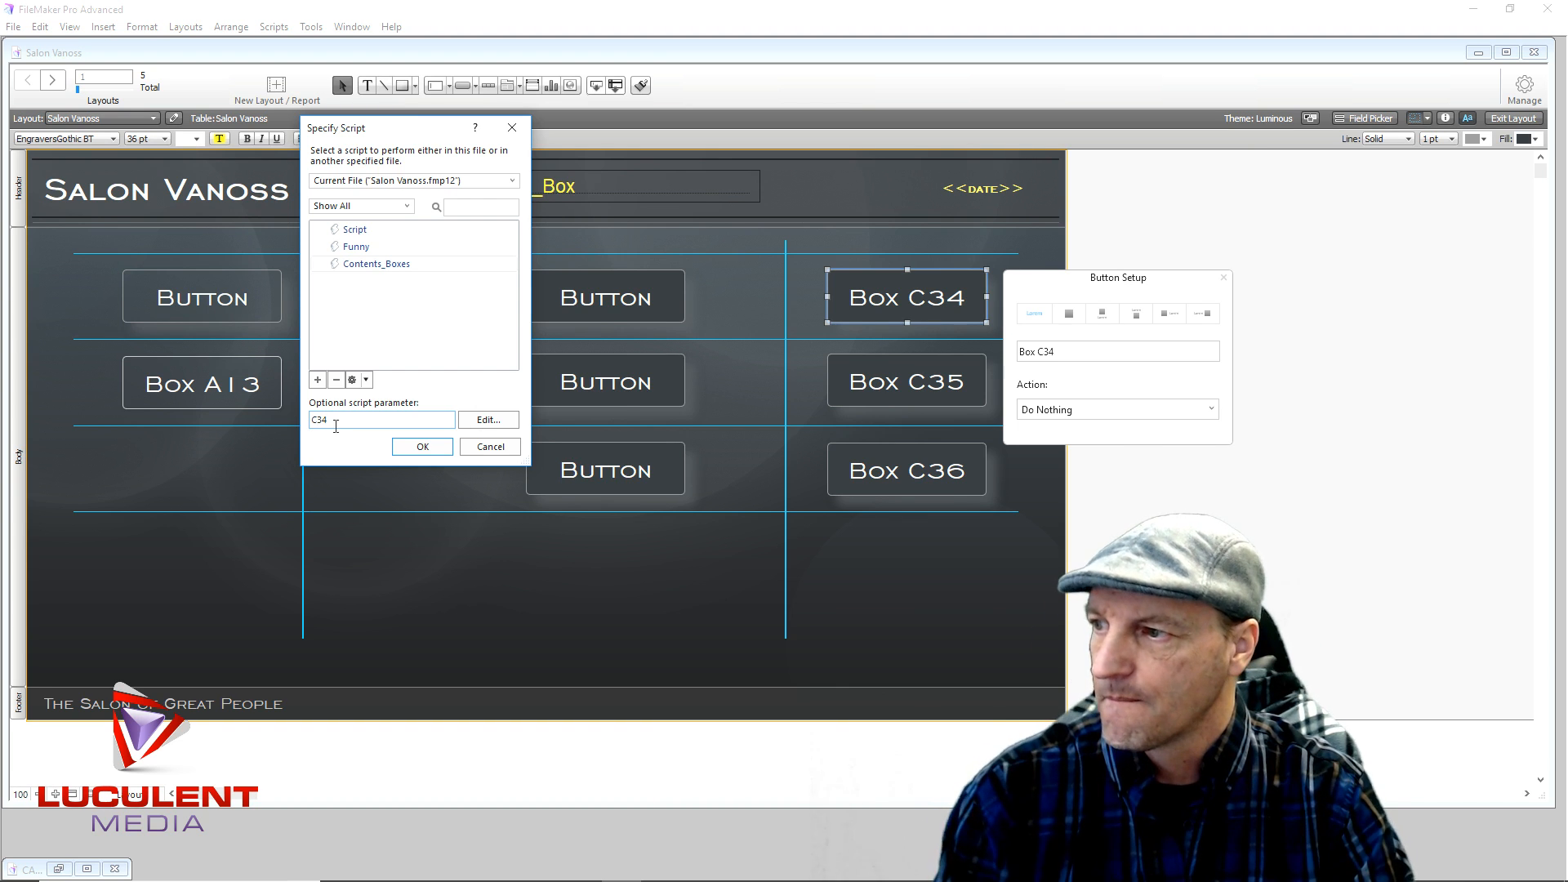
{"action": "left_click", "coordinate": [416, 448]}
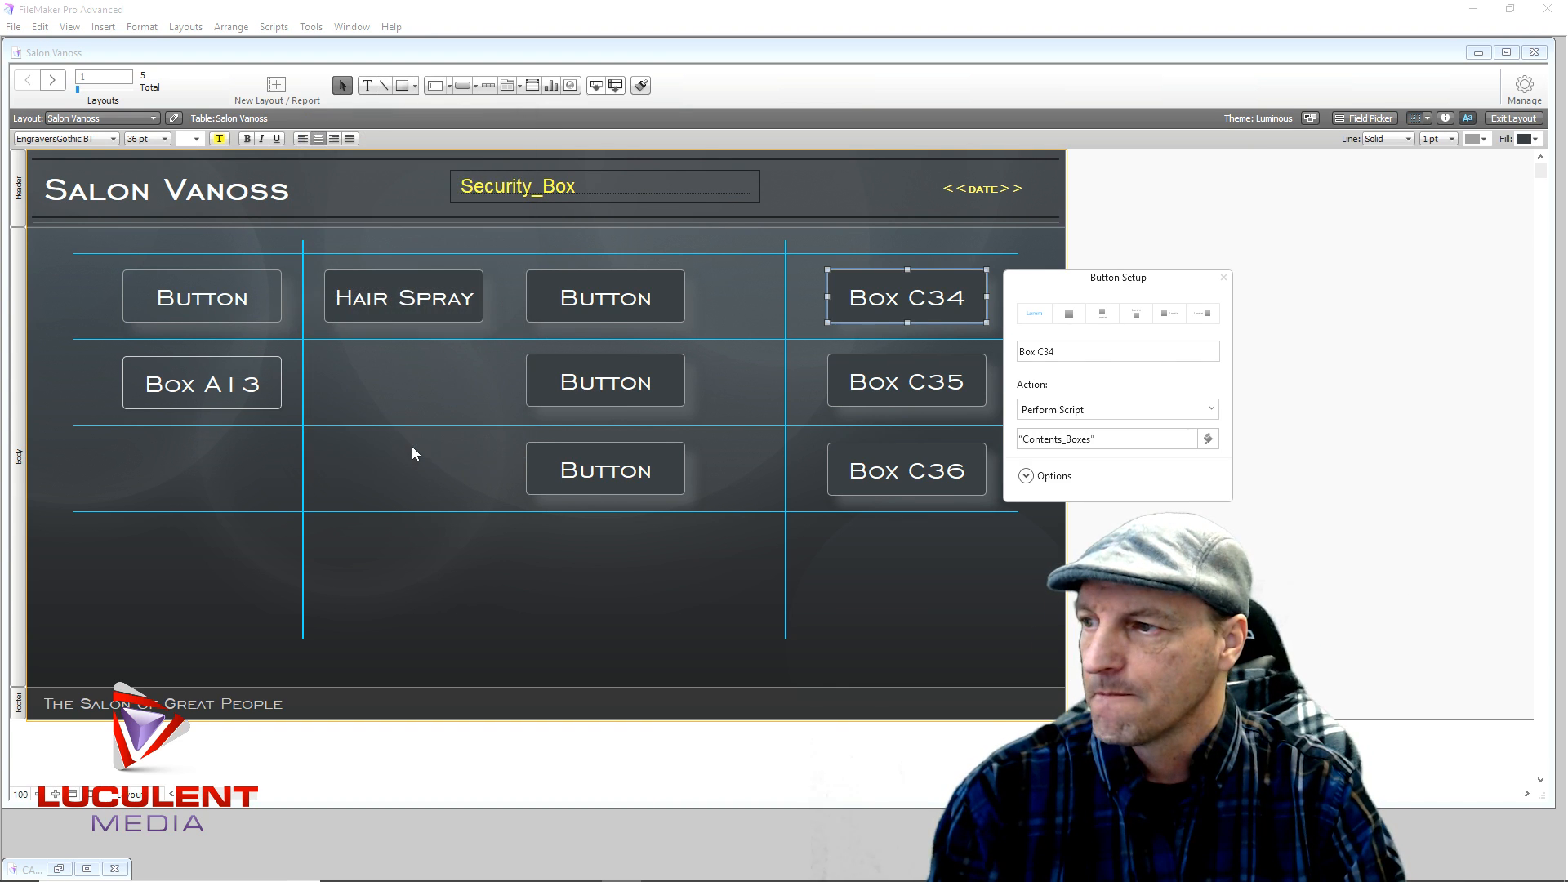
{"action": "left_click", "coordinate": [1026, 478]}
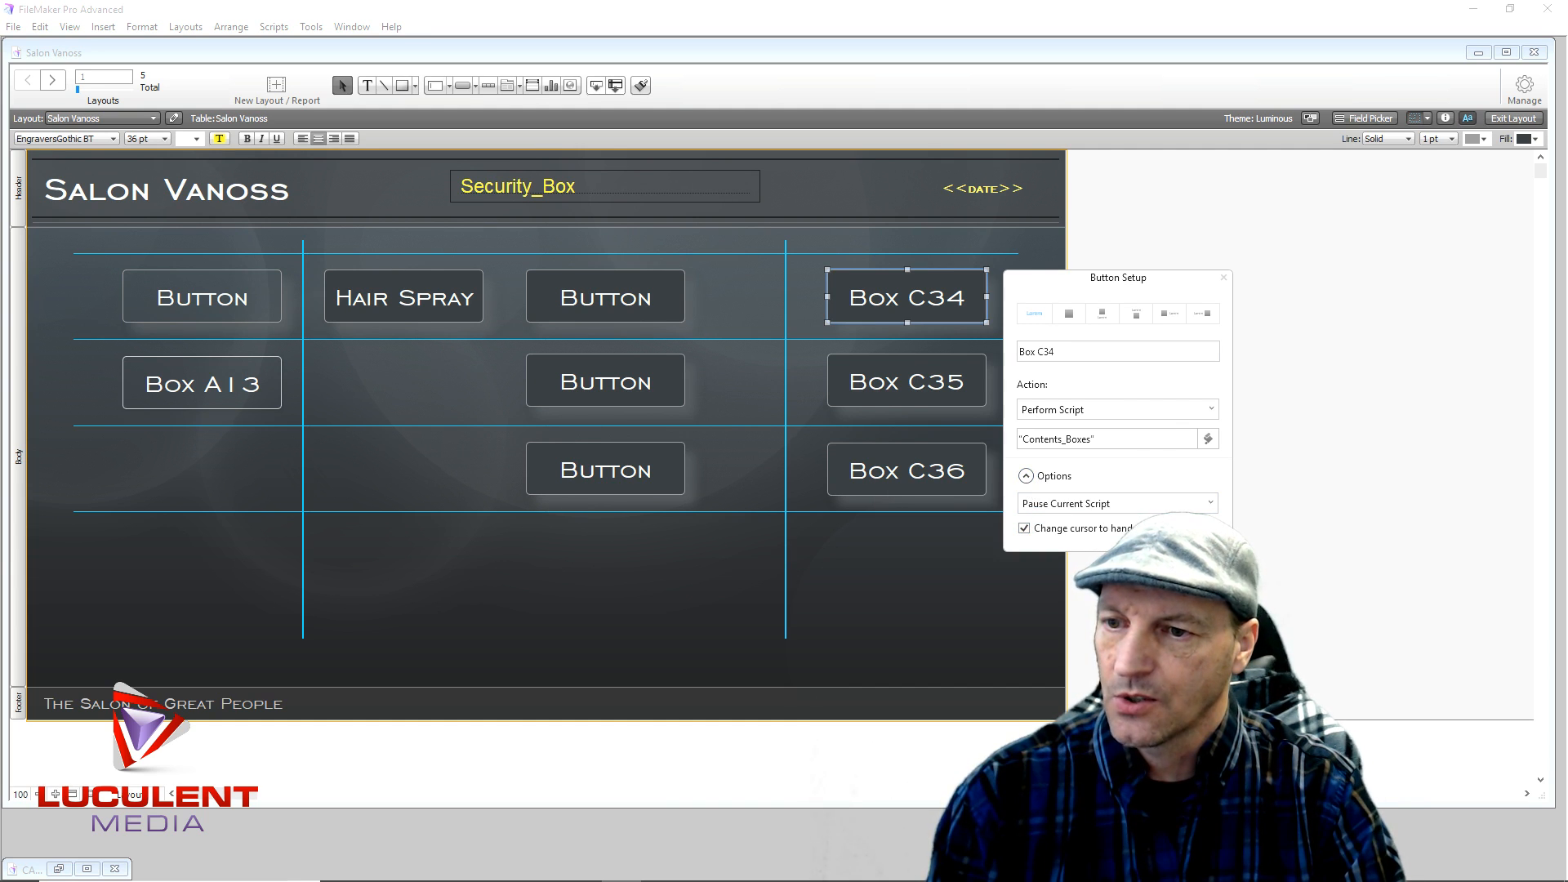
{"action": "left_click", "coordinate": [1223, 279]}
{"action": "left_click", "coordinate": [1211, 376]}
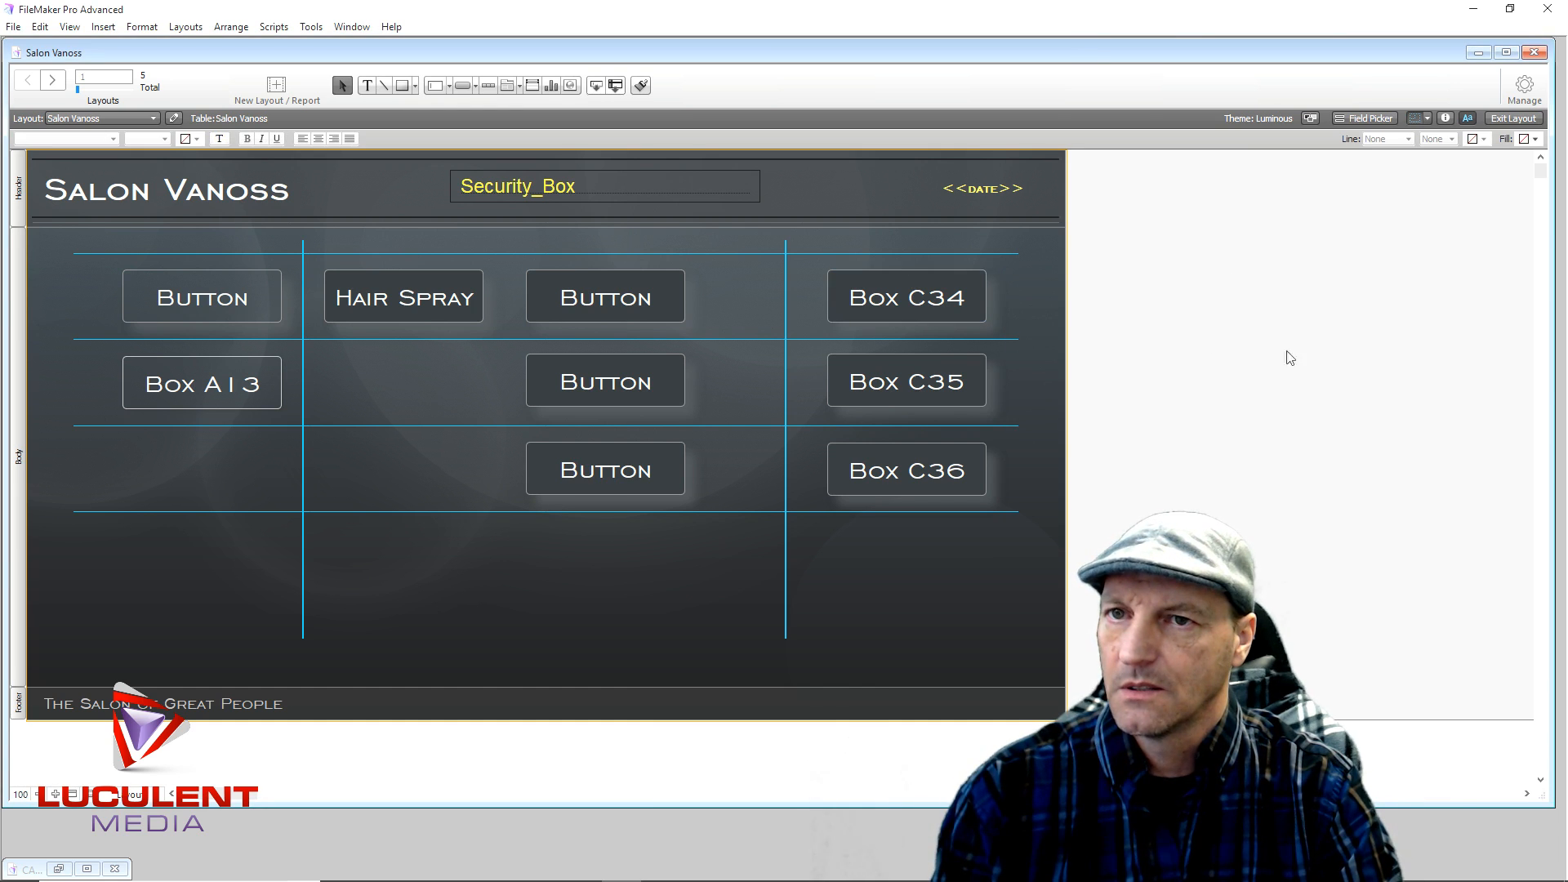
Leave layout editing, test the Box C34 button, and create a new Boxes record with box number C35.
{"action": "left_click", "coordinate": [1513, 118]}
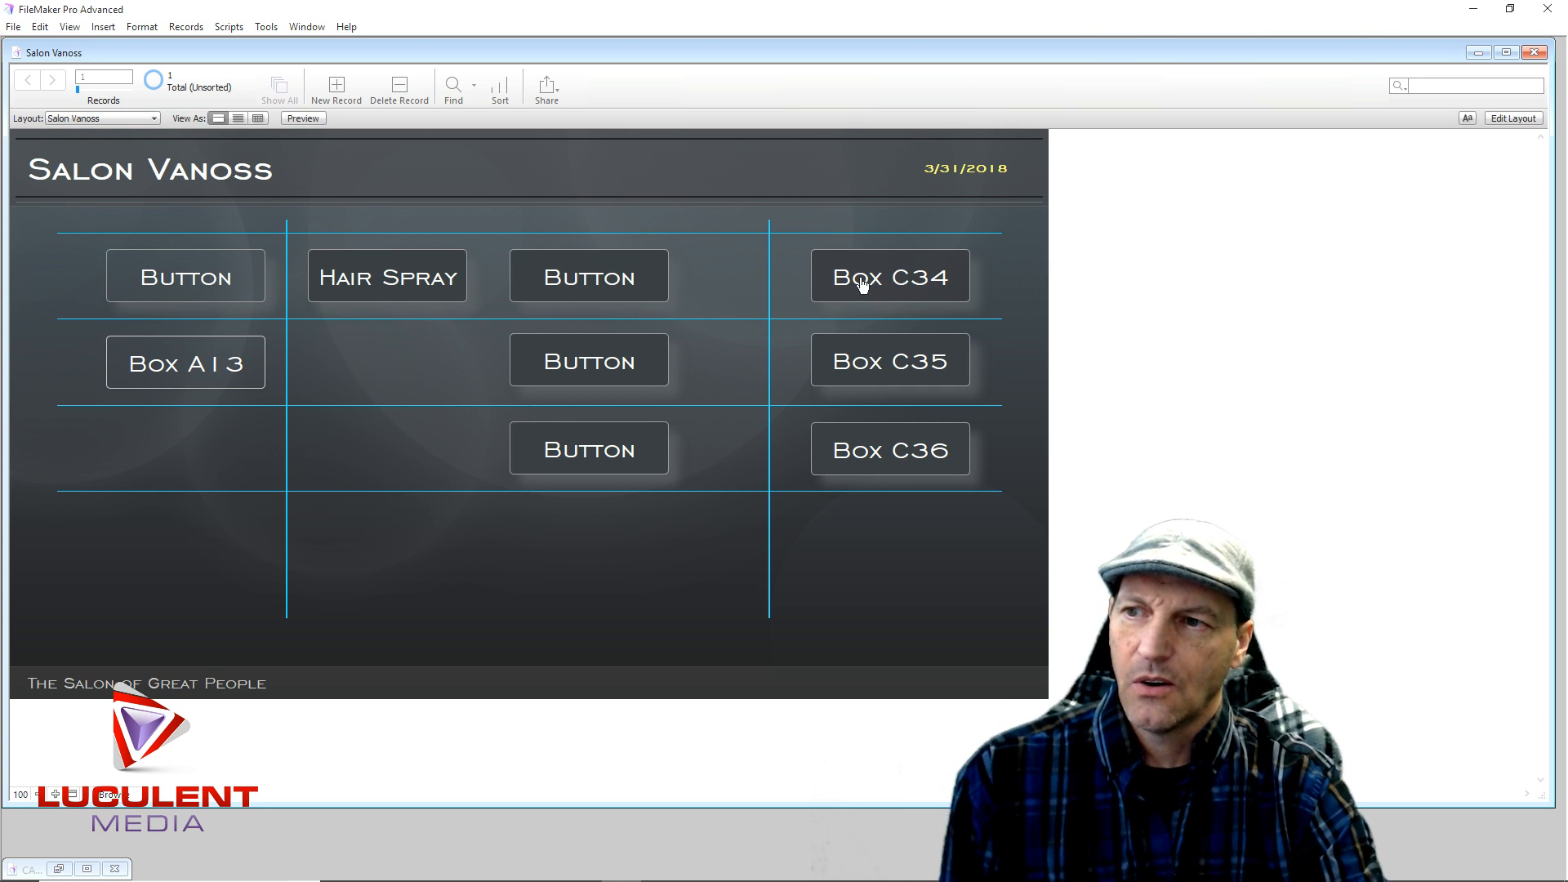
{"action": "left_click", "coordinate": [861, 280]}
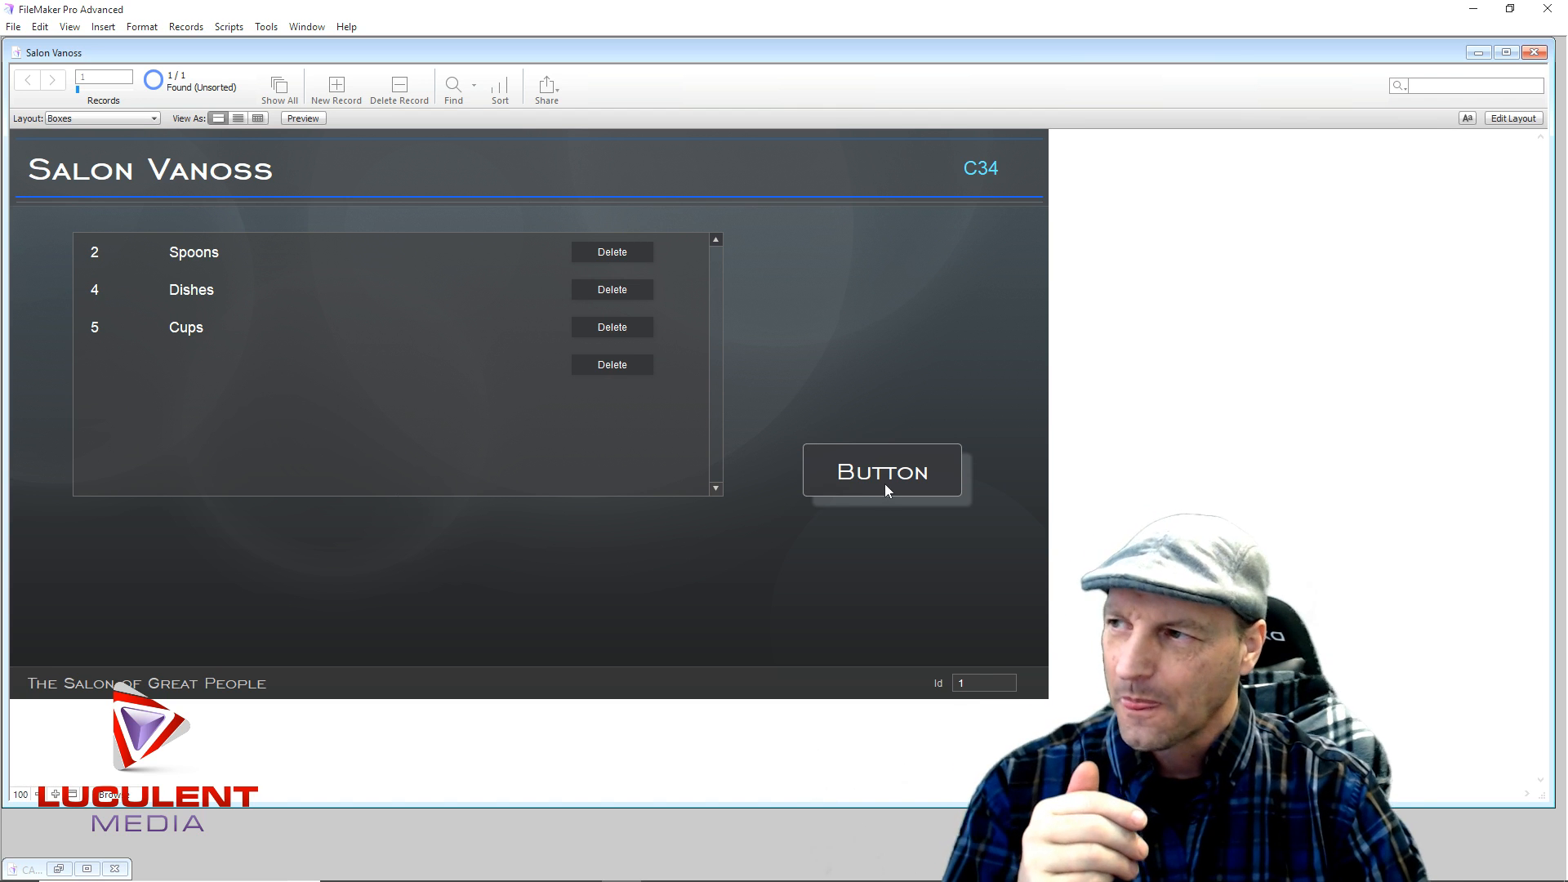
{"action": "left_click", "coordinate": [336, 93]}
{"action": "type", "text": "C35"}
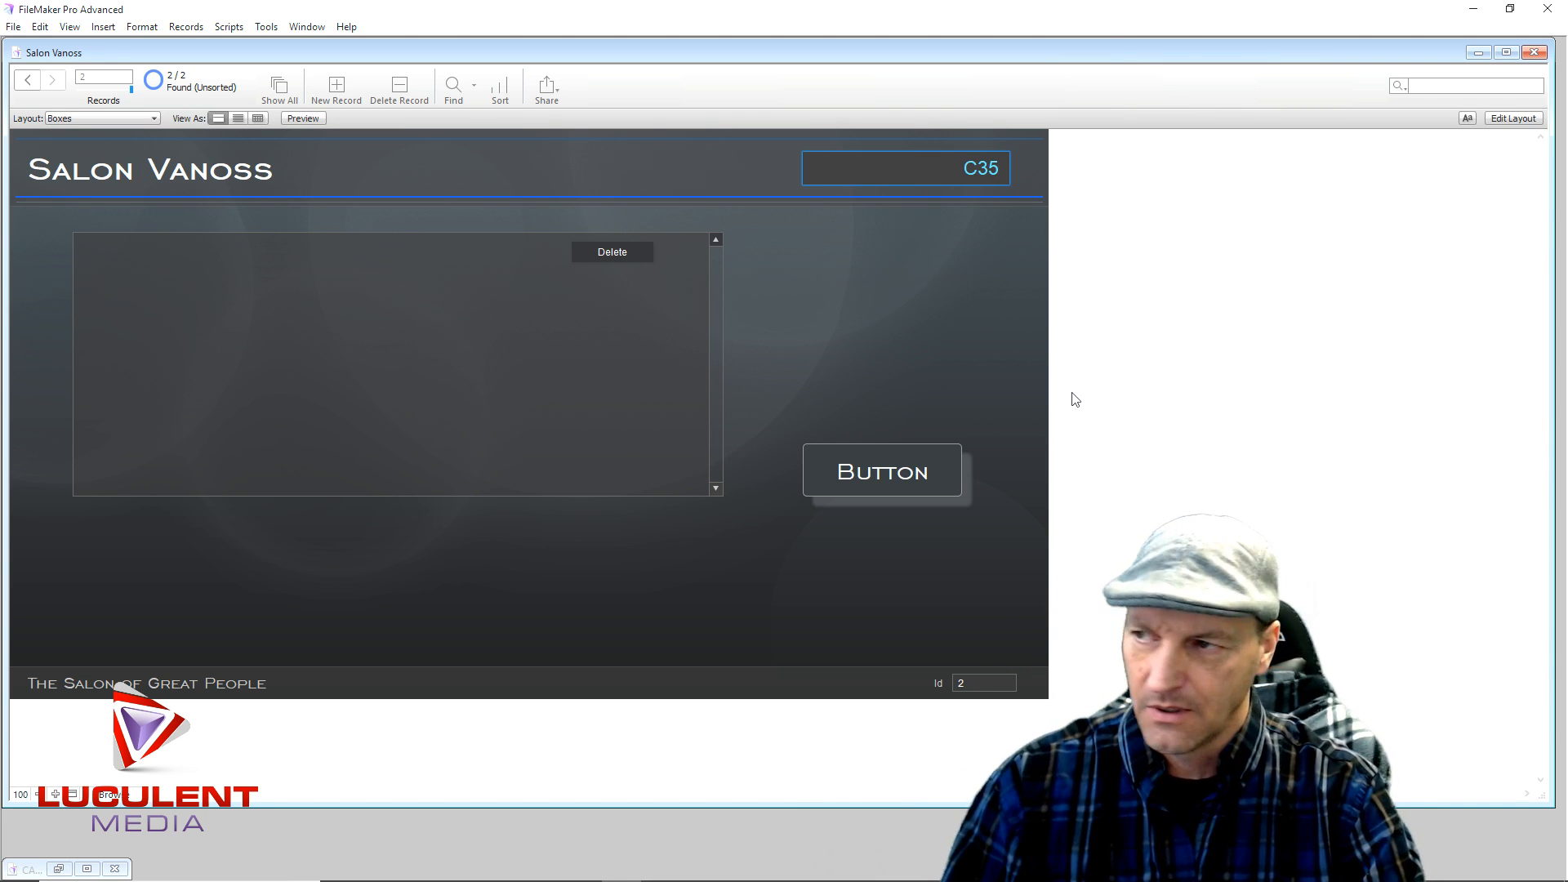
Enter Crime Novels as the first item in the C35 record's portal.
{"action": "left_click", "coordinate": [173, 251]}
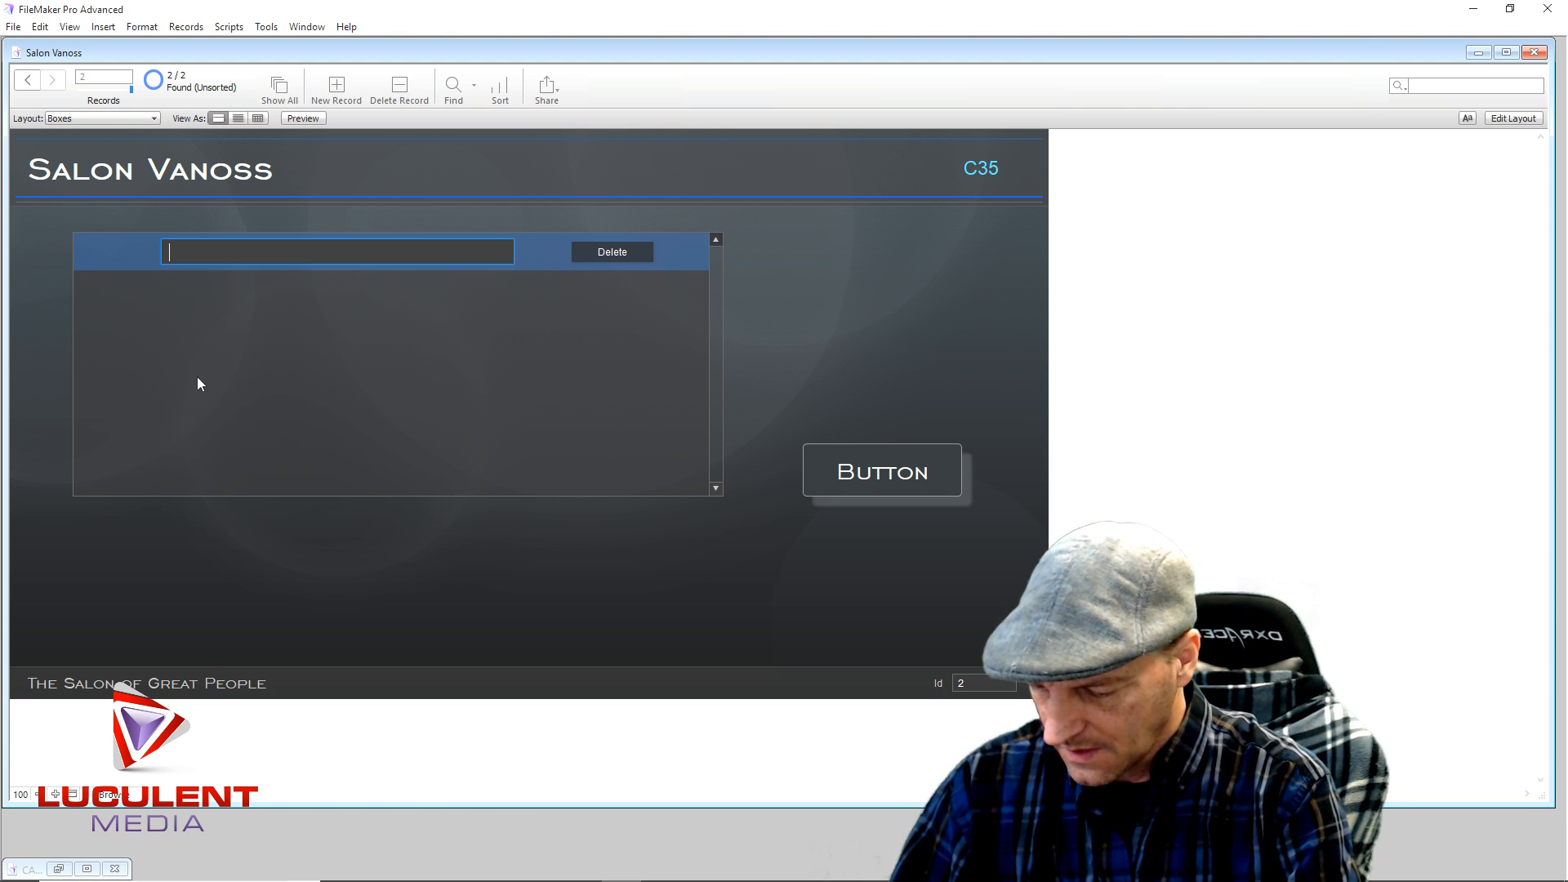
{"action": "type", "text": "No"}
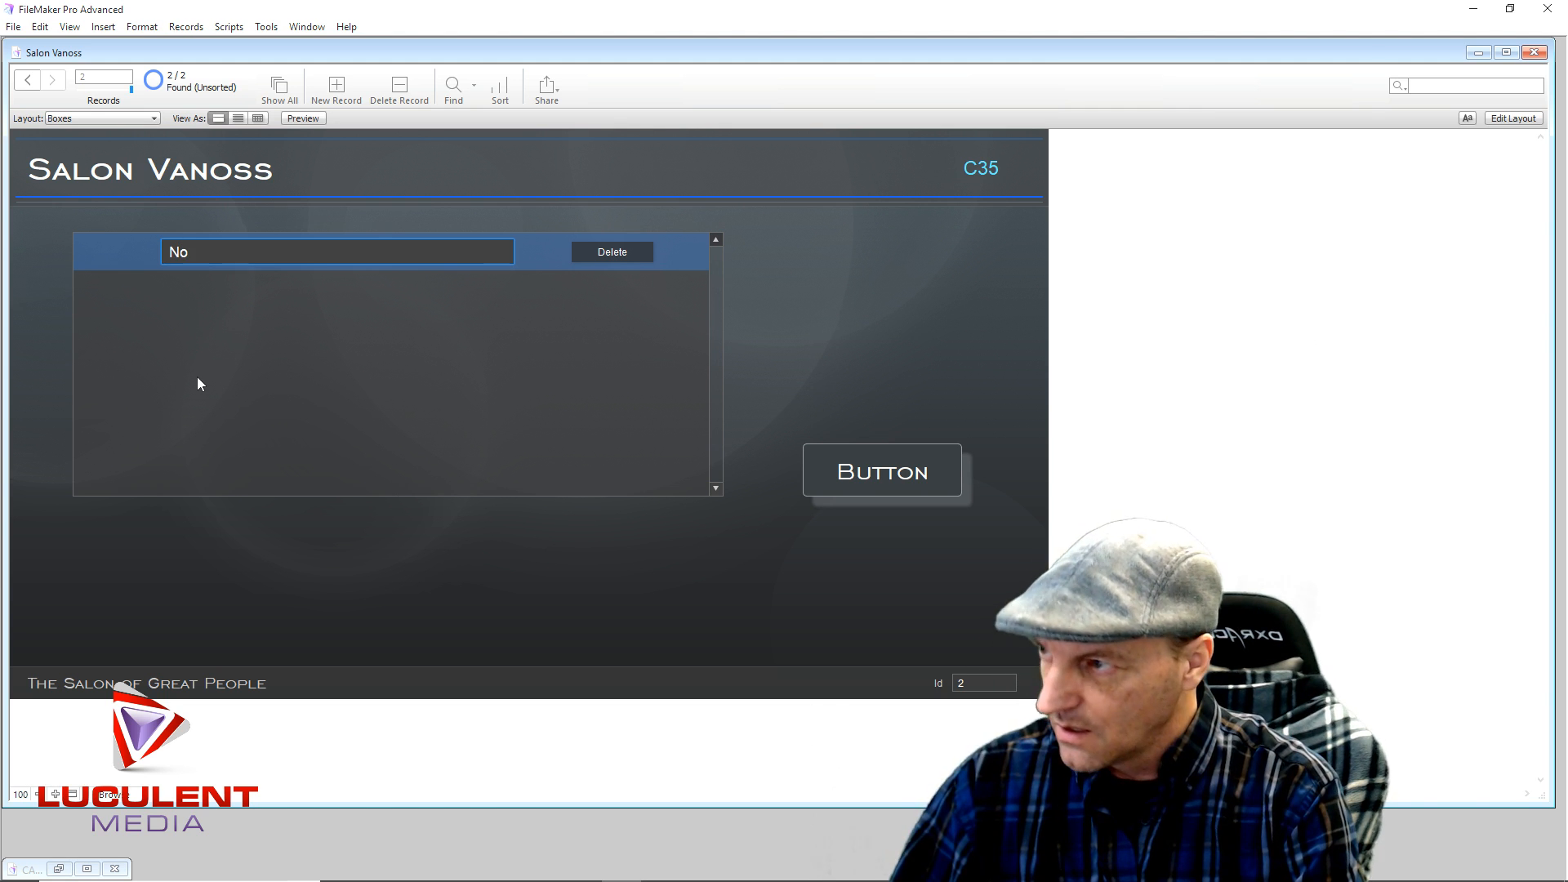
{"action": "key", "text": "BackSpace"}
{"action": "key", "text": "BackSpace"}
{"action": "type", "text": "C"}
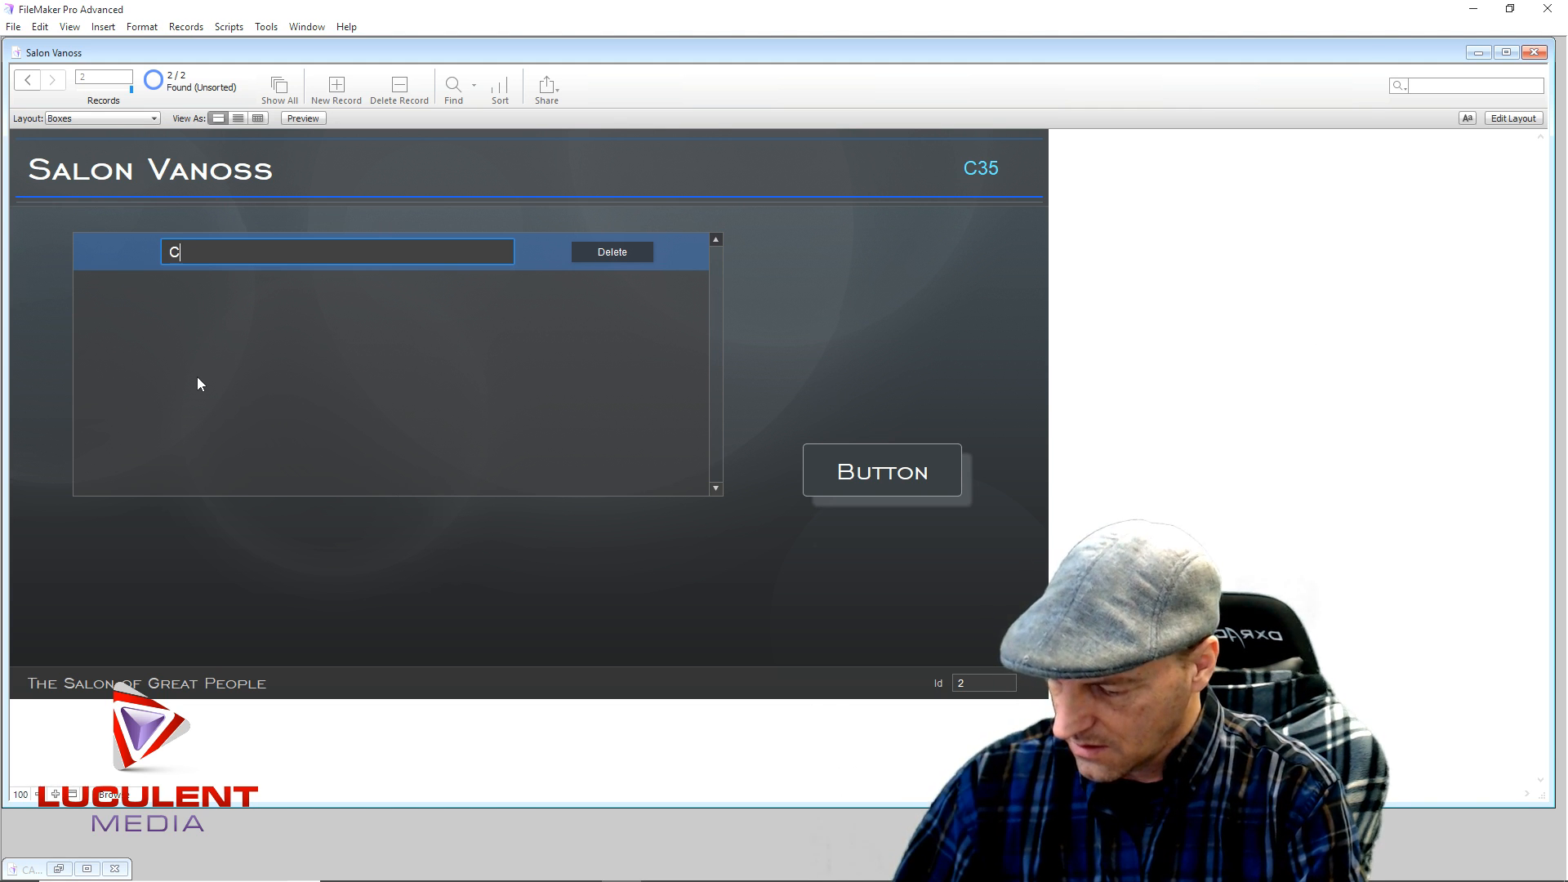
{"action": "type", "text": "rime No"}
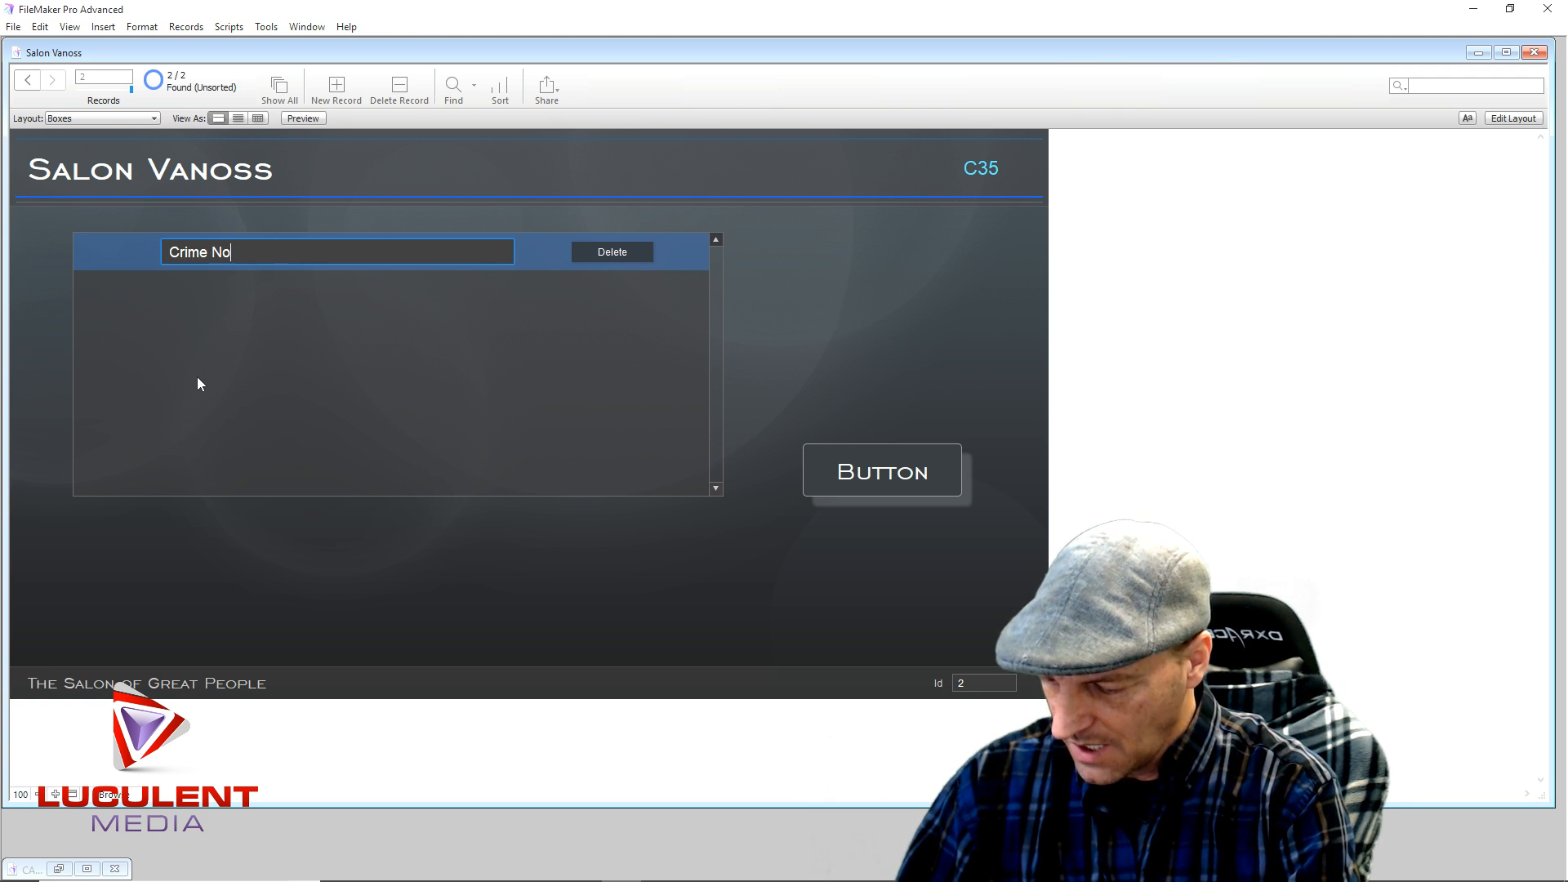
{"action": "type", "text": "vels"}
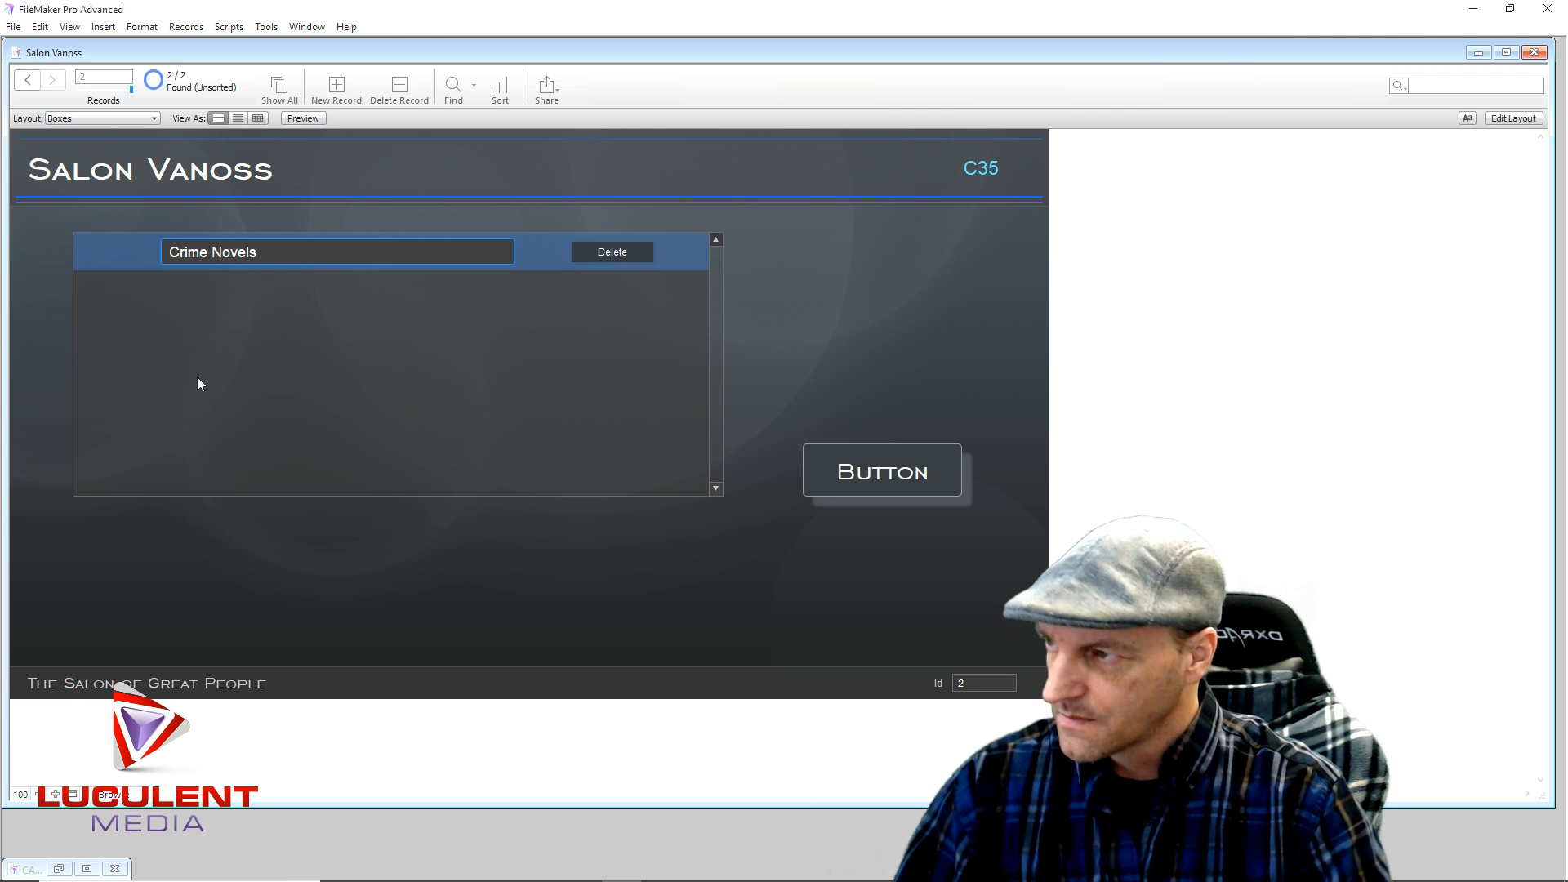
Add Bible and Wash clothes as the second and third portal items of box C35.
{"action": "left_click", "coordinate": [203, 291]}
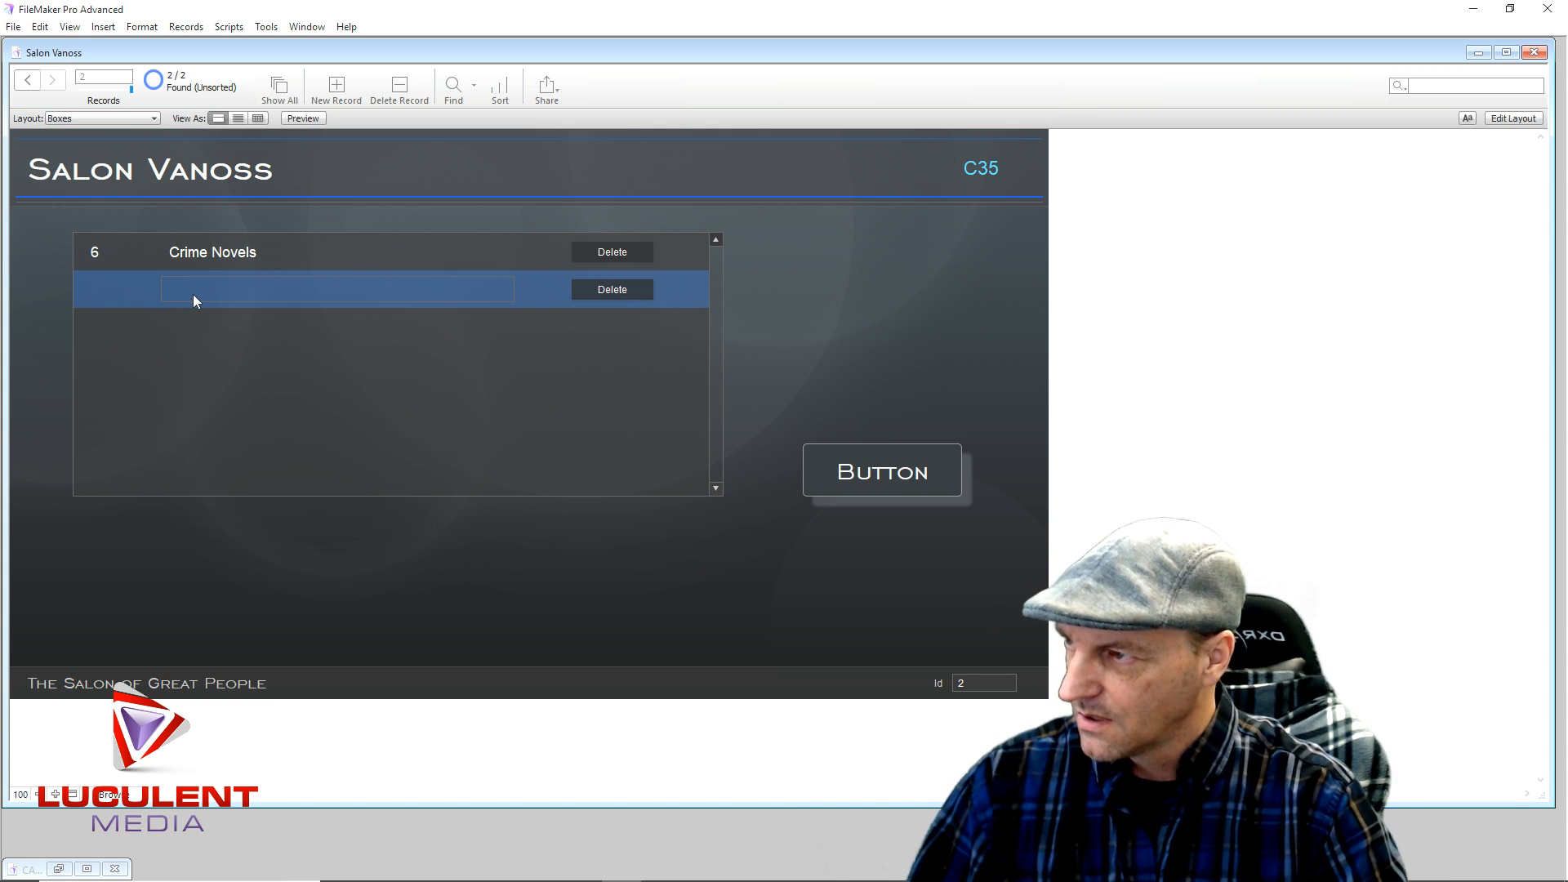
{"action": "left_click", "coordinate": [194, 294]}
{"action": "type", "text": "Bible"}
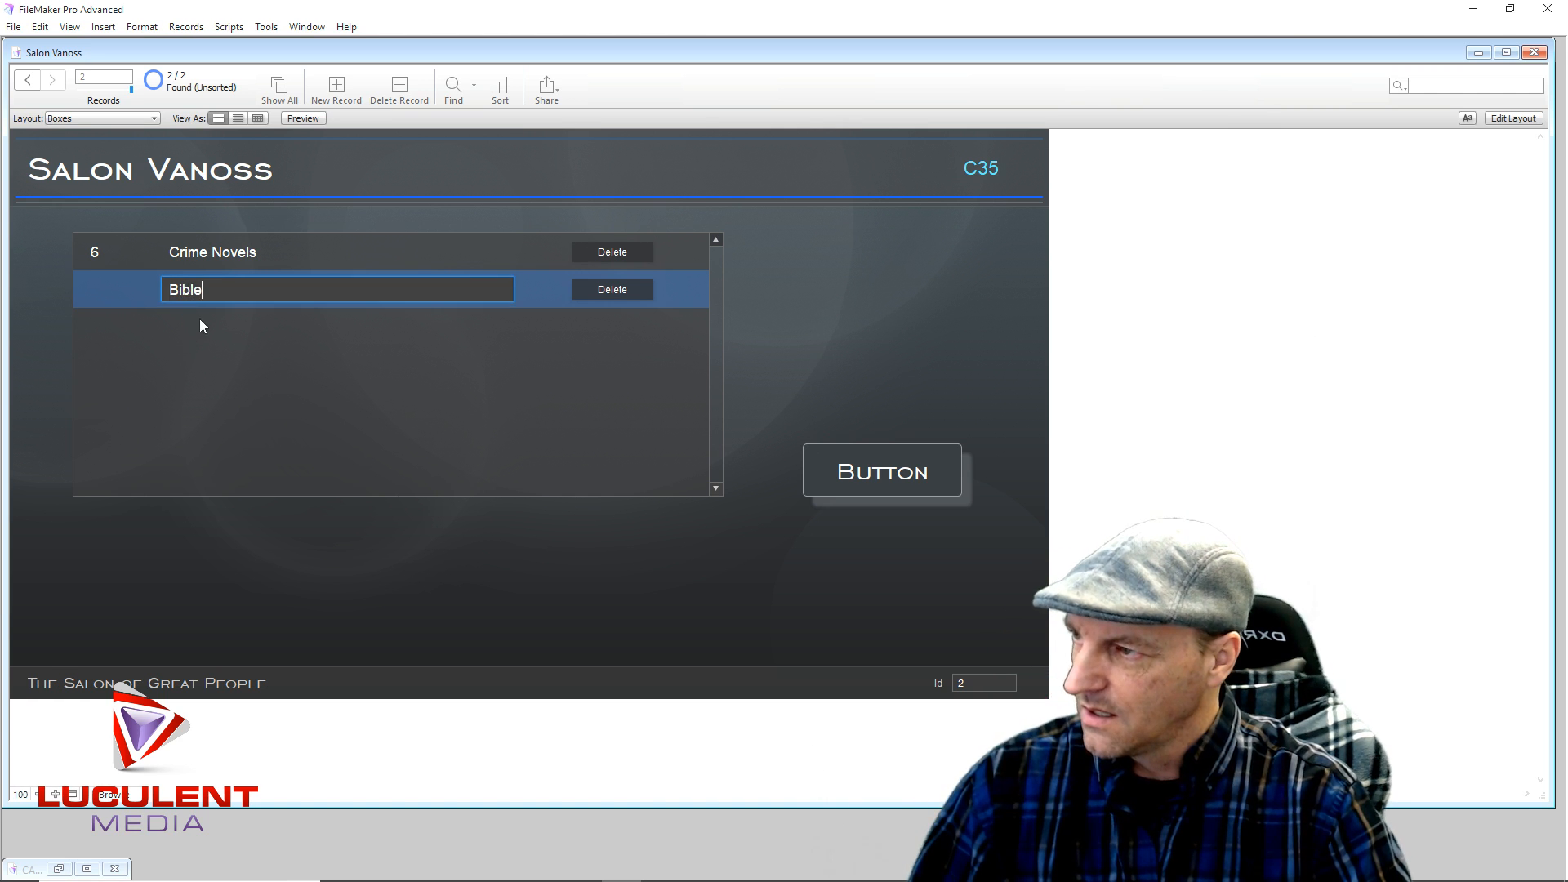
{"action": "left_click", "coordinate": [201, 324]}
{"action": "left_click", "coordinate": [189, 329]}
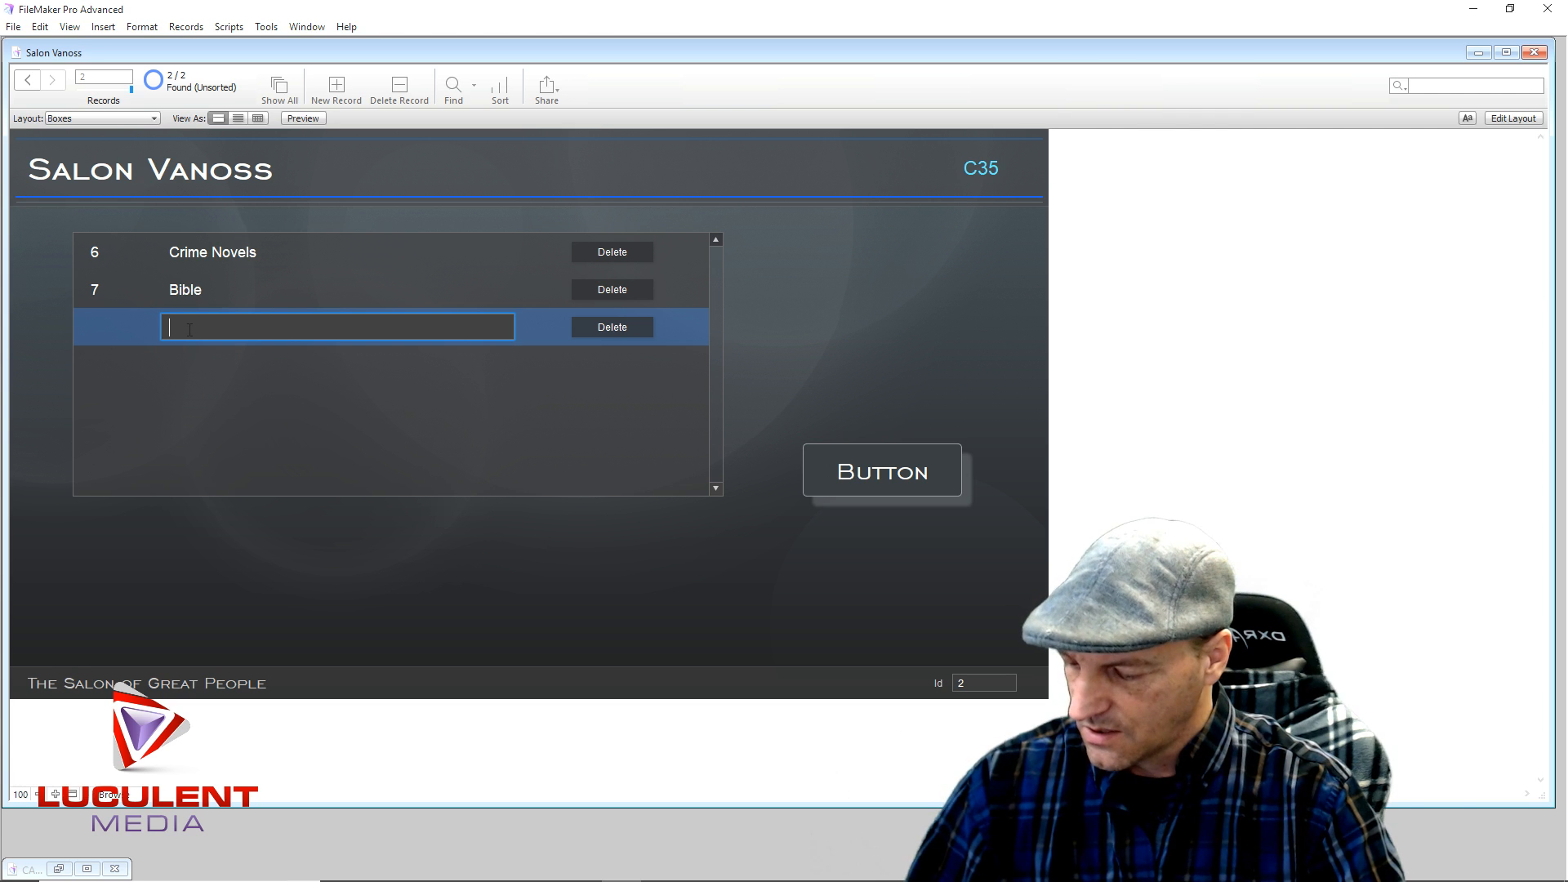
{"action": "type", "text": "Wash"}
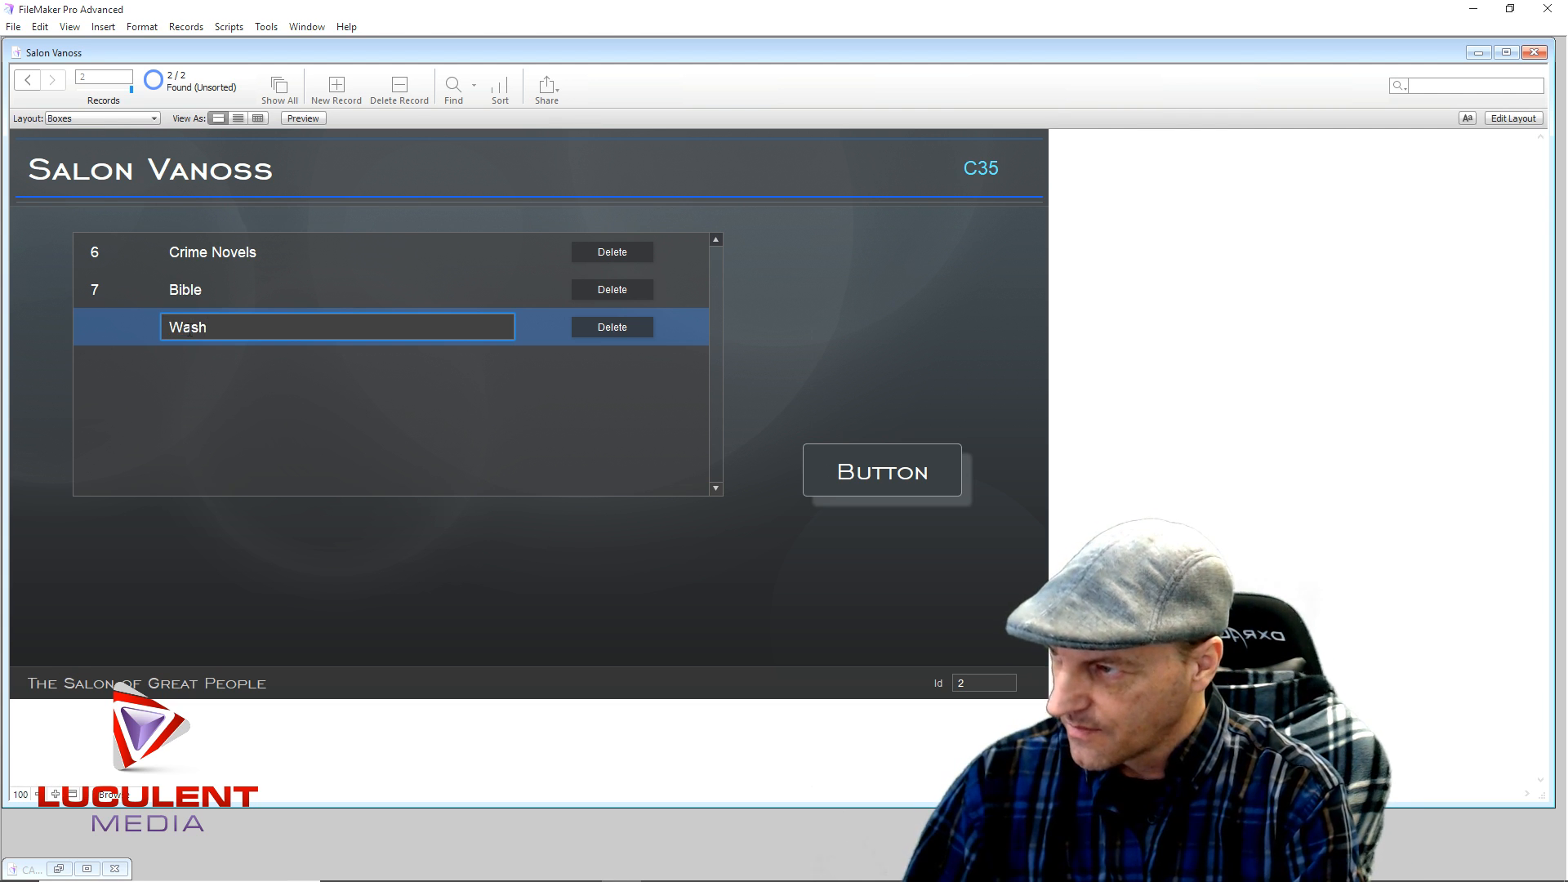
{"action": "type", "text": " clothes"}
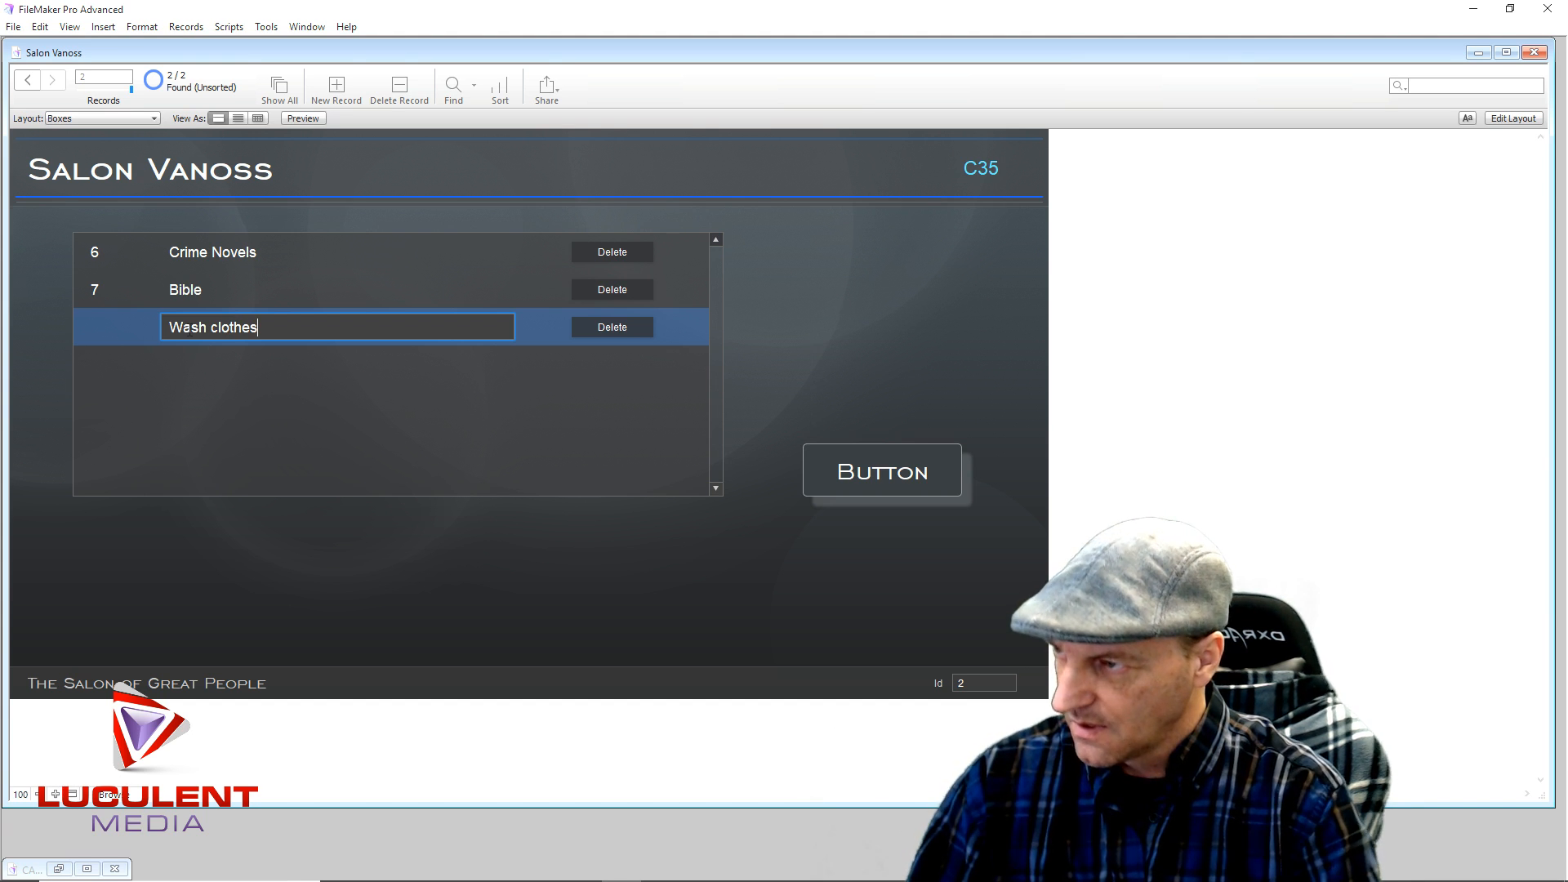
Add Old Jeans and Playing Cards in the next two portal rows of box C35.
{"action": "left_click", "coordinate": [192, 361]}
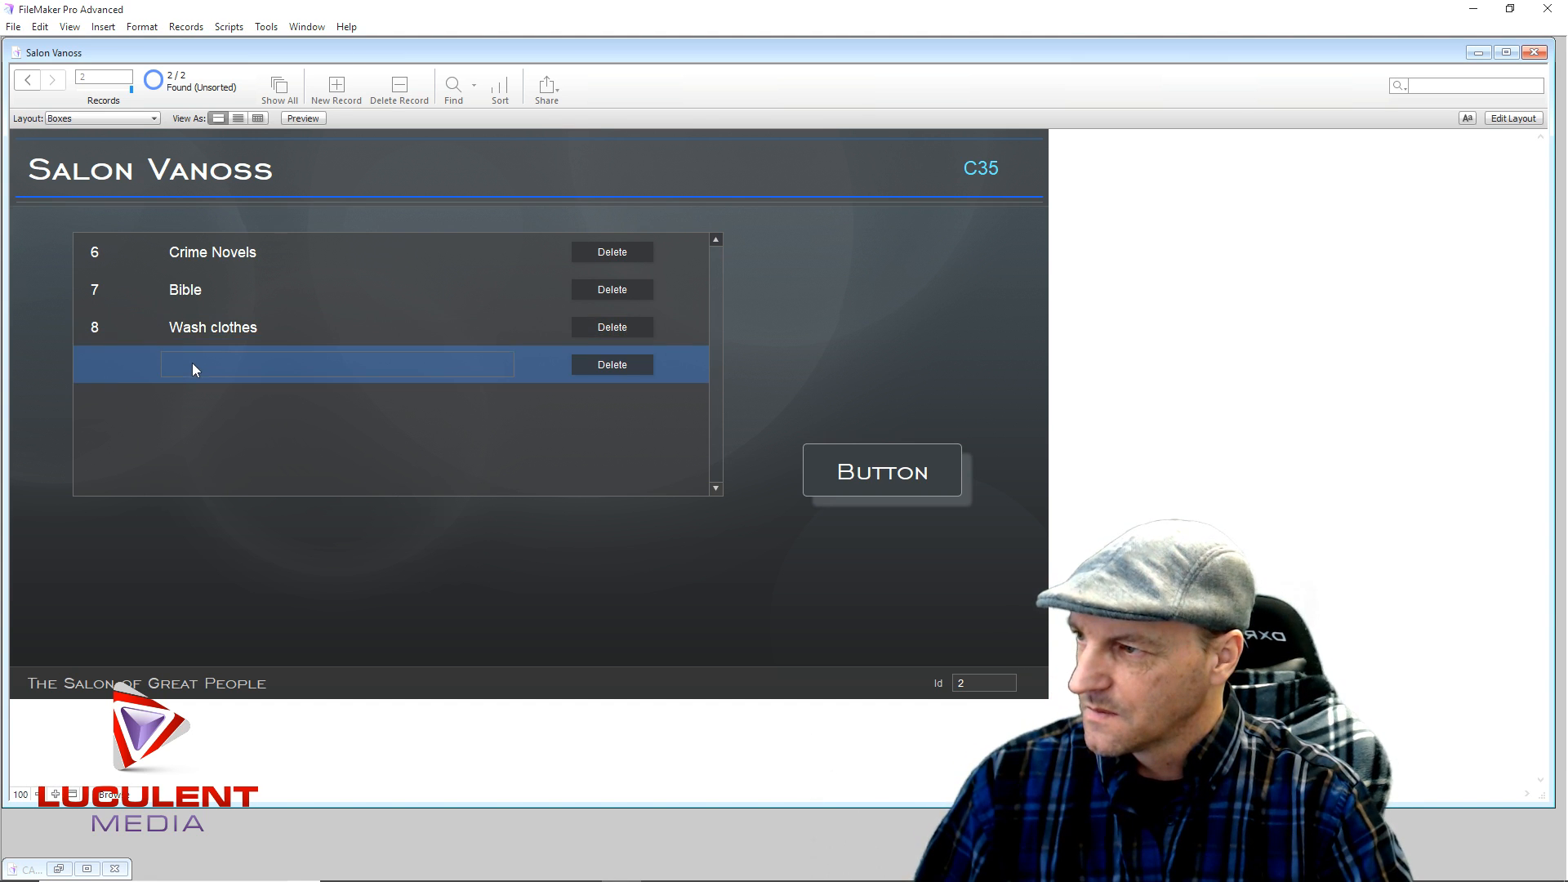
{"action": "left_click", "coordinate": [194, 362]}
{"action": "type", "text": "Ol"}
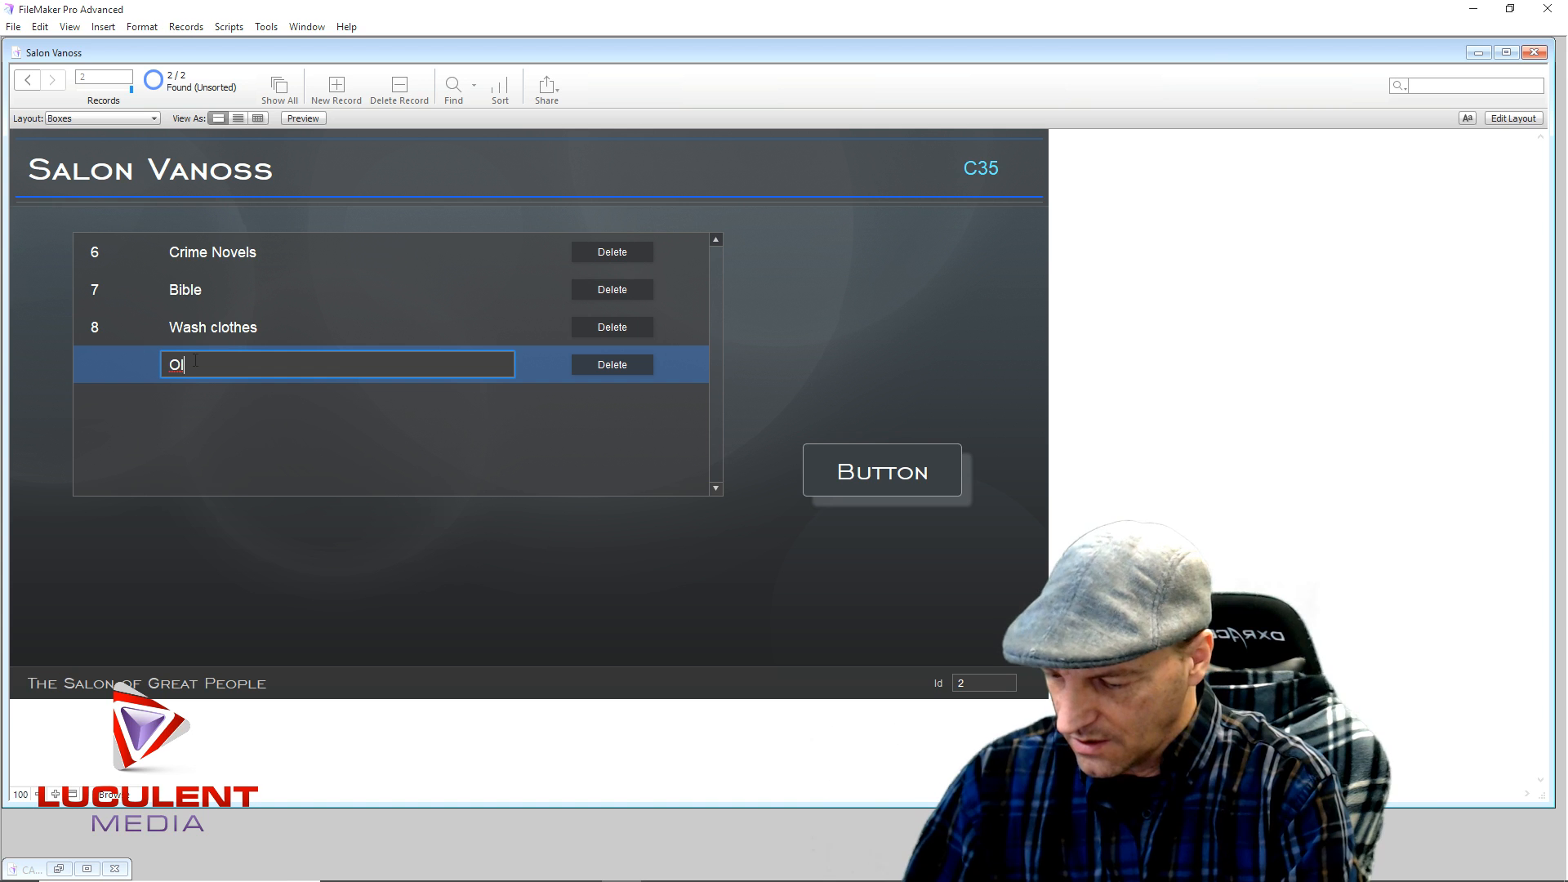
{"action": "type", "text": "d Jeans"}
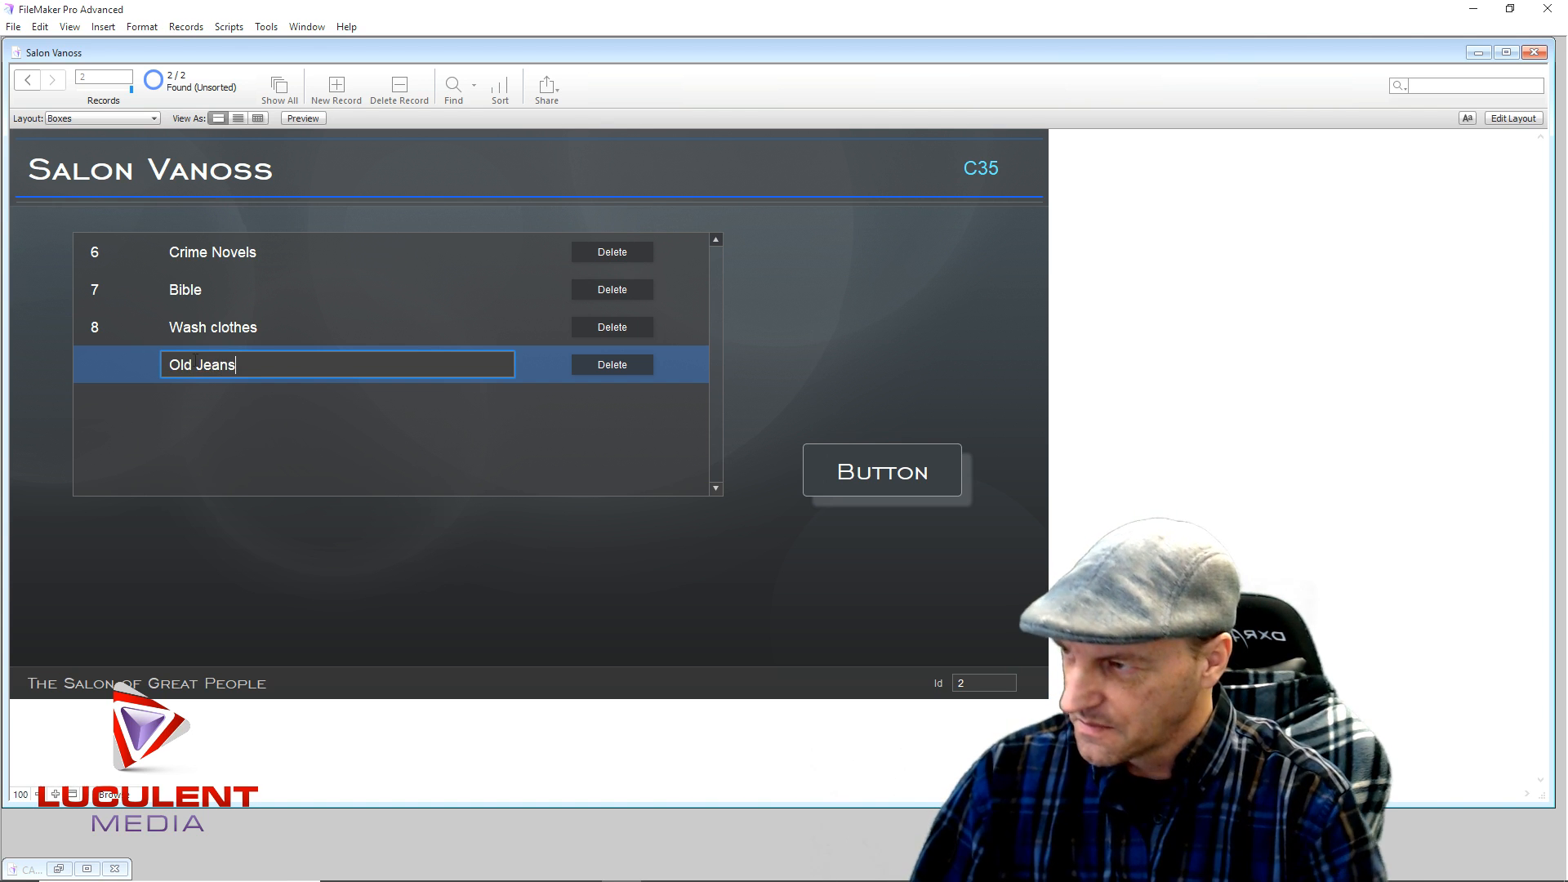
{"action": "left_click", "coordinate": [201, 402]}
{"action": "left_click", "coordinate": [204, 401]}
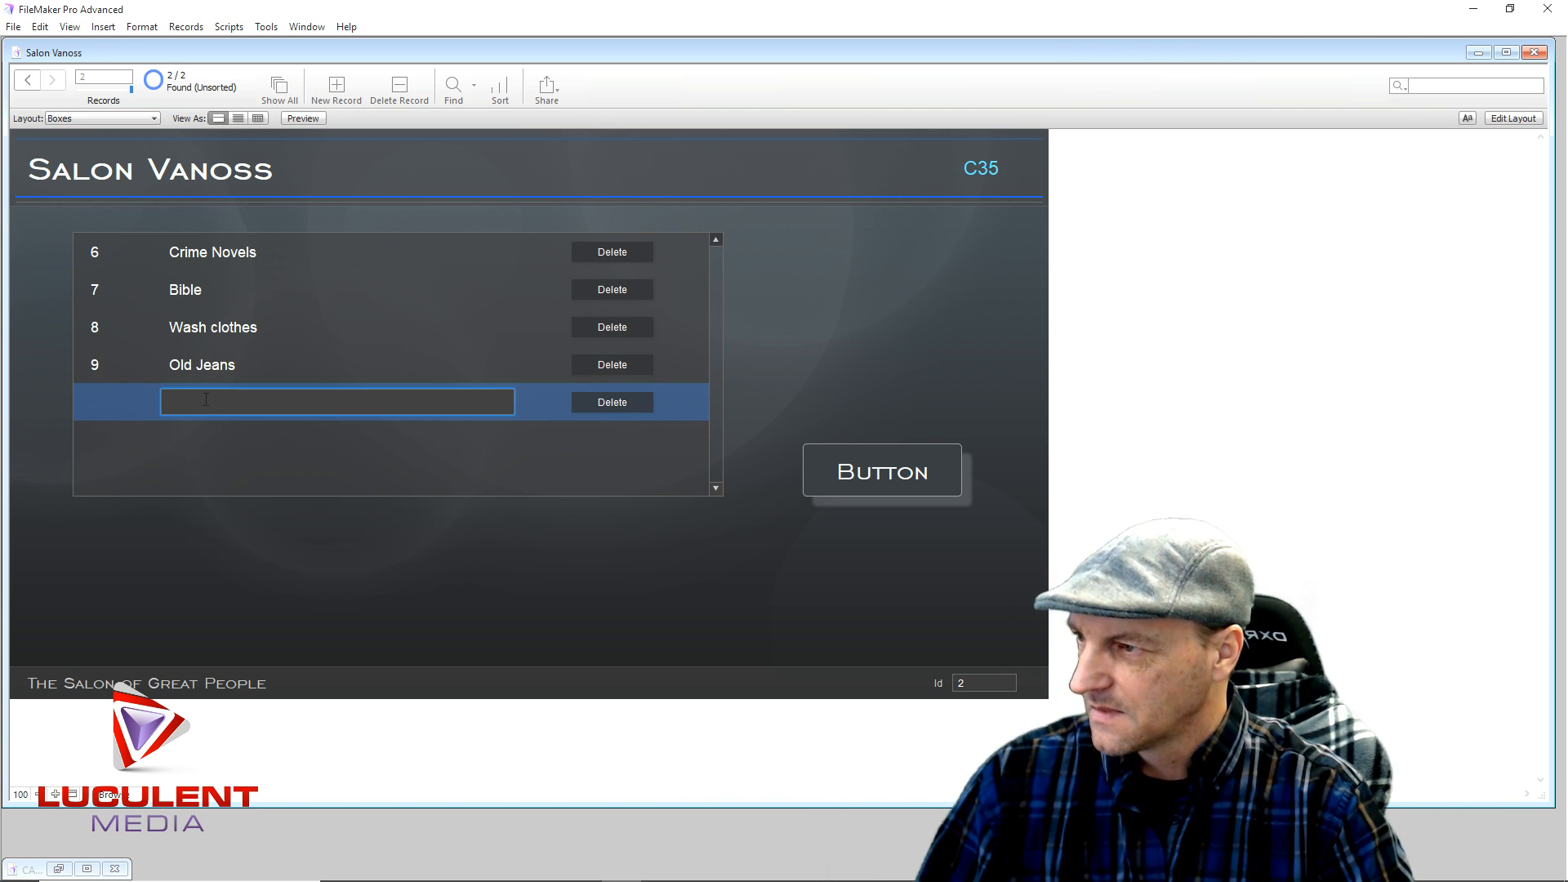
{"action": "type", "text": "Playi"}
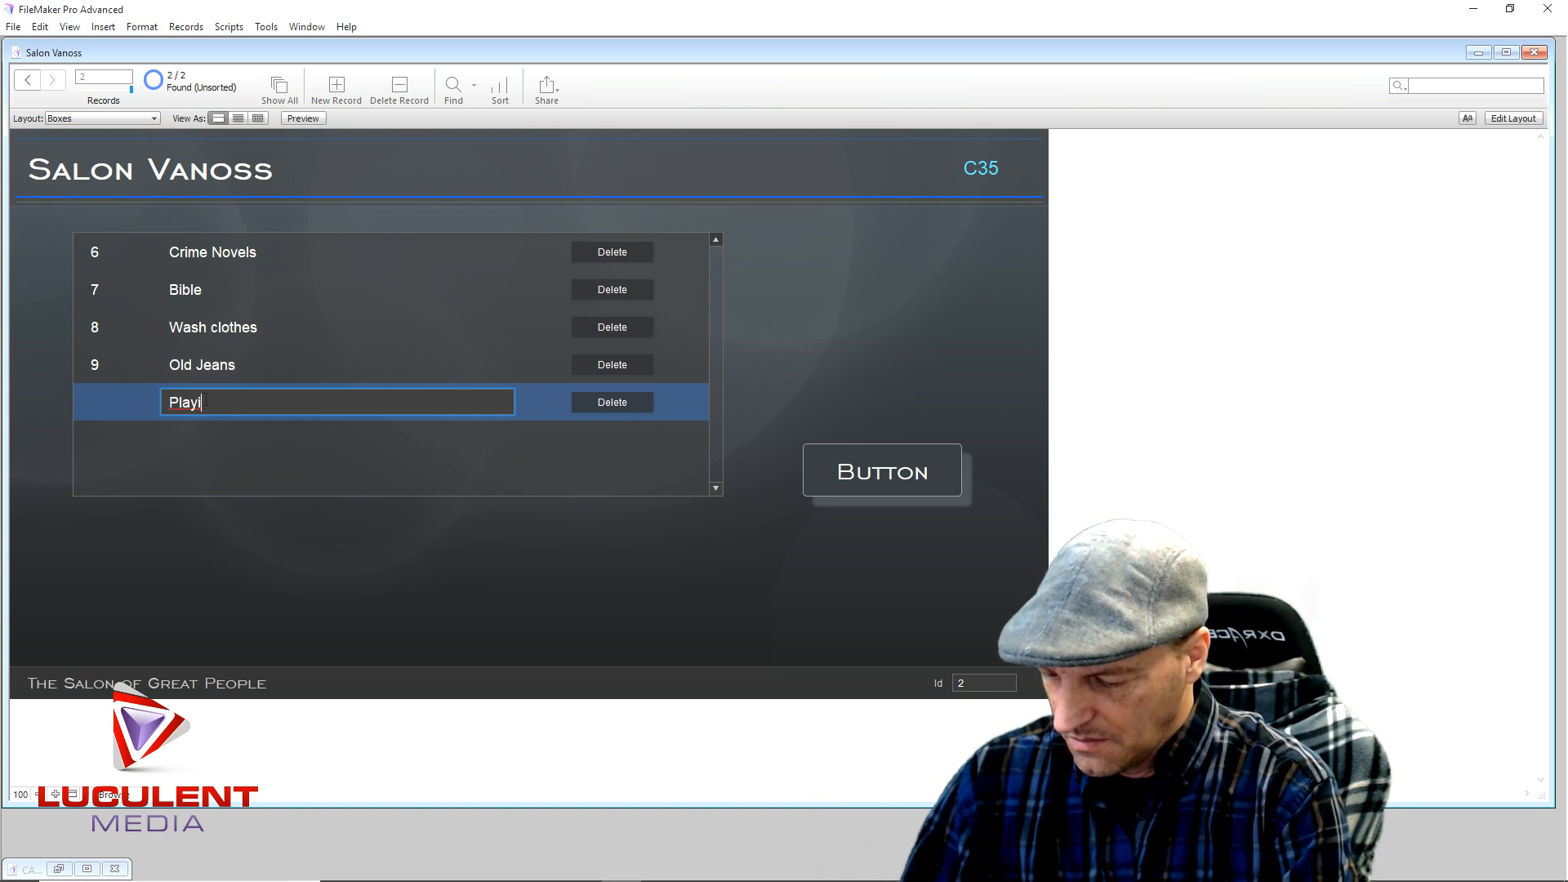
{"action": "type", "text": "ng Cards"}
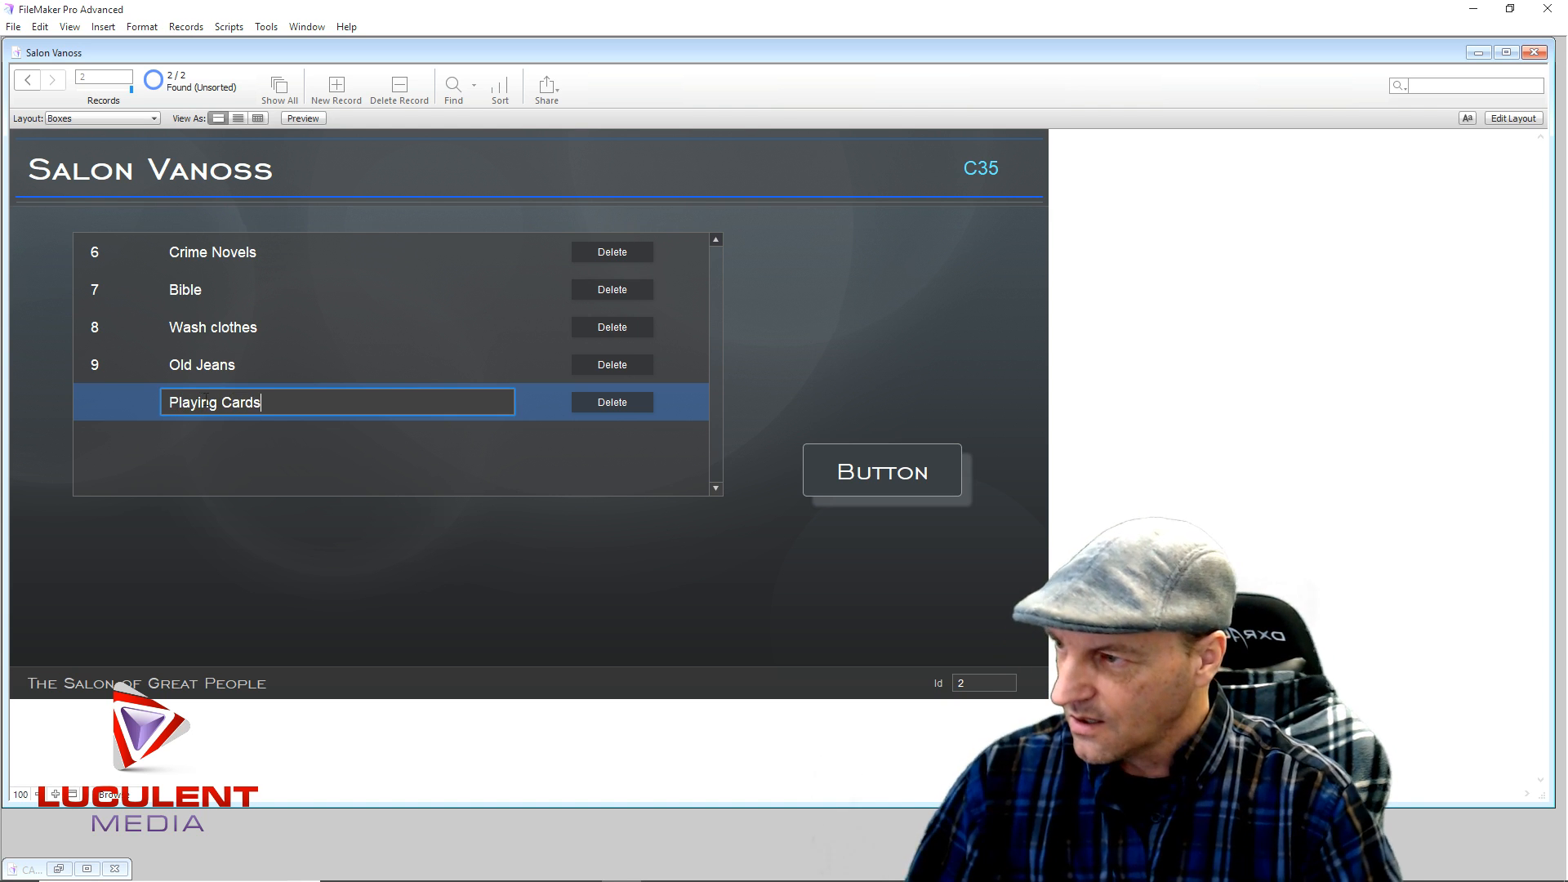
Add Video Games and Time Clock to the portal rows below Playing Cards.
{"action": "left_click", "coordinate": [194, 419]}
{"action": "left_click", "coordinate": [206, 437]}
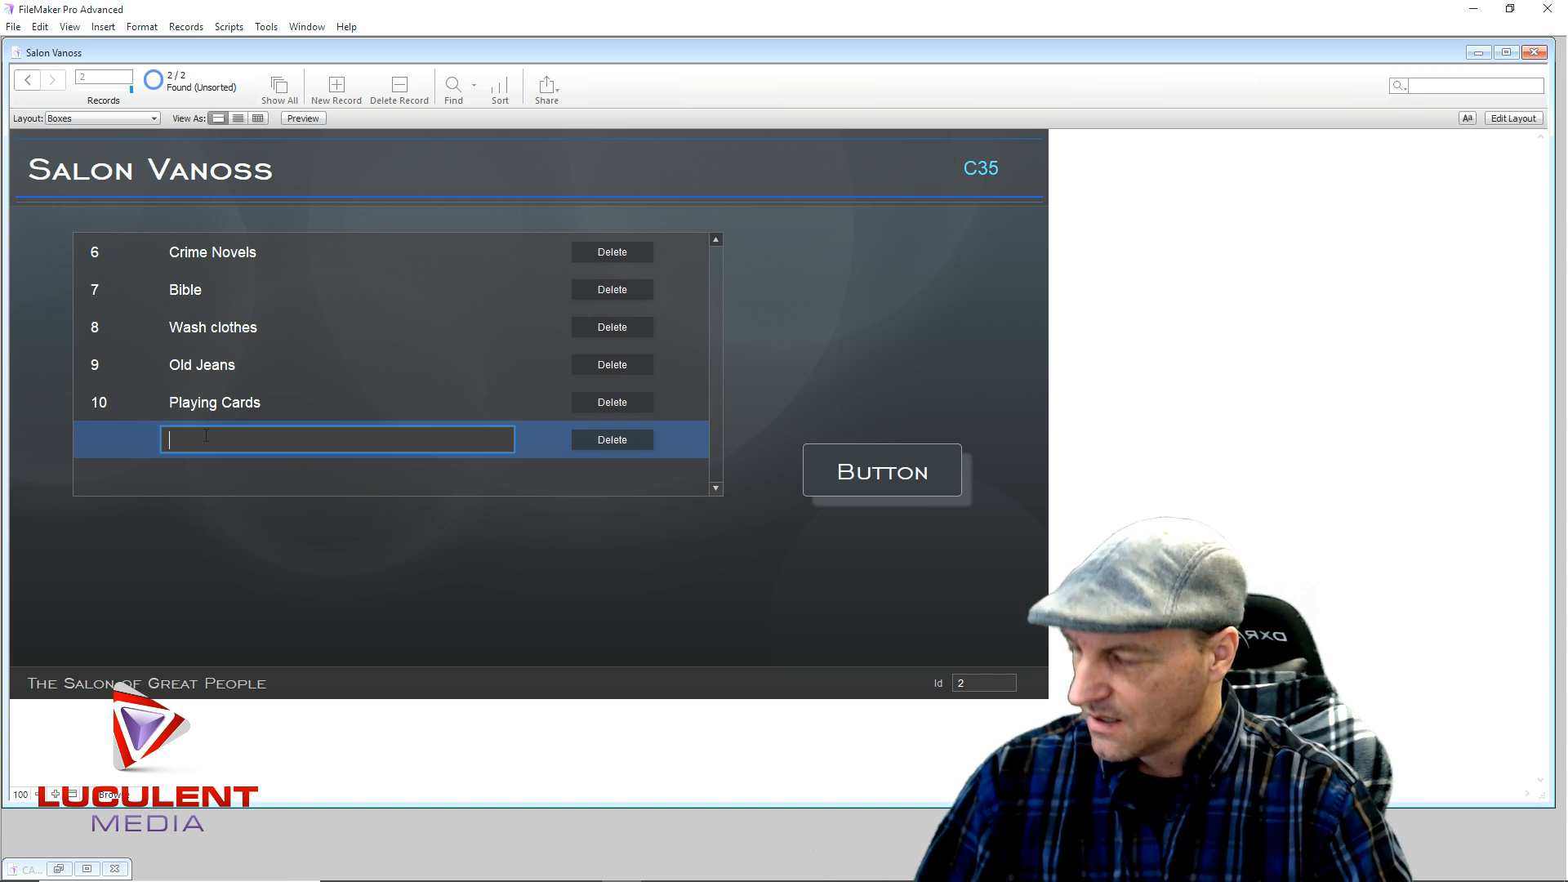
{"action": "type", "text": "Video Games"}
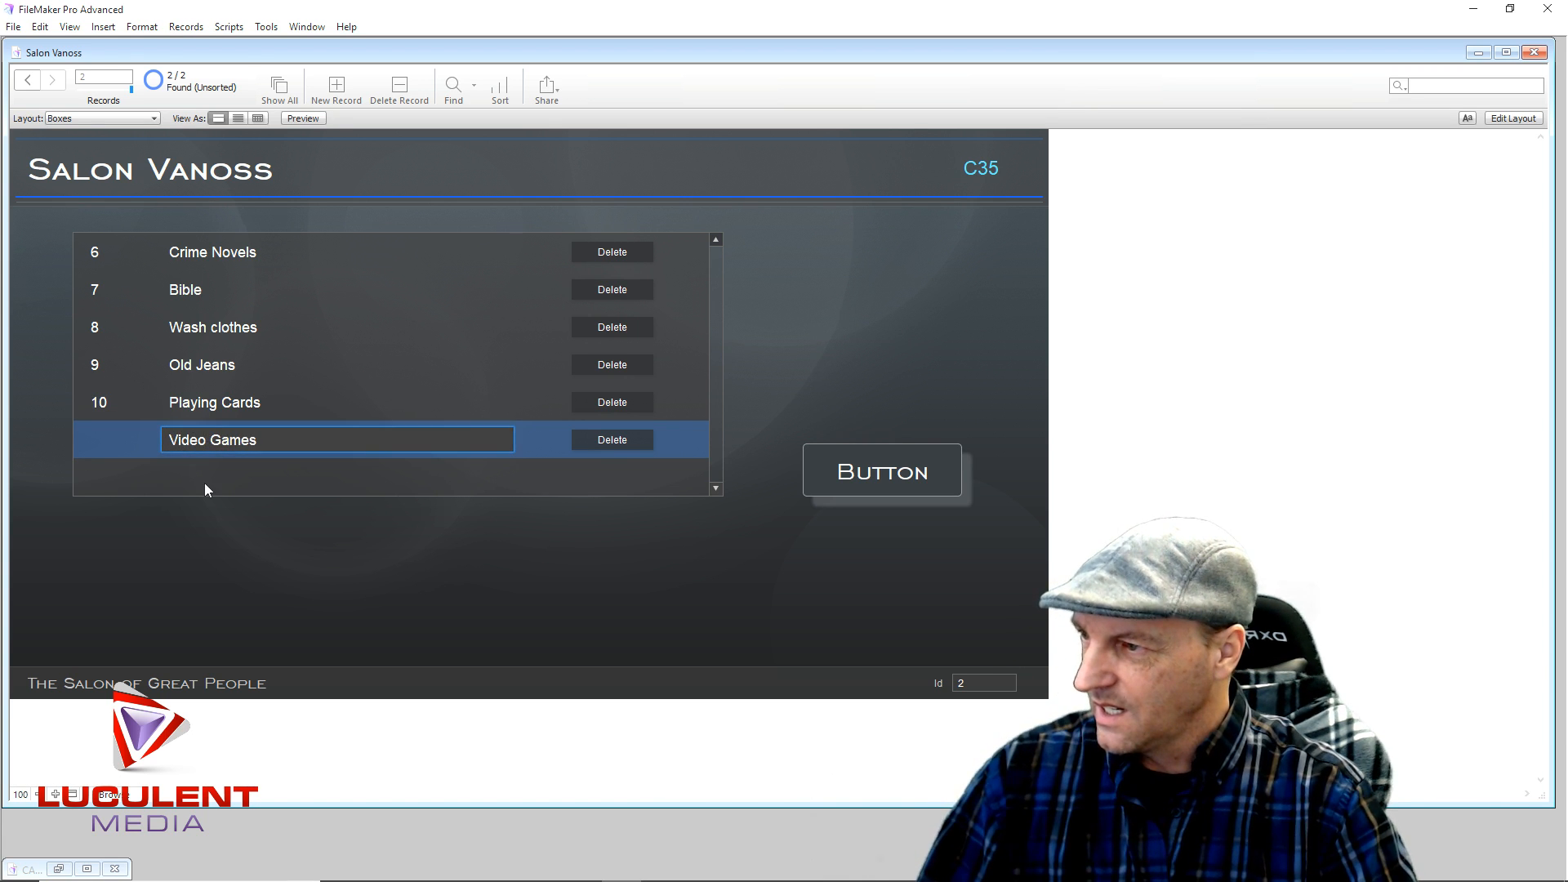
{"action": "left_click", "coordinate": [205, 469]}
{"action": "left_click", "coordinate": [209, 467]}
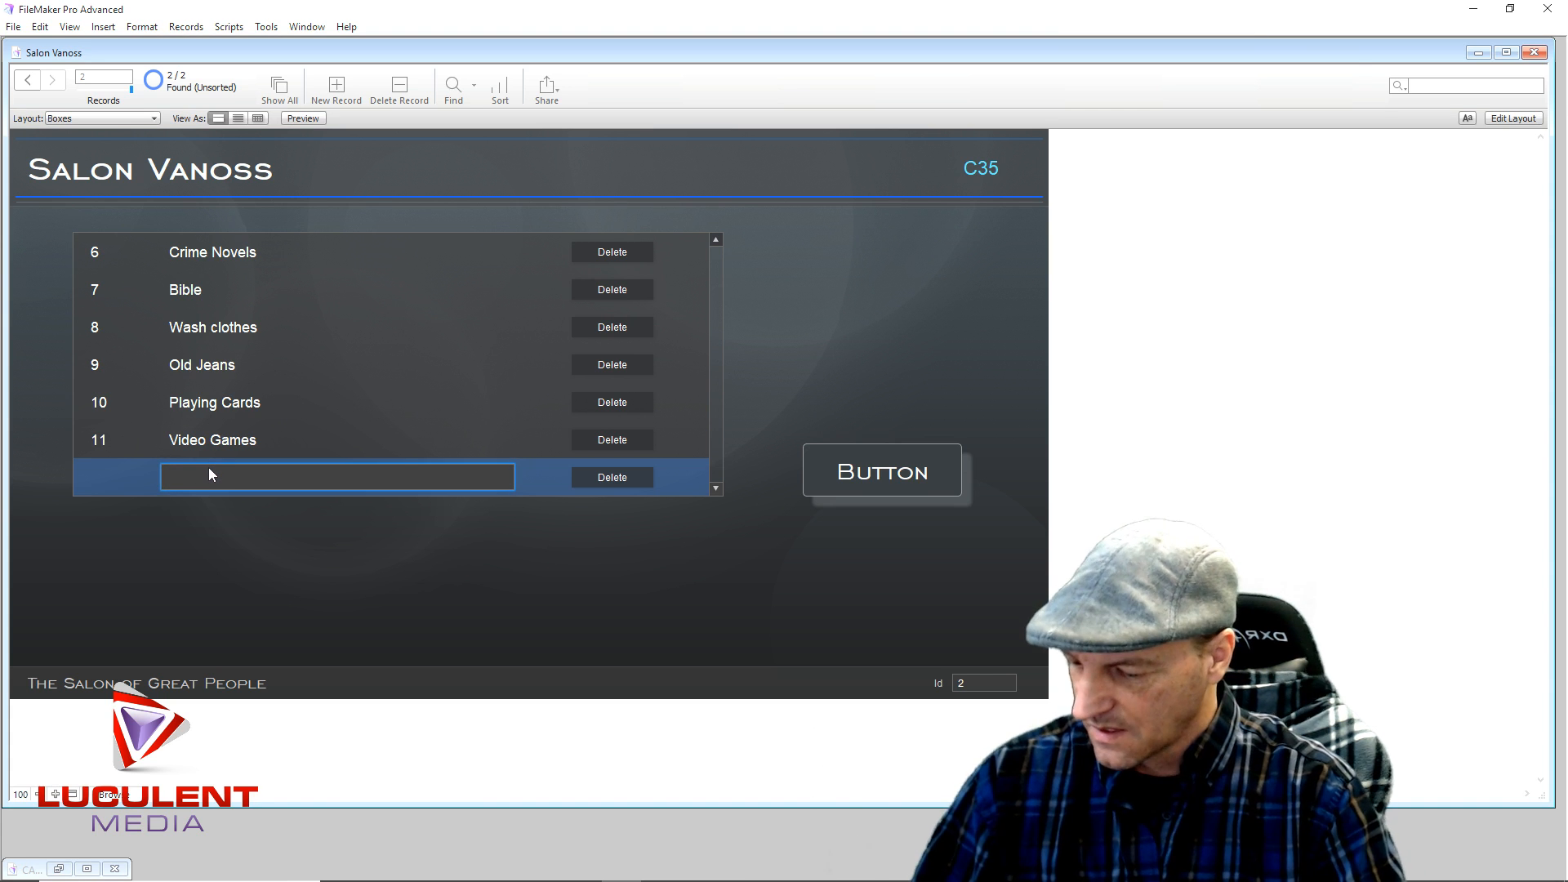
{"action": "type", "text": "Time Co"}
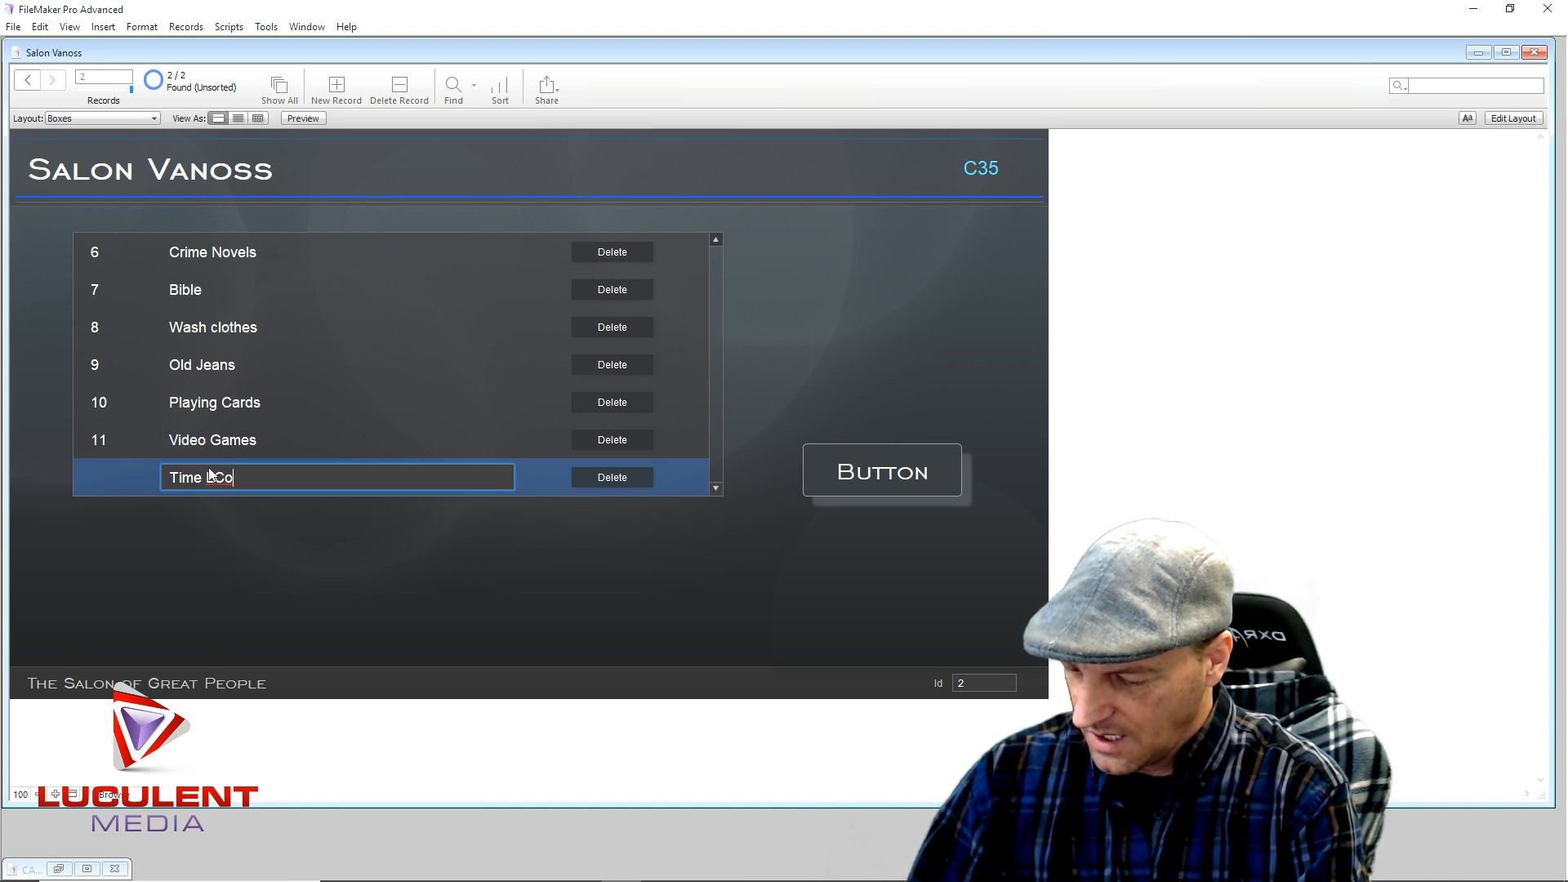
{"action": "key", "text": "BackSpace"}
{"action": "key", "text": "BackSpace"}
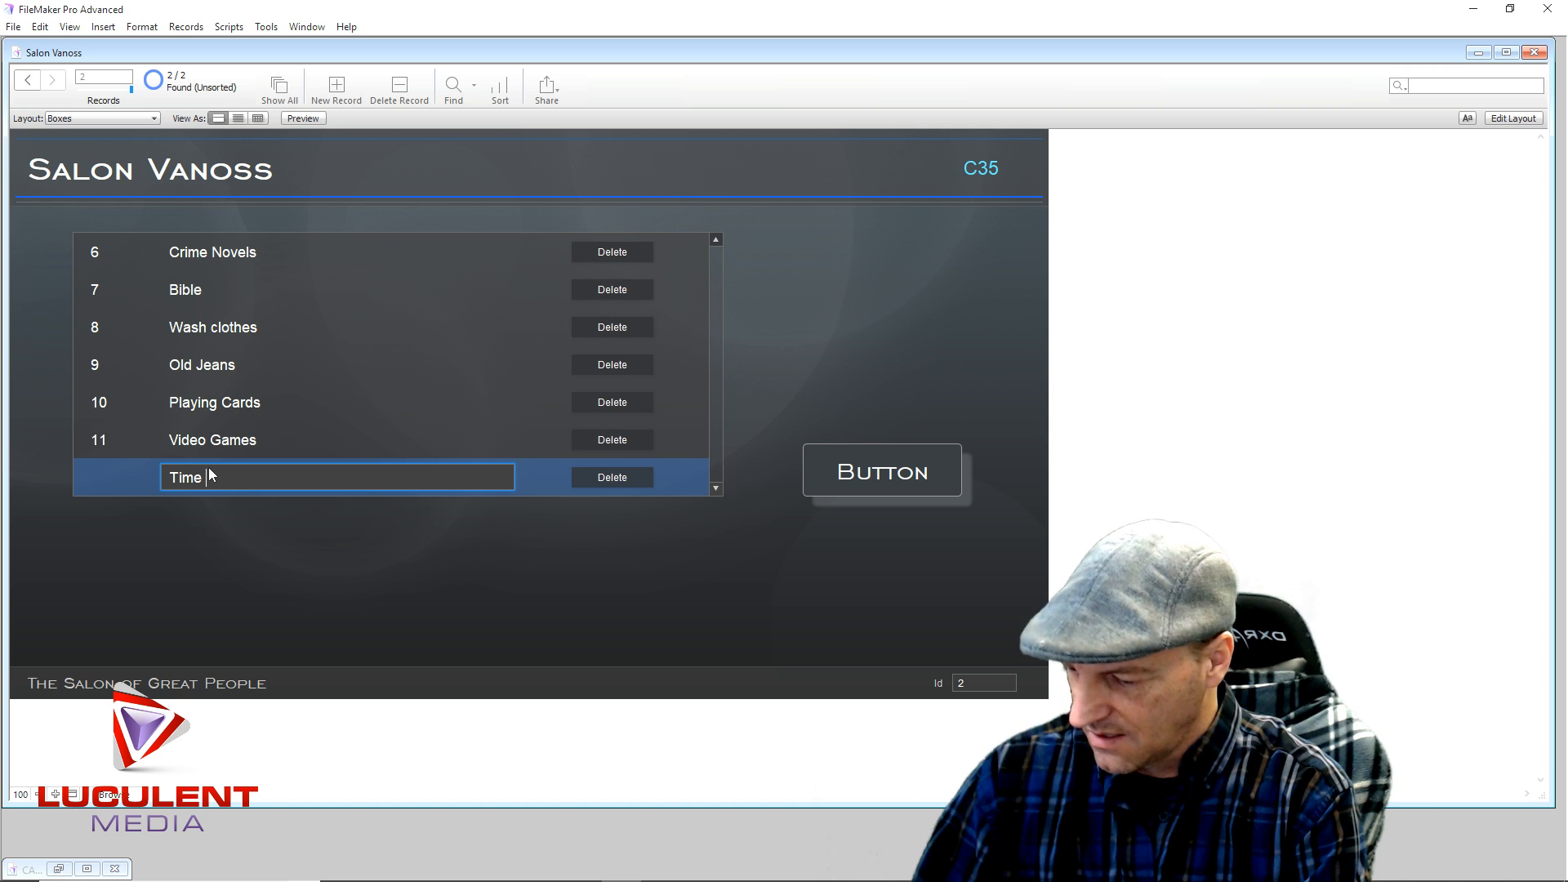
{"action": "type", "text": "Clock"}
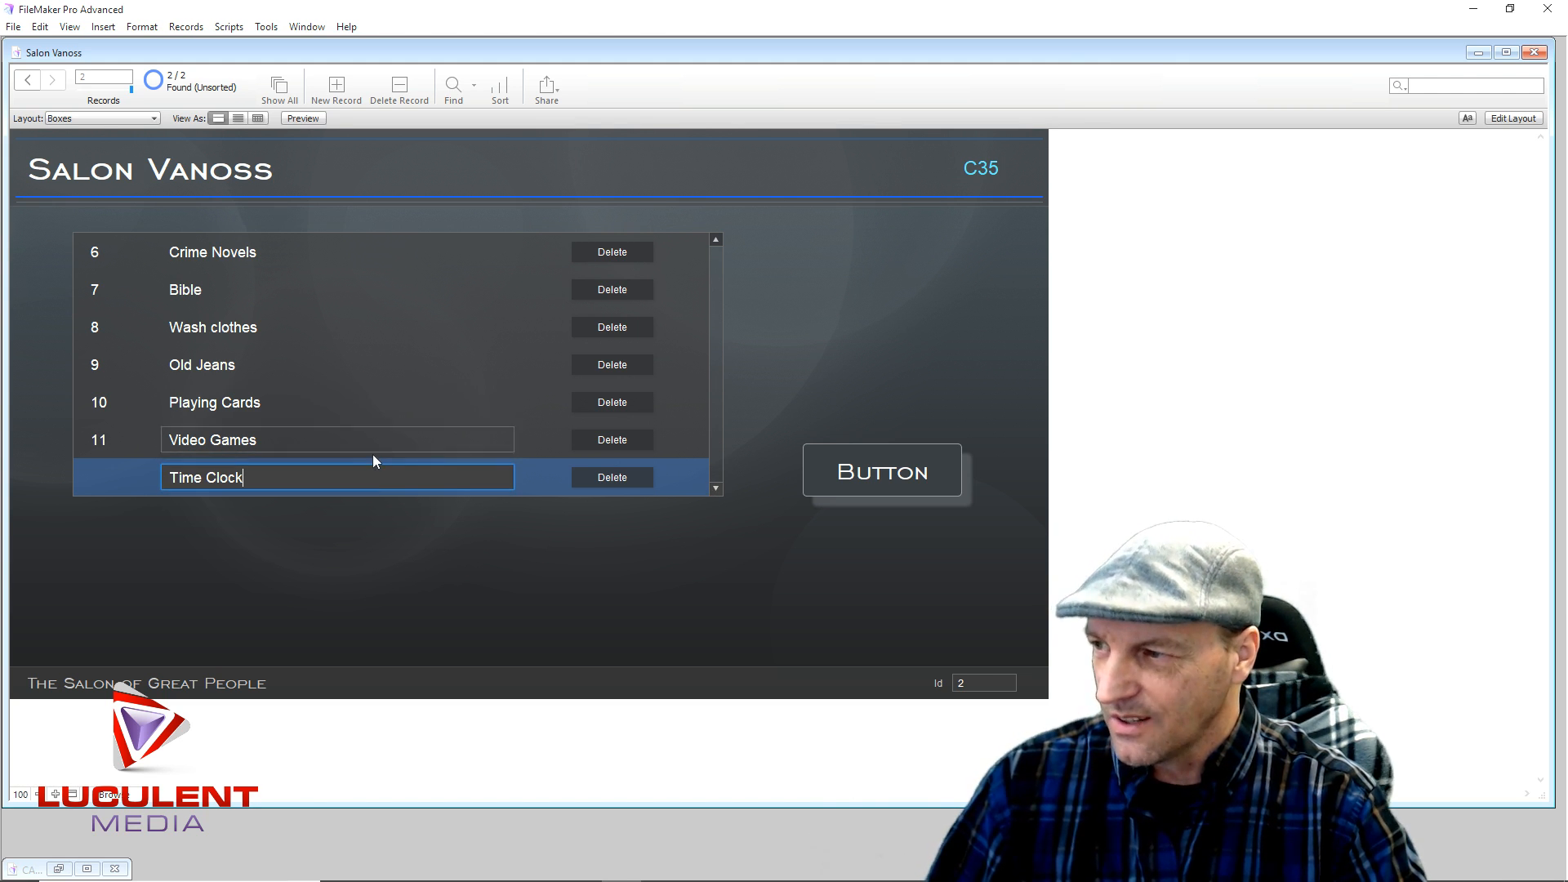
{"action": "key", "text": "Tab"}
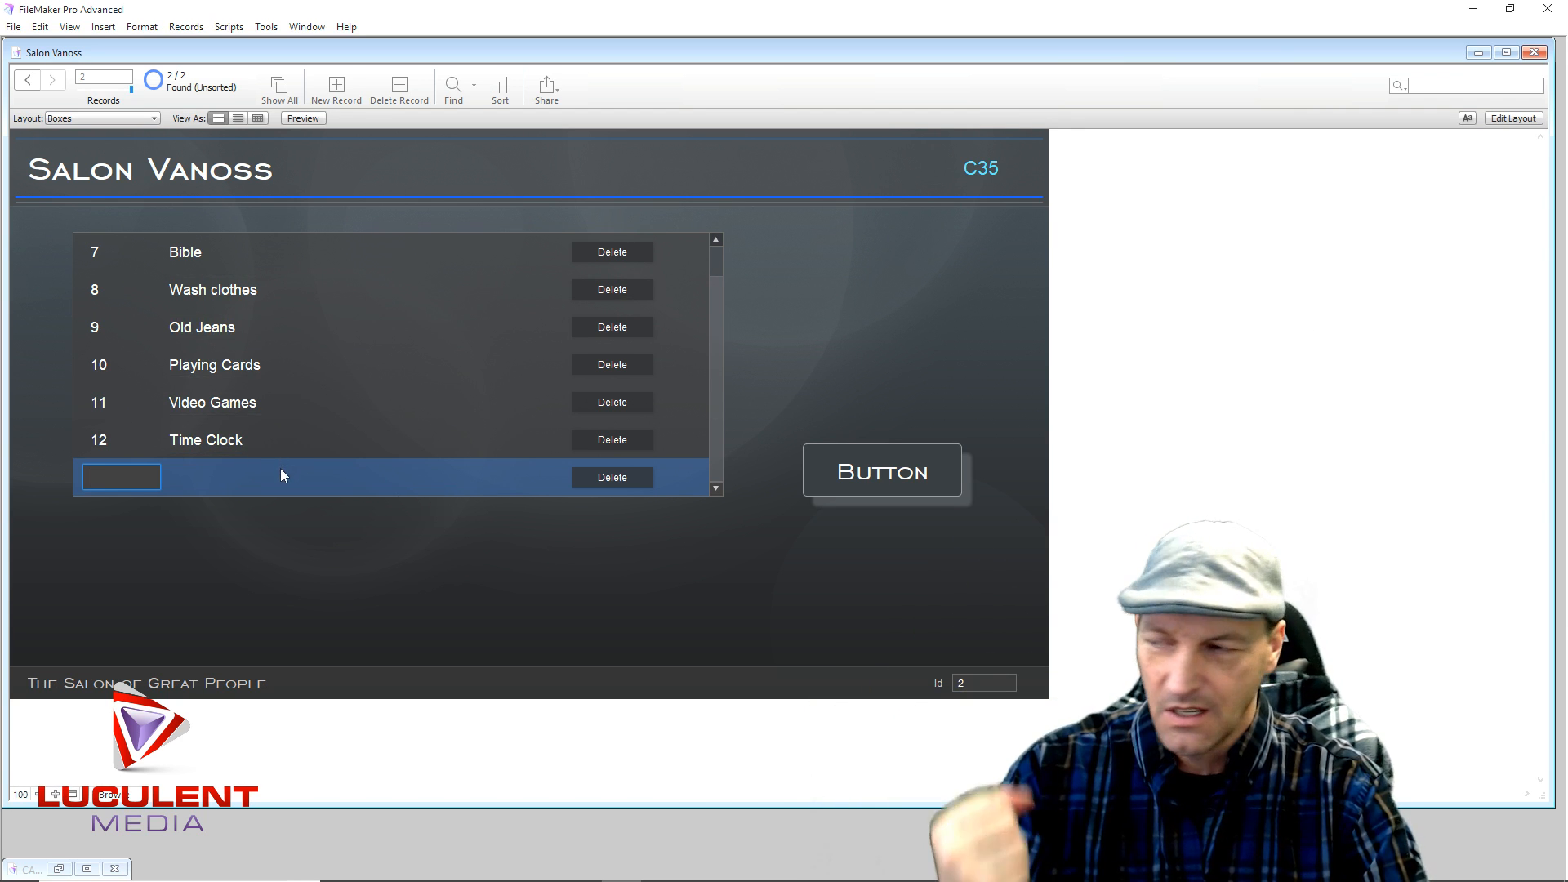
Add Alarm Clock in the portal row below Time Clock and return to the start of the item list.
{"action": "left_click", "coordinate": [216, 480]}
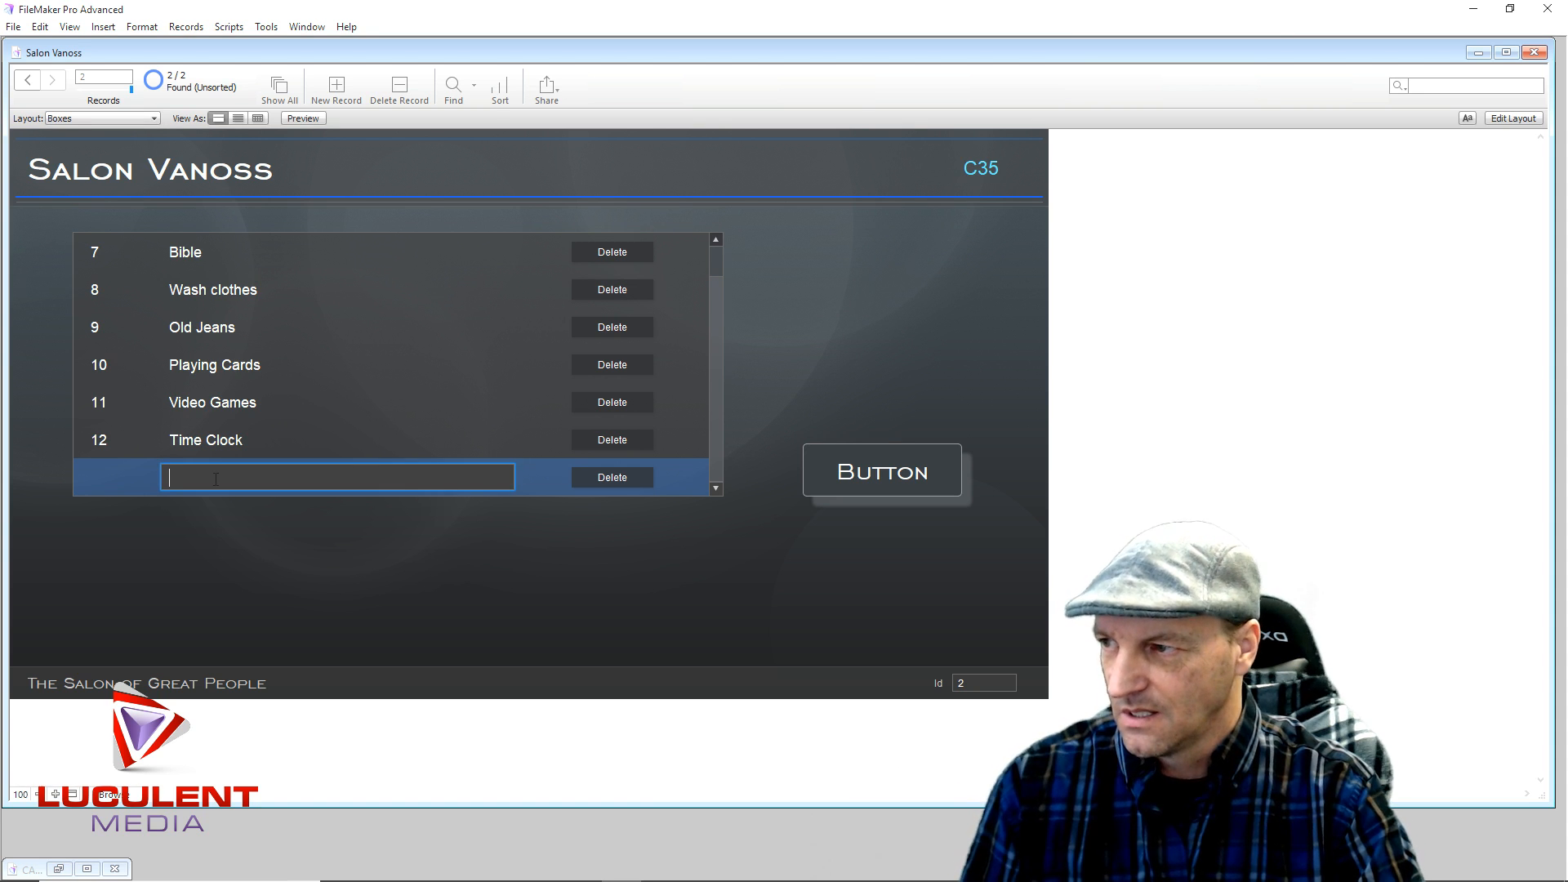
{"action": "type", "text": "Alarm"}
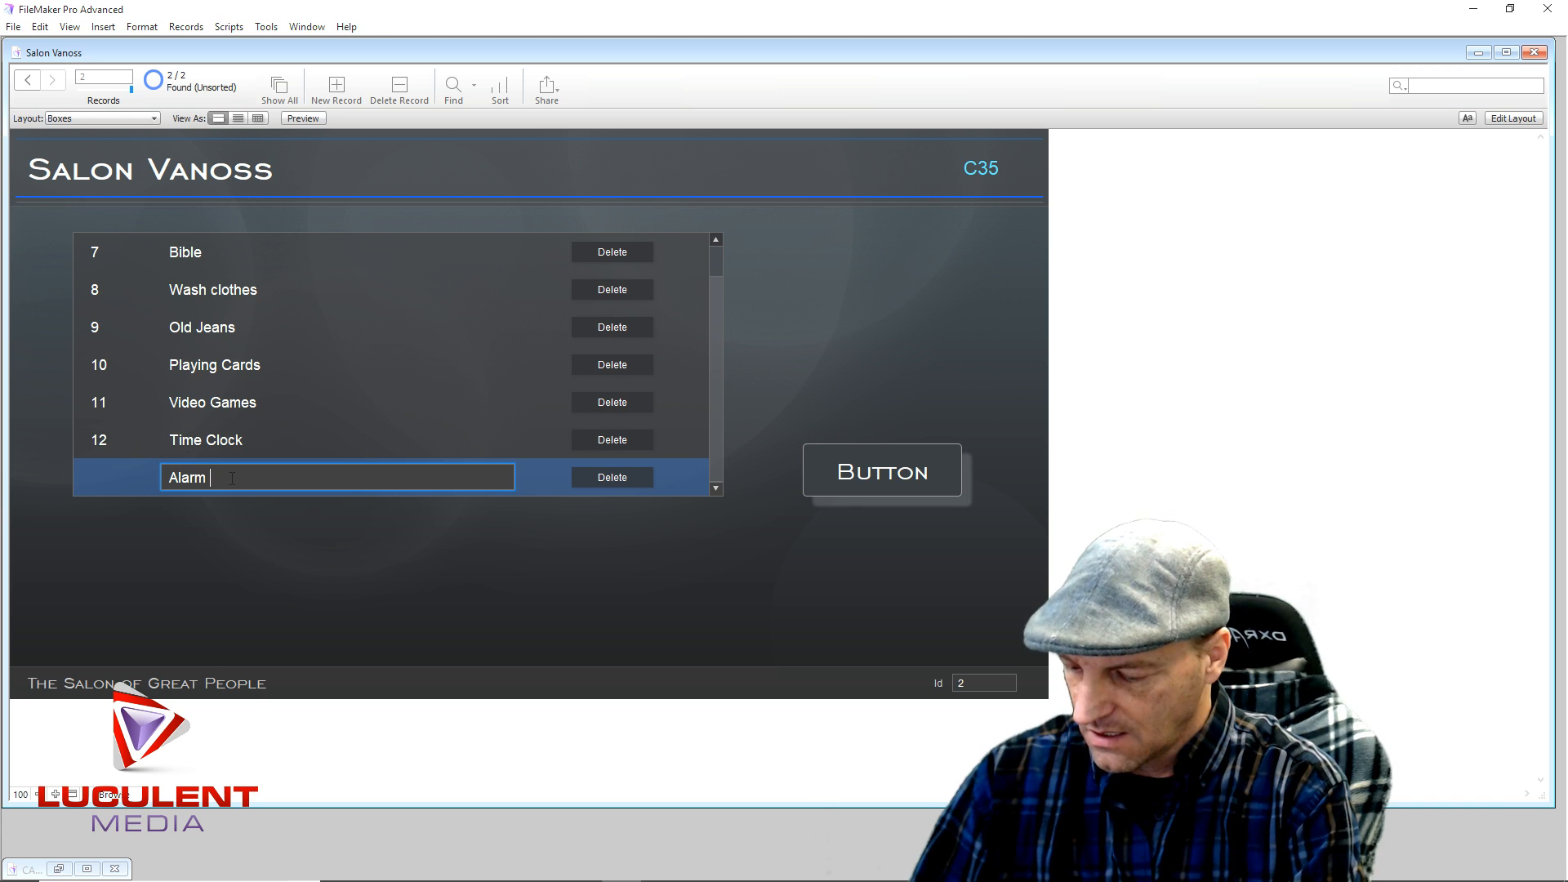
{"action": "type", "text": " Clock"}
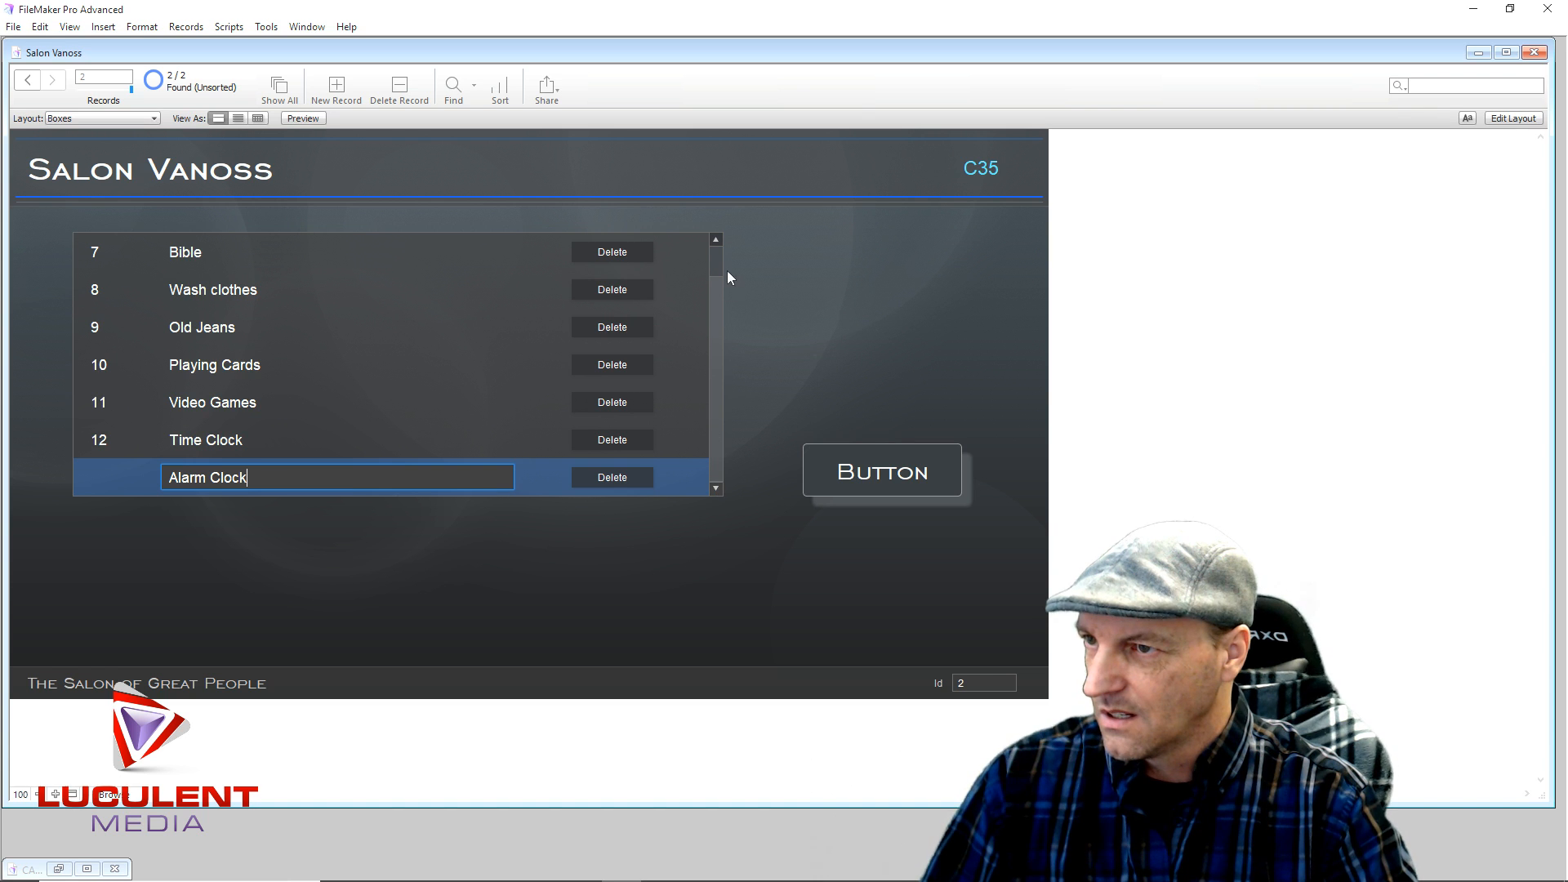
{"action": "scroll", "coordinate": [718, 266], "scroll_direction": "up", "scroll_amount": 1}
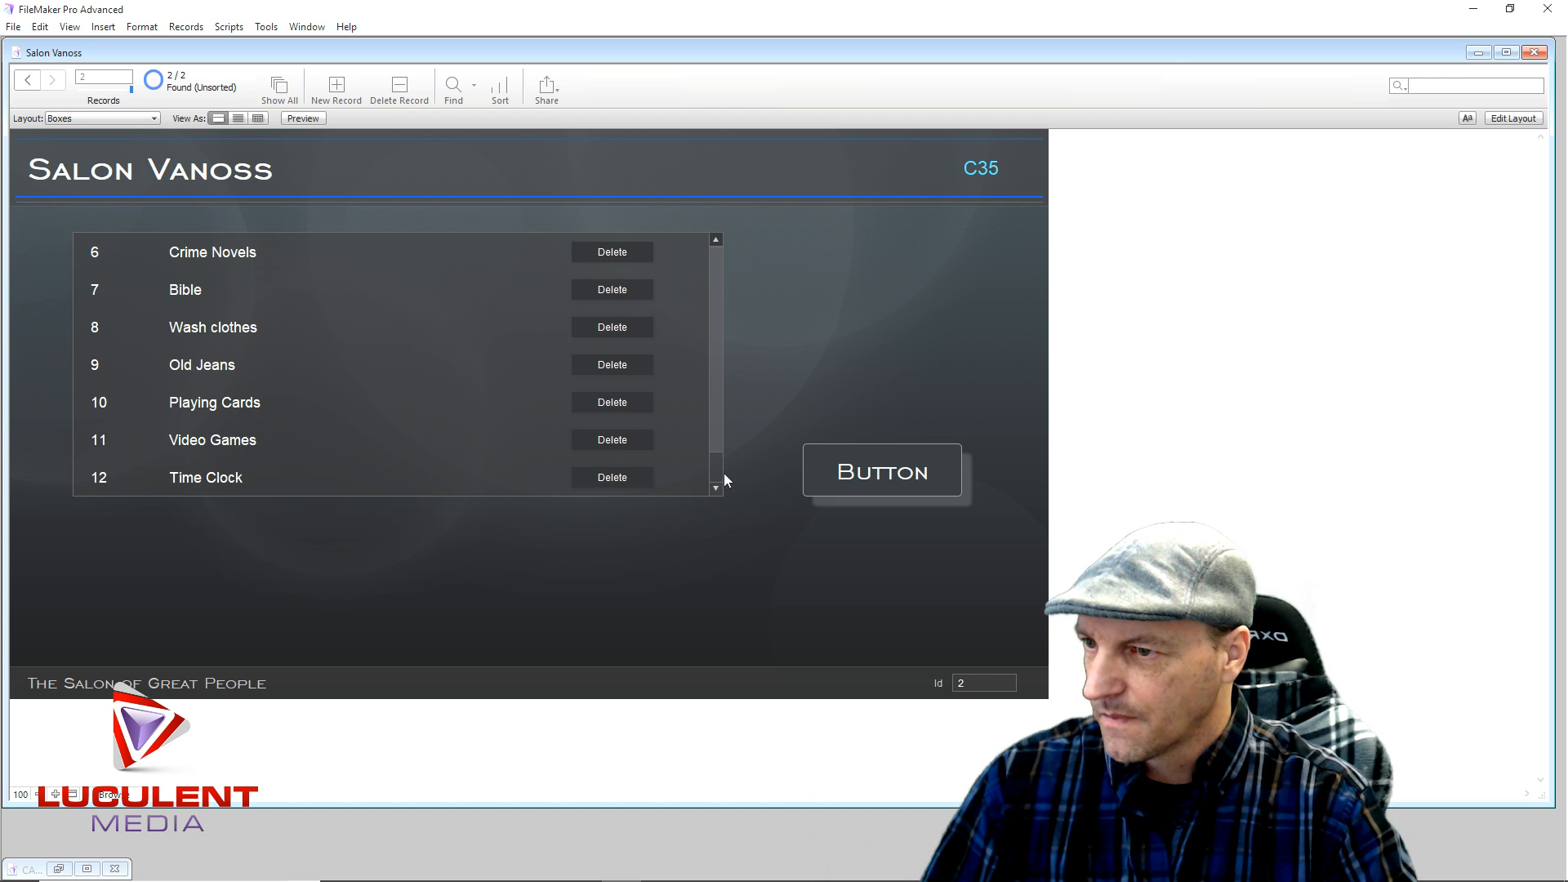
Add Shoes in the portal row below Alarm Clock of box C35 and commit the new item.
{"action": "scroll", "coordinate": [718, 474], "scroll_direction": "down", "scroll_amount": 1}
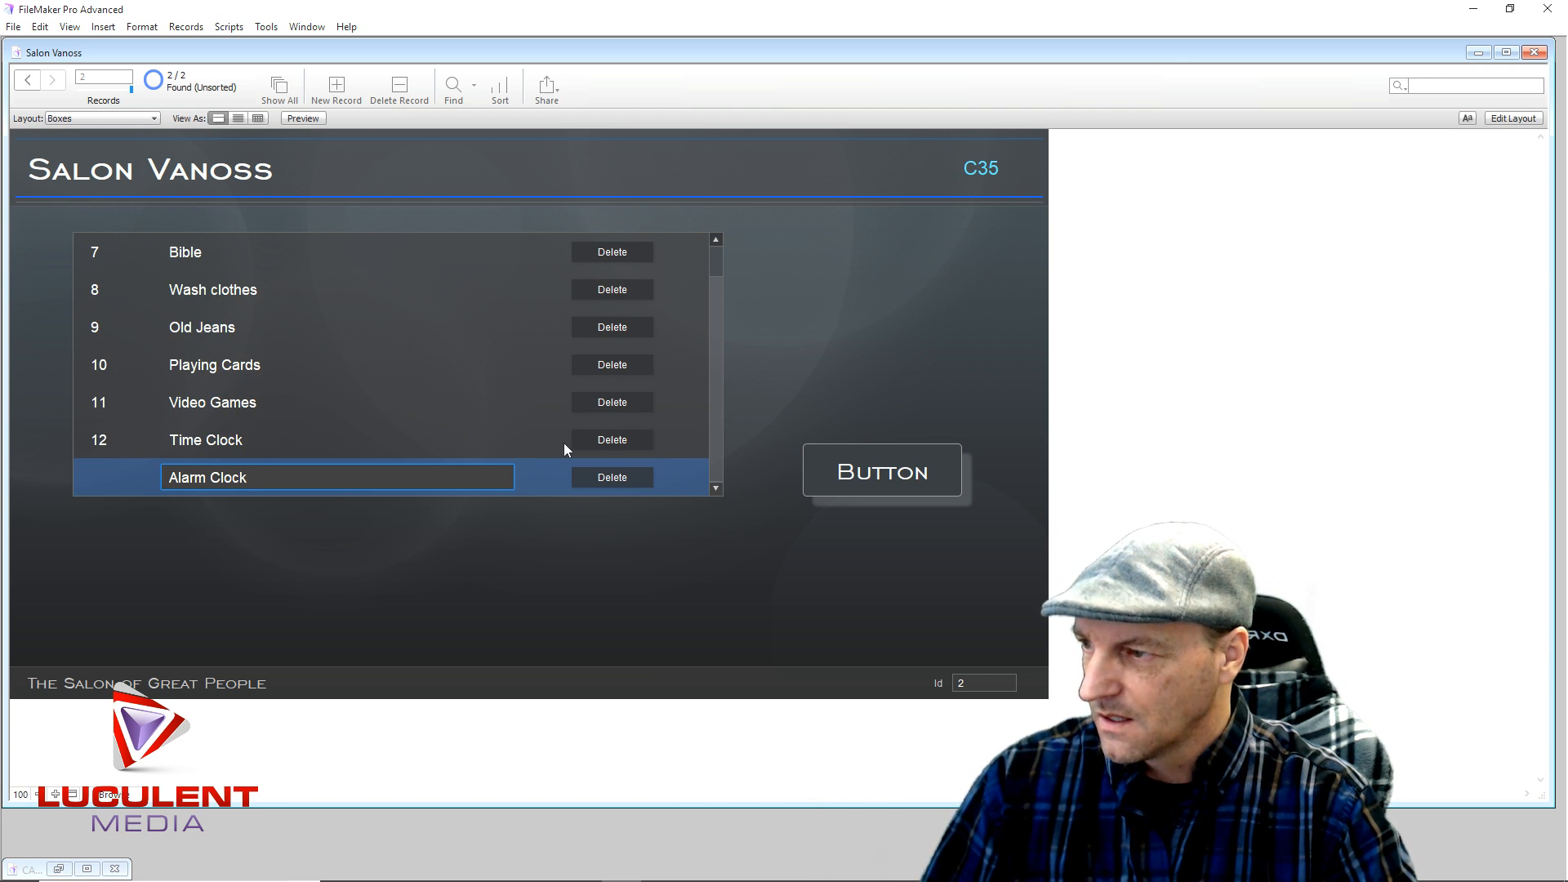
{"action": "key", "text": "Tab"}
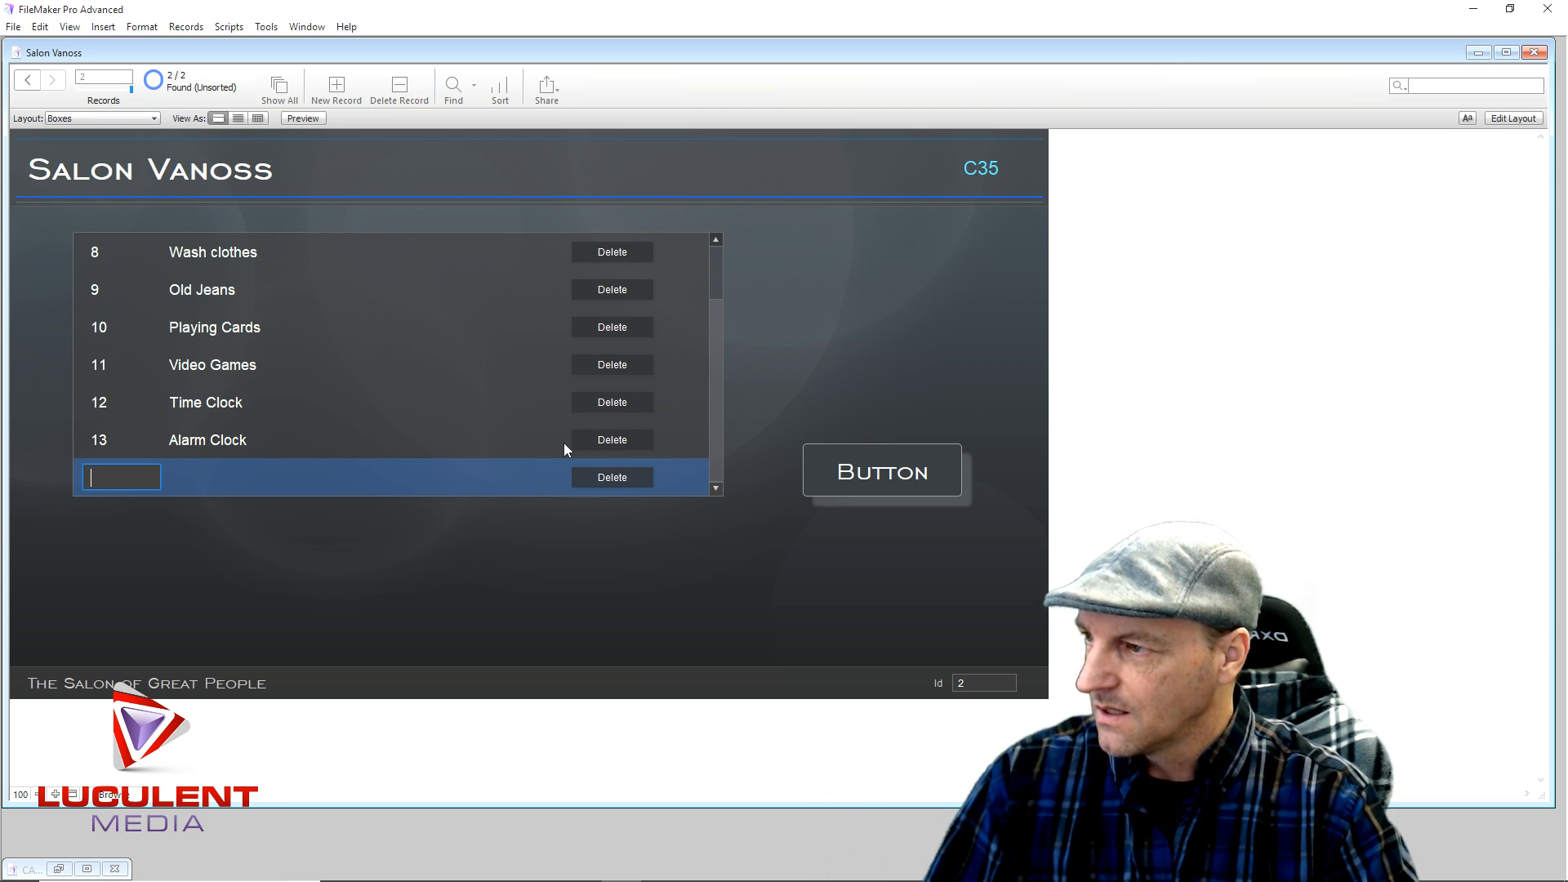
{"action": "key", "text": "Tab"}
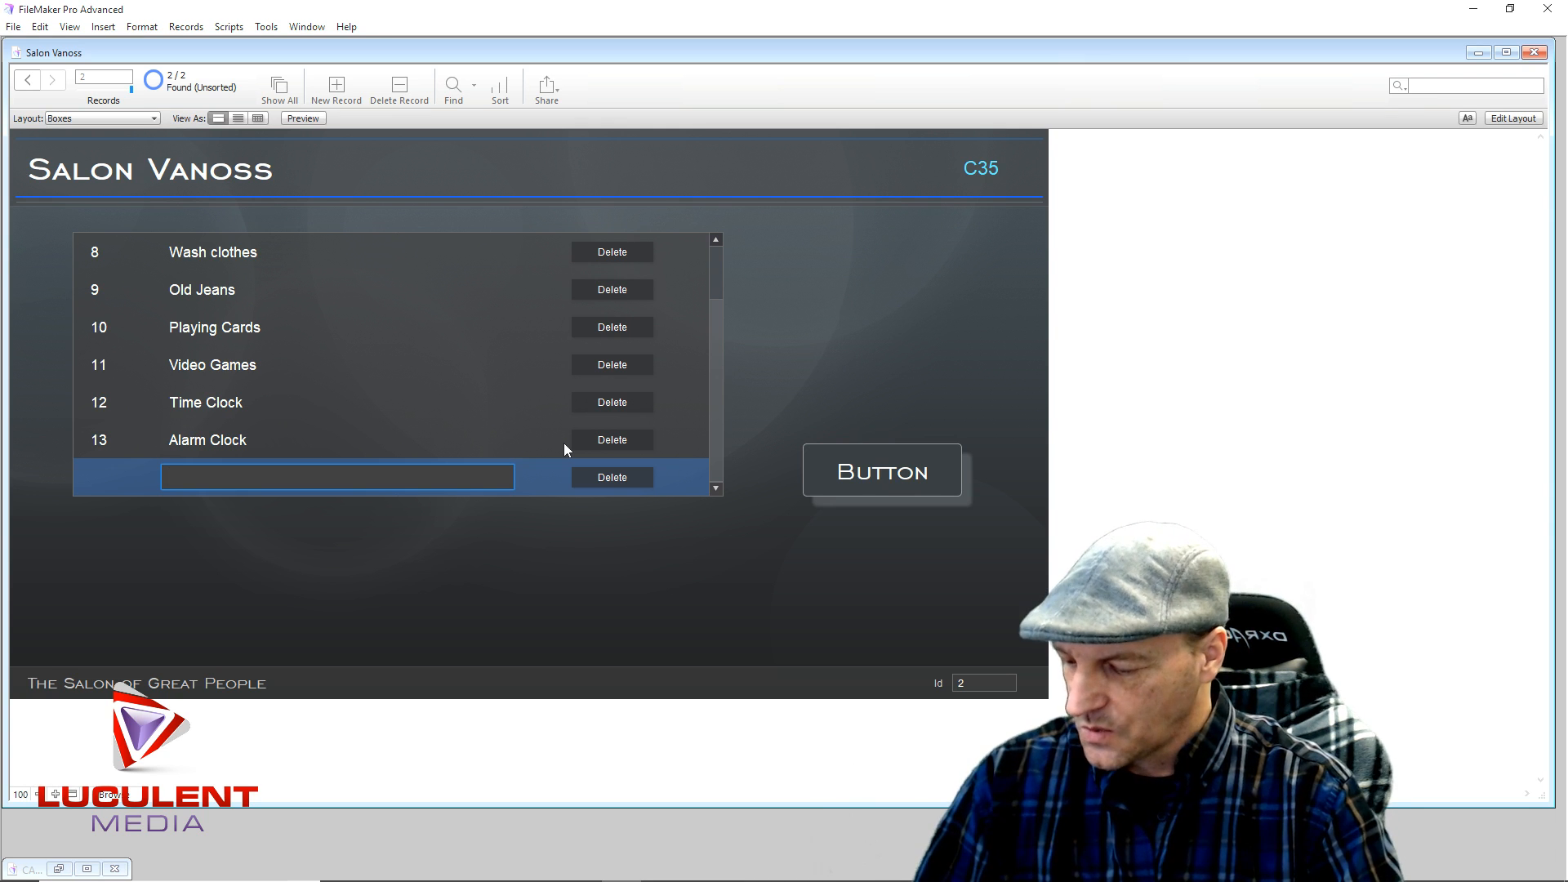
{"action": "type", "text": "Shoes"}
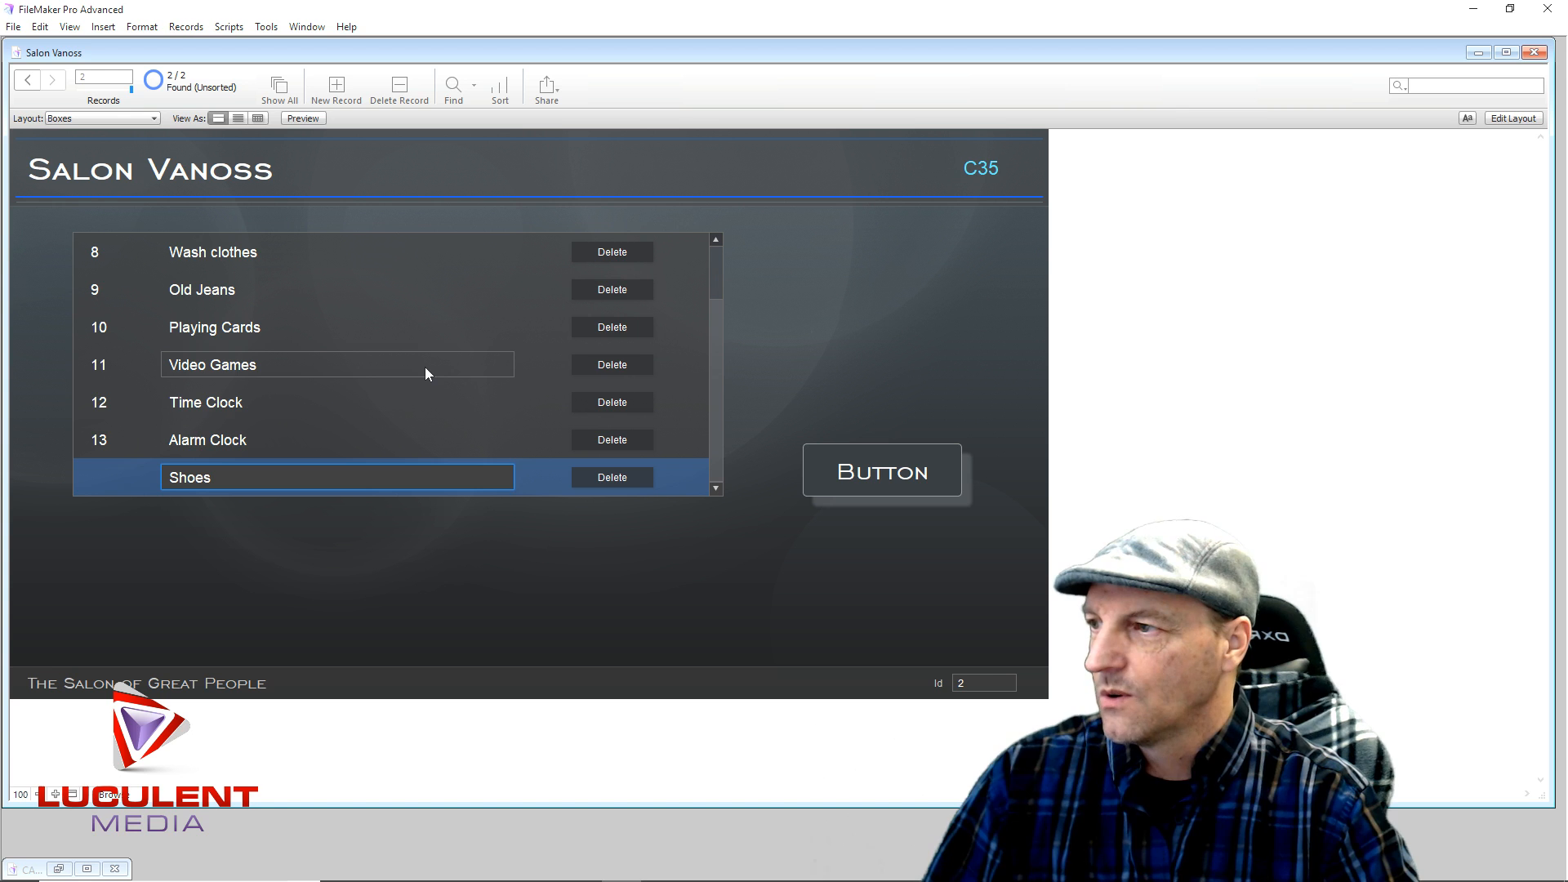
{"action": "left_click", "coordinate": [425, 366]}
{"action": "left_click", "coordinate": [433, 299]}
{"action": "left_click", "coordinate": [453, 441]}
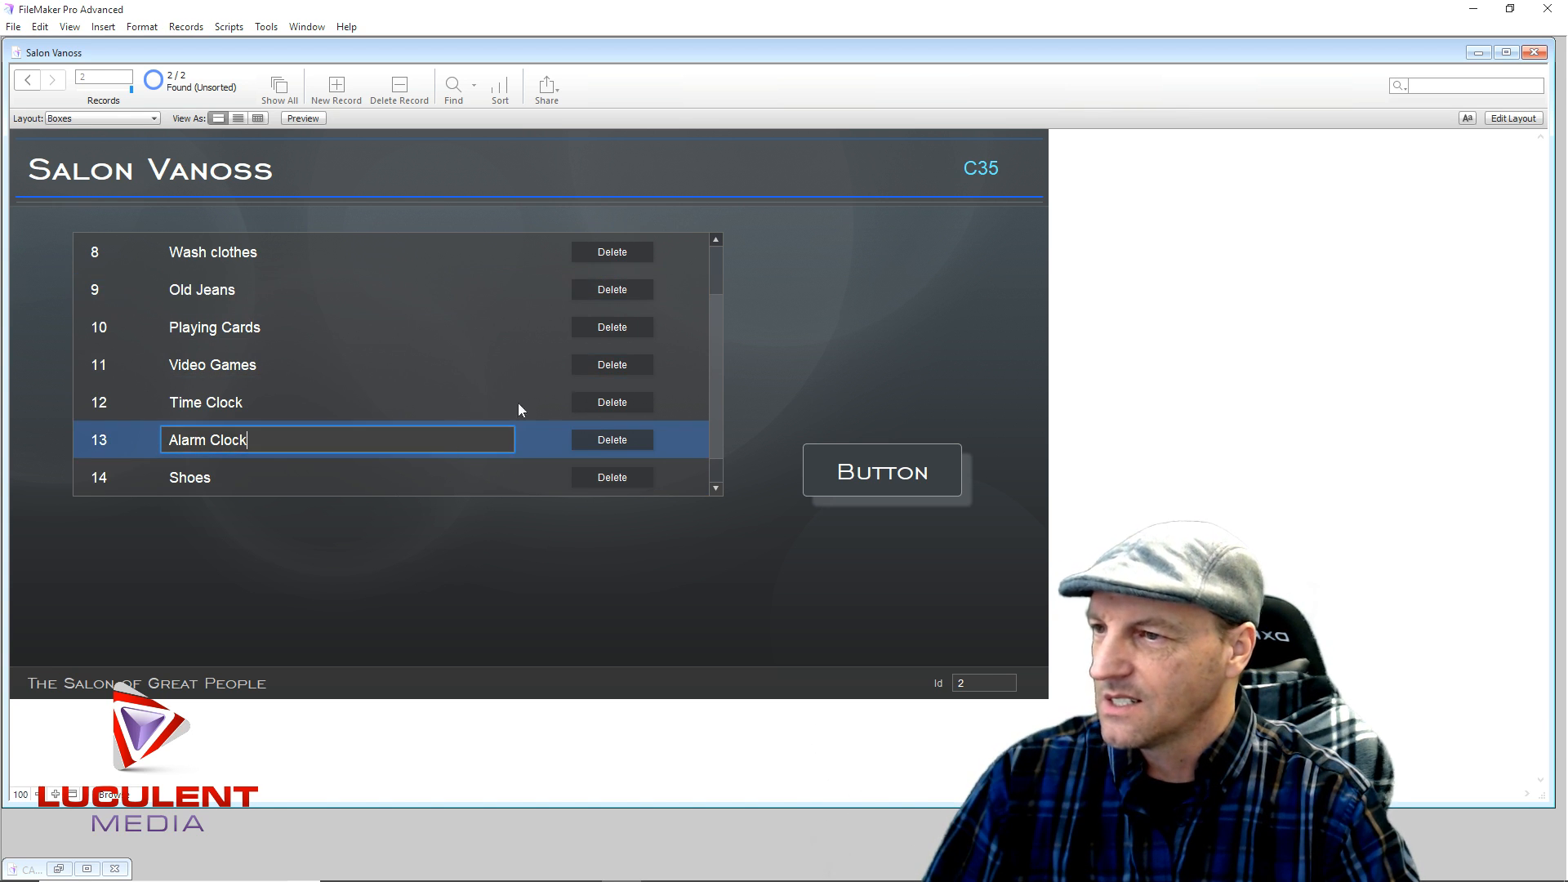
Look through the whole item list of box C35 and return to the main layout.
{"action": "scroll", "coordinate": [712, 280], "scroll_direction": "up", "scroll_amount": 2}
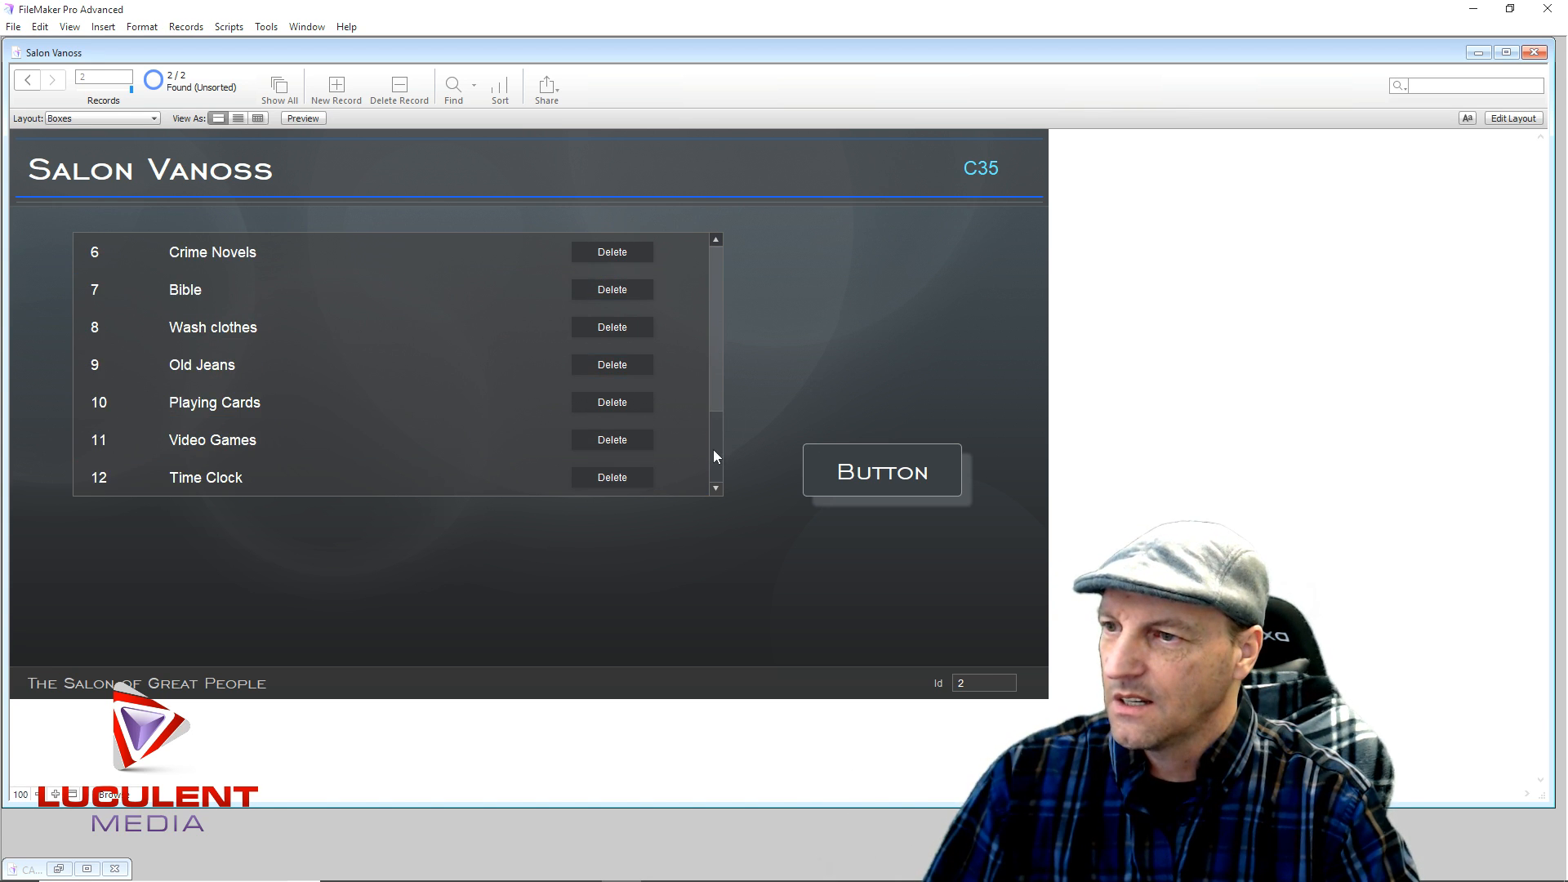
{"action": "scroll", "coordinate": [714, 455], "scroll_direction": "down", "scroll_amount": 3}
{"action": "left_click_drag", "start_coordinate": [717, 238], "coordinate": [717, 238]}
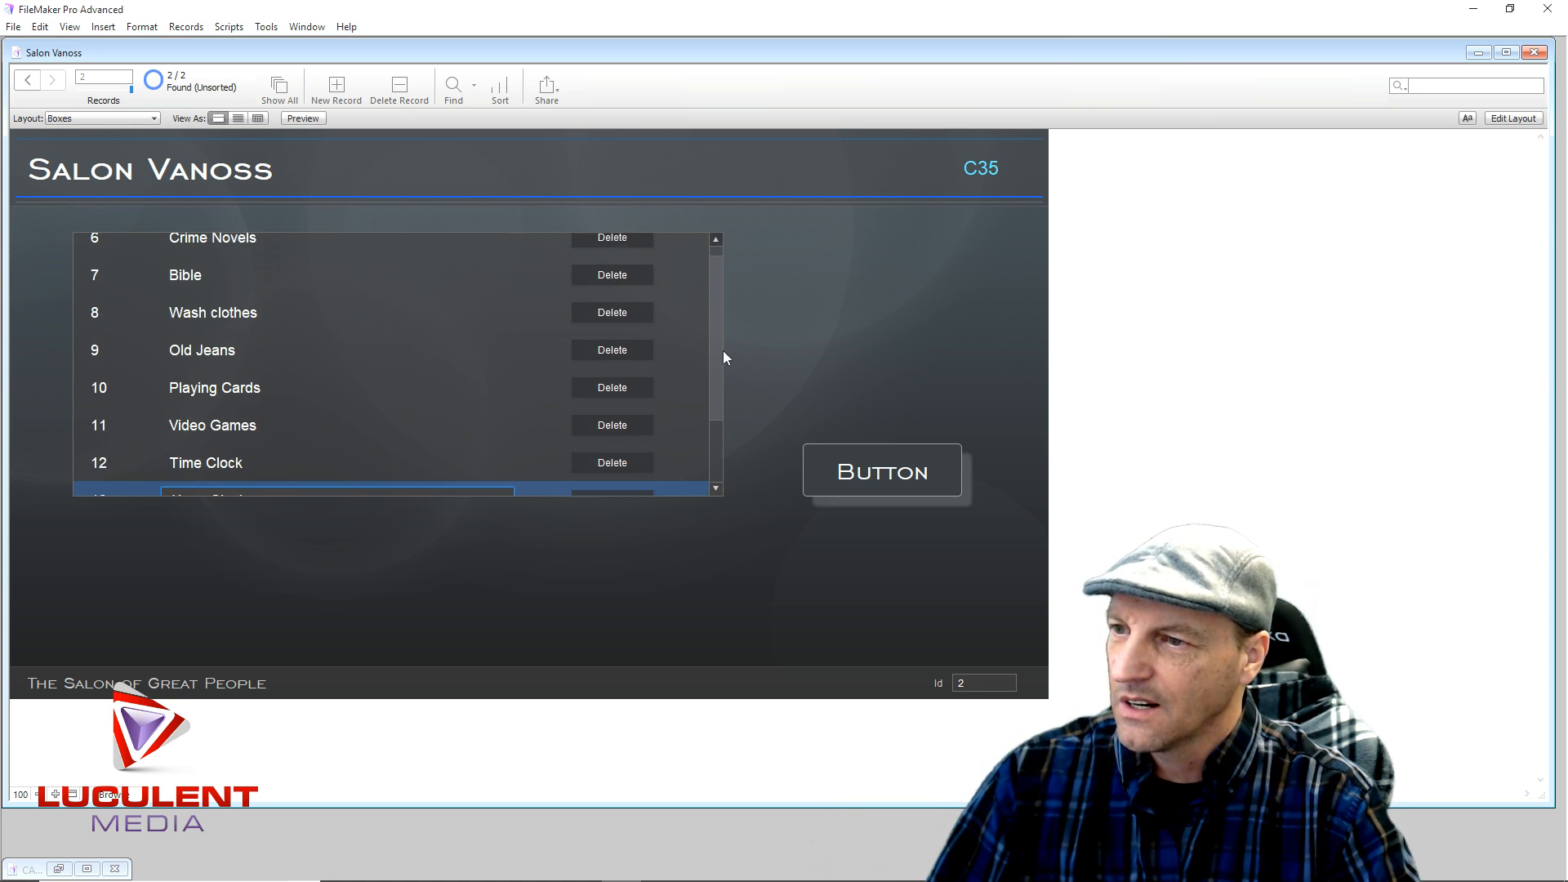
{"action": "left_click_drag", "start_coordinate": [719, 489], "coordinate": [719, 489]}
{"action": "left_click_drag", "start_coordinate": [715, 243], "coordinate": [716, 245]}
{"action": "left_click", "coordinate": [886, 470]}
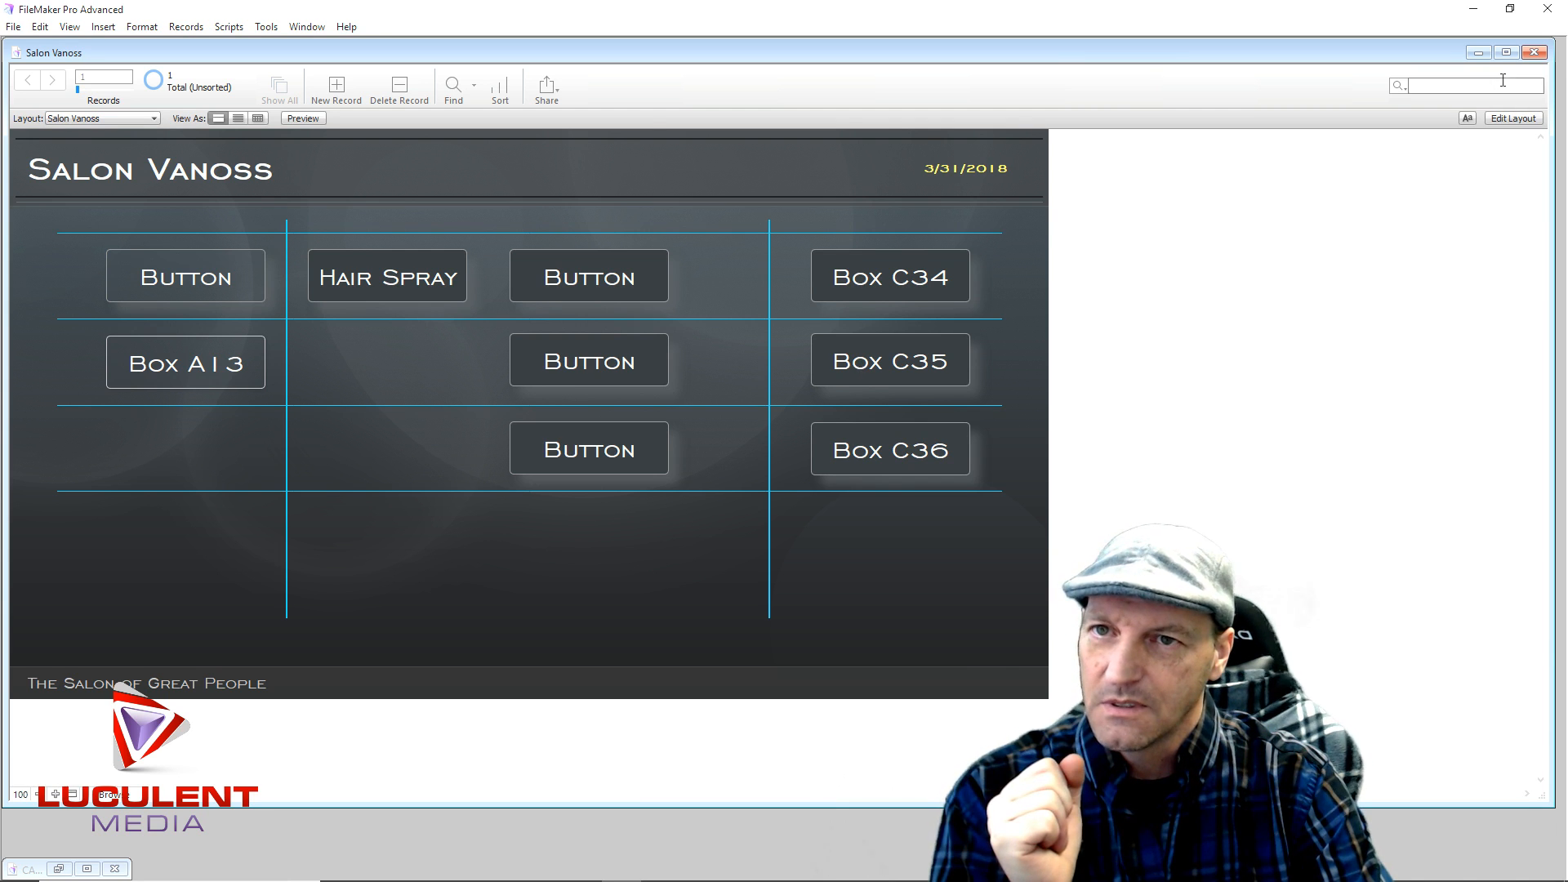
Edit the main layout and choose the Contents_Boxes script as the Box C35 button's action.
{"action": "left_click", "coordinate": [1514, 119]}
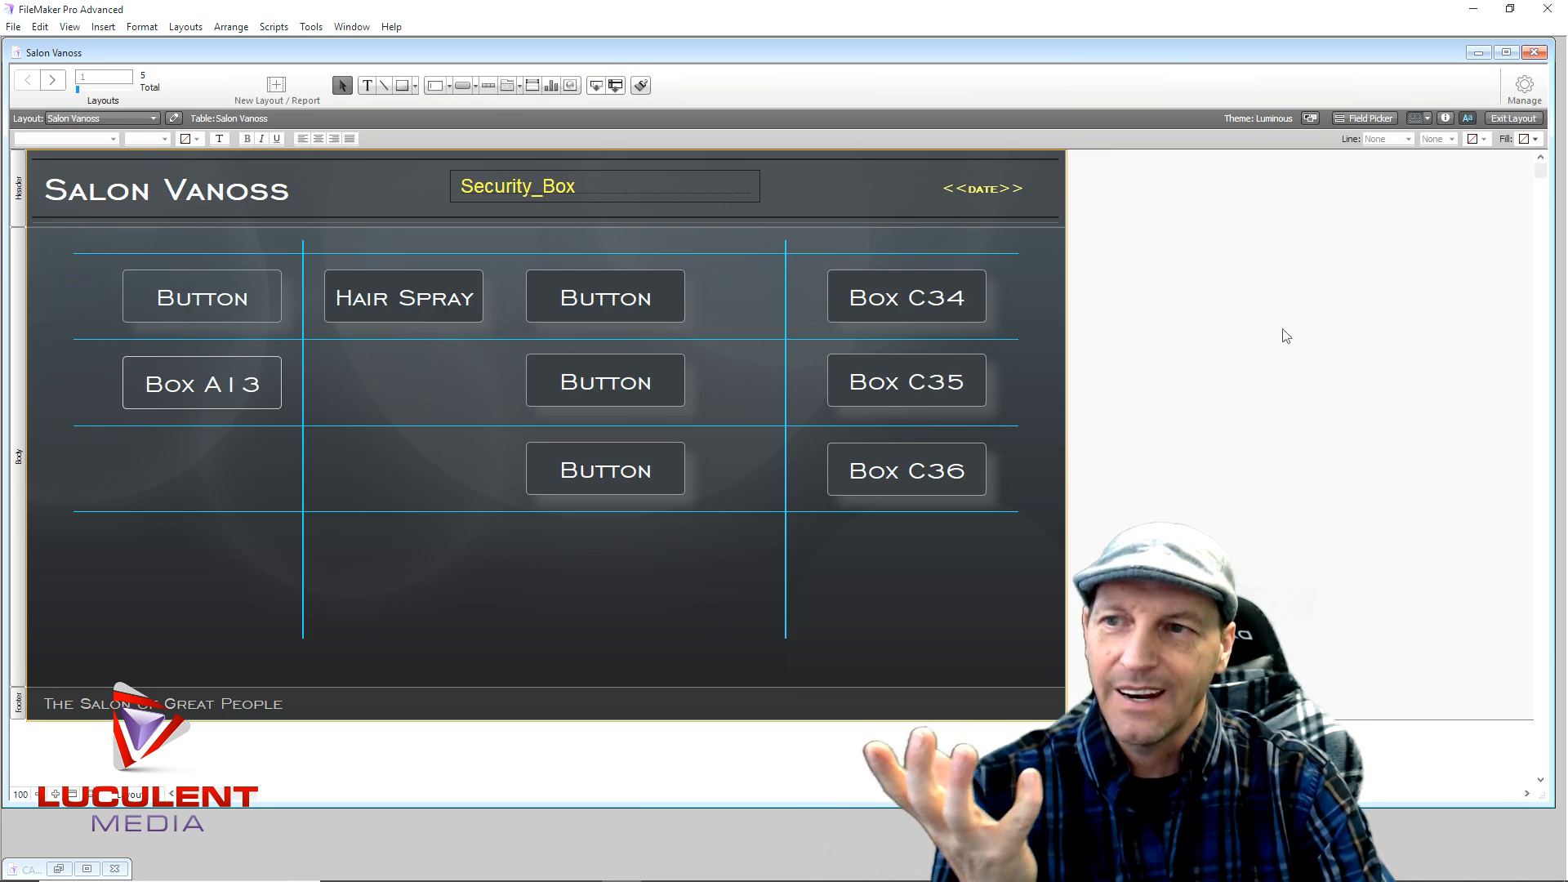
{"action": "left_click", "coordinate": [869, 384]}
{"action": "double_click", "coordinate": [870, 384]}
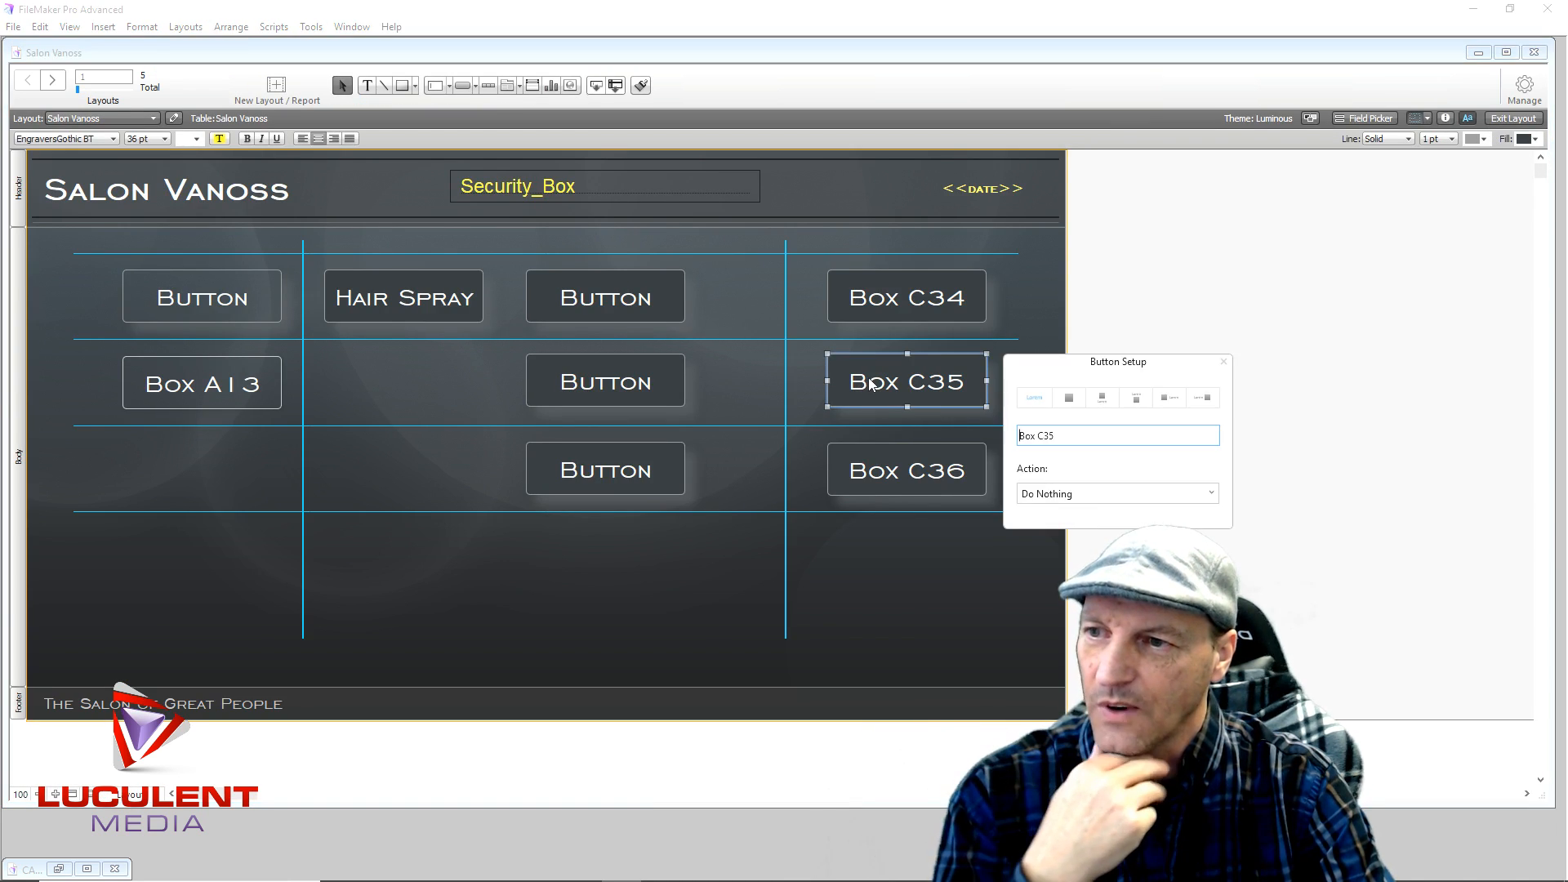
{"action": "left_click", "coordinate": [1075, 494]}
{"action": "left_click", "coordinate": [1062, 548]}
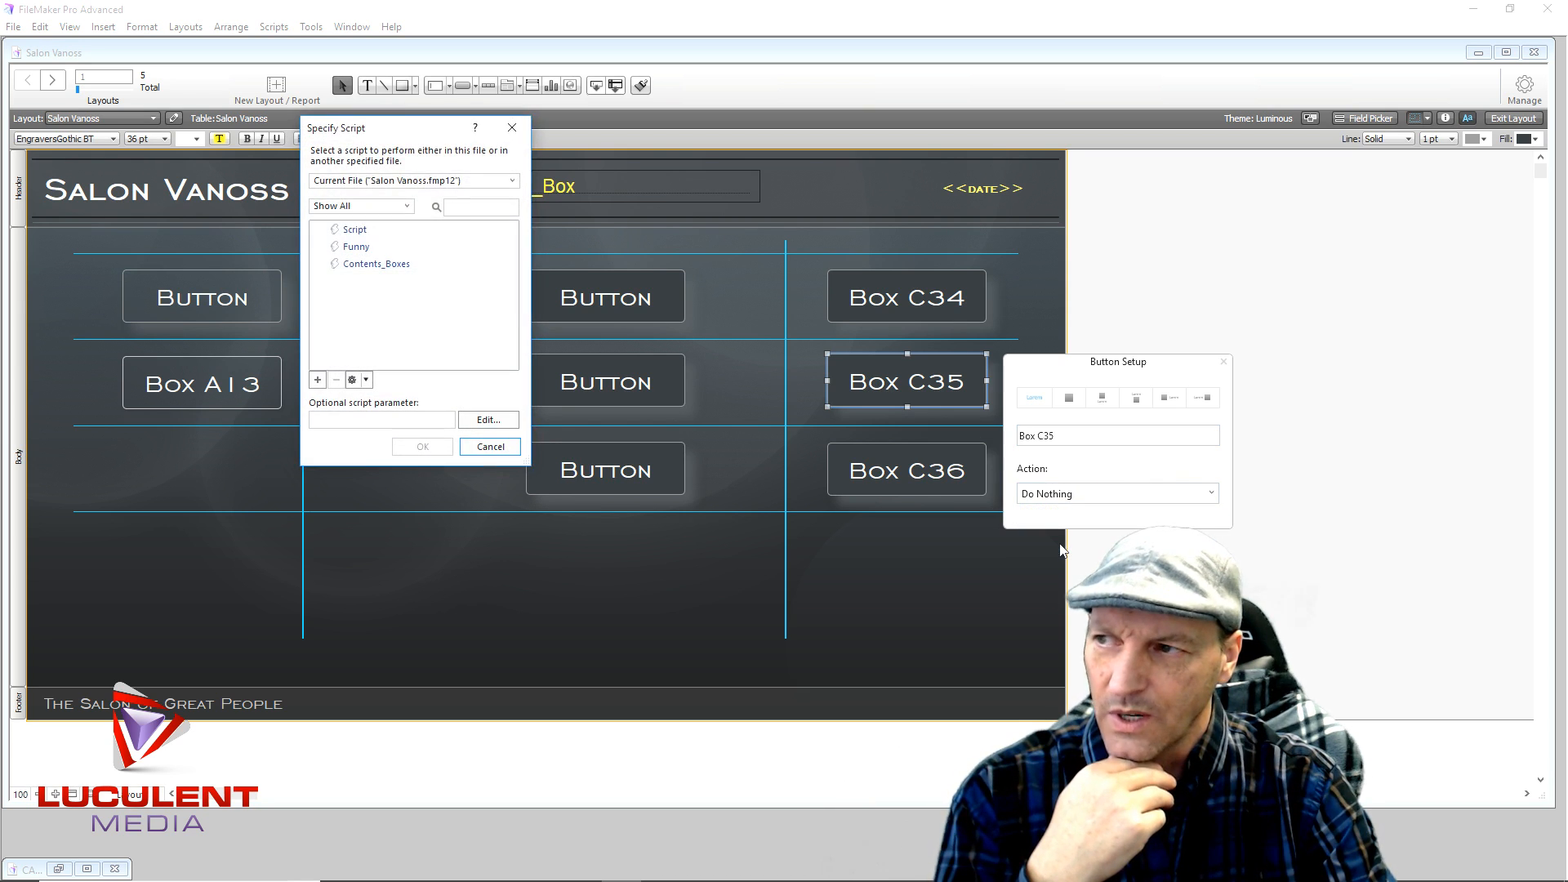
{"action": "left_click", "coordinate": [361, 266]}
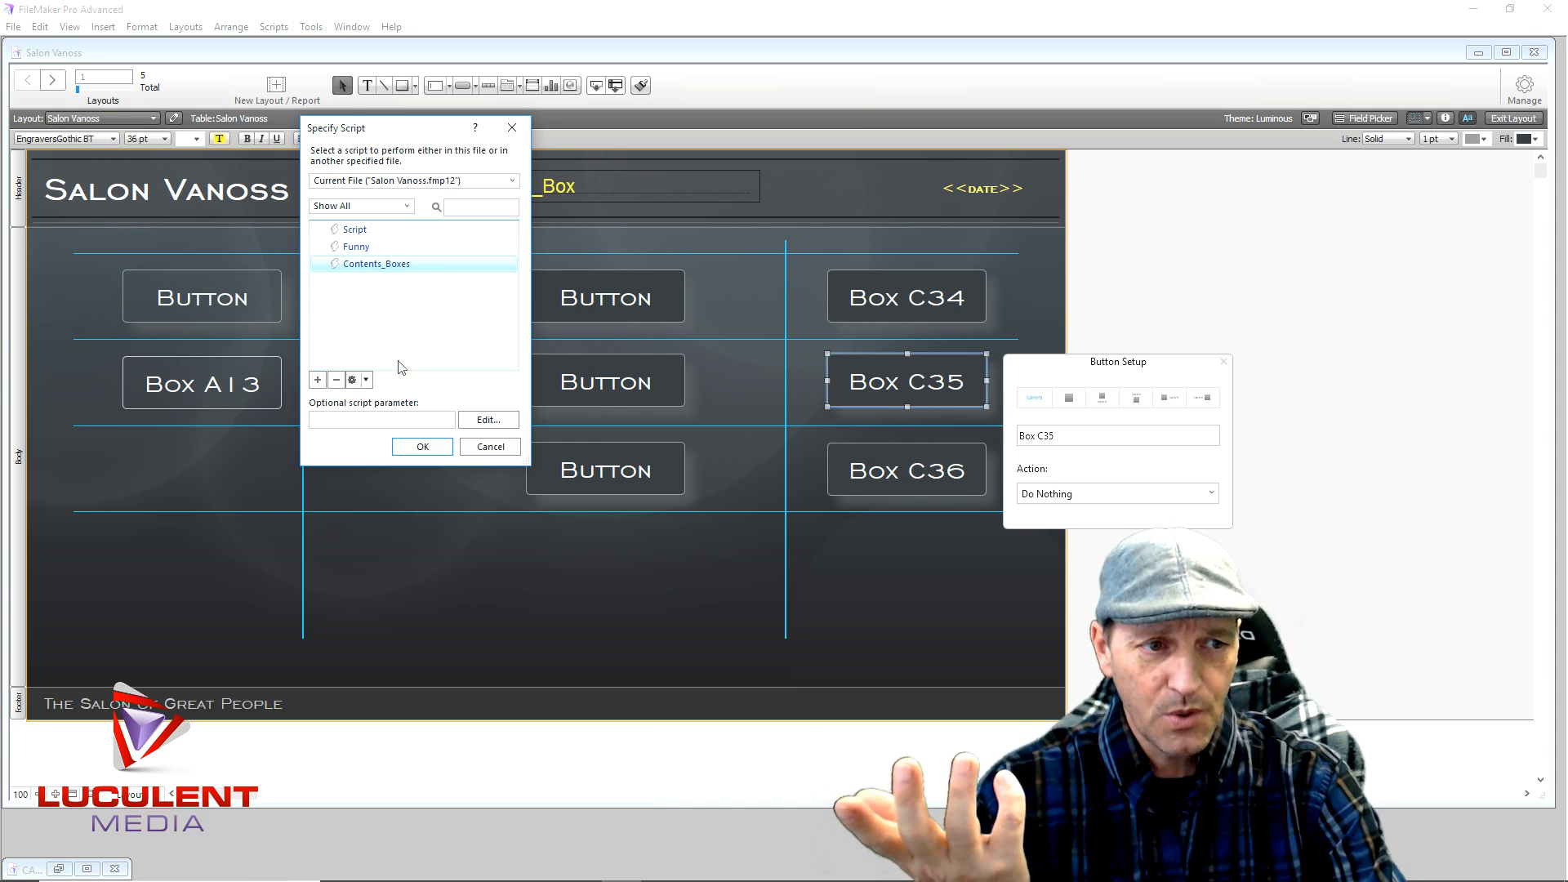
Set the Box C35 button's script parameter to C35, turn on its hand cursor option and return to Browse mode.
{"action": "left_click", "coordinate": [344, 418]}
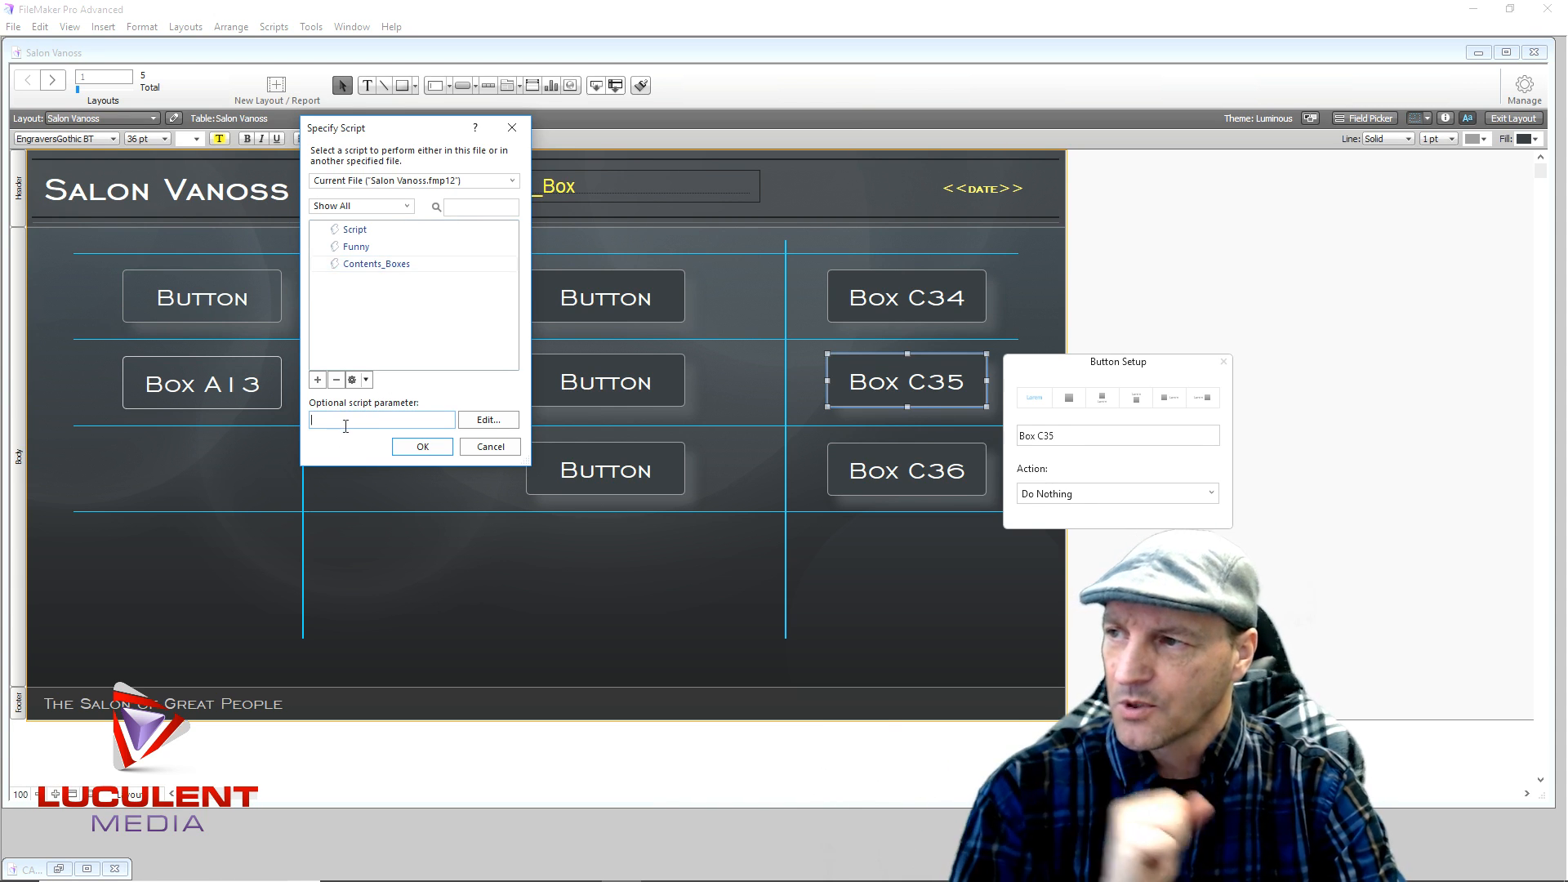
{"action": "type", "text": "C#"}
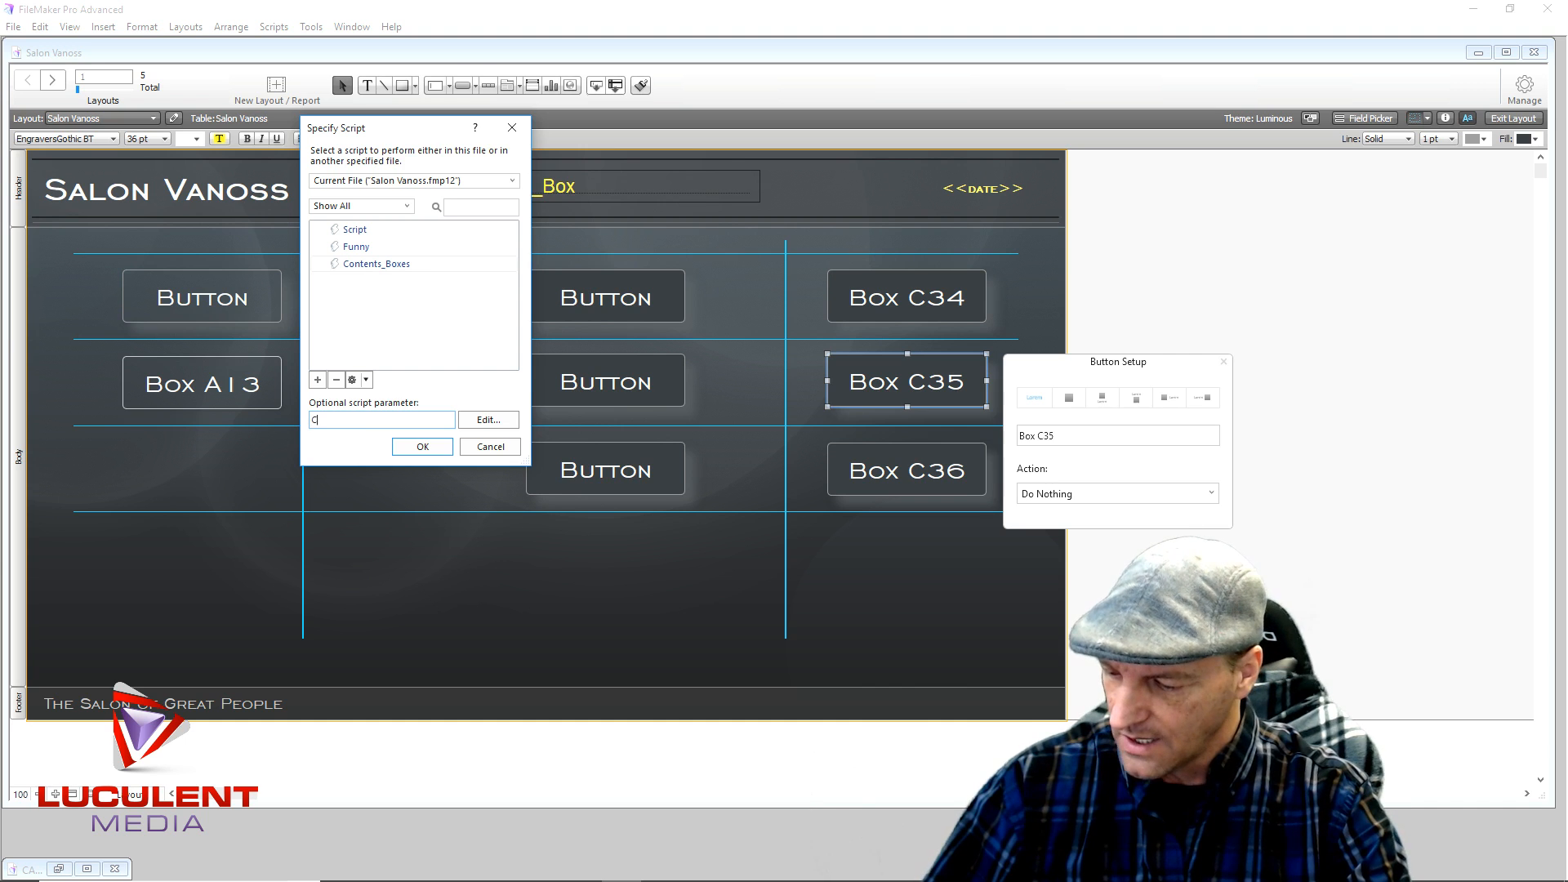
{"action": "key", "text": "BackSpace"}
{"action": "type", "text": "35"}
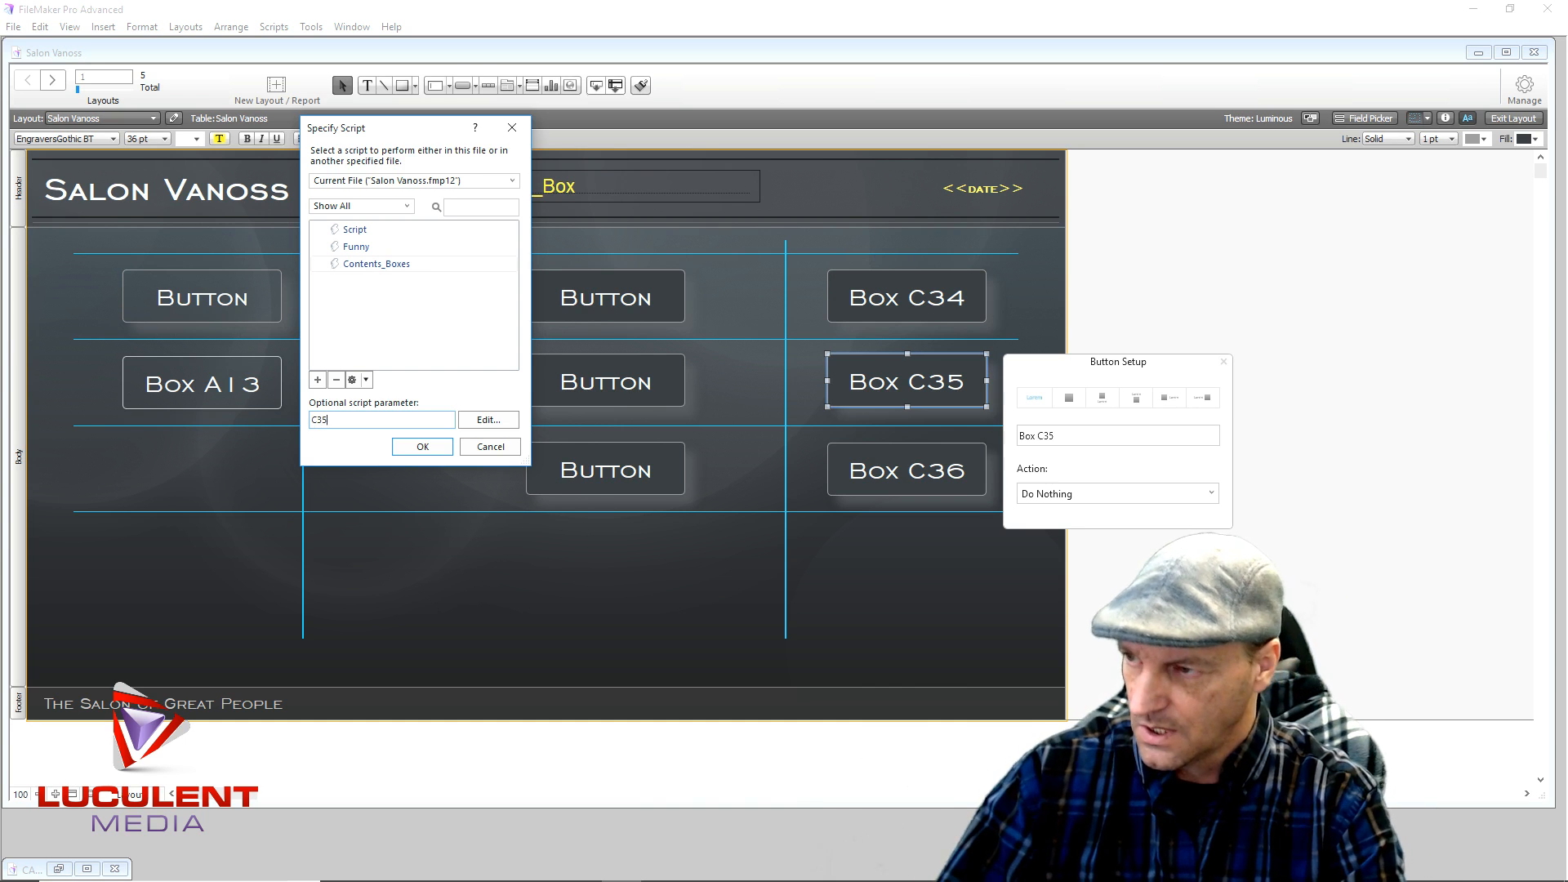
{"action": "left_click", "coordinate": [418, 446]}
{"action": "left_click", "coordinate": [1024, 611]}
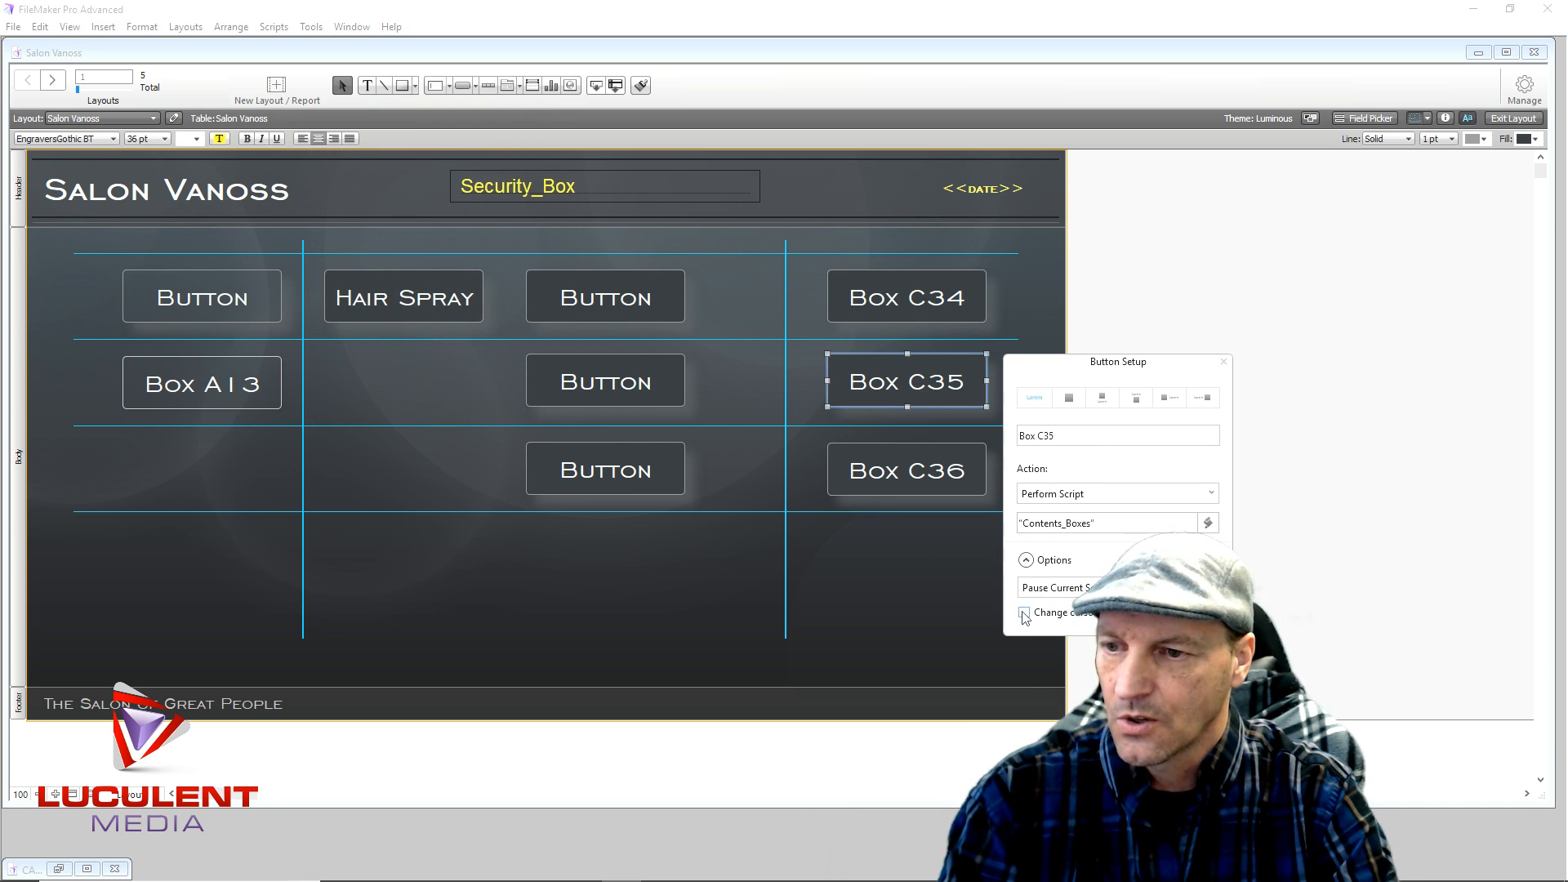
{"action": "left_click", "coordinate": [1224, 362]}
{"action": "left_click", "coordinate": [511, 598]}
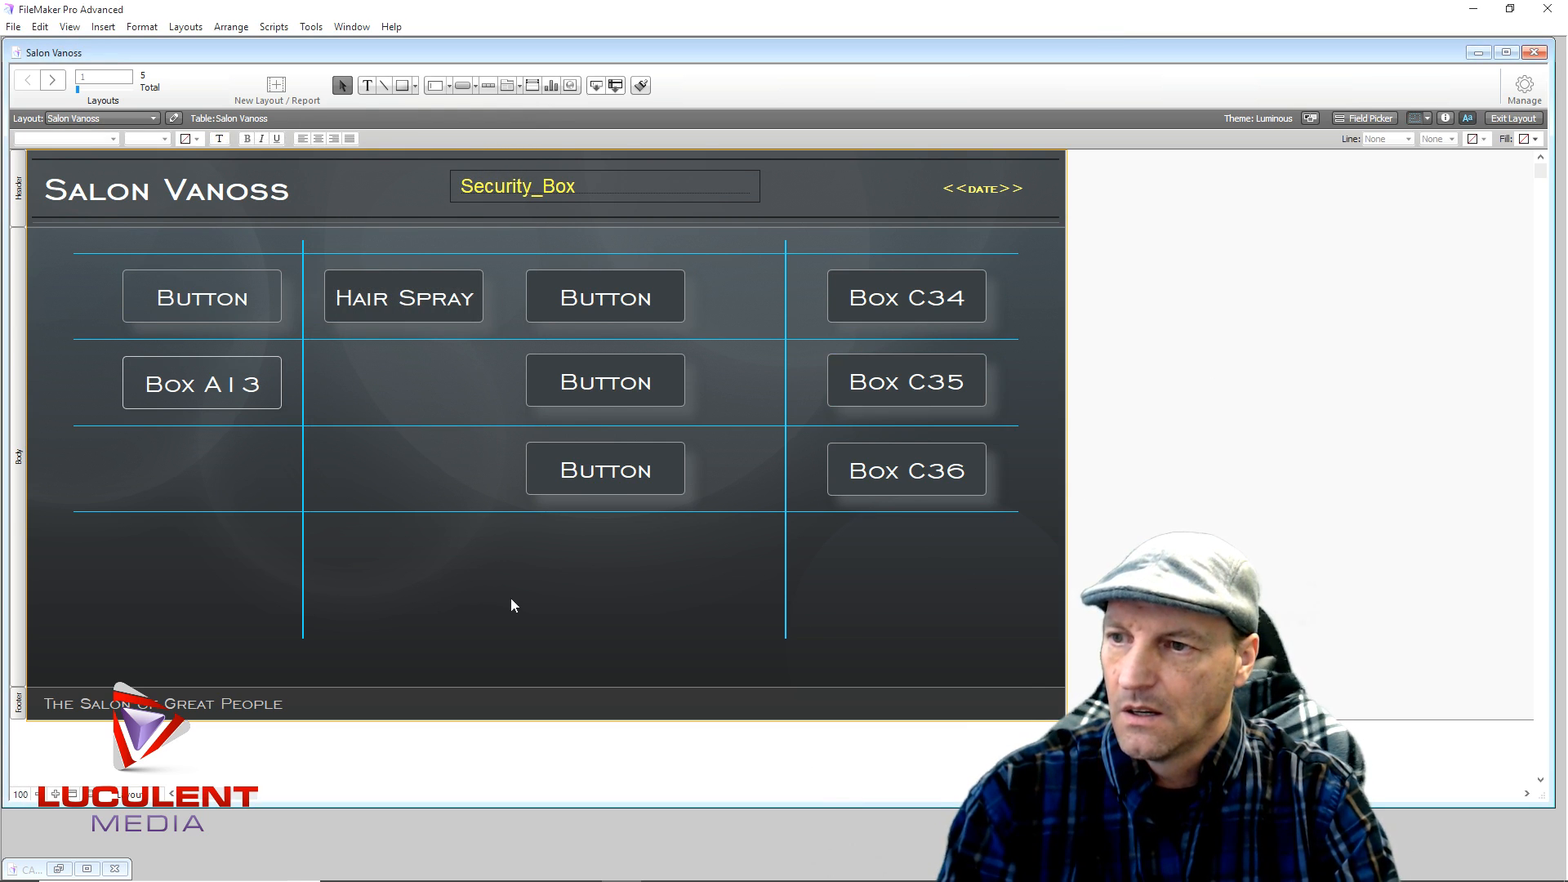
{"action": "left_click", "coordinate": [1514, 119]}
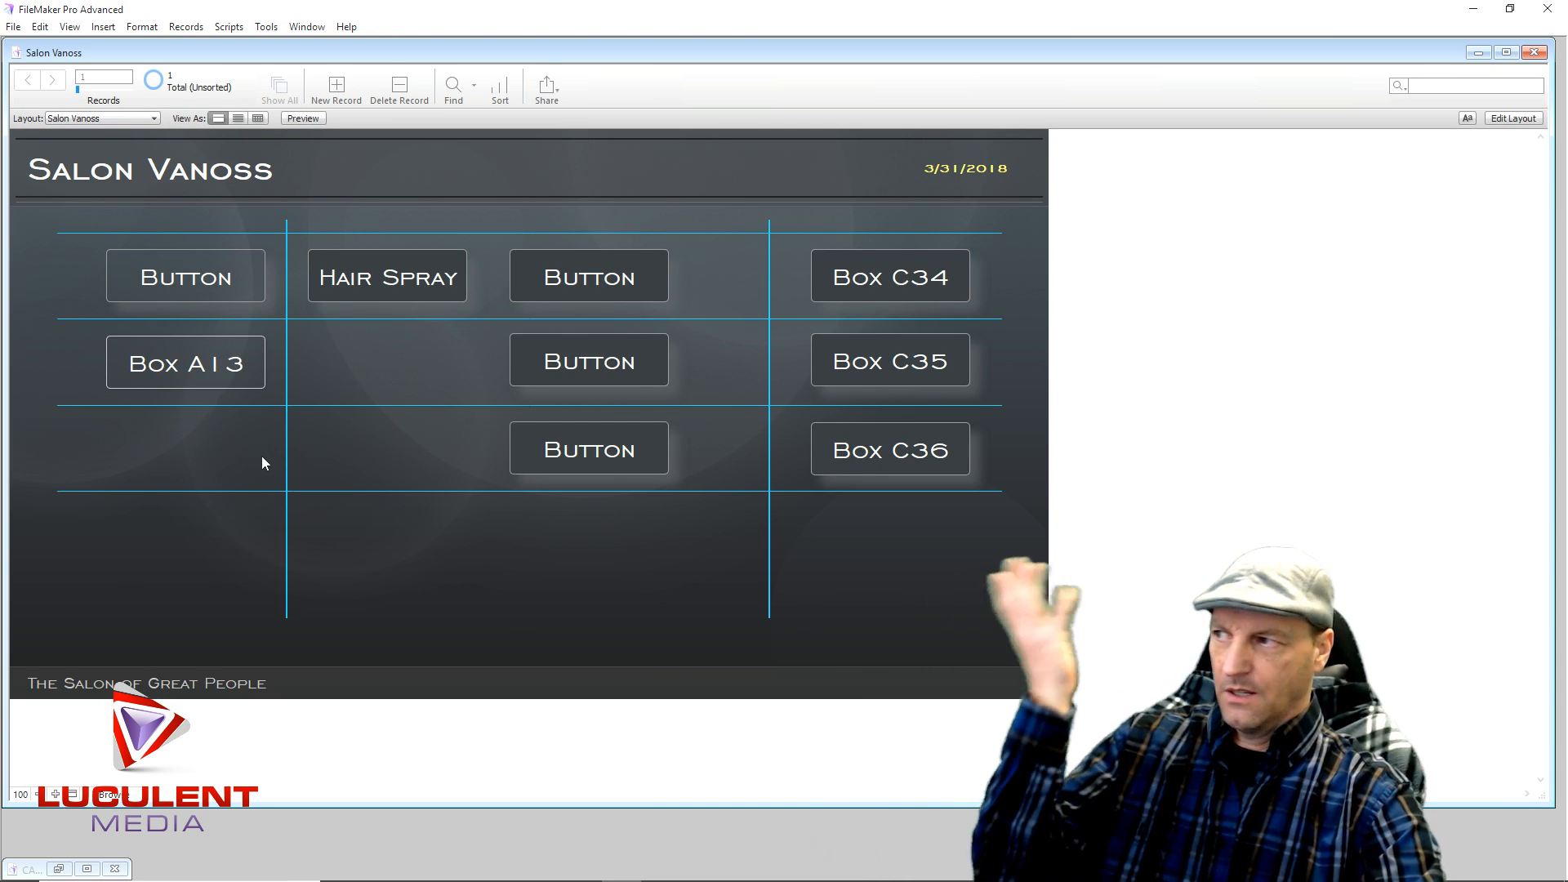
Test the Box C34 button, return to the main layout and test the Box C35 button.
{"action": "left_click", "coordinate": [860, 292]}
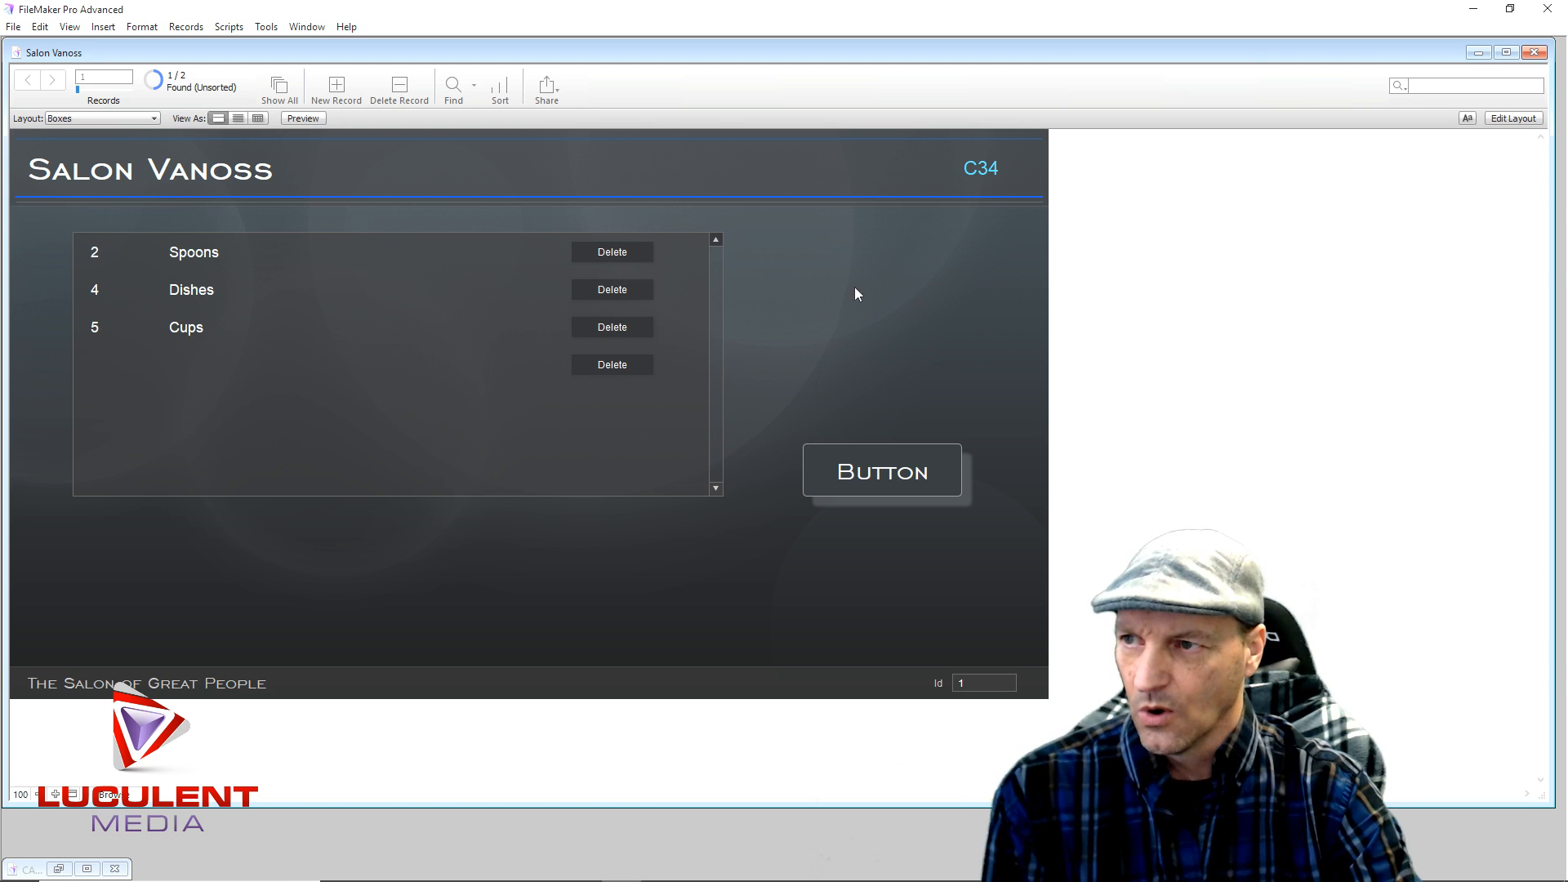
{"action": "left_click", "coordinate": [892, 475]}
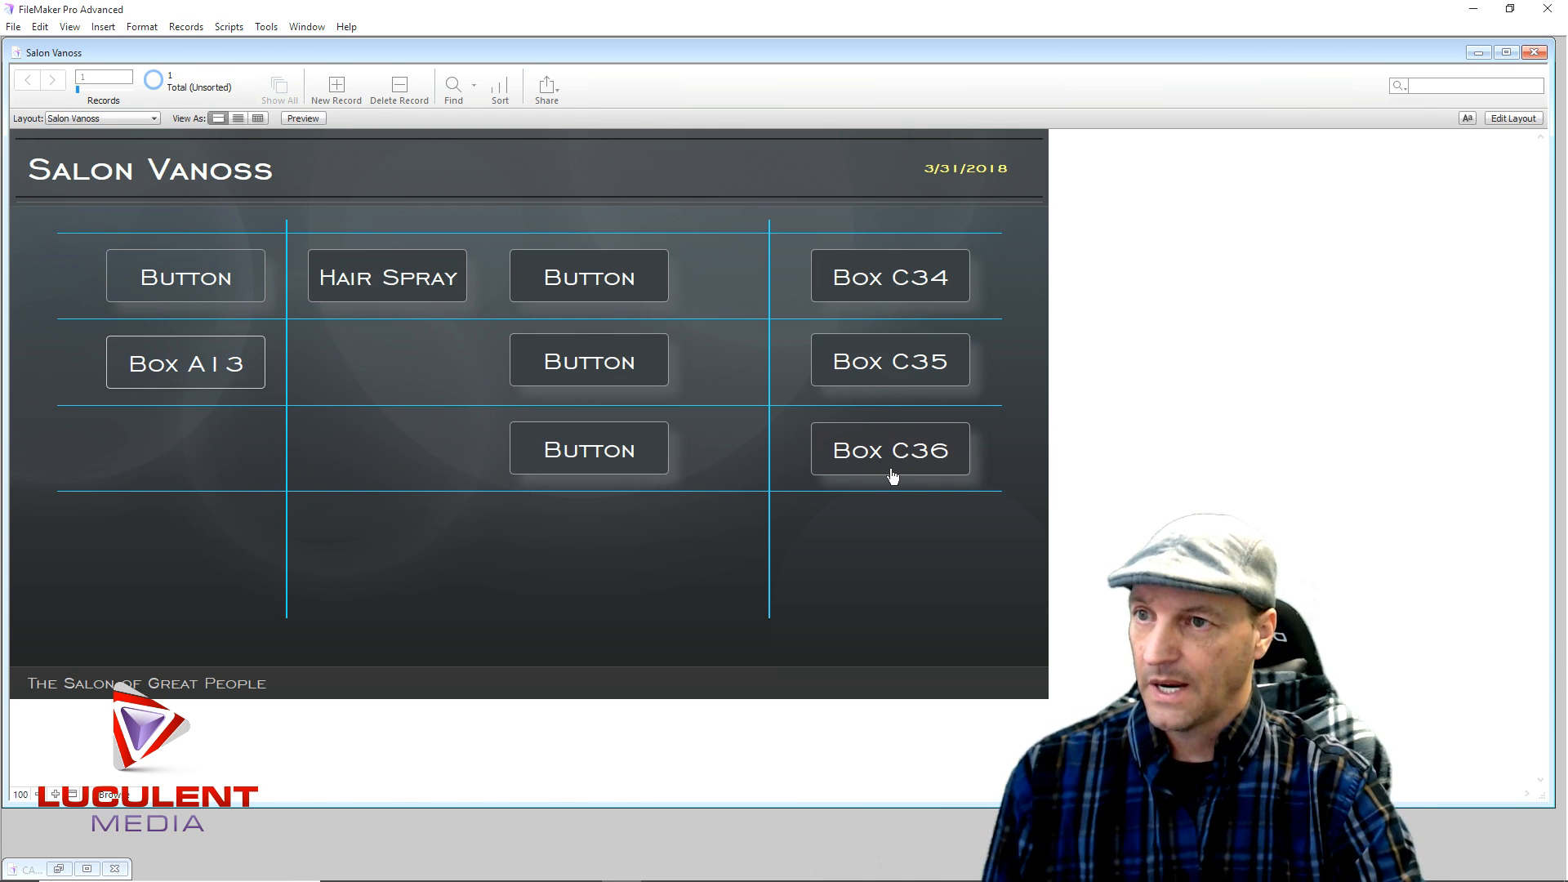
{"action": "left_click", "coordinate": [866, 359]}
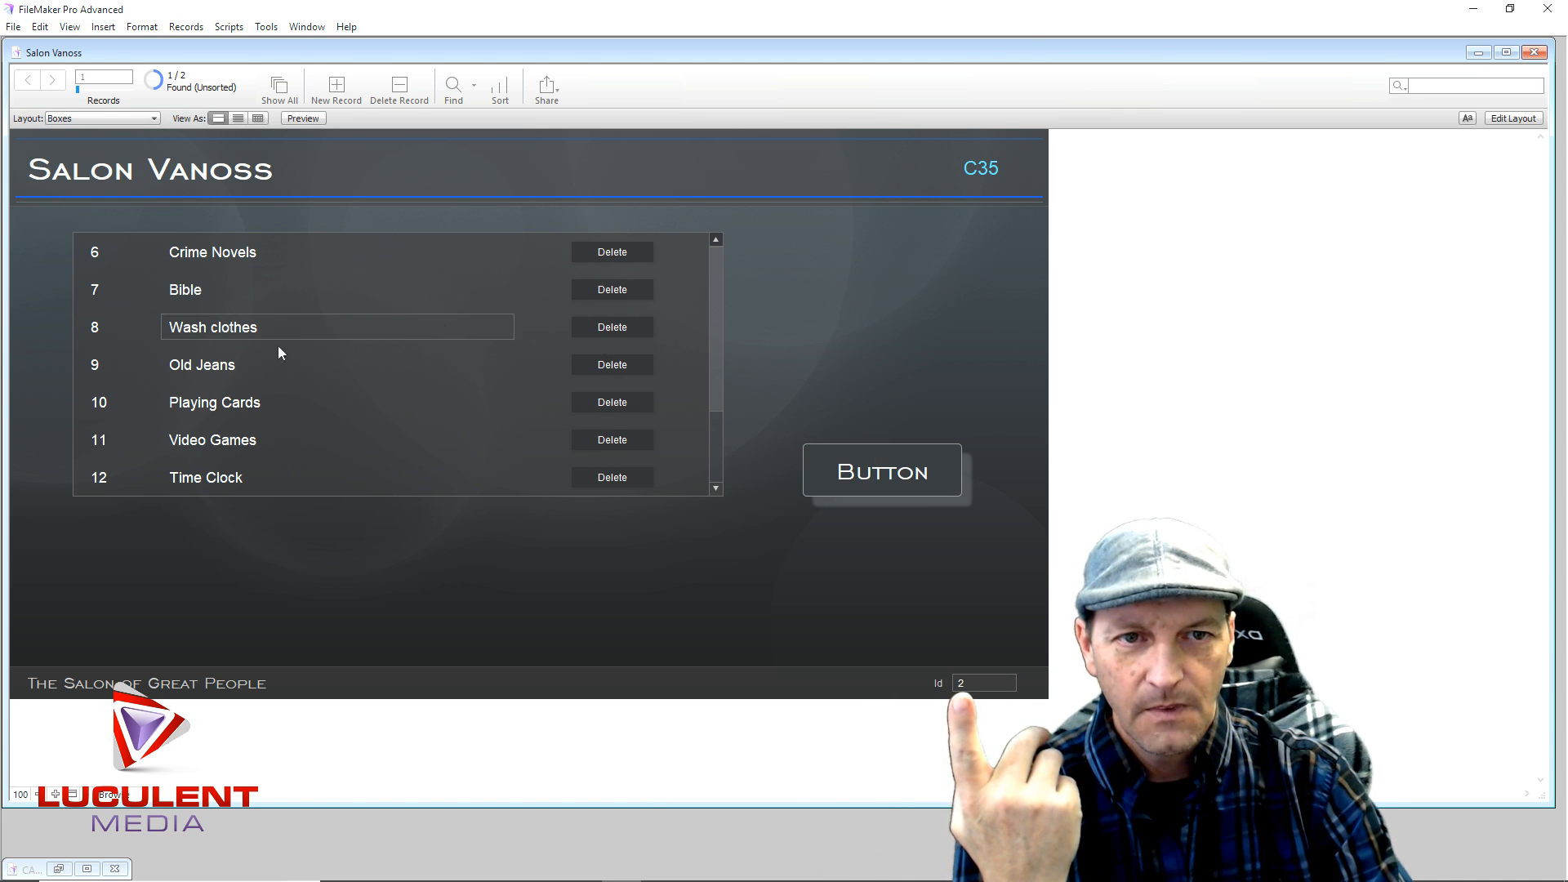
Permanently delete the Bible item from box C35 and return to the main layout.
{"action": "left_click", "coordinate": [582, 289]}
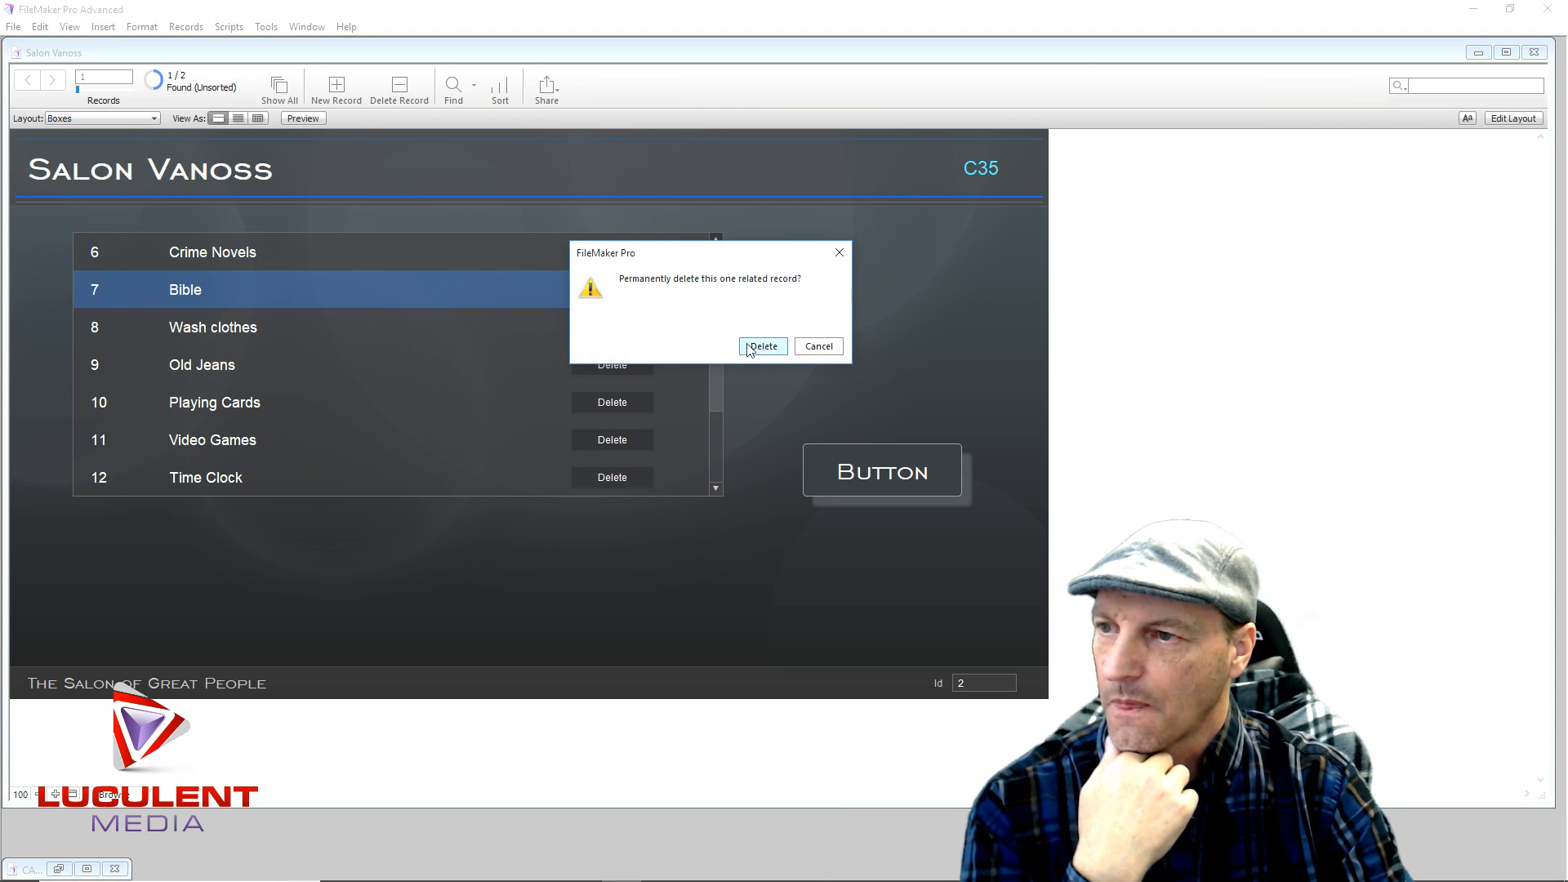
{"action": "left_click", "coordinate": [750, 348]}
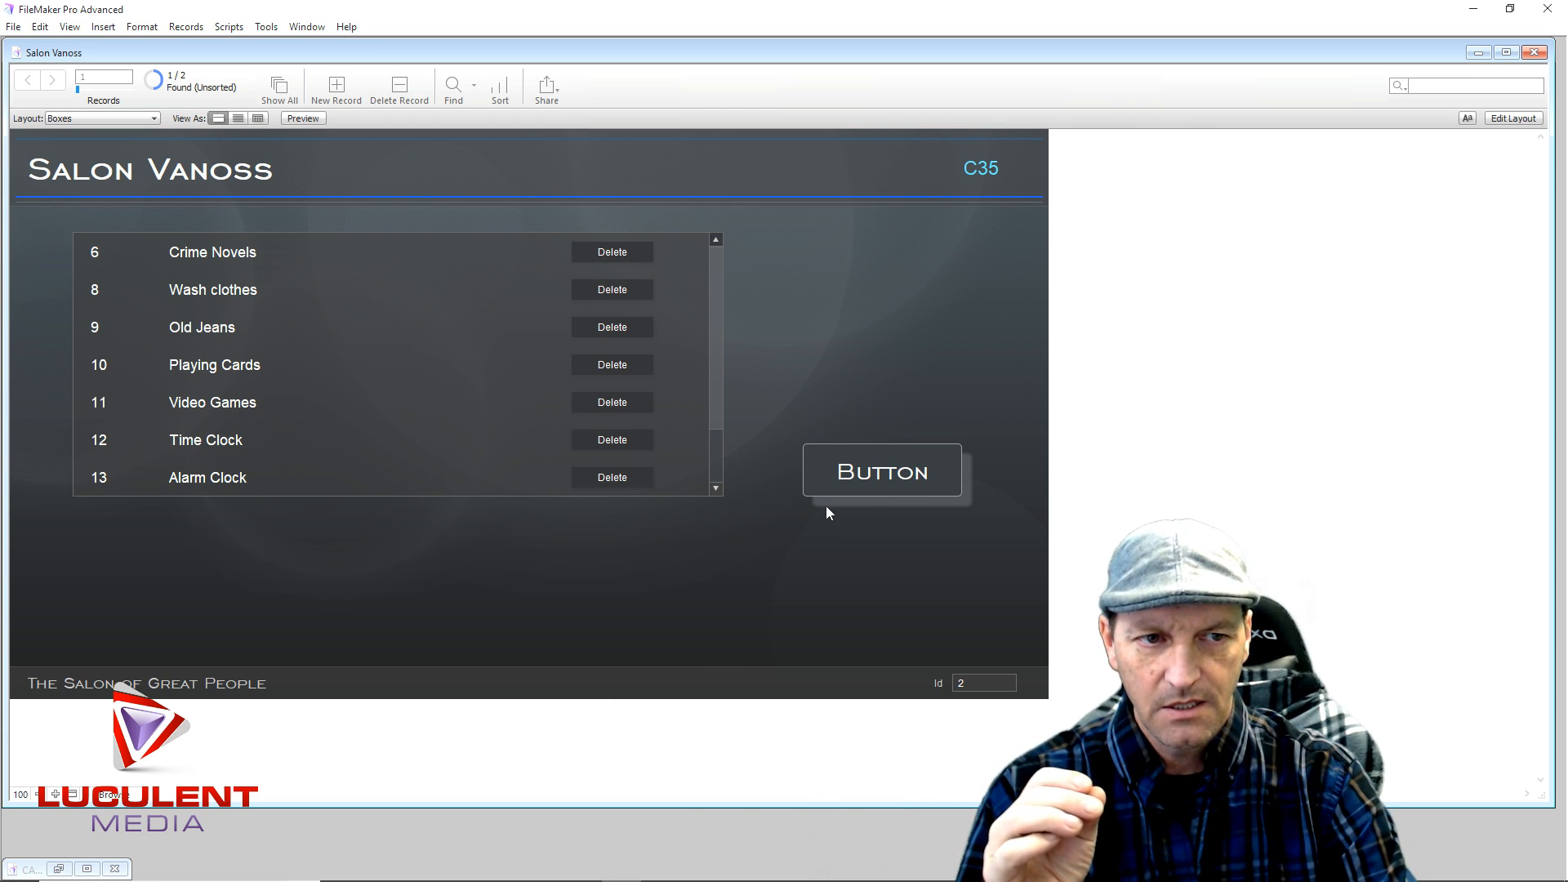
{"action": "left_click", "coordinate": [874, 475]}
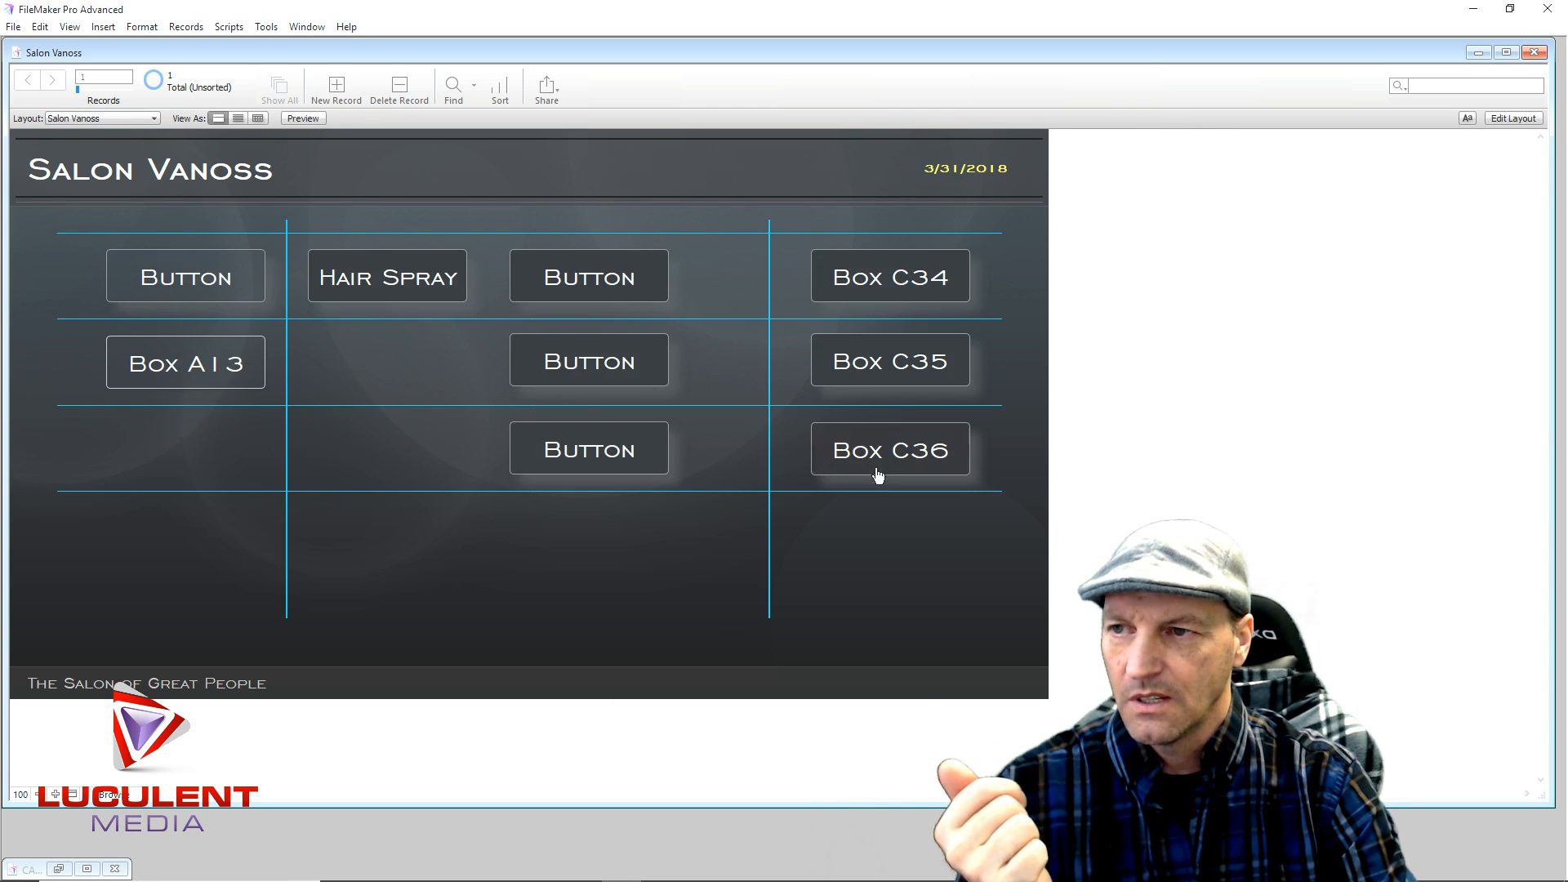
Reopen the contents of boxes C34 and C35 in turn, returning to the main layout after each.
{"action": "left_click", "coordinate": [872, 283]}
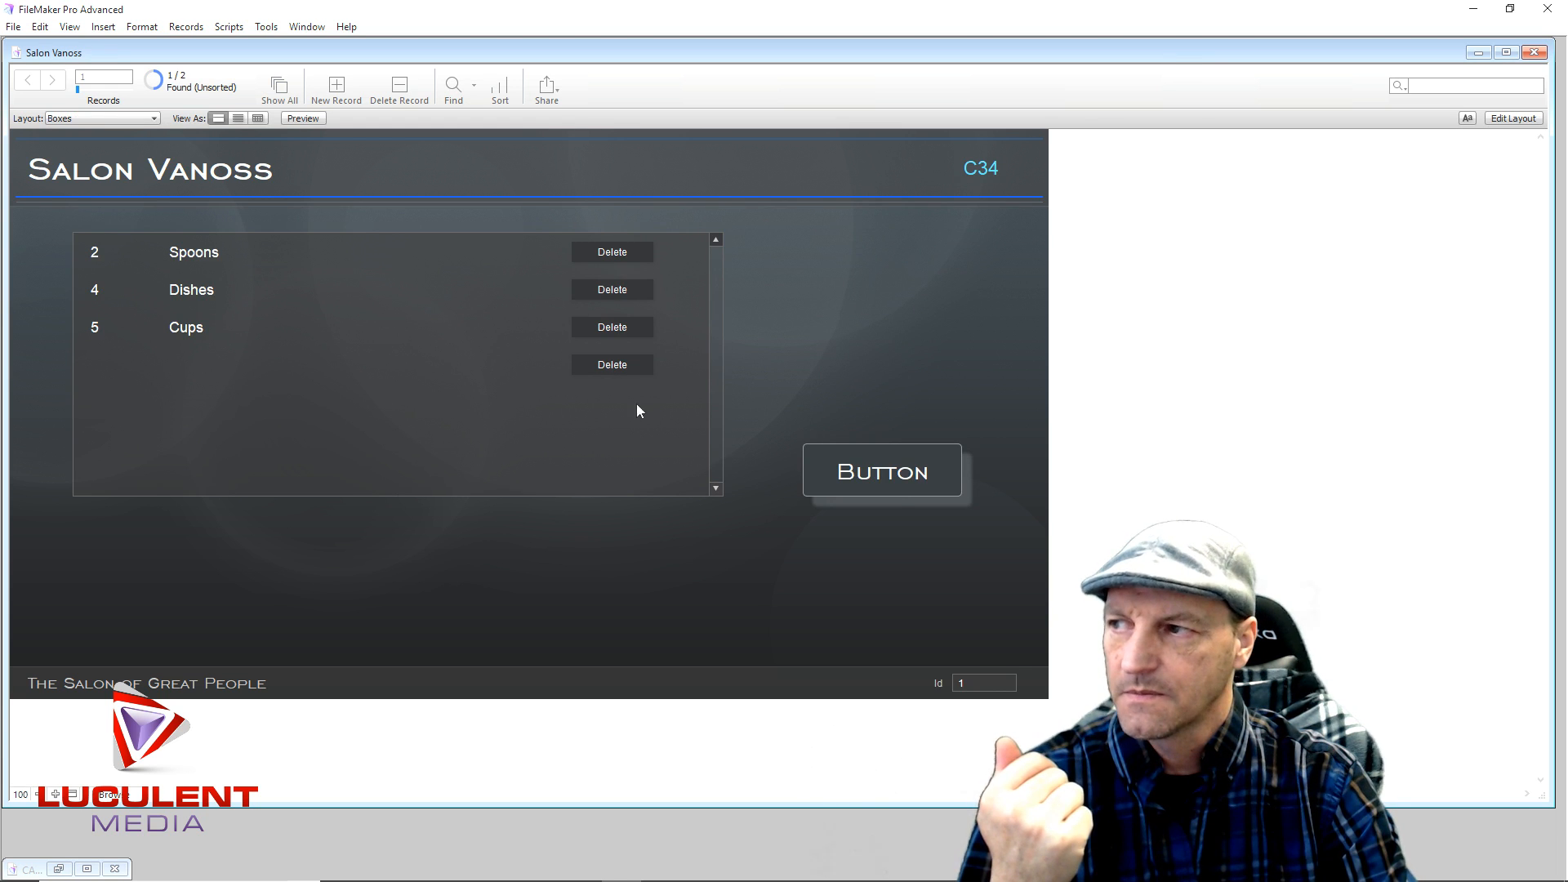
{"action": "left_click", "coordinate": [908, 477]}
{"action": "left_click", "coordinate": [873, 370]}
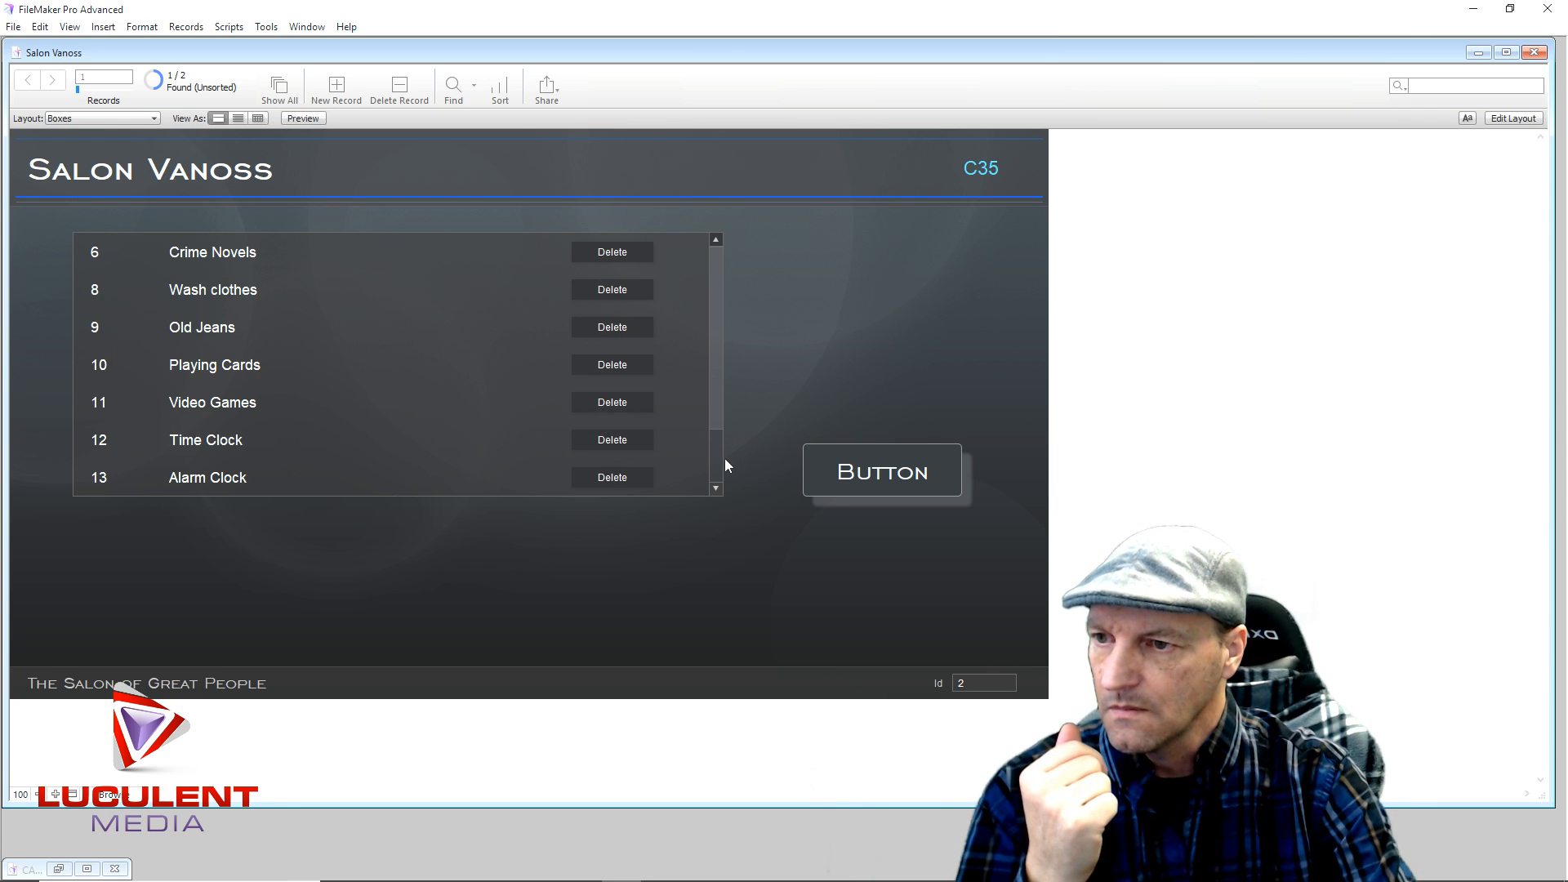
{"action": "left_click", "coordinate": [903, 477]}
Try the Box A13 button, and show and clear the Hair Spray header text with the Hair Spray button and the unlabelled button beside Box C36.
{"action": "left_click", "coordinate": [253, 372]}
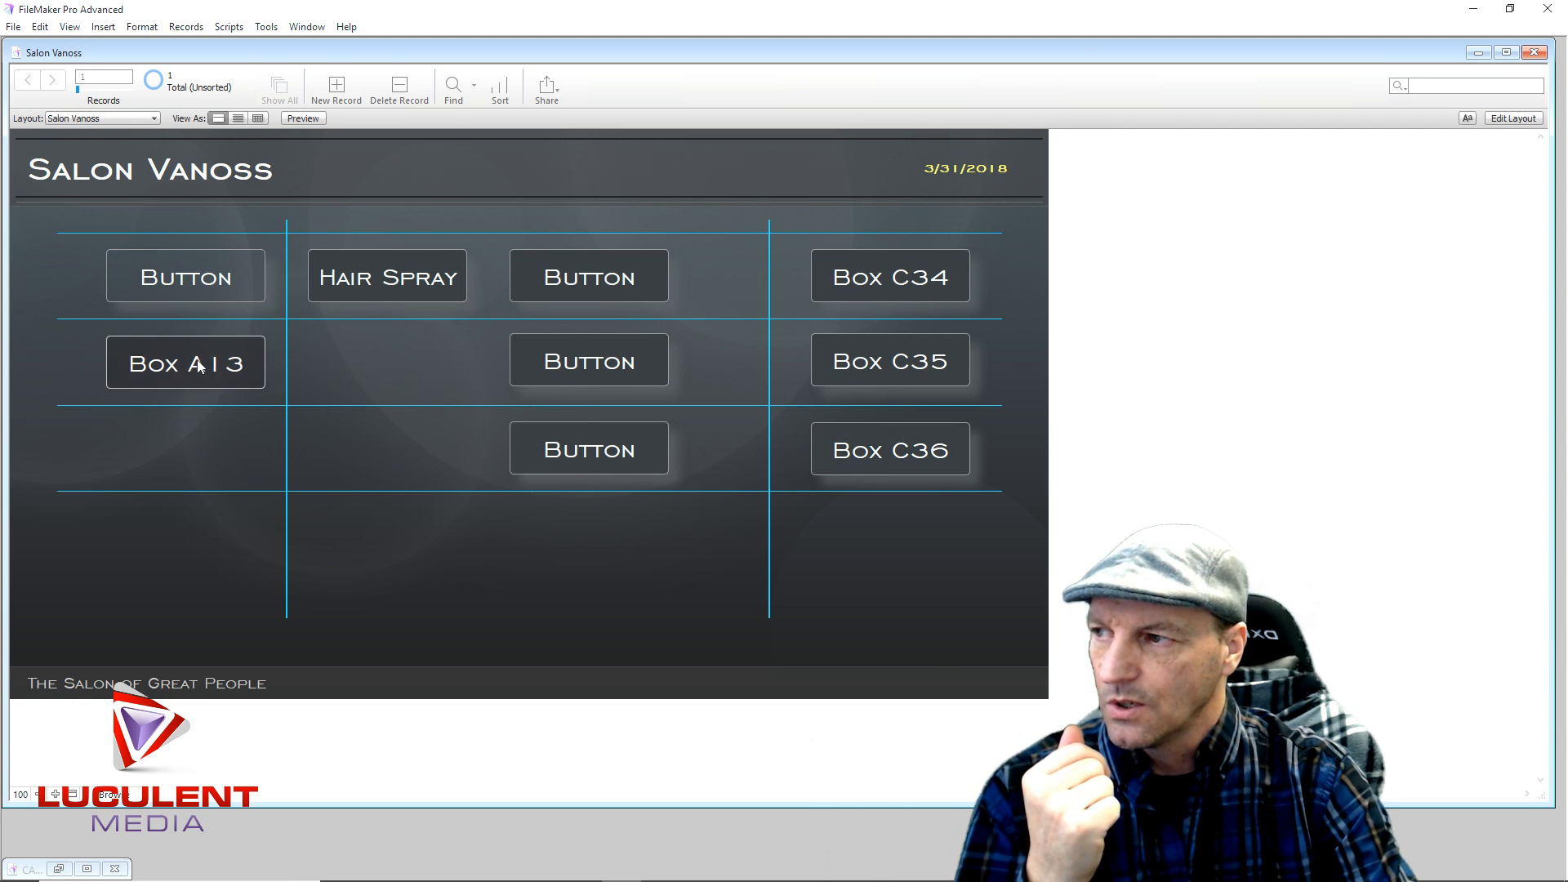
{"action": "left_click", "coordinate": [183, 379]}
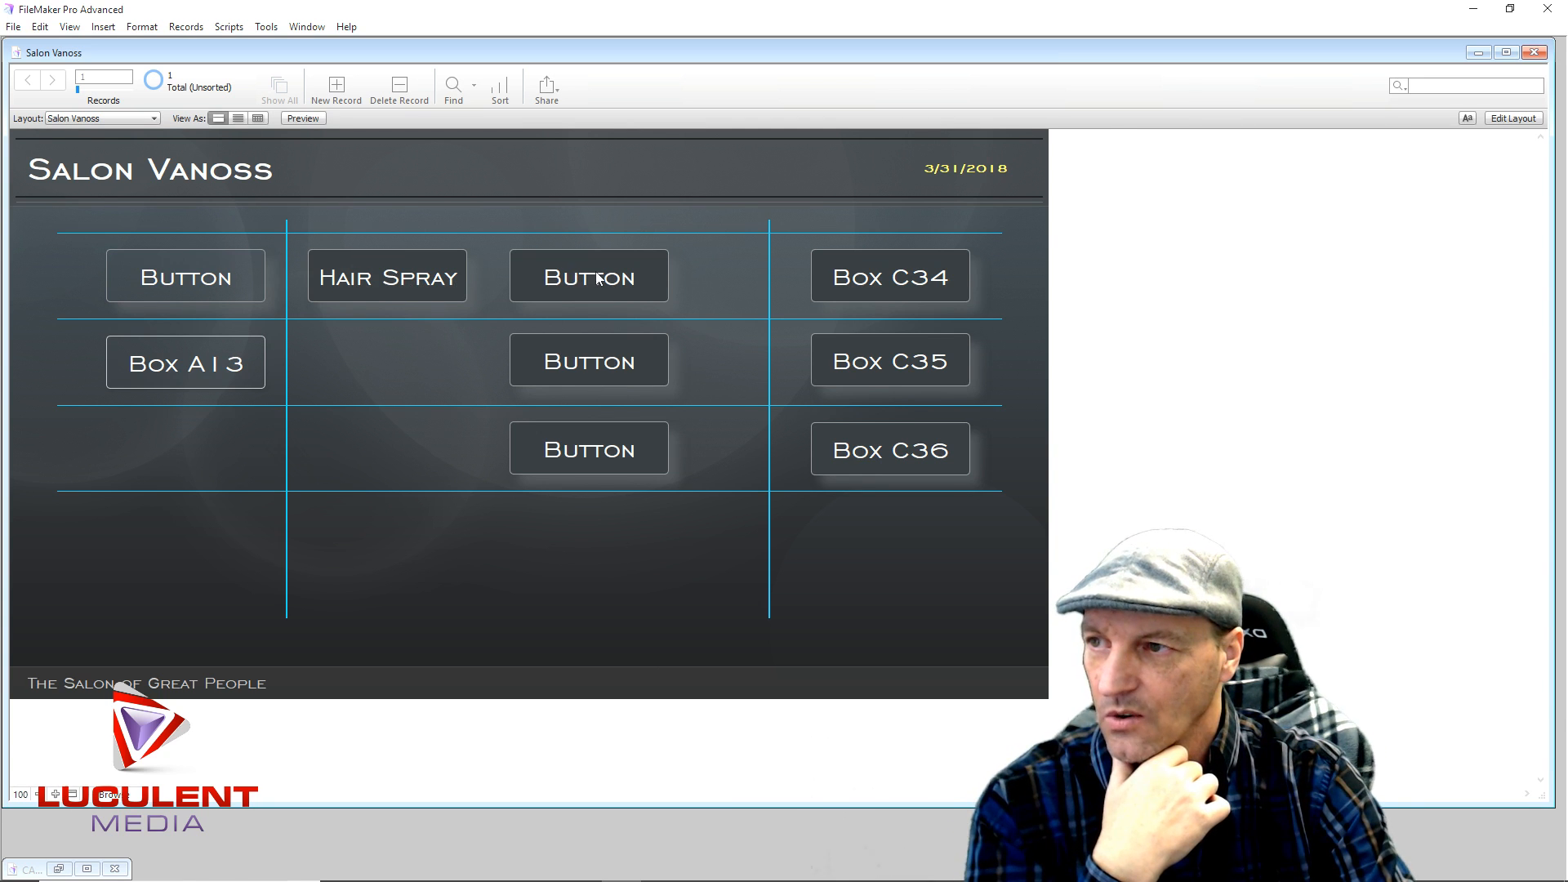
{"action": "left_click", "coordinate": [408, 279]}
{"action": "left_click", "coordinate": [576, 453]}
{"action": "left_click", "coordinate": [410, 288]}
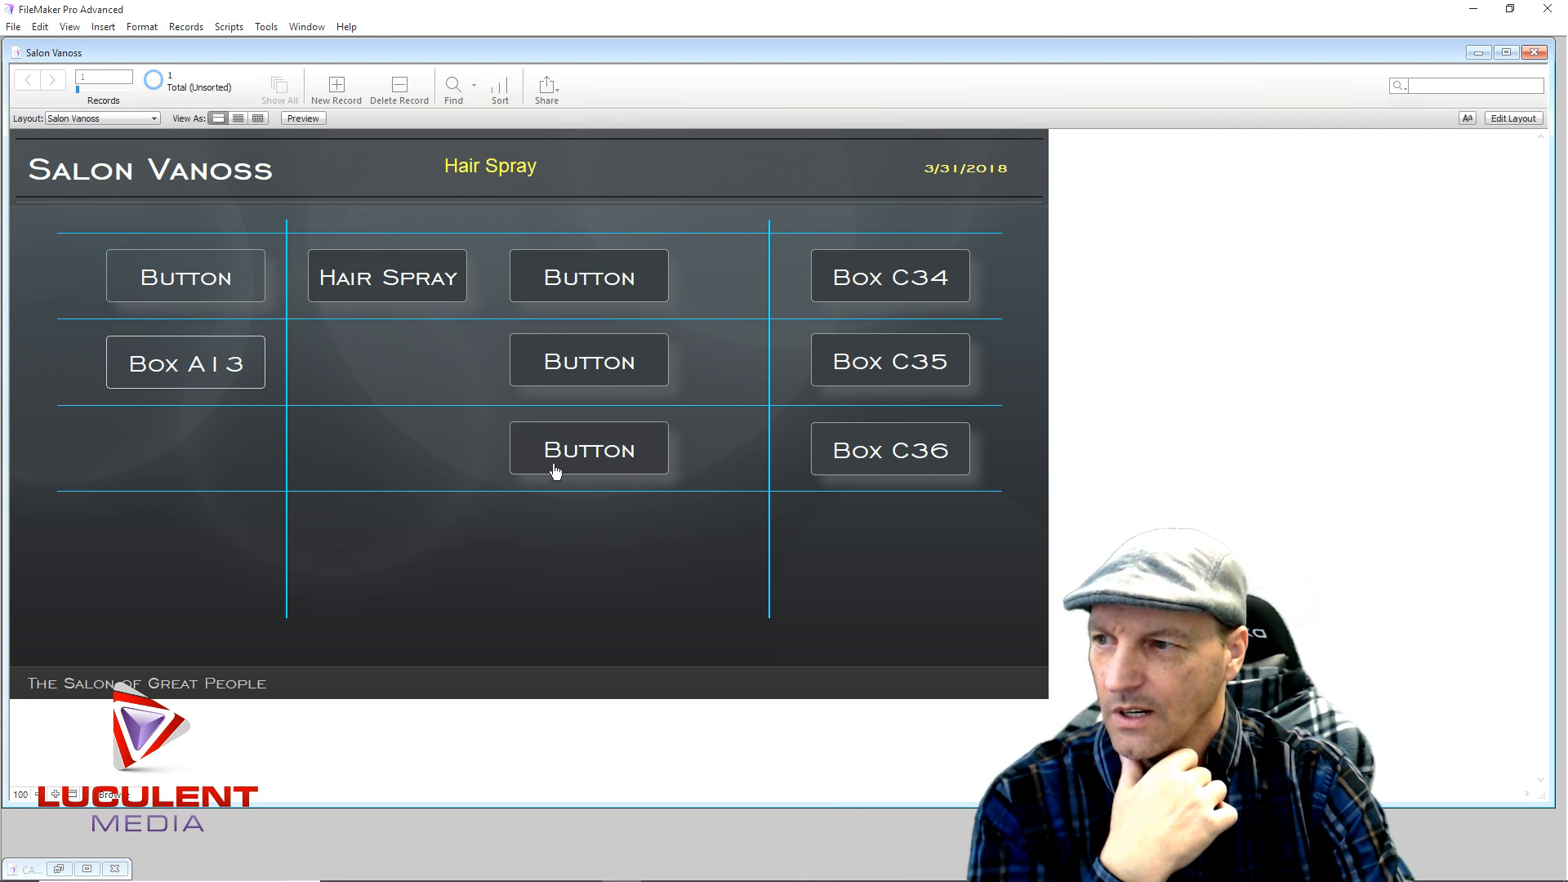
{"action": "left_click", "coordinate": [553, 464]}
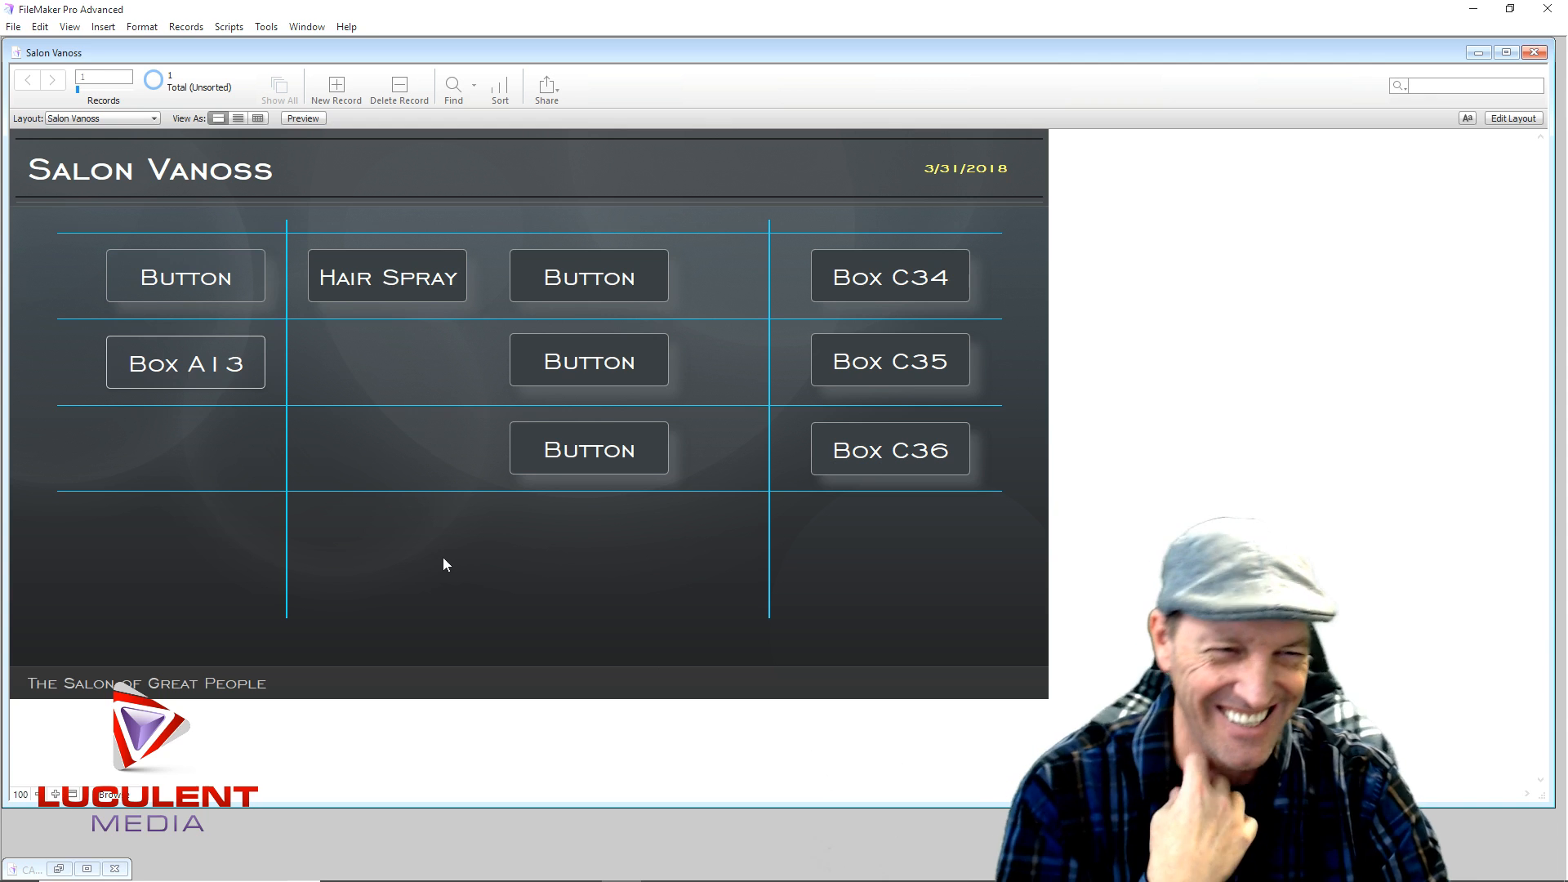